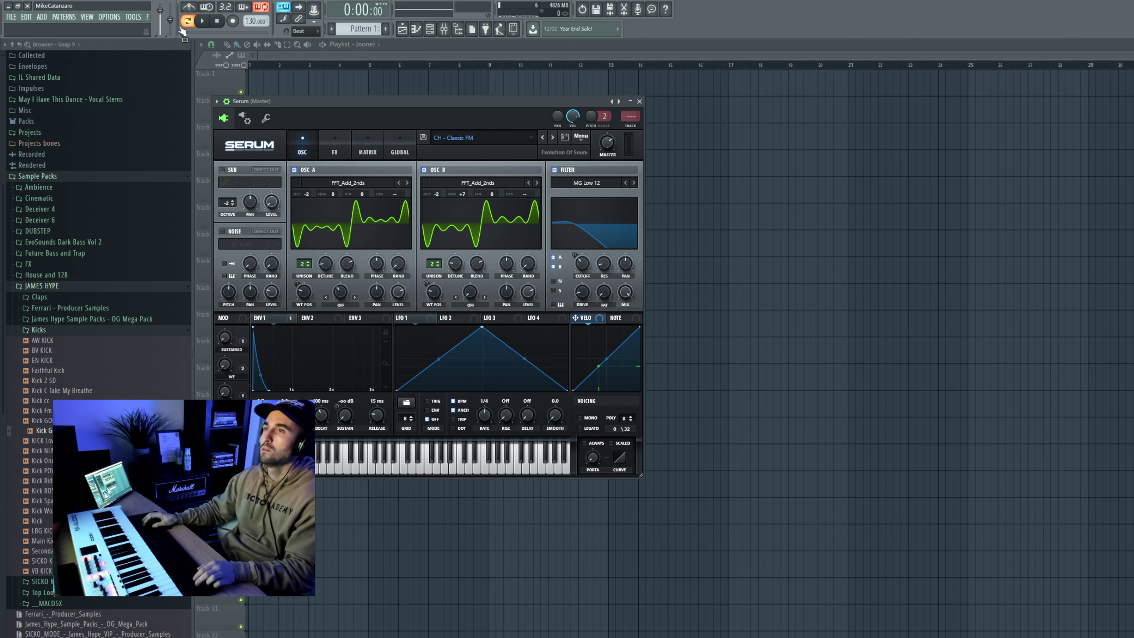
Place a Pattern 1 clip at the start of Track 2 in the playlist
{"action": "right_click", "coordinate": [276, 91]}
{"action": "scroll", "coordinate": [259, 93], "scroll_direction": "up", "scroll_amount": 5}
{"action": "left_click", "coordinate": [264, 109]}
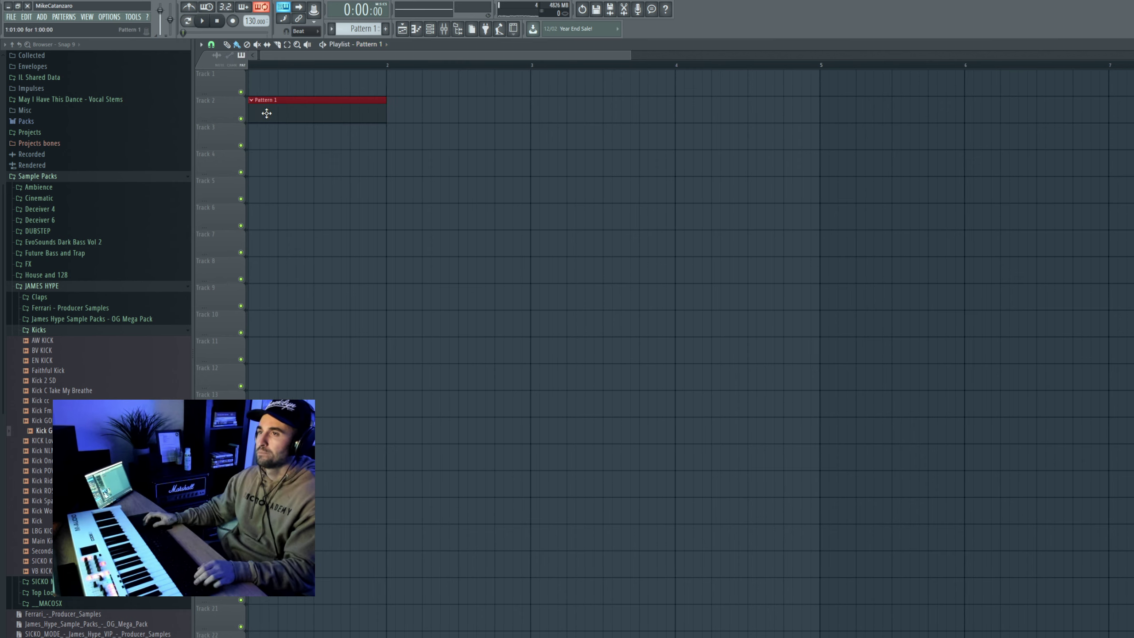
Open the Serum channel's piano roll and enter two B5 notes followed by an A5 note in bar 1
{"action": "key", "text": "F6"}
{"action": "left_click", "coordinate": [253, 115]}
{"action": "right_click", "coordinate": [395, 110]}
{"action": "key", "text": "F6"}
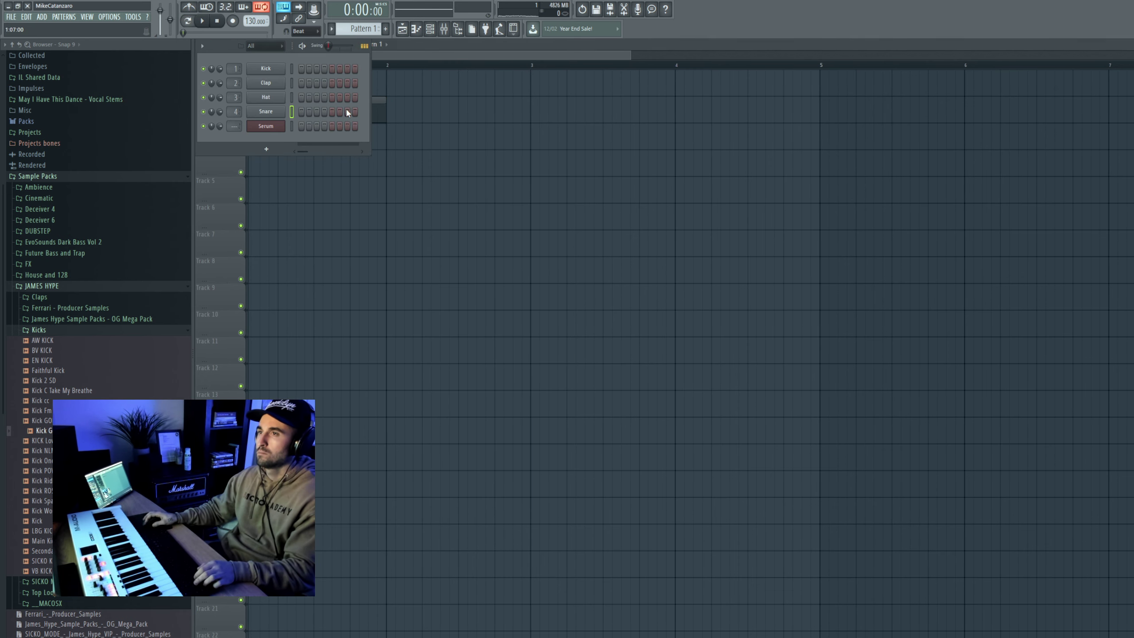
{"action": "right_click", "coordinate": [270, 133]}
{"action": "left_click", "coordinate": [312, 134]}
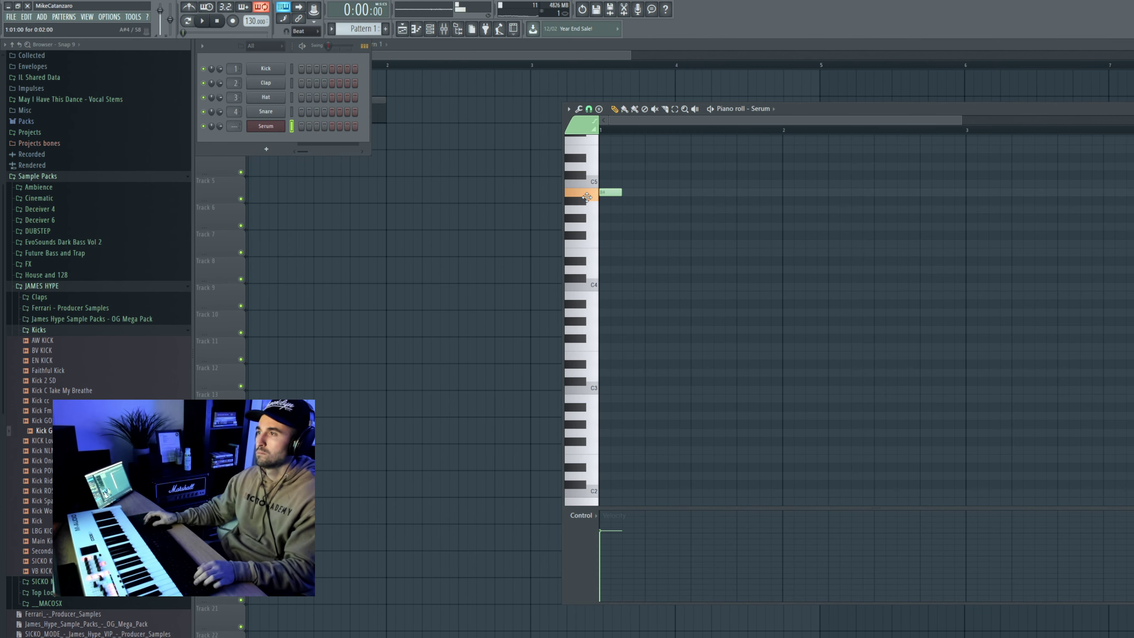
{"action": "left_click_drag", "start_coordinate": [587, 197], "coordinate": [610, 179]}
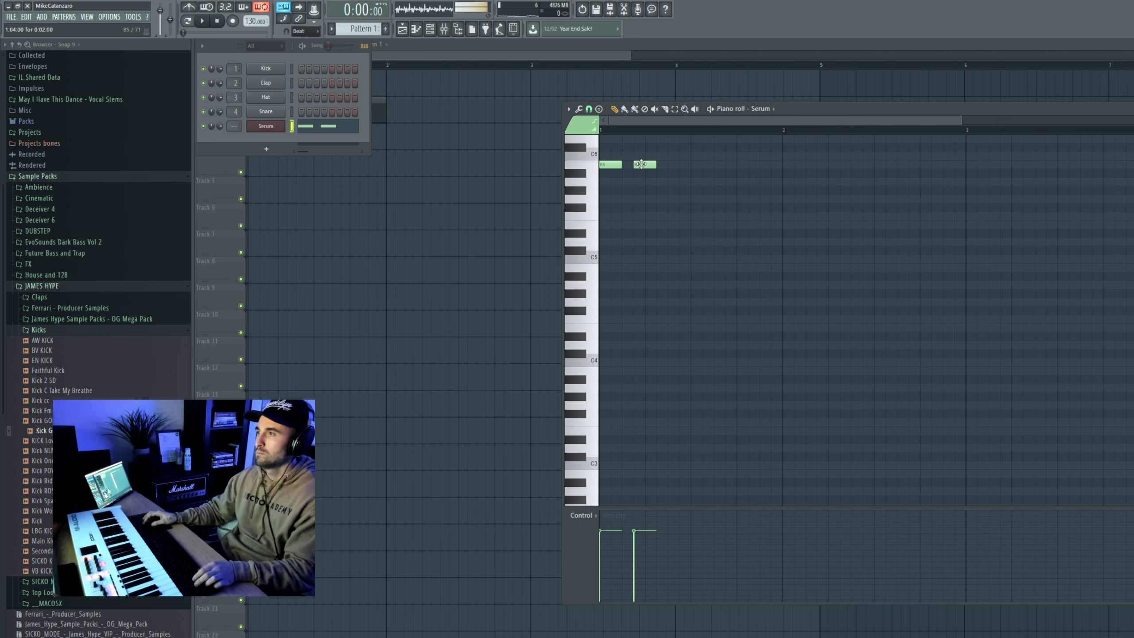
{"action": "scroll", "coordinate": [697, 196], "scroll_direction": "down", "scroll_amount": 3}
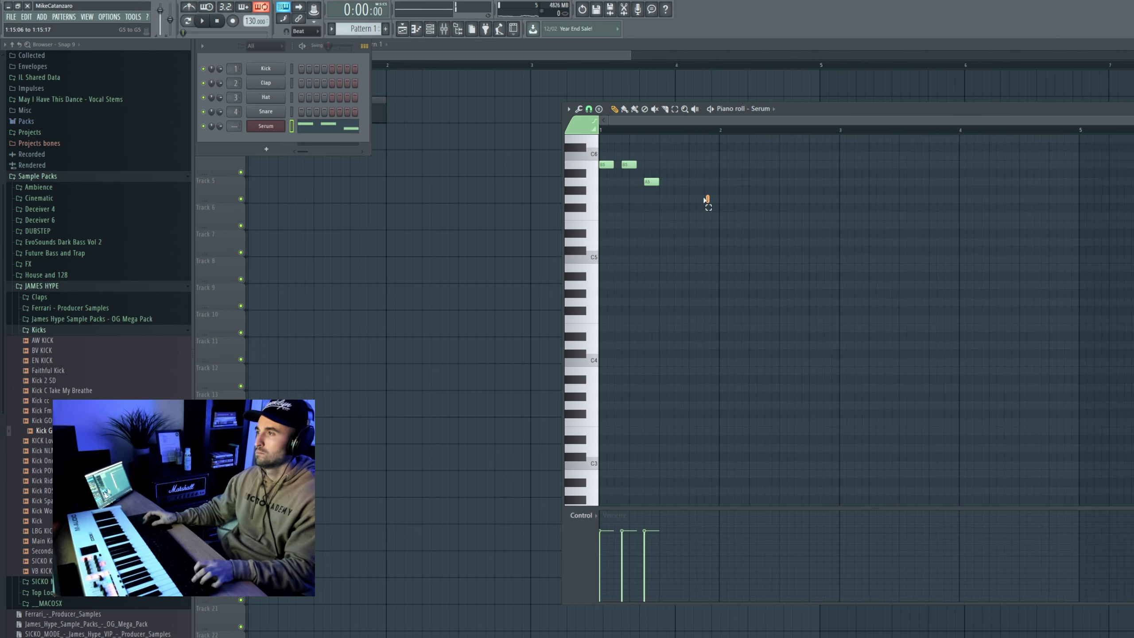
Duplicate the three-note phrase into bar 2 and lower the copies to two F5 notes and an E5 note
{"action": "scroll", "coordinate": [813, 202], "scroll_direction": "up", "scroll_amount": 4}
{"action": "key", "text": "ctrl+b"}
{"action": "scroll", "coordinate": [767, 179], "scroll_direction": "down", "scroll_amount": 3}
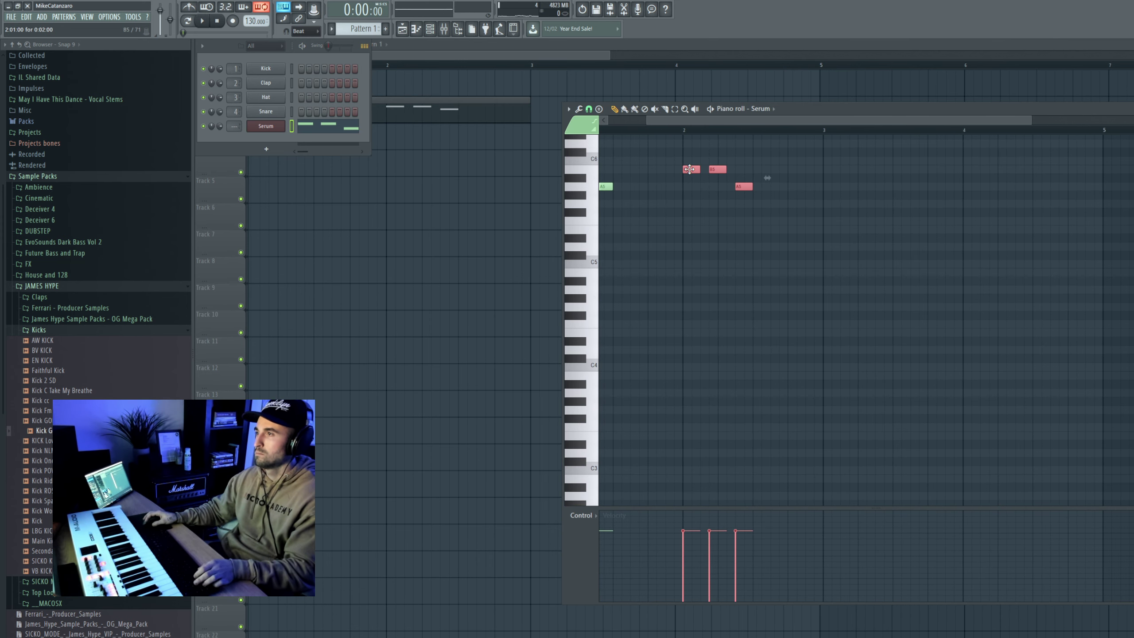
{"action": "left_click", "coordinate": [782, 180], "text": "ctrl"}
{"action": "scroll", "coordinate": [695, 230], "scroll_direction": "down", "scroll_amount": 1}
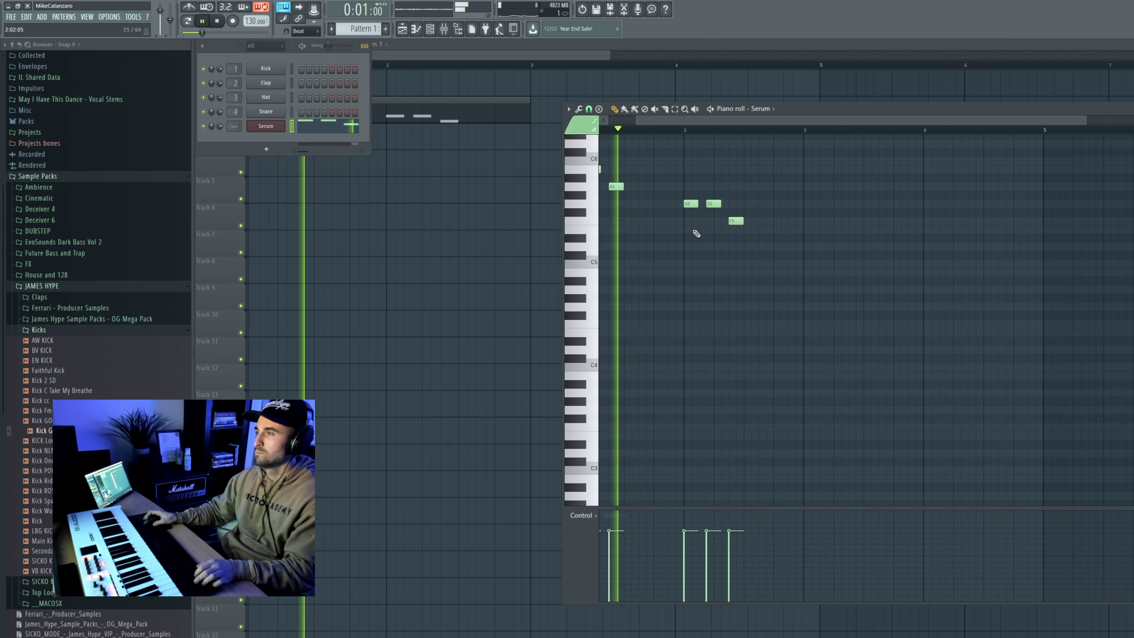
{"action": "key", "text": "space"}
{"action": "left_click_drag", "start_coordinate": [732, 203], "coordinate": [691, 212]}
{"action": "key", "text": "space"}
{"action": "left_click_drag", "start_coordinate": [800, 201], "coordinate": [690, 222]}
Duplicate the whole two-bar Serum melody into bars 3 and 4, and close the piano roll
{"action": "key", "text": "ctrl+a"}
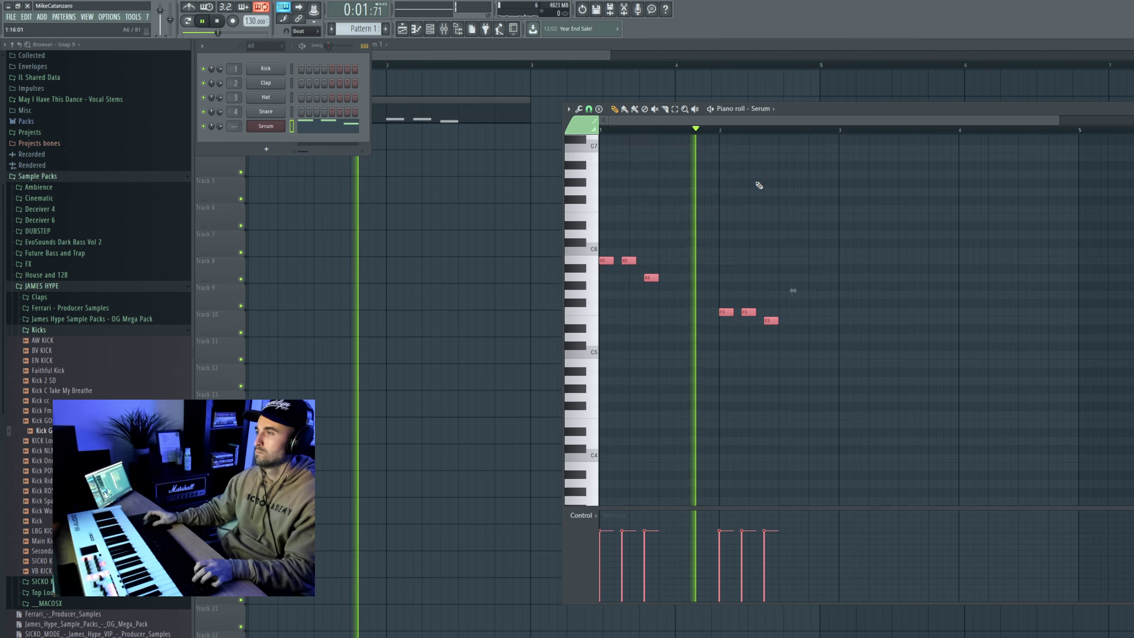
{"action": "scroll", "coordinate": [886, 246], "scroll_direction": "up", "scroll_amount": 2}
{"action": "scroll", "coordinate": [875, 246], "scroll_direction": "down", "scroll_amount": 3}
{"action": "key", "text": "ctrl+b"}
{"action": "scroll", "coordinate": [867, 245], "scroll_direction": "down", "scroll_amount": 1}
{"action": "key", "text": "Escape"}
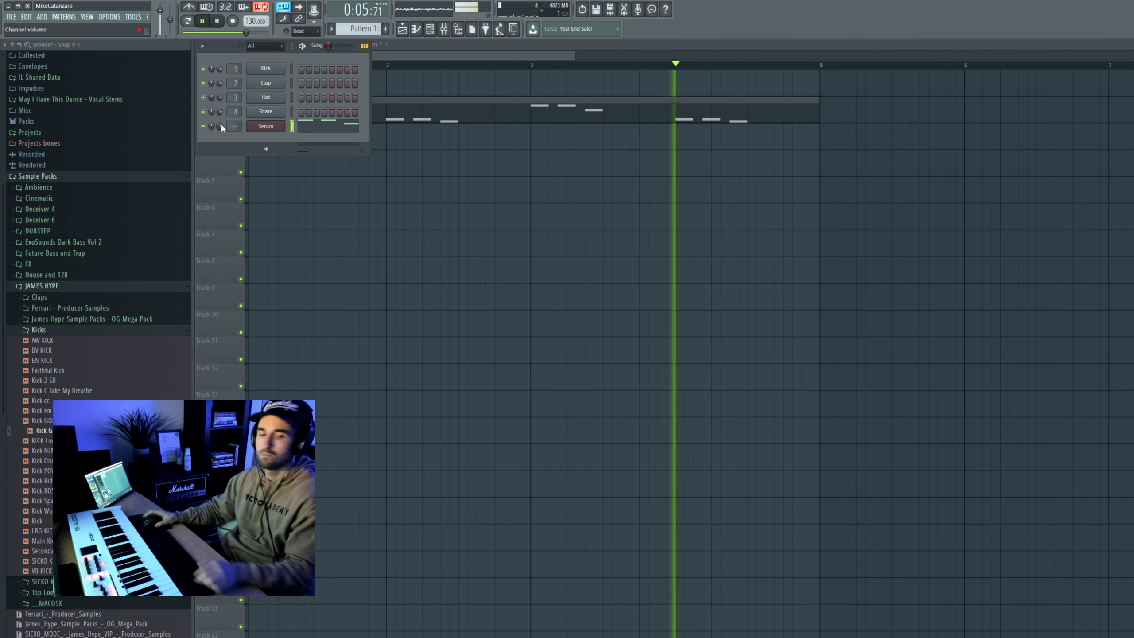
Open the Serum instrument during playback and set its filter drive to 22%
{"action": "key", "text": "XF86AudioRaiseVolume"}
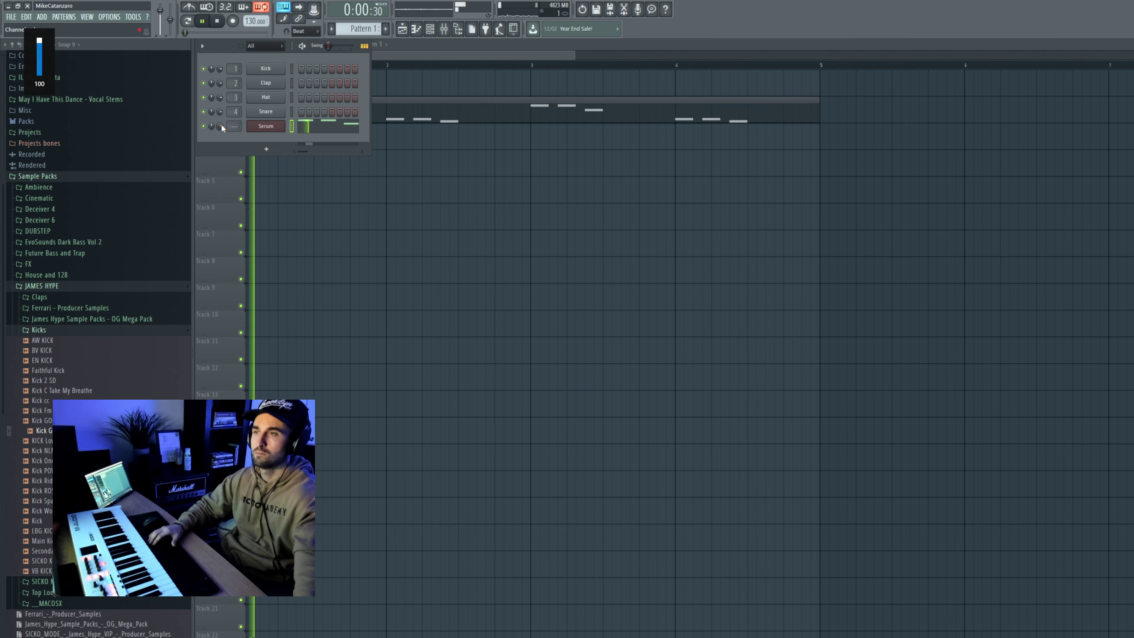
{"action": "left_click", "coordinate": [266, 126]}
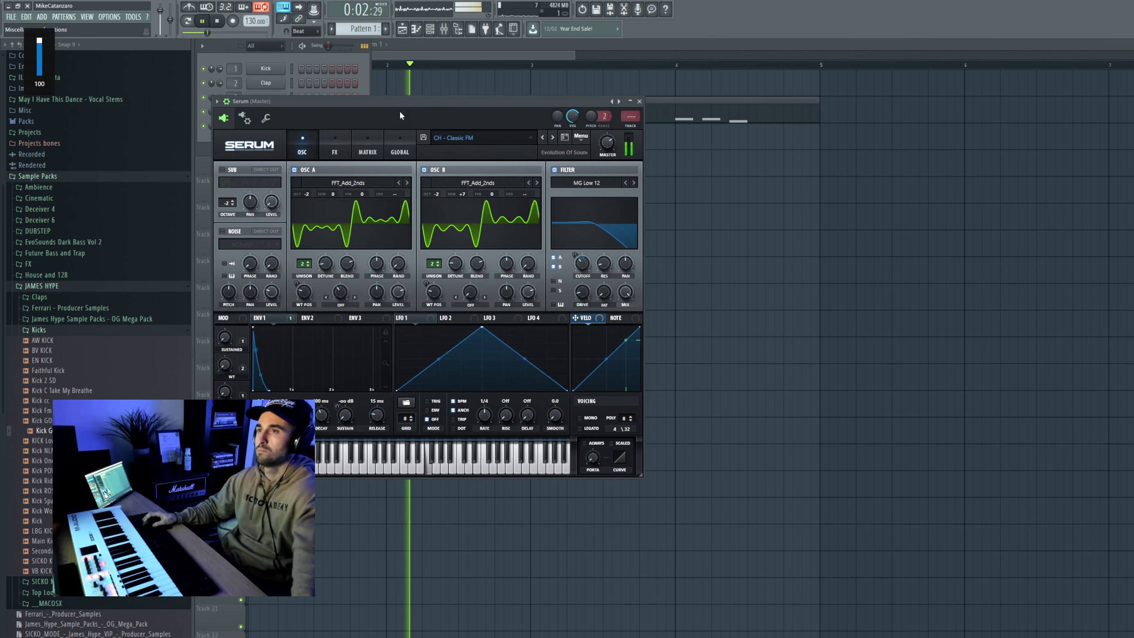
{"action": "mouse_move", "coordinate": [607, 149]}
{"action": "mouse_move", "coordinate": [580, 299]}
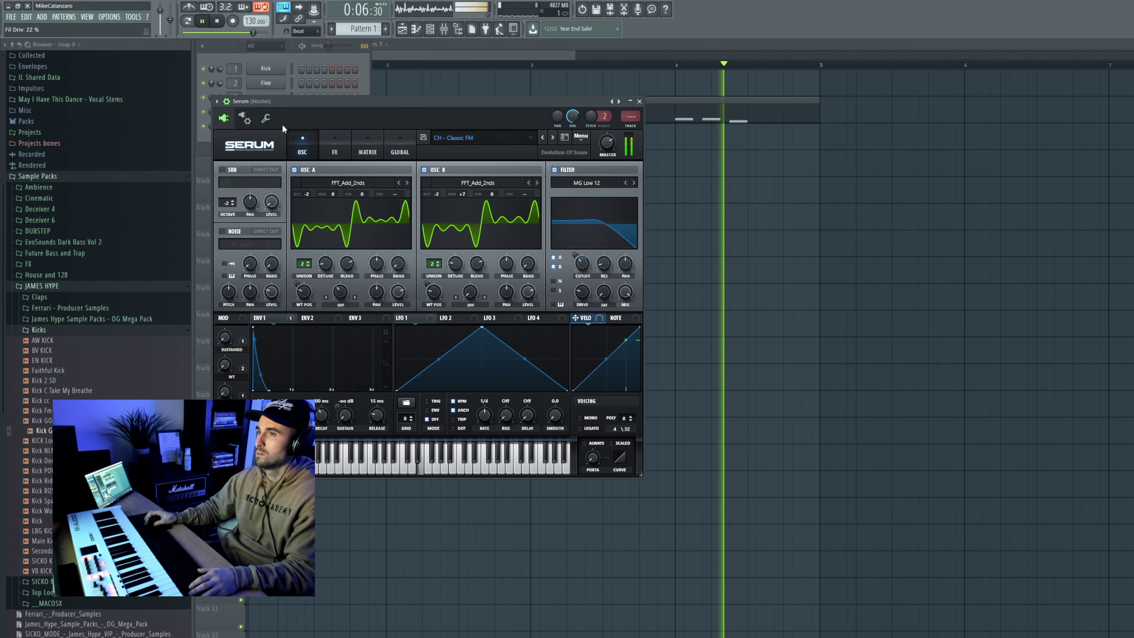
Route Serum to mixer track 5, lower that track's fader to -1.2 dB, and return to the playlist
{"action": "left_click", "coordinate": [217, 102]}
{"action": "left_click", "coordinate": [359, 132]}
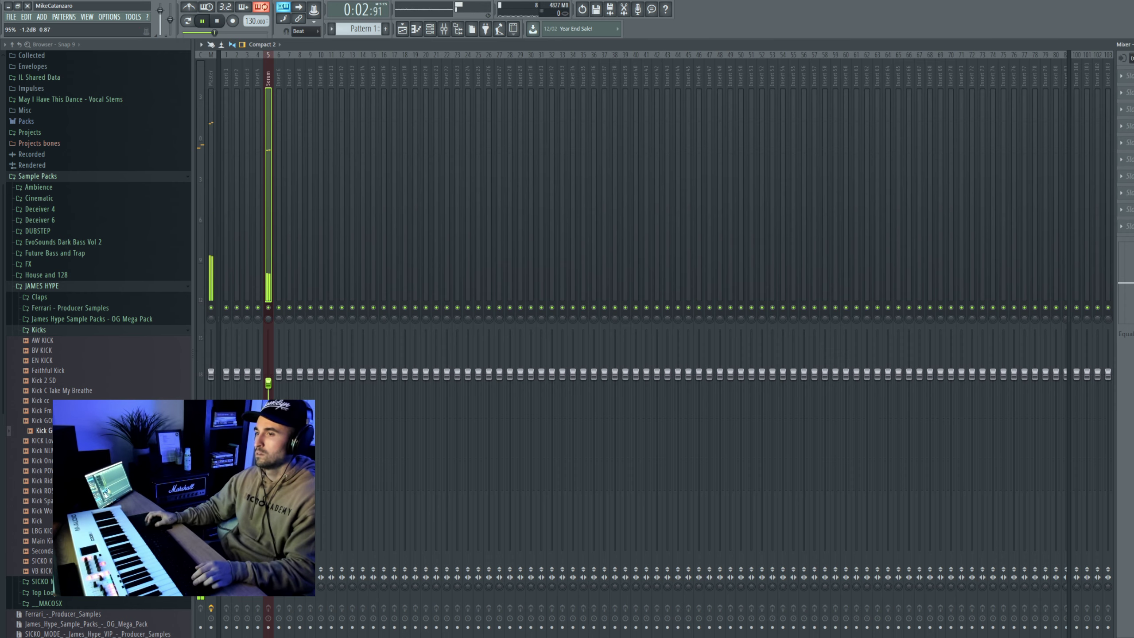
{"action": "key", "text": "F9"}
{"action": "key", "text": "F5"}
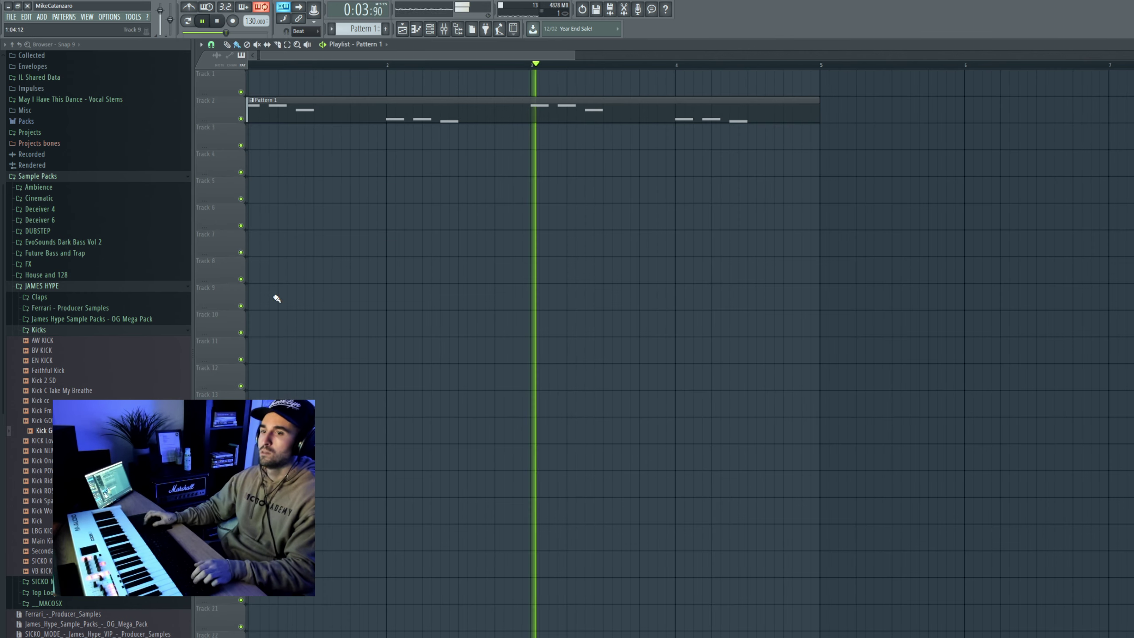
Stop playback and collapse the Kicks sample folder in the browser
{"action": "key", "text": "space"}
{"action": "left_click", "coordinate": [74, 331]}
{"action": "scroll", "coordinate": [98, 344], "scroll_direction": "down", "scroll_amount": 1}
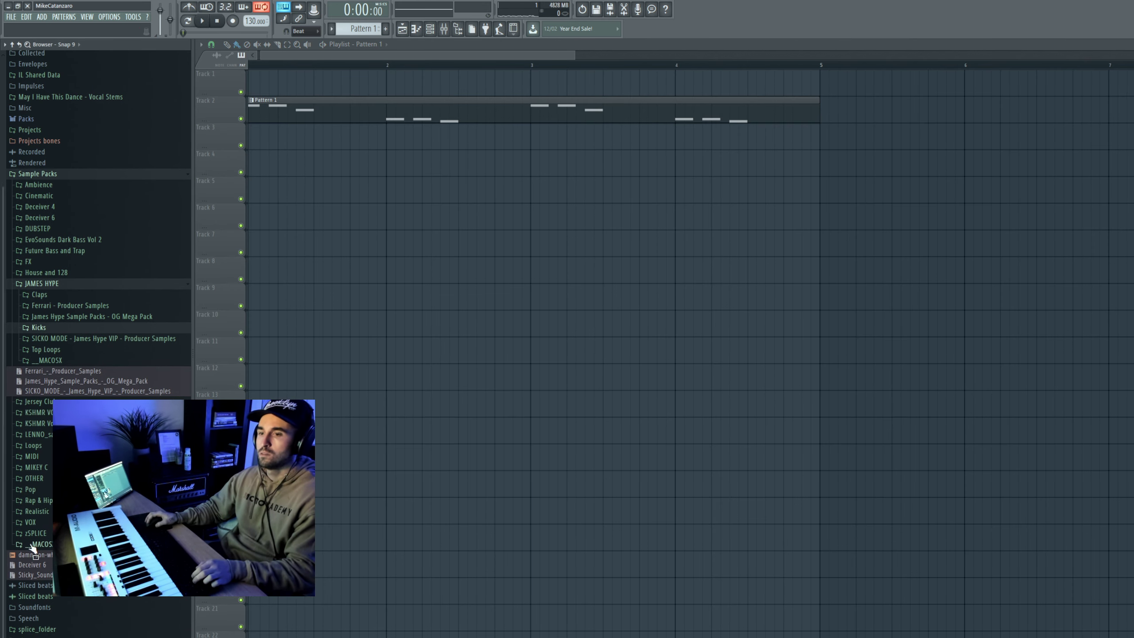
{"action": "left_click", "coordinate": [376, 637]}
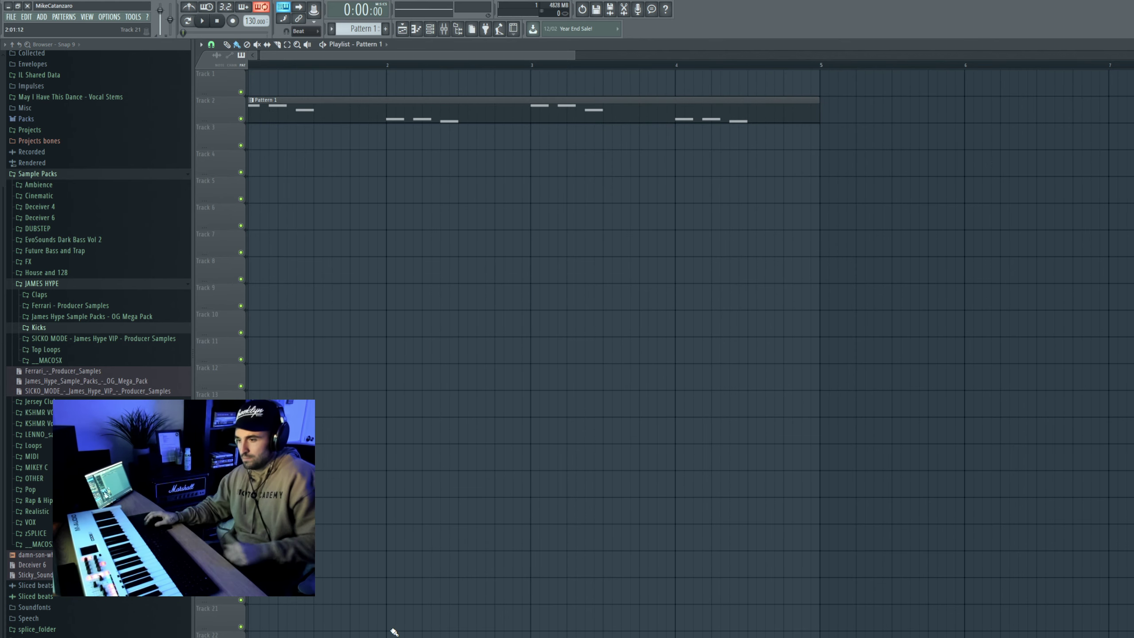
{"action": "left_click", "coordinate": [447, 637]}
{"action": "right_click", "coordinate": [902, 363]}
{"action": "scroll", "coordinate": [66, 393], "scroll_direction": "down", "scroll_amount": 2}
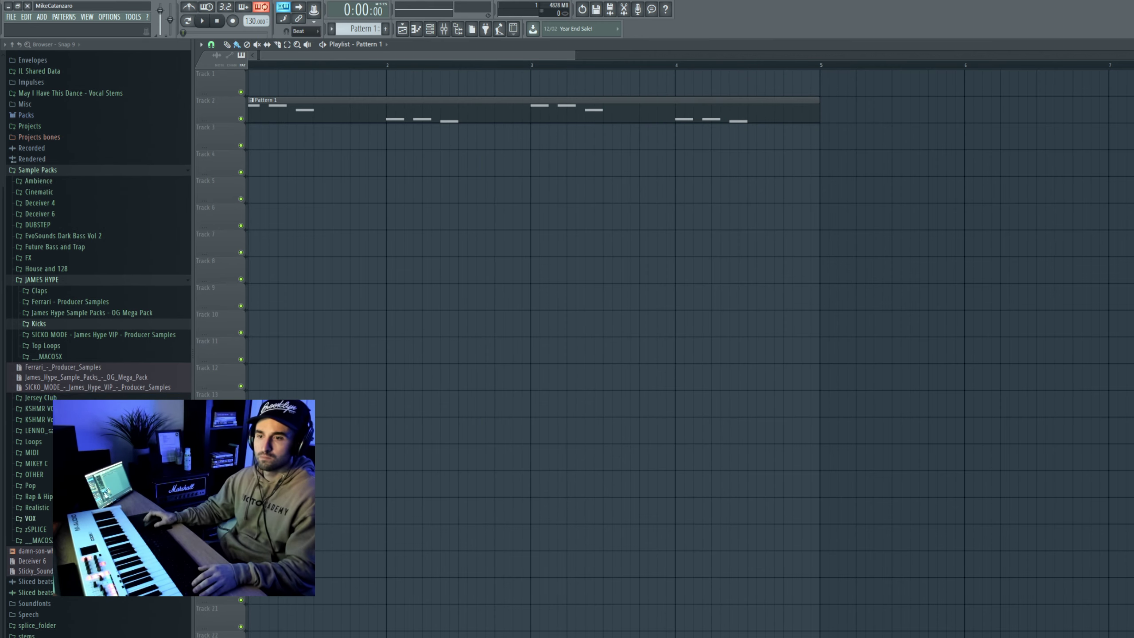
{"action": "scroll", "coordinate": [67, 393], "scroll_direction": "up", "scroll_amount": 4}
{"action": "scroll", "coordinate": [64, 348], "scroll_direction": "down", "scroll_amount": 3}
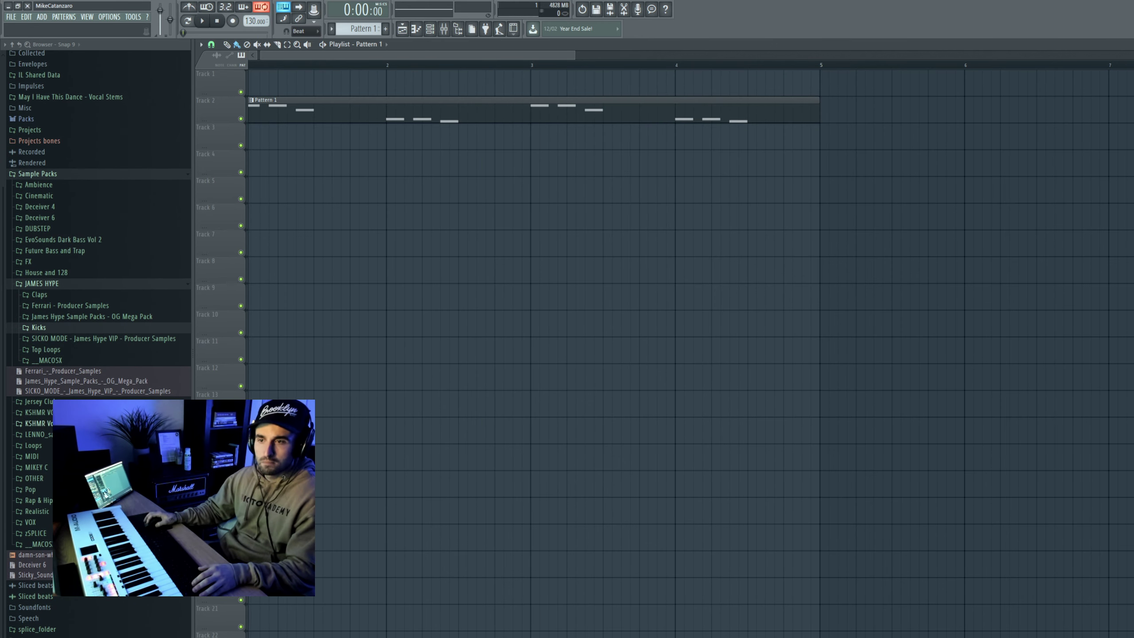
Collapse the browser tree and open the Top Loops folder under Sample Packs, MIKEY C, 2022 Favorites
{"action": "left_click", "coordinate": [13, 44]}
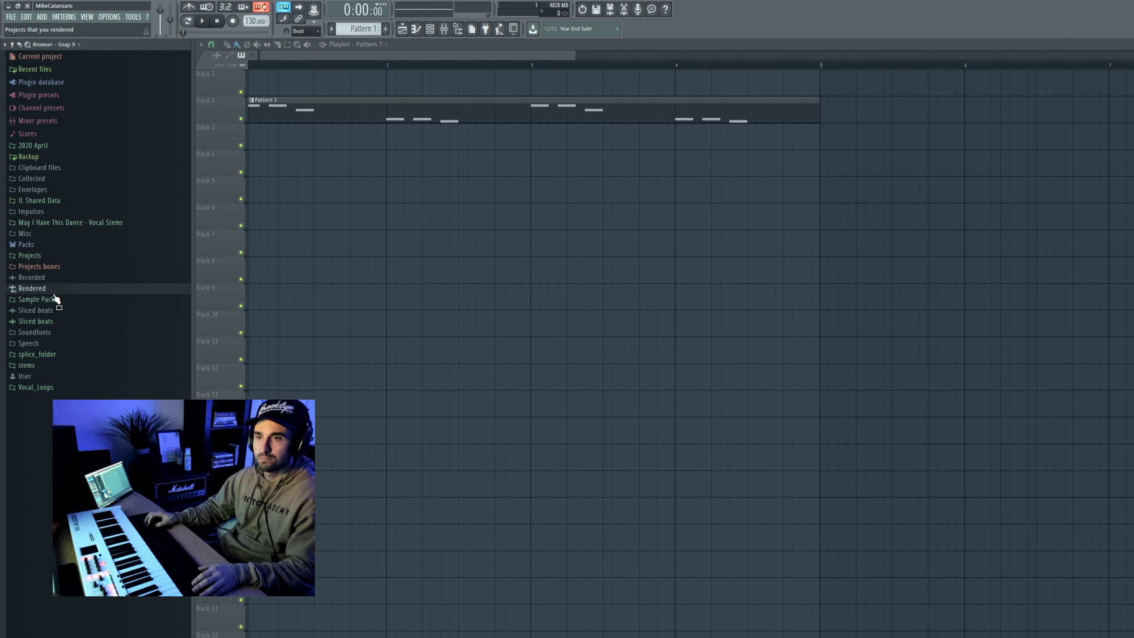
{"action": "left_click", "coordinate": [36, 299]}
{"action": "scroll", "coordinate": [106, 203], "scroll_direction": "down", "scroll_amount": 10}
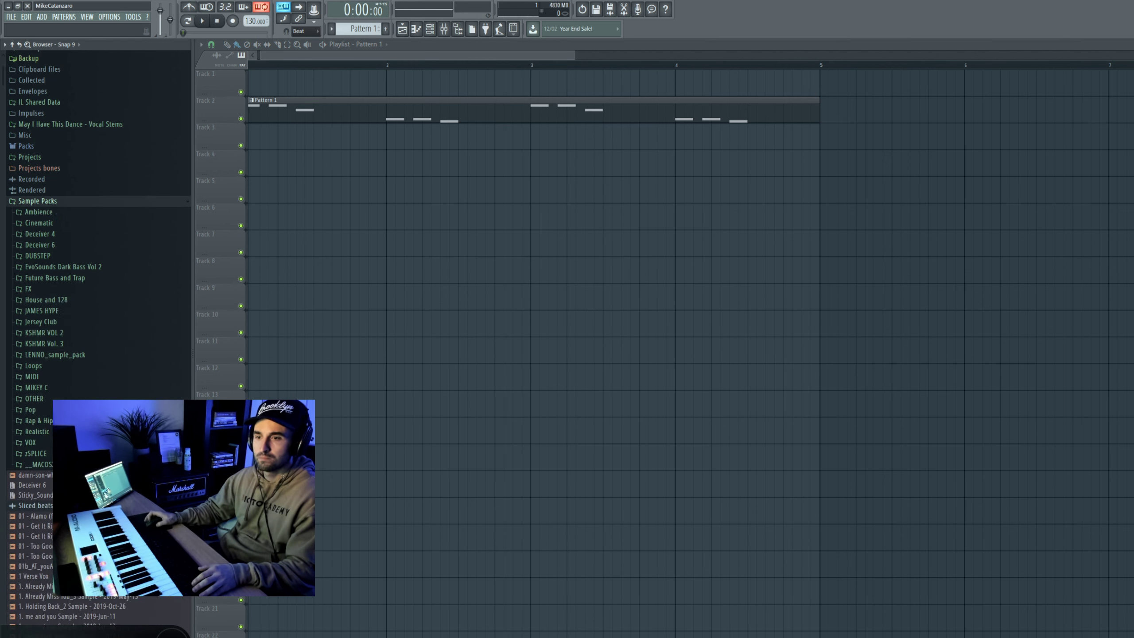
{"action": "scroll", "coordinate": [57, 116], "scroll_direction": "up", "scroll_amount": 4}
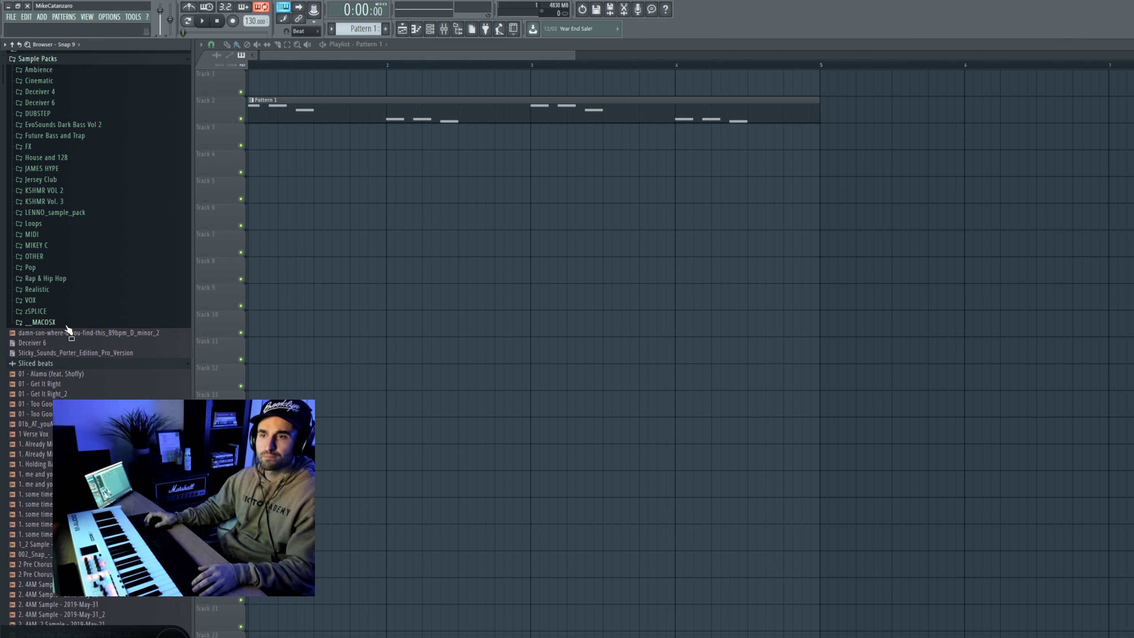
{"action": "left_click", "coordinate": [37, 245]}
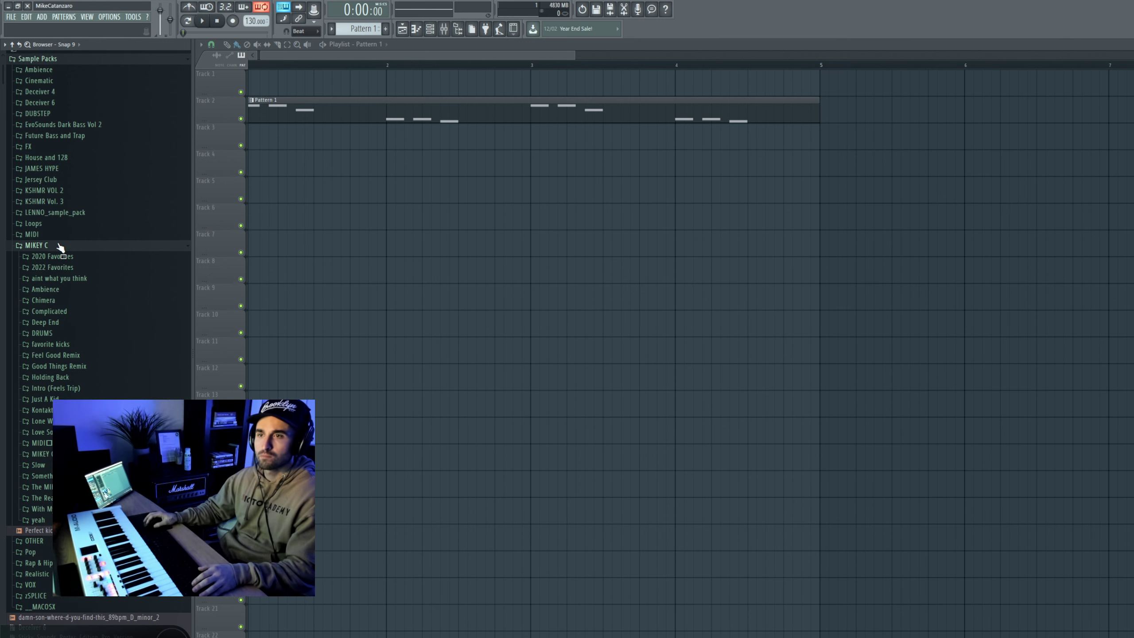
{"action": "left_click", "coordinate": [72, 270]}
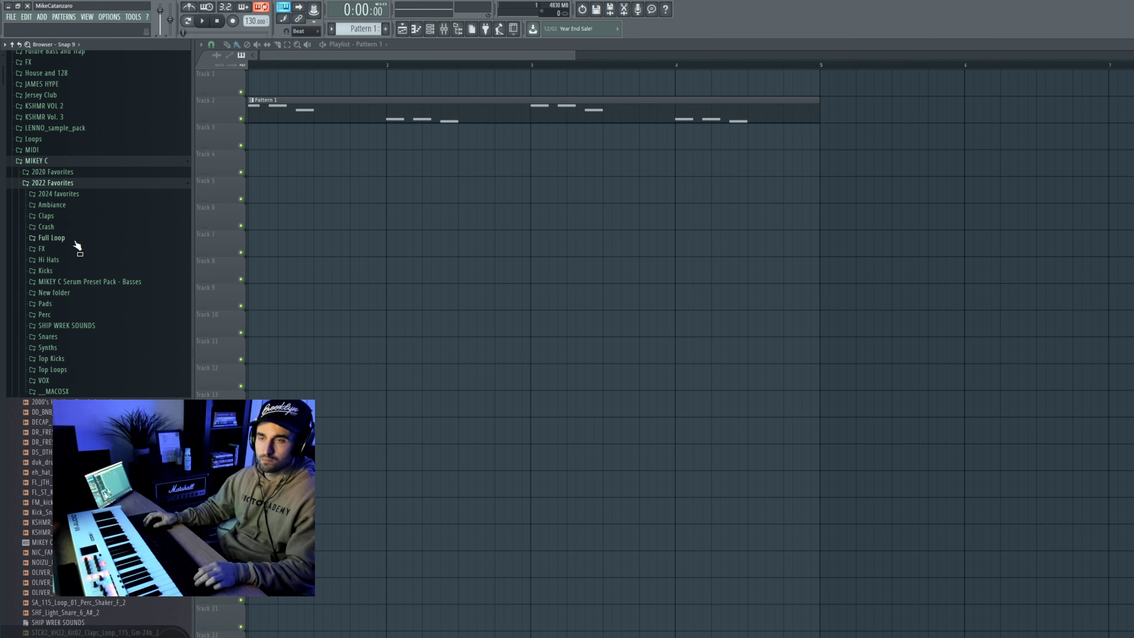
{"action": "scroll", "coordinate": [67, 277], "scroll_direction": "down", "scroll_amount": 2}
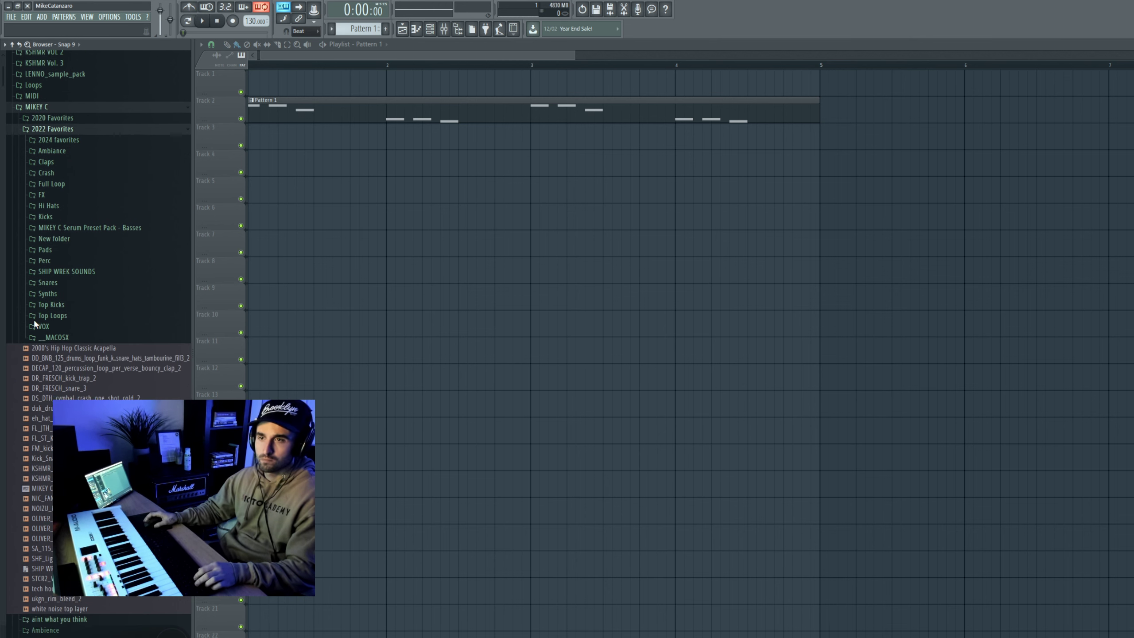
{"action": "left_click", "coordinate": [70, 310]}
Audition several drum loops from Top Loops, including DS_VBTH_125_drum_top_loop_know_it_2, and play the melody for comparison
{"action": "left_click", "coordinate": [89, 441]}
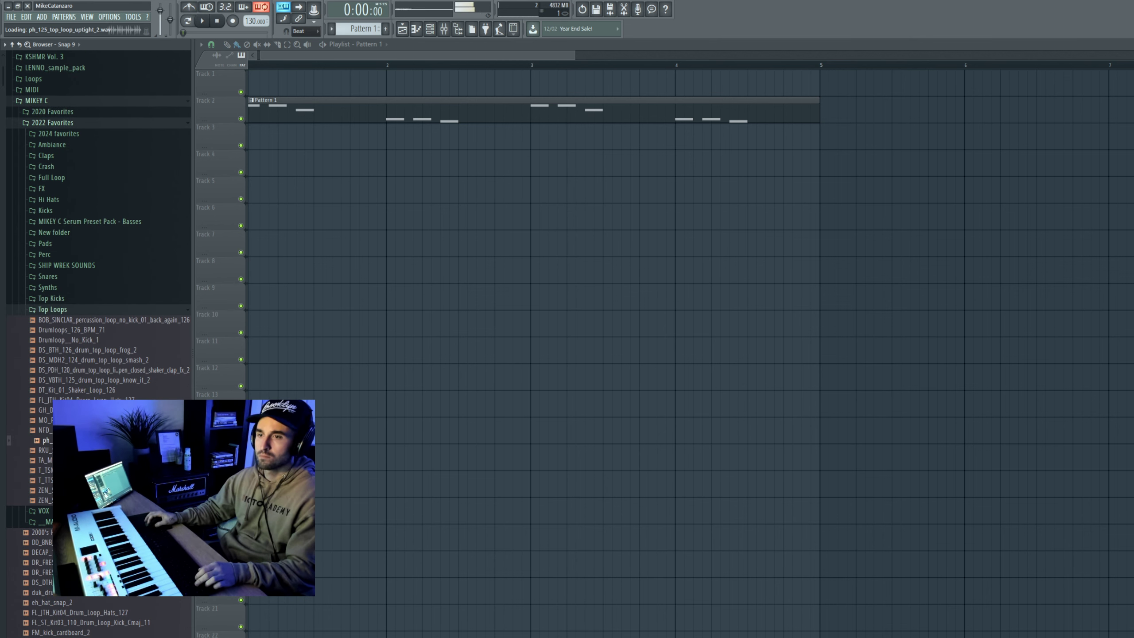
{"action": "left_click", "coordinate": [136, 370]}
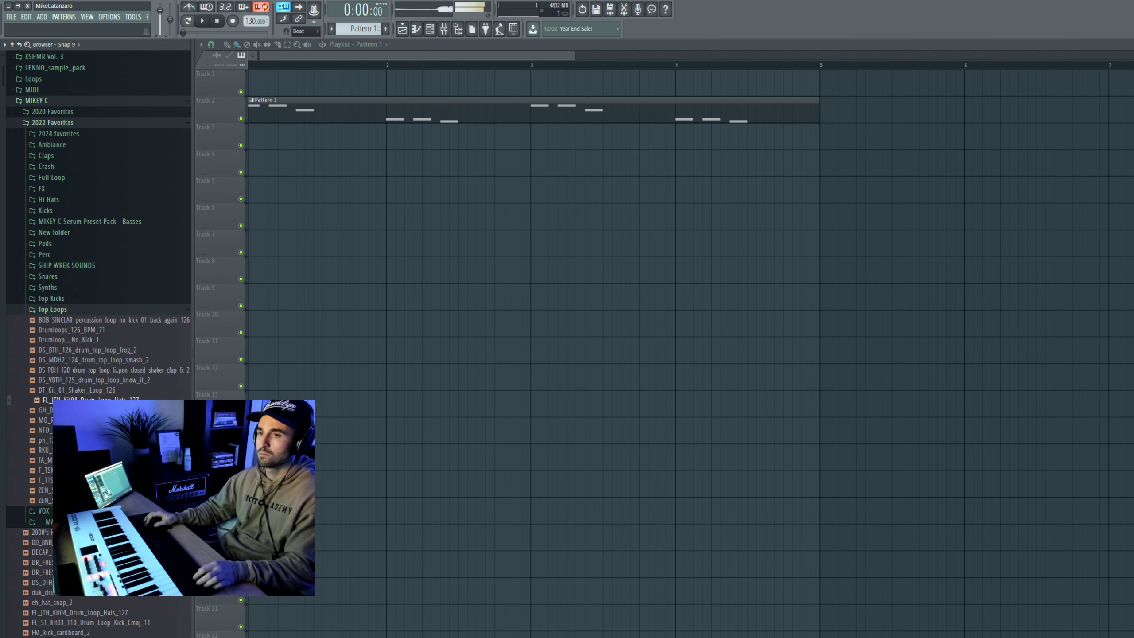
{"action": "key", "text": "space"}
{"action": "key", "text": "space"}
{"action": "left_click", "coordinate": [144, 381]}
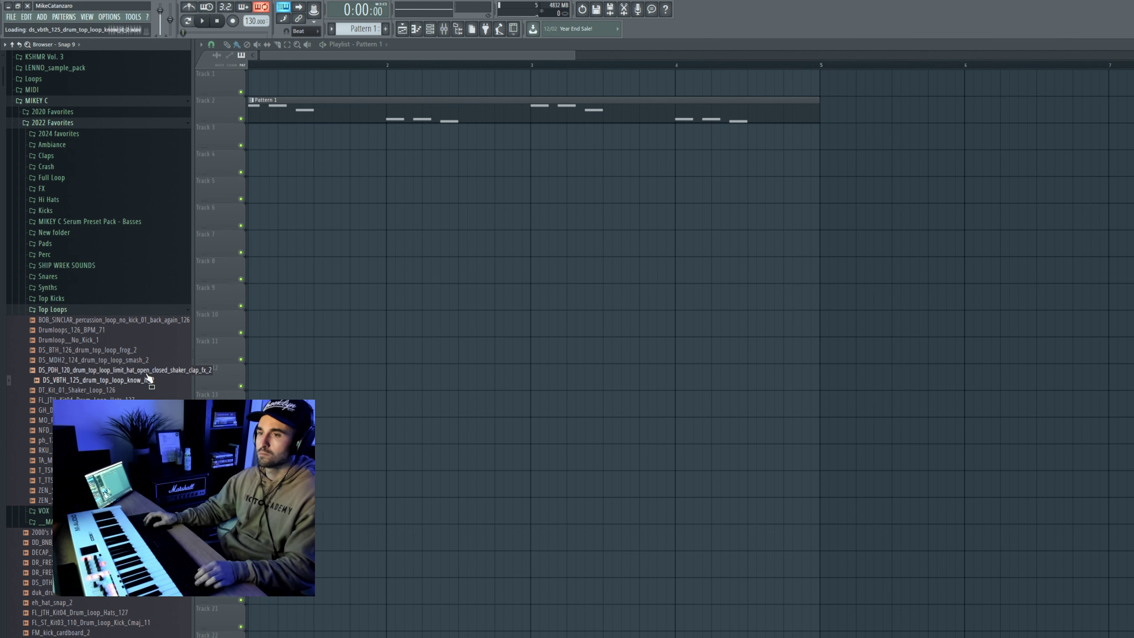
{"action": "left_click", "coordinate": [146, 373]}
{"action": "left_click", "coordinate": [146, 381]}
{"action": "key", "text": "space"}
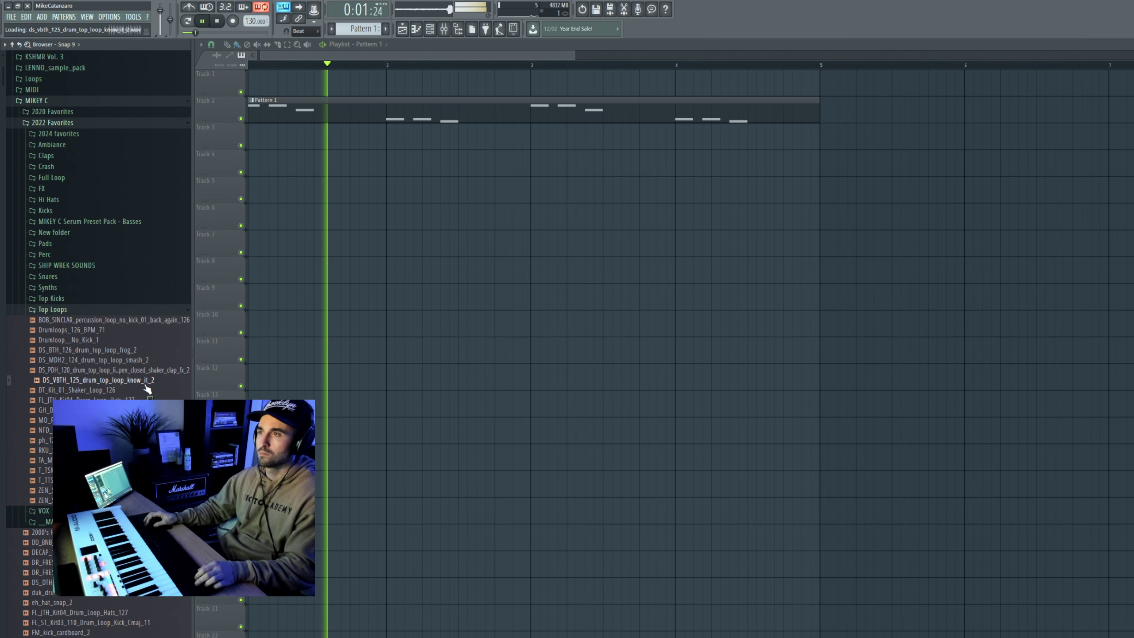
{"action": "key", "text": "space"}
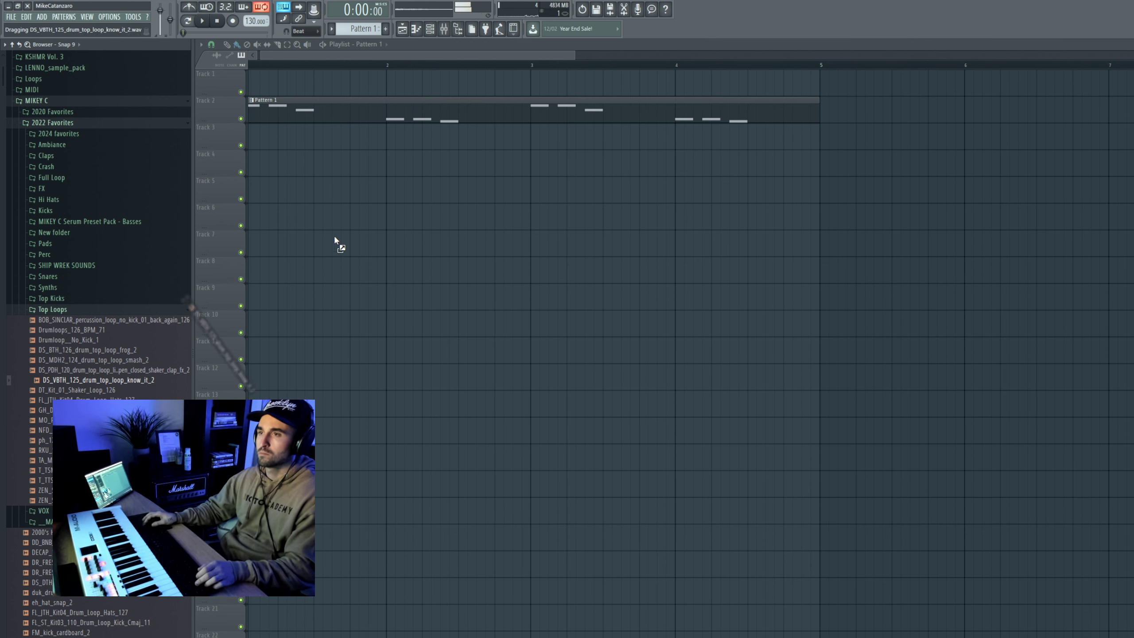
Place DS_VBTH_125_drum_top_loop_know_it_2 at the start of Track 6 and lower its channel volume
{"action": "left_click_drag", "start_coordinate": [335, 241], "coordinate": [311, 220]}
{"action": "left_click_drag", "start_coordinate": [404, 224], "coordinate": [341, 223]}
{"action": "double_click", "coordinate": [408, 218]}
{"action": "key", "text": "space"}
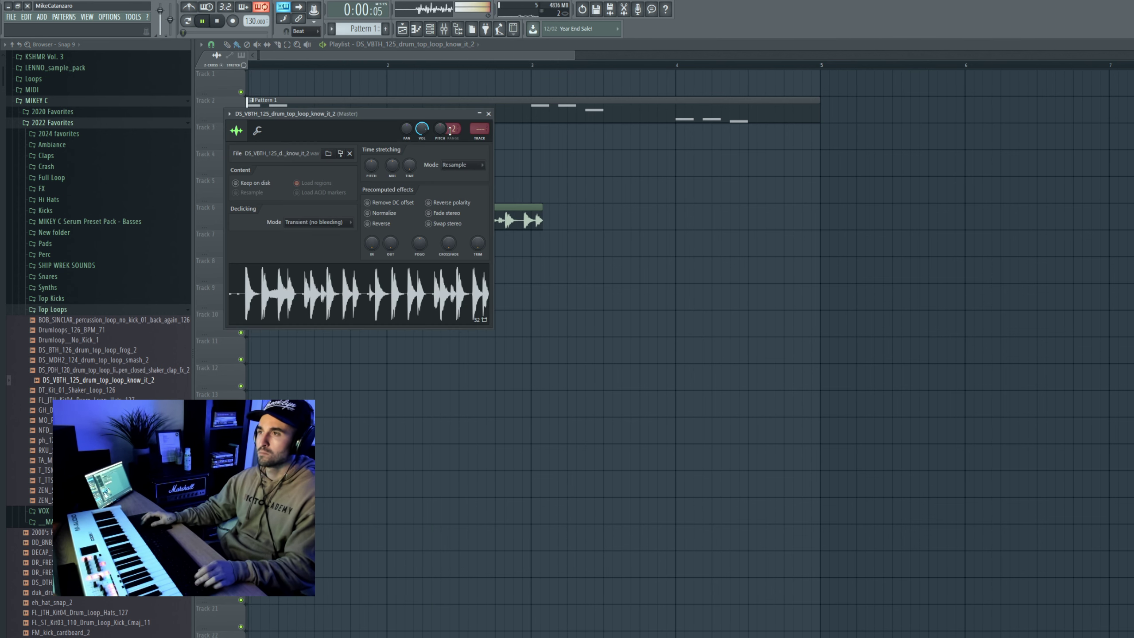
{"action": "key", "text": "space"}
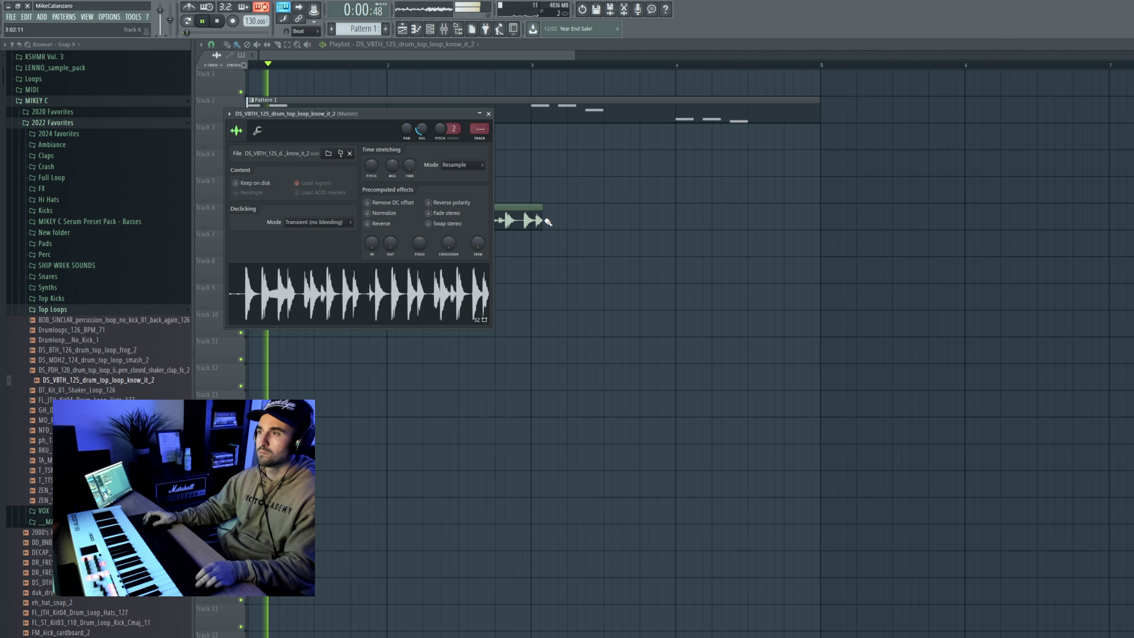
Set the project tempo to 126 BPM and close the drum loop's channel settings
{"action": "key", "text": "space"}
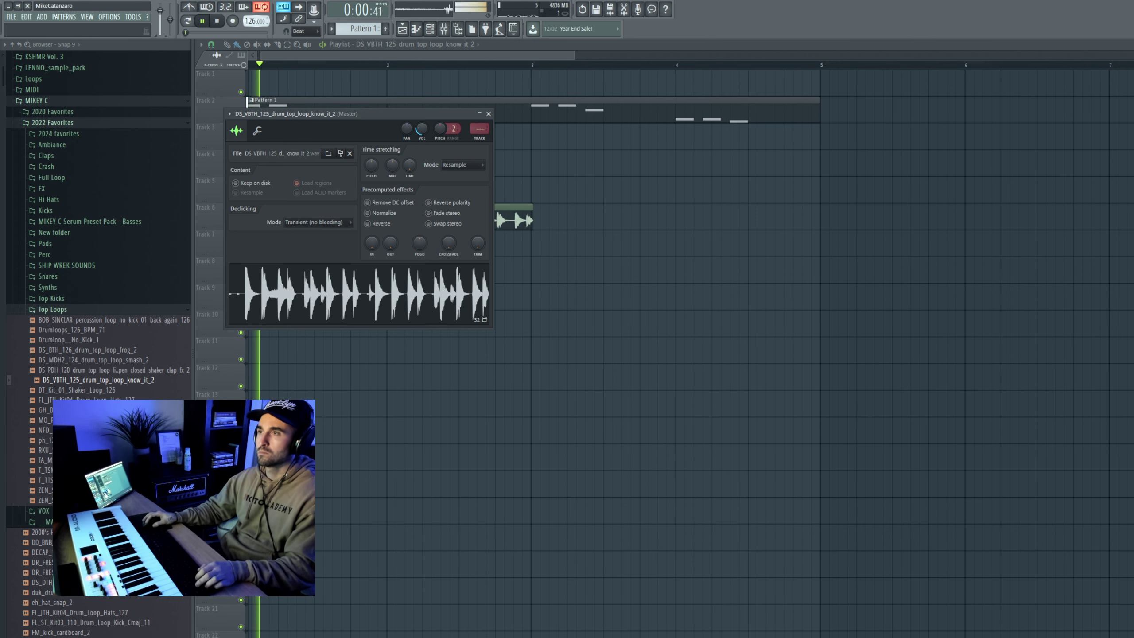
{"action": "left_click", "coordinate": [489, 114]}
Trim the drum loop clip on Track 6 to exactly two bars and duplicate it across bars 3 and 4
{"action": "scroll", "coordinate": [522, 219], "scroll_direction": "up", "scroll_amount": 5}
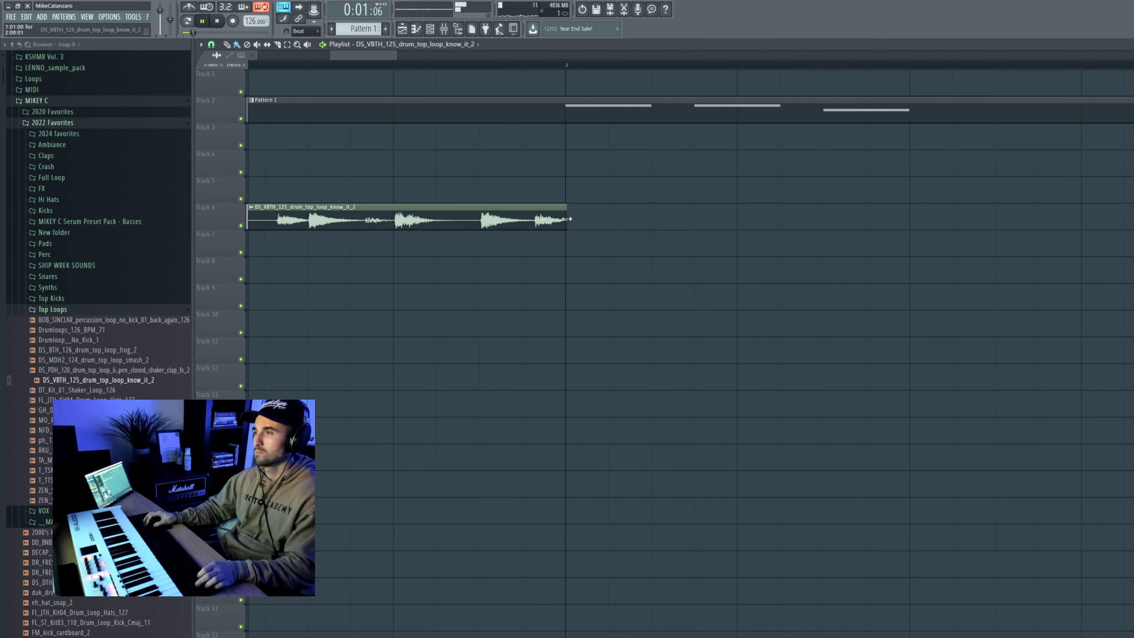
{"action": "left_click_drag", "start_coordinate": [566, 219], "coordinate": [565, 218]}
{"action": "key", "text": "ctrl+b"}
{"action": "scroll", "coordinate": [576, 184], "scroll_direction": "down", "scroll_amount": 4}
Play the arrangement, open Pattern 1's channel rack, and set the swing to 43%
{"action": "key", "text": "space"}
{"action": "key", "text": "space"}
{"action": "double_click", "coordinate": [643, 105]}
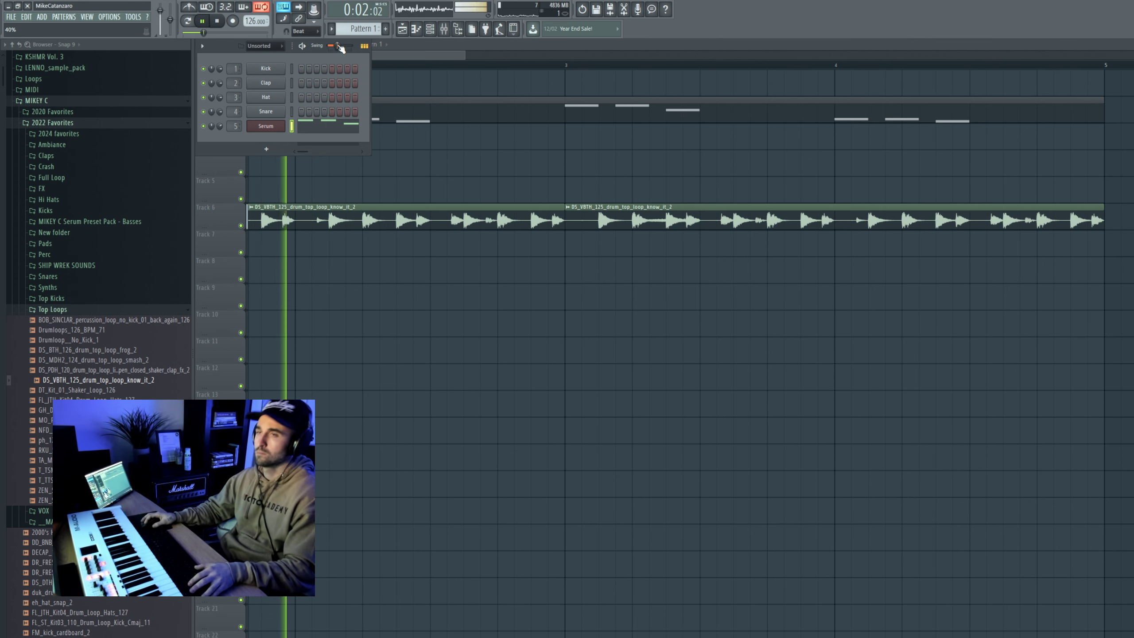
{"action": "left_click_drag", "start_coordinate": [338, 46], "coordinate": [340, 46]}
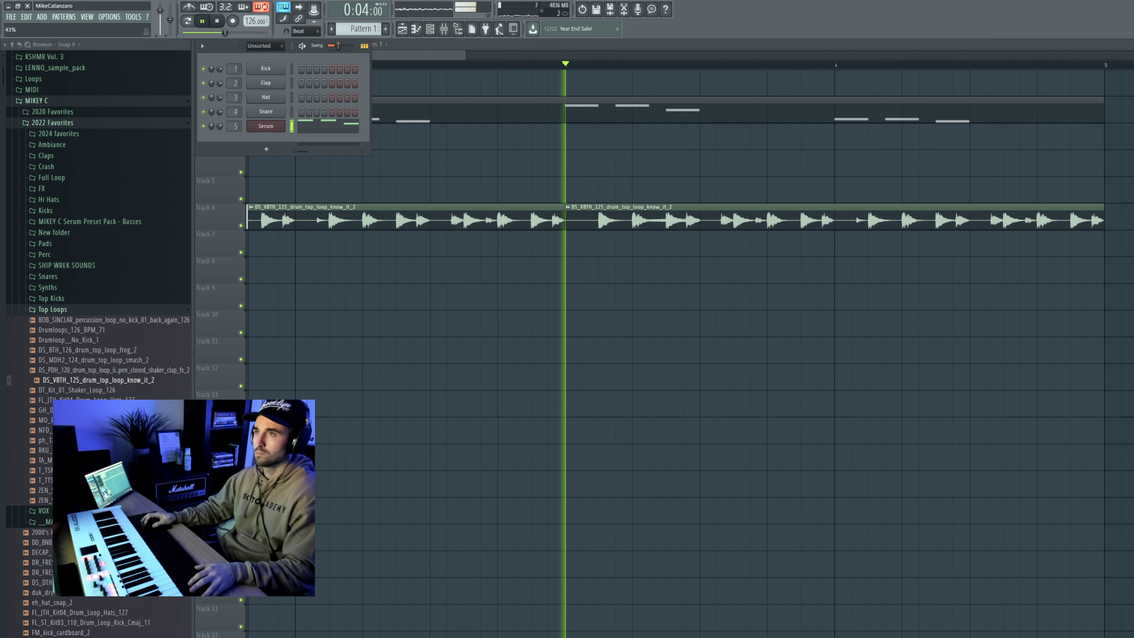
Place SCTHC_Kick_Loop_04_124 from the Kicks folder at the start of Track 9
{"action": "key", "text": "F6"}
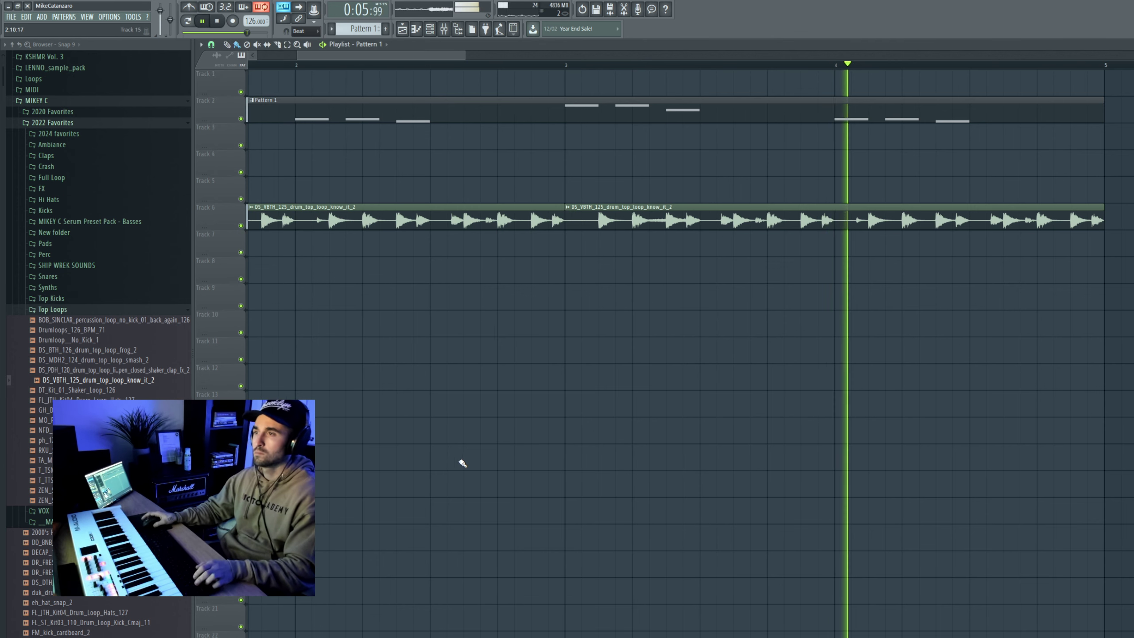
{"action": "scroll", "coordinate": [462, 463], "scroll_direction": "down", "scroll_amount": 5}
{"action": "scroll", "coordinate": [288, 438], "scroll_direction": "up", "scroll_amount": 5}
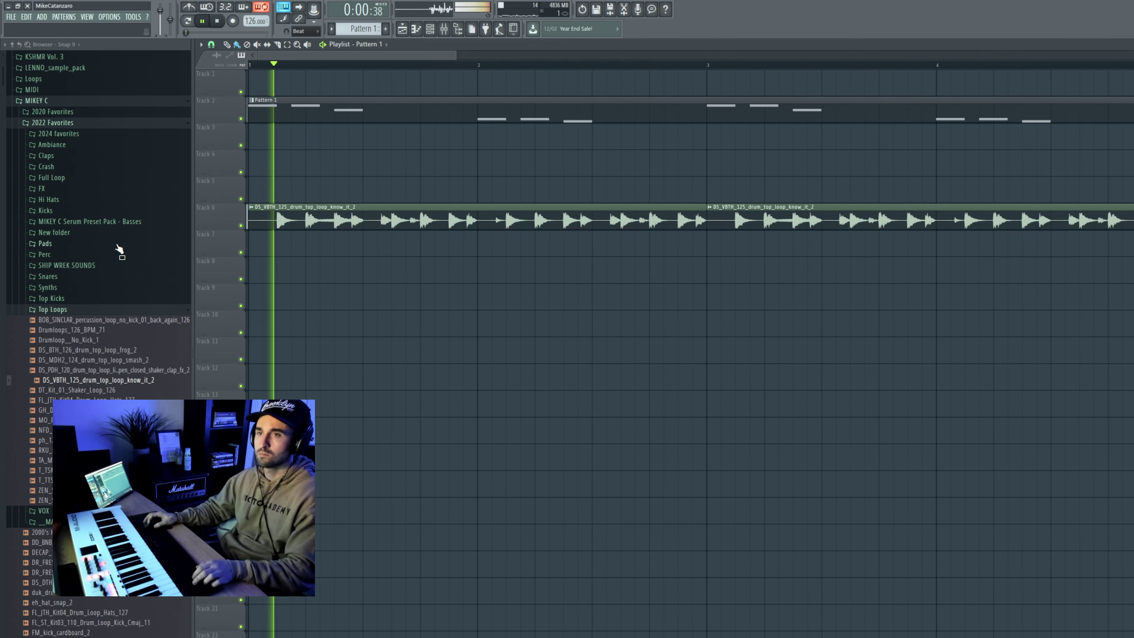
{"action": "key", "text": "space"}
{"action": "left_click", "coordinate": [46, 210]}
{"action": "left_click", "coordinate": [91, 231]}
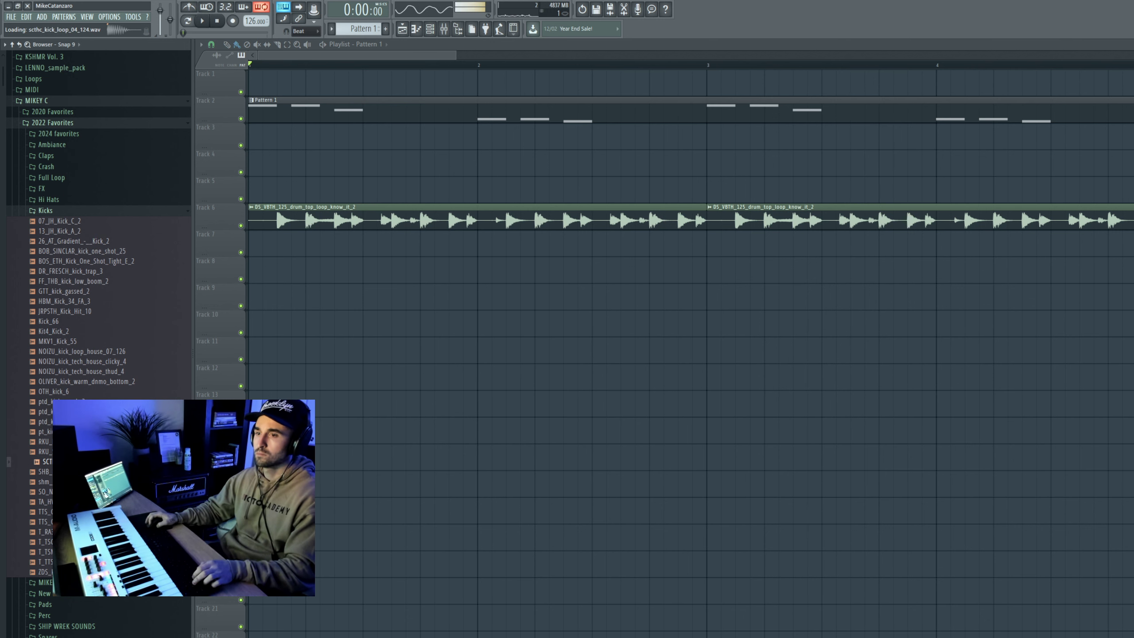
{"action": "key", "text": "space"}
{"action": "left_click_drag", "start_coordinate": [81, 462], "coordinate": [274, 304]}
{"action": "key", "text": "space"}
{"action": "key", "text": "space"}
Place a second copy of the kick clip on beat 2 of bar 1 in Track 9
{"action": "left_click", "coordinate": [313, 303]}
{"action": "key", "text": "space"}
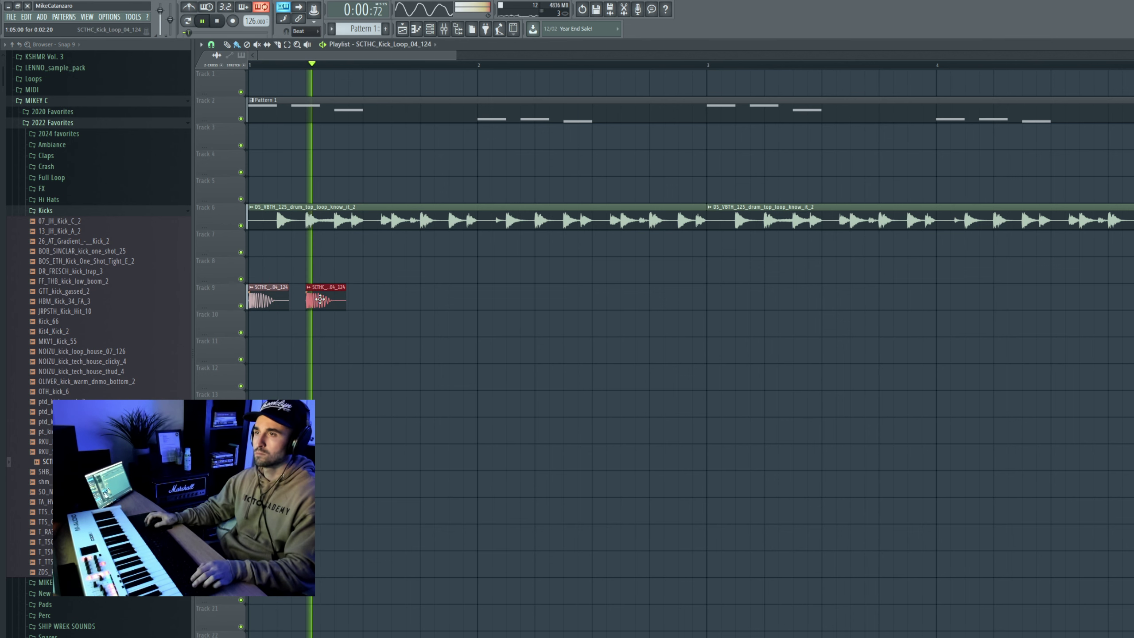
{"action": "double_click", "coordinate": [312, 302]}
{"action": "key", "text": "space"}
{"action": "key", "text": "space"}
{"action": "key", "text": "Escape"}
{"action": "key", "text": "space"}
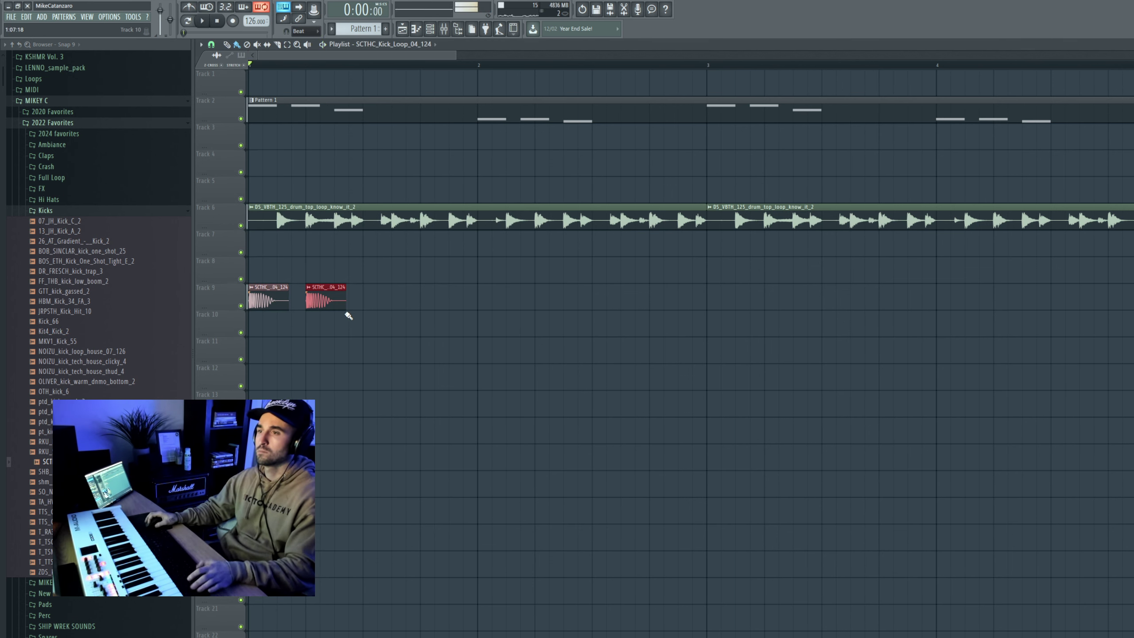
{"action": "key", "text": "space"}
Duplicate the two kick clips onto the first two beats of bars 2 and 3
{"action": "left_click_drag", "start_coordinate": [250, 286], "coordinate": [349, 319]}
{"action": "key", "text": "ctrl+b"}
{"action": "scroll", "coordinate": [361, 321], "scroll_direction": "up", "scroll_amount": 3}
{"action": "scroll", "coordinate": [393, 322], "scroll_direction": "down", "scroll_amount": 3}
{"action": "key", "text": "space"}
{"action": "key", "text": "space"}
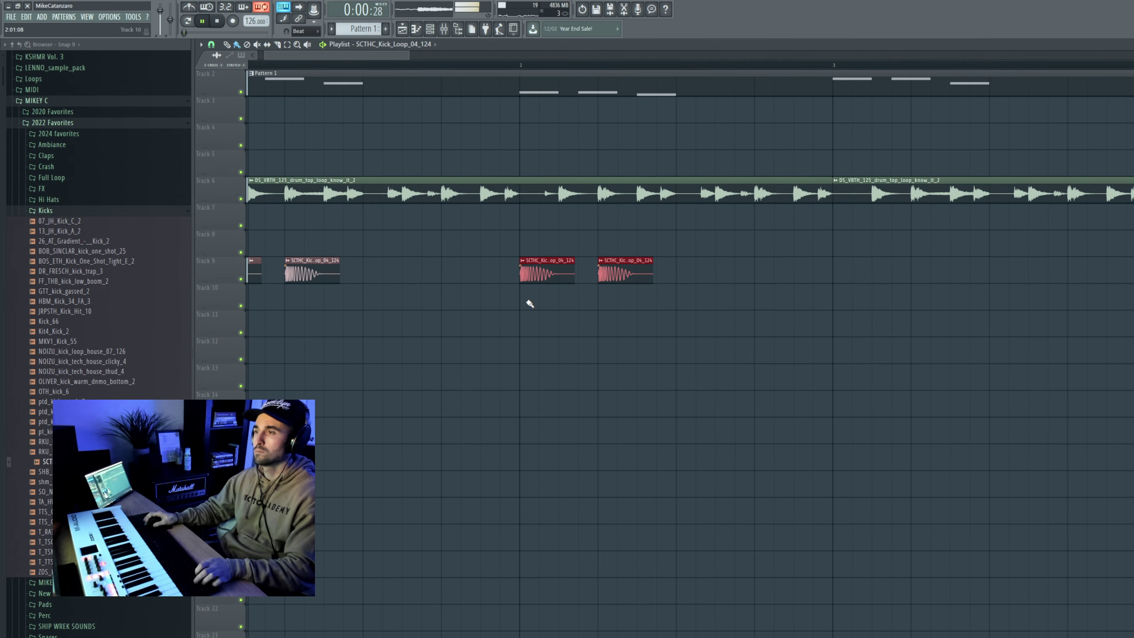
{"action": "left_click_drag", "start_coordinate": [744, 257], "coordinate": [219, 344]}
{"action": "key", "text": "ctrl+b"}
{"action": "key", "text": "space"}
{"action": "key", "text": "space"}
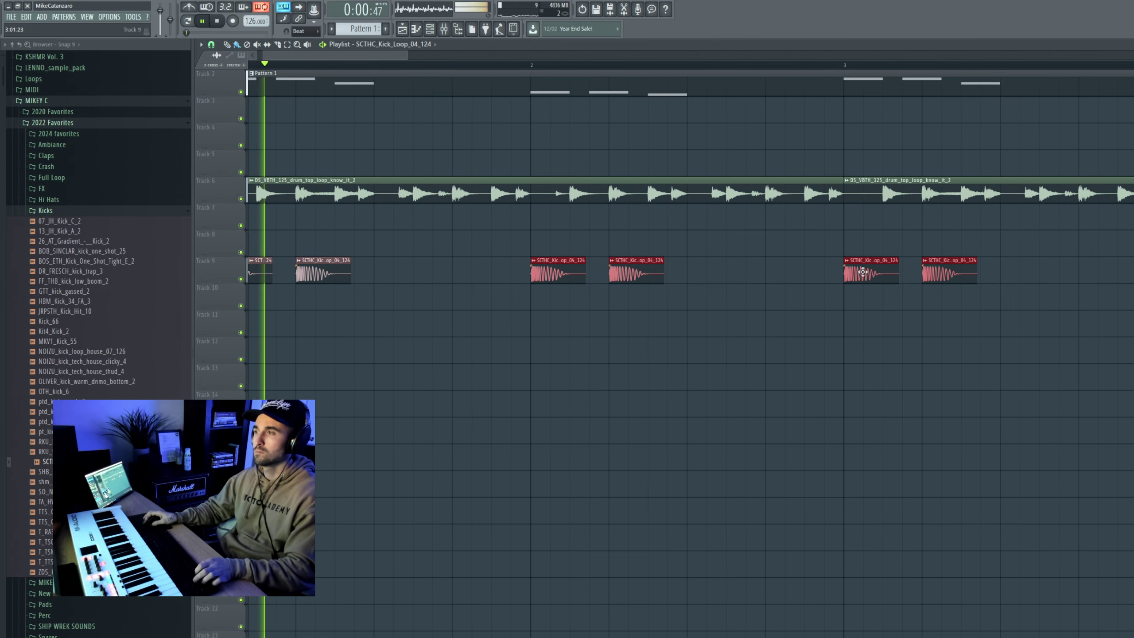
Arrange the kick clips on every beat of bars 1 and 2 and duplicate them across bars 3 and 4
{"action": "left_click_drag", "start_coordinate": [866, 272], "coordinate": [224, 330]}
{"action": "key", "text": "space"}
{"action": "key", "text": "space"}
{"action": "scroll", "coordinate": [797, 265], "scroll_direction": "down", "scroll_amount": 2}
{"action": "scroll", "coordinate": [508, 312], "scroll_direction": "up", "scroll_amount": 5}
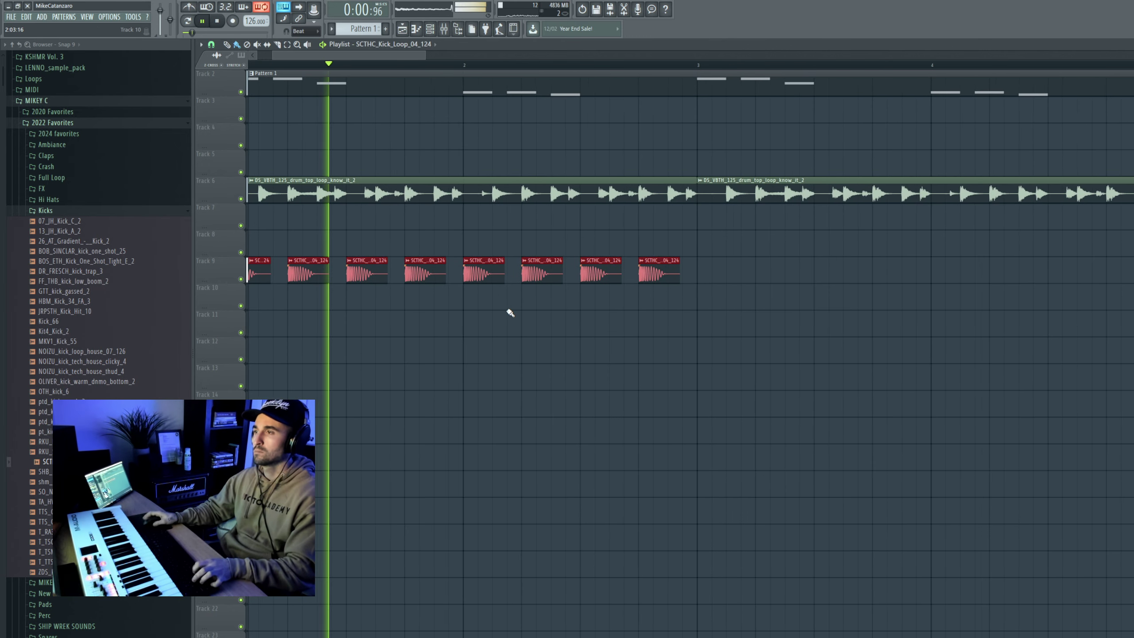
{"action": "key", "text": "ctrl+b"}
{"action": "scroll", "coordinate": [848, 299], "scroll_direction": "down", "scroll_amount": 5}
{"action": "left_click", "coordinate": [332, 329], "text": "ctrl"}
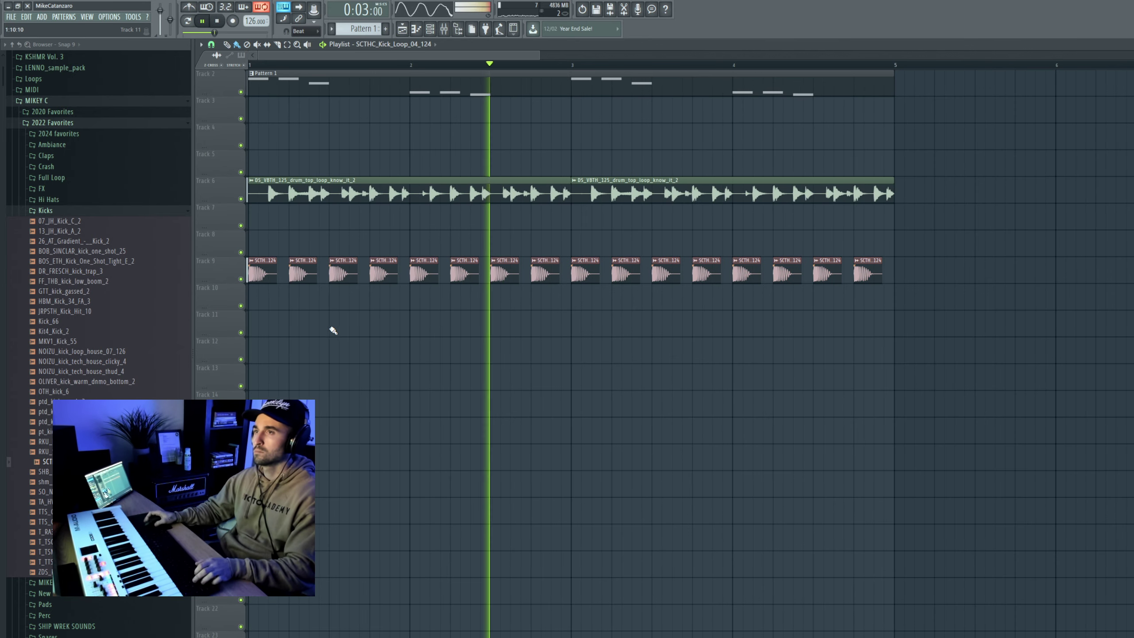
{"action": "scroll", "coordinate": [332, 329], "scroll_direction": "up", "scroll_amount": 5}
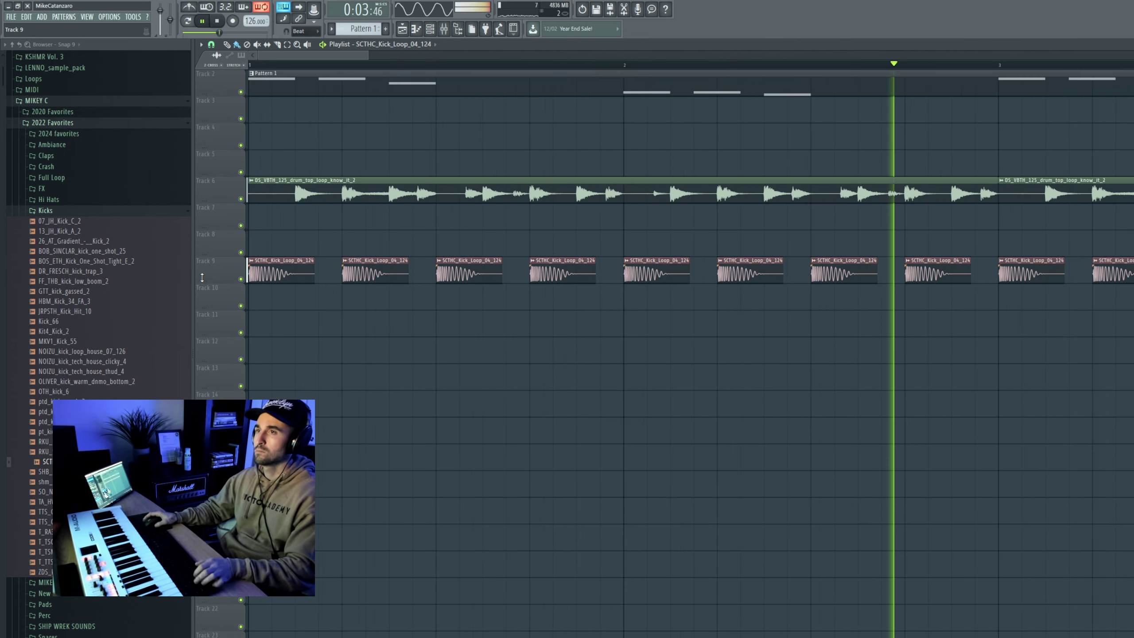
Save the project as BOUNCE in the NOVEMBER 2023 folder
{"action": "left_click", "coordinate": [10, 16]}
{"action": "left_click", "coordinate": [49, 65]}
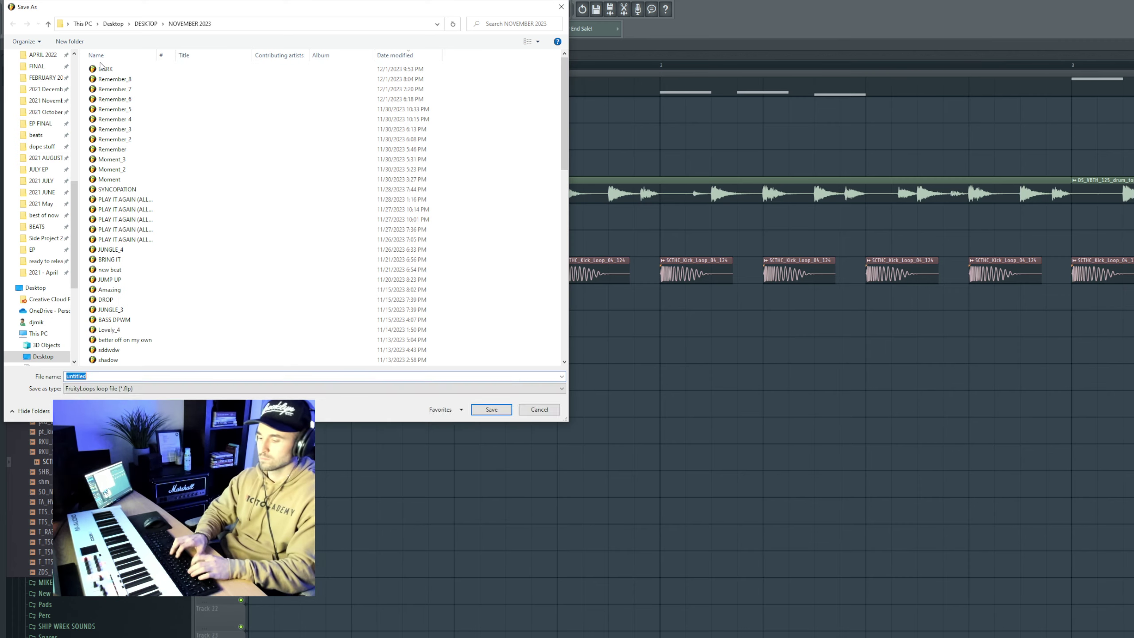
{"action": "scroll", "coordinate": [47, 163], "scroll_direction": "up", "scroll_amount": 10}
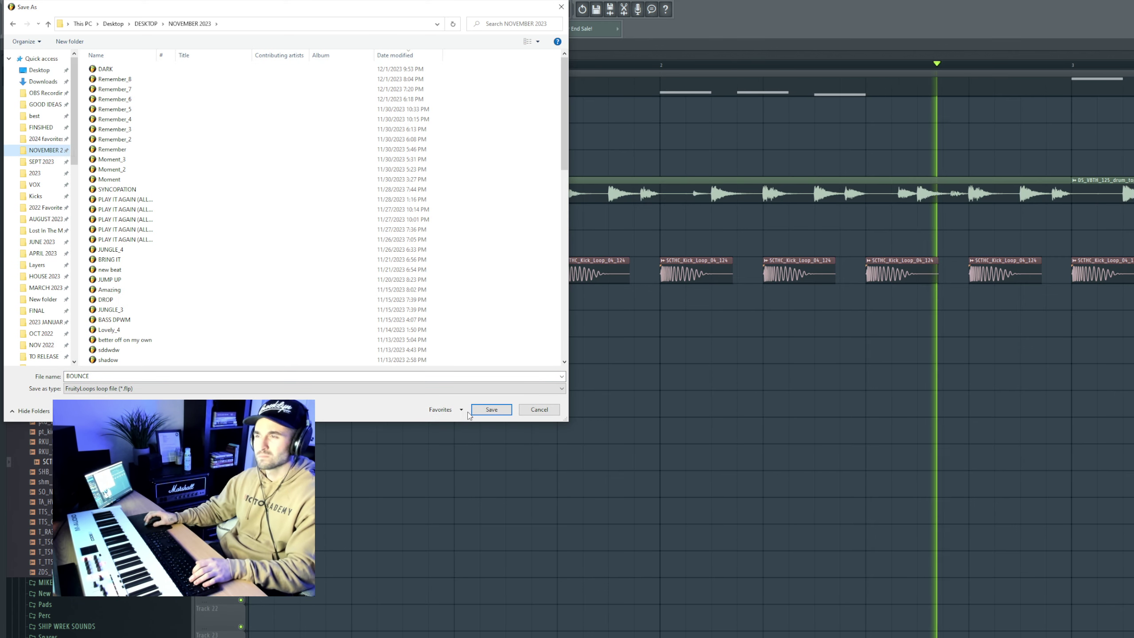
{"action": "left_click", "coordinate": [492, 409]}
{"action": "scroll", "coordinate": [654, 431], "scroll_direction": "down", "scroll_amount": 4}
{"action": "scroll", "coordinate": [355, 359], "scroll_direction": "down", "scroll_amount": 4}
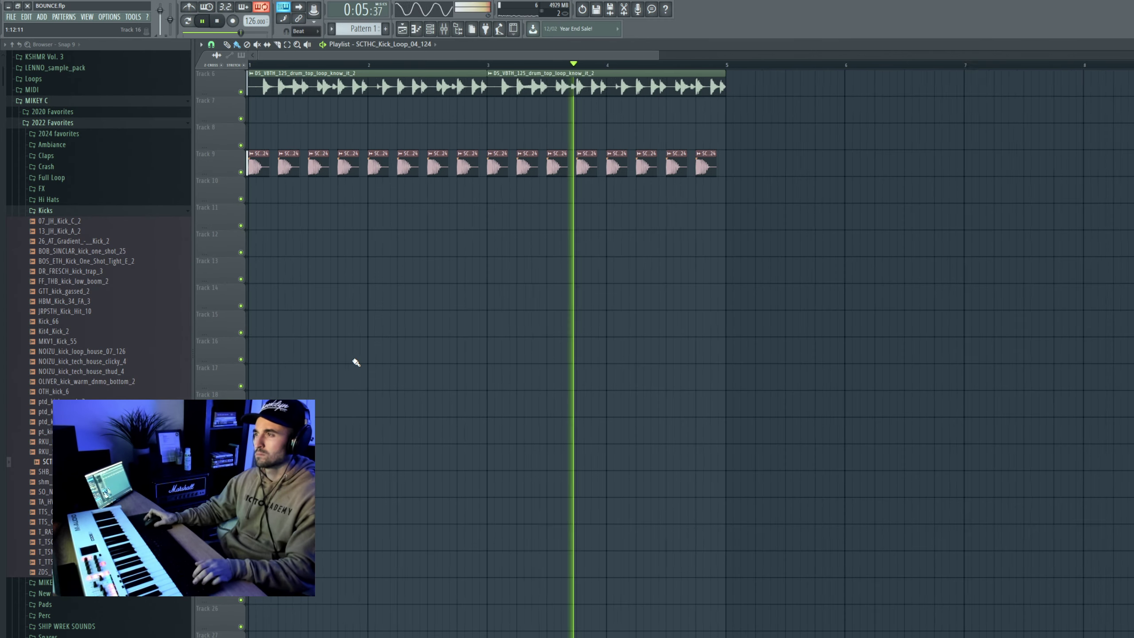
{"action": "scroll", "coordinate": [355, 359], "scroll_direction": "up", "scroll_amount": 5}
Open Task Manager and end the Splice process
{"action": "key", "text": "ctrl+r"}
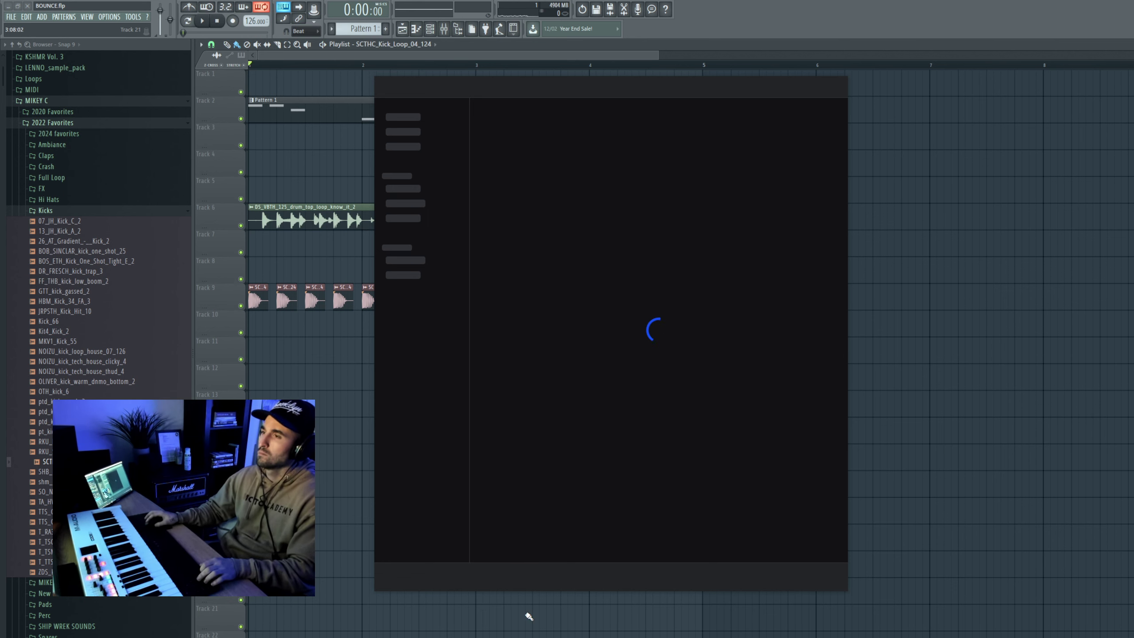
{"action": "key", "text": "ctrl+shift+Escape"}
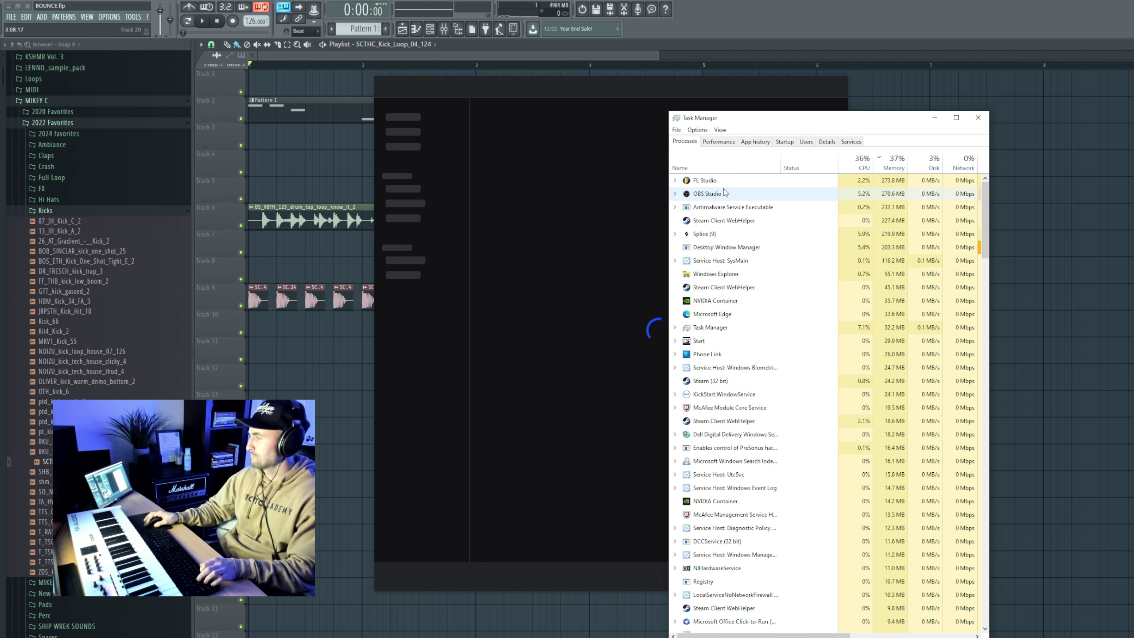
{"action": "left_click", "coordinate": [716, 196]}
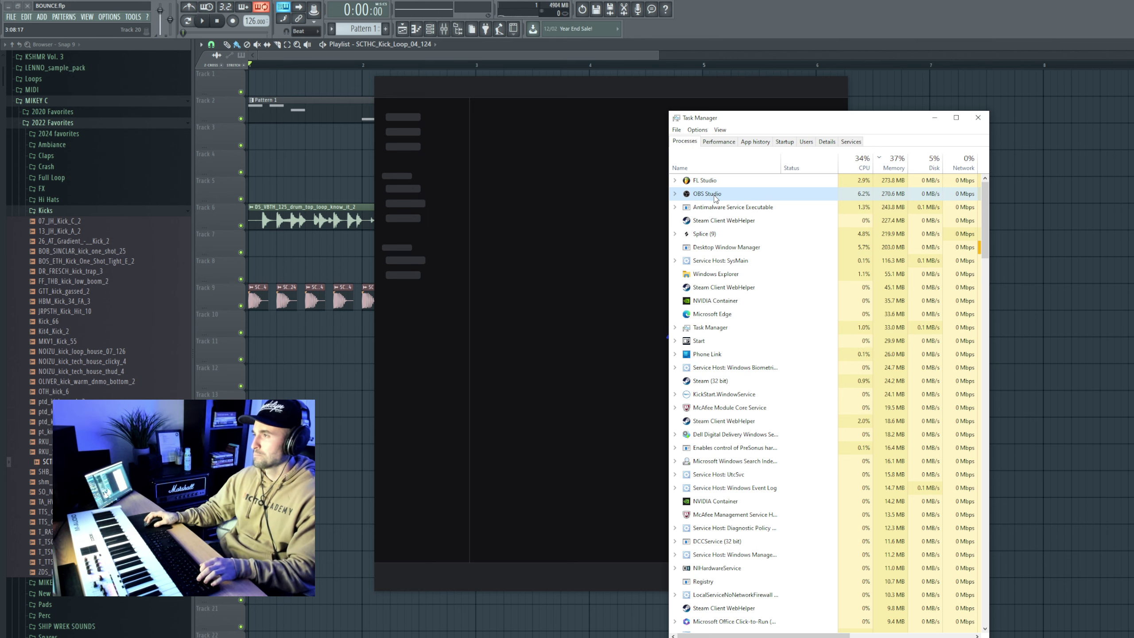
{"action": "left_click", "coordinate": [705, 235]}
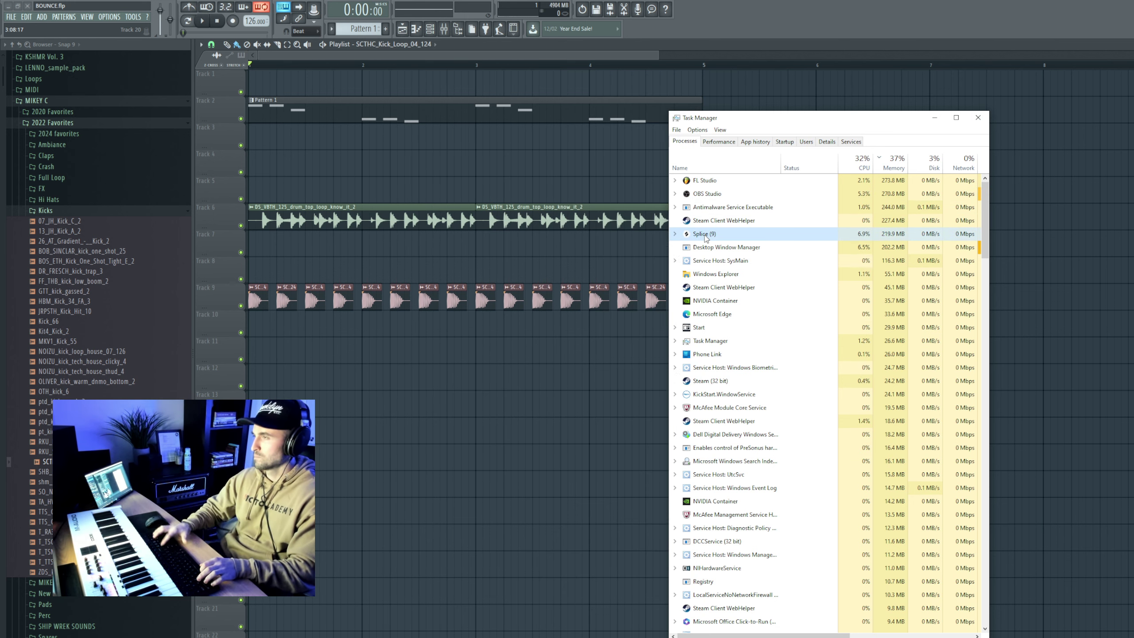
{"action": "key", "text": "Delete"}
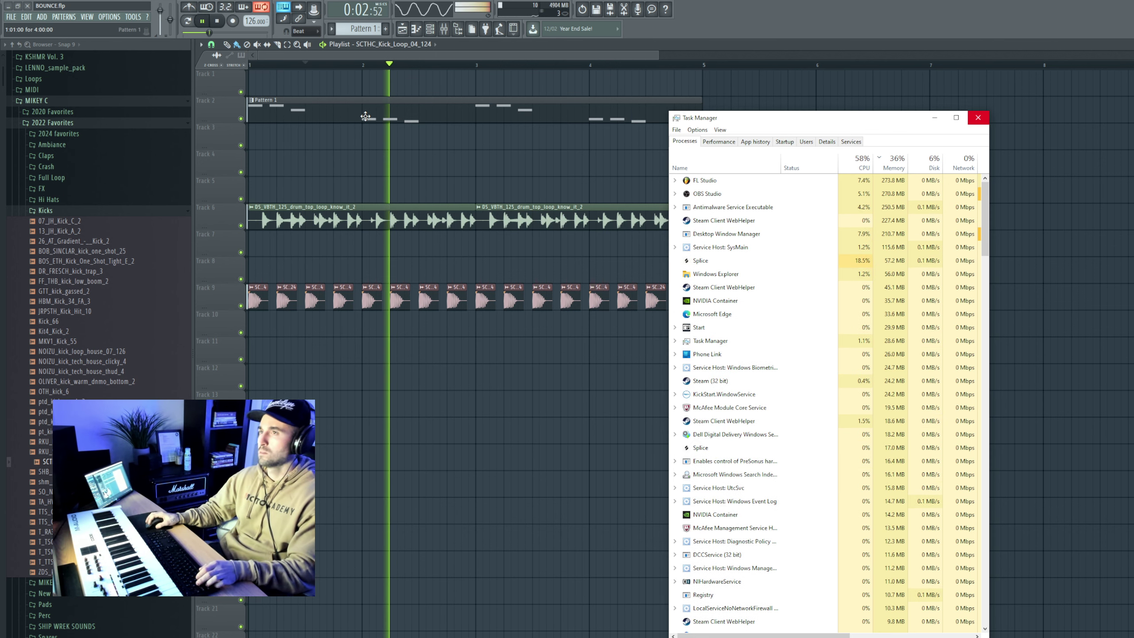
Select the first beat of the playlist timeline and route the Serum channel through mixer track 14 into Insert 1
{"action": "left_click_drag", "start_coordinate": [250, 65], "coordinate": [276, 65]}
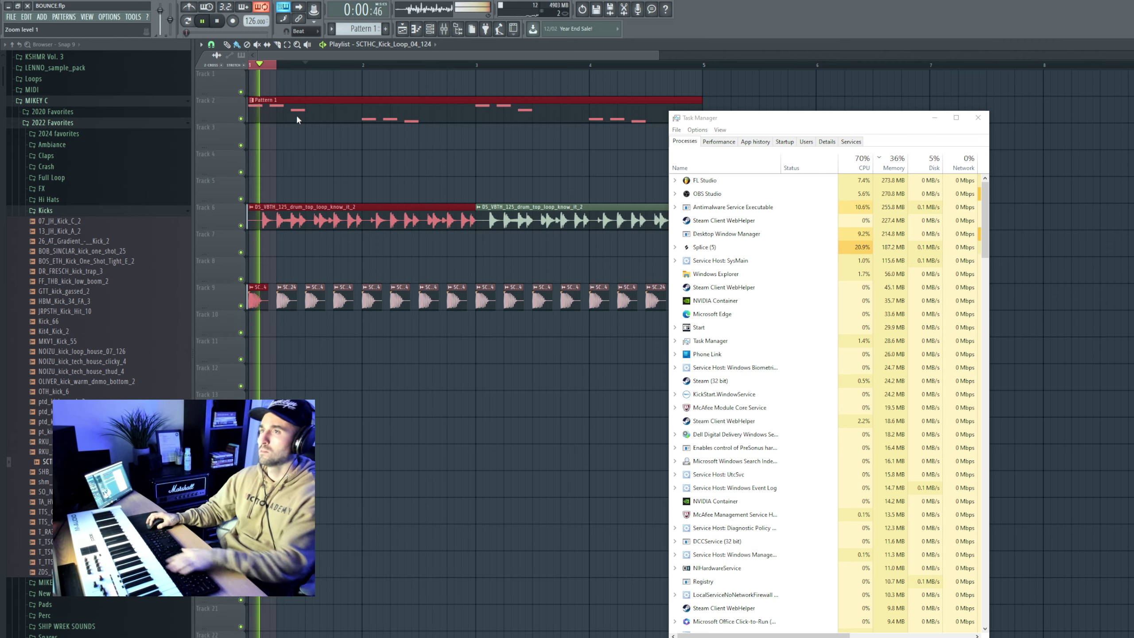
{"action": "double_click", "coordinate": [297, 115]}
{"action": "key", "text": "F9"}
{"action": "right_click", "coordinate": [362, 89]}
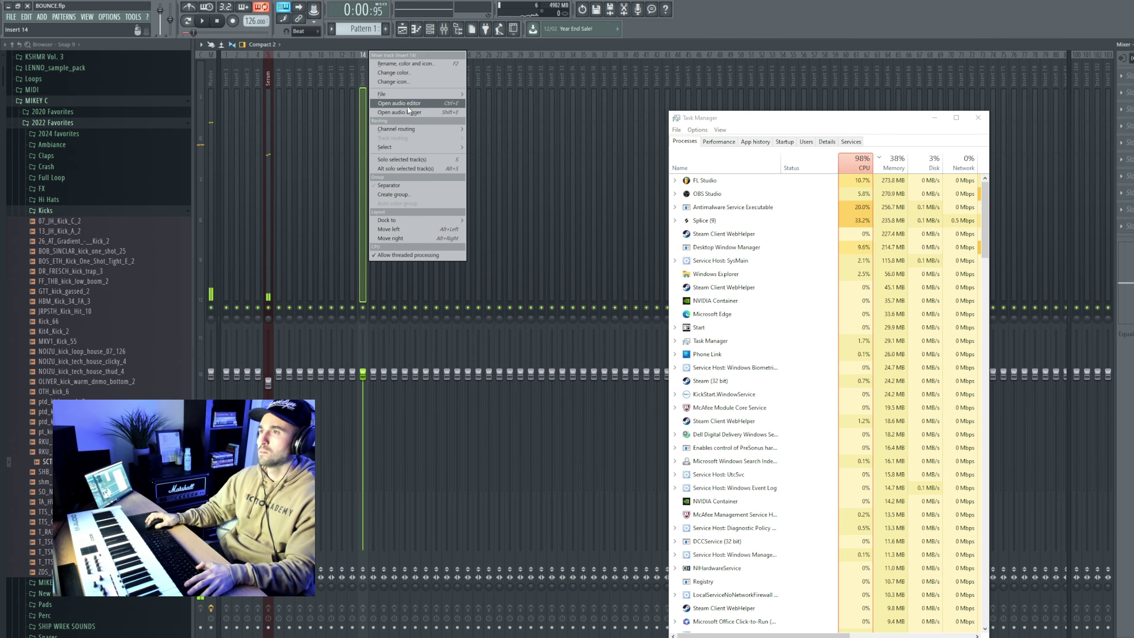
{"action": "mouse_move", "coordinate": [442, 131]}
{"action": "left_click", "coordinate": [496, 129]}
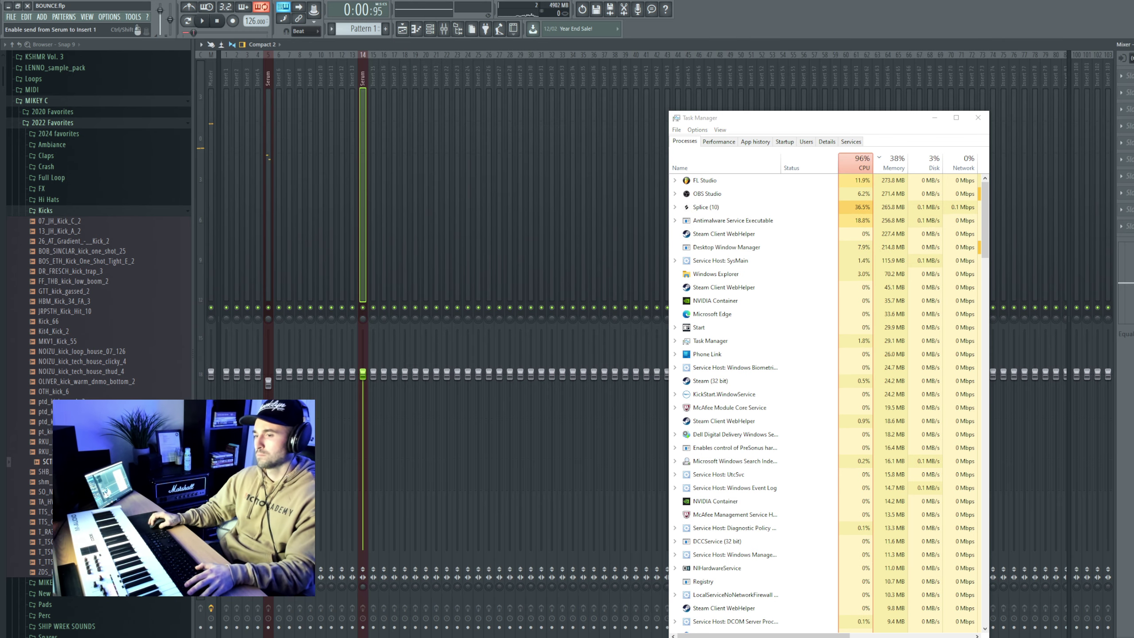
{"action": "right_click", "coordinate": [230, 618]}
{"action": "left_click", "coordinate": [254, 632]}
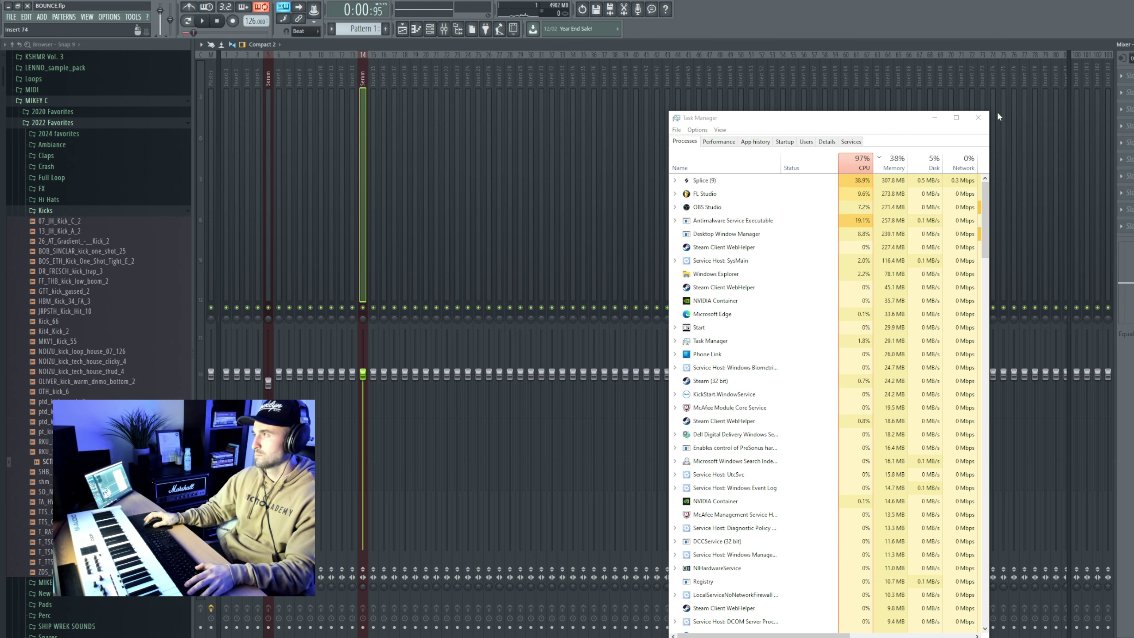
{"action": "left_click", "coordinate": [983, 119]}
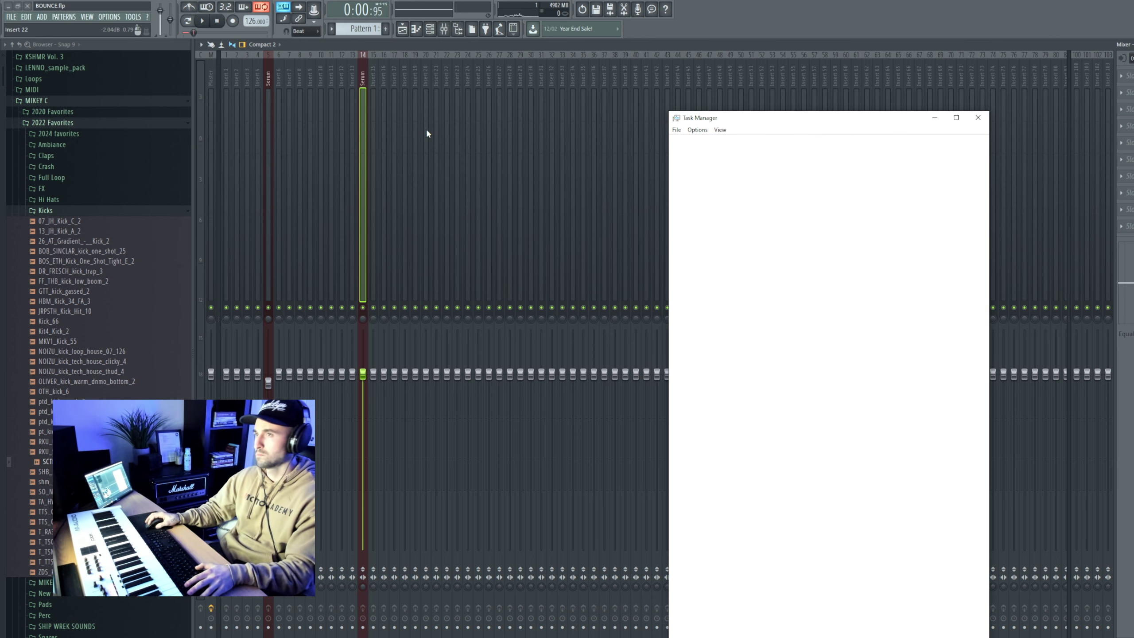
{"action": "key", "text": "space"}
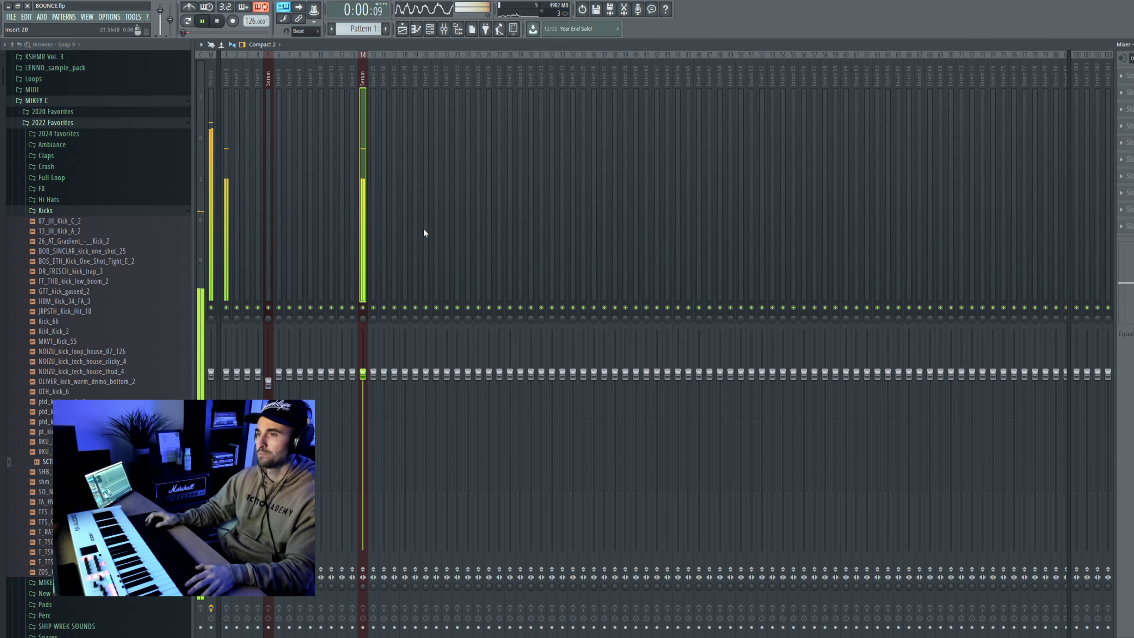
Create a one-beat volume automation clip for Insert 1 with a rising ramp, and undo the playlist clip deletion
{"action": "right_click", "coordinate": [227, 374]}
{"action": "left_click", "coordinate": [260, 413]}
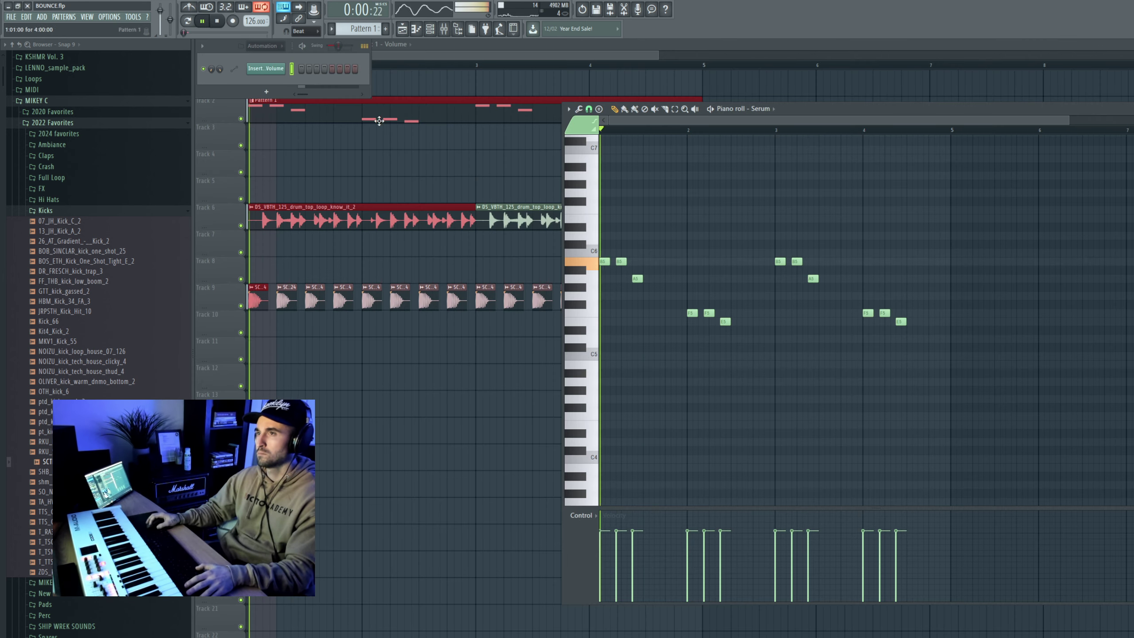
{"action": "right_click", "coordinate": [297, 115]}
{"action": "key", "text": "ctrl+z"}
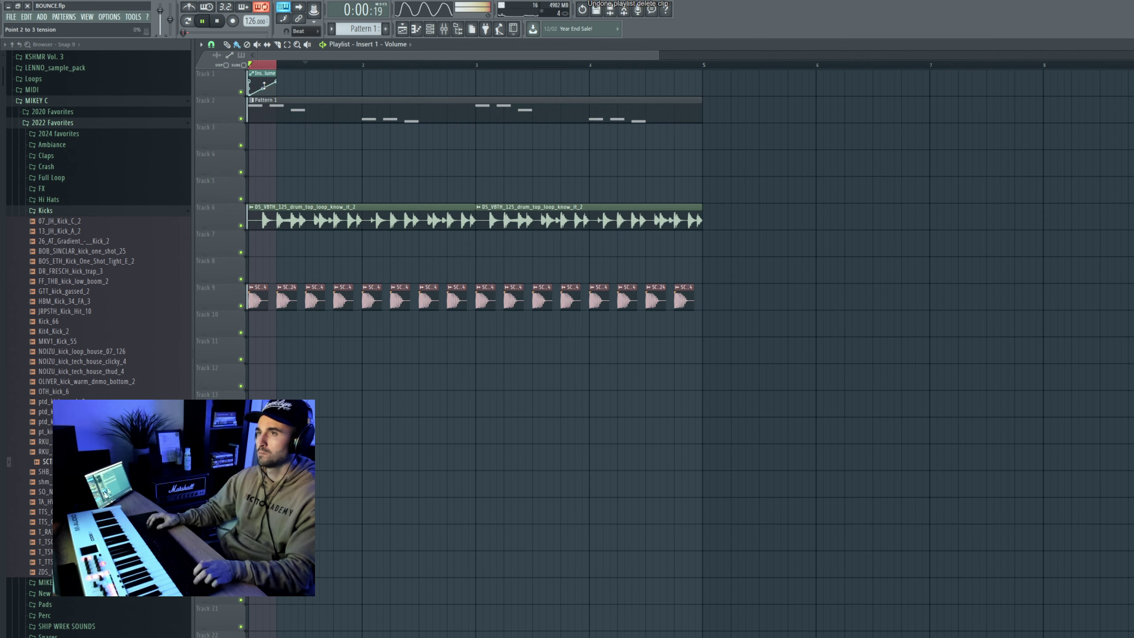
Repeat the Insert 1 volume automation clip back to back on every beat of Track 1 across all four bars
{"action": "left_click", "coordinate": [290, 88]}
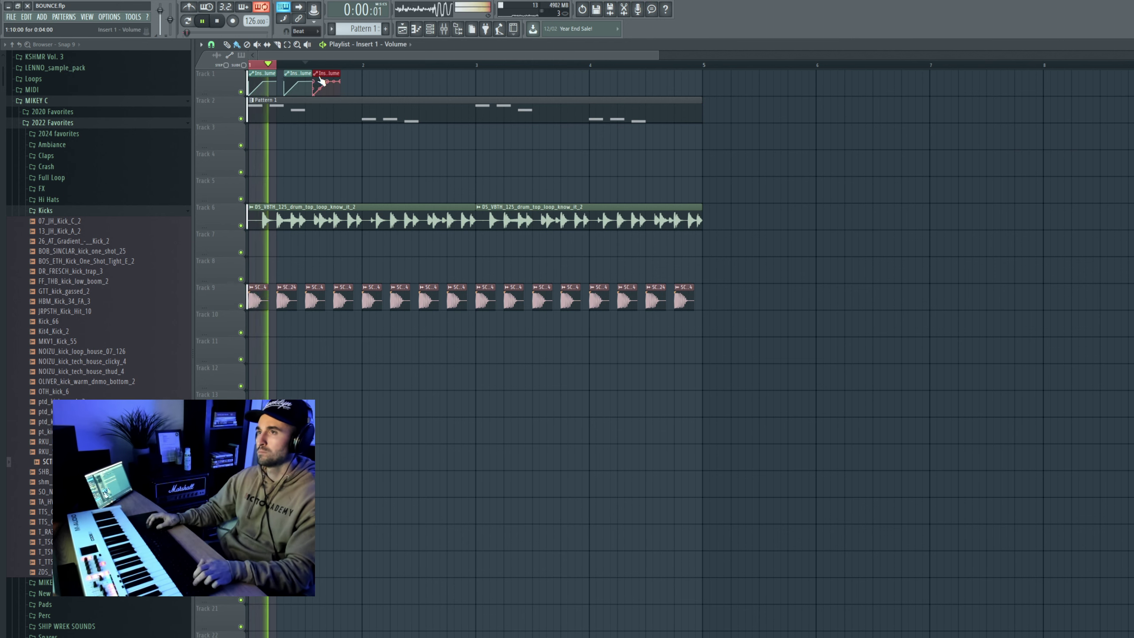
{"action": "right_click", "coordinate": [284, 81]}
{"action": "key", "text": "space"}
{"action": "left_click", "coordinate": [283, 80]}
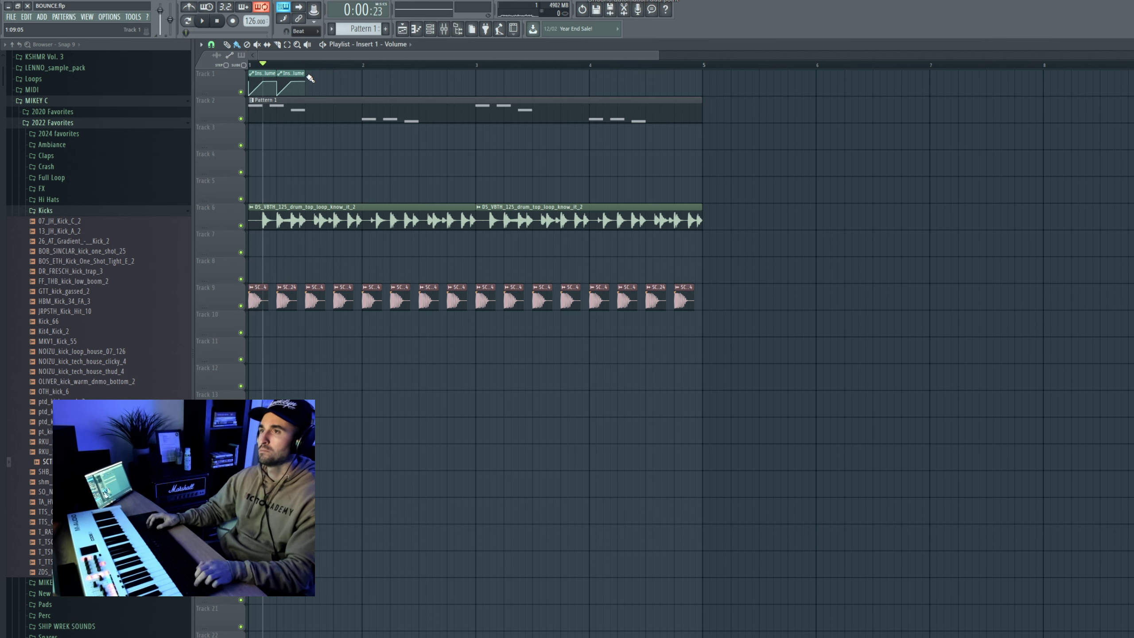
{"action": "left_click_drag", "start_coordinate": [310, 79], "coordinate": [670, 90]}
Play the arrangement while auditioning high Serum notes on the piano roll keyboard, and close the piano roll
{"action": "key", "text": "space"}
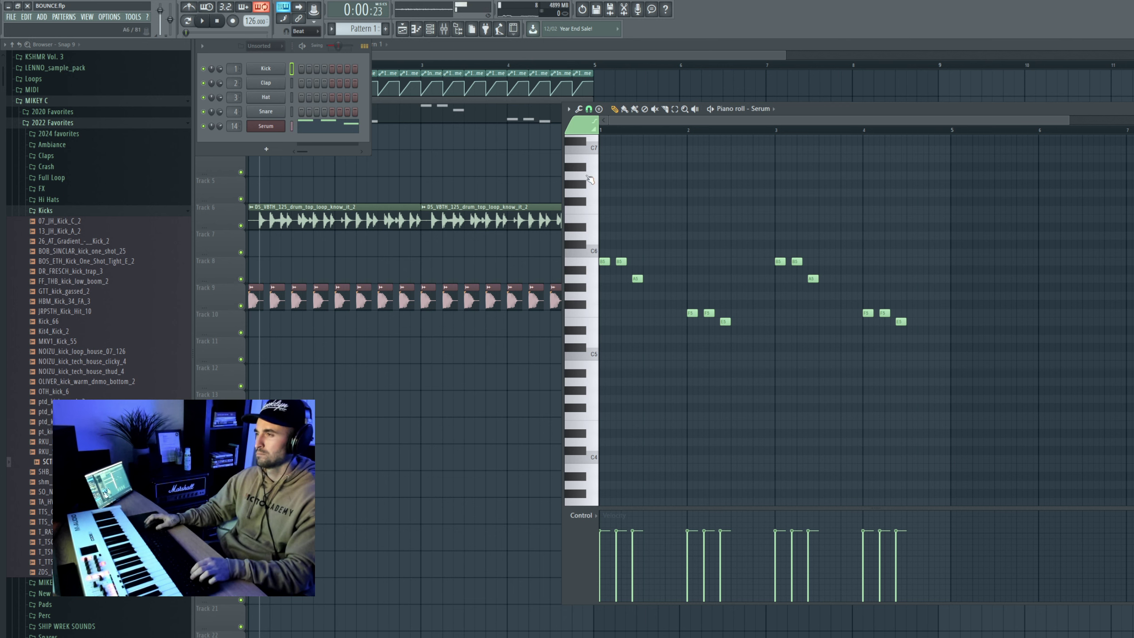
{"action": "key", "text": "space"}
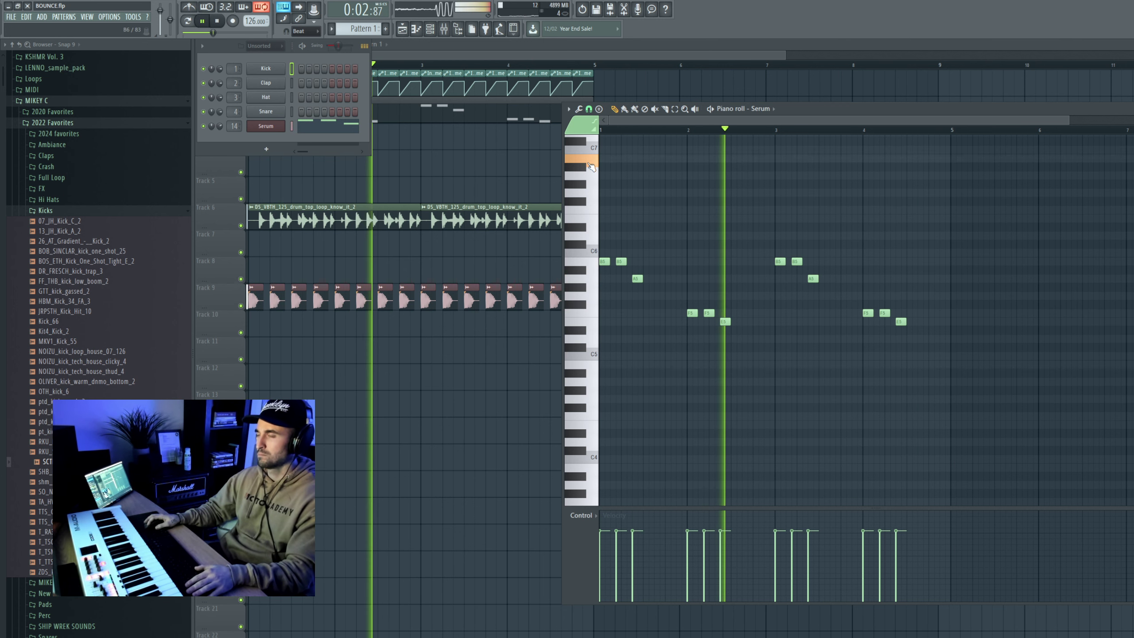
{"action": "scroll", "coordinate": [591, 167], "scroll_direction": "up", "scroll_amount": 2}
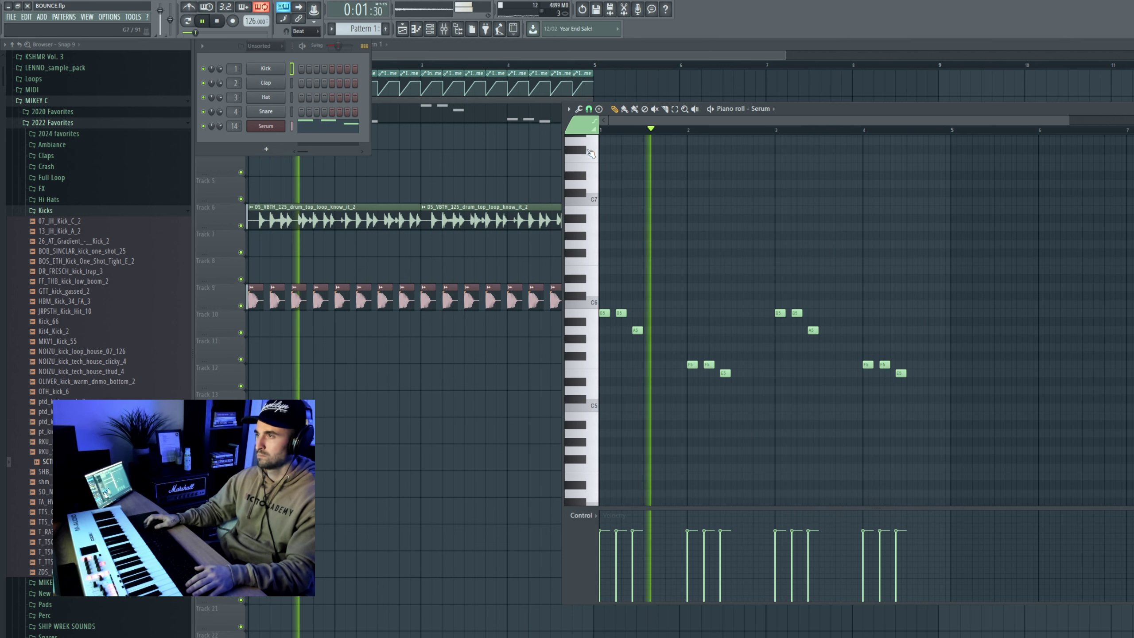
{"action": "left_click", "coordinate": [573, 151]}
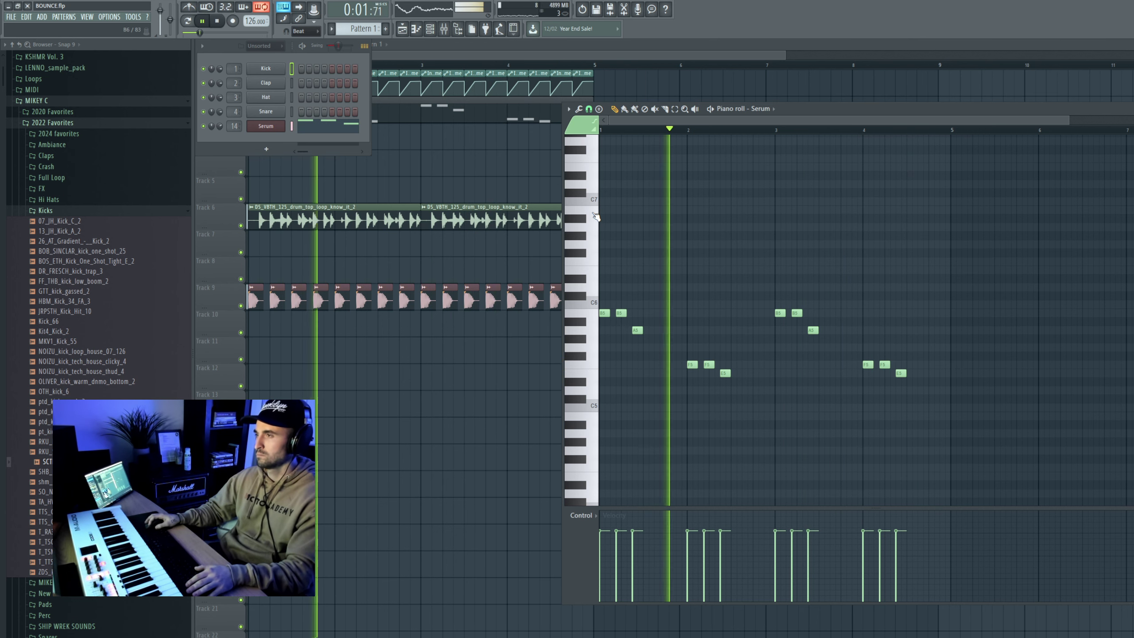
{"action": "key", "text": "F7"}
{"action": "key", "text": "space"}
Switch to Splice and search its samples for "choir"
{"action": "key", "text": "alt+Tab"}
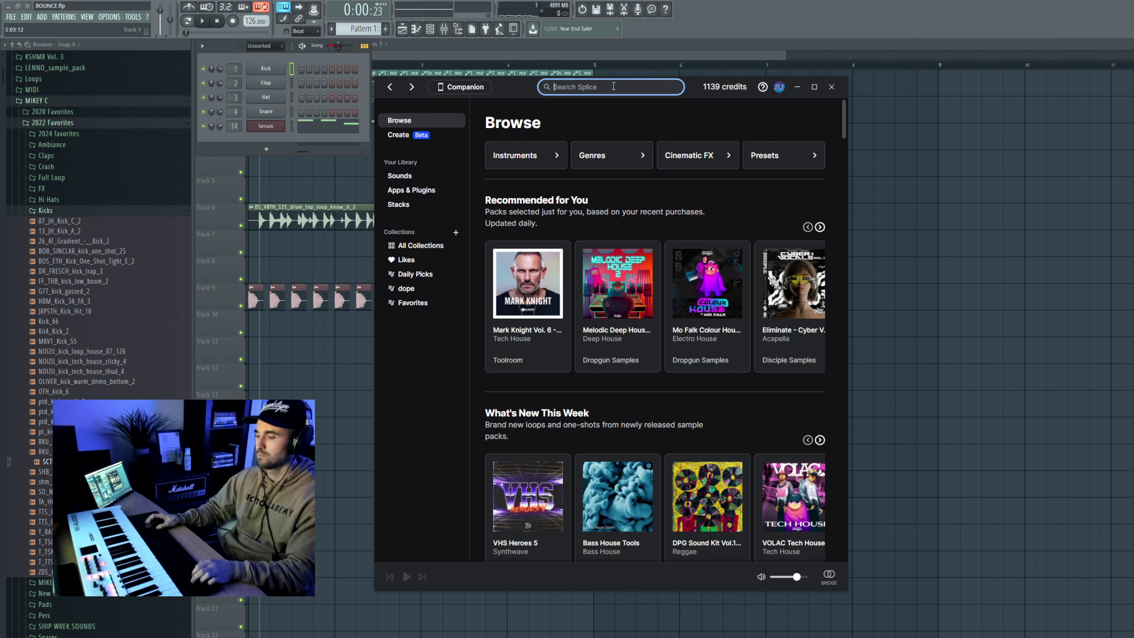
{"action": "left_click", "coordinate": [614, 87]}
{"action": "type", "text": "cho"}
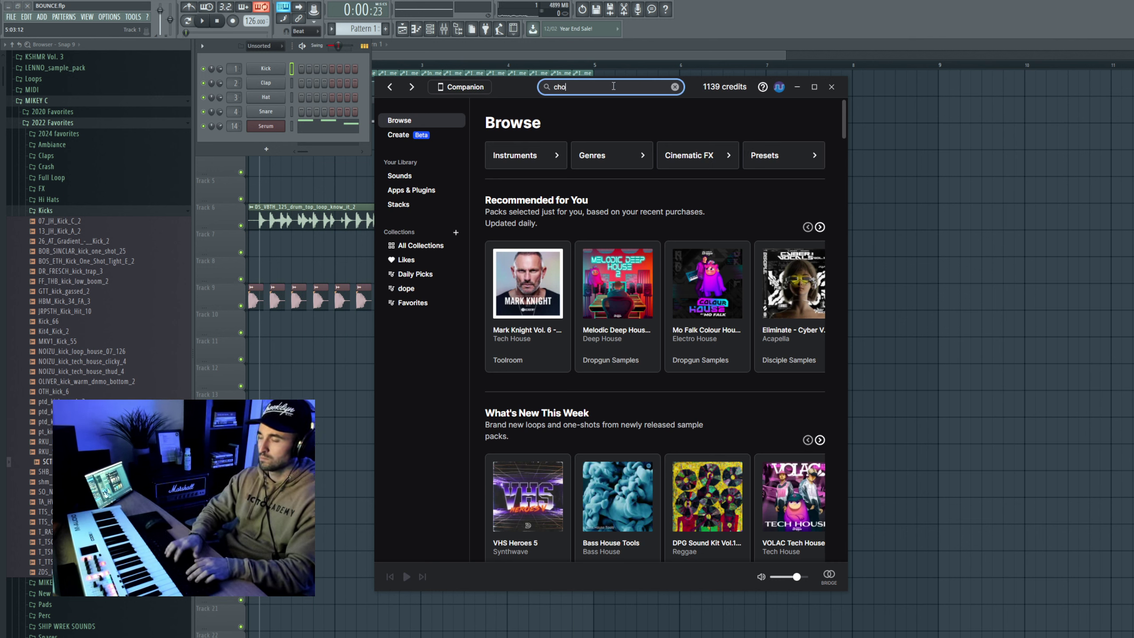
{"action": "type", "text": "ir"}
{"action": "key", "text": "Return"}
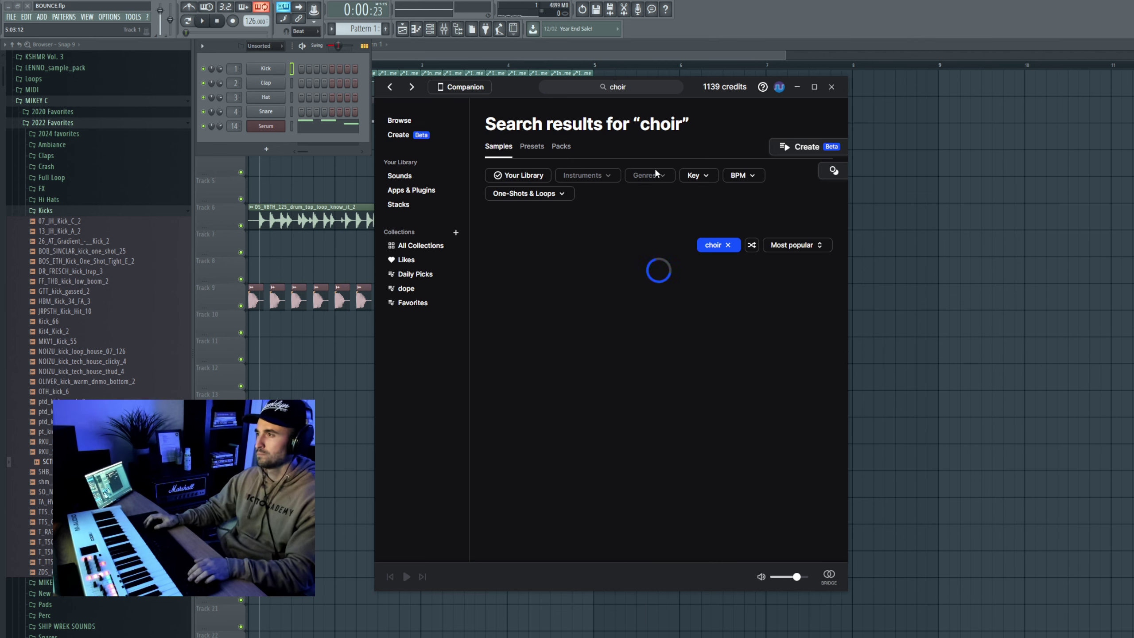
Filter the choir samples to the key of B and preview the HOSN_Choir_Loop_06 result
{"action": "left_click", "coordinate": [697, 176]}
{"action": "left_click", "coordinate": [796, 242]}
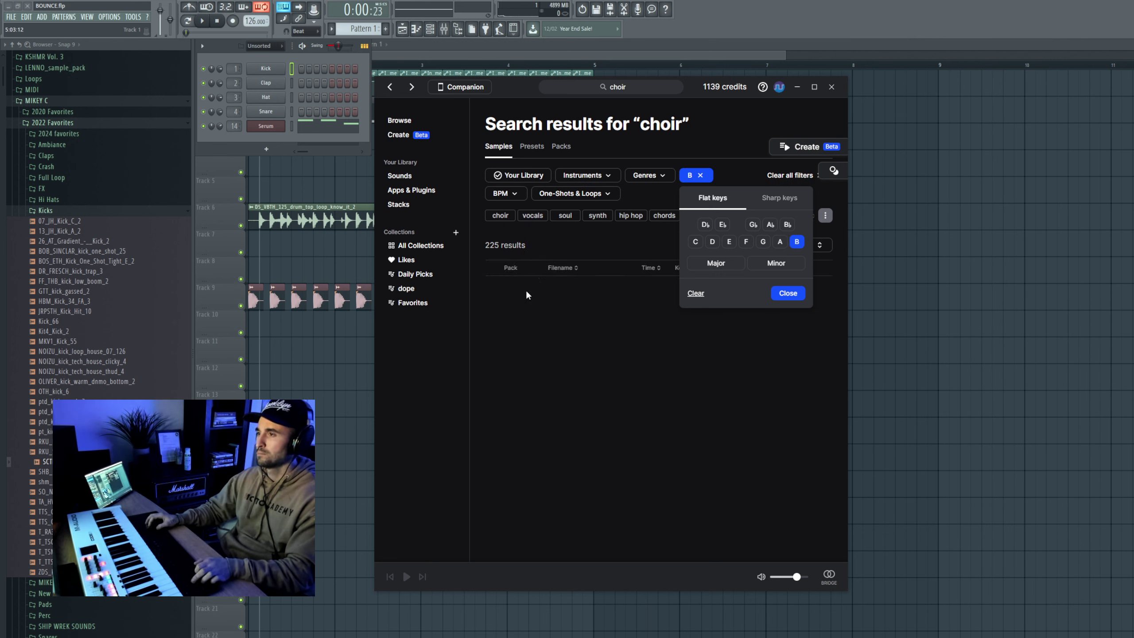
{"action": "left_click", "coordinate": [533, 290]}
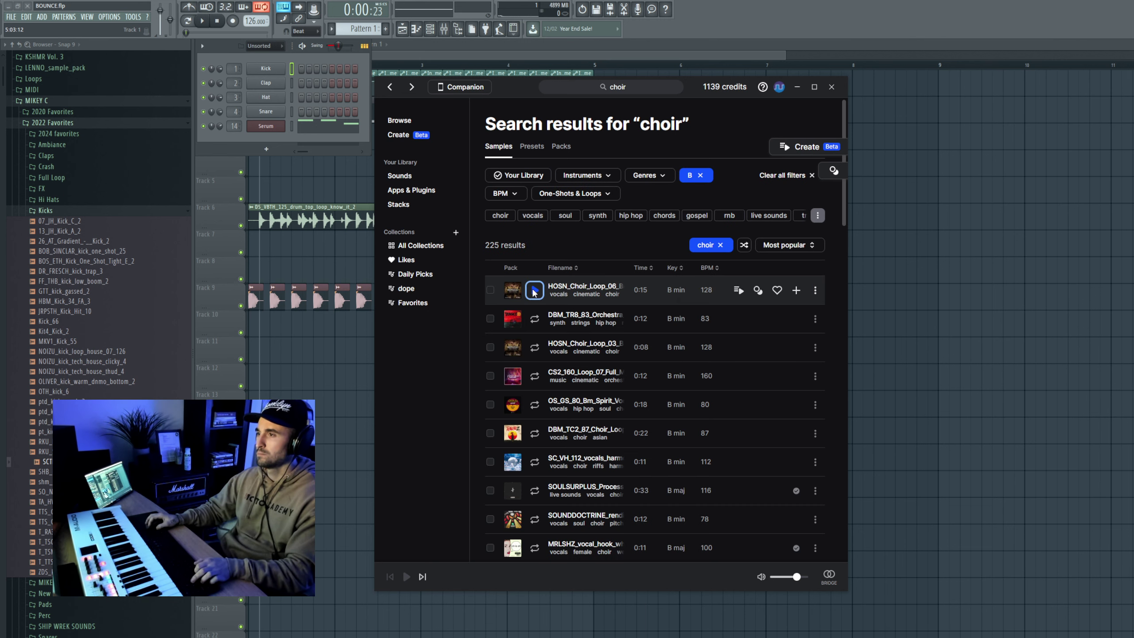
Audition the DBM_TR8_83 orchestra loop against the playing arrangement and add it to the Splice library
{"action": "left_click", "coordinate": [537, 318]}
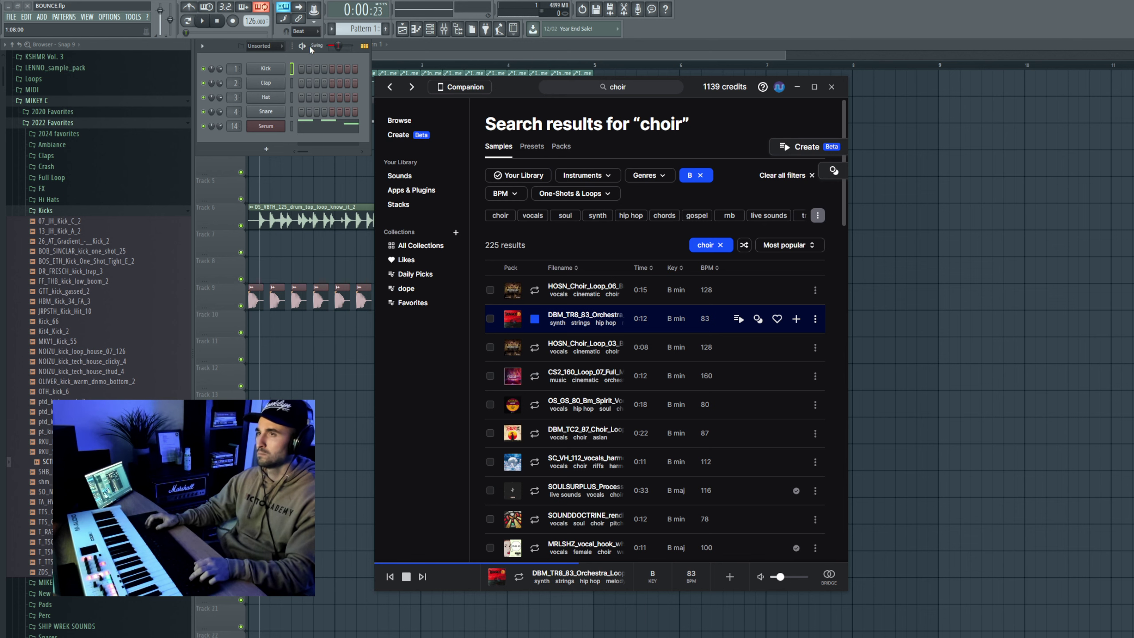
{"action": "left_click", "coordinate": [202, 20]}
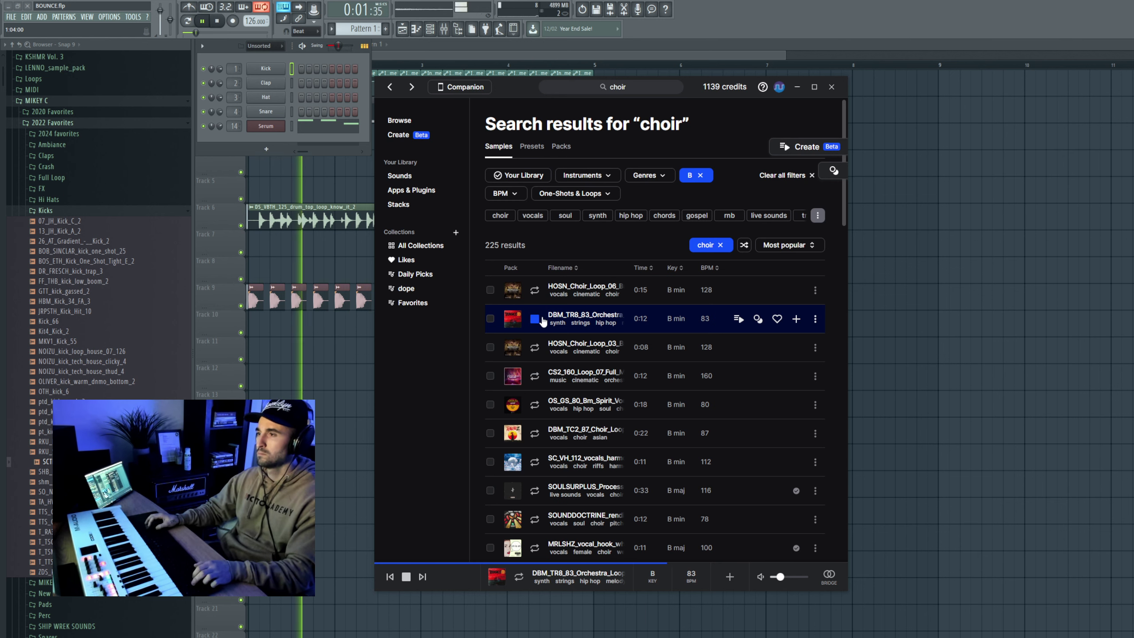
{"action": "left_click", "coordinate": [797, 319]}
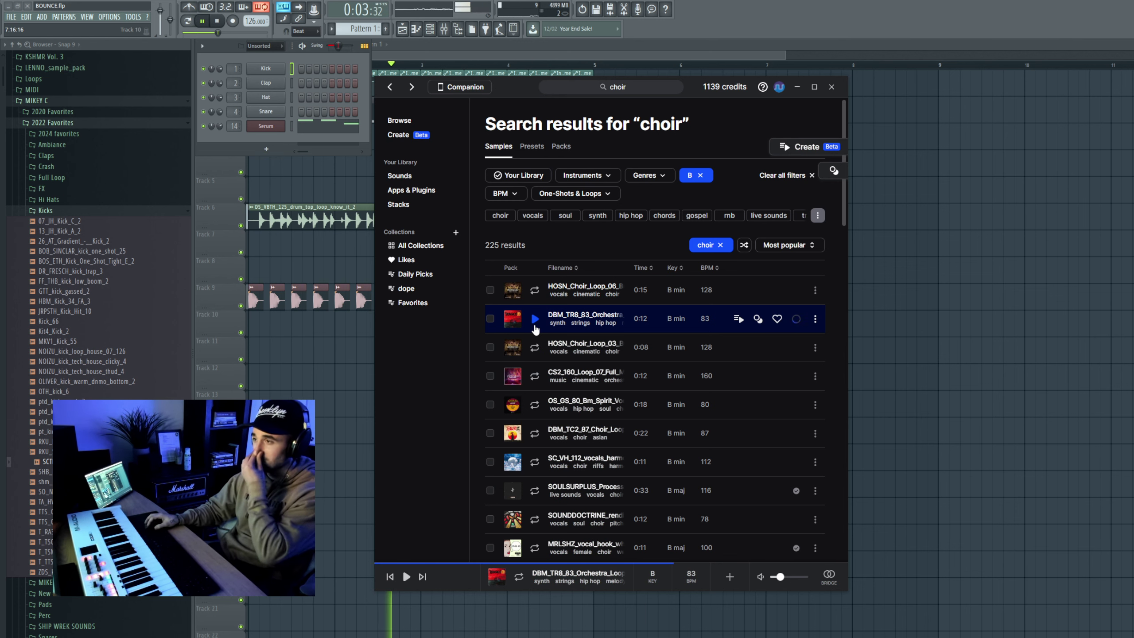
Preview the following choir results in turn, from HOSN_Choir_Loop_03 to the SOULSURPLUS Processional sample
{"action": "left_click", "coordinate": [536, 355]}
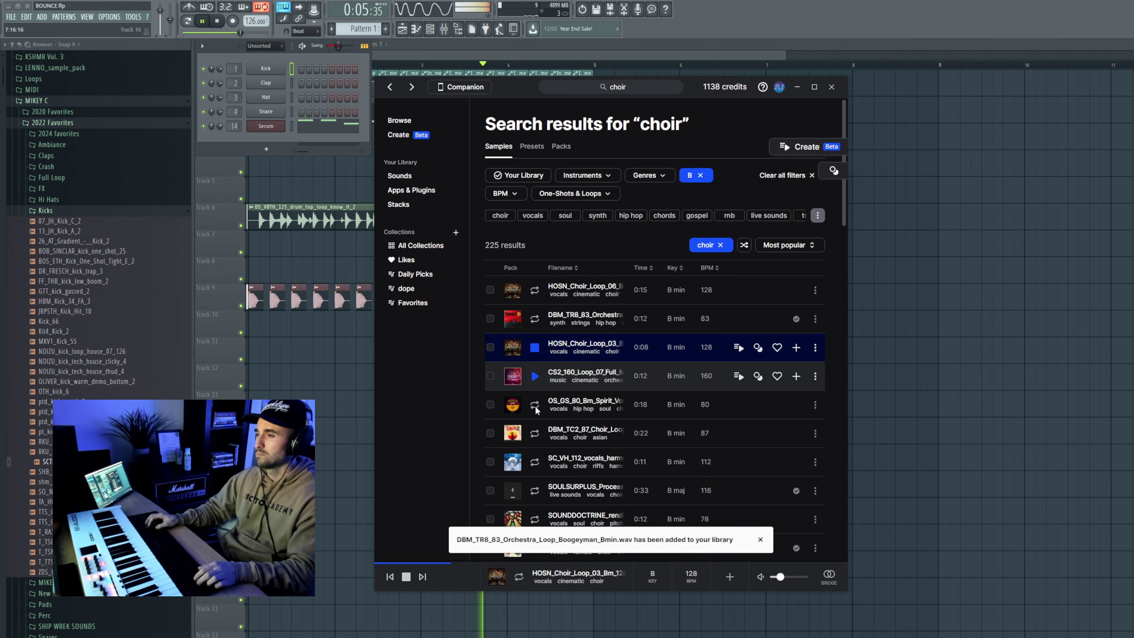
{"action": "key", "text": "Down"}
{"action": "key", "text": "Down"}
{"action": "key", "text": "Down"}
{"action": "key", "text": "Down"}
{"action": "key", "text": "Down"}
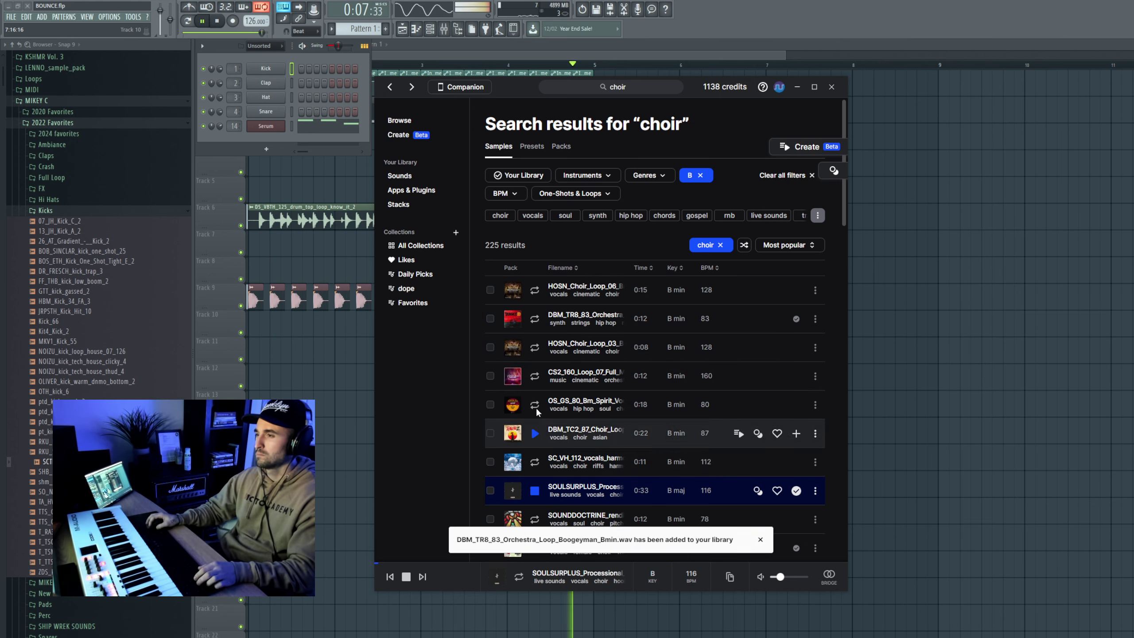
Bring the DBM_TR8_83 Orchestra Loop Boogeyman sample into the playlist at bar 1 of Track 14 and stretch it to four bars
{"action": "left_click", "coordinate": [536, 320]}
{"action": "left_click_drag", "start_coordinate": [577, 320], "coordinate": [341, 392]}
{"action": "left_click", "coordinate": [349, 394]}
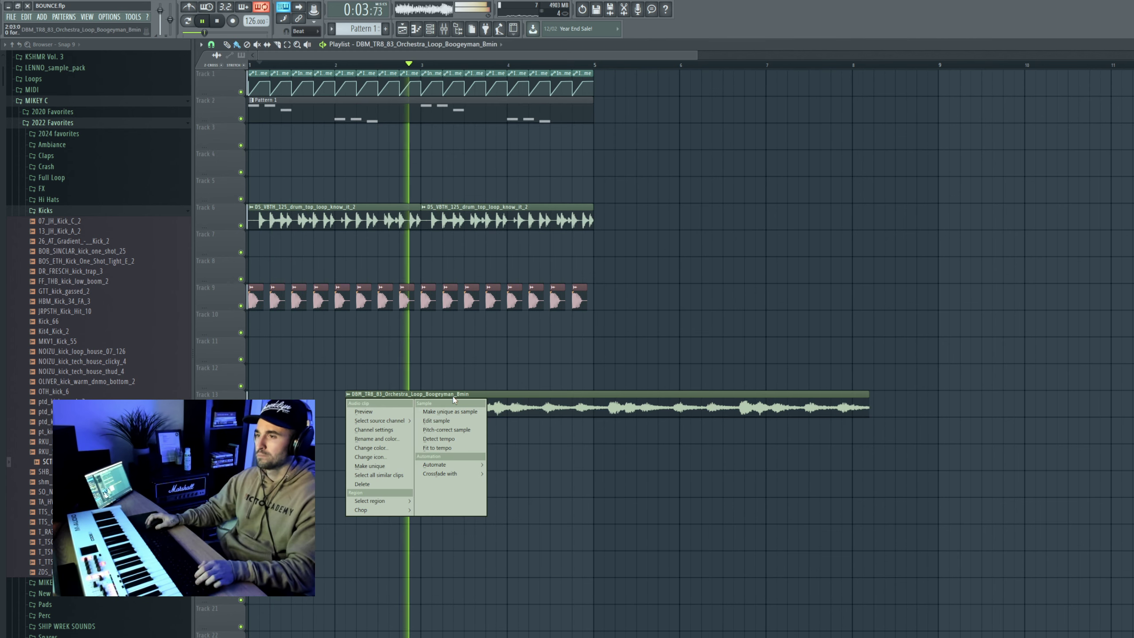
{"action": "key", "text": "Escape"}
{"action": "key", "text": "space"}
{"action": "left_click_drag", "start_coordinate": [749, 396], "coordinate": [651, 424]}
{"action": "left_click", "coordinate": [618, 437], "text": "ctrl"}
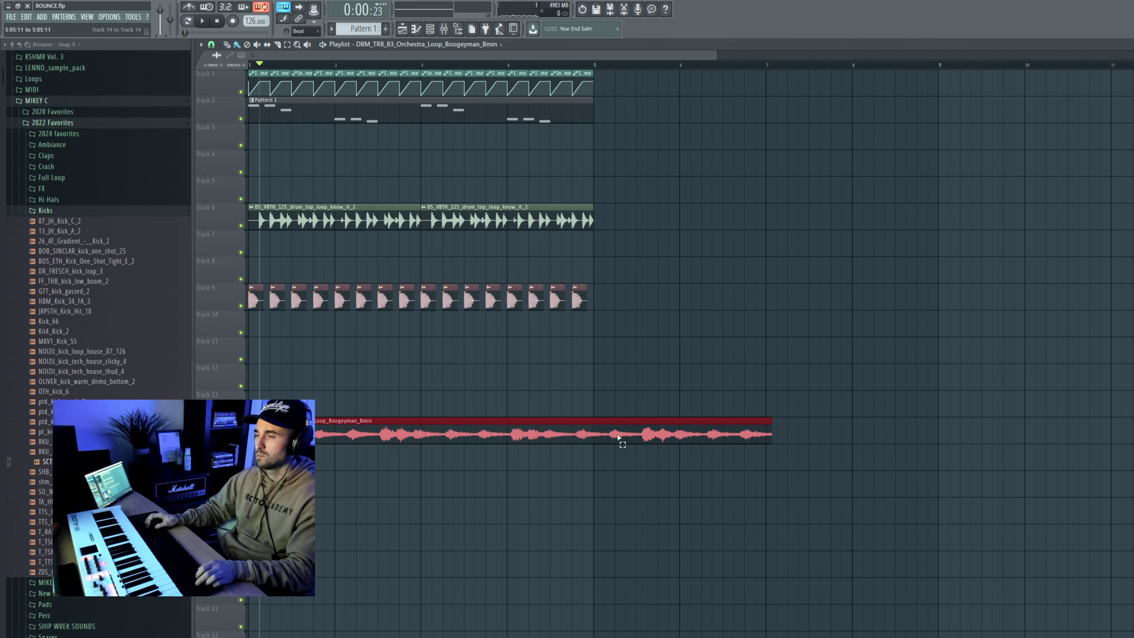
{"action": "left_click_drag", "start_coordinate": [766, 429], "coordinate": [602, 434]}
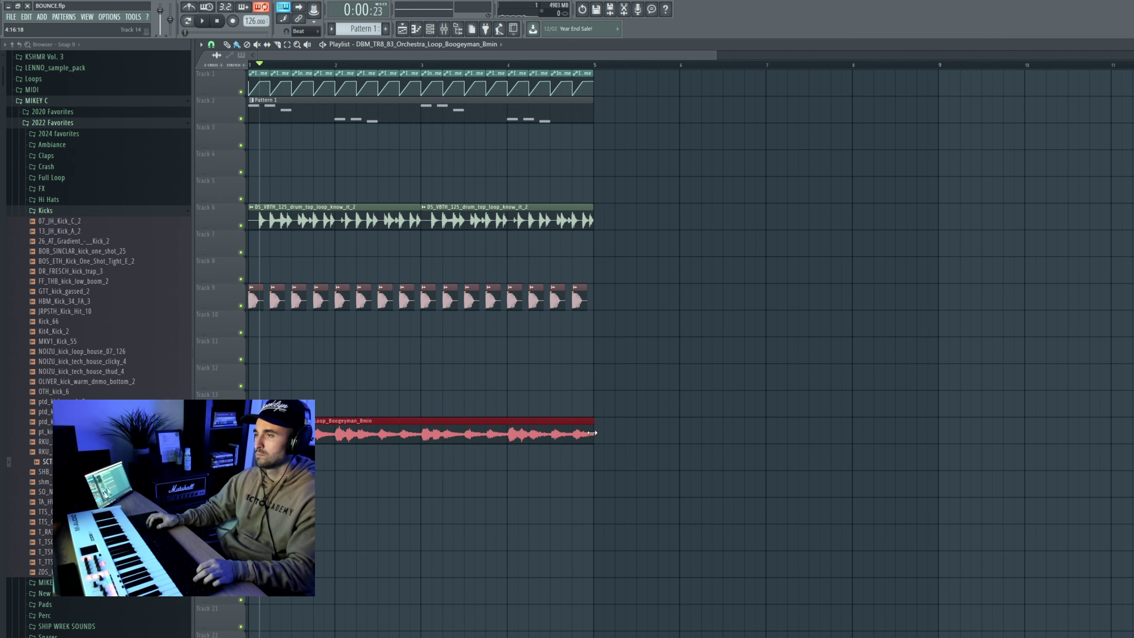
Duplicate all four-bar playlist clips back to back to extend the arrangement to 16 bars
{"action": "key", "text": "ctrl+a"}
{"action": "scroll", "coordinate": [656, 326], "scroll_direction": "down", "scroll_amount": 3}
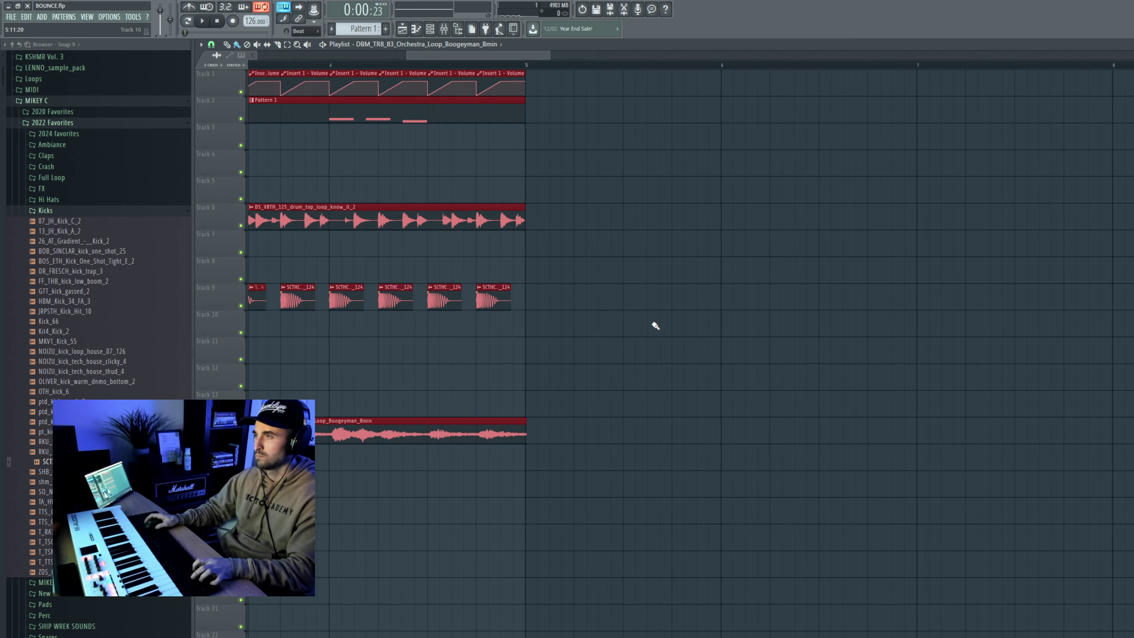
{"action": "key", "text": "ctrl+b"}
{"action": "scroll", "coordinate": [621, 193], "scroll_direction": "up", "scroll_amount": 4}
{"action": "key", "text": "ctrl+b"}
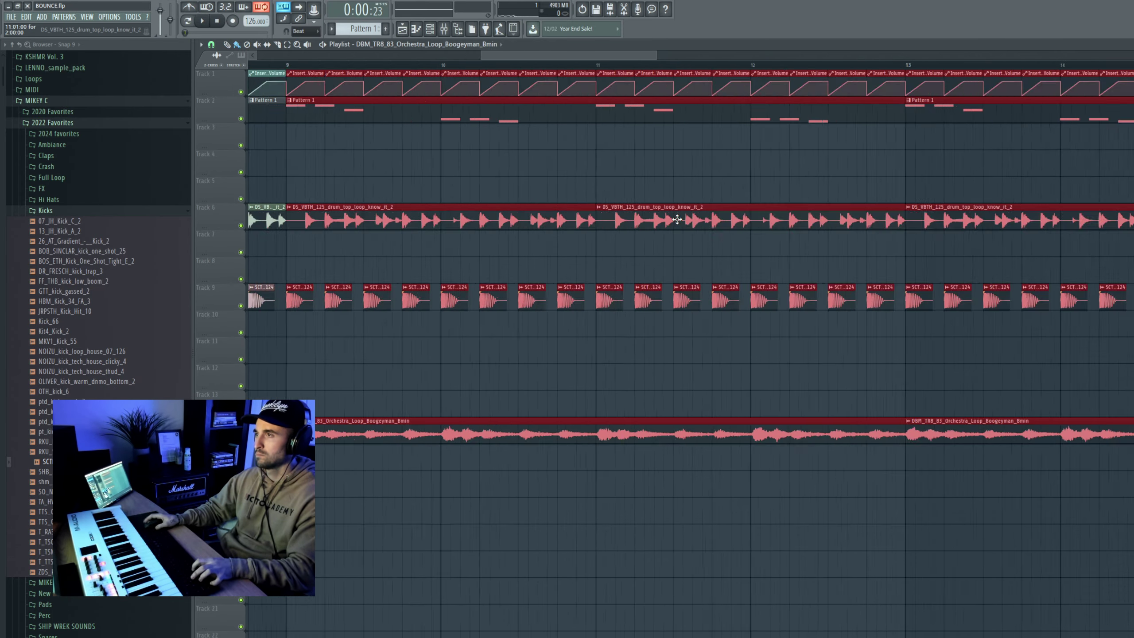
{"action": "scroll", "coordinate": [625, 192], "scroll_direction": "down", "scroll_amount": 5}
{"action": "key", "text": "ctrl+d"}
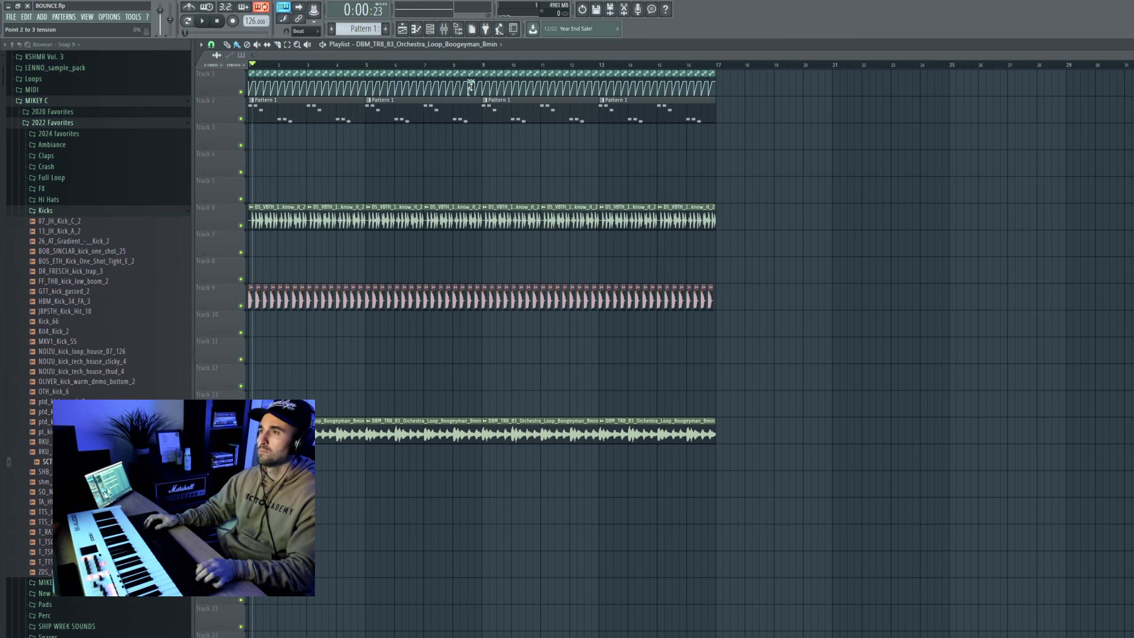
Delete the volume automation, drum top loop and kick clips from the first eight bars
{"action": "left_click_drag", "start_coordinate": [471, 86], "coordinate": [80, 94]}
{"action": "key", "text": "Delete"}
{"action": "left_click_drag", "start_coordinate": [476, 218], "coordinate": [390, 333]}
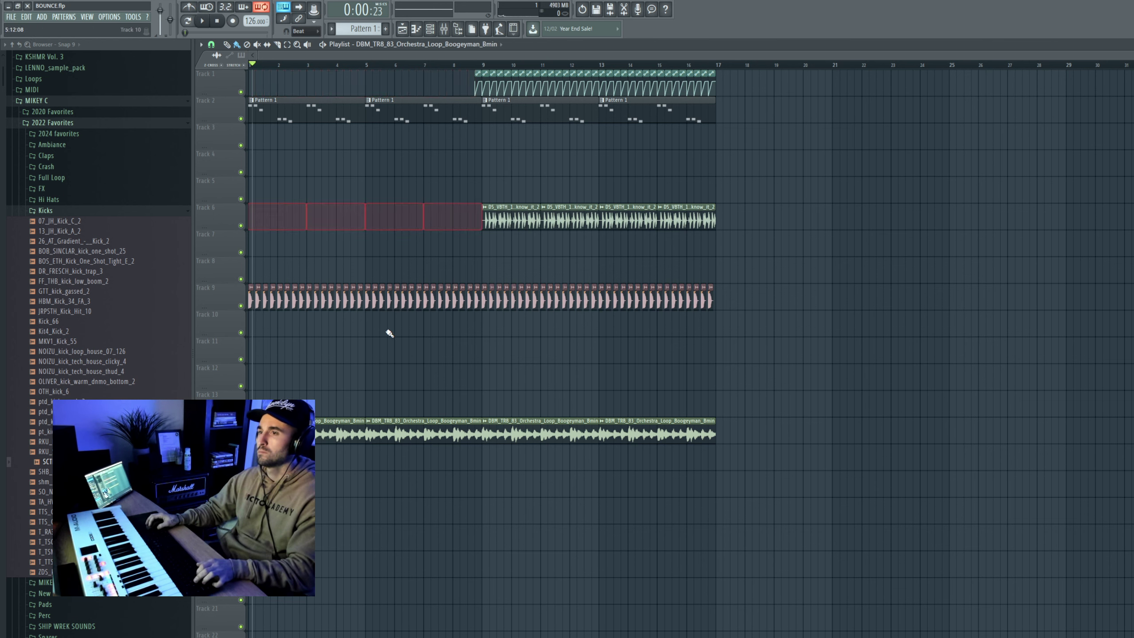
{"action": "left_click_drag", "start_coordinate": [480, 308], "coordinate": [249, 308]}
{"action": "key", "text": "Delete"}
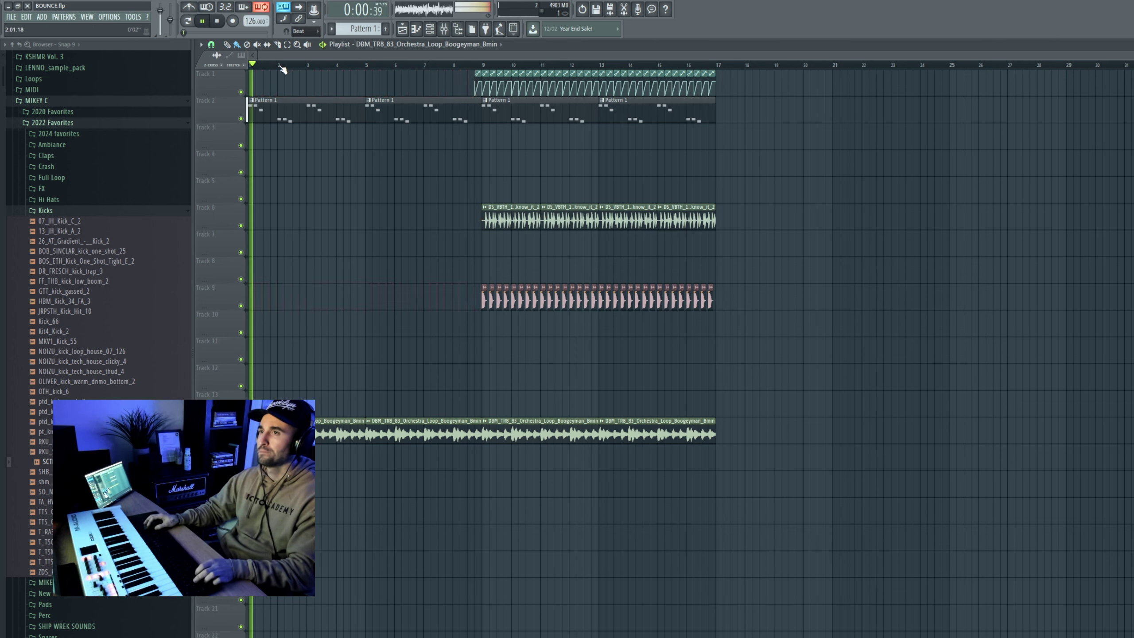
Lower the orchestra loop's channel volume and set its time-stretching mode to Auto, and return to the playlist
{"action": "double_click", "coordinate": [433, 430]}
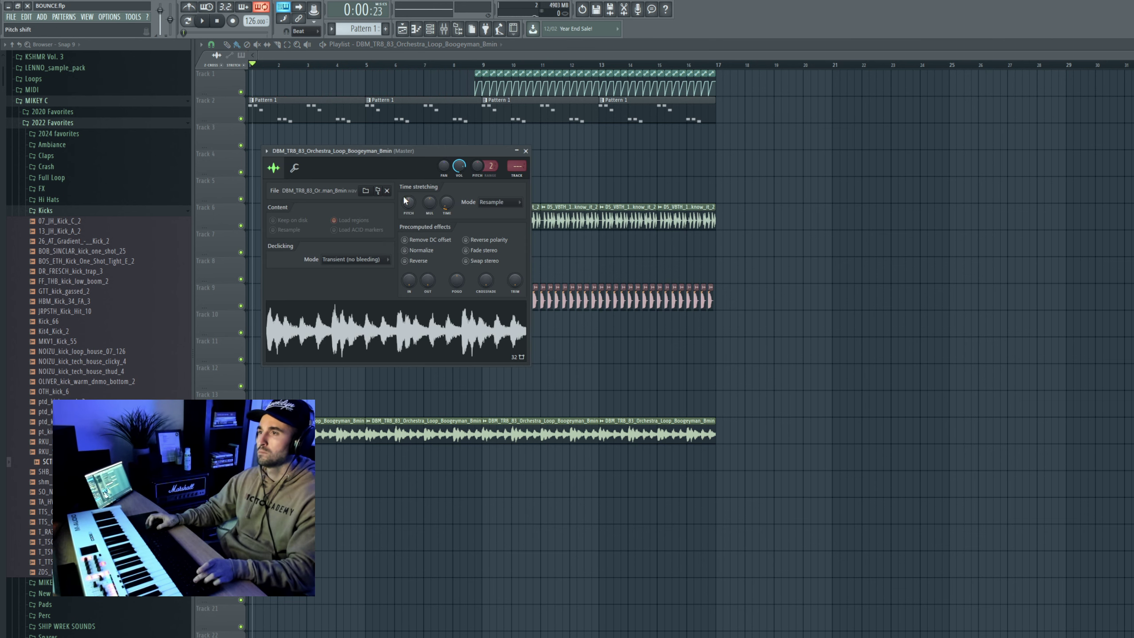
{"action": "left_click_drag", "start_coordinate": [461, 167], "coordinate": [460, 145]}
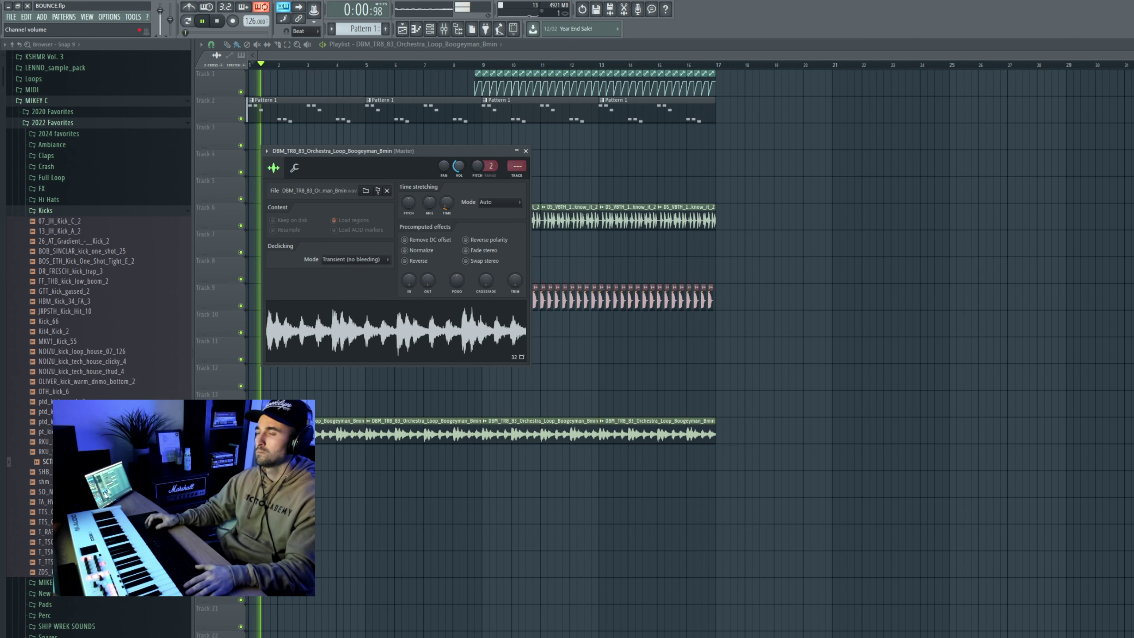
{"action": "key", "text": "F5"}
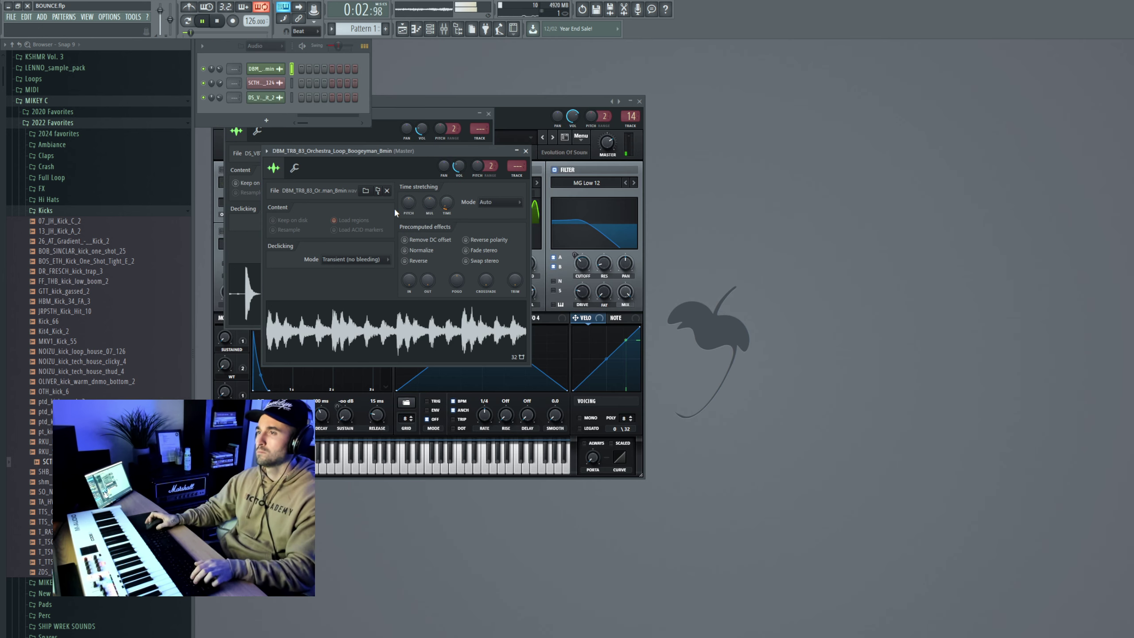
{"action": "left_click", "coordinate": [88, 17]}
{"action": "left_click", "coordinate": [94, 35]}
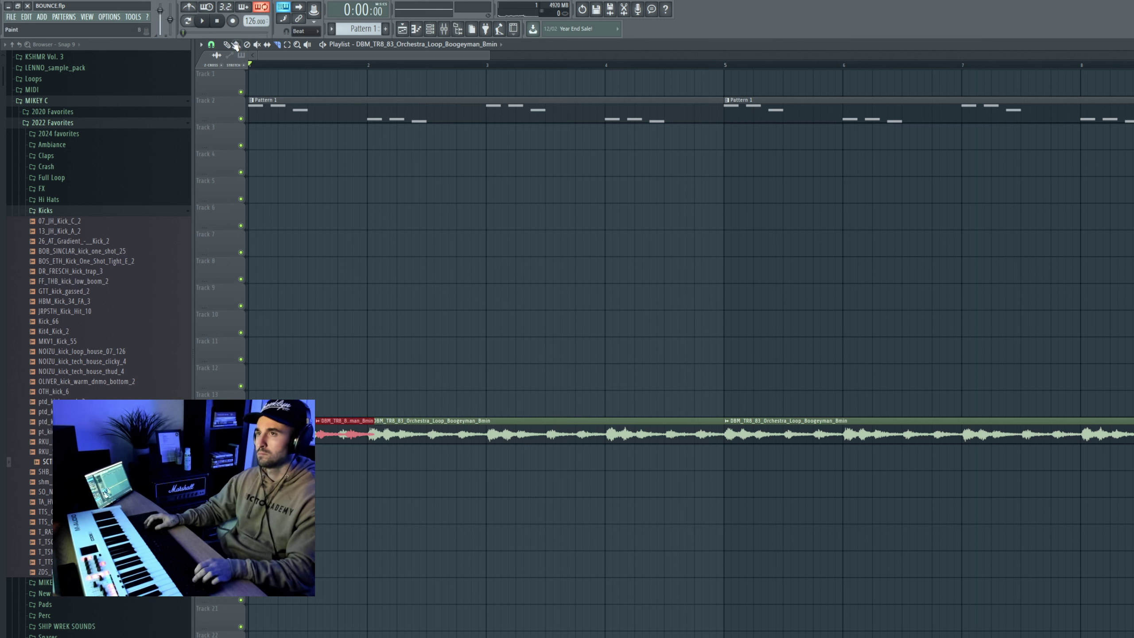
Undo the last clip edit and delete the orchestra loop from bars 2 to 8, keeping only the short audio in bar 1
{"action": "key", "text": "ctrl+z"}
{"action": "left_click_drag", "start_coordinate": [468, 435], "coordinate": [562, 488]}
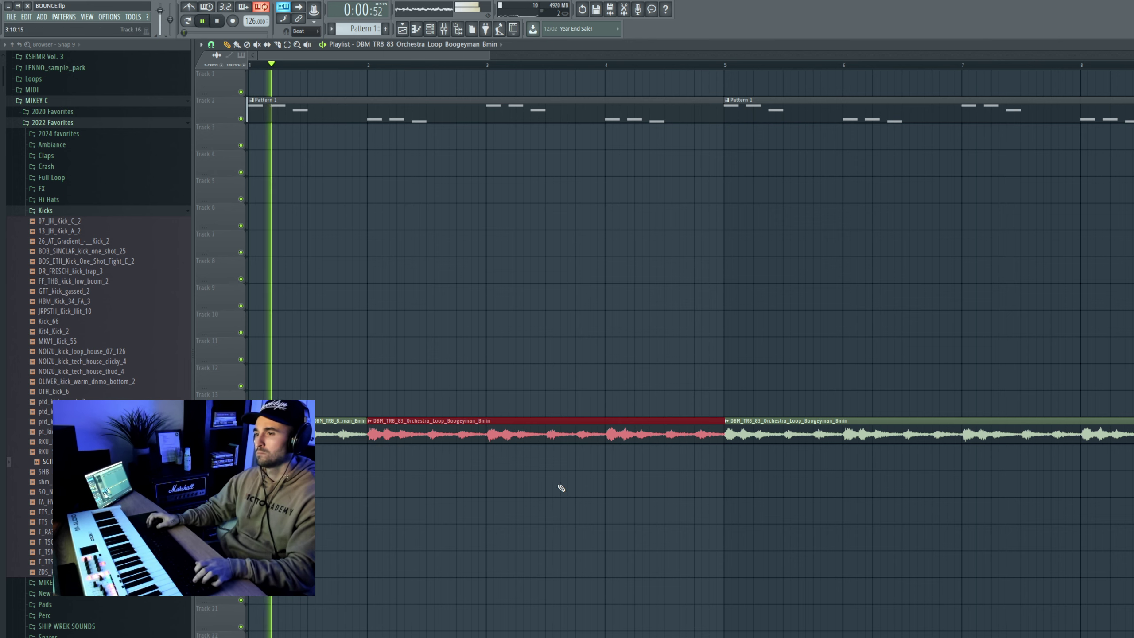
{"action": "key", "text": "Delete"}
{"action": "left_click_drag", "start_coordinate": [982, 436], "coordinate": [1115, 487]}
{"action": "key", "text": "Delete"}
{"action": "key", "text": "space"}
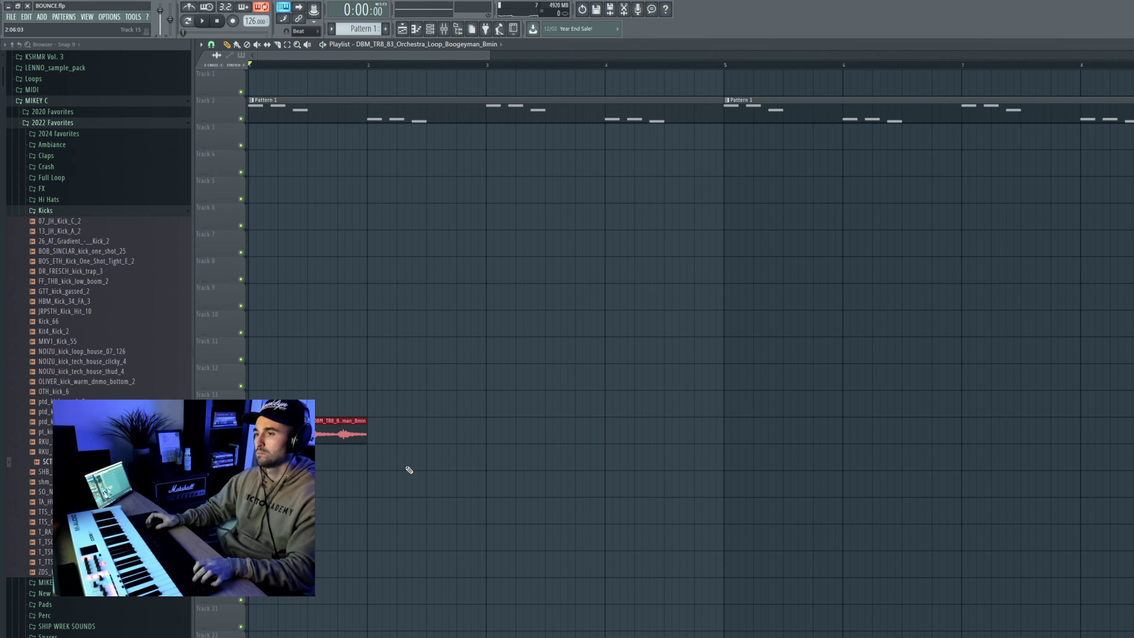
Duplicate the short orchestra slices back to back on Track 14 to fill the first eight bars
{"action": "scroll", "coordinate": [409, 470], "scroll_direction": "up", "scroll_amount": 2}
{"action": "key", "text": "ctrl+b"}
{"action": "scroll", "coordinate": [422, 468], "scroll_direction": "down", "scroll_amount": 4}
{"action": "left_click_drag", "start_coordinate": [479, 416], "coordinate": [276, 433]}
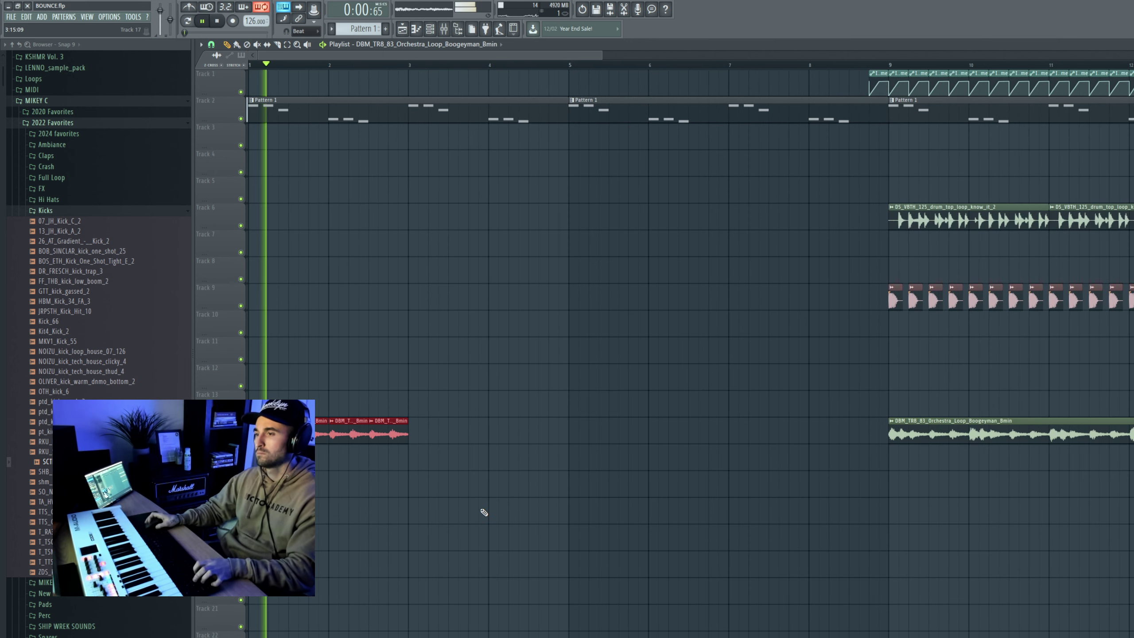
{"action": "scroll", "coordinate": [486, 512], "scroll_direction": "up", "scroll_amount": 2}
{"action": "key", "text": "ctrl+b"}
{"action": "scroll", "coordinate": [527, 495], "scroll_direction": "down", "scroll_amount": 3}
{"action": "left_click_drag", "start_coordinate": [552, 447], "coordinate": [277, 428]}
{"action": "scroll", "coordinate": [608, 501], "scroll_direction": "up", "scroll_amount": 3}
{"action": "key", "text": "ctrl+b"}
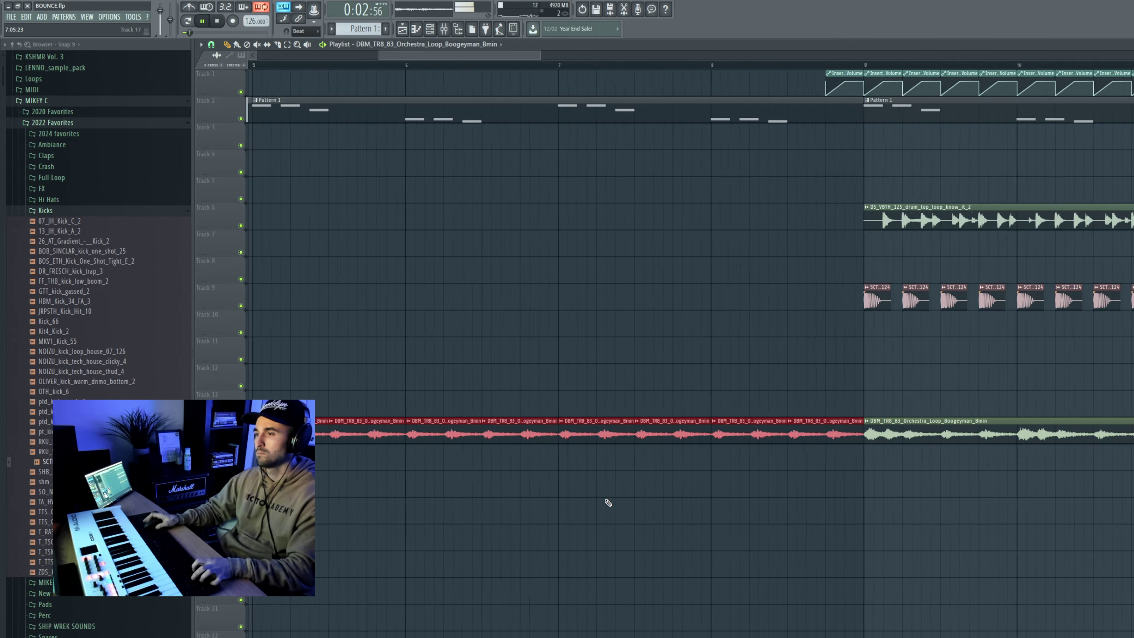
Delete the full-length orchestra loop clips from bars 9 to 16
{"action": "scroll", "coordinate": [607, 501], "scroll_direction": "down", "scroll_amount": 4}
{"action": "left_click_drag", "start_coordinate": [592, 431], "coordinate": [901, 467]}
{"action": "key", "text": "Delete"}
Lower the orchestra sample's channel volume further and repeat its short slices across bars 9 to 16
{"action": "left_click_drag", "start_coordinate": [639, 465], "coordinate": [550, 434]}
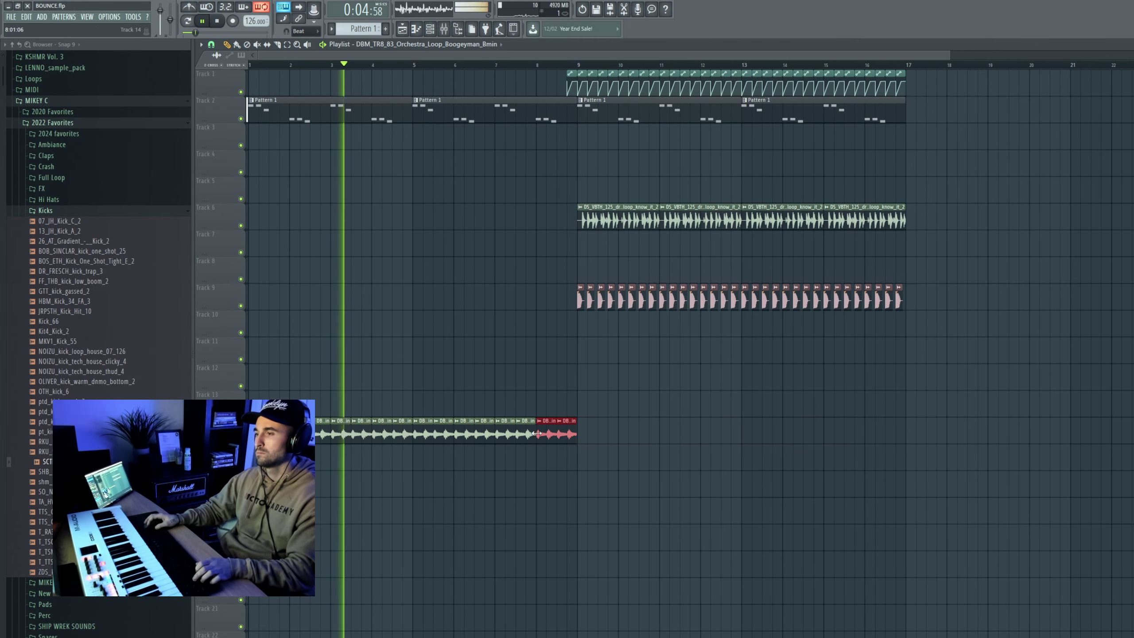
{"action": "double_click", "coordinate": [548, 432]}
{"action": "left_click_drag", "start_coordinate": [455, 170], "coordinate": [455, 174]}
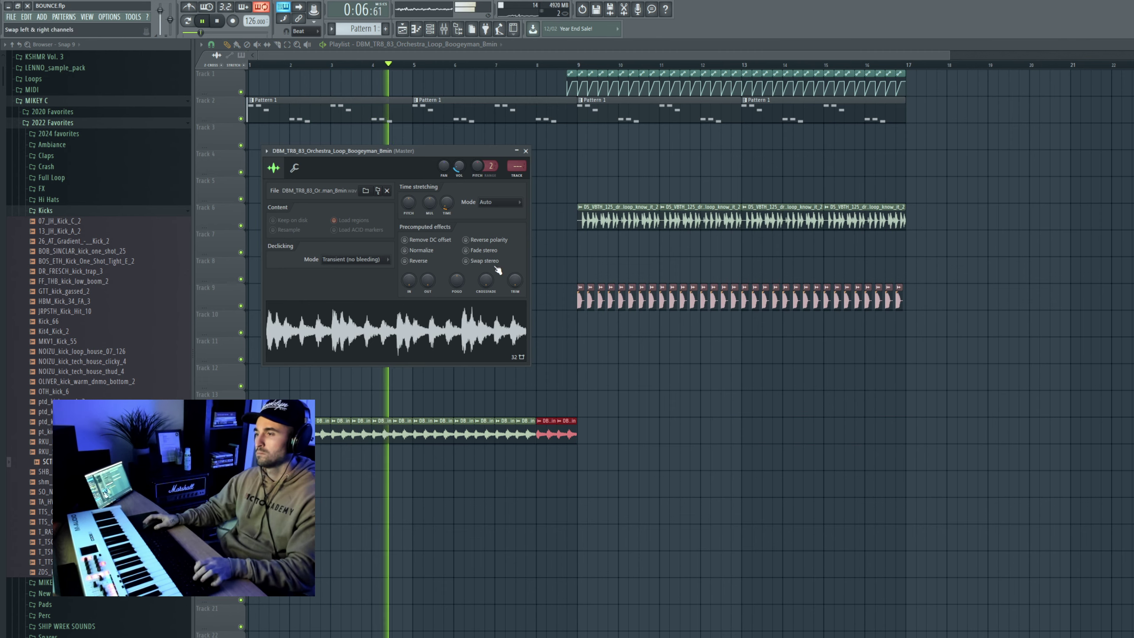
{"action": "left_click_drag", "start_coordinate": [634, 440], "coordinate": [371, 430]}
{"action": "scroll", "coordinate": [720, 523], "scroll_direction": "up", "scroll_amount": 3}
{"action": "scroll", "coordinate": [700, 524], "scroll_direction": "down", "scroll_amount": 4}
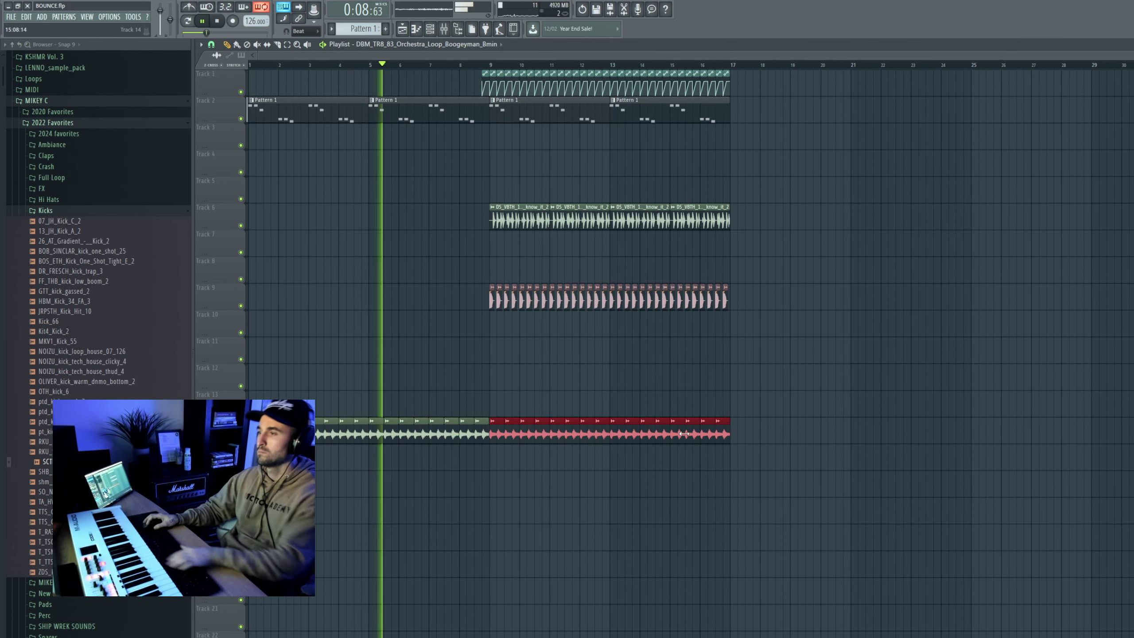
Route the orchestra loop's channel to mixer Insert 13
{"action": "key", "text": "F9"}
{"action": "right_click", "coordinate": [353, 90]}
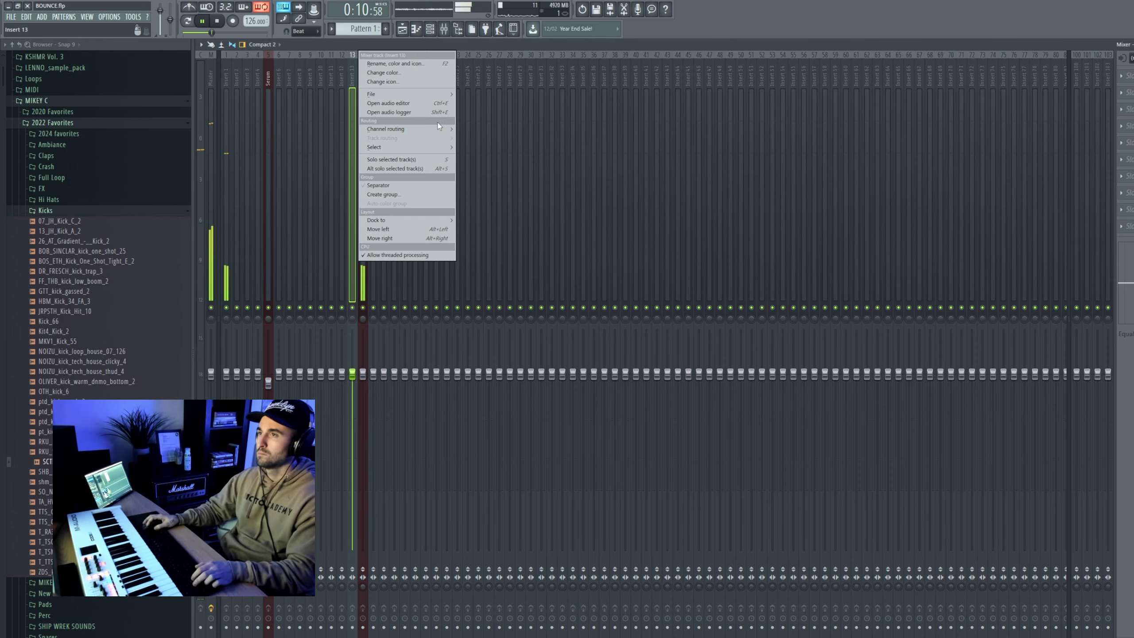
{"action": "mouse_move", "coordinate": [439, 128]}
{"action": "left_click", "coordinate": [500, 129]}
Send mixer Insert 13 through Insert 1 and set the orchestra loop's channel volume to 21%
{"action": "right_click", "coordinate": [227, 57]}
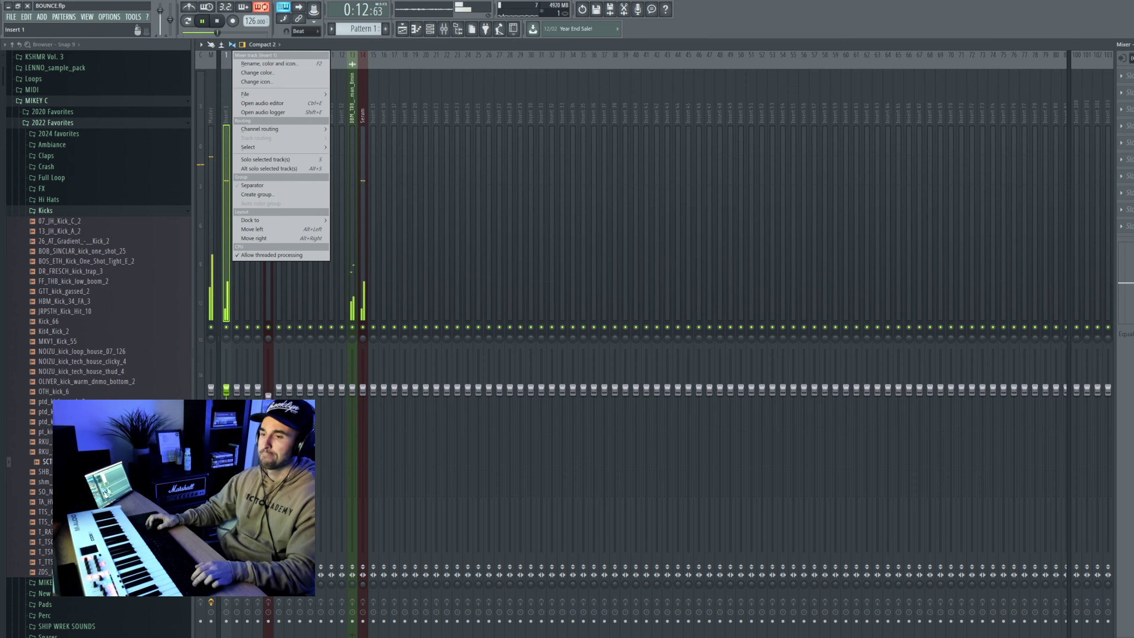
{"action": "left_click", "coordinate": [352, 99]}
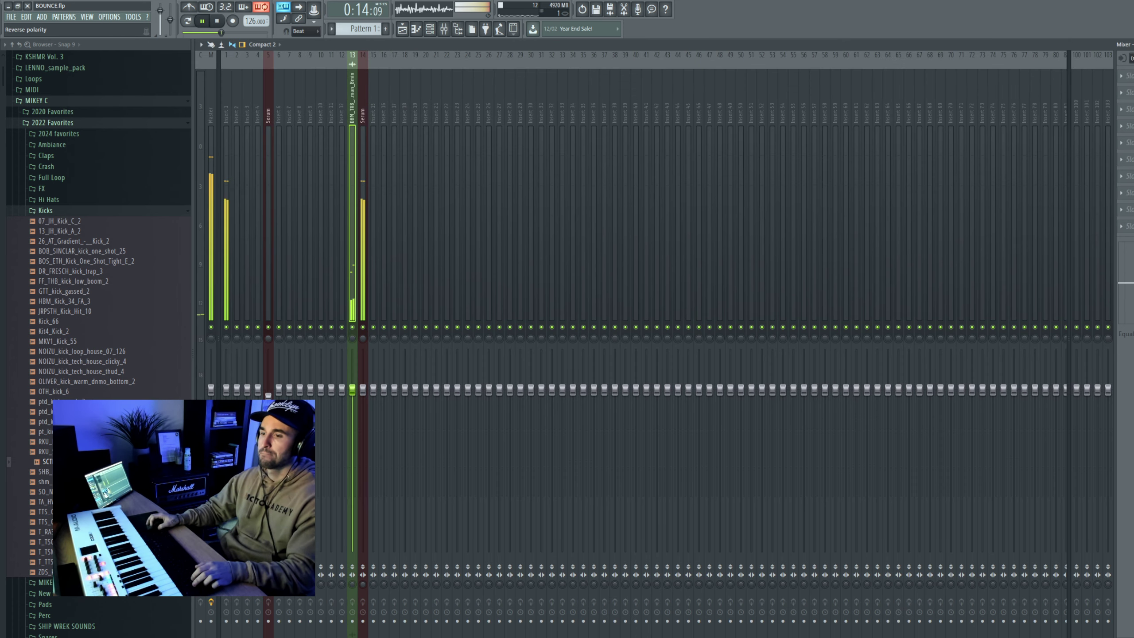
{"action": "right_click", "coordinate": [226, 621]}
{"action": "left_click", "coordinate": [267, 633]}
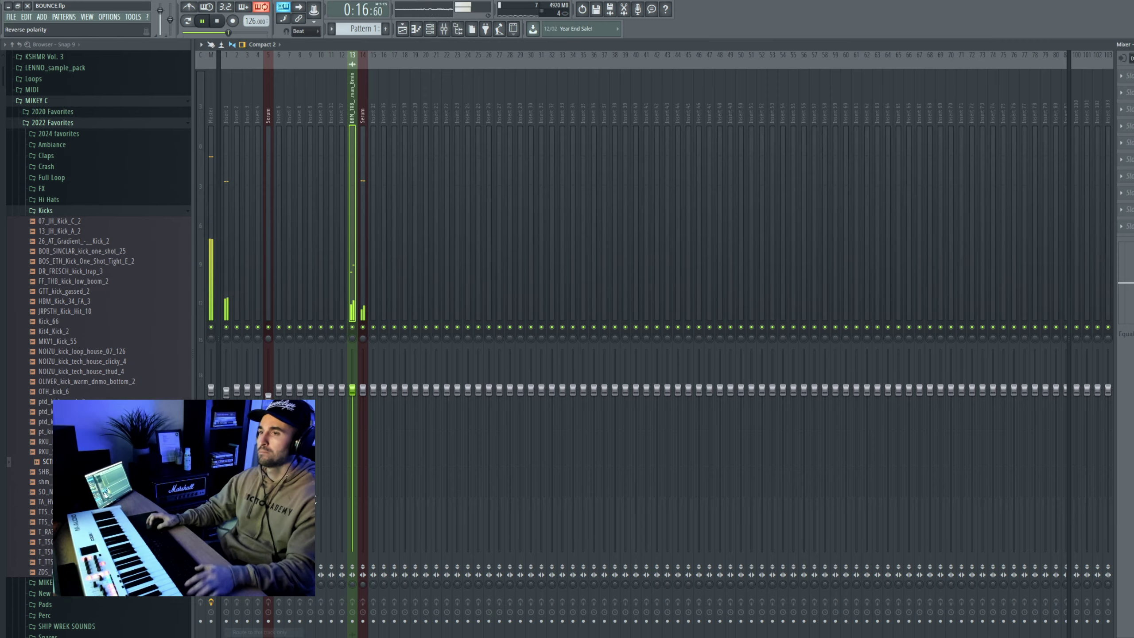
{"action": "key", "text": "F9"}
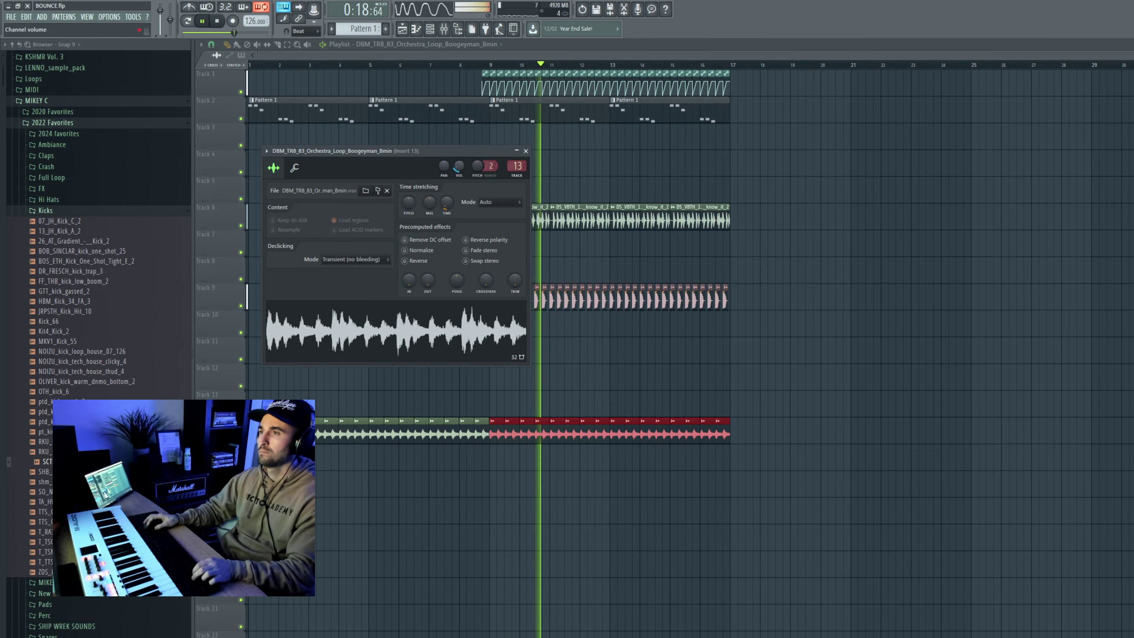
{"action": "left_click_drag", "start_coordinate": [459, 166], "coordinate": [460, 168]}
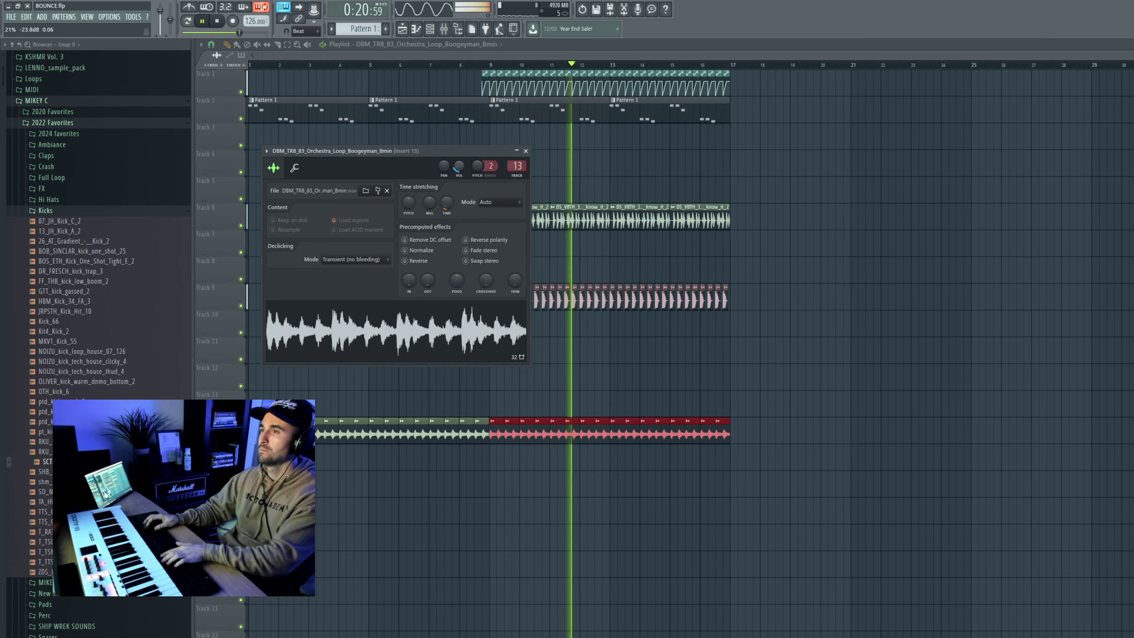
Load Transient Master into effect slot 3 of Insert 13 and close the MIDI settings window
{"action": "key", "text": "F10"}
{"action": "key", "text": "F9"}
{"action": "left_click", "coordinate": [1084, 92]}
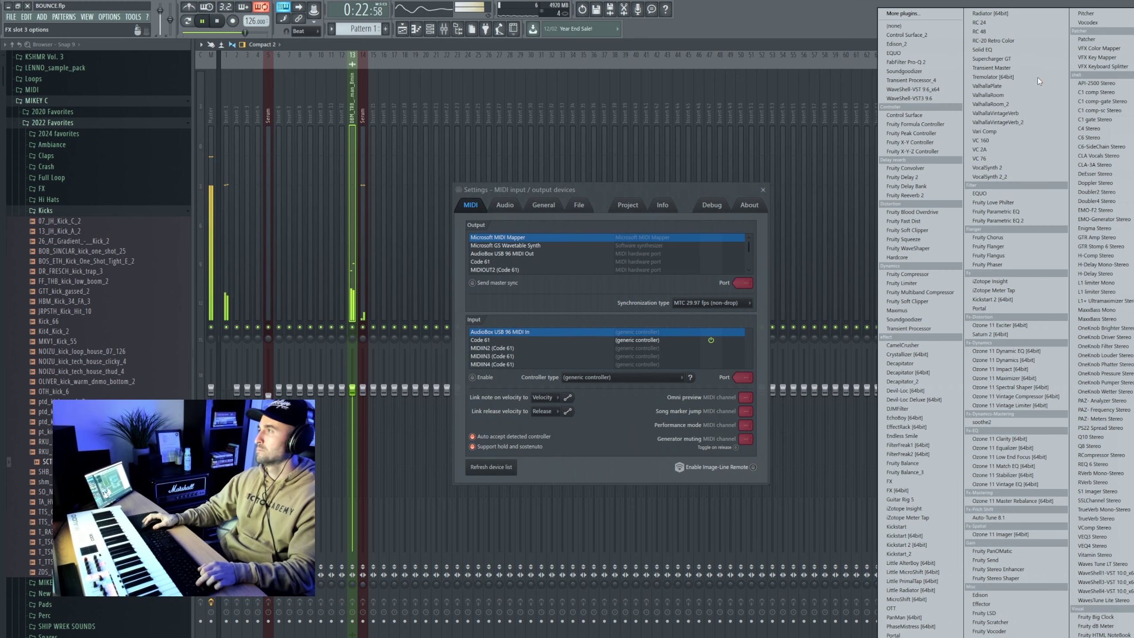
{"action": "left_click", "coordinate": [1013, 67]}
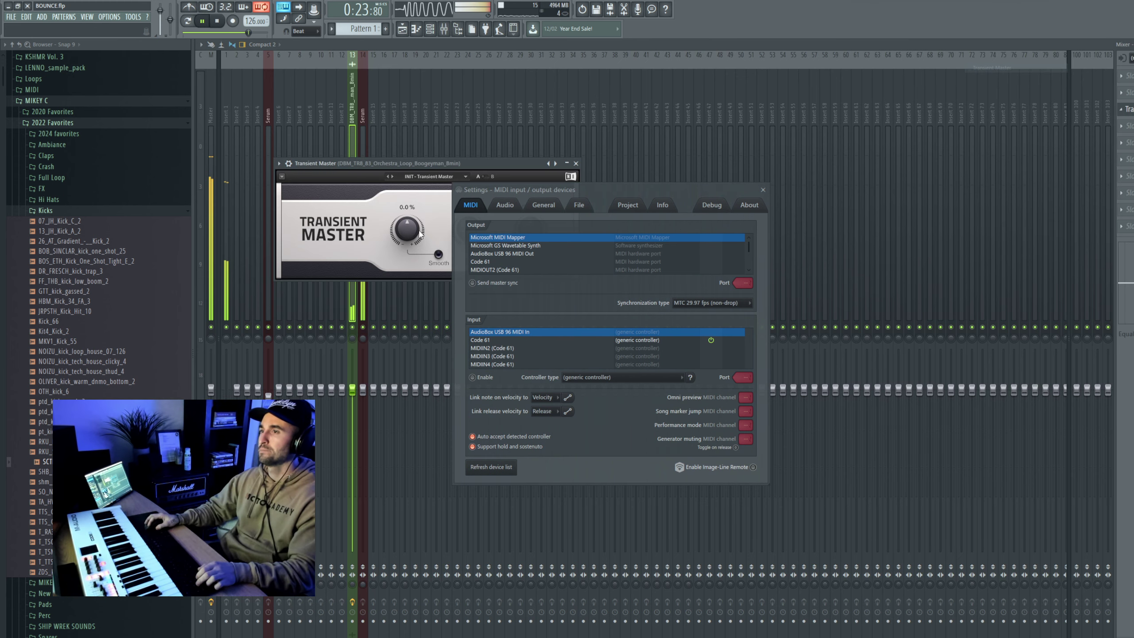
{"action": "left_click", "coordinate": [762, 190]}
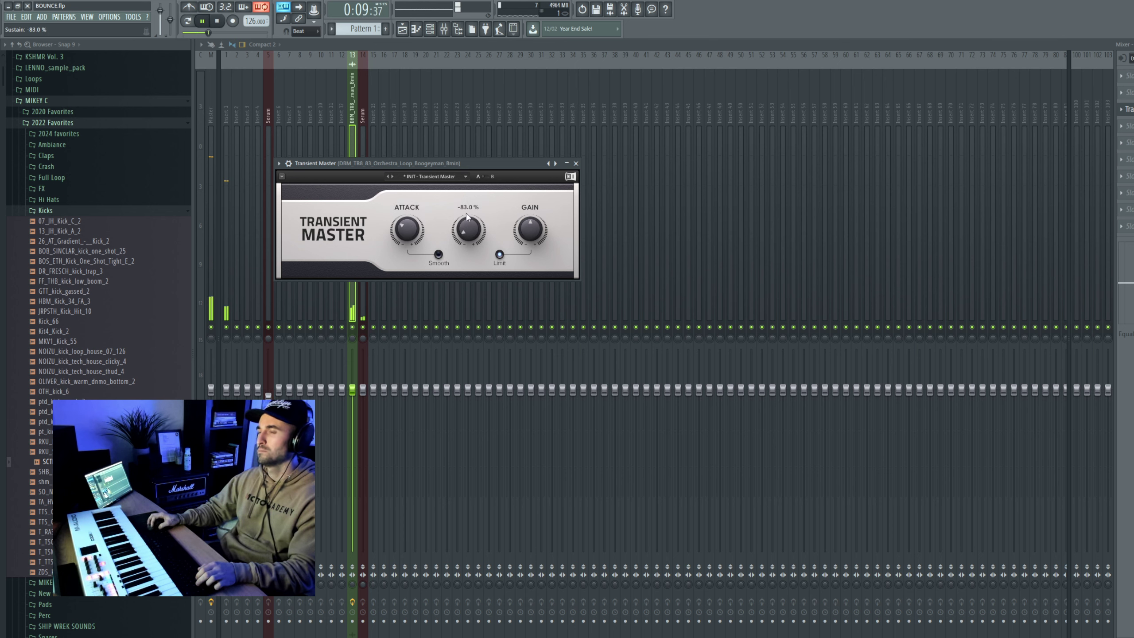
Close Transient Master and play back the arrangement from just before bar 9
{"action": "left_click", "coordinate": [576, 164]}
{"action": "key", "text": "F9"}
{"action": "left_click", "coordinate": [483, 65]}
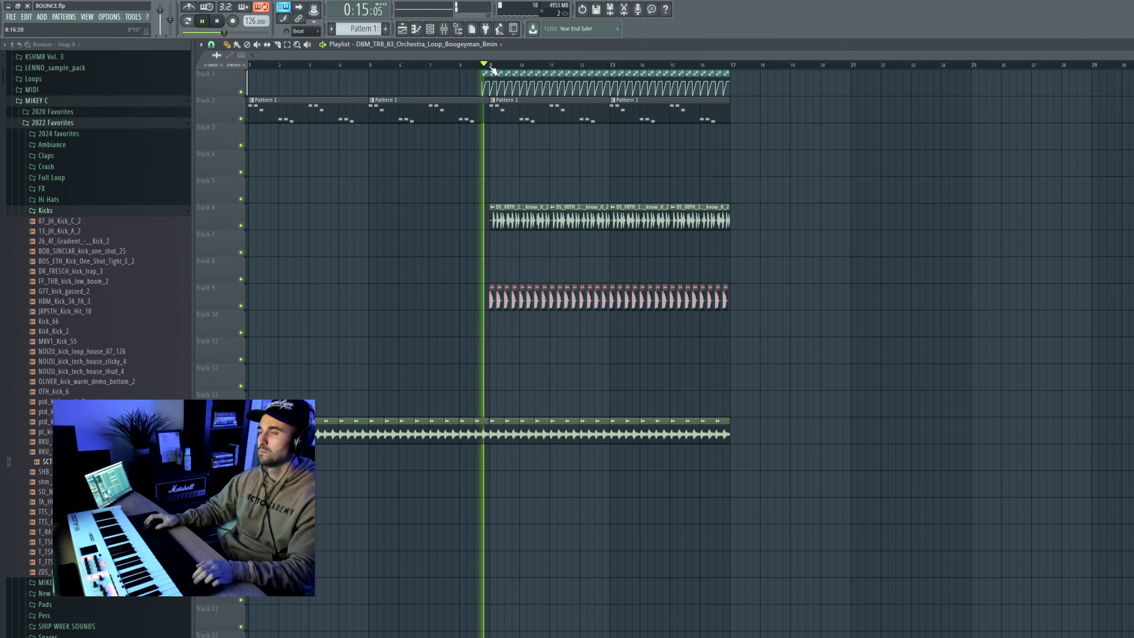
{"action": "scroll", "coordinate": [484, 87], "scroll_direction": "up", "scroll_amount": 4}
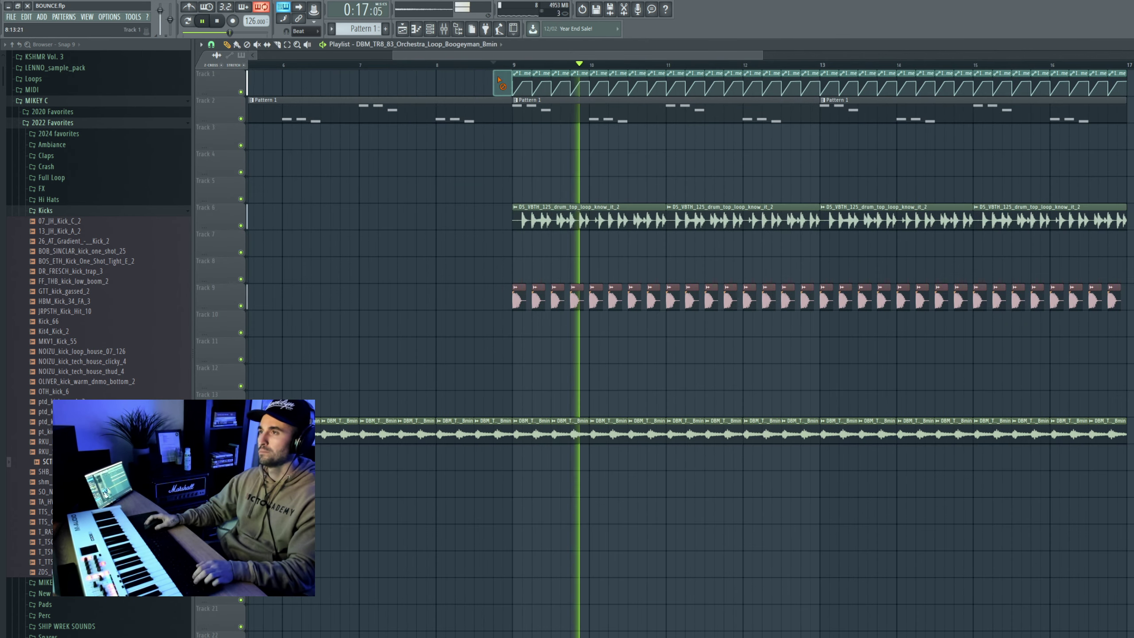
{"action": "scroll", "coordinate": [481, 81], "scroll_direction": "down", "scroll_amount": 2}
{"action": "scroll", "coordinate": [668, 140], "scroll_direction": "up", "scroll_amount": 2}
{"action": "key", "text": "XF86AudioRaiseVolume"}
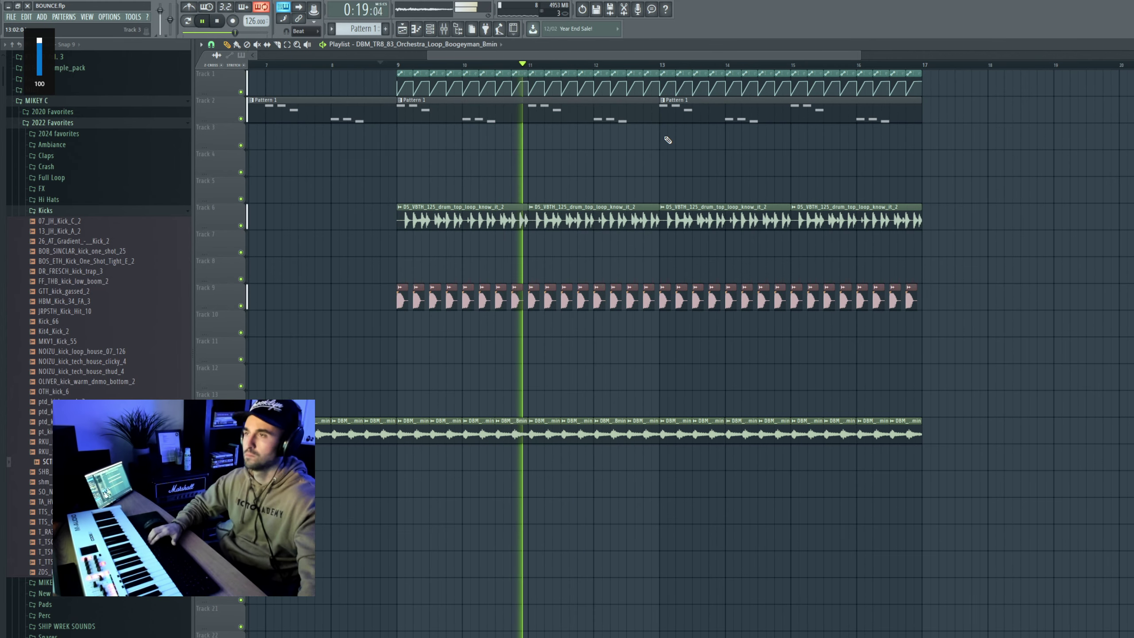
Raise the orchestra loop's fader on mixer Insert 13 and lower the Serum fader on Insert 14 to 96%
{"action": "key", "text": "F9"}
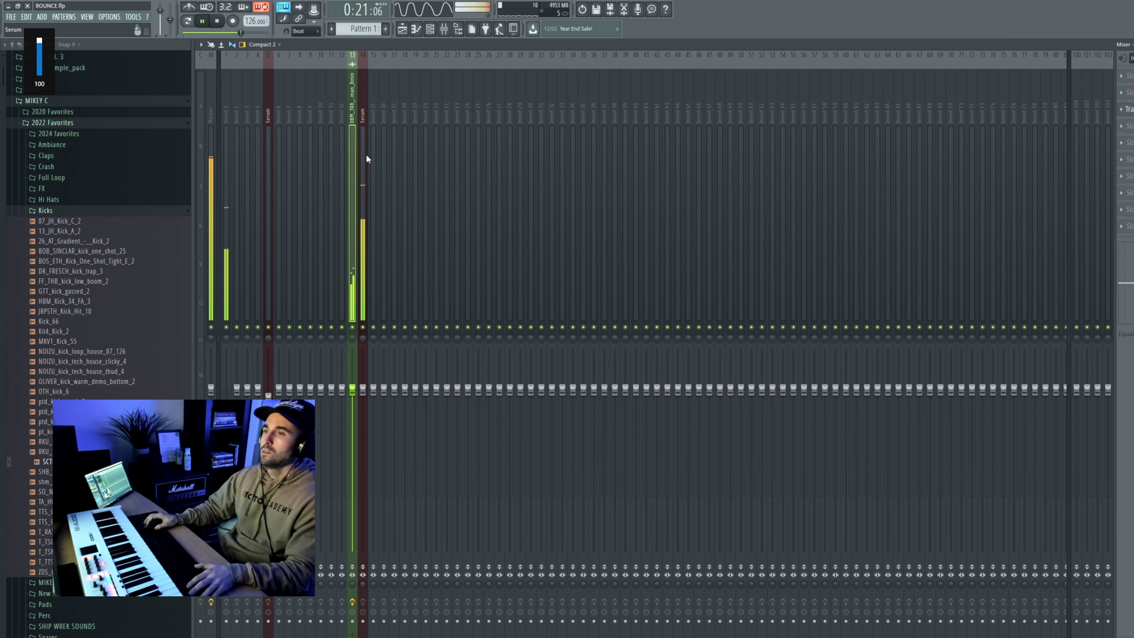
{"action": "left_click_drag", "start_coordinate": [346, 393], "coordinate": [366, 371]}
{"action": "key", "text": "ctrl+z"}
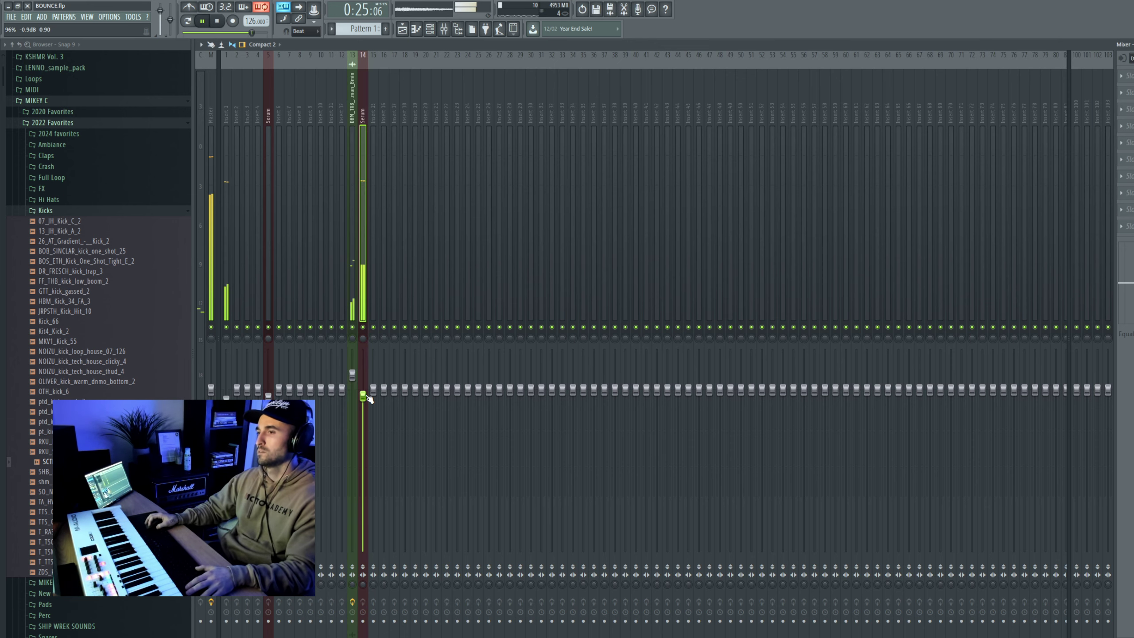
Assign the SCTHC_Kick_Loop_04_124 kick channel to a free mixer track
{"action": "key", "text": "F5"}
{"action": "double_click", "coordinate": [549, 301]}
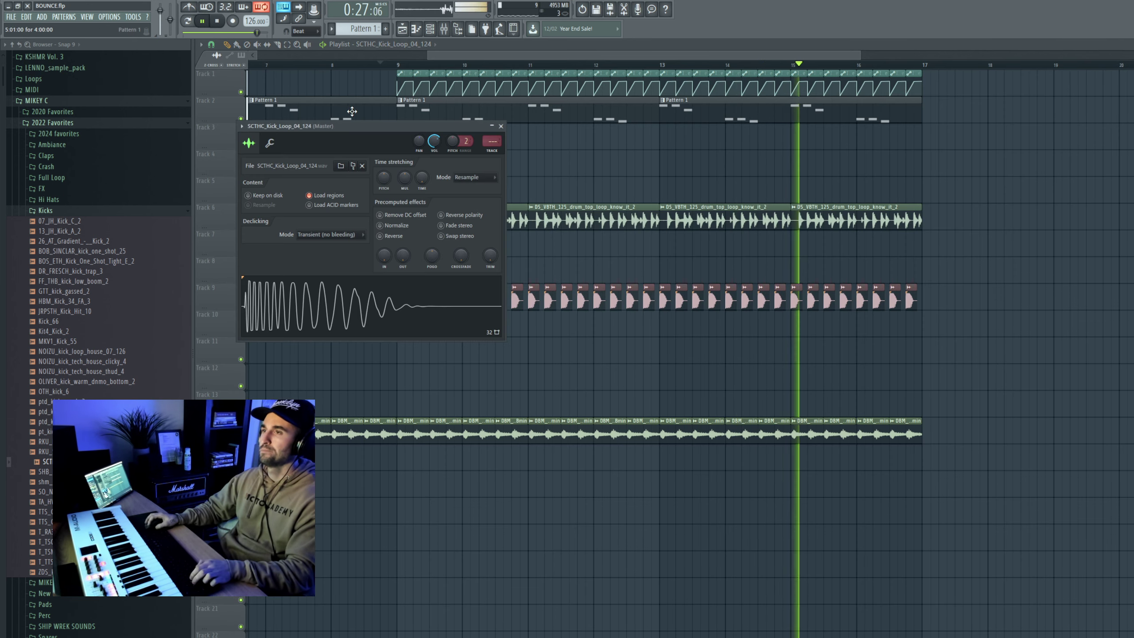
{"action": "left_click", "coordinate": [242, 127]}
{"action": "mouse_move", "coordinate": [268, 138]}
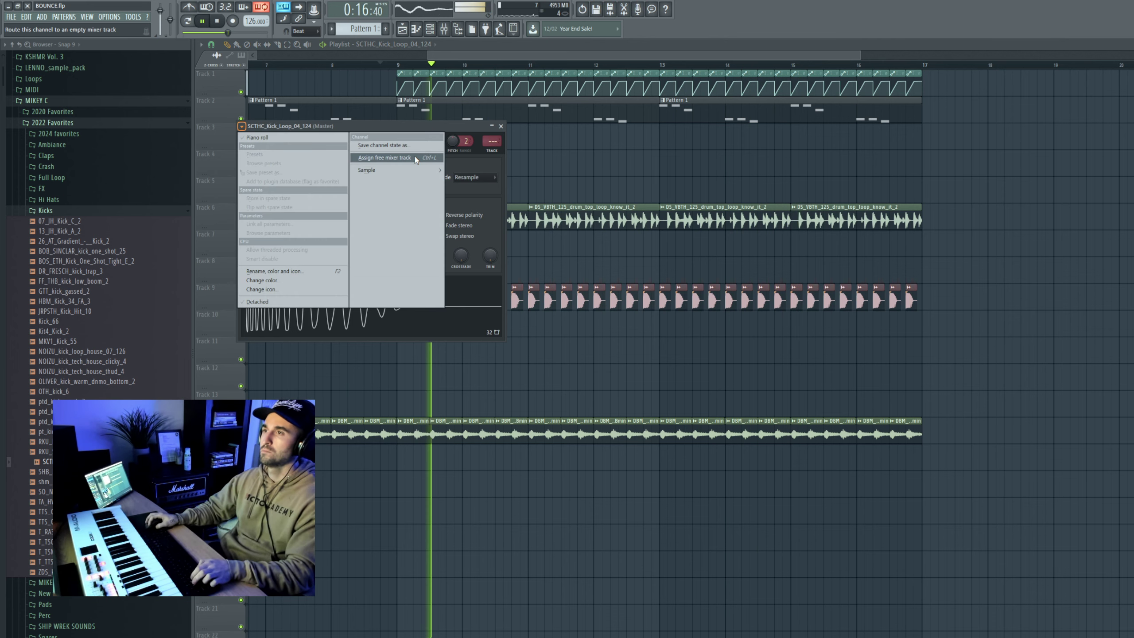
{"action": "left_click", "coordinate": [417, 160]}
{"action": "key", "text": "F9"}
Find DECAP_DTKX_snare_dirty_clap_2 in the 2024 favorites claps and place it on Track 7, with a clip on beat 2 of bar 9
{"action": "key", "text": "space"}
{"action": "left_click", "coordinate": [70, 157]}
{"action": "left_click", "coordinate": [73, 185]}
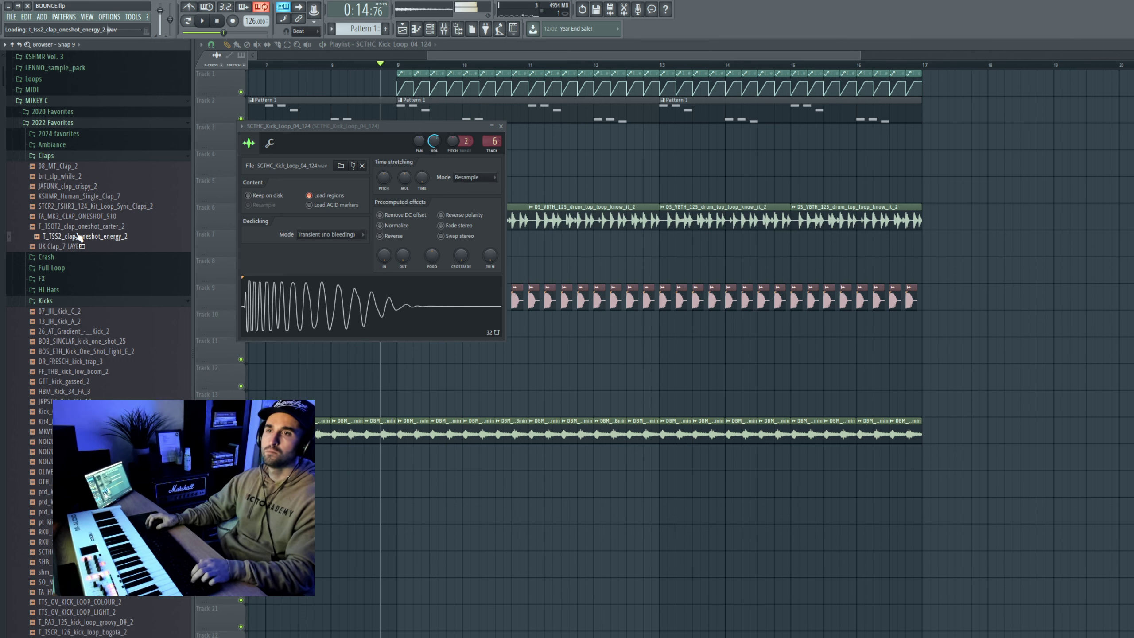
{"action": "left_click", "coordinate": [67, 134]}
{"action": "left_click", "coordinate": [70, 158]}
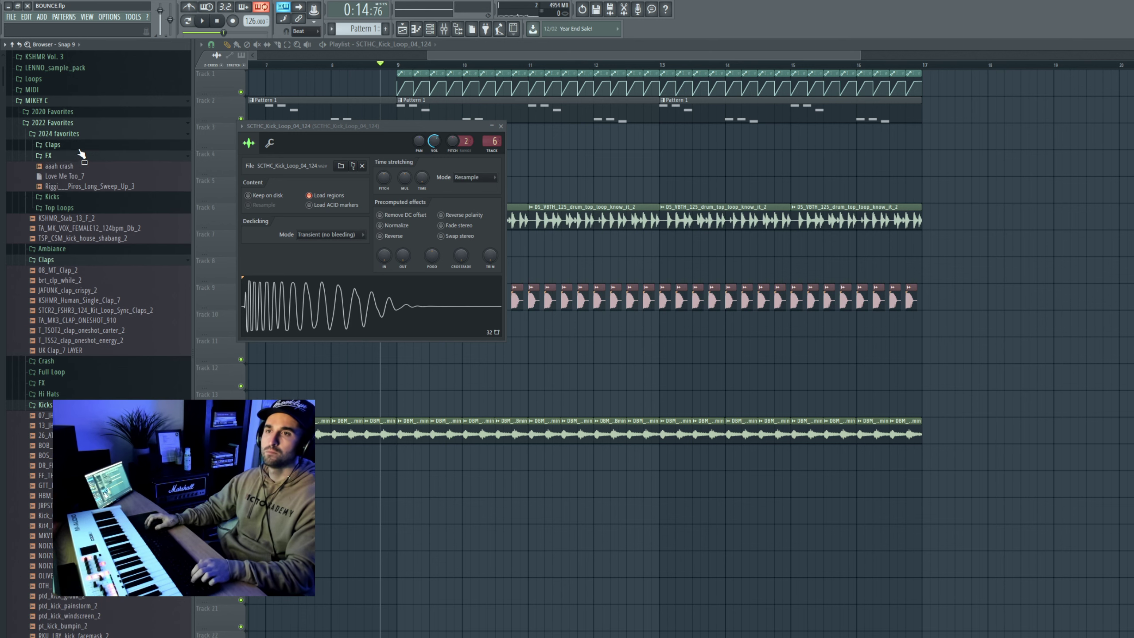
{"action": "left_click", "coordinate": [76, 147]}
{"action": "left_click", "coordinate": [78, 176]}
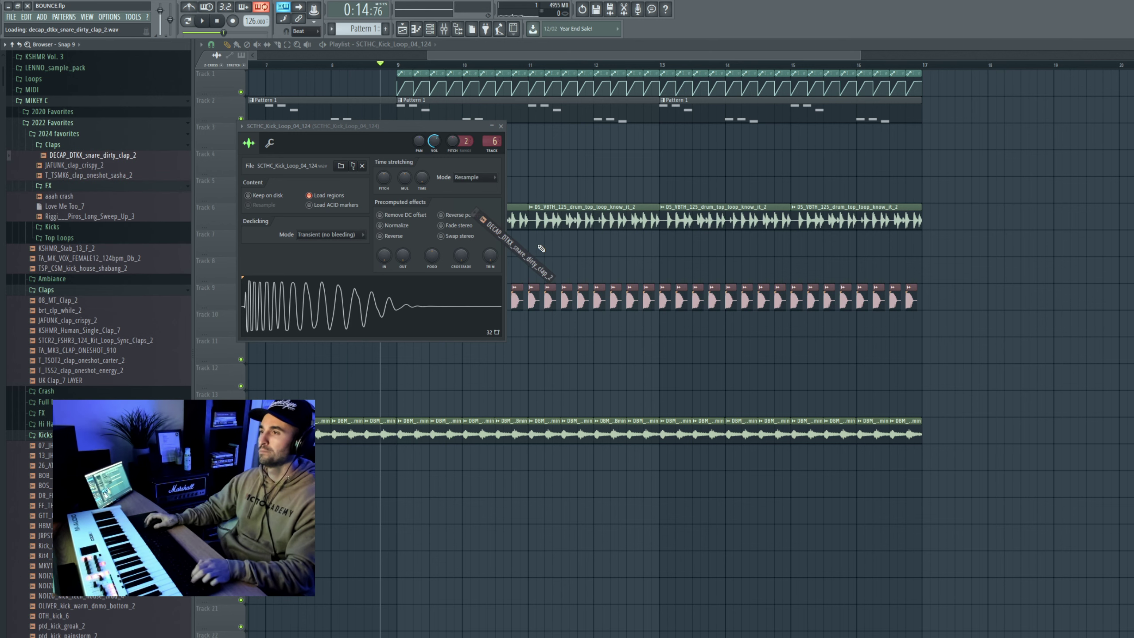
{"action": "left_click_drag", "start_coordinate": [541, 249], "coordinate": [543, 252]}
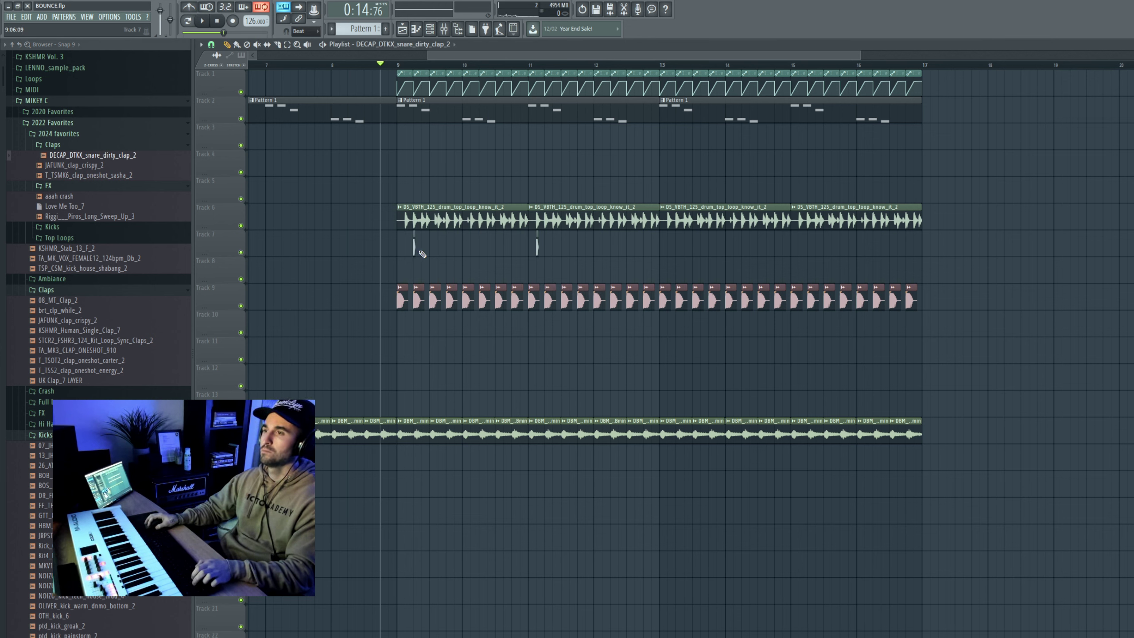
Set the DECAP snare clap's channel volume to about 51% during playback and close its channel settings
{"action": "double_click", "coordinate": [420, 252]}
{"action": "key", "text": "space"}
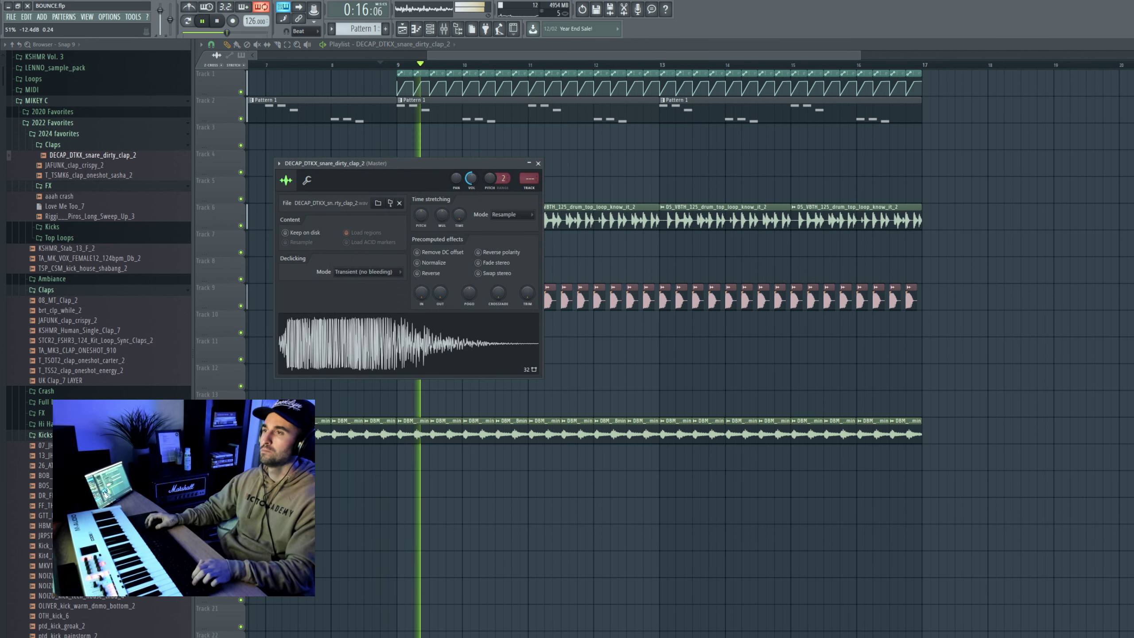
{"action": "key", "text": "space"}
{"action": "key", "text": "space"}
{"action": "key", "text": "Escape"}
Delete the stray clap in bar 11, add one on beat 4 of bar 9, and duplicate the pair into bar 10
{"action": "right_click", "coordinate": [538, 254]}
{"action": "left_click", "coordinate": [447, 252]}
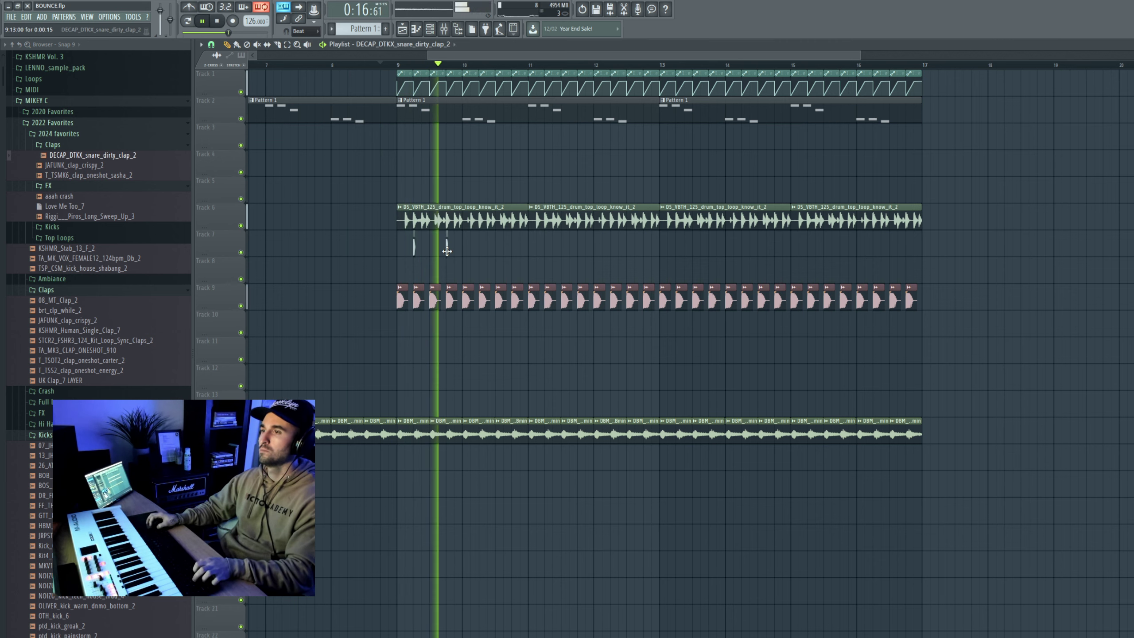
{"action": "key", "text": "space"}
{"action": "key", "text": "space"}
{"action": "left_click_drag", "start_coordinate": [405, 235], "coordinate": [473, 254]}
{"action": "scroll", "coordinate": [473, 255], "scroll_direction": "up", "scroll_amount": 2}
{"action": "key", "text": "ctrl+b"}
Place T_TSMK6_clap_oneshot_sasha_2 on Track 8 at beat 2 of bar 9, under the first clap
{"action": "scroll", "coordinate": [531, 255], "scroll_direction": "down", "scroll_amount": 5}
{"action": "key", "text": "space"}
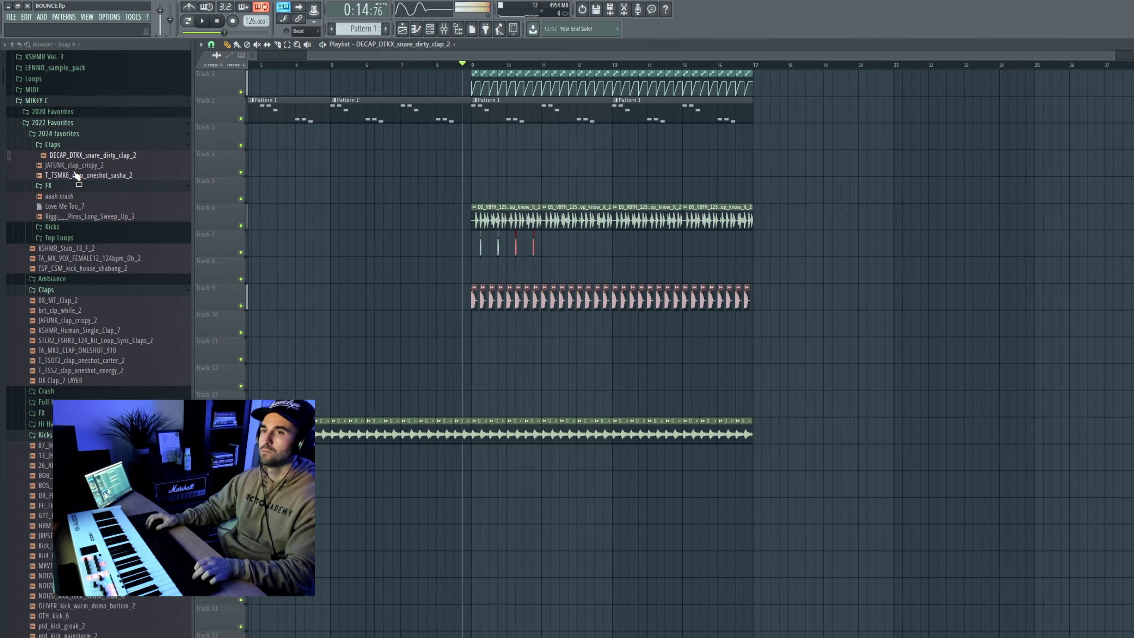
{"action": "left_click_drag", "start_coordinate": [529, 290], "coordinate": [484, 268]}
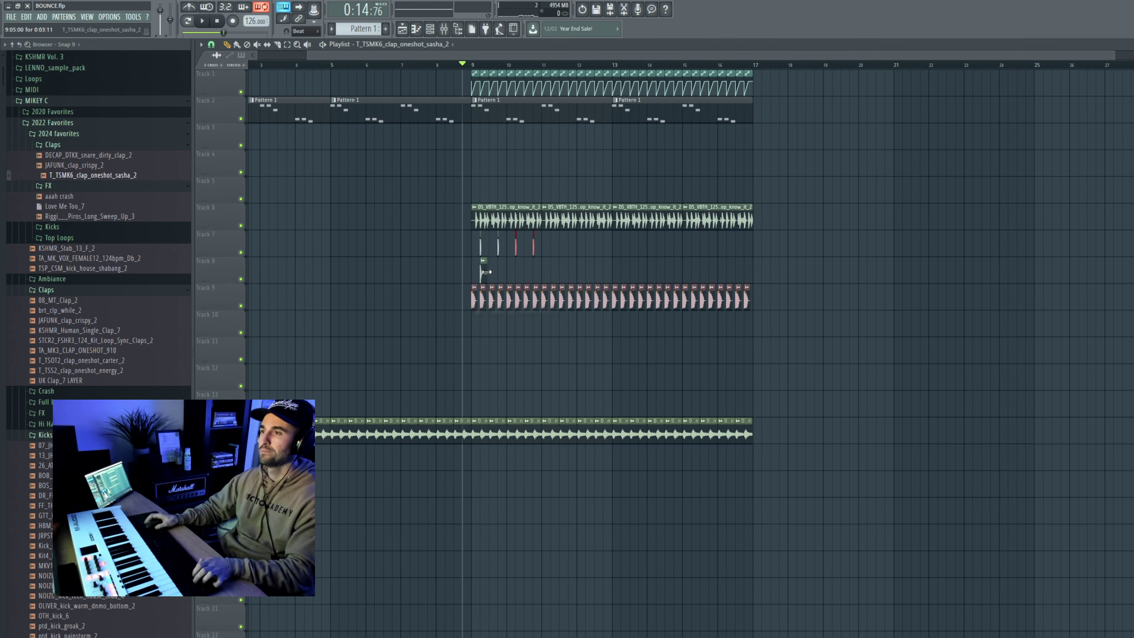
Set the T_TSMK6 clap's channel volume to about 56% during playback and close its channel settings
{"action": "scroll", "coordinate": [482, 269], "scroll_direction": "up", "scroll_amount": 4}
{"action": "key", "text": "space"}
{"action": "double_click", "coordinate": [483, 270]}
{"action": "key", "text": "space"}
{"action": "key", "text": "space"}
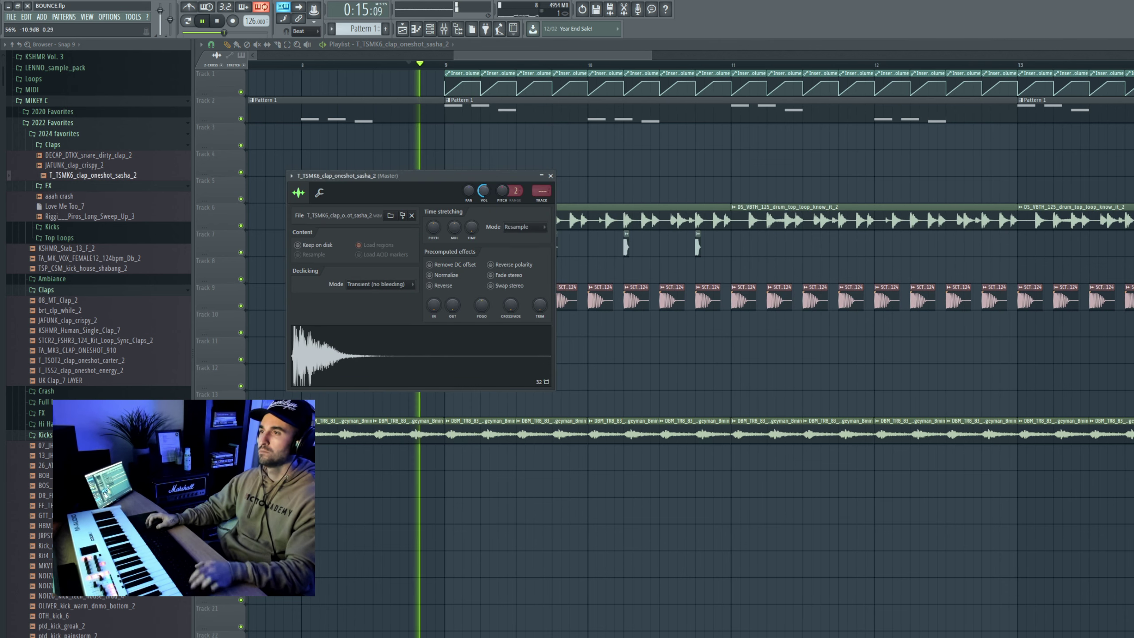
{"action": "key", "text": "Escape"}
Add T_TSMK6 clap clips on Track 8 beneath the remaining claps in bars 9 and 10
{"action": "left_click", "coordinate": [561, 269]}
{"action": "left_click", "coordinate": [628, 271]}
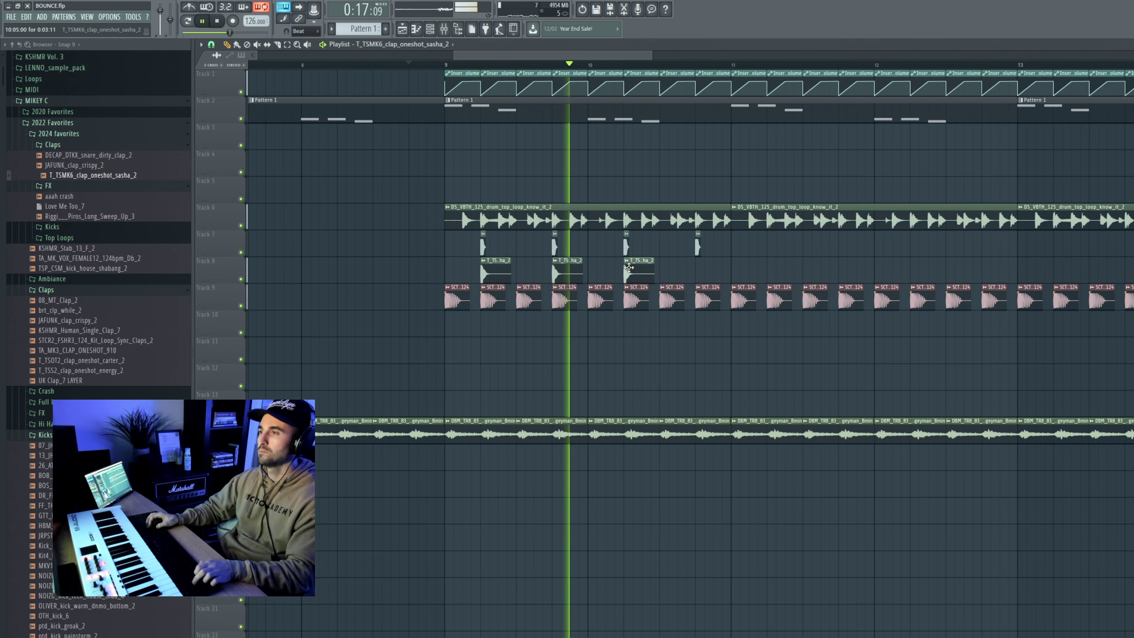
{"action": "left_click", "coordinate": [699, 271]}
Duplicate both layered clap tracks repeatedly so the claps run from bar 9 through bar 16
{"action": "left_click_drag", "start_coordinate": [768, 272], "coordinate": [465, 250]}
{"action": "key", "text": "ctrl+b"}
{"action": "scroll", "coordinate": [855, 281], "scroll_direction": "up", "scroll_amount": 4}
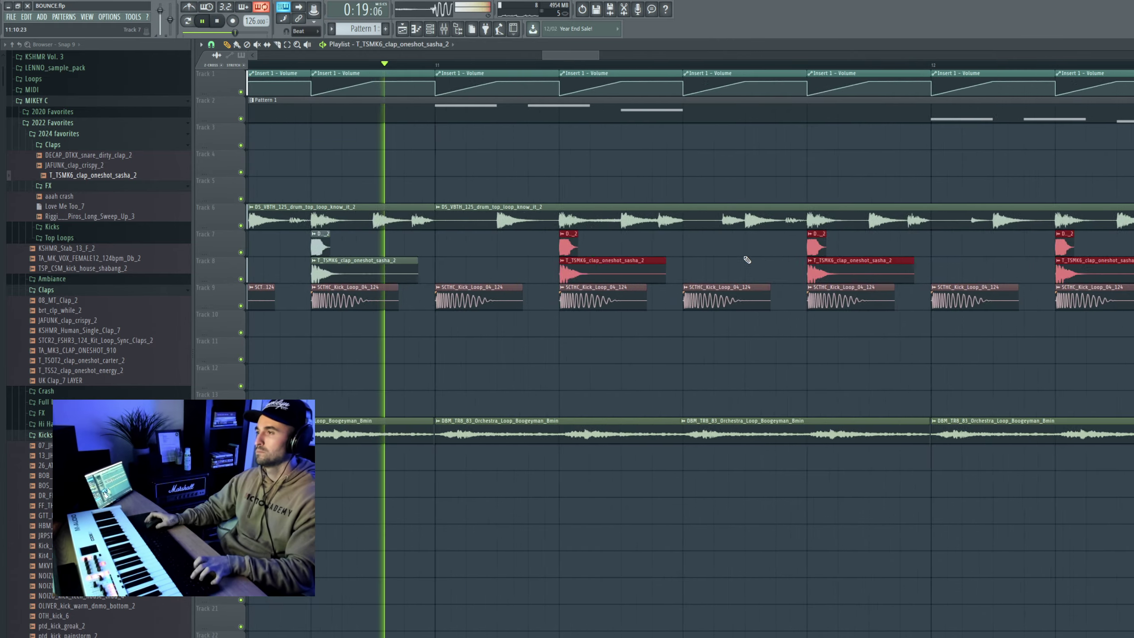
{"action": "scroll", "coordinate": [721, 253], "scroll_direction": "down", "scroll_amount": 5}
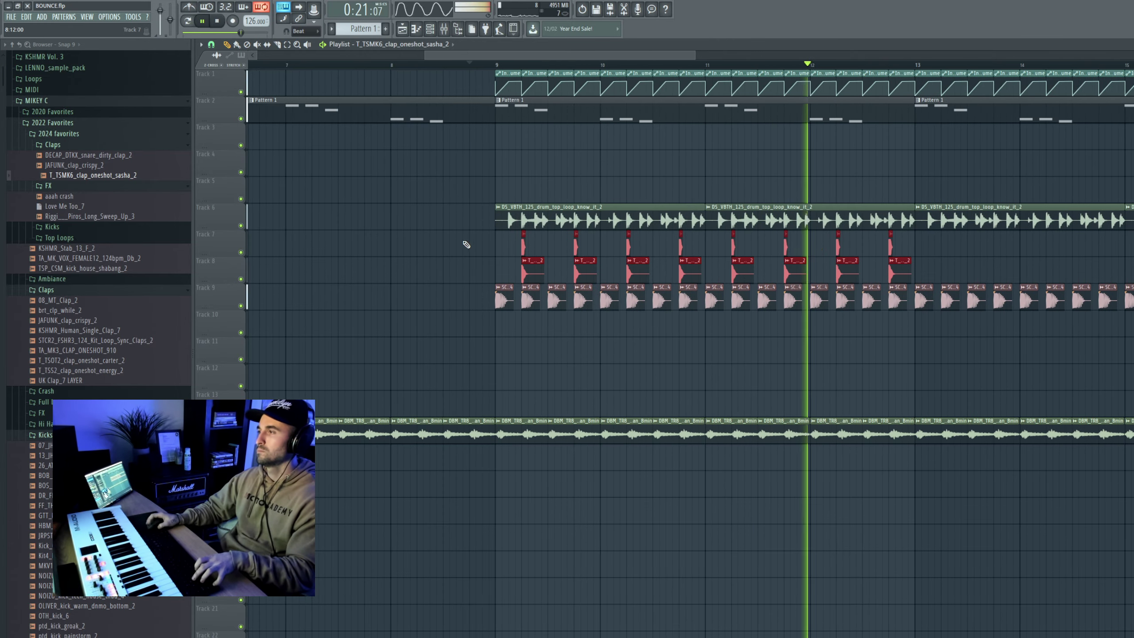
{"action": "scroll", "coordinate": [823, 249], "scroll_direction": "up", "scroll_amount": 4}
{"action": "key", "text": "ctrl+b"}
{"action": "scroll", "coordinate": [675, 274], "scroll_direction": "down", "scroll_amount": 9}
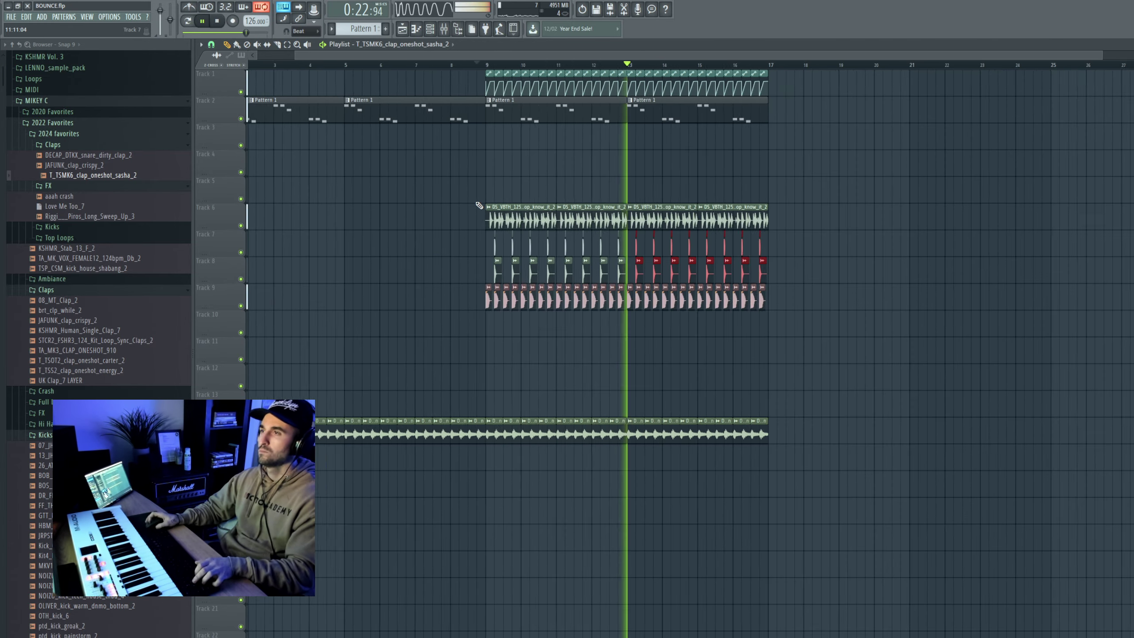
{"action": "scroll", "coordinate": [484, 204], "scroll_direction": "up", "scroll_amount": 6}
{"action": "scroll", "coordinate": [571, 188], "scroll_direction": "down", "scroll_amount": 1}
{"action": "scroll", "coordinate": [558, 183], "scroll_direction": "up", "scroll_amount": 3}
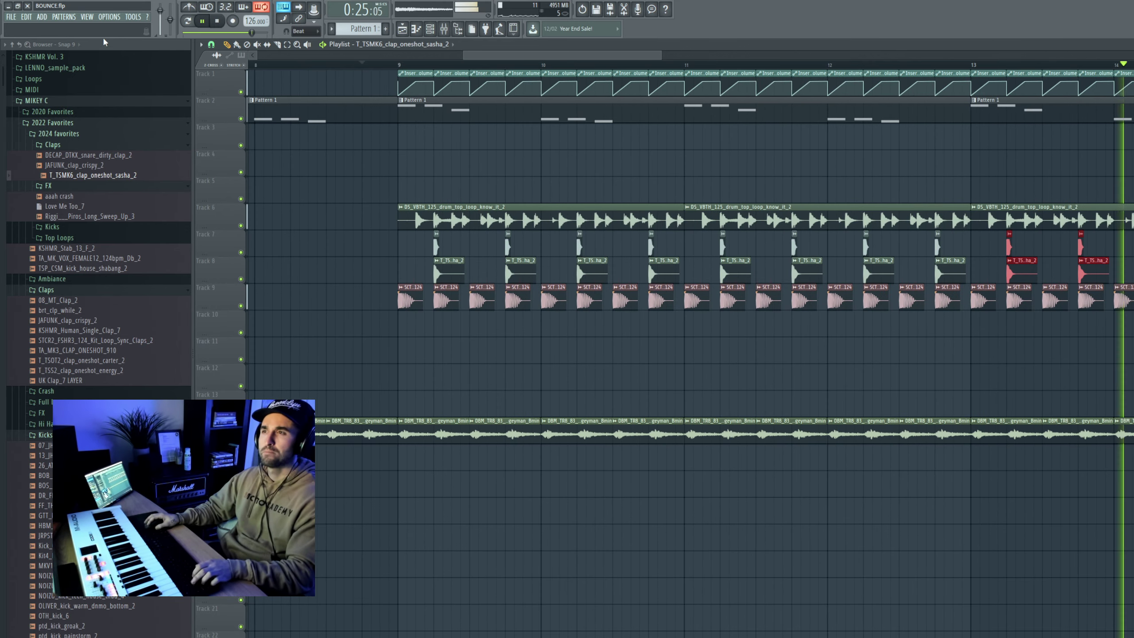
Solo the Serum track on mixer Insert 14 and load Fruity Parametric EQ 2 into its effect slot 4
{"action": "double_click", "coordinate": [476, 112]}
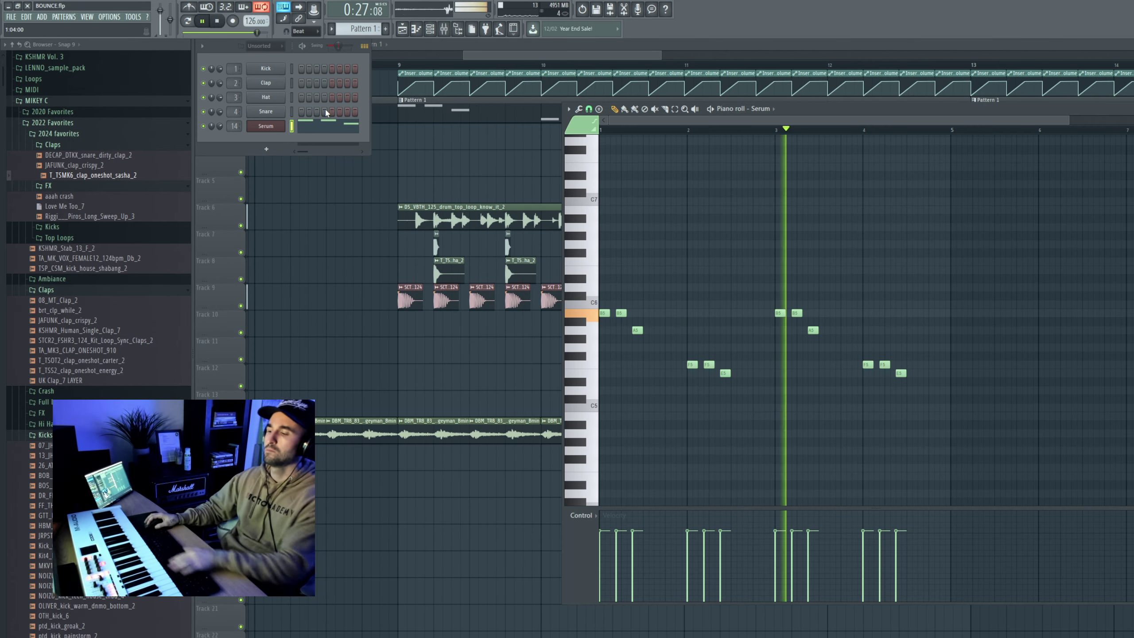
{"action": "key", "text": "F9"}
{"action": "key", "text": "space"}
{"action": "right_click", "coordinate": [364, 322]}
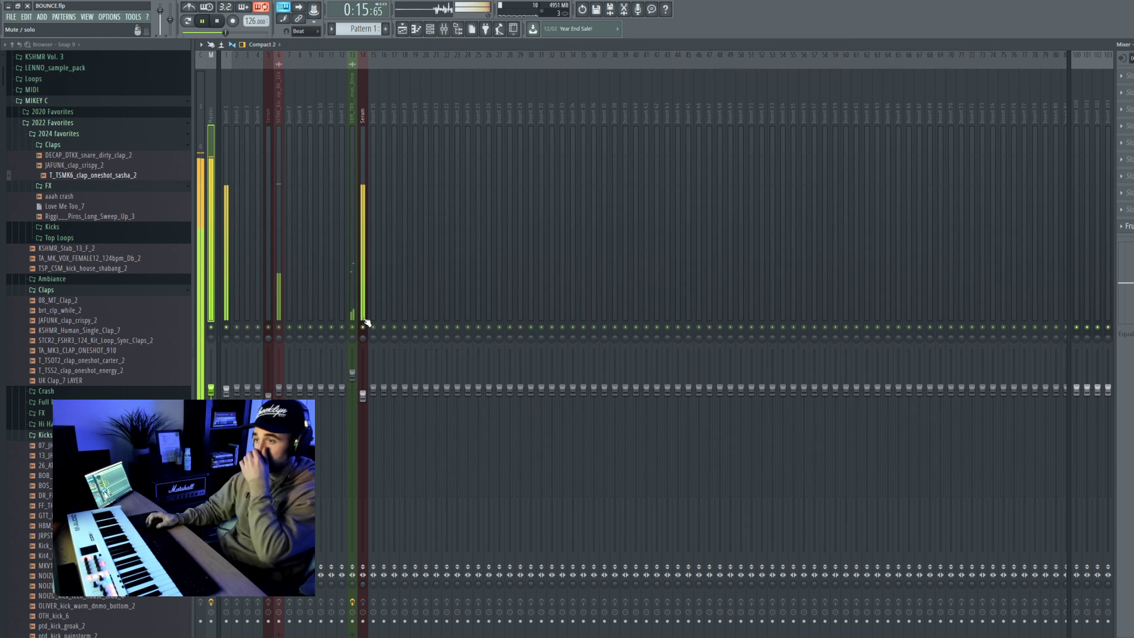
{"action": "left_click", "coordinate": [364, 132]}
{"action": "key", "text": "space"}
{"action": "left_click", "coordinate": [1127, 75]}
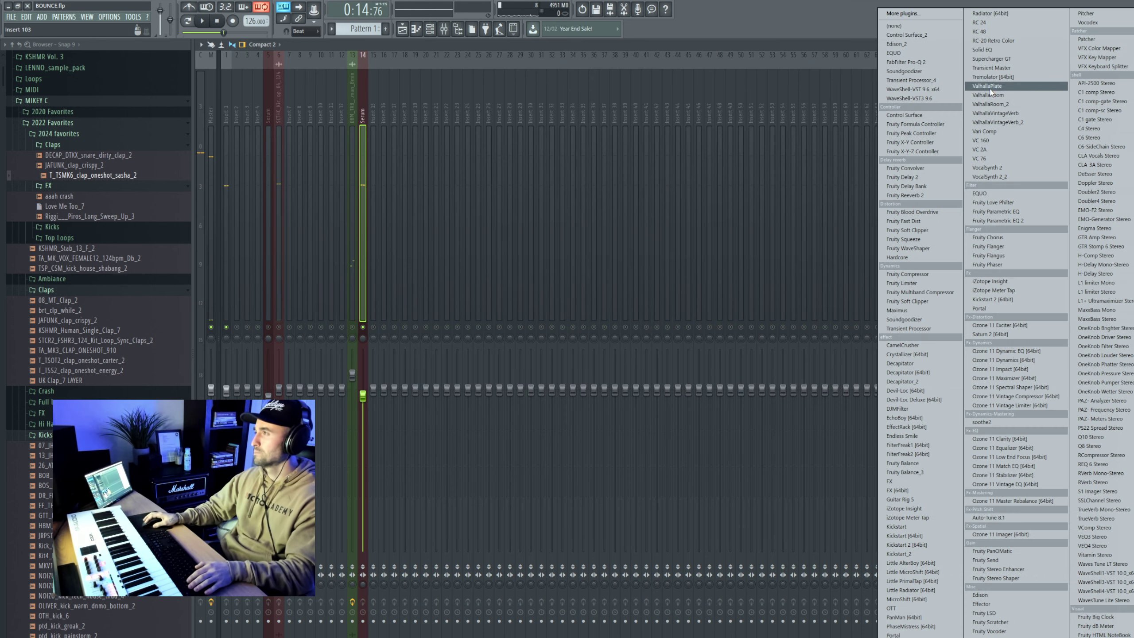
{"action": "left_click", "coordinate": [1018, 222]}
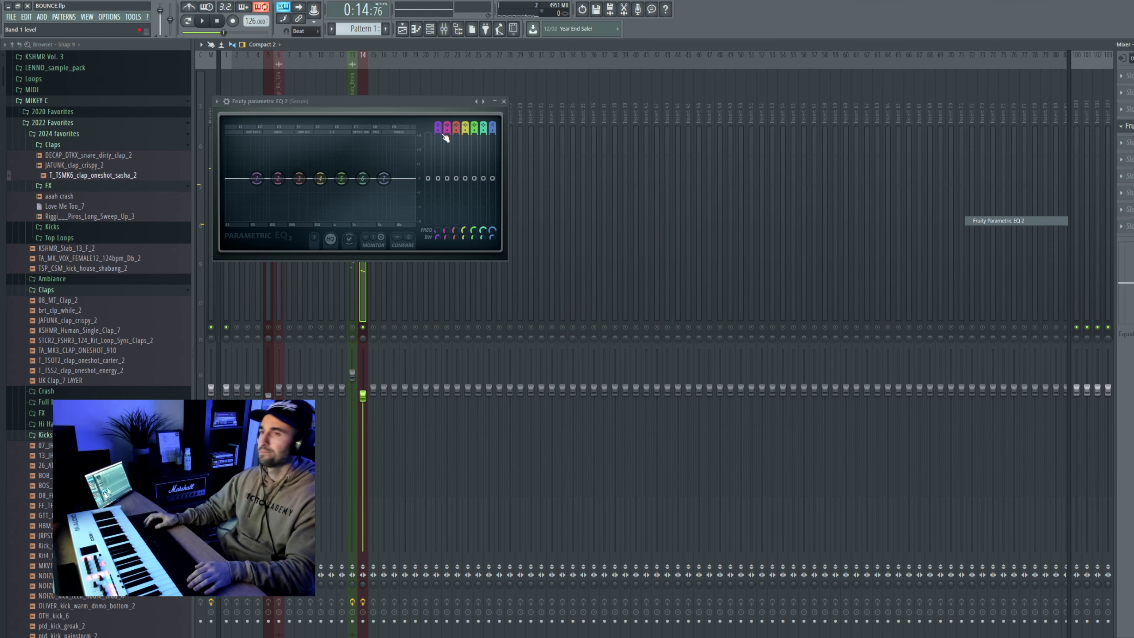
Load an EQ preset with low and high cuts and set its high-pass band to about 155 Hz
{"action": "left_click", "coordinate": [217, 101]}
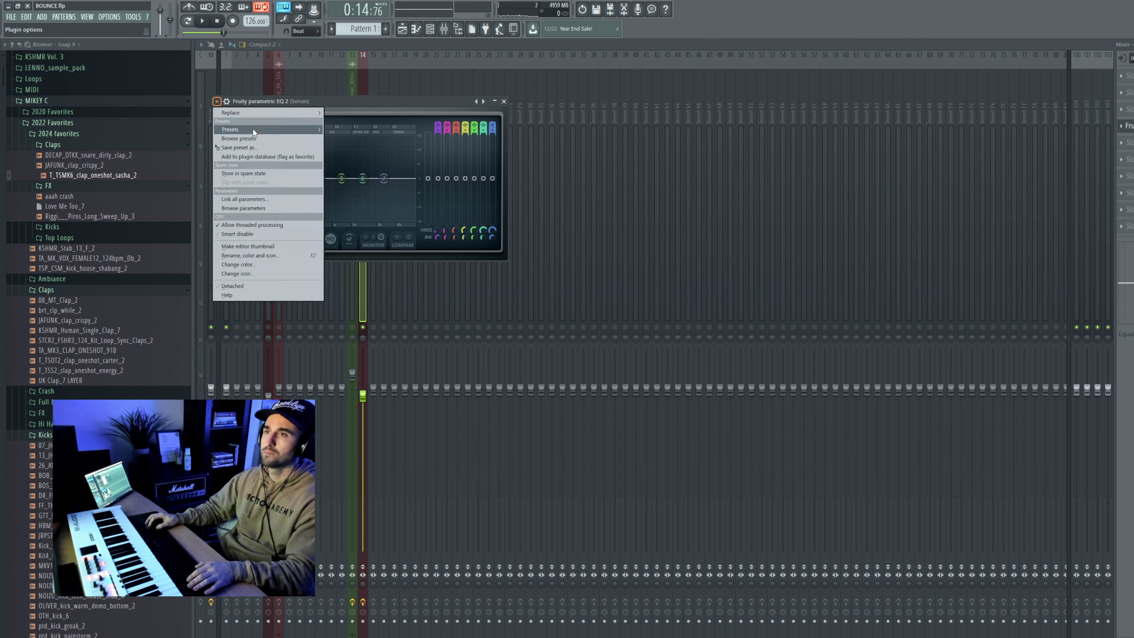
{"action": "mouse_move", "coordinate": [254, 132]}
{"action": "left_click", "coordinate": [361, 255]}
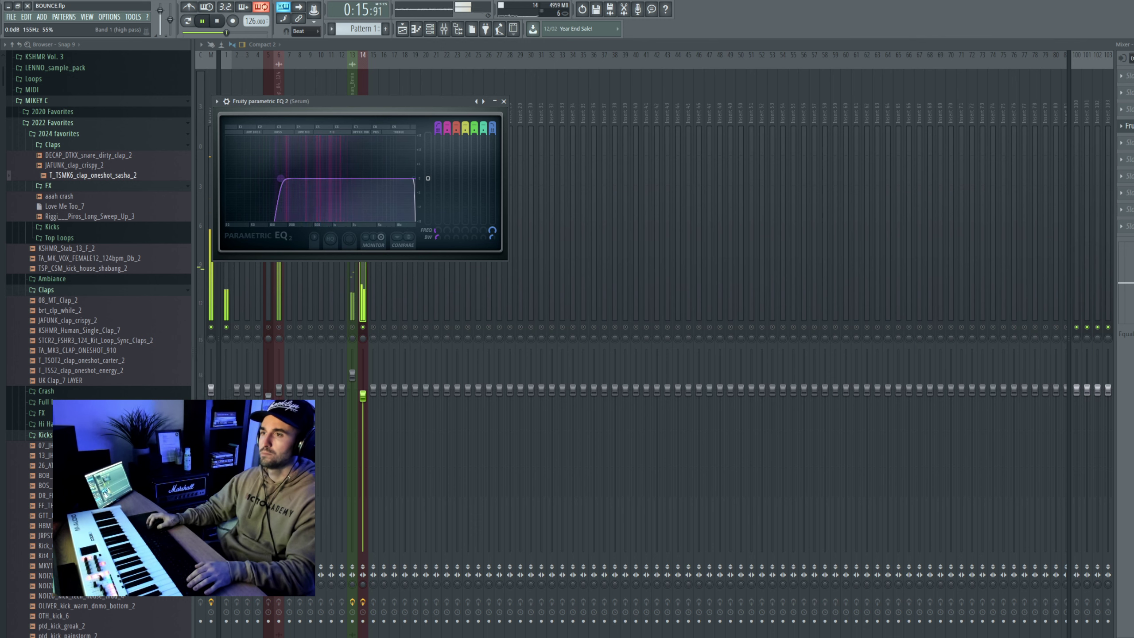
Fine-tune the steepness and cutoff frequency of the Serum EQ's high-pass band, then close the EQ
{"action": "right_click", "coordinate": [281, 180]}
{"action": "left_click", "coordinate": [313, 231]}
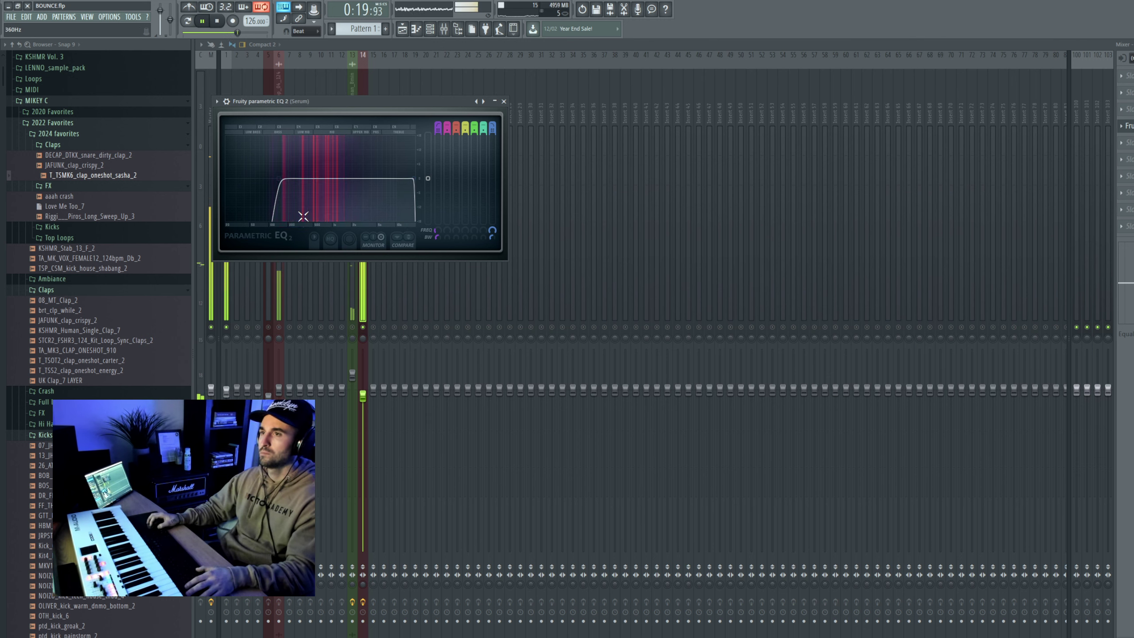
{"action": "mouse_move", "coordinate": [294, 213]}
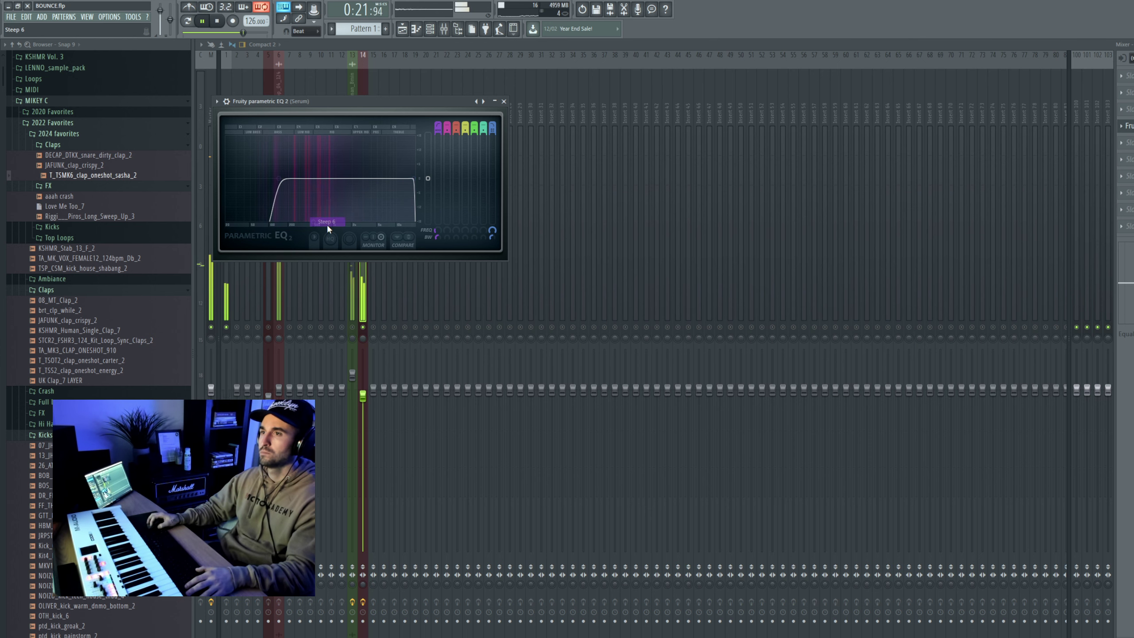
{"action": "right_click", "coordinate": [278, 180]}
{"action": "left_click_drag", "start_coordinate": [279, 180], "coordinate": [279, 179]}
{"action": "left_click", "coordinate": [503, 102]}
Place an empty Pattern 16 clip on Track 4 at bar 9 and add a new Serum instrument channel
{"action": "key", "text": "F9"}
{"action": "left_click", "coordinate": [459, 137]}
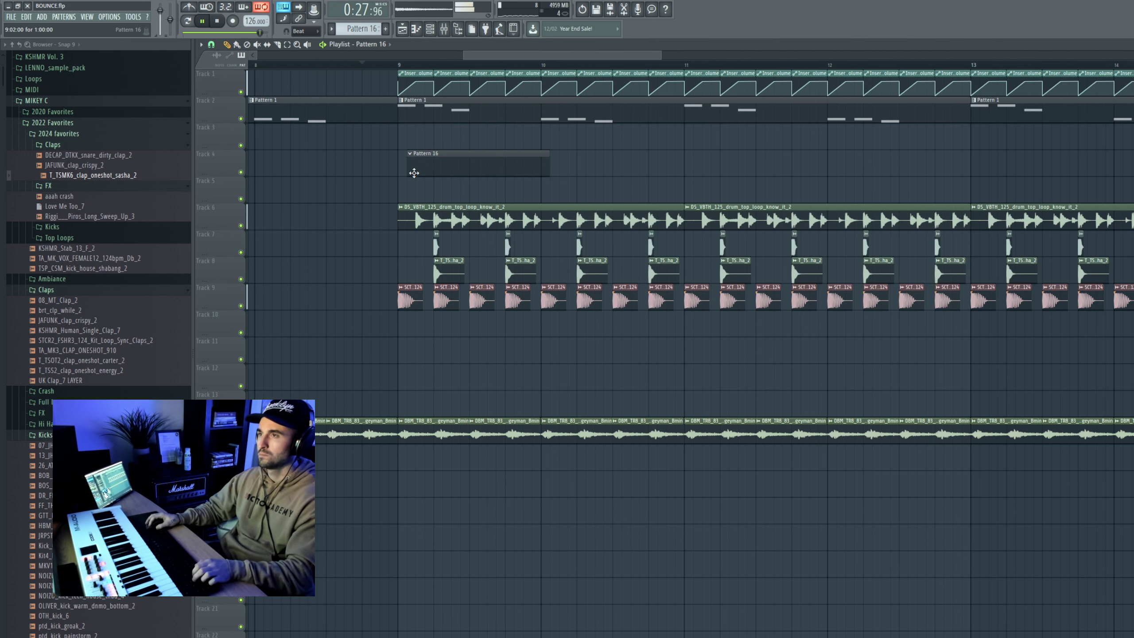
{"action": "key", "text": "F6"}
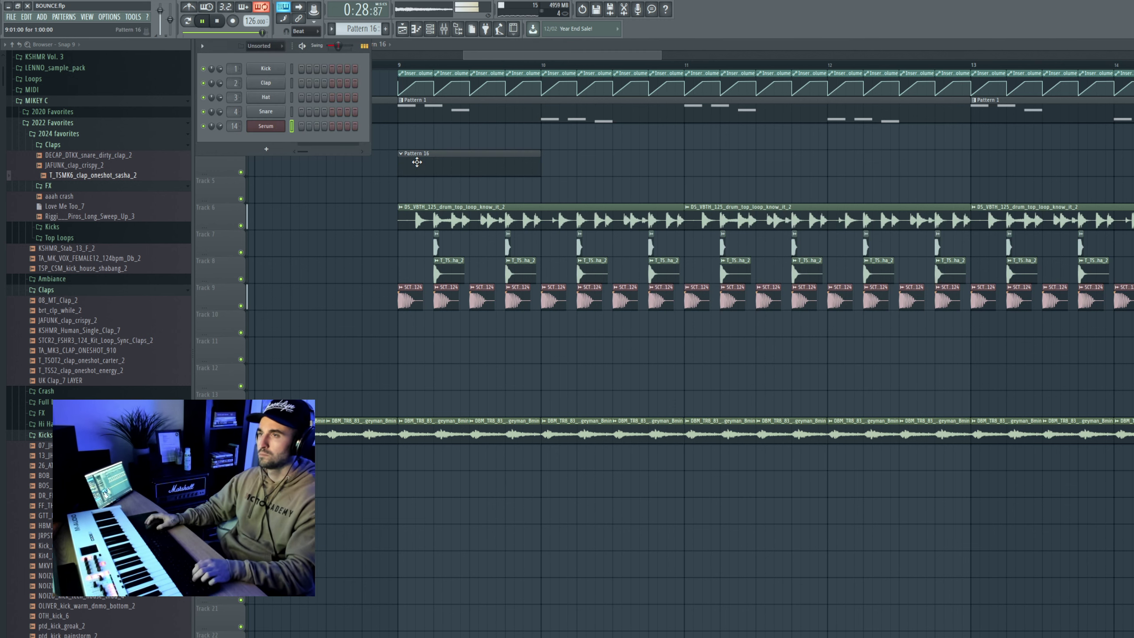
{"action": "left_click", "coordinate": [42, 17]}
{"action": "left_click", "coordinate": [134, 71]}
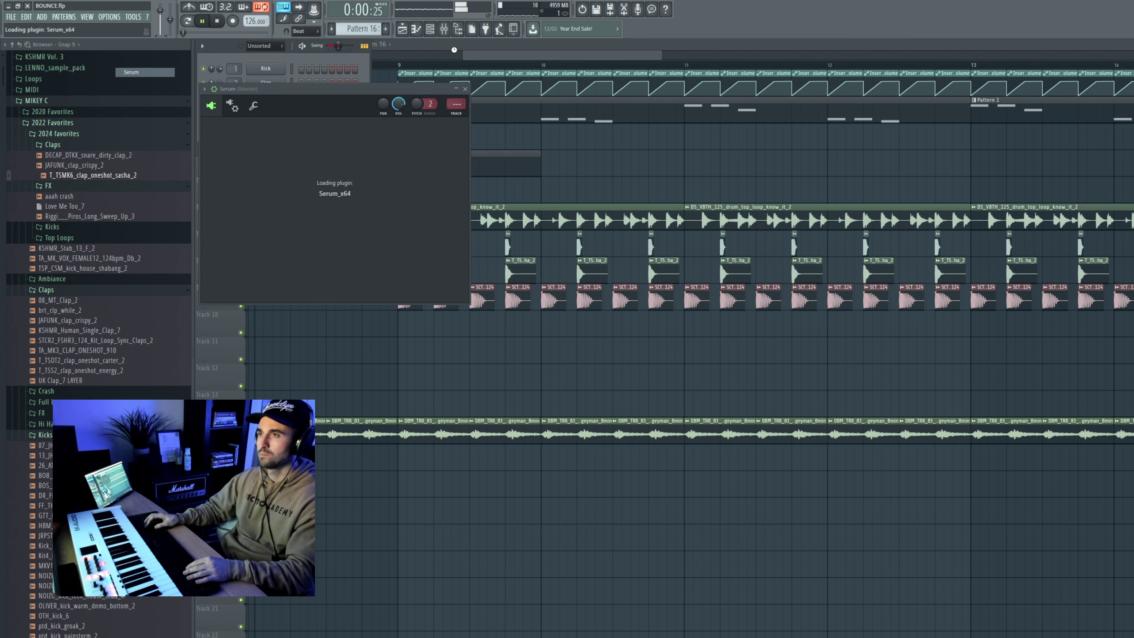
Route the new Serum channel to mixer Insert 20 and return to its plugin window
{"action": "key", "text": "F9"}
{"action": "right_click", "coordinate": [426, 111]}
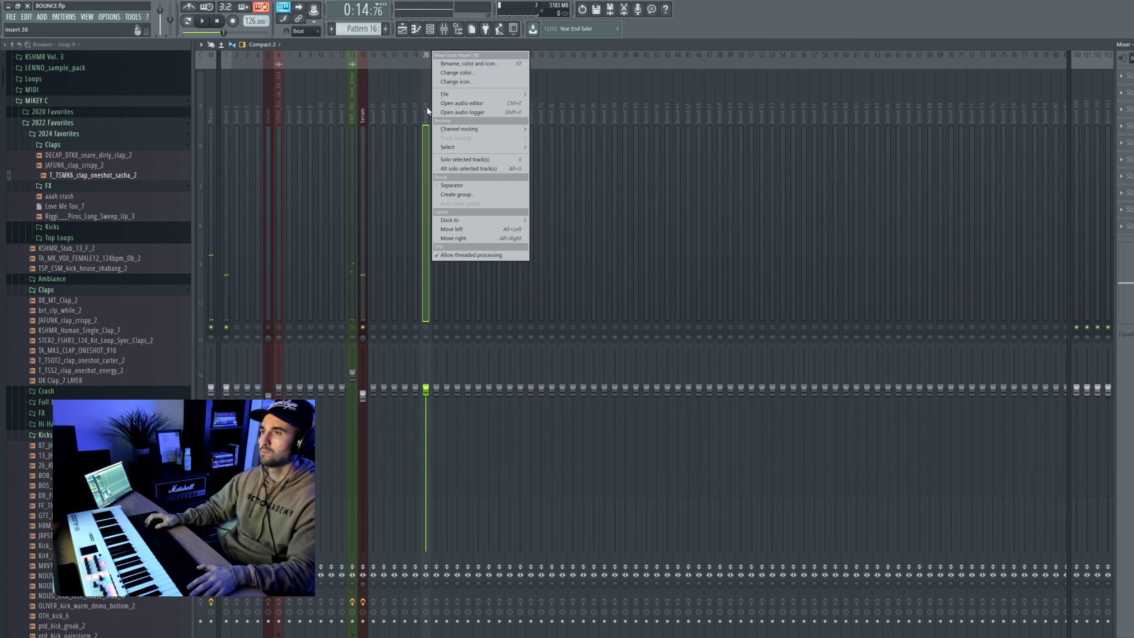
{"action": "left_click", "coordinate": [562, 128]}
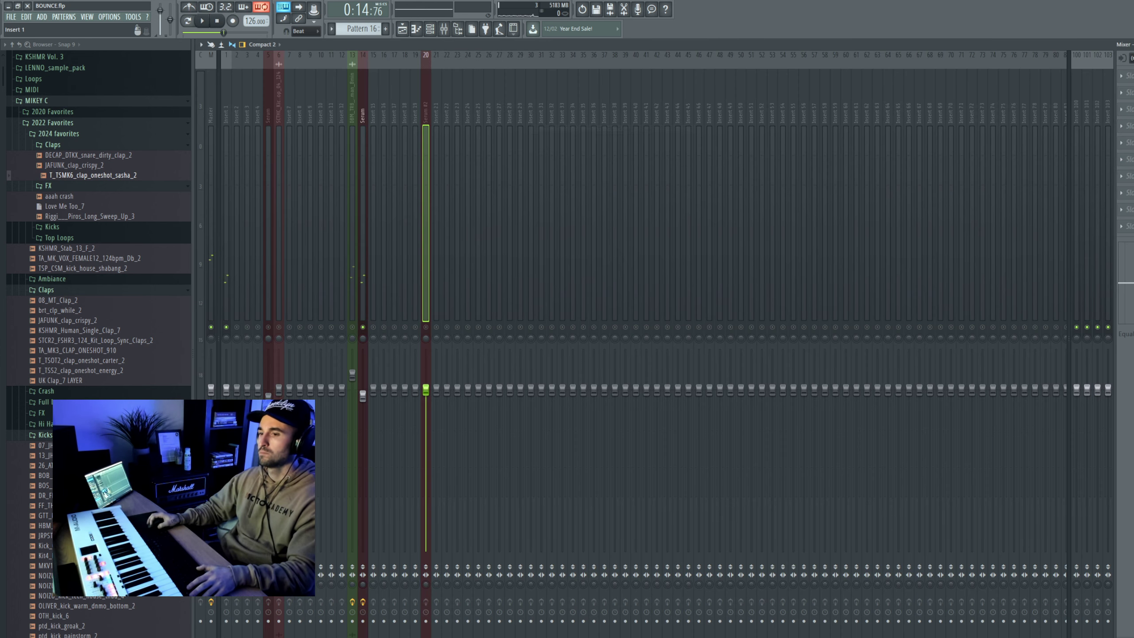
{"action": "key", "text": "F9"}
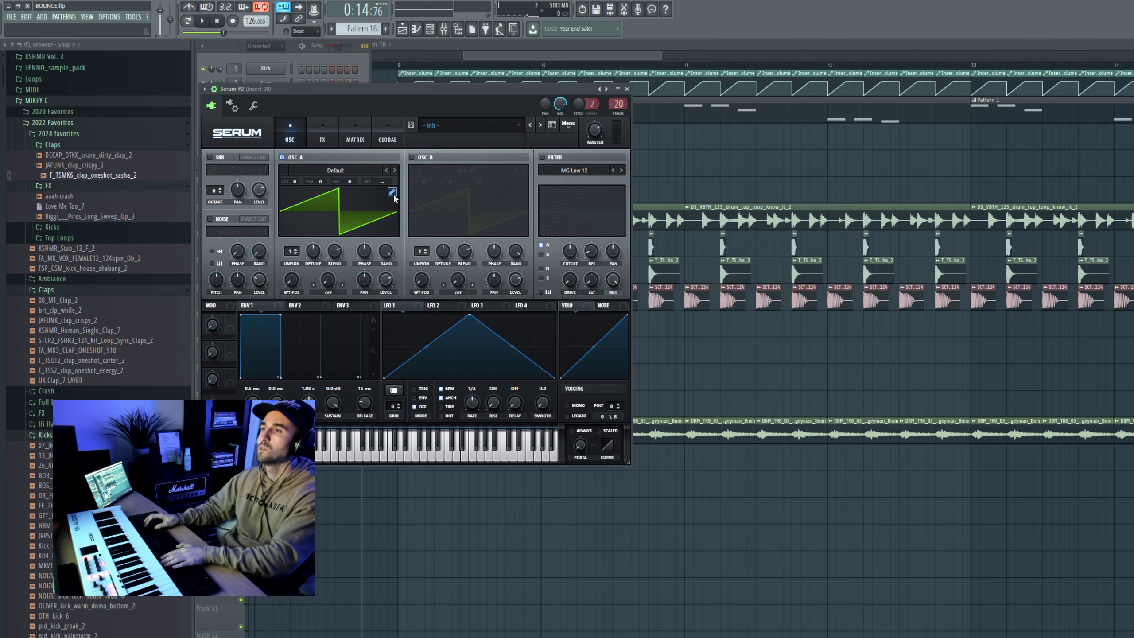
Load the Deceiver 6 bass preset "BA - Earcandy - Freaky Toña" in the new Serum instance
{"action": "left_click", "coordinate": [445, 125]}
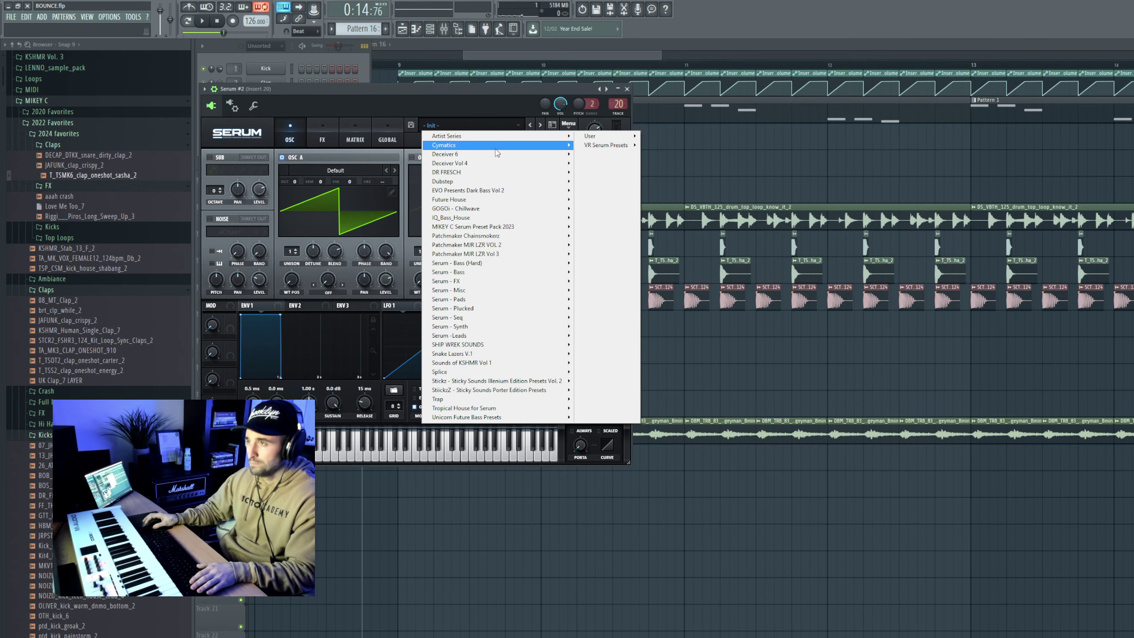
{"action": "mouse_move", "coordinate": [497, 154]}
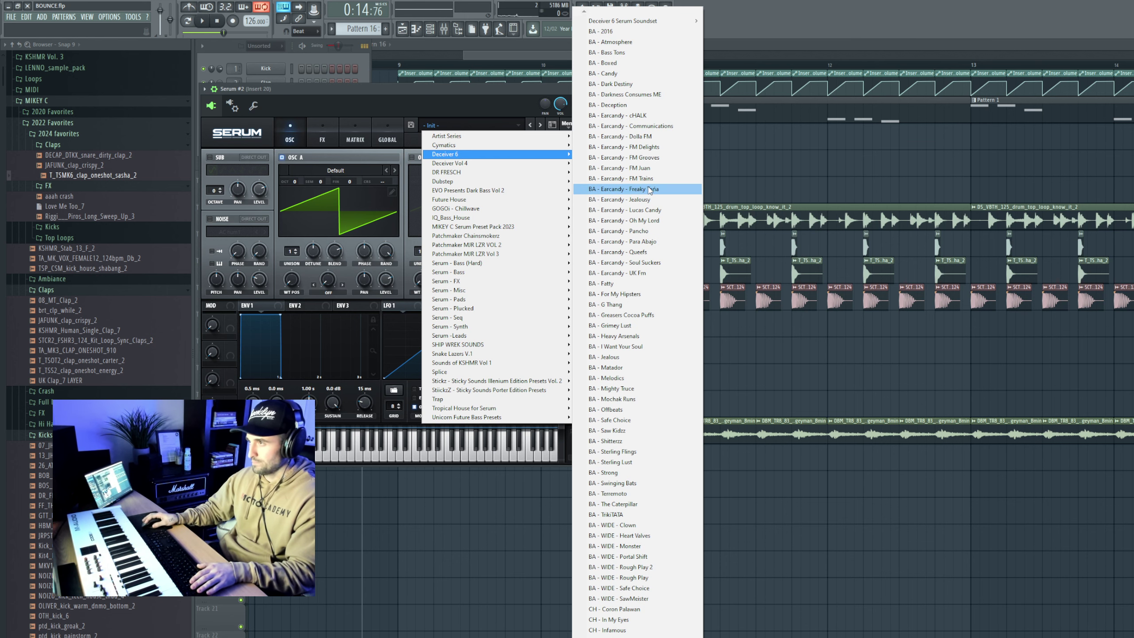
{"action": "left_click", "coordinate": [649, 190]}
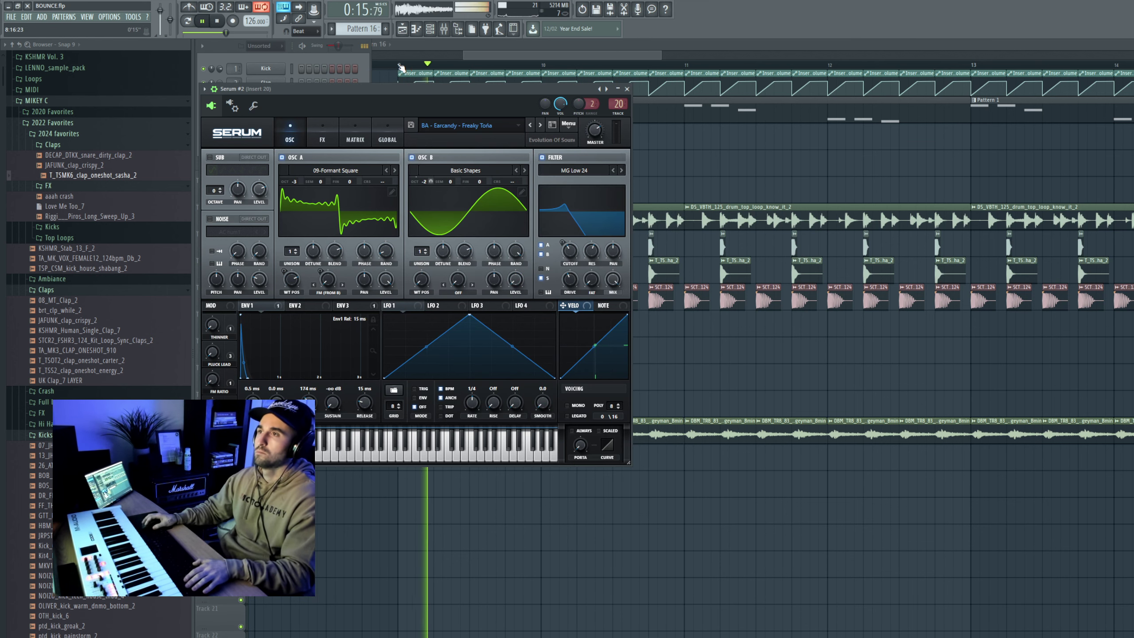
Loop the three bars from bar 9 and audition the new Serum bass sound against the arrangement
{"action": "left_click_drag", "start_coordinate": [401, 65], "coordinate": [827, 65]}
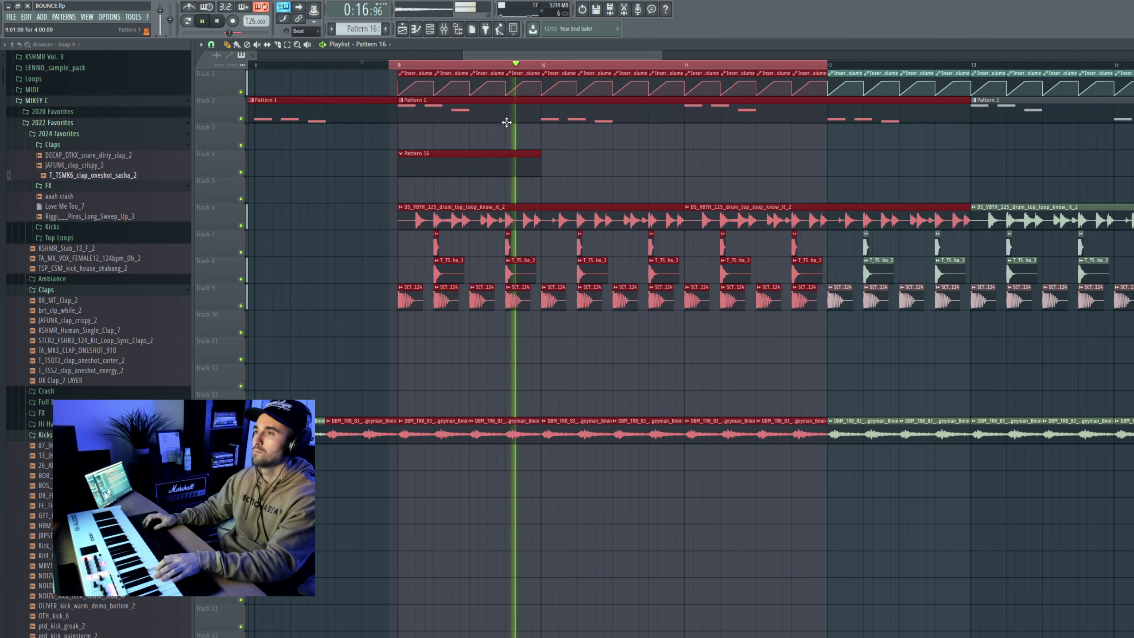
{"action": "key", "text": "F6"}
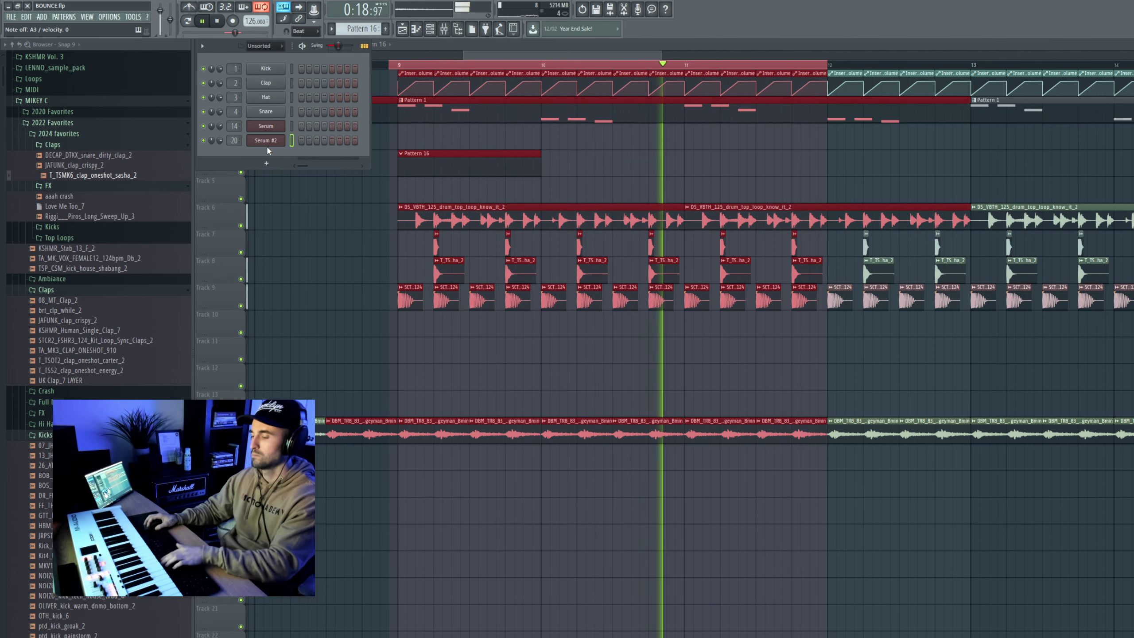
{"action": "key", "text": "F9"}
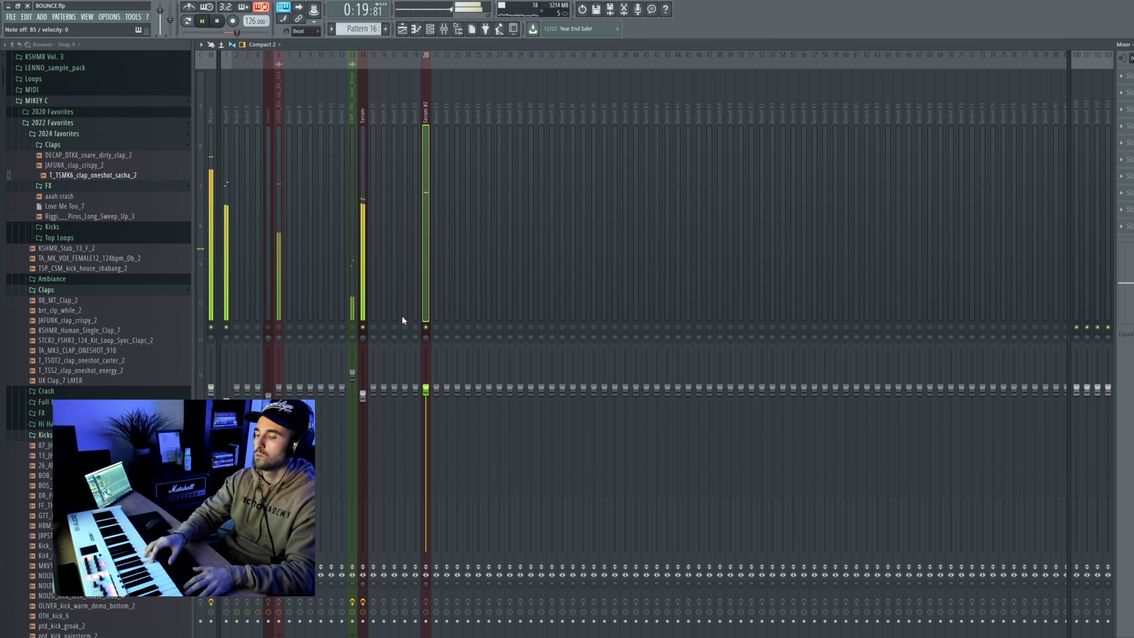
{"action": "key", "text": "F9"}
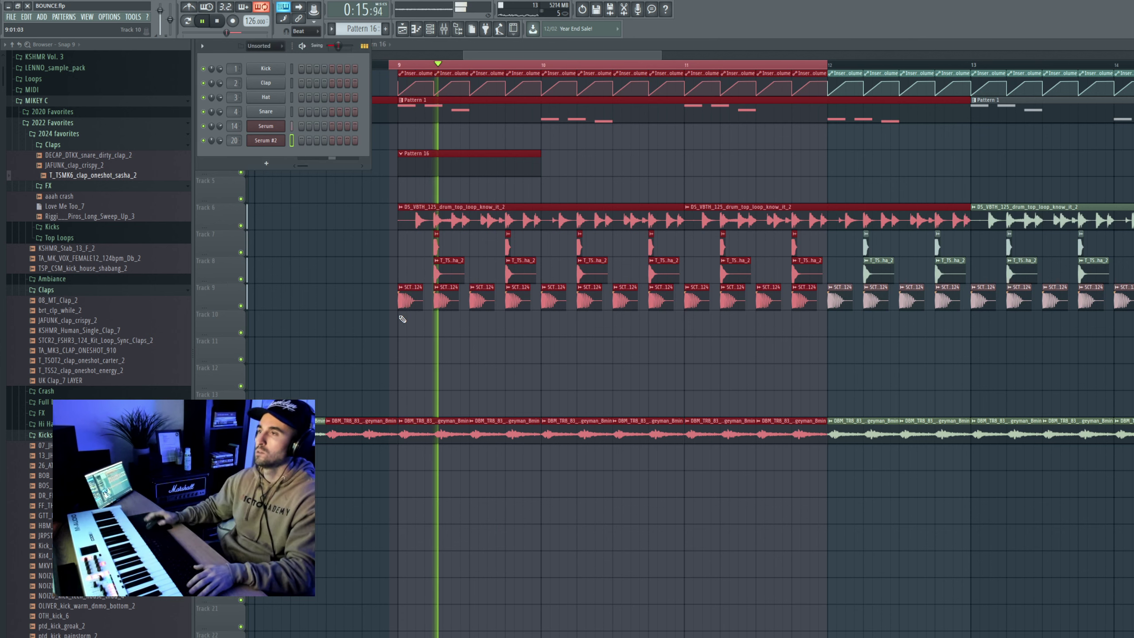
Transpose all notes of the Pattern 1 Serum melody up three semitones, play it back and deselect the notes
{"action": "key", "text": "space"}
{"action": "double_click", "coordinate": [476, 110]}
{"action": "key", "text": "ctrl+a"}
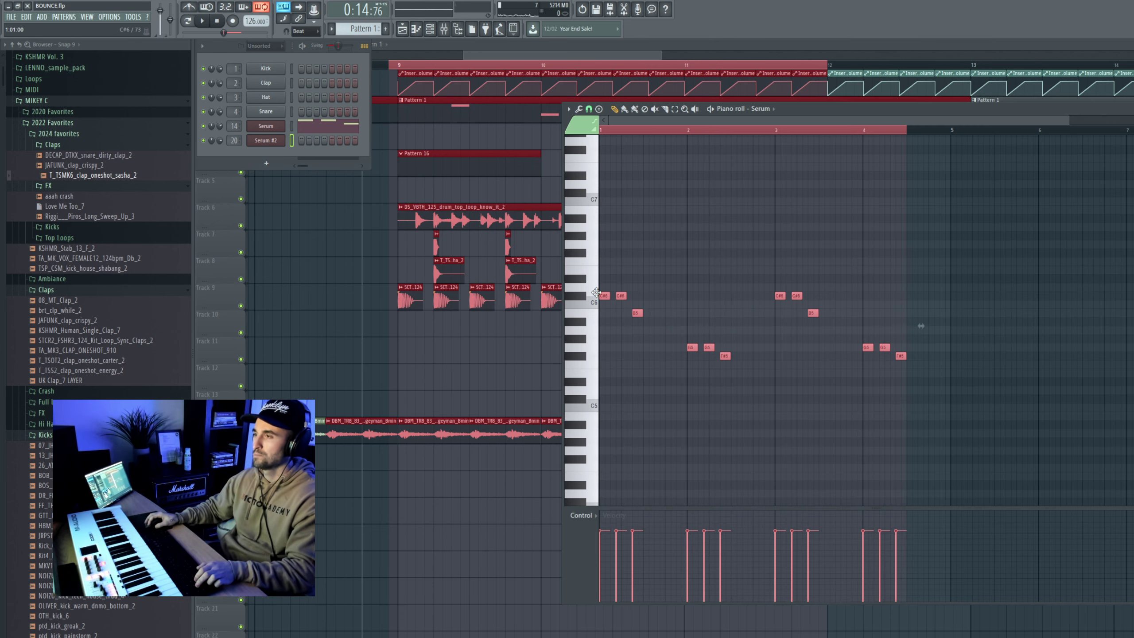
{"action": "left_click_drag", "start_coordinate": [589, 273], "coordinate": [585, 266]}
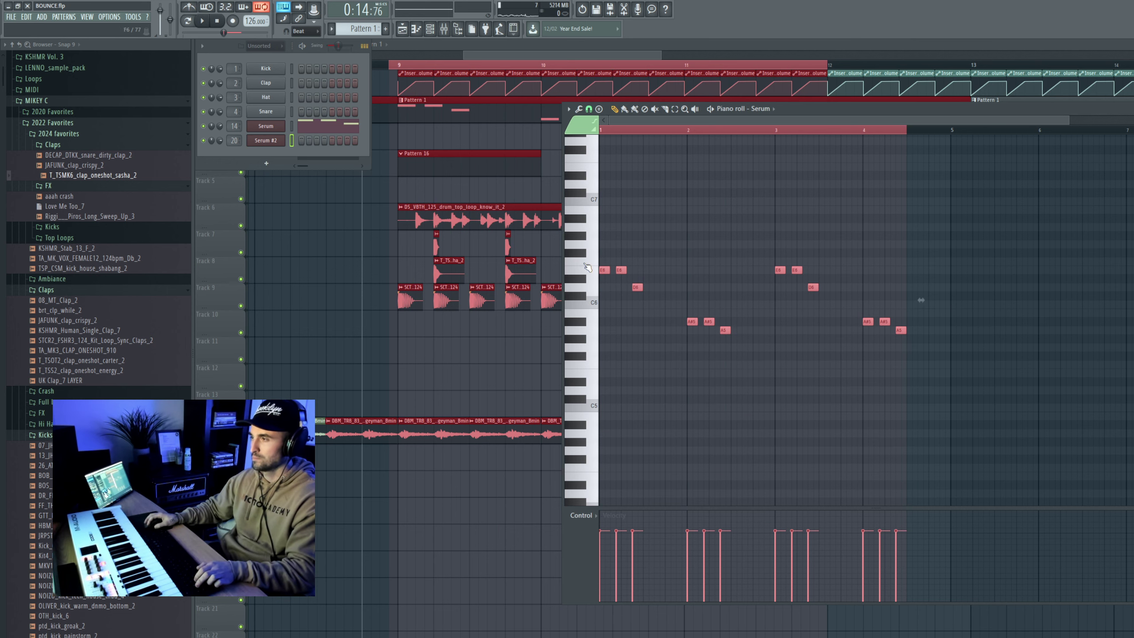
{"action": "key", "text": "space"}
{"action": "left_click", "coordinate": [663, 217], "text": "ctrl"}
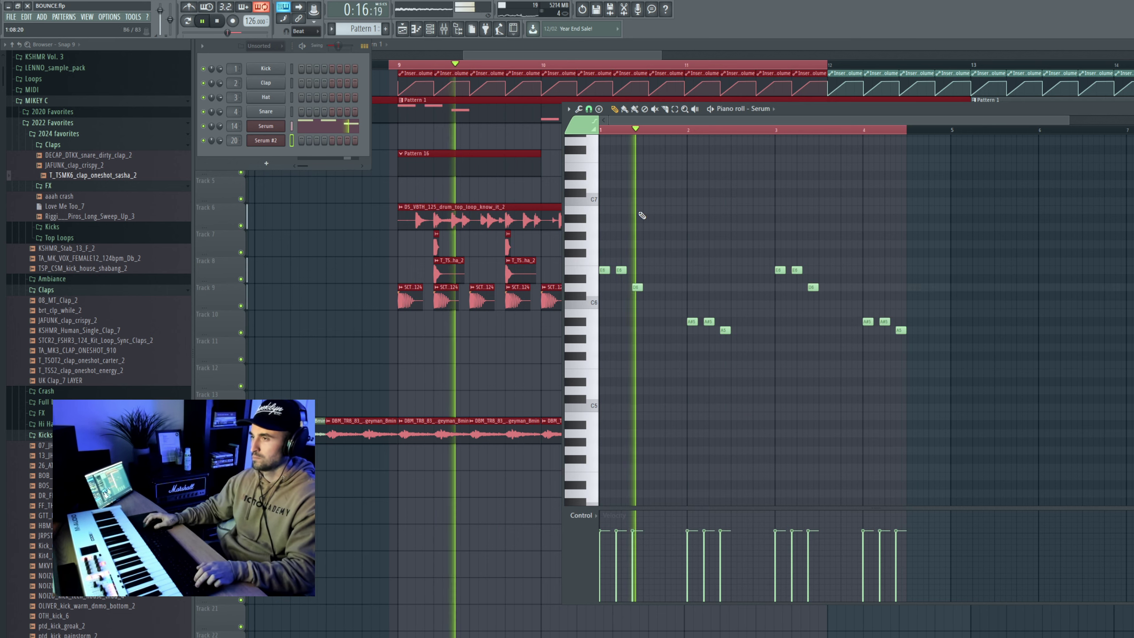
Open Pattern 16's piano roll for Serum #2 and draw two short off-beat E5 notes at the start of bar 1
{"action": "left_click", "coordinate": [490, 154]}
{"action": "right_click", "coordinate": [283, 140]}
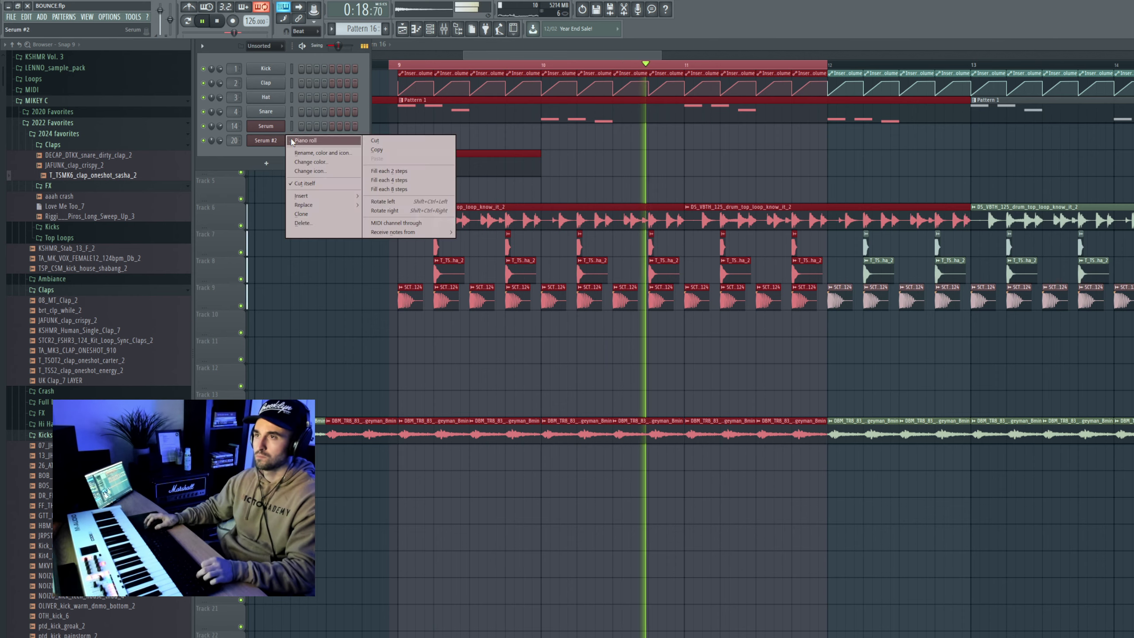
{"action": "left_click", "coordinate": [306, 141]}
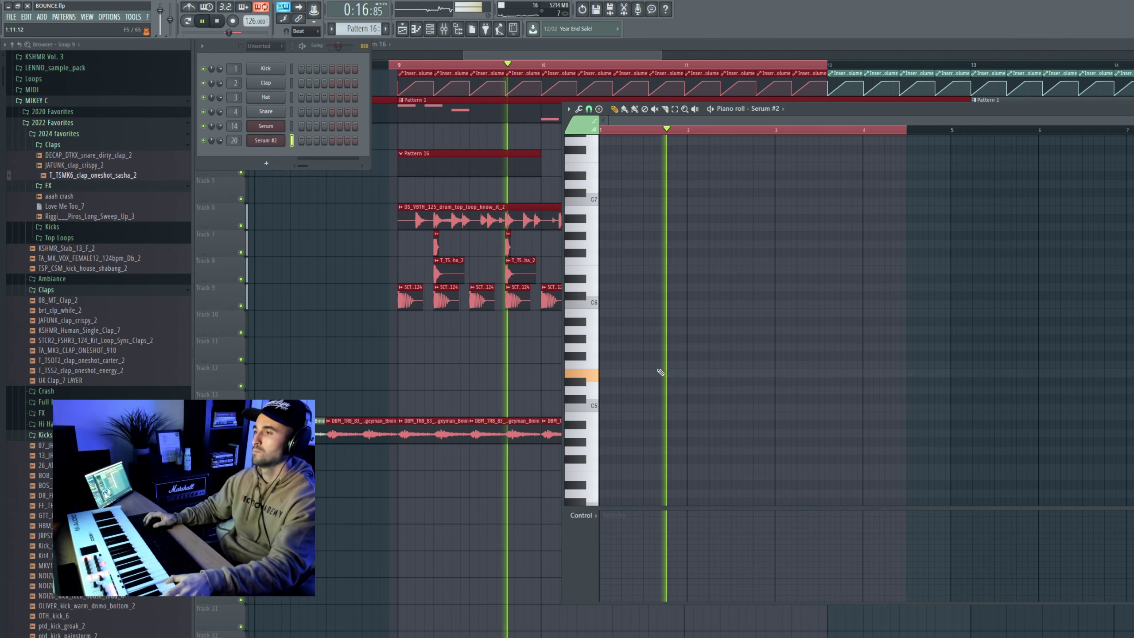
{"action": "left_click", "coordinate": [609, 375]}
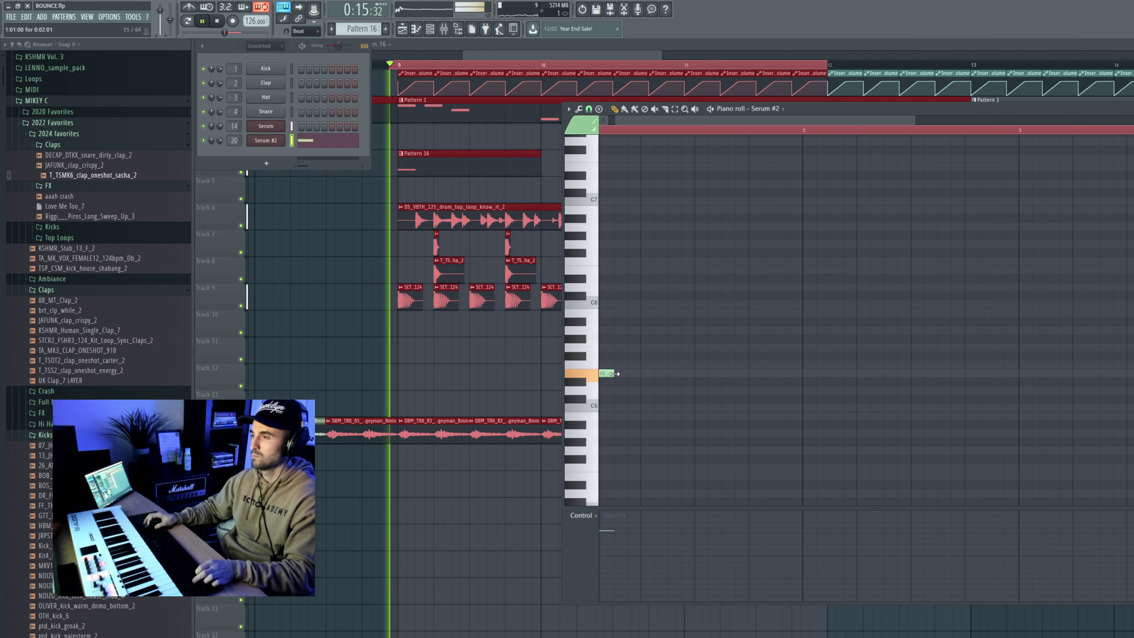
{"action": "key", "text": "space"}
{"action": "left_click_drag", "start_coordinate": [615, 373], "coordinate": [618, 374]}
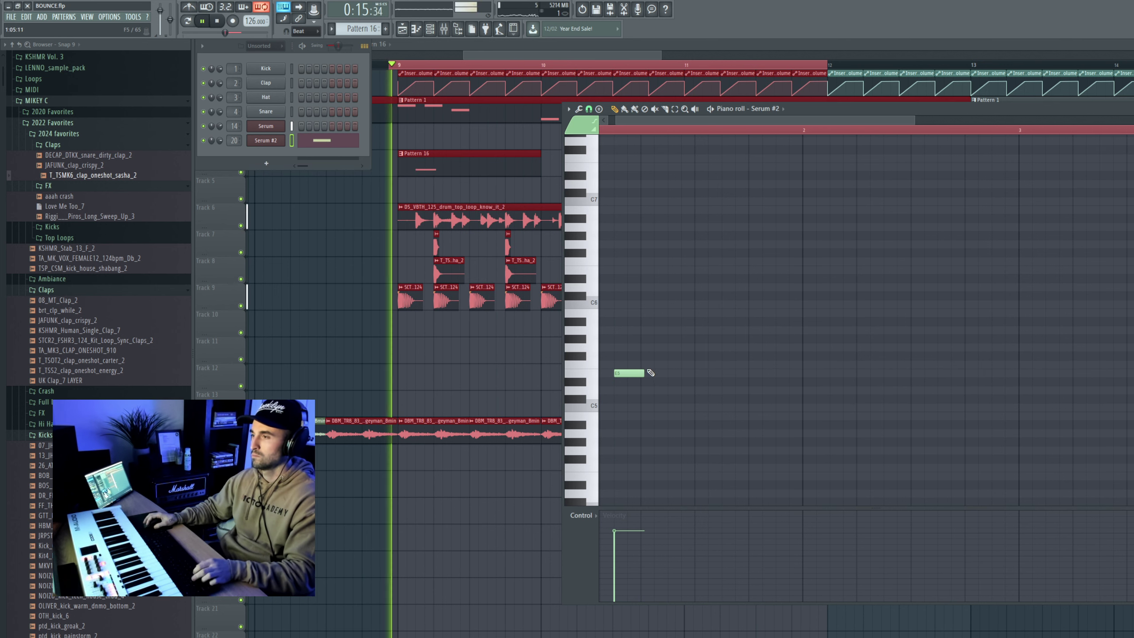
{"action": "left_click", "coordinate": [659, 373]}
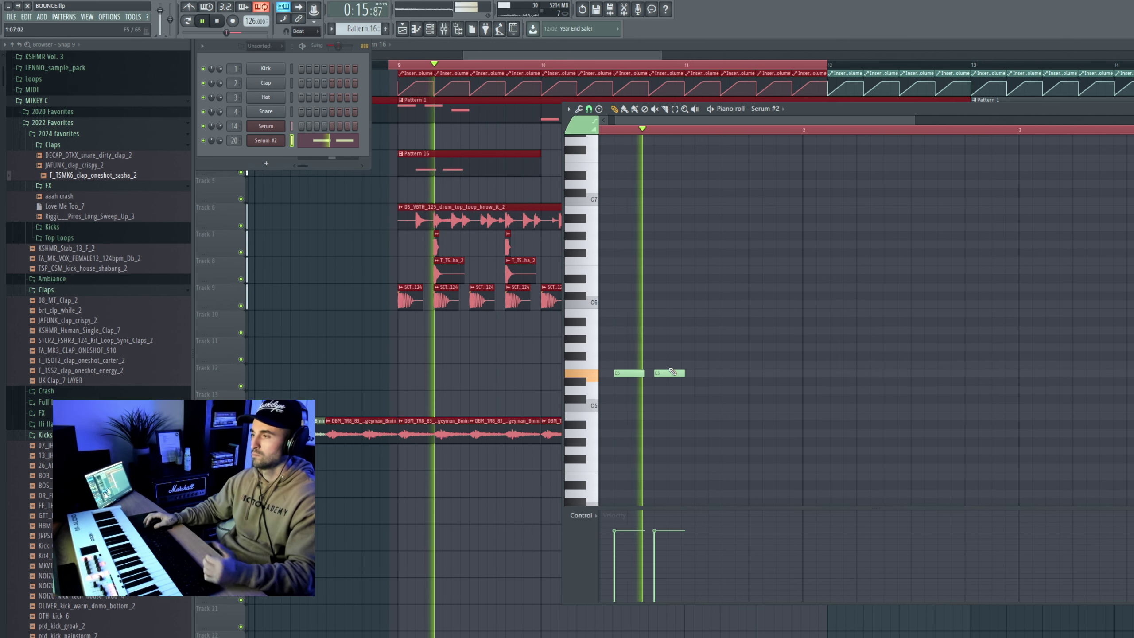
Duplicate the two-note E5 figure across Pattern 16 so that bars 1 and 2 each hold four notes
{"action": "left_click_drag", "start_coordinate": [658, 373], "coordinate": [617, 355]}
{"action": "scroll", "coordinate": [776, 386], "scroll_direction": "up", "scroll_amount": 2}
{"action": "scroll", "coordinate": [776, 386], "scroll_direction": "down", "scroll_amount": 2}
{"action": "key", "text": "ctrl+b"}
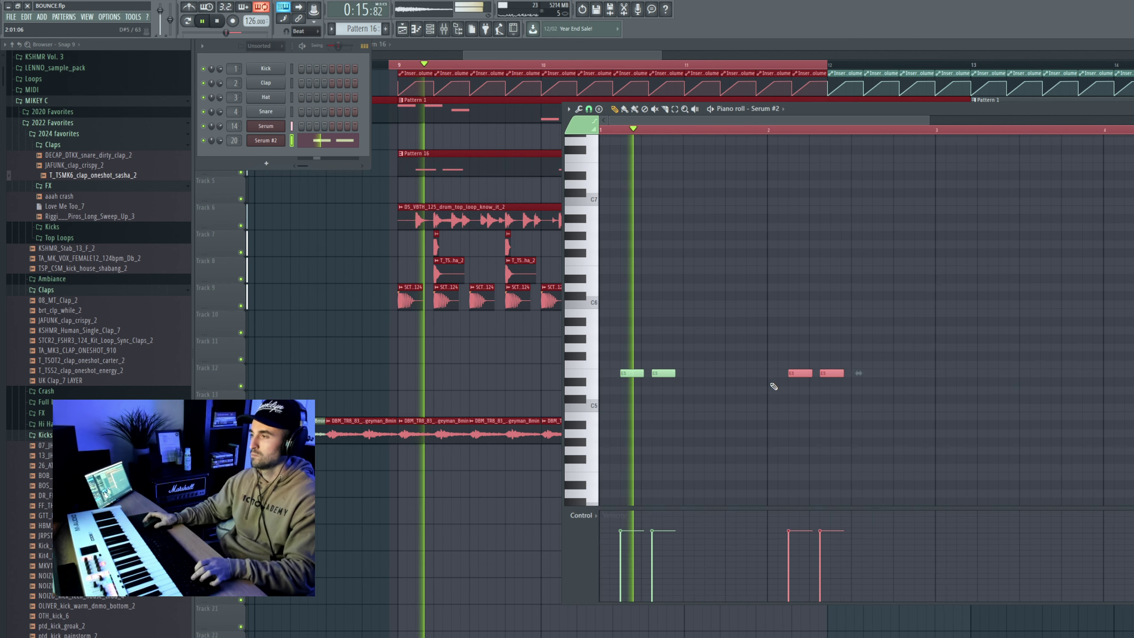
{"action": "left_click_drag", "start_coordinate": [878, 421], "coordinate": [601, 328]}
{"action": "scroll", "coordinate": [739, 377], "scroll_direction": "up", "scroll_amount": 3}
{"action": "scroll", "coordinate": [740, 377], "scroll_direction": "down", "scroll_amount": 3}
{"action": "key", "text": "ctrl+b"}
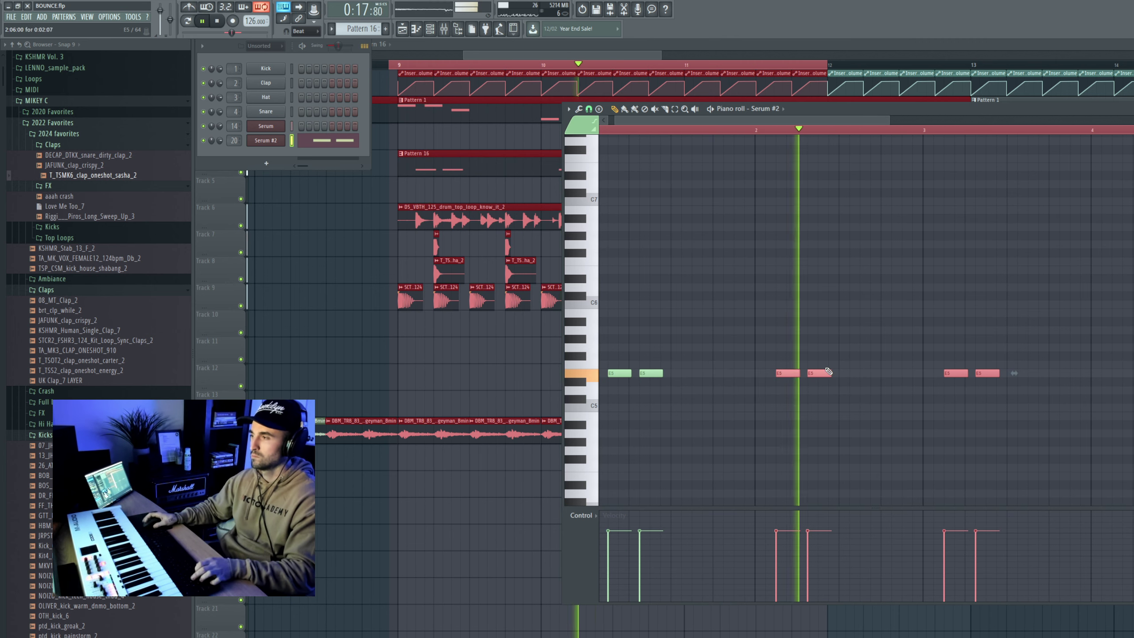
{"action": "left_click_drag", "start_coordinate": [948, 373], "coordinate": [851, 371]}
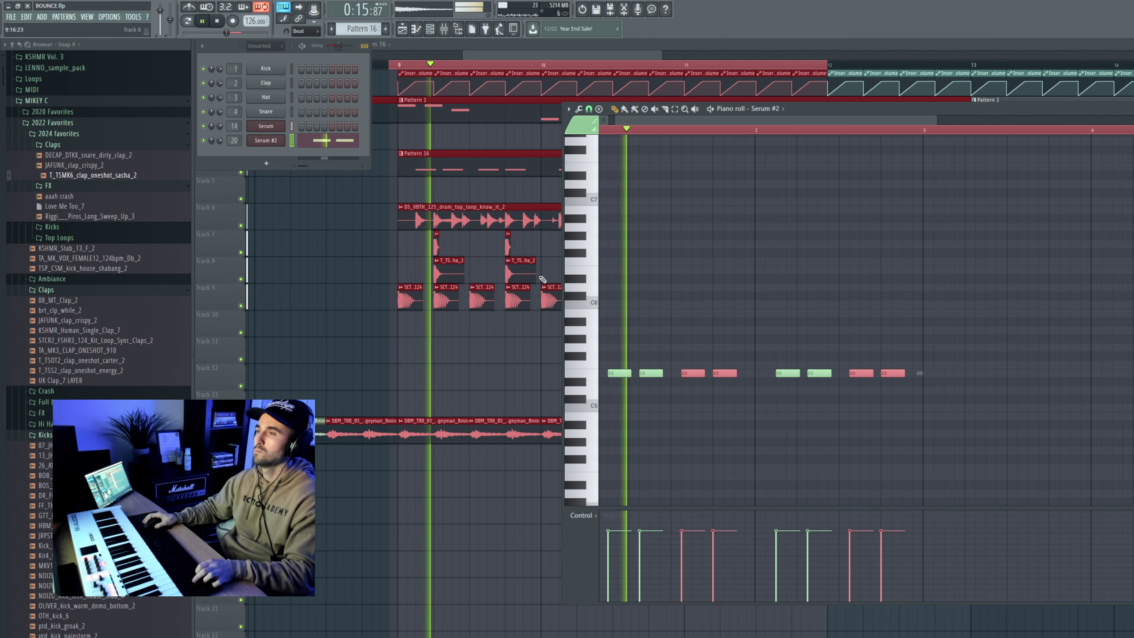
Return to the playlist and mute the orchestra chop clips from bar 9 onward, then restart playback
{"action": "scroll", "coordinate": [523, 264], "scroll_direction": "down", "scroll_amount": 2}
{"action": "left_click", "coordinate": [439, 249], "text": "ctrl"}
{"action": "key", "text": "F9"}
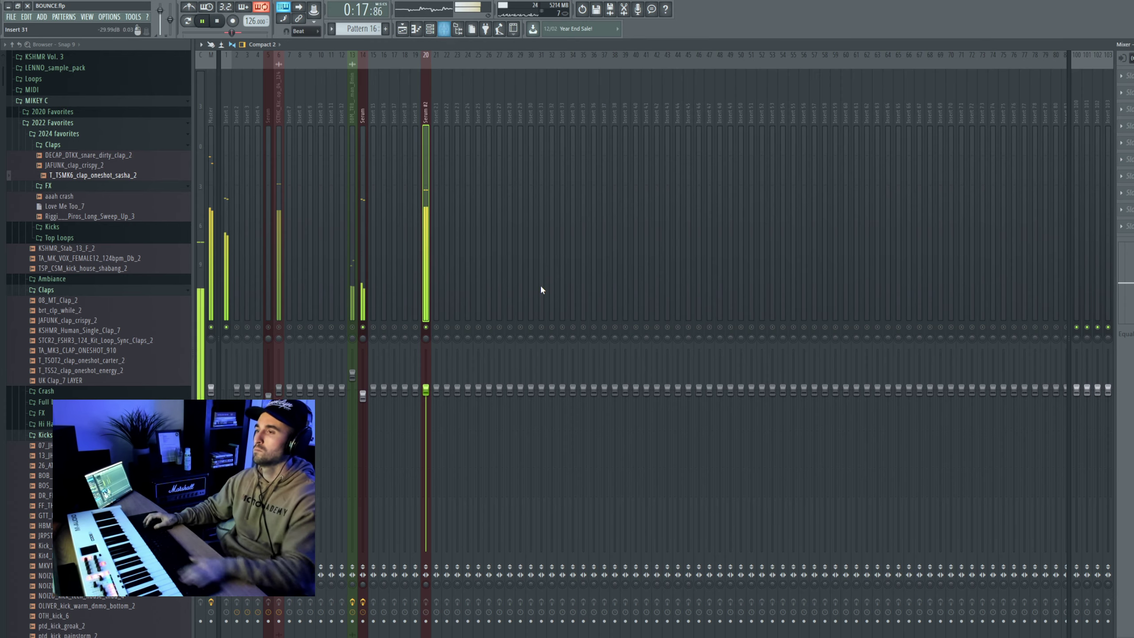
{"action": "key", "text": "F9"}
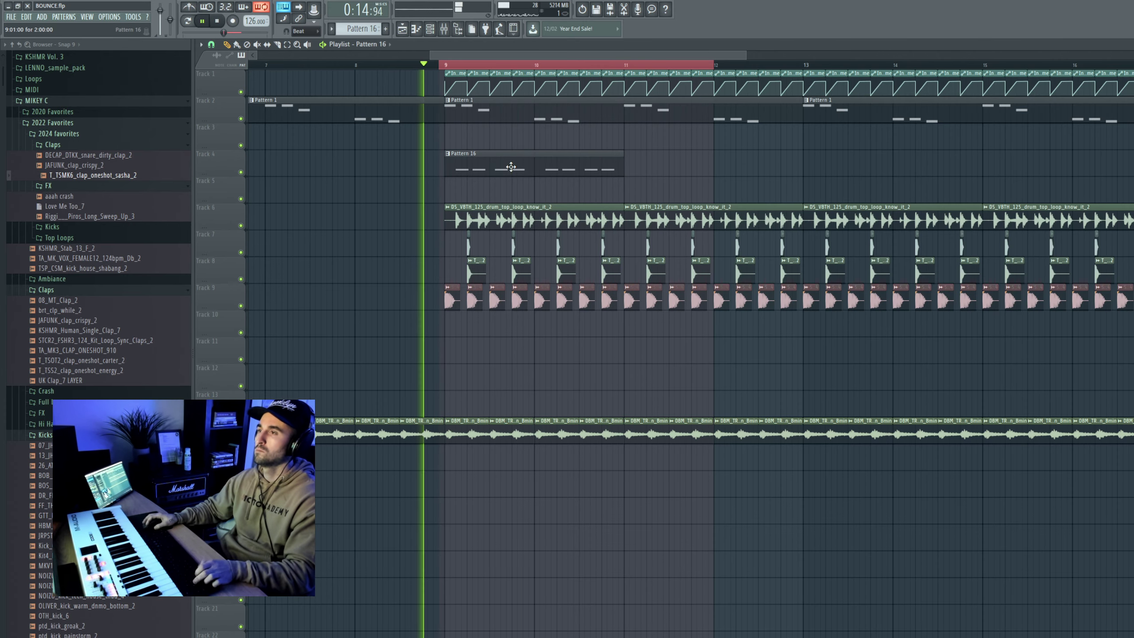
{"action": "mouse_move", "coordinate": [555, 437]}
{"action": "left_mouse_down"}
{"action": "mouse_move", "coordinate": [1099, 436]}
{"action": "mouse_move", "coordinate": [923, 423]}
{"action": "mouse_move", "coordinate": [469, 424]}
{"action": "left_mouse_up"}
{"action": "key", "text": "space"}
{"action": "key", "text": "space"}
Replace the last two notes in bar 2 of Pattern 16 with three shorter E5 notes, the last near the bar's end
{"action": "double_click", "coordinate": [552, 160]}
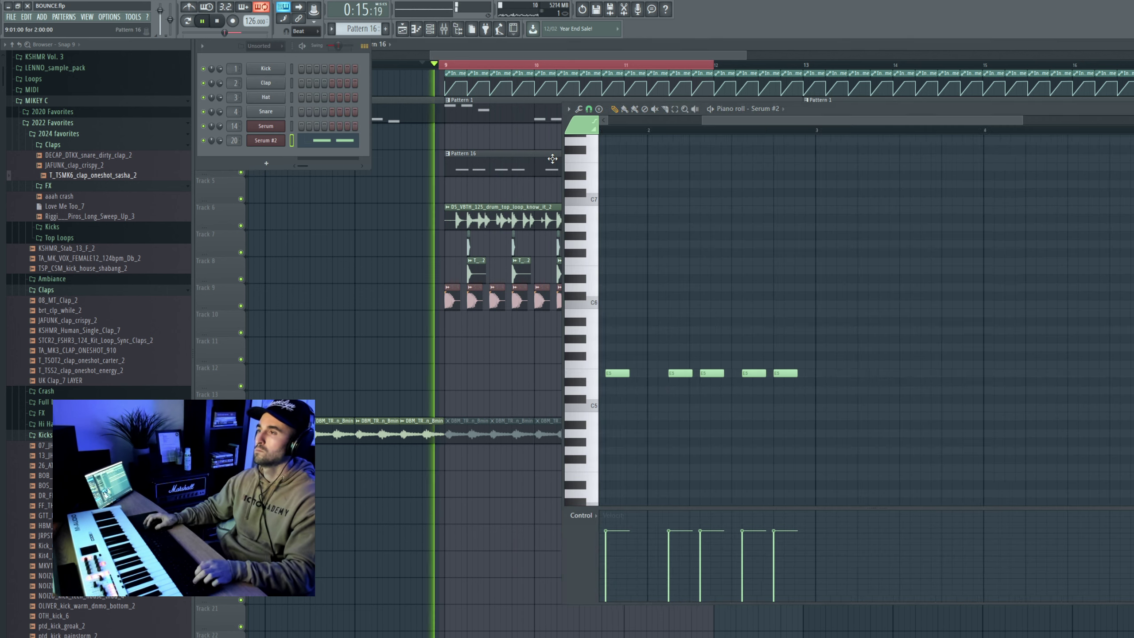
{"action": "scroll", "coordinate": [724, 370], "scroll_direction": "down", "scroll_amount": 2}
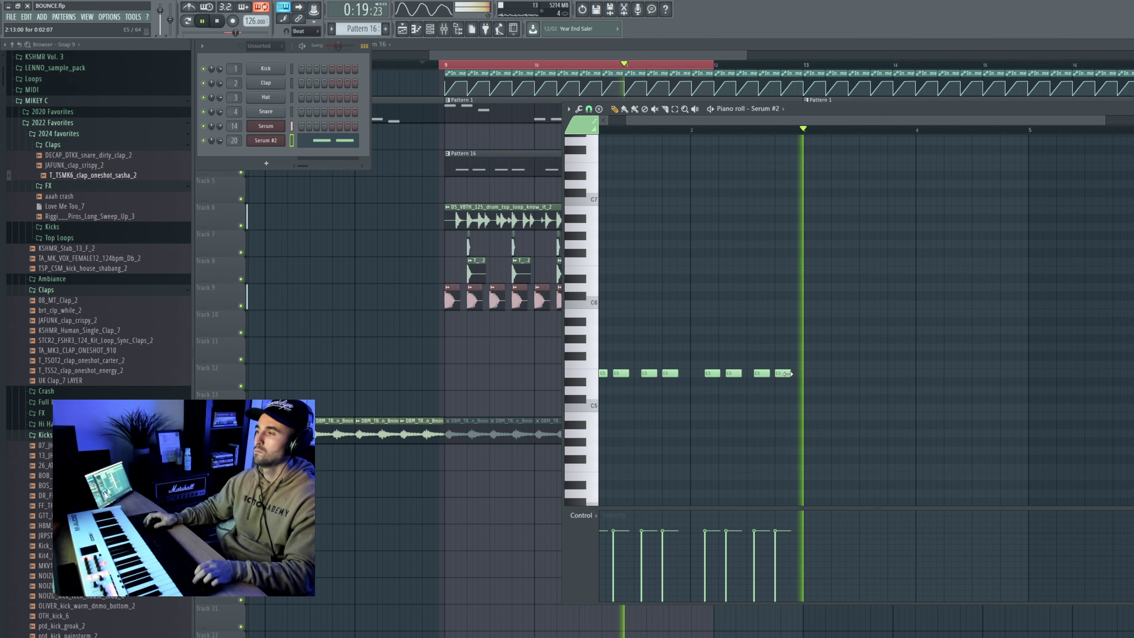
{"action": "key", "text": "space"}
{"action": "key", "text": "space"}
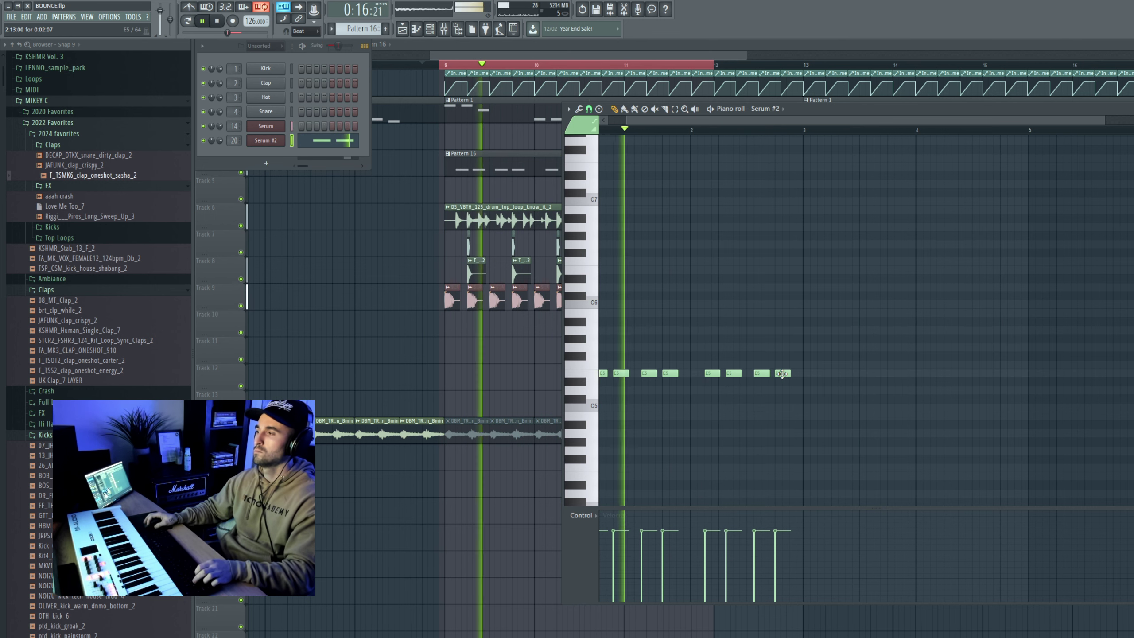
{"action": "mouse_move", "coordinate": [785, 373]}
{"action": "left_mouse_down"}
{"action": "mouse_move", "coordinate": [762, 374]}
{"action": "mouse_move", "coordinate": [776, 373]}
{"action": "left_mouse_up"}
{"action": "key", "text": "space"}
{"action": "key", "text": "space"}
{"action": "left_click", "coordinate": [766, 374], "text": "ctrl"}
{"action": "left_click", "coordinate": [749, 132]}
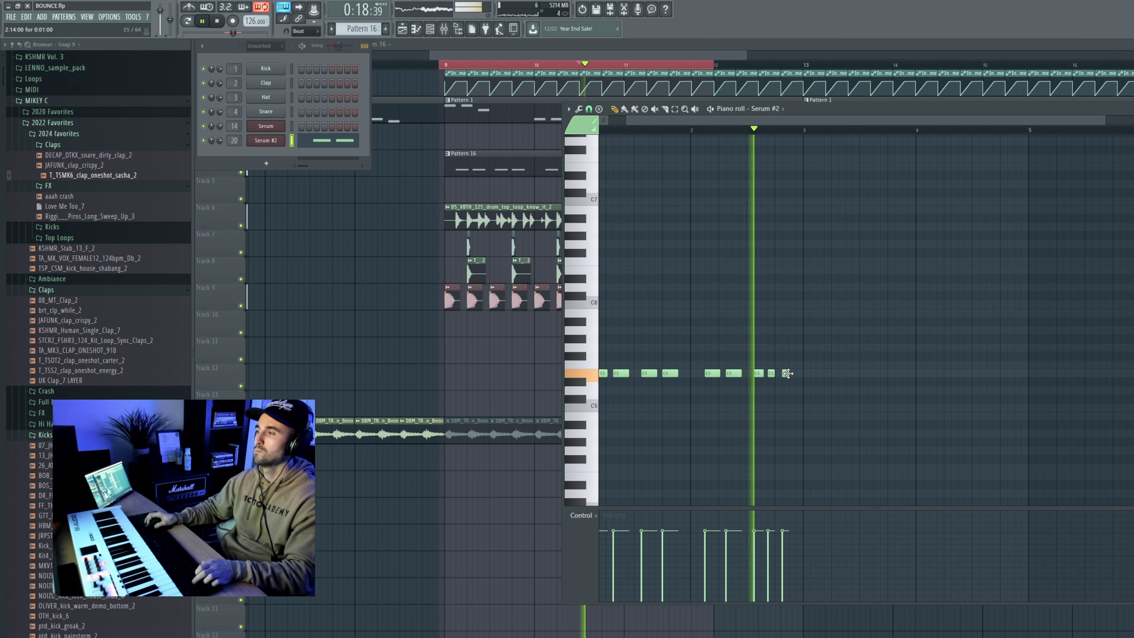
{"action": "left_click", "coordinate": [791, 373]}
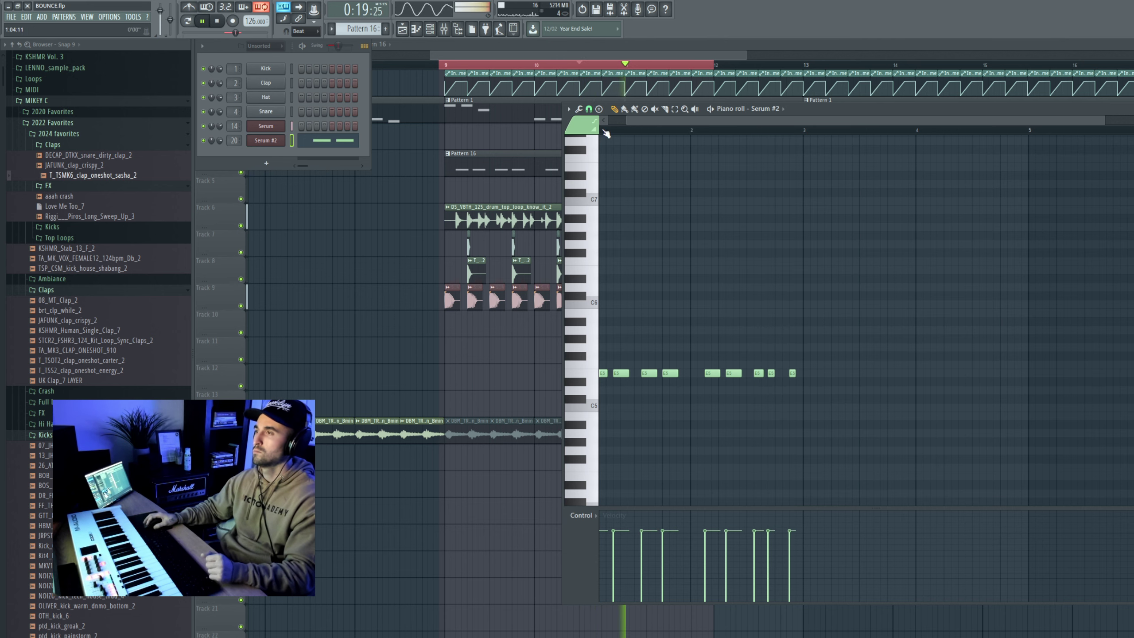
Mute the Pattern 1 melody clip starting at bar 9 and the one before it, playing from bar 9
{"action": "left_click_drag", "start_coordinate": [493, 55], "coordinate": [481, 55]}
{"action": "left_click", "coordinate": [439, 65]}
{"action": "right_click", "coordinate": [492, 114], "text": "alt"}
{"action": "right_click", "coordinate": [440, 115], "text": "alt"}
{"action": "scroll", "coordinate": [451, 127], "scroll_direction": "down", "scroll_amount": 1}
{"action": "scroll", "coordinate": [634, 137], "scroll_direction": "up", "scroll_amount": 5}
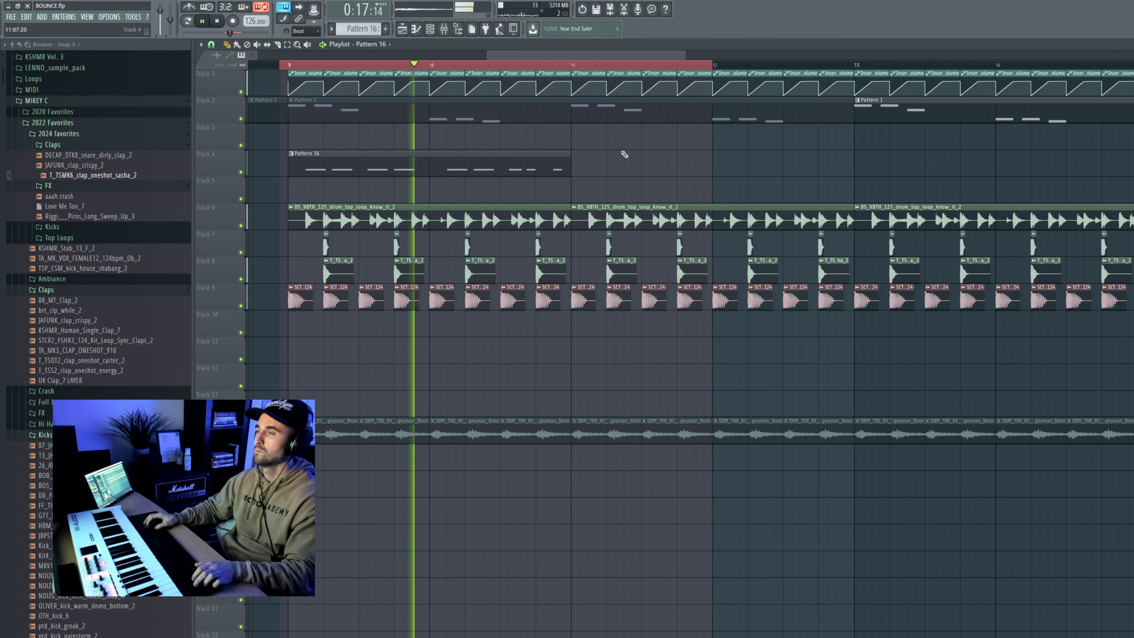
Place a second Pattern 16 clip on Track 4 at bar 11 and extend the loop selection to bars 9 through 12
{"action": "left_click", "coordinate": [574, 159]}
{"action": "scroll", "coordinate": [575, 160], "scroll_direction": "down", "scroll_amount": 6}
{"action": "scroll", "coordinate": [675, 144], "scroll_direction": "up", "scroll_amount": 5}
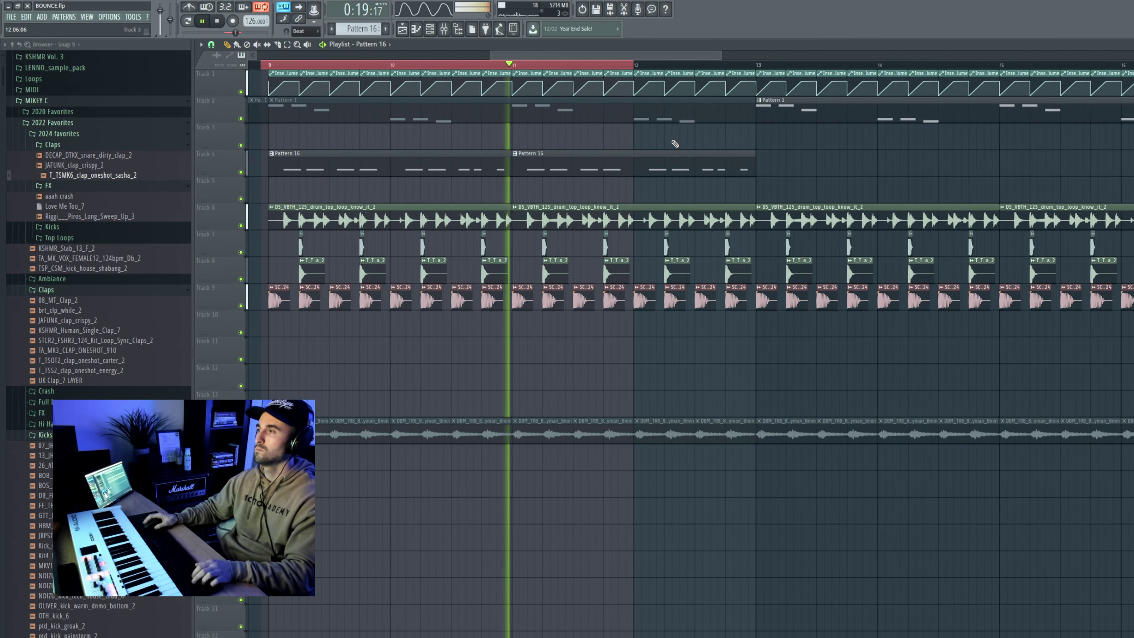
{"action": "scroll", "coordinate": [670, 144], "scroll_direction": "down", "scroll_amount": 1}
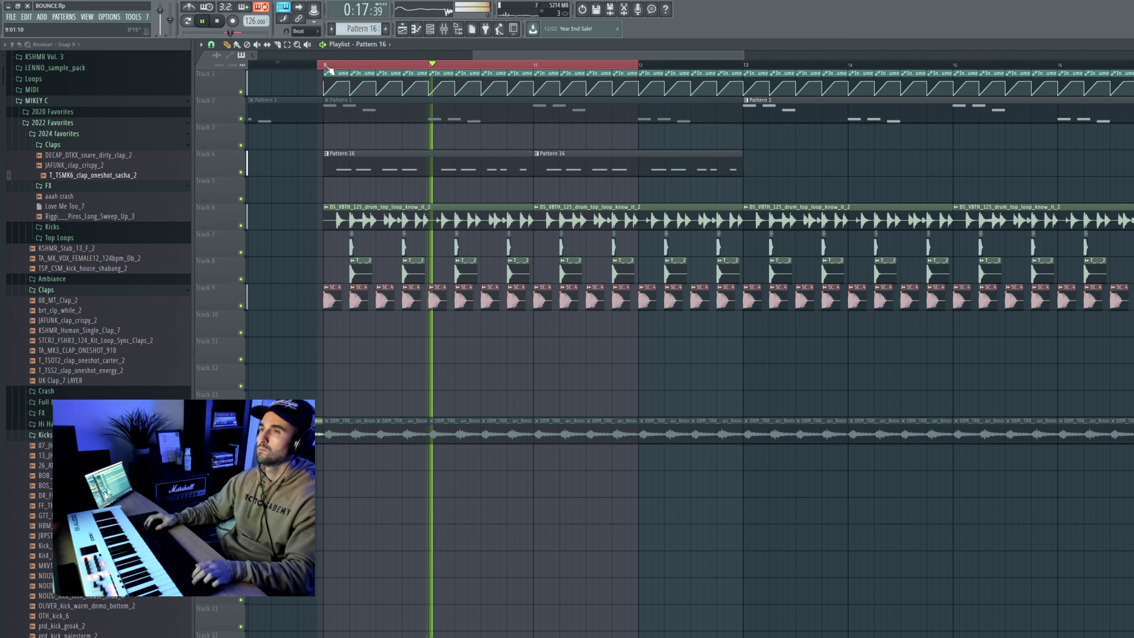
{"action": "left_click_drag", "start_coordinate": [739, 65], "coordinate": [323, 65]}
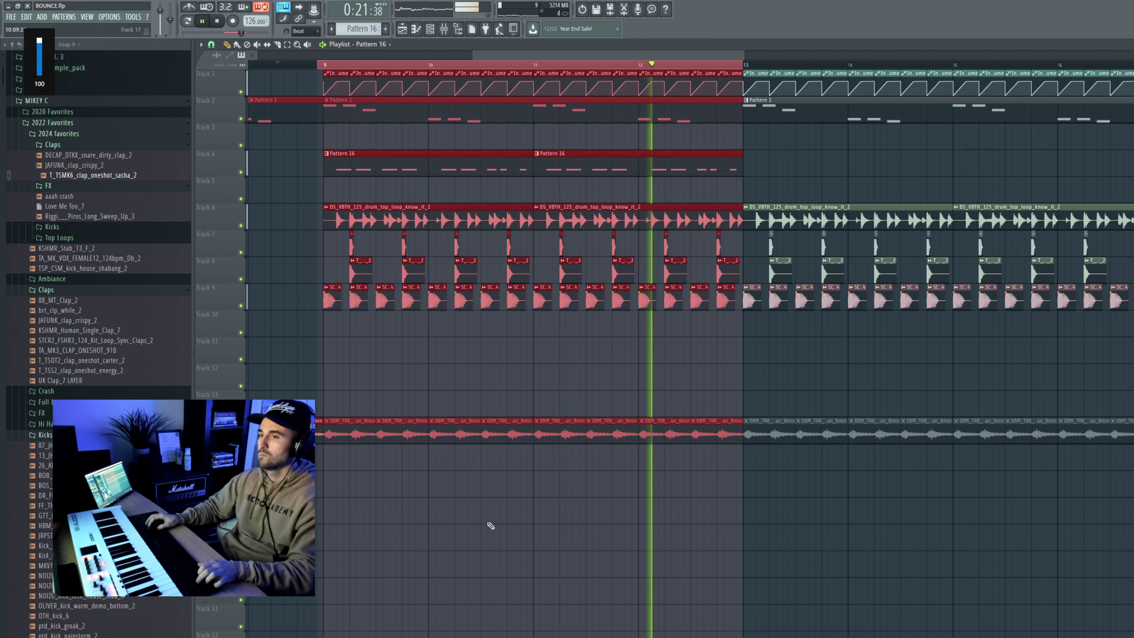
{"action": "scroll", "coordinate": [460, 461], "scroll_direction": "down", "scroll_amount": 2}
{"action": "scroll", "coordinate": [460, 461], "scroll_direction": "down", "scroll_amount": 4}
{"action": "key", "text": "ctrl+x"}
{"action": "scroll", "coordinate": [635, 469], "scroll_direction": "up", "scroll_amount": 3}
{"action": "key", "text": "ctrl+z"}
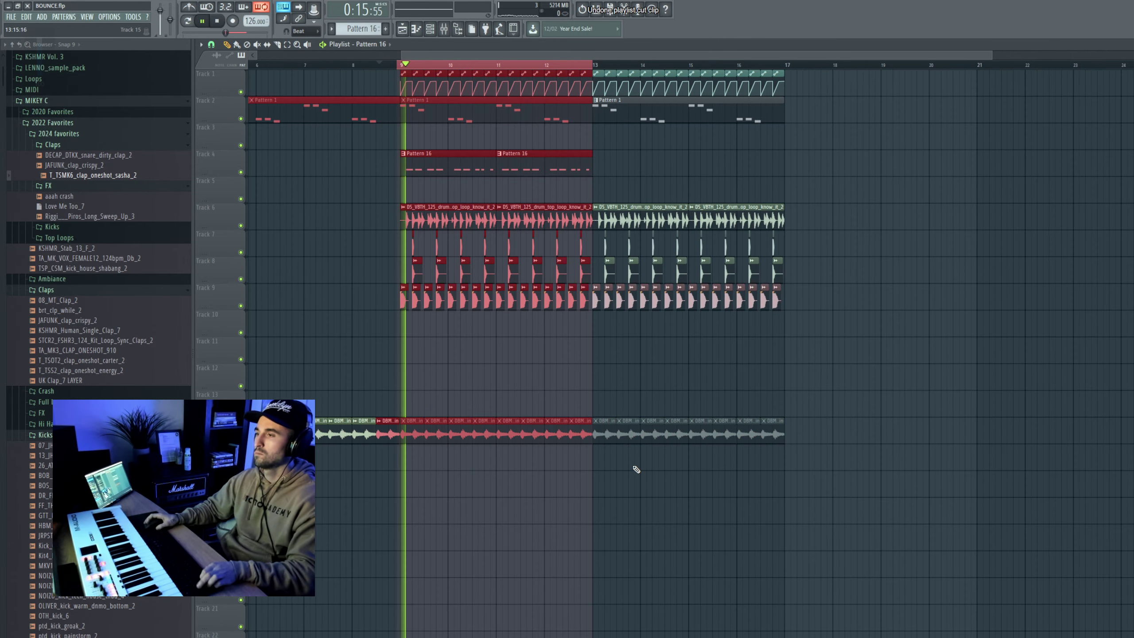
Clear the selection and remove all the muted orchestra chop clips from bar 9 onward
{"action": "scroll", "coordinate": [637, 456], "scroll_direction": "down", "scroll_amount": 1}
{"action": "scroll", "coordinate": [638, 455], "scroll_direction": "down", "scroll_amount": 2}
{"action": "left_click", "coordinate": [661, 450], "text": "ctrl"}
{"action": "left_click_drag", "start_coordinate": [830, 392], "coordinate": [405, 582]}
{"action": "key", "text": "ctrl+x"}
{"action": "scroll", "coordinate": [543, 461], "scroll_direction": "up", "scroll_amount": 7}
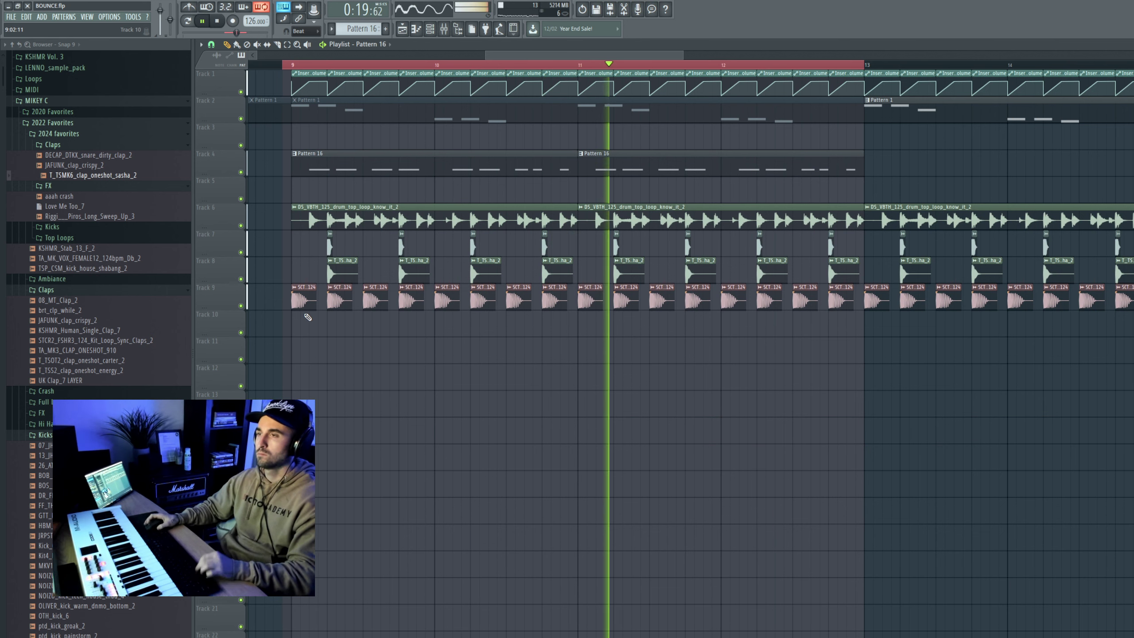
Switch to Splice, clear the choir tag and the B key filter, and filter the samples by key E
{"action": "left_click", "coordinate": [402, 637]}
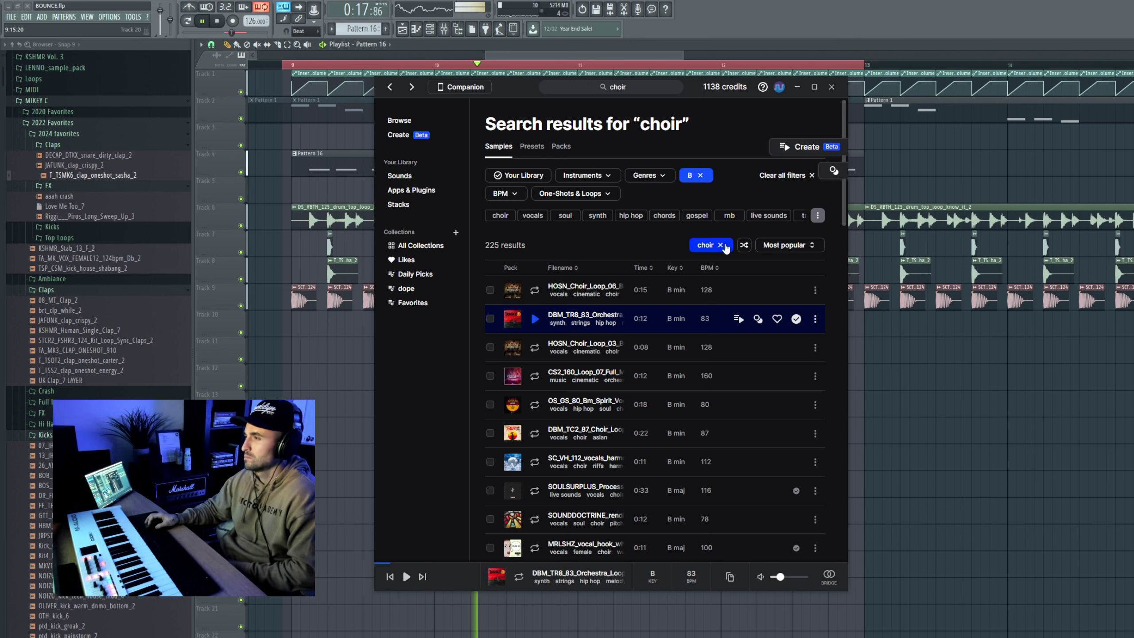
{"action": "left_click", "coordinate": [700, 176]}
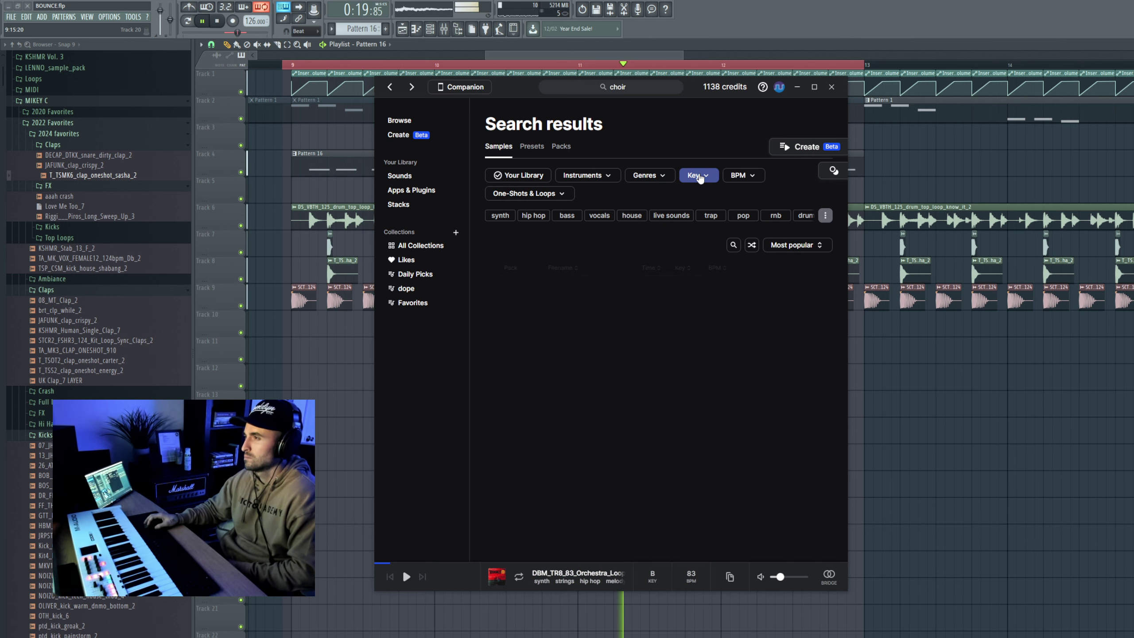
{"action": "left_click", "coordinate": [697, 176]}
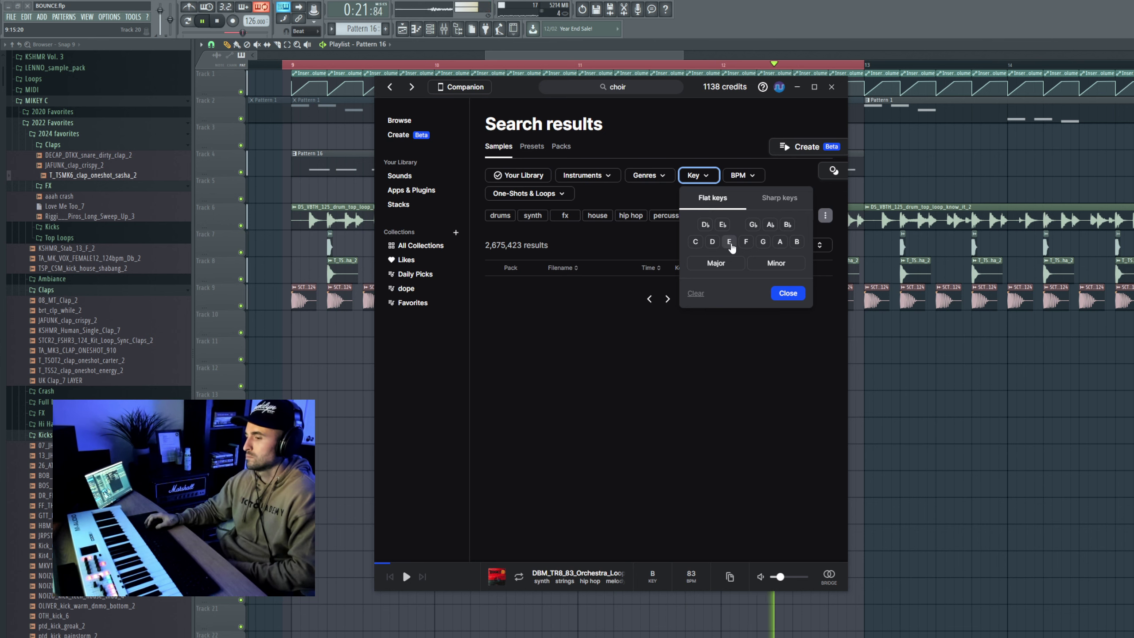
{"action": "left_click", "coordinate": [730, 242]}
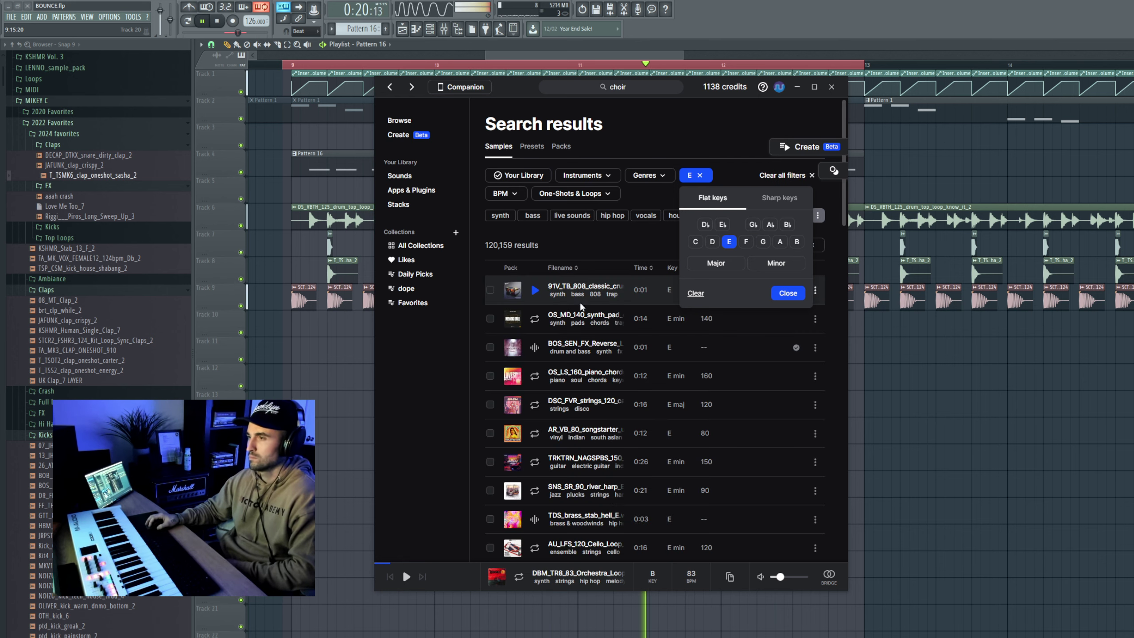
Audition the first E-key results and place the BOS_SEN_FX_Reverse_Loop sample on Track 13 just before bar 9
{"action": "left_click", "coordinate": [582, 309]}
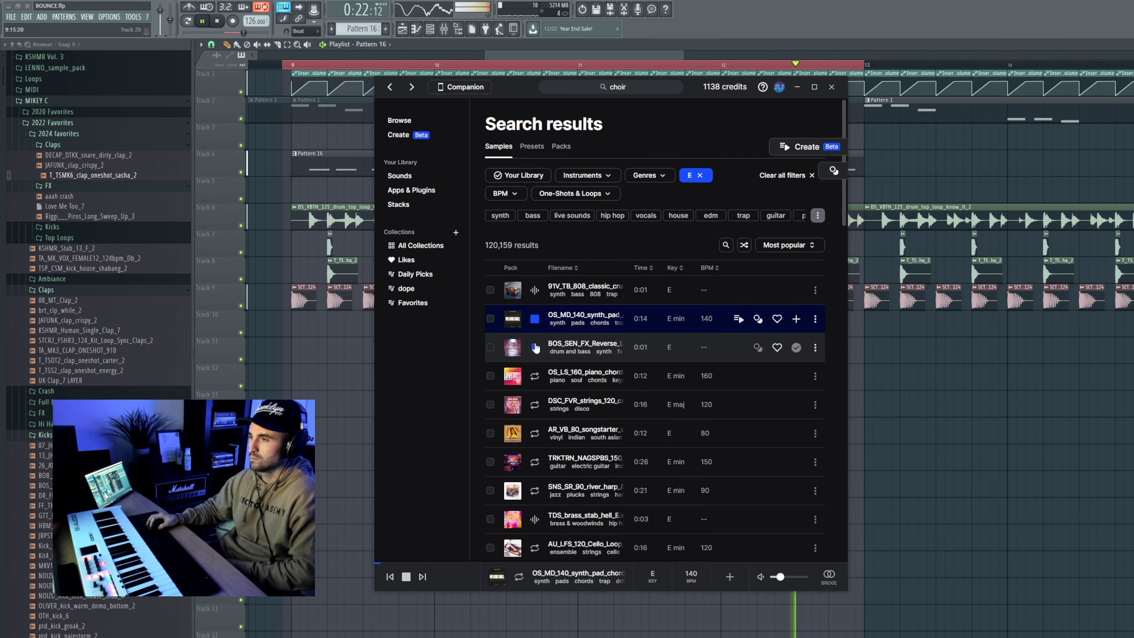
{"action": "left_click", "coordinate": [536, 348]}
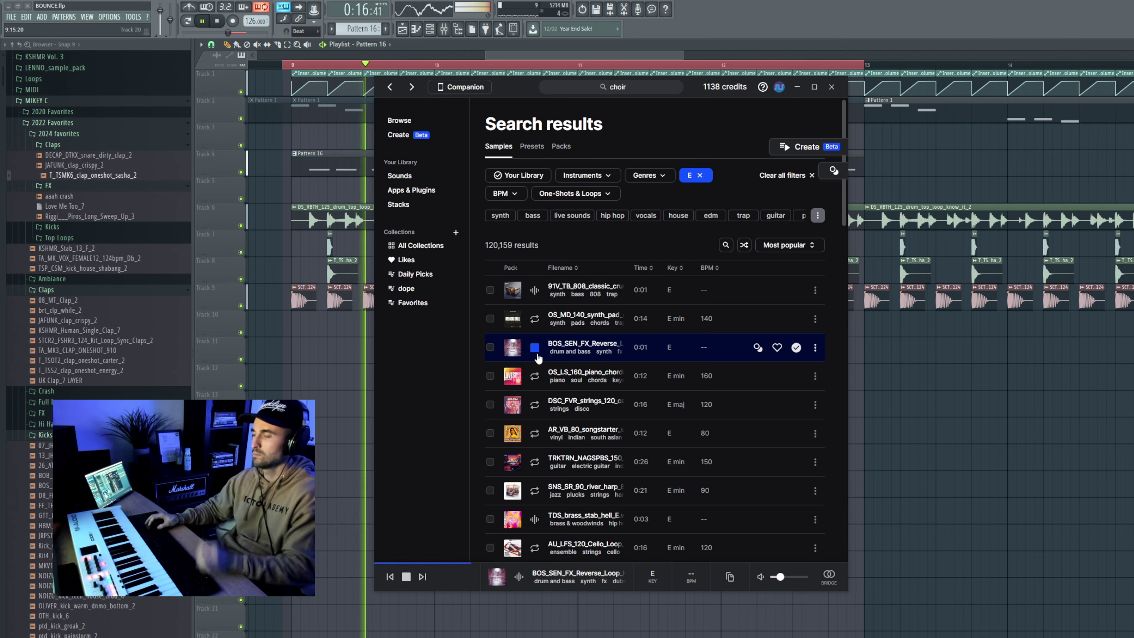
{"action": "left_click", "coordinate": [536, 348]}
{"action": "left_click_drag", "start_coordinate": [280, 397], "coordinate": [280, 399]}
{"action": "key", "text": "space"}
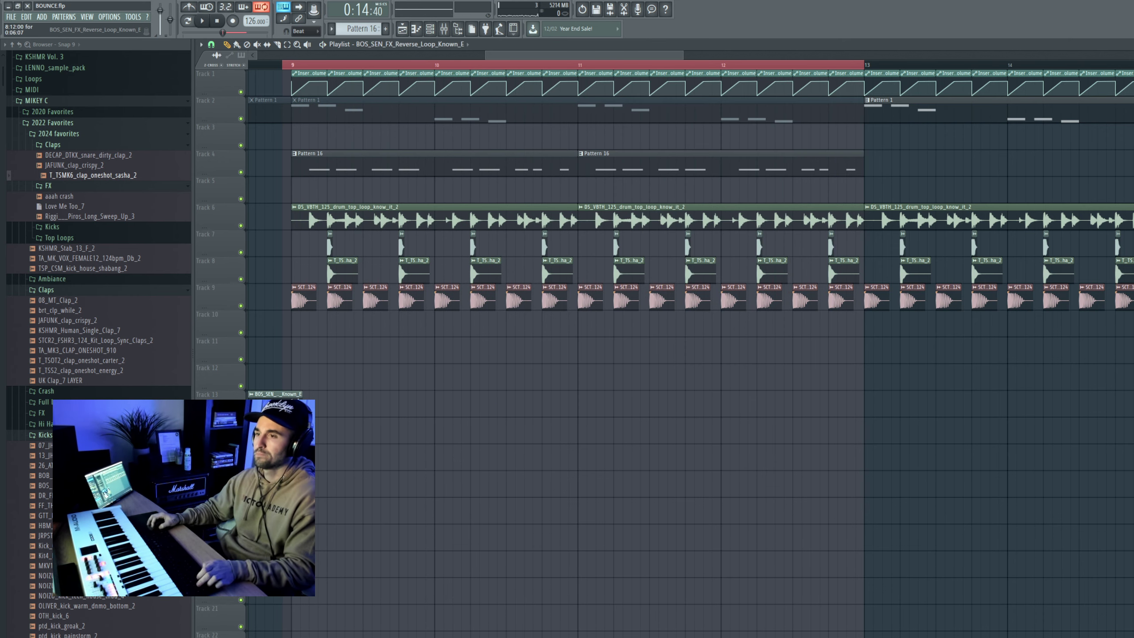
Clear the loop selection, trim the reverse clip to end at bar 9, and adjust its volume while playing the lead-in
{"action": "left_click", "coordinate": [261, 65]}
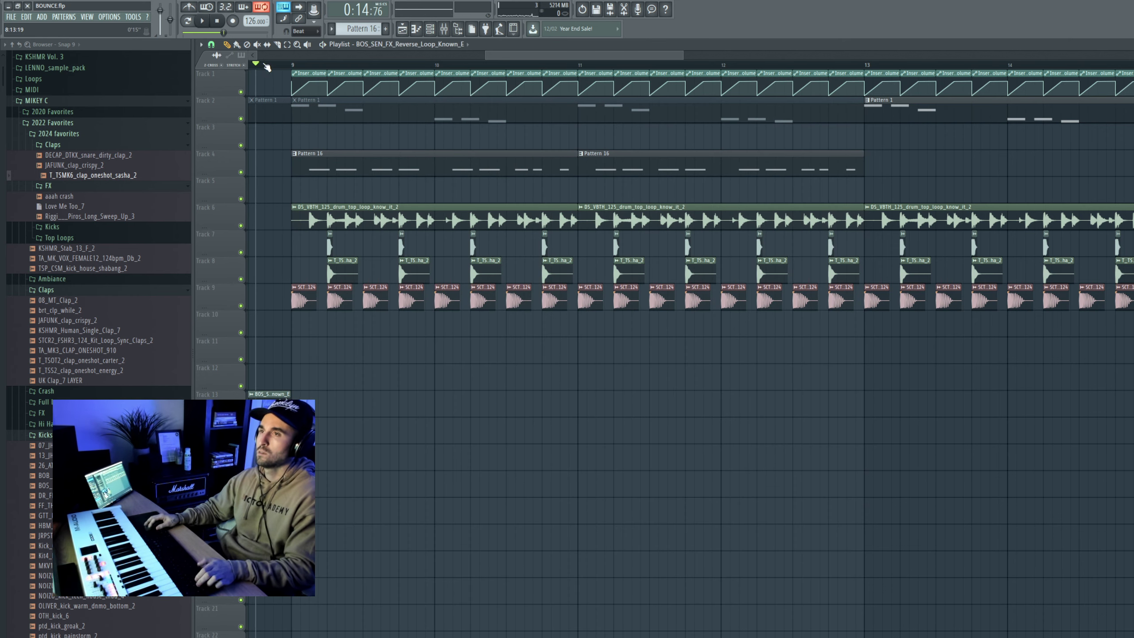
{"action": "key", "text": "space"}
{"action": "double_click", "coordinate": [272, 395]}
{"action": "key", "text": "space"}
{"action": "key", "text": "space"}
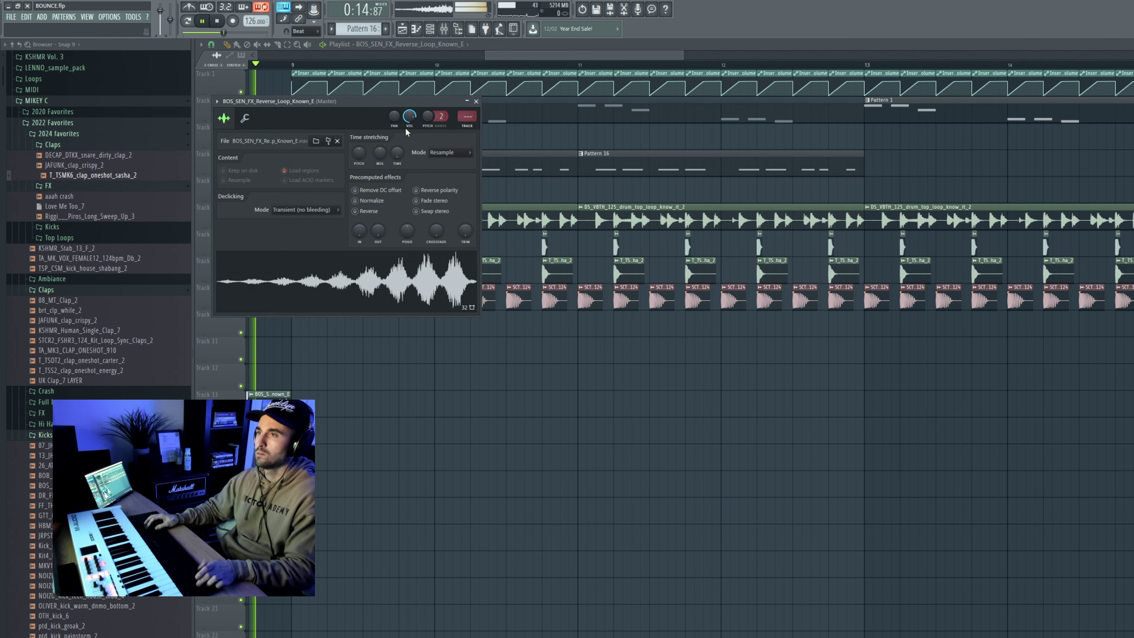
{"action": "key", "text": "space"}
{"action": "right_click", "coordinate": [409, 509]}
{"action": "key", "text": "space"}
{"action": "key", "text": "space"}
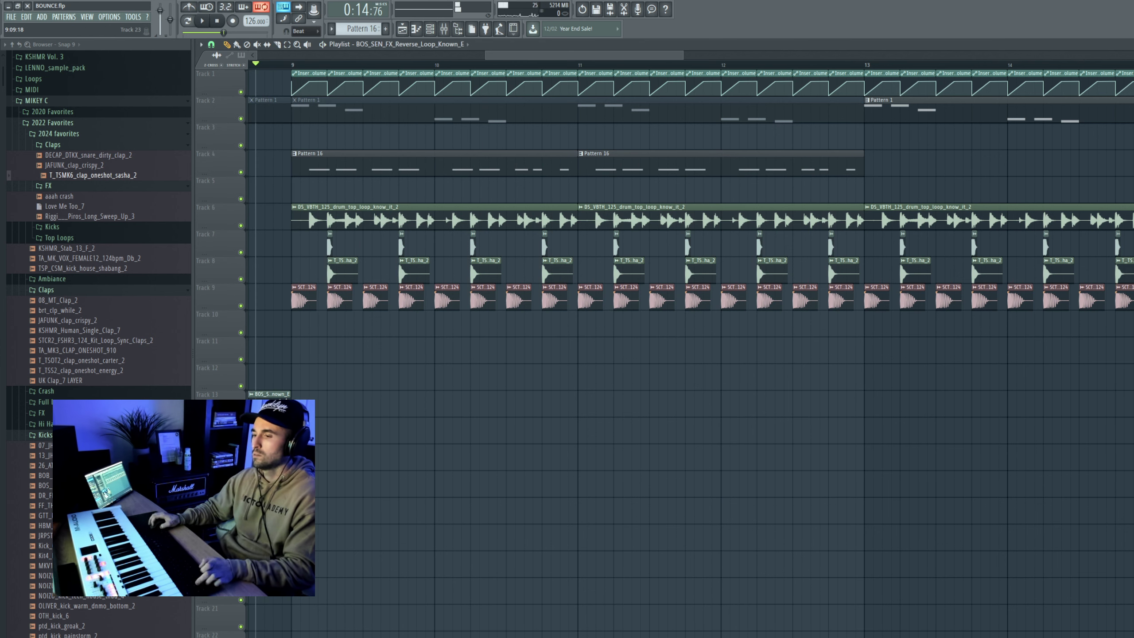
Switch to Splice and audition the E-key results one after another, down to the MAXIME_120 electric guitar loop
{"action": "left_click", "coordinate": [370, 637]}
{"action": "key", "text": "Down"}
{"action": "key", "text": "Down"}
{"action": "key", "text": "Down"}
{"action": "key", "text": "Down"}
{"action": "key", "text": "Down"}
{"action": "key", "text": "Down"}
{"action": "key", "text": "Down"}
{"action": "key", "text": "Down"}
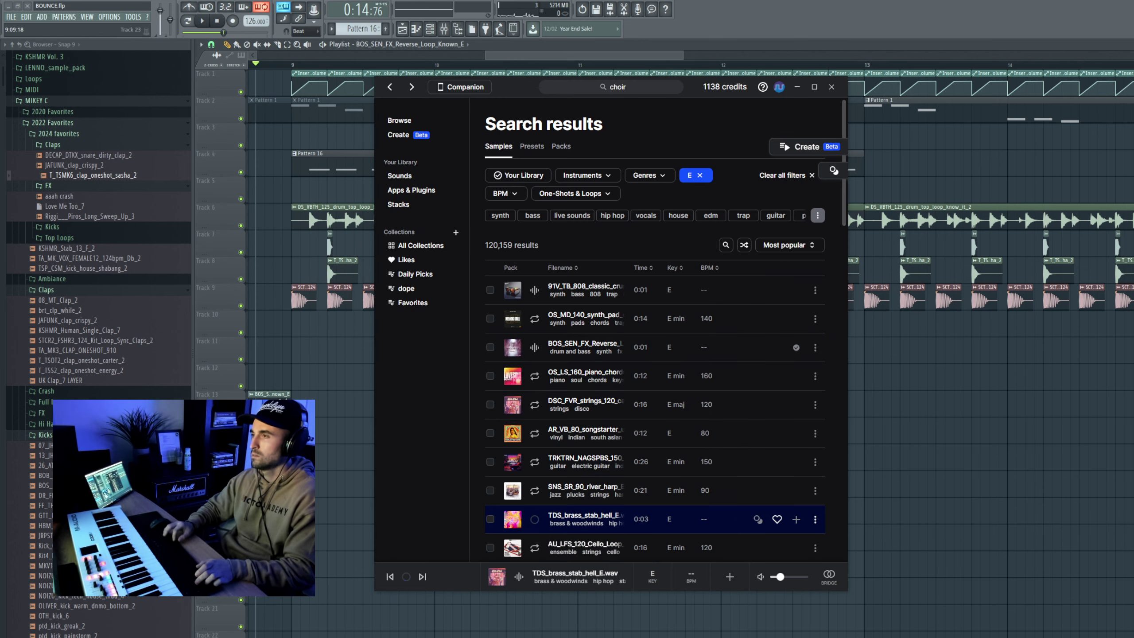
{"action": "key", "text": "Down"}
{"action": "key", "text": "Down"}
{"action": "key", "text": "Down"}
{"action": "key", "text": "Down"}
{"action": "key", "text": "Down"}
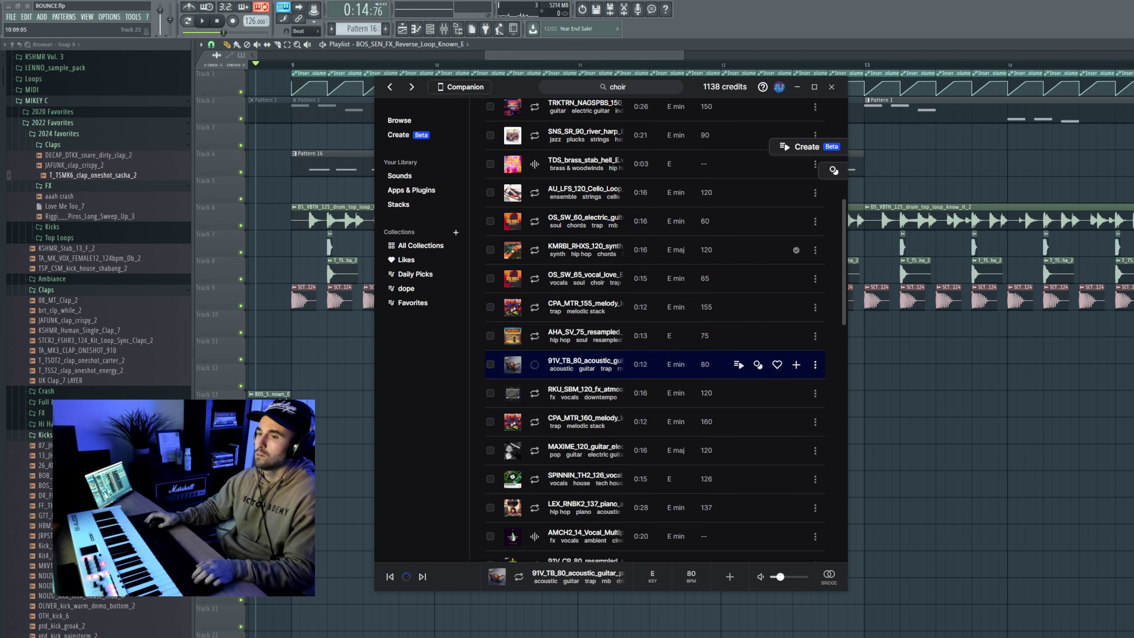
{"action": "left_click", "coordinate": [536, 450]}
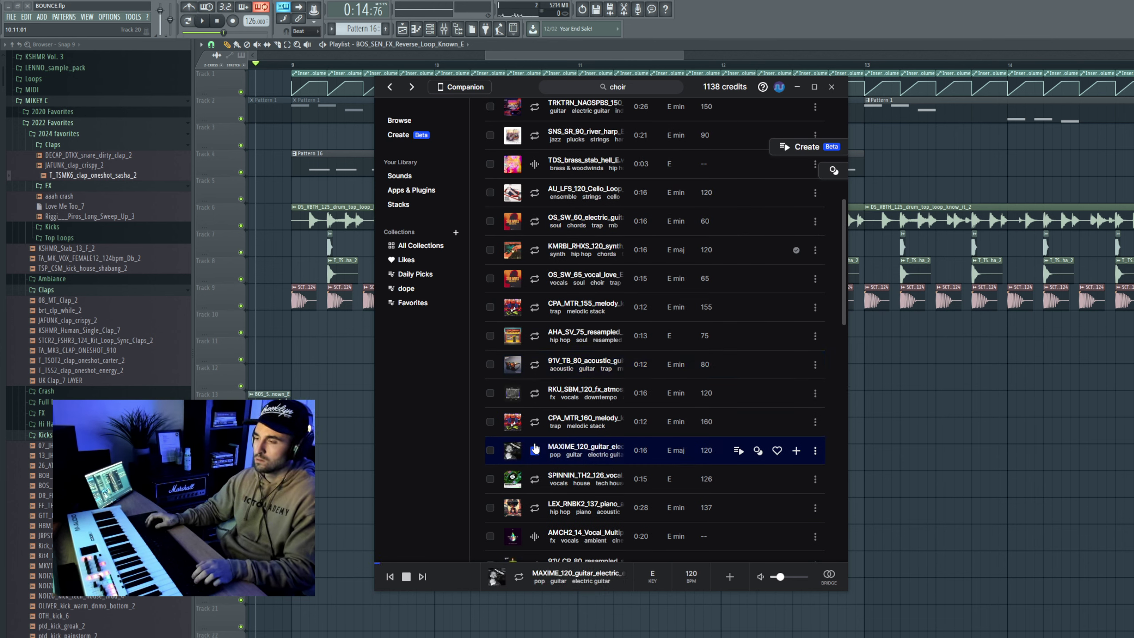
Preview the SPINNIN_TH2_126_vocal_pressure_E sample, add it to the library, and compare it with the neighbouring piano loop
{"action": "left_click", "coordinate": [535, 479]}
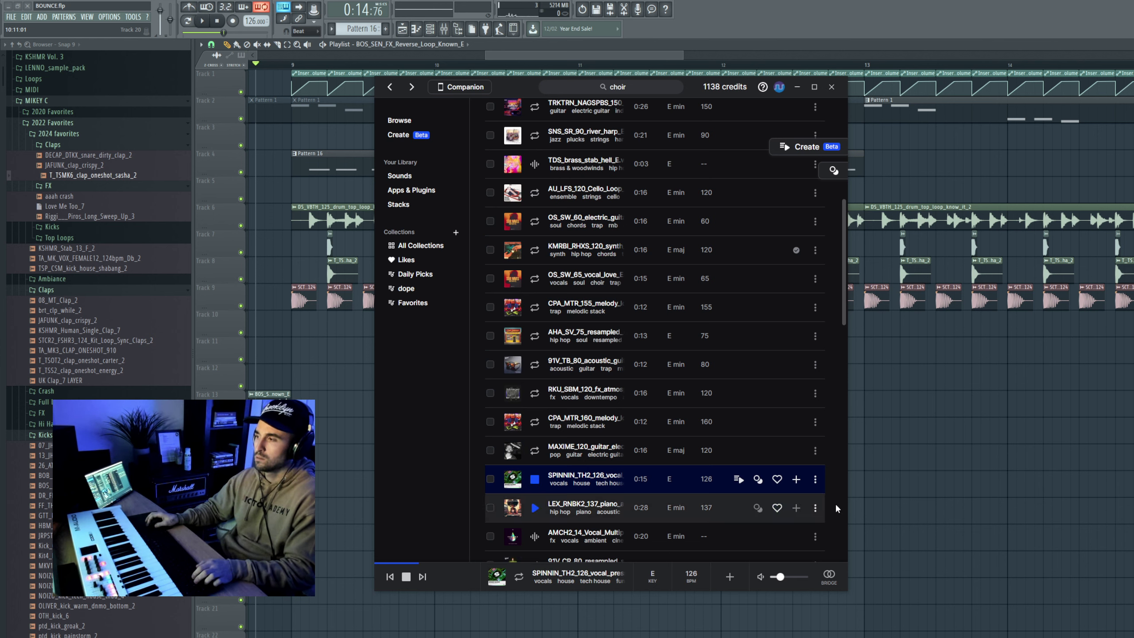
{"action": "left_click", "coordinate": [796, 479]}
{"action": "left_click", "coordinate": [535, 508]}
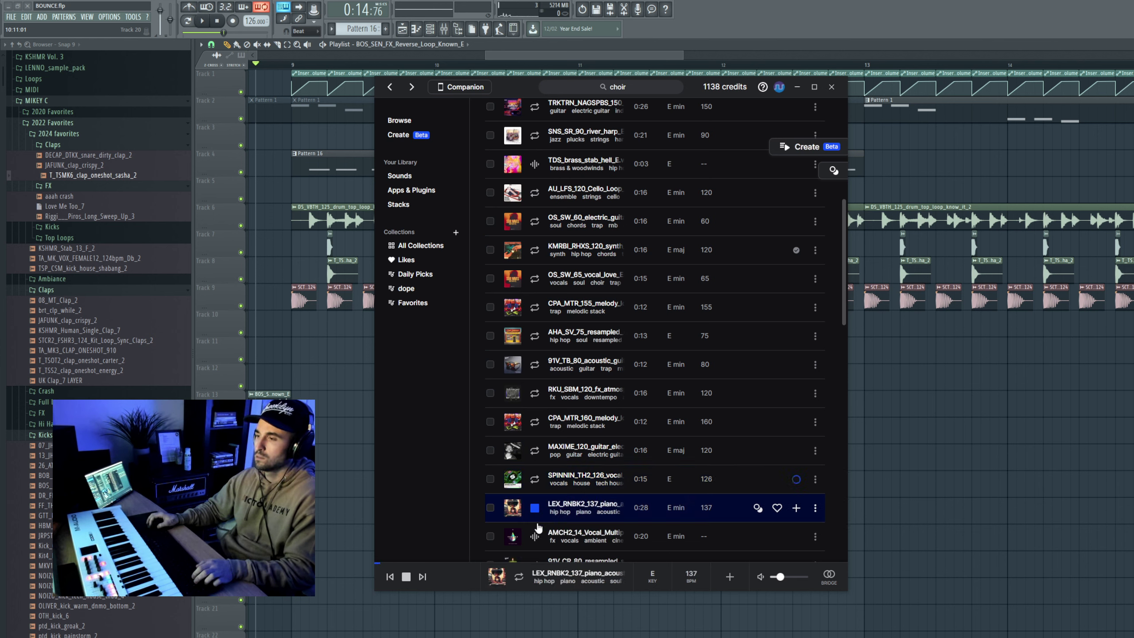
{"action": "scroll", "coordinate": [544, 465], "scroll_direction": "down", "scroll_amount": 1}
{"action": "scroll", "coordinate": [544, 463], "scroll_direction": "down", "scroll_amount": 4}
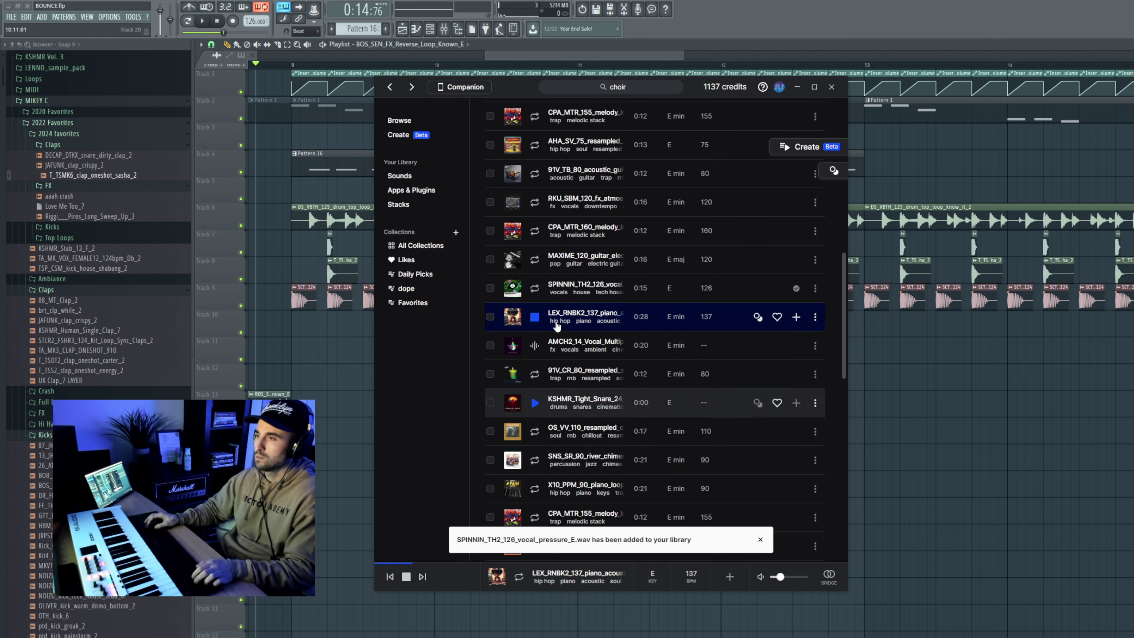
{"action": "left_click", "coordinate": [535, 288]}
{"action": "scroll", "coordinate": [804, 178], "scroll_direction": "up", "scroll_amount": 10}
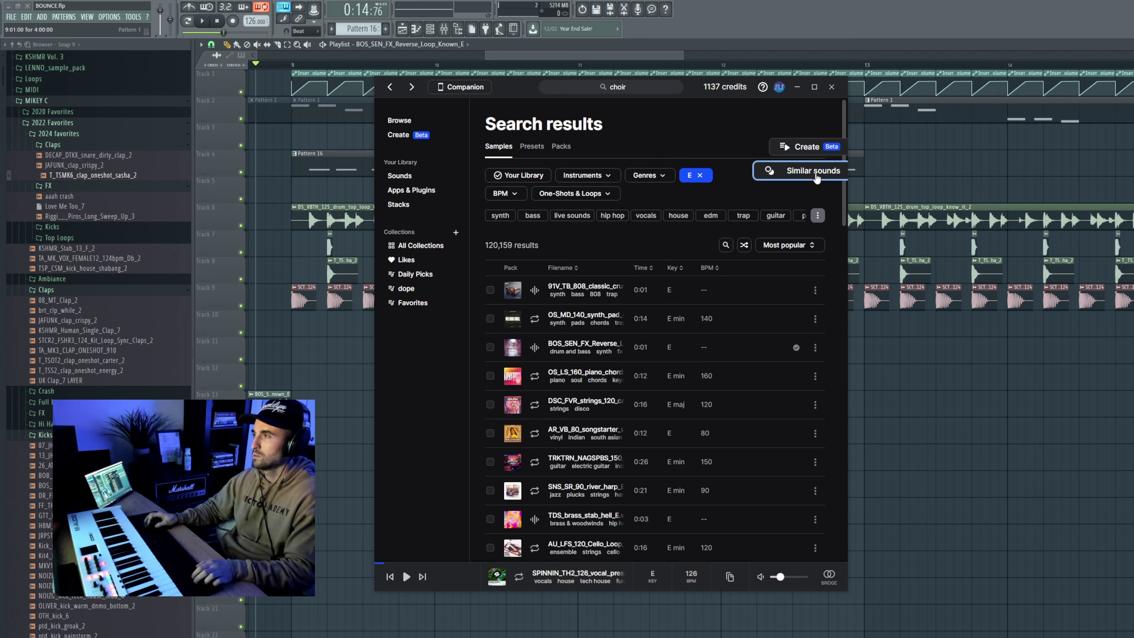
Show sounds similar to the SPINNIN vocal and add the ukh_vocal_122_zicky_E, FL_SOUL_Celesta, PMDP2_Vocal_124_Hey and Kit5_Background_Vocals samples to the library
{"action": "left_click", "coordinate": [816, 178]}
{"action": "scroll", "coordinate": [580, 357], "scroll_direction": "down", "scroll_amount": 8}
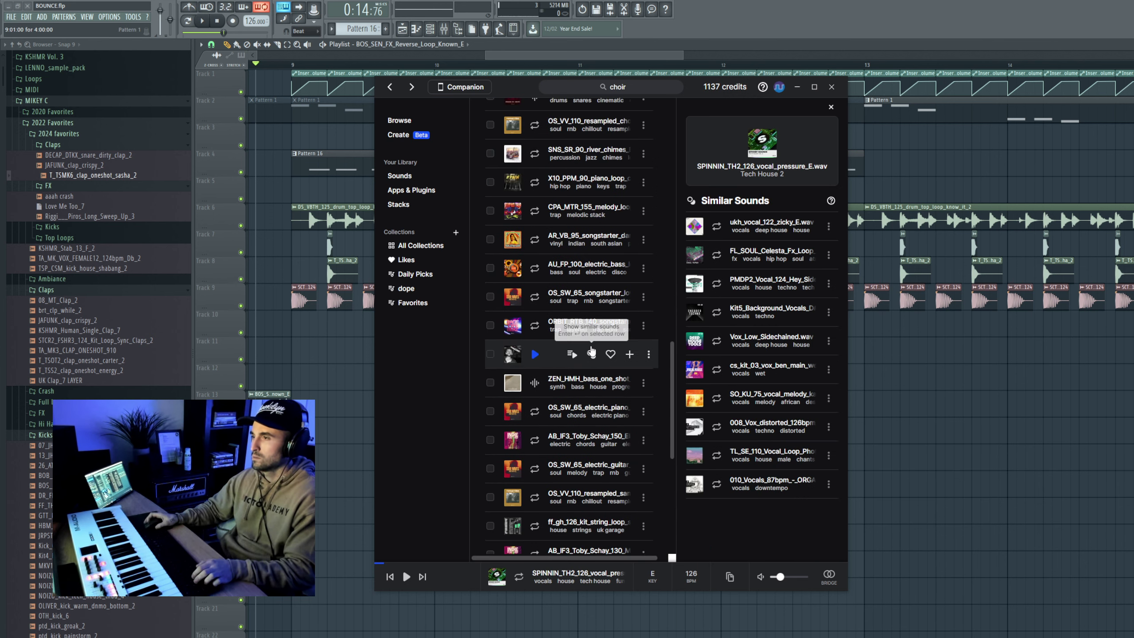
{"action": "scroll", "coordinate": [592, 352], "scroll_direction": "up", "scroll_amount": 5}
{"action": "left_click", "coordinate": [716, 227]}
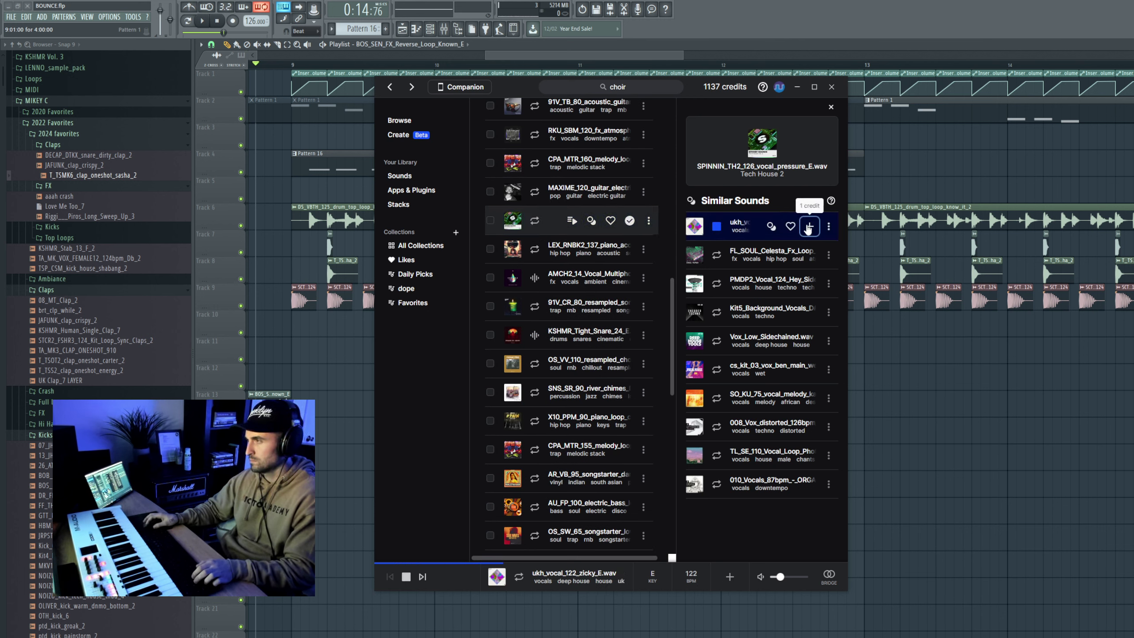
{"action": "left_click", "coordinate": [717, 259]}
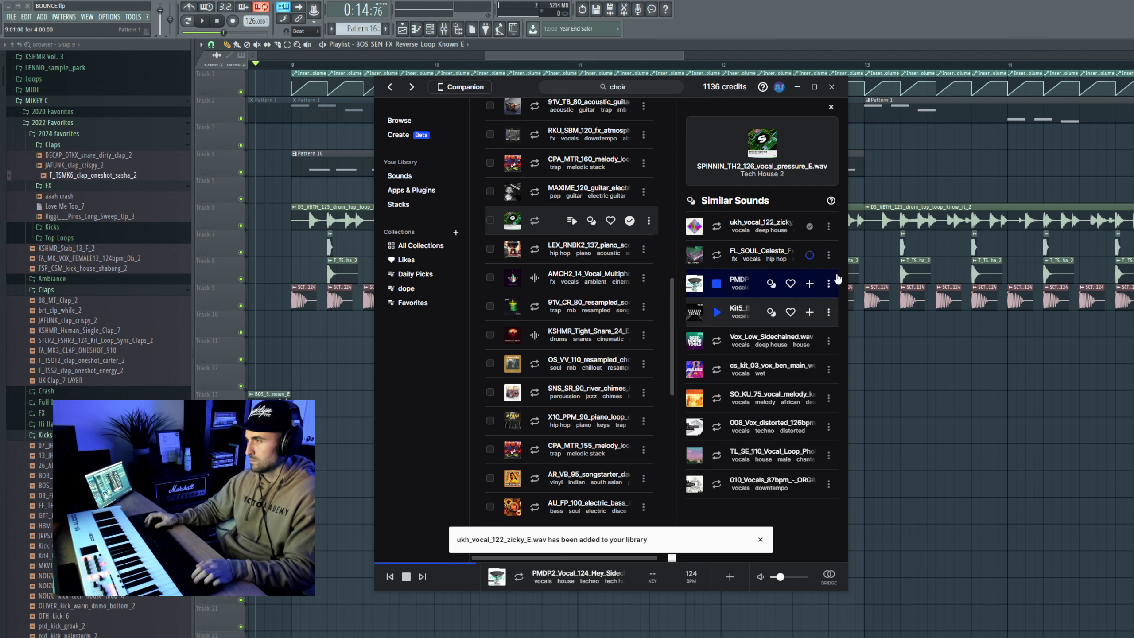
{"action": "left_click", "coordinate": [731, 325]}
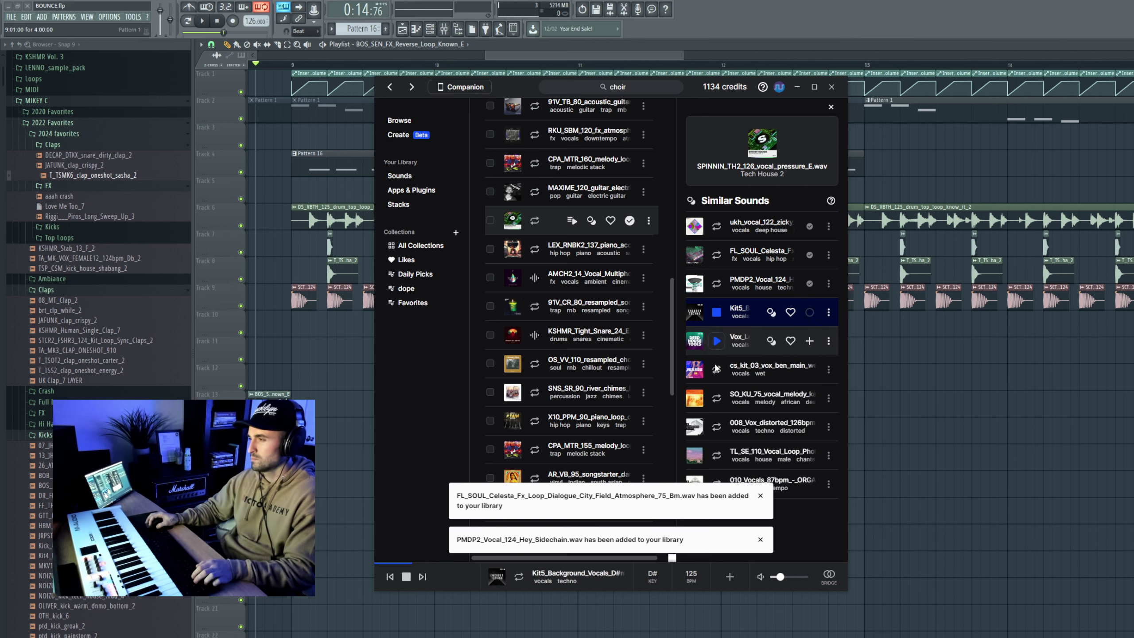
Audition the remaining similar vocals and add the 008_Vox_distorted_126bpm and 010_Vocals_87bpm samples to the library
{"action": "left_click", "coordinate": [717, 341]}
{"action": "left_click", "coordinate": [717, 369]}
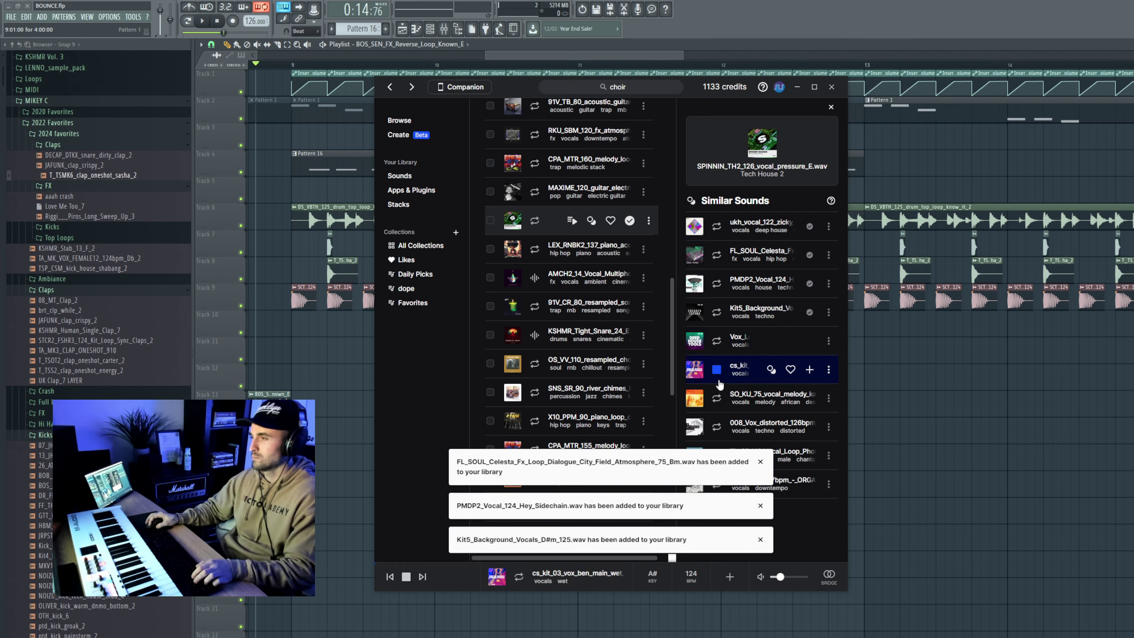
{"action": "left_click", "coordinate": [716, 398]}
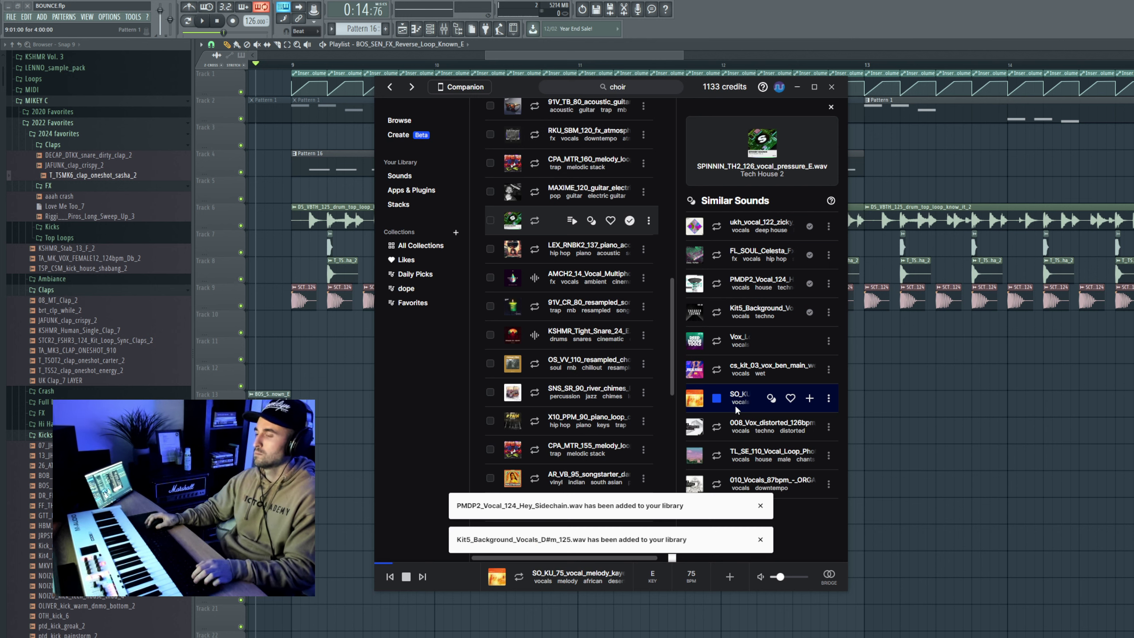
{"action": "left_click", "coordinate": [717, 426]}
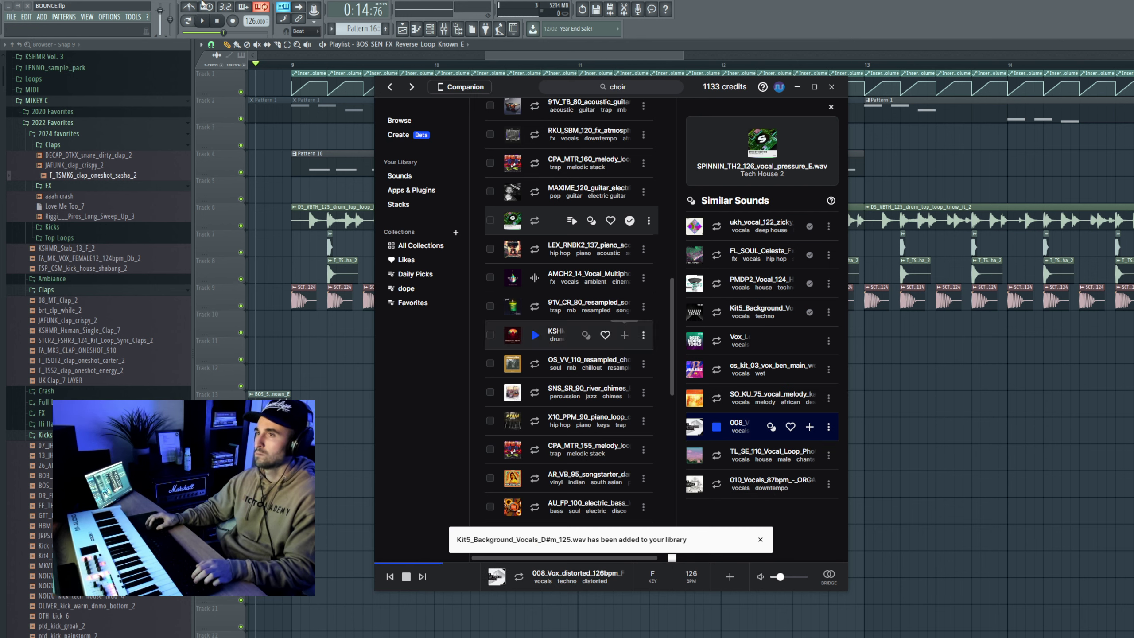
{"action": "left_click", "coordinate": [213, 20]}
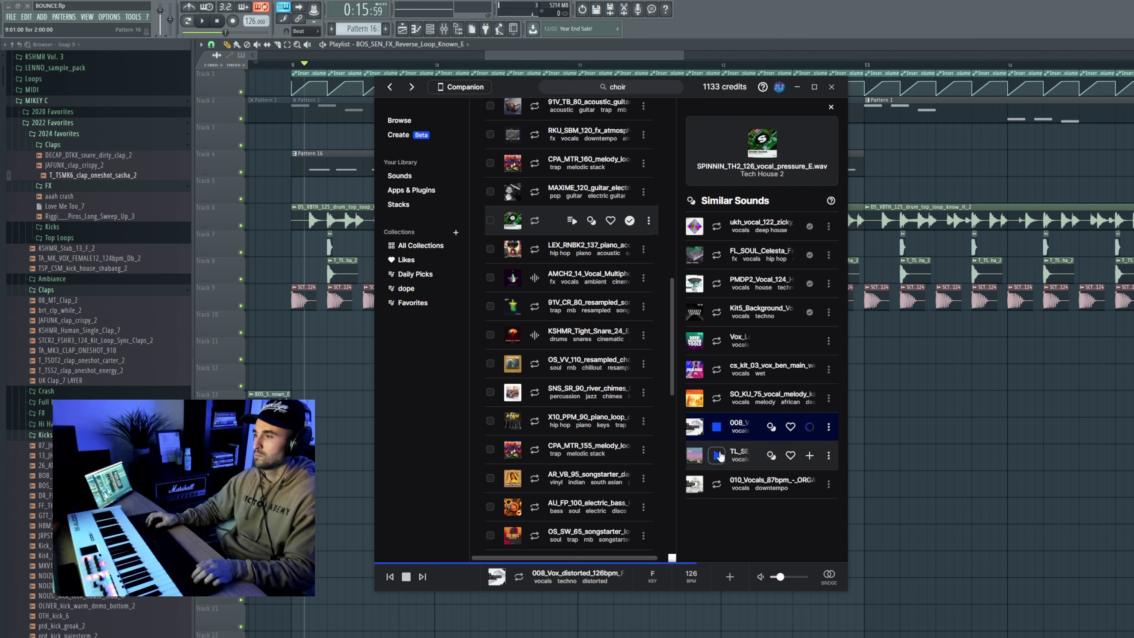
{"action": "left_click", "coordinate": [717, 484]}
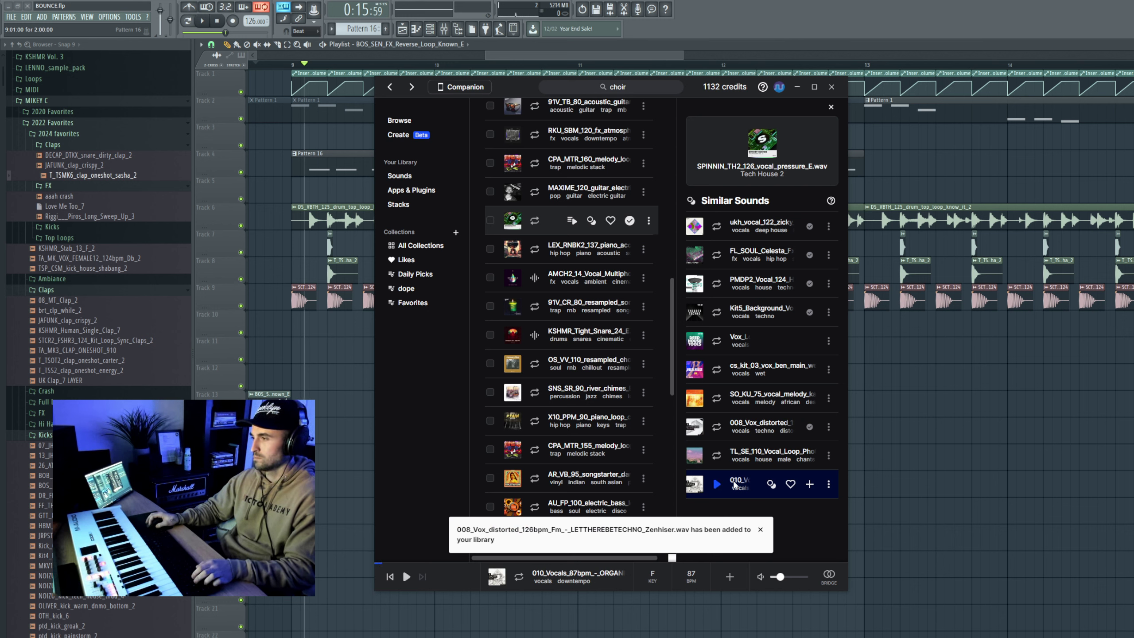
{"action": "left_click_drag", "start_coordinate": [721, 482], "coordinate": [718, 483]}
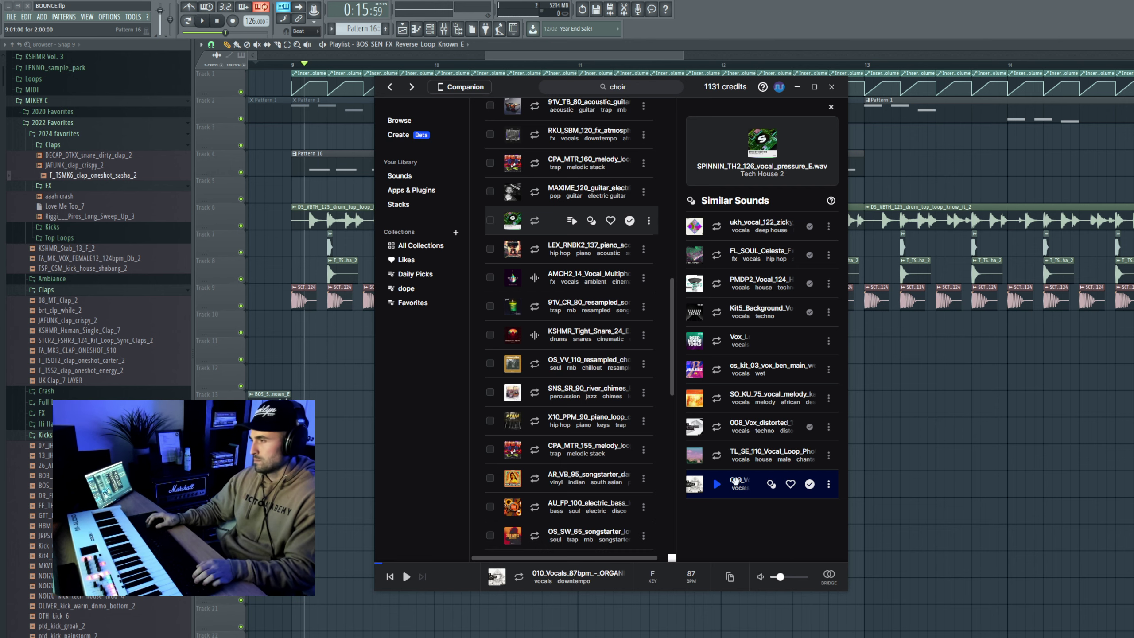
Place the 010_Vocals_87bpm sample on Track 18 at about bar 9 and solo that track
{"action": "left_click_drag", "start_coordinate": [729, 499], "coordinate": [869, 529]}
{"action": "left_click_drag", "start_coordinate": [962, 529], "coordinate": [371, 534]}
{"action": "scroll", "coordinate": [514, 535], "scroll_direction": "down", "scroll_amount": 5}
{"action": "scroll", "coordinate": [617, 536], "scroll_direction": "down", "scroll_amount": 3}
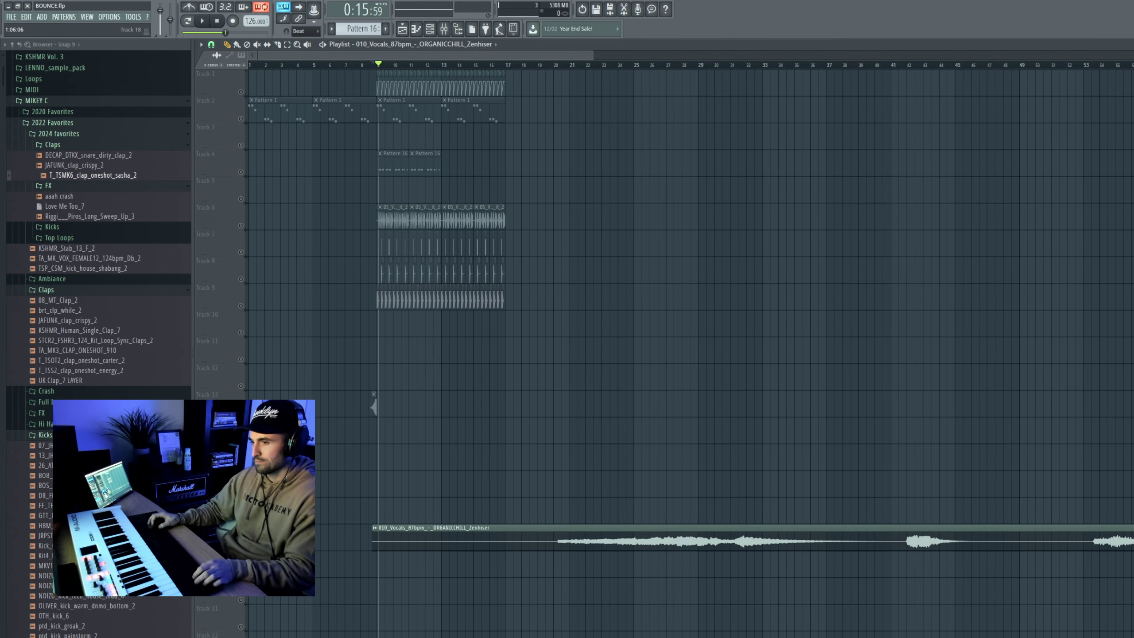
Examine the vocal sample's channel settings and listen to each phrase along the soloed Track 18 clip
{"action": "left_click", "coordinate": [587, 65]}
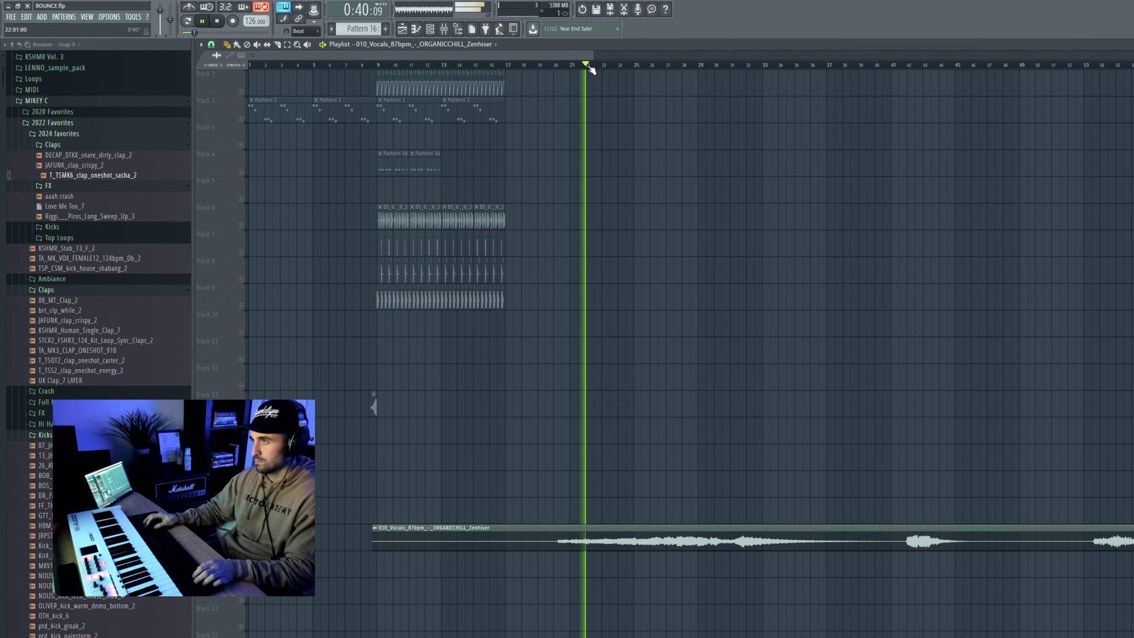
{"action": "double_click", "coordinate": [641, 540]}
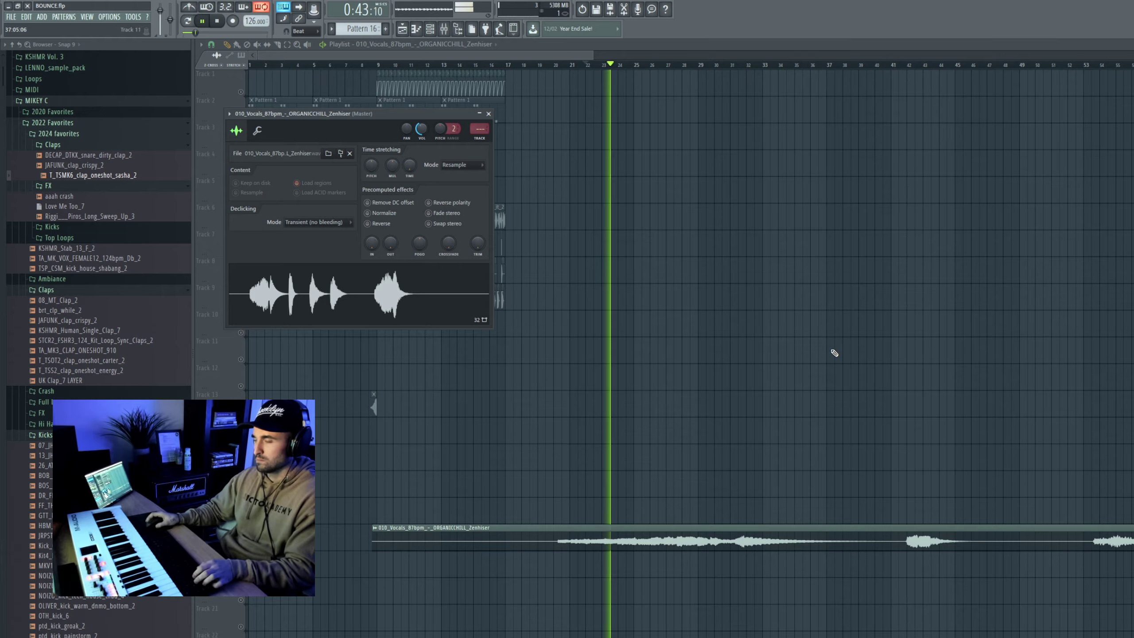
{"action": "scroll", "coordinate": [807, 367], "scroll_direction": "down", "scroll_amount": 2}
{"action": "key", "text": "Escape"}
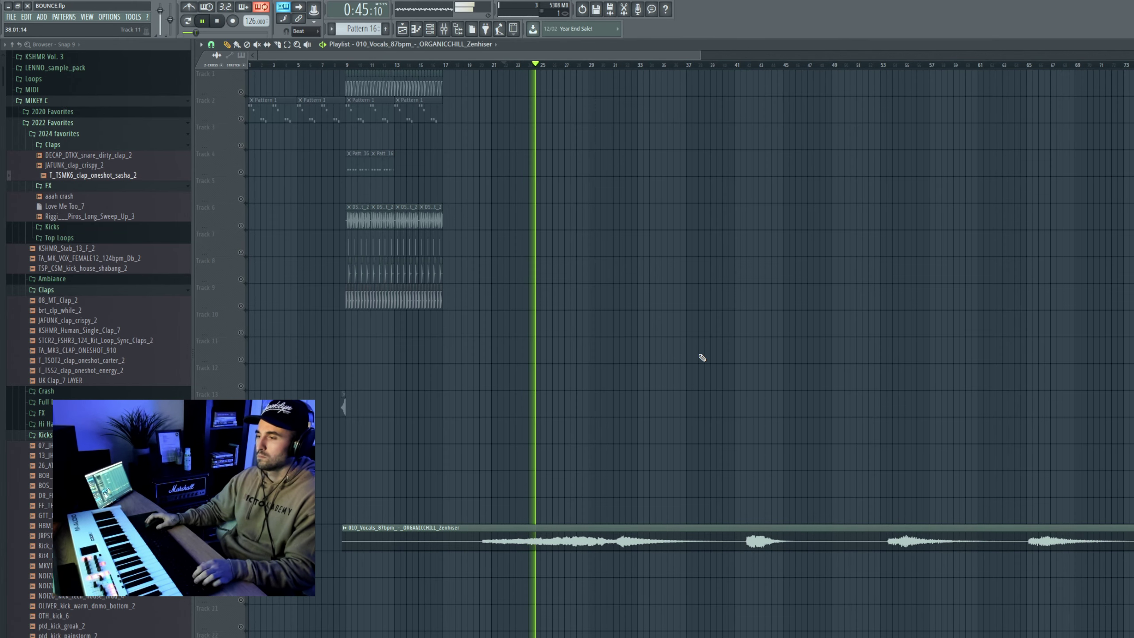
{"action": "scroll", "coordinate": [691, 354], "scroll_direction": "down", "scroll_amount": 2}
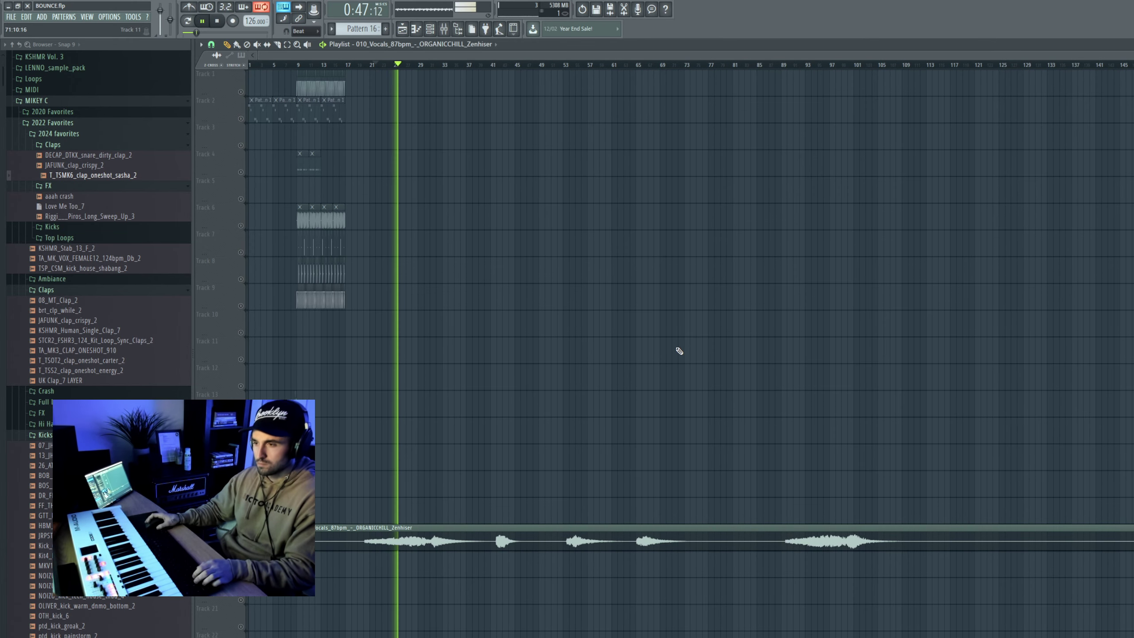
{"action": "left_click", "coordinate": [447, 65]}
{"action": "left_click_drag", "start_coordinate": [480, 66], "coordinate": [495, 66]}
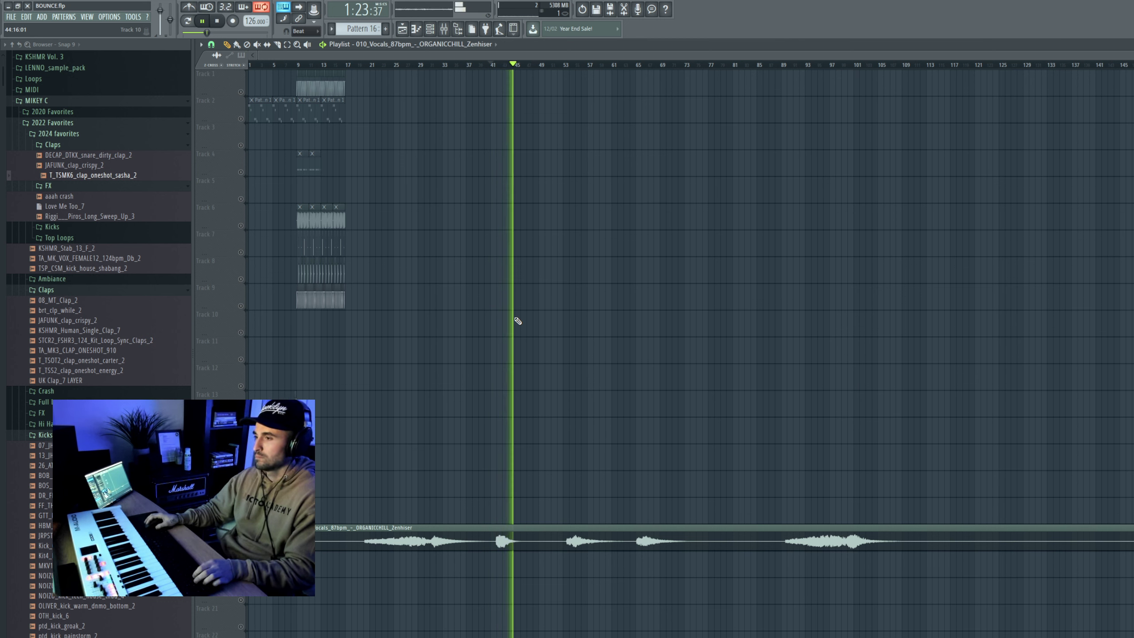
{"action": "left_click", "coordinate": [577, 66]}
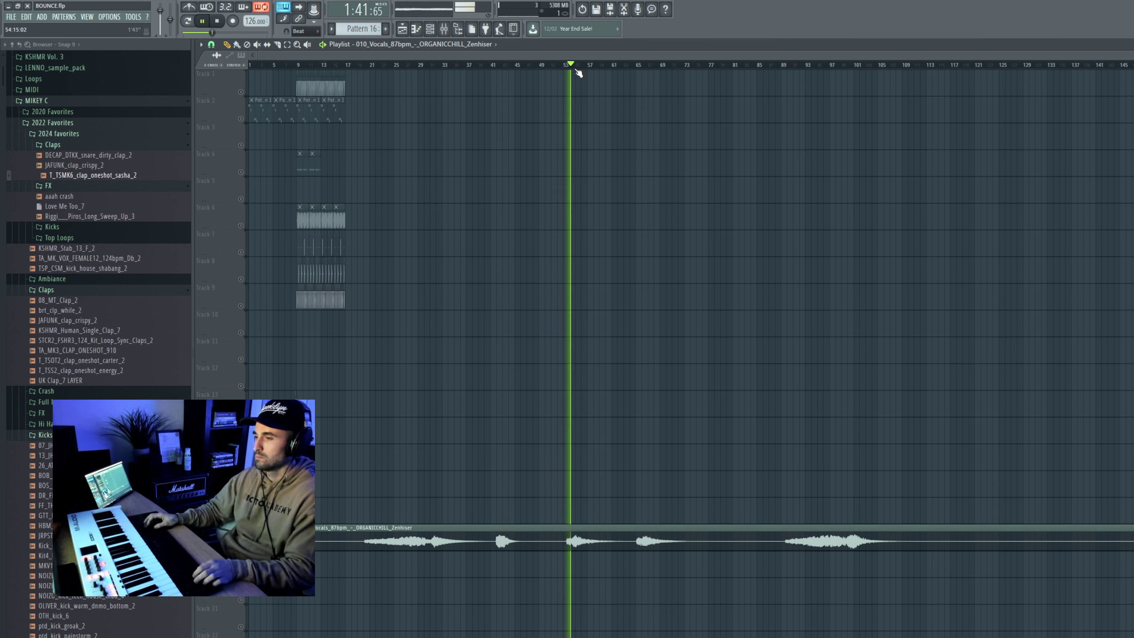
{"action": "left_click", "coordinate": [608, 67]}
{"action": "left_click", "coordinate": [638, 67]}
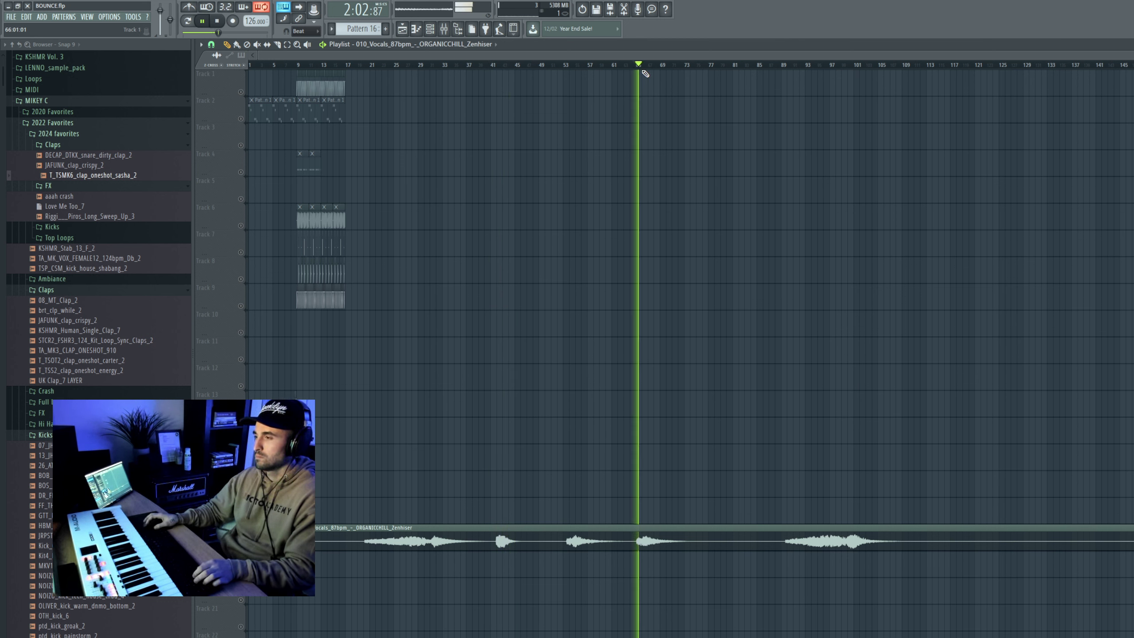
{"action": "left_click", "coordinate": [794, 68]}
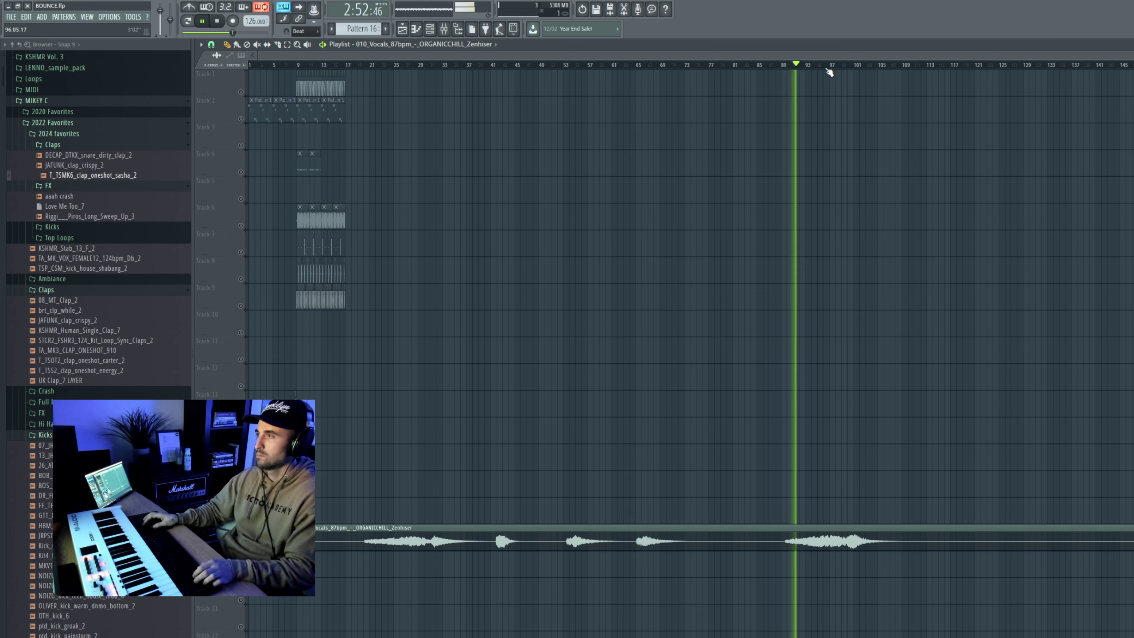
Turn off the track solo, play from about bar 10, and move the vocal clip past the arrangement's end to about bar 27
{"action": "key", "text": "space"}
{"action": "right_click", "coordinate": [241, 146]}
{"action": "key", "text": "space"}
{"action": "left_click", "coordinate": [307, 66]}
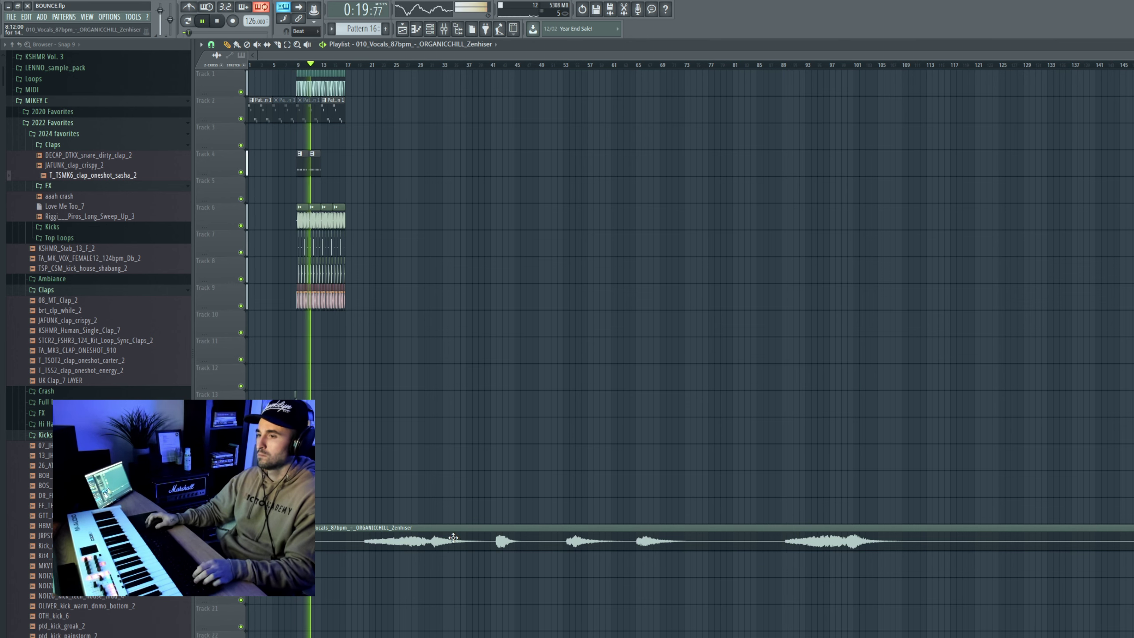
{"action": "left_click_drag", "start_coordinate": [453, 538], "coordinate": [526, 528]}
{"action": "scroll", "coordinate": [218, 357], "scroll_direction": "up", "scroll_amount": 10}
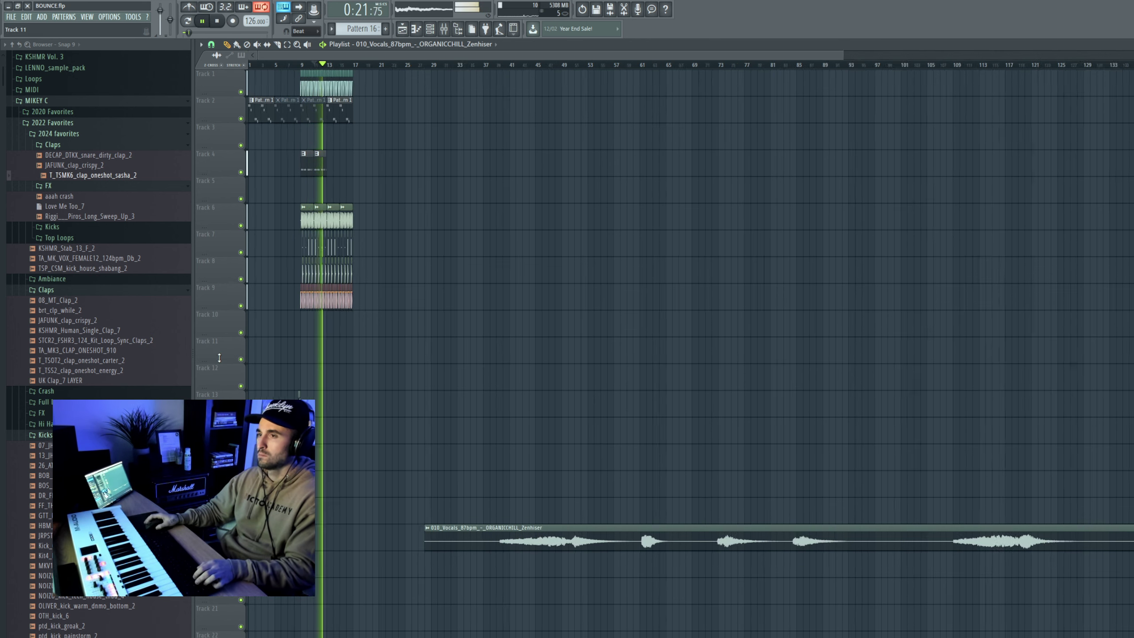
{"action": "scroll", "coordinate": [646, 274], "scroll_direction": "up", "scroll_amount": 4}
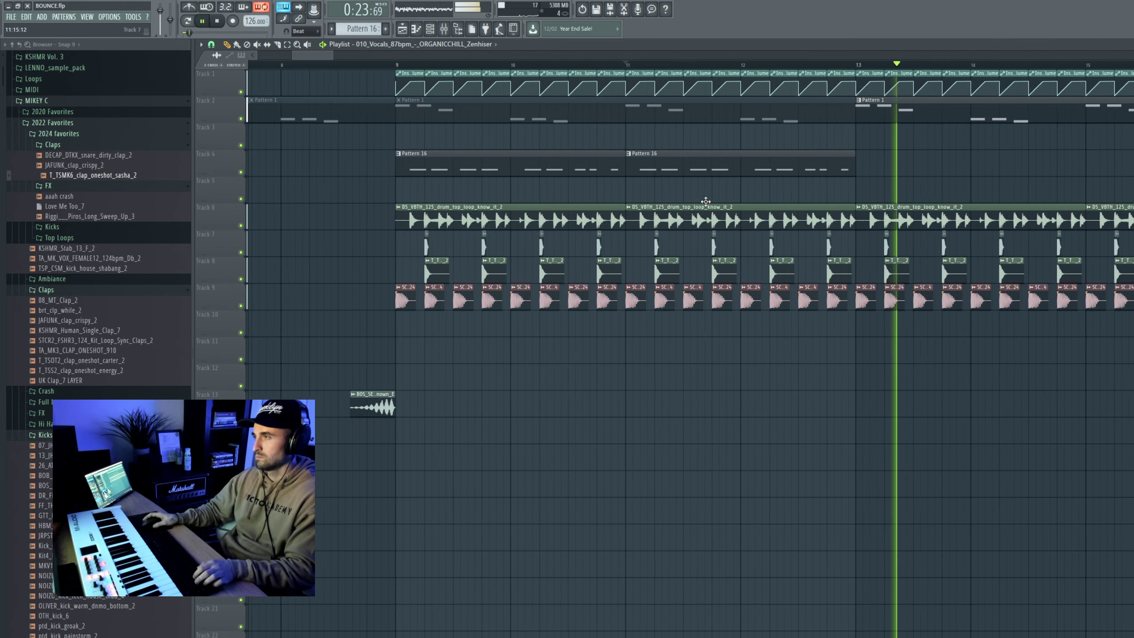
Remove the Pattern 1 clip at bar 13 on Track 2 and undo the trial deletion of the Pattern 16 clips
{"action": "key", "text": "space"}
{"action": "key", "text": "space"}
{"action": "right_click", "coordinate": [799, 167]}
{"action": "right_click", "coordinate": [572, 164]}
{"action": "scroll", "coordinate": [657, 150], "scroll_direction": "down", "scroll_amount": 1}
{"action": "scroll", "coordinate": [909, 122], "scroll_direction": "down", "scroll_amount": 1}
{"action": "key", "text": "ctrl+z"}
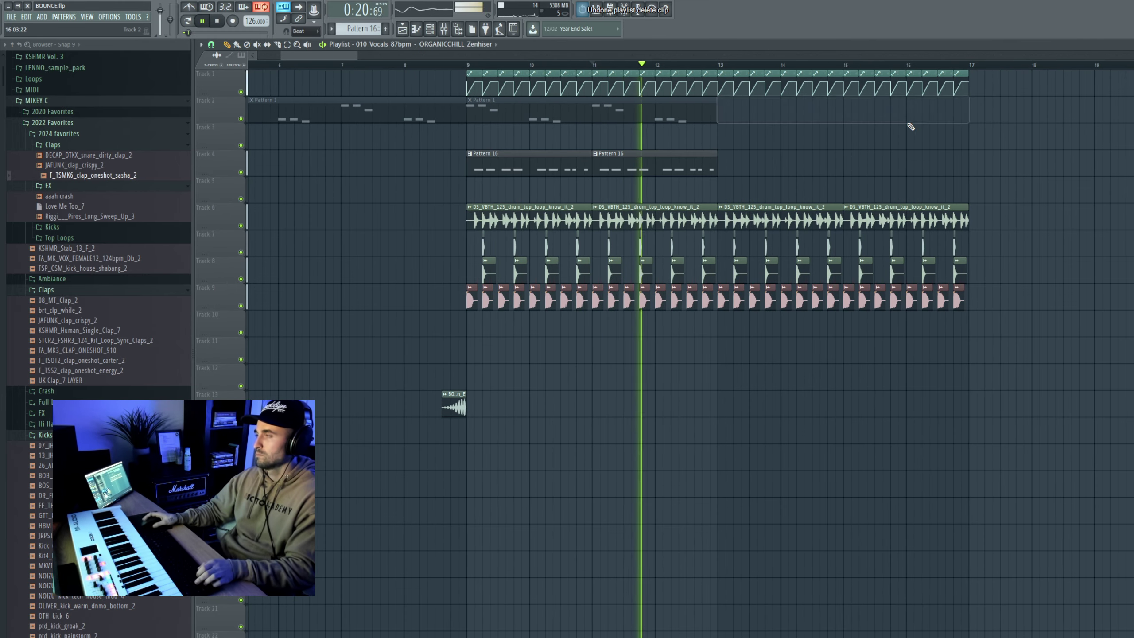
{"action": "scroll", "coordinate": [729, 166], "scroll_direction": "down", "scroll_amount": 1}
Stop playback, switch to Splice and place the SPINNIN_TH2_126_vocal_pressure_E sample on Track 7 at bar 1
{"action": "key", "text": "space"}
{"action": "key", "text": "alt+Tab"}
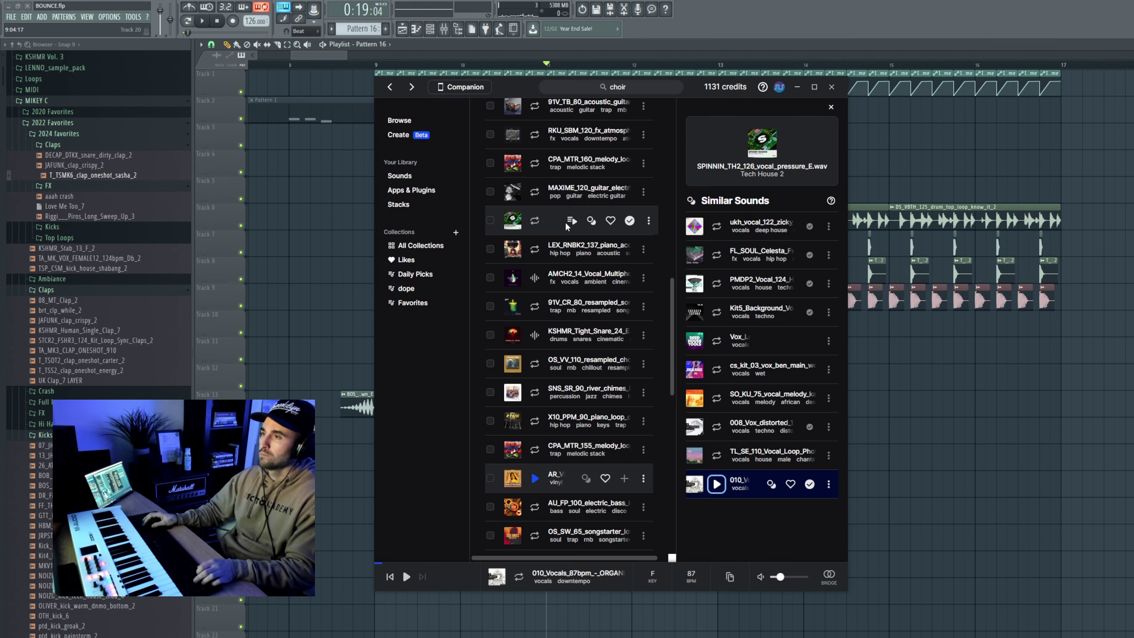
{"action": "left_click_drag", "start_coordinate": [459, 242], "coordinate": [1, 253]}
{"action": "scroll", "coordinate": [1, 253], "scroll_direction": "down", "scroll_amount": 3}
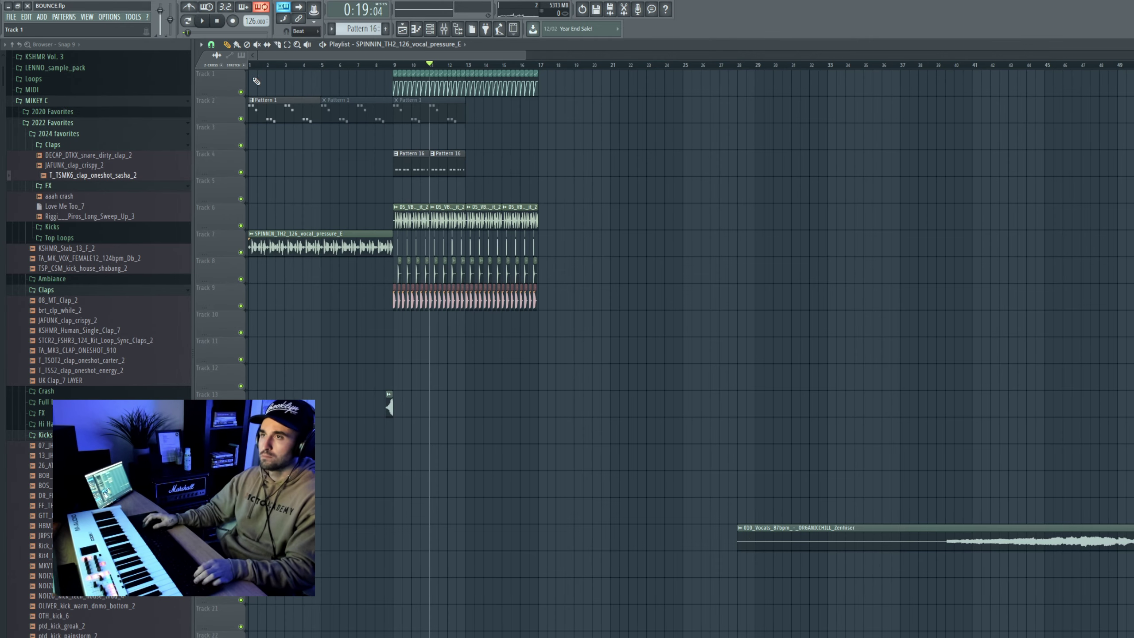
Play from bar 1, lower the vocal_pressure sample's channel volume and move its clip to Track 5
{"action": "key", "text": "space"}
{"action": "double_click", "coordinate": [336, 230]}
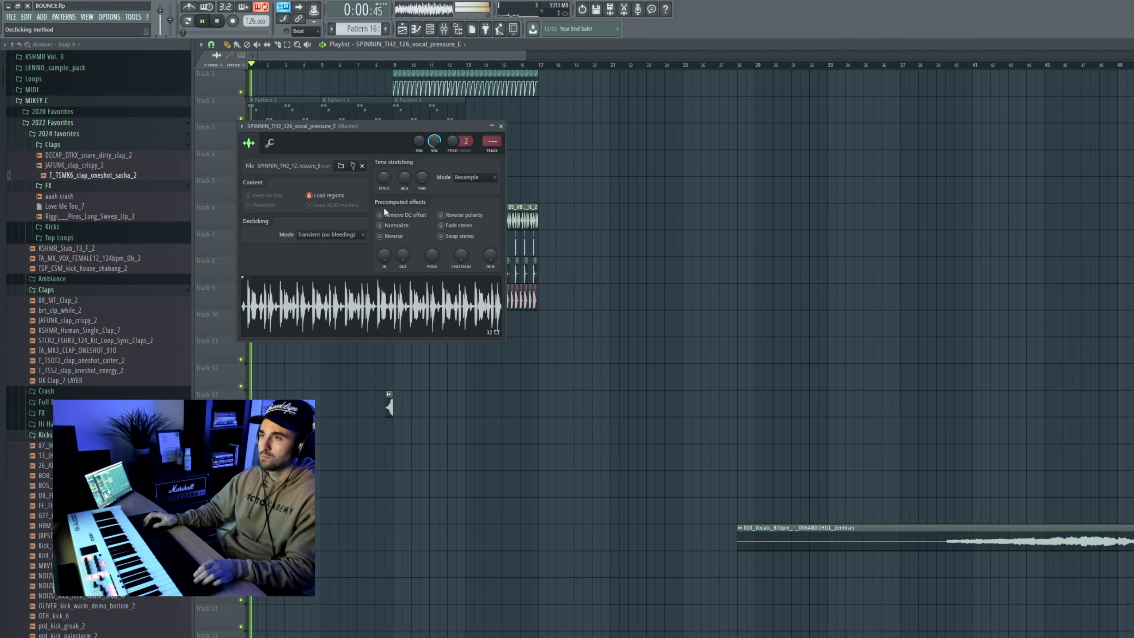
{"action": "right_click", "coordinate": [655, 175]}
{"action": "scroll", "coordinate": [423, 147], "scroll_direction": "up", "scroll_amount": 5}
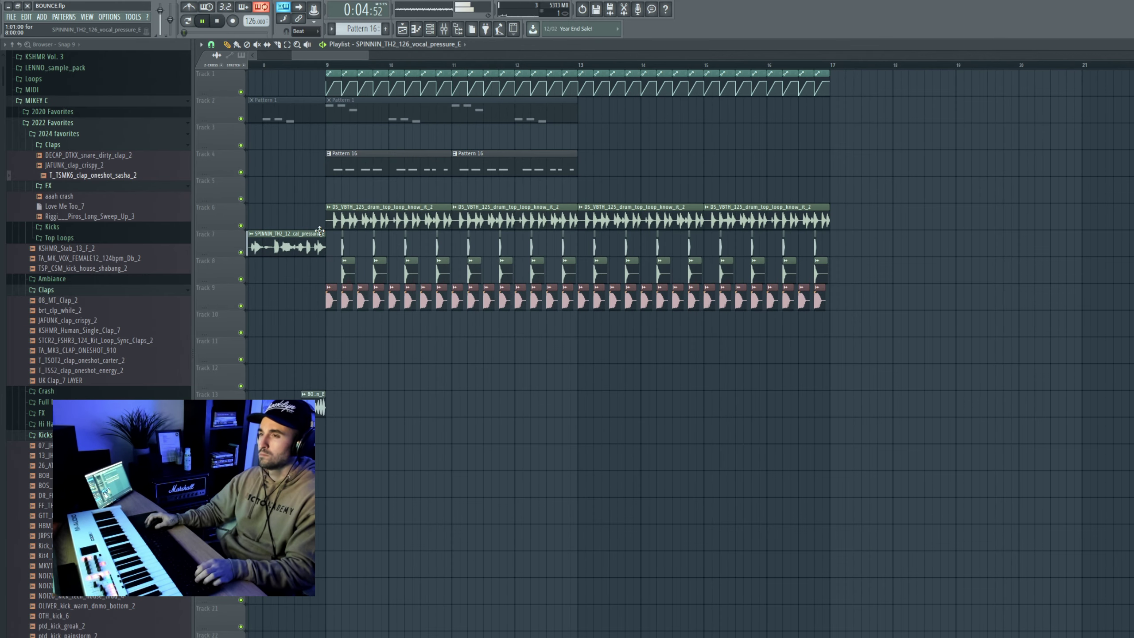
{"action": "double_click", "coordinate": [314, 190]}
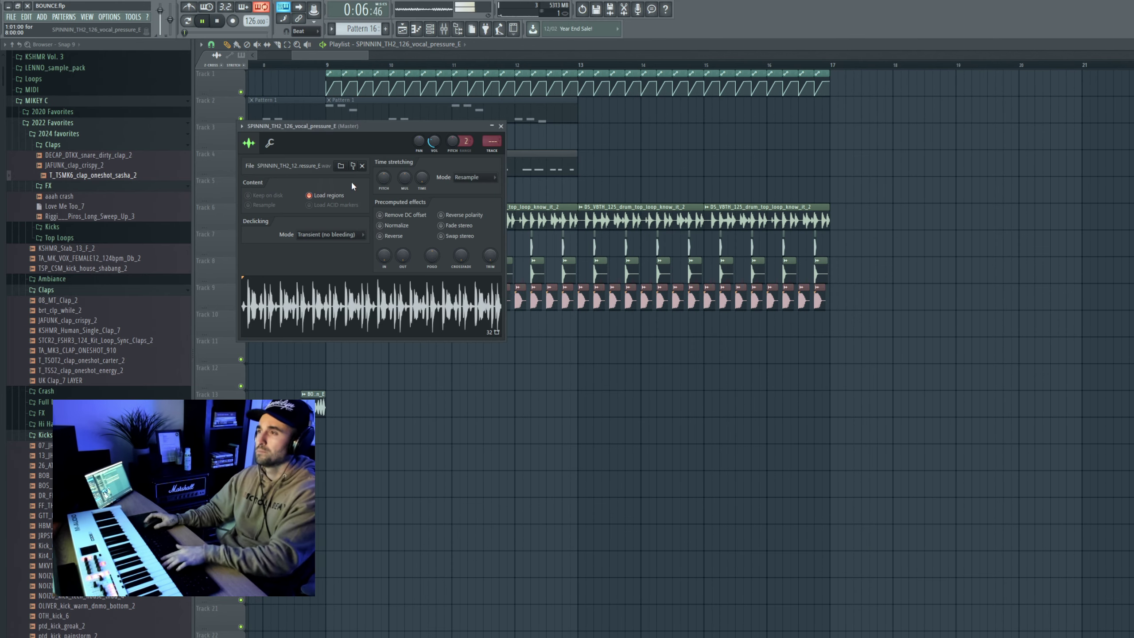
Route the vocal_pressure channel to mixer track 26
{"action": "key", "text": "F9"}
{"action": "right_click", "coordinate": [492, 53]}
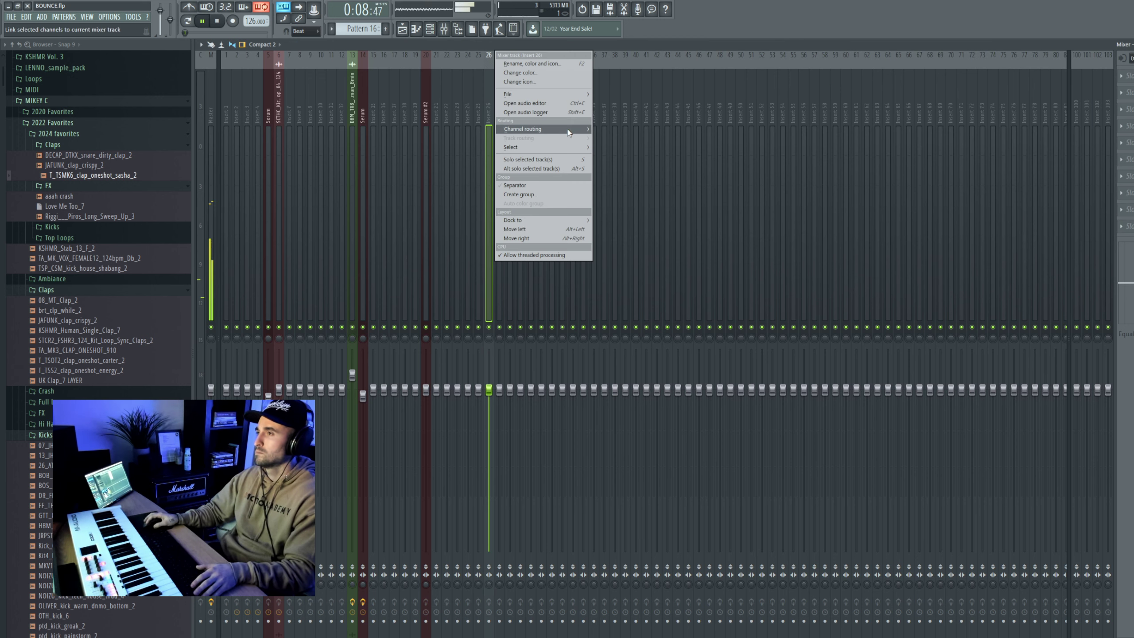
{"action": "left_click", "coordinate": [625, 129]}
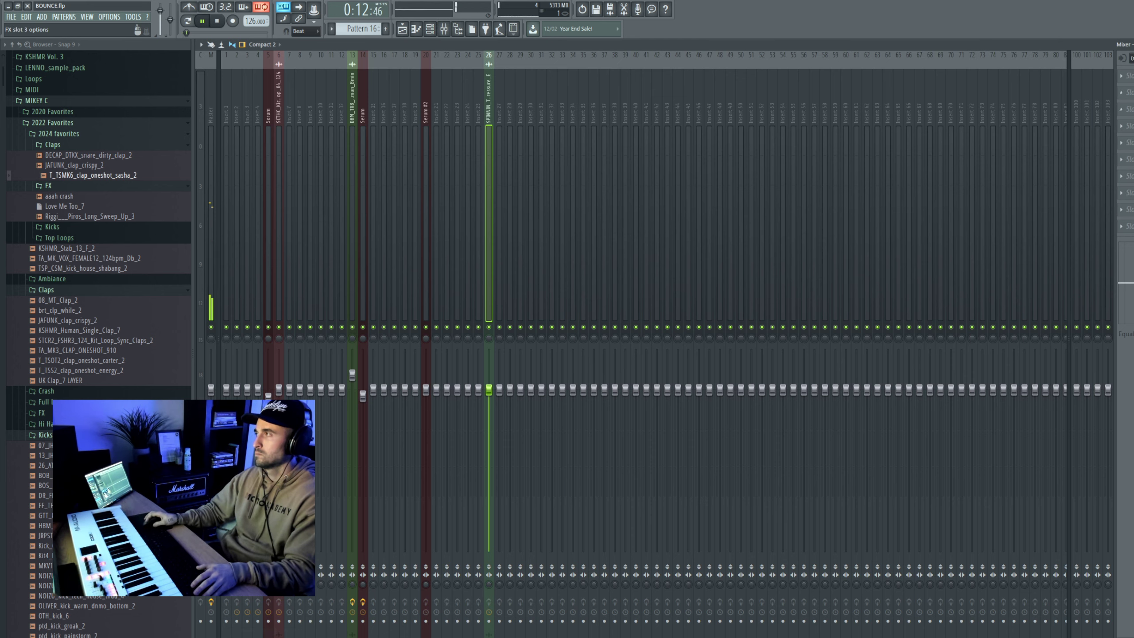
Add Transient Master in effect slot 3 of the vocal's mixer track and set Sustain to -36.0 %
{"action": "left_click", "coordinate": [1127, 109]}
{"action": "left_click", "coordinate": [1011, 68]}
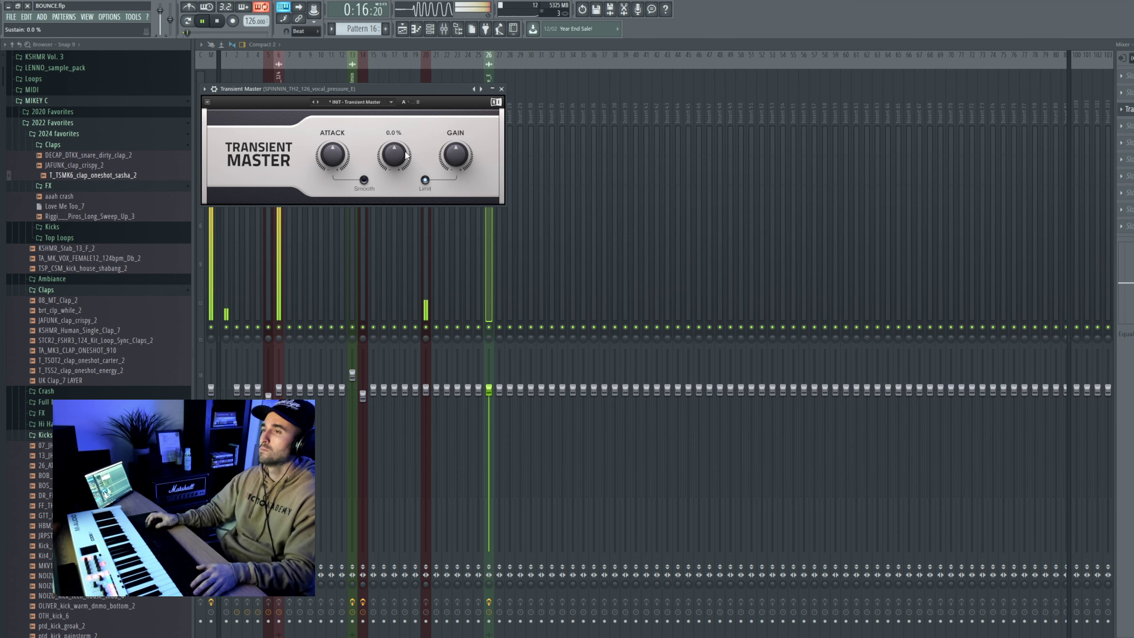
{"action": "key", "text": "Escape"}
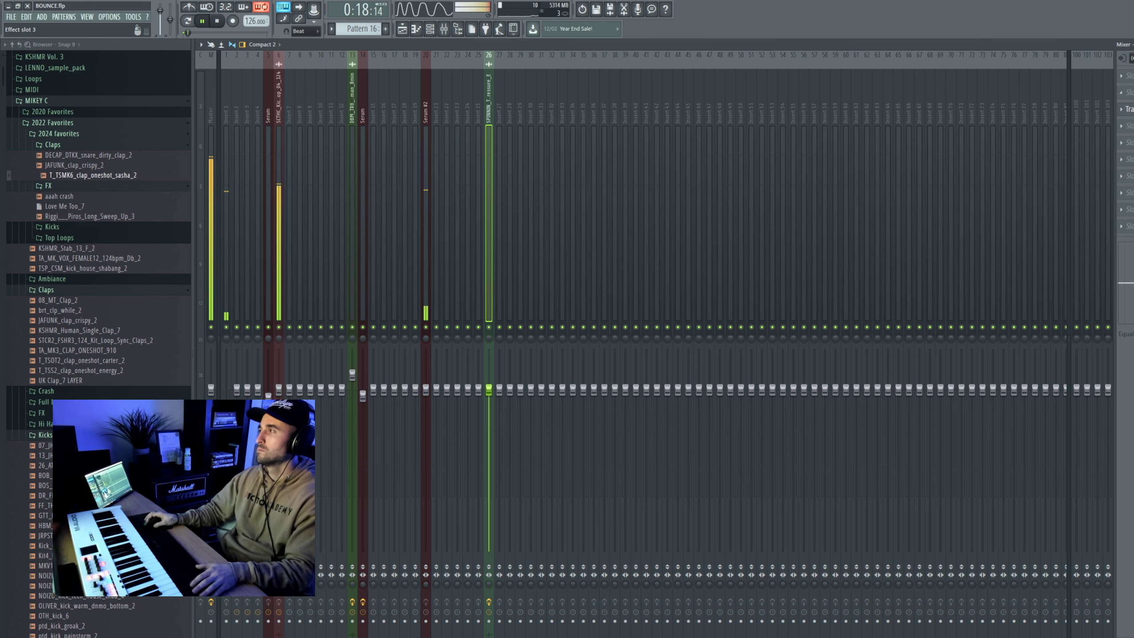
{"action": "left_click", "coordinate": [1125, 109]}
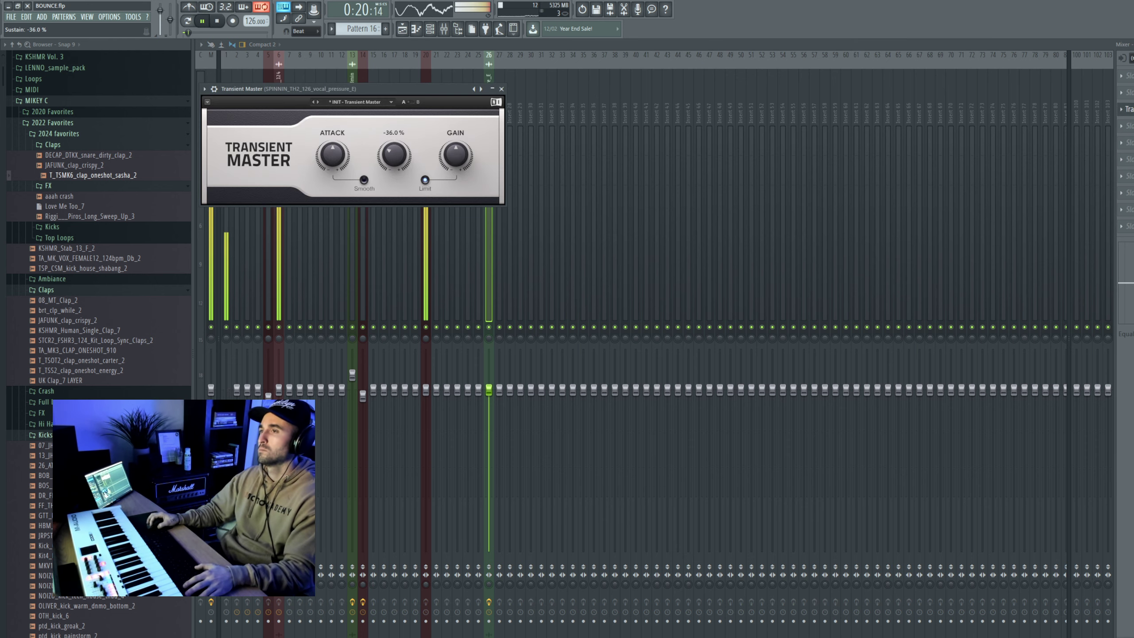
{"action": "key", "text": "Escape"}
{"action": "key", "text": "Escape"}
{"action": "key", "text": "Escape"}
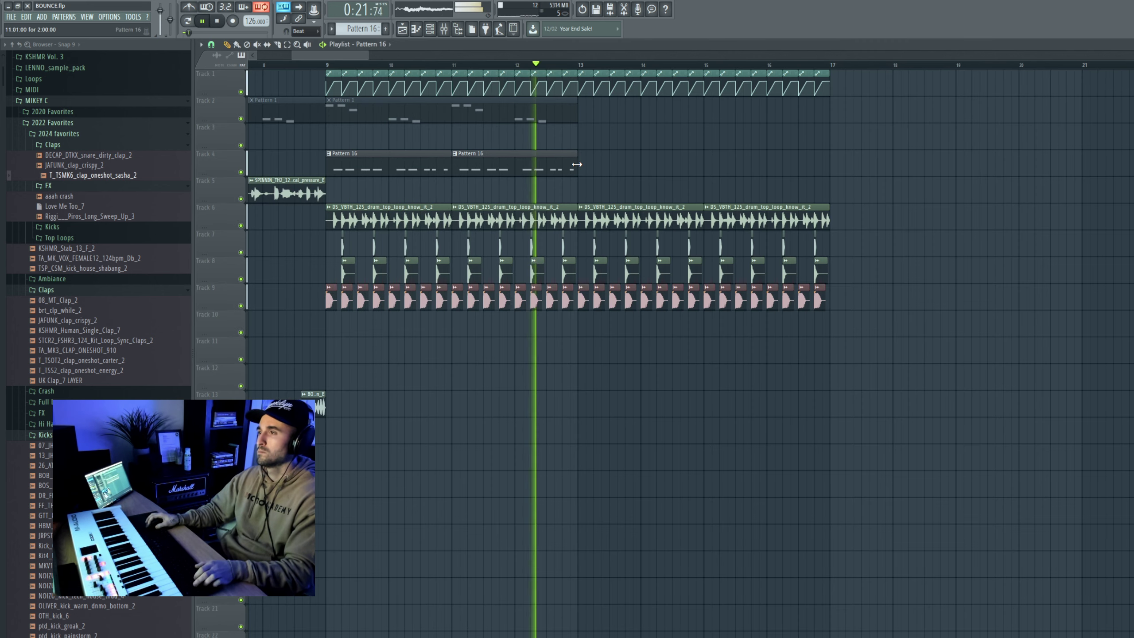
Place a second vocal_pressure clip on Track 5 at bar 9 and lower its channel volume to about 21%
{"action": "left_click", "coordinate": [336, 197]}
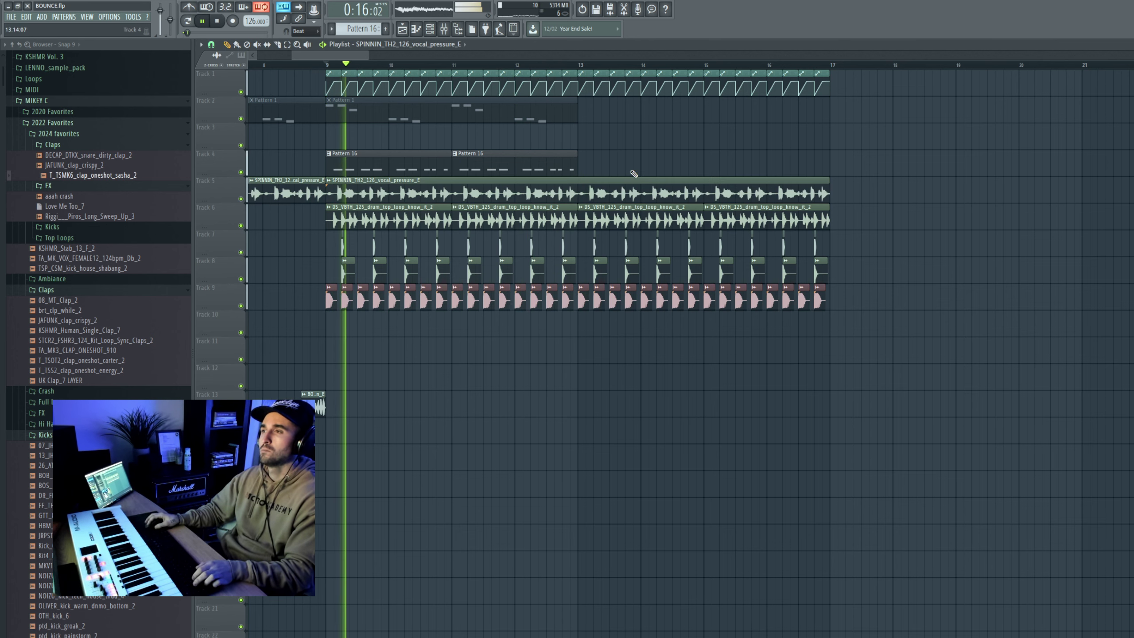
{"action": "scroll", "coordinate": [634, 173], "scroll_direction": "down", "scroll_amount": 2}
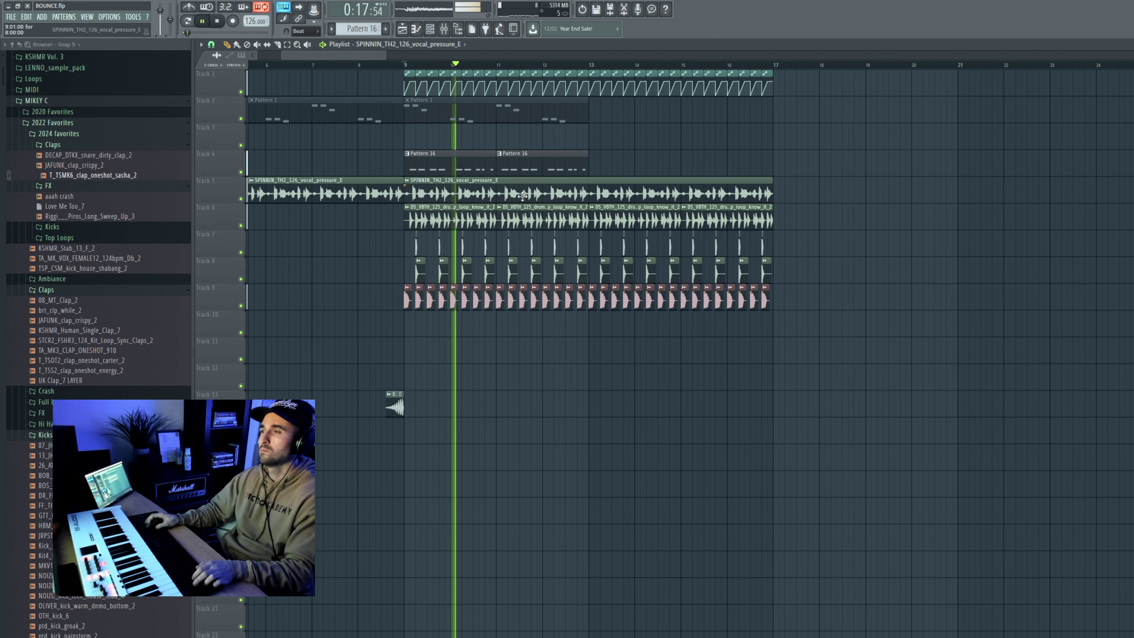
{"action": "double_click", "coordinate": [478, 194]}
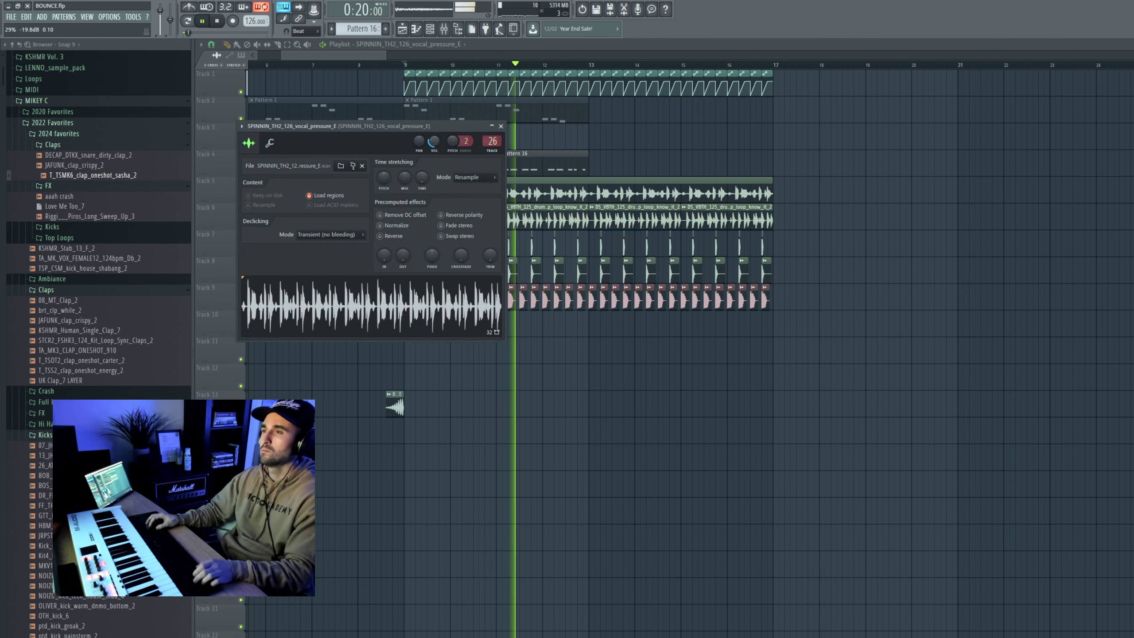
{"action": "left_click_drag", "start_coordinate": [428, 136], "coordinate": [428, 142]}
{"action": "key", "text": "XF86AudioRaiseVolume"}
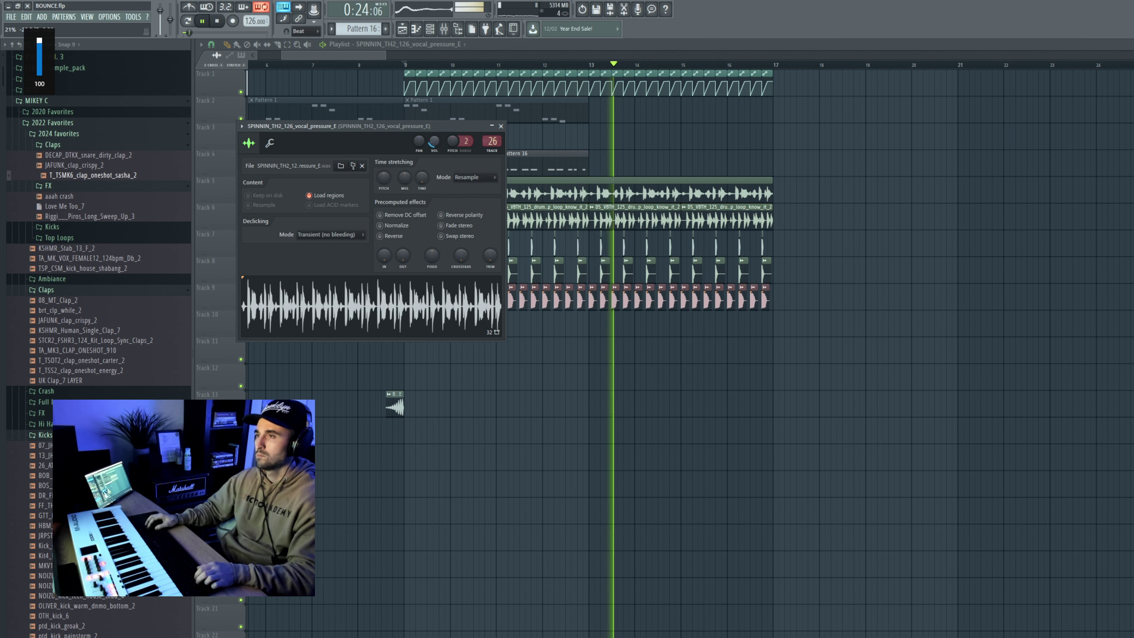
Restart playback and add Pattern 16 clips on Track 4 at bars 13 and 15
{"action": "key", "text": "space"}
{"action": "key", "text": "space"}
{"action": "left_click", "coordinate": [582, 153]}
{"action": "left_click", "coordinate": [592, 155]}
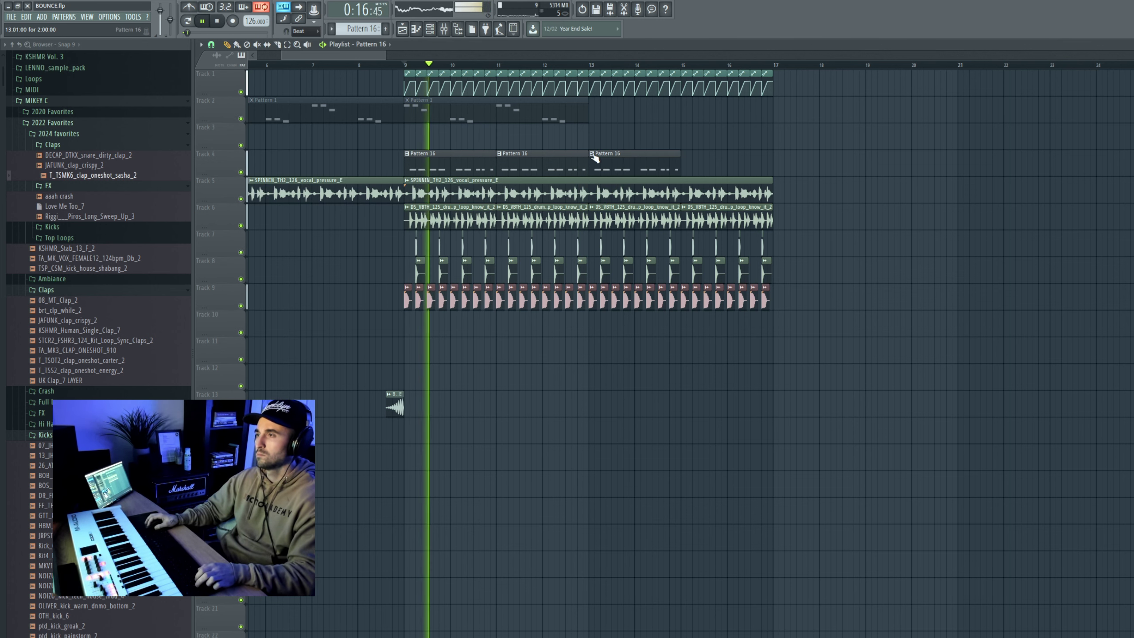
{"action": "left_click", "coordinate": [685, 155]}
{"action": "left_click", "coordinate": [684, 155]}
{"action": "left_click", "coordinate": [712, 149]}
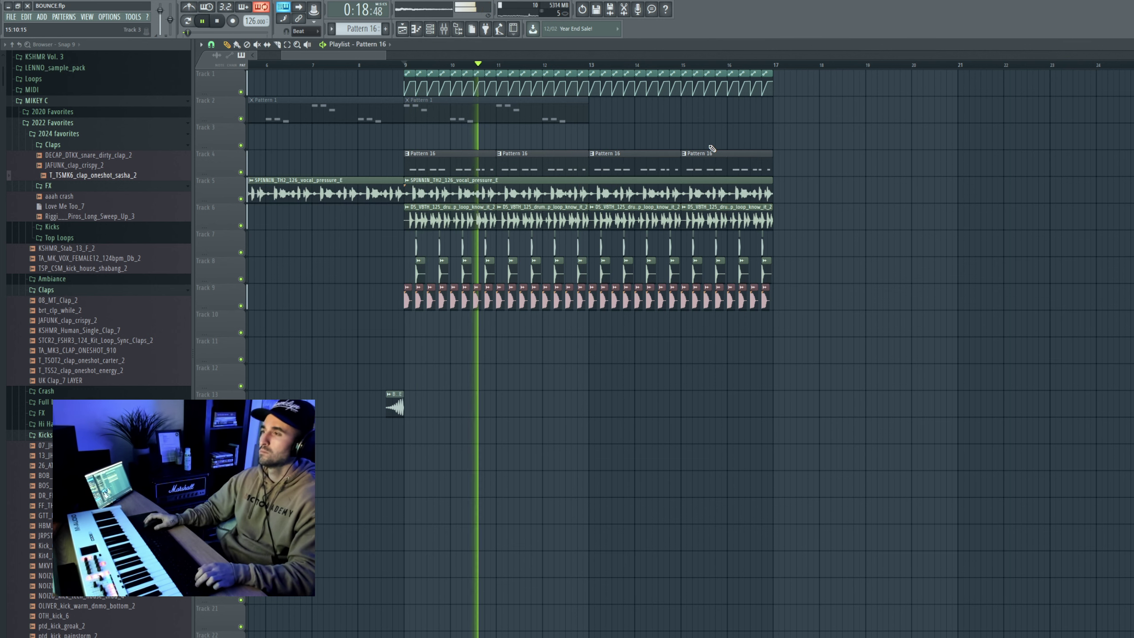
Set the vocal_pressure sample's channel volume to about 30%
{"action": "double_click", "coordinate": [505, 181]}
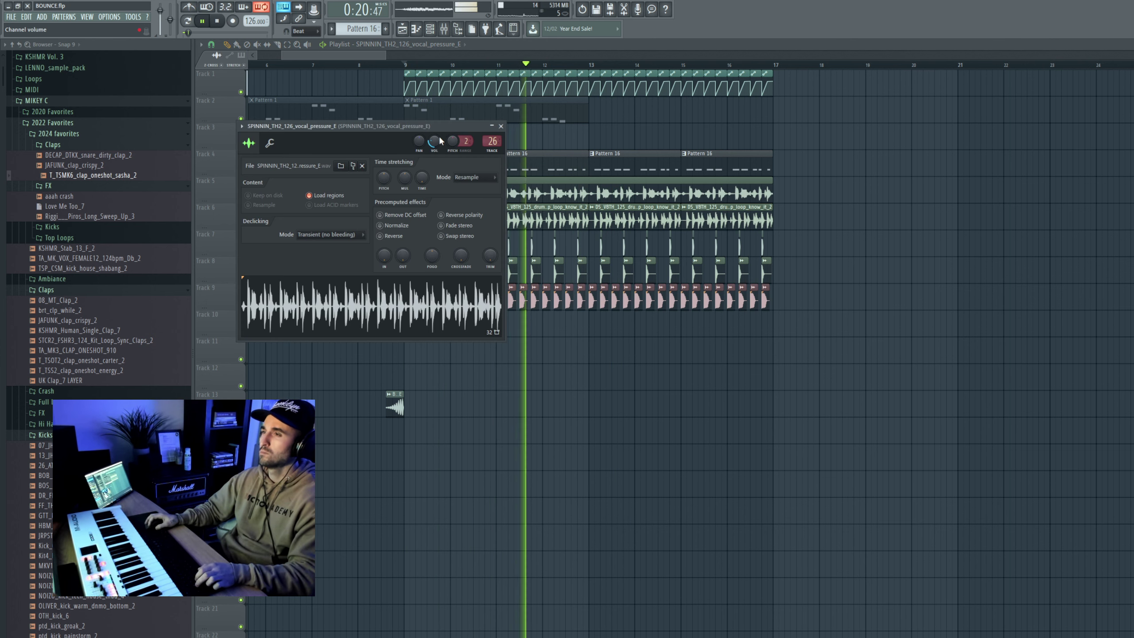
{"action": "left_click_drag", "start_coordinate": [434, 143], "coordinate": [434, 141]}
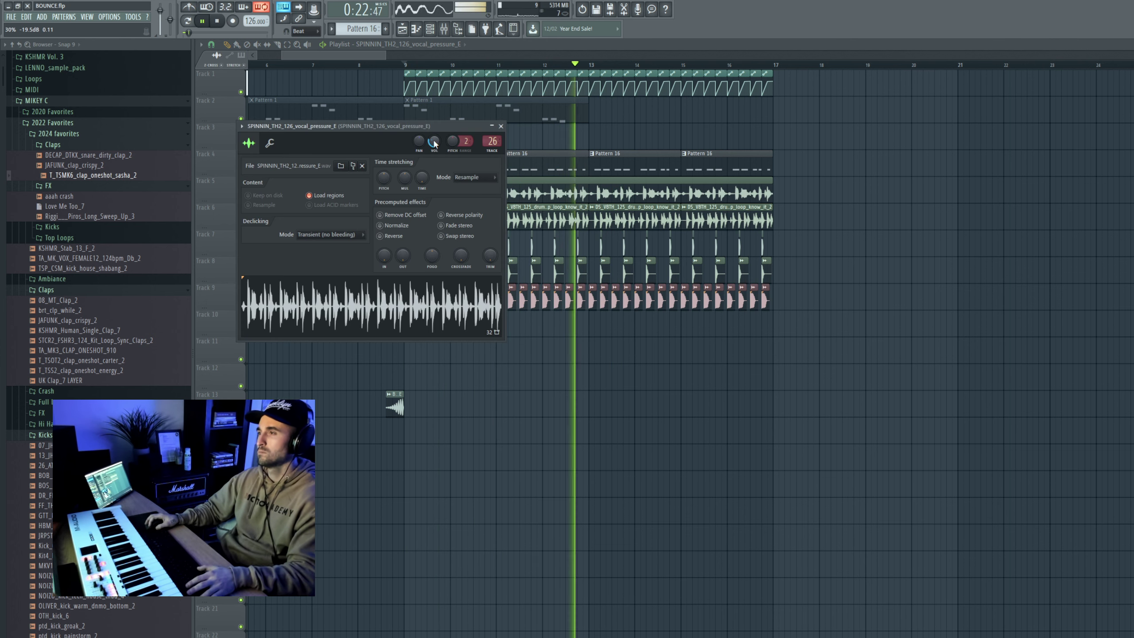
{"action": "left_click", "coordinate": [514, 65]}
Merge the two Pattern 16 clips from bars 9 to 13 and open the merged Serum #2 notes in the piano roll
{"action": "left_click_drag", "start_coordinate": [546, 170], "coordinate": [480, 154]}
{"action": "key", "text": "ctrl+g"}
{"action": "double_click", "coordinate": [554, 170]}
{"action": "scroll", "coordinate": [529, 227], "scroll_direction": "down", "scroll_amount": 3}
{"action": "key", "text": "space"}
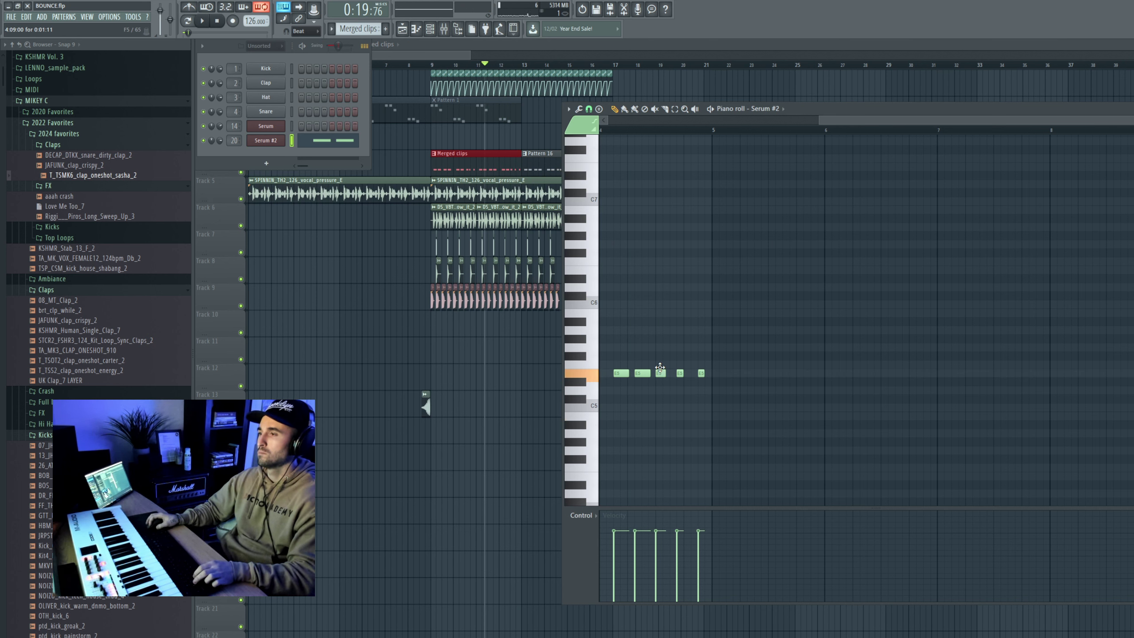
Raise bar 4's third bass note to F5, add another F5 note after it, and delete the last two E5 notes
{"action": "left_click_drag", "start_coordinate": [660, 356], "coordinate": [661, 328]}
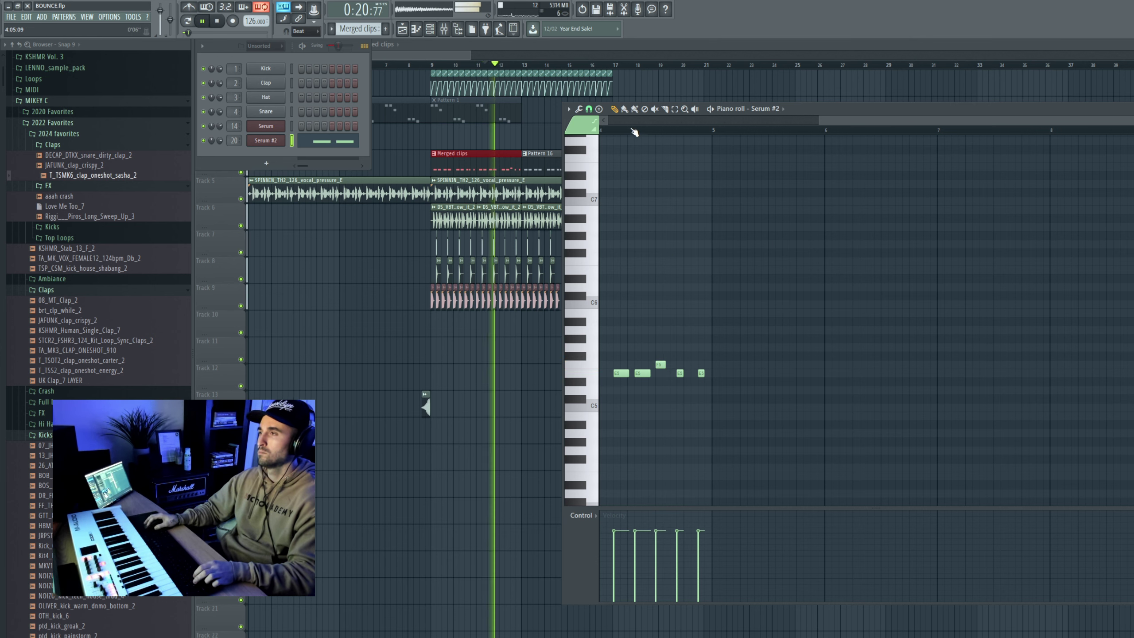
{"action": "left_click", "coordinate": [681, 364]}
{"action": "key", "text": "space"}
{"action": "key", "text": "space"}
{"action": "right_click", "coordinate": [681, 373]}
{"action": "right_click", "coordinate": [701, 373]}
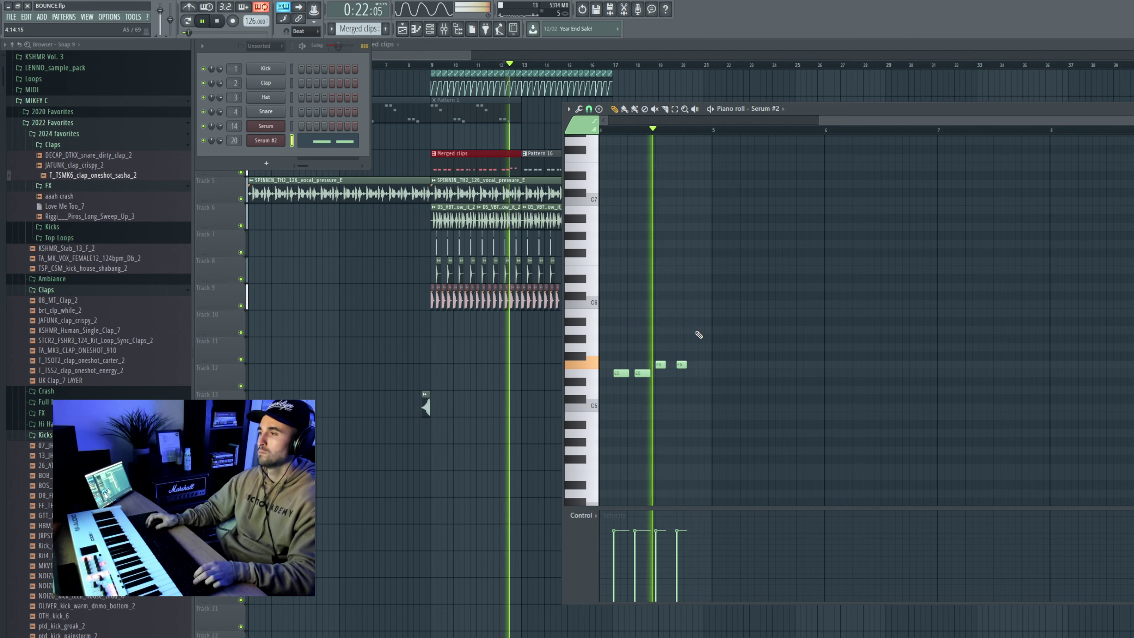
Try a higher closing note in bar 4, then delete every note after the bar's first two
{"action": "left_click", "coordinate": [694, 330]}
{"action": "key", "text": "space"}
{"action": "key", "text": "space"}
{"action": "right_click", "coordinate": [696, 330]}
{"action": "right_click", "coordinate": [682, 365]}
{"action": "right_click", "coordinate": [661, 365]}
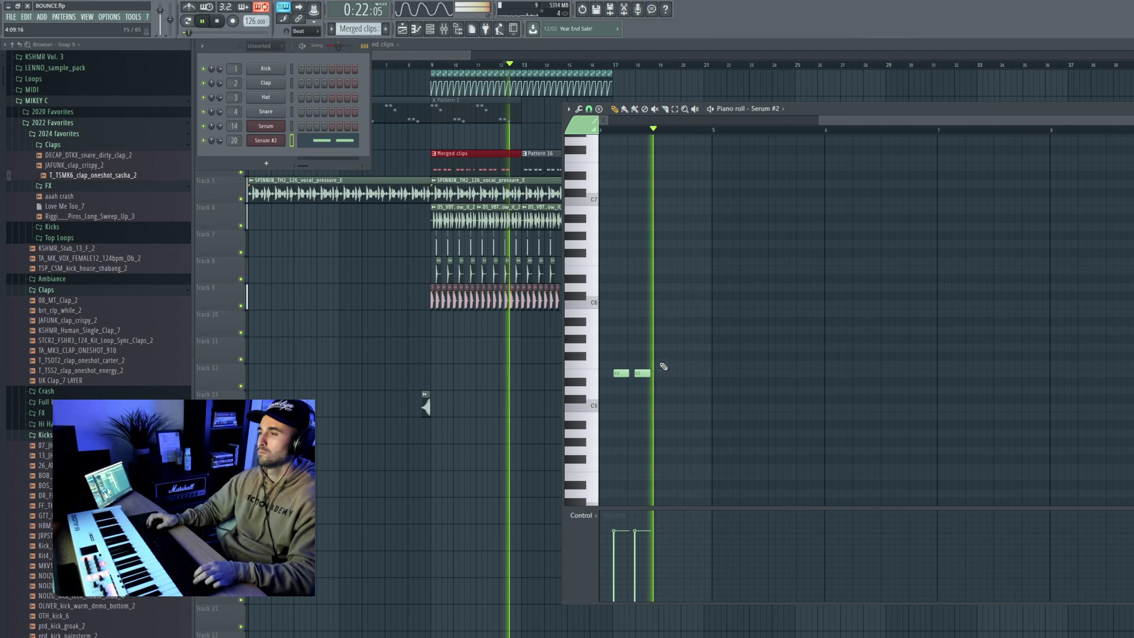
Add a third E5 note in bar 4 and listen to the end of the bass phrase
{"action": "key", "text": "space"}
{"action": "scroll", "coordinate": [665, 361], "scroll_direction": "down", "scroll_amount": 4}
{"action": "key", "text": "space"}
{"action": "left_click", "coordinate": [856, 373]}
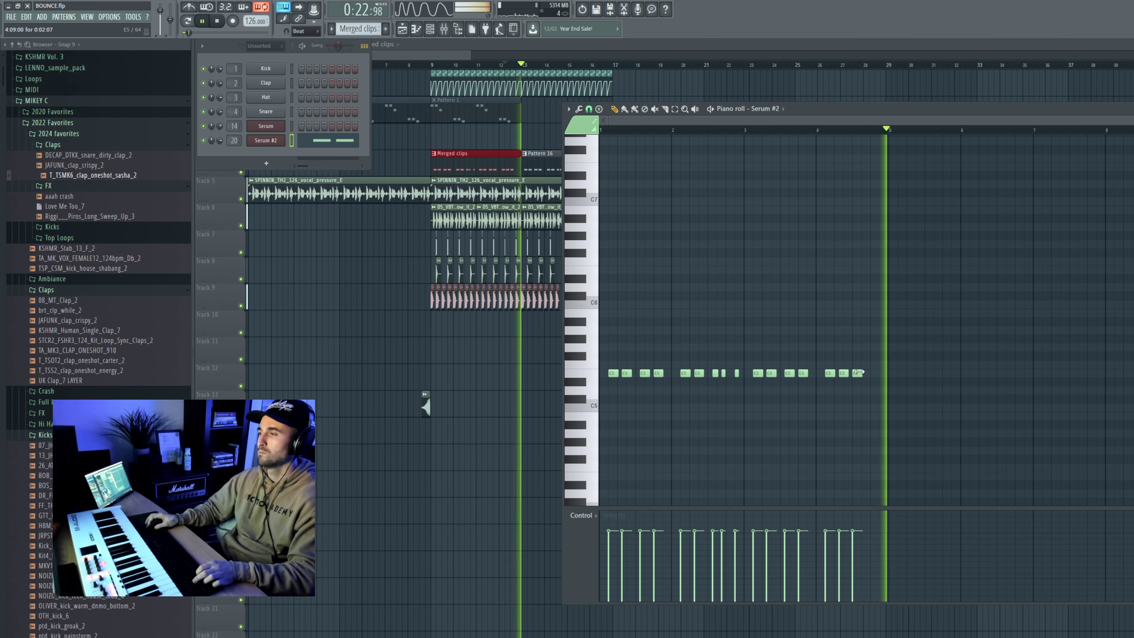
{"action": "key", "text": "space"}
{"action": "key", "text": "space"}
Replace bar 4's bass notes with a copy of bar 2's rhythm, play it back and close the piano roll
{"action": "right_click", "coordinate": [858, 374]}
{"action": "right_click", "coordinate": [844, 375]}
{"action": "right_click", "coordinate": [829, 376]}
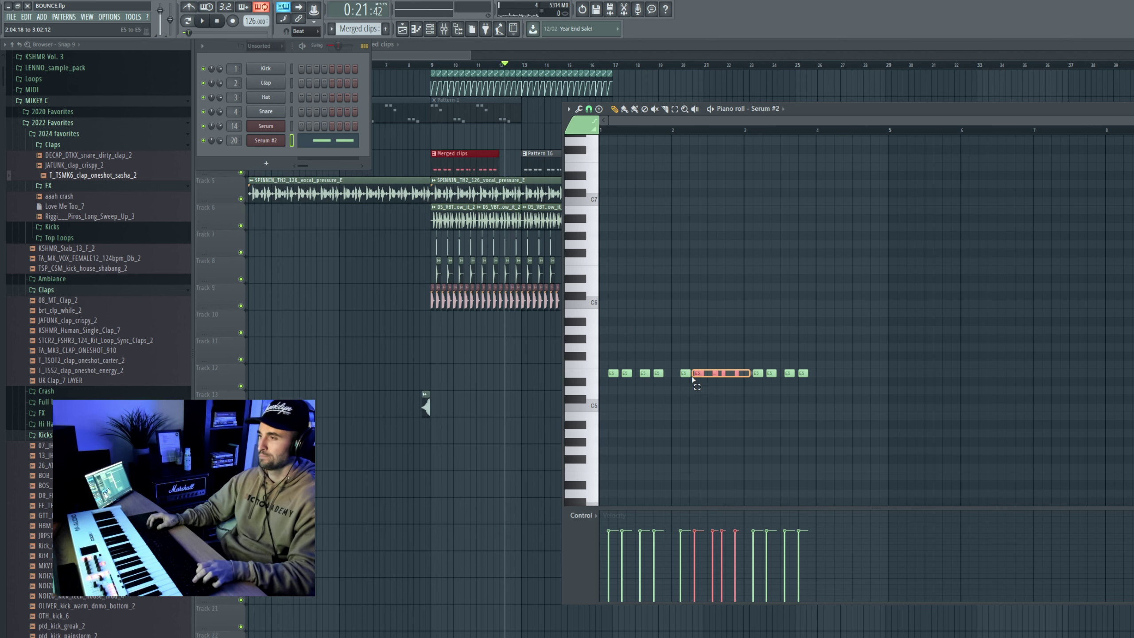
{"action": "key", "text": "ctrl+z"}
{"action": "scroll", "coordinate": [828, 375], "scroll_direction": "up", "scroll_amount": 5}
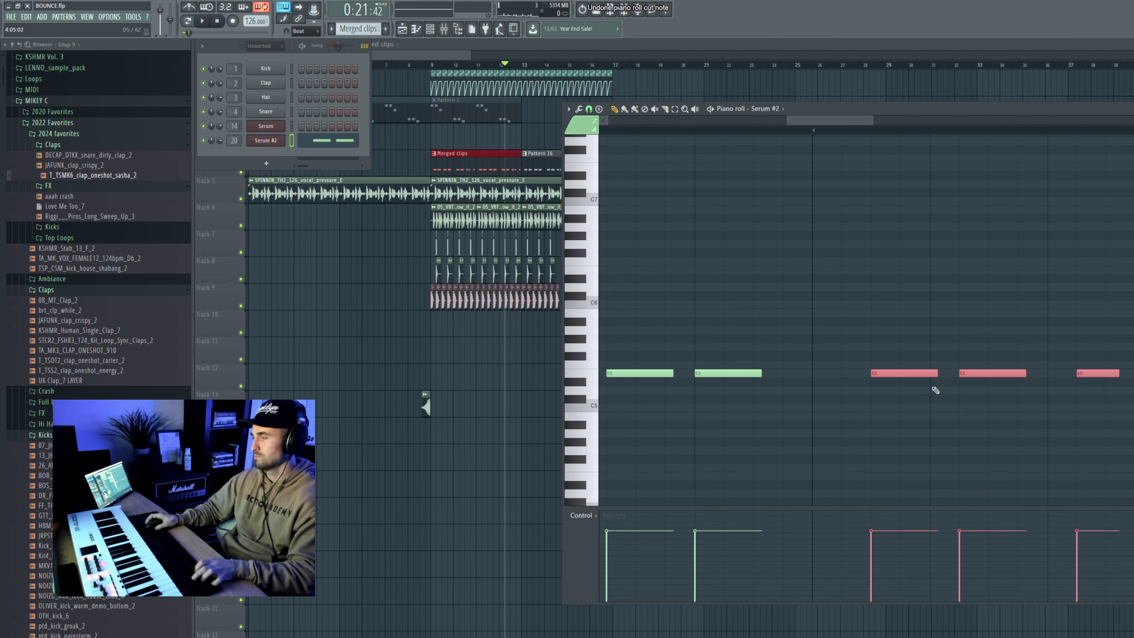
{"action": "key", "text": "space"}
{"action": "key", "text": "F7"}
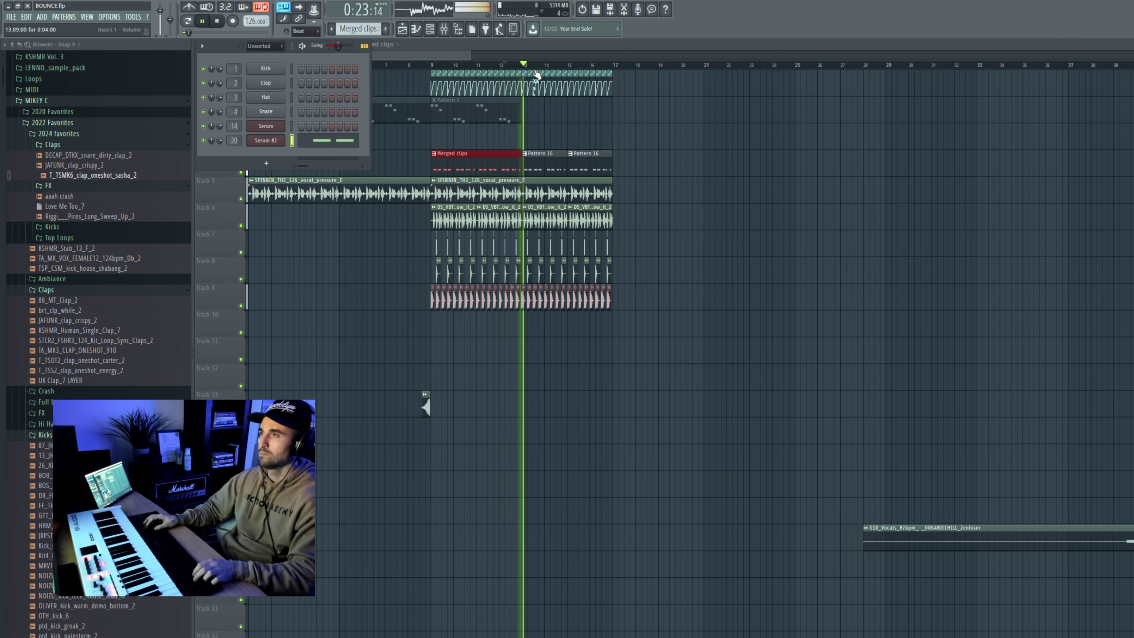
Play the drop from bar 9, then switch to Splice and audition the PMDP2, Kit5_Background and Vox_Low_Sidechained vocals
{"action": "left_click", "coordinate": [395, 65]}
{"action": "left_click", "coordinate": [434, 65]}
{"action": "scroll", "coordinate": [483, 169], "scroll_direction": "up", "scroll_amount": 3}
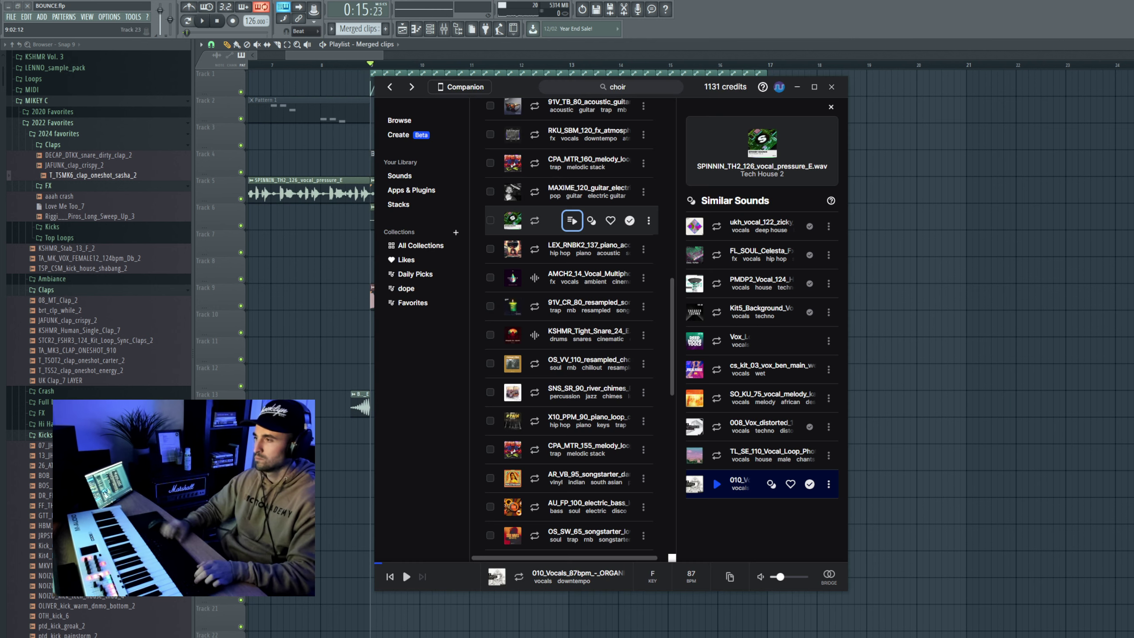
{"action": "left_click", "coordinate": [716, 283]}
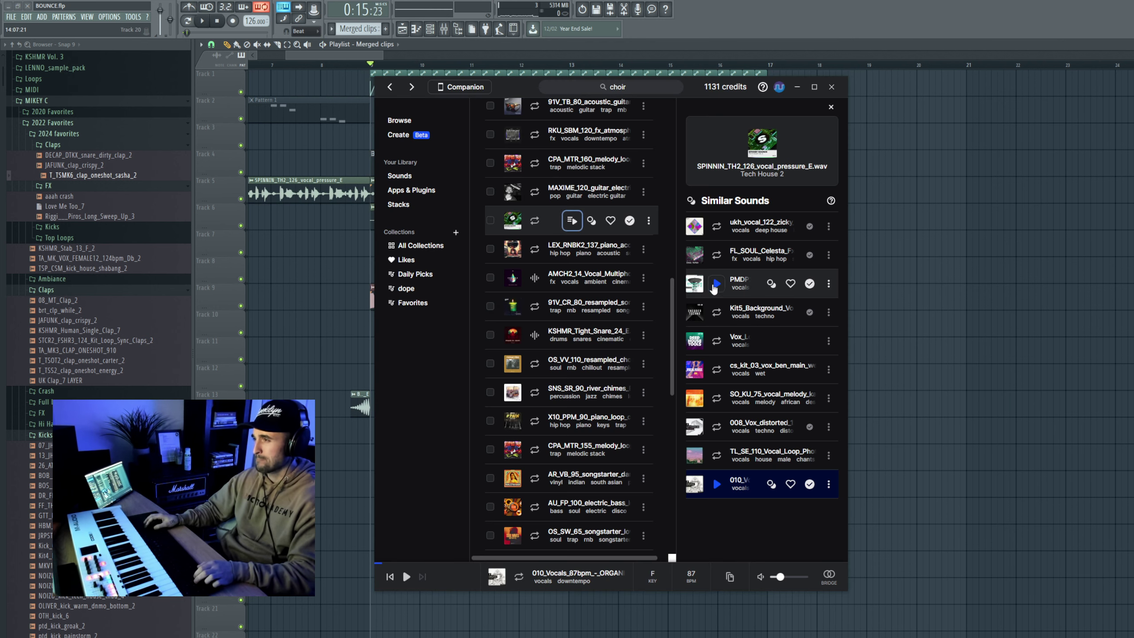
{"action": "left_click", "coordinate": [716, 313]}
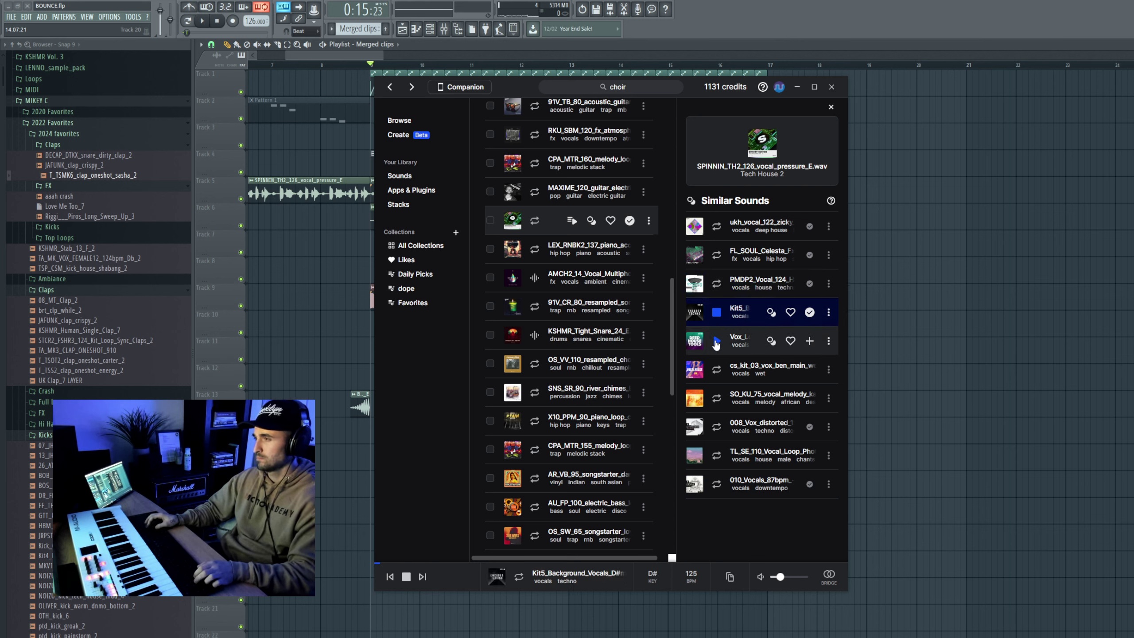
{"action": "left_click", "coordinate": [716, 342]}
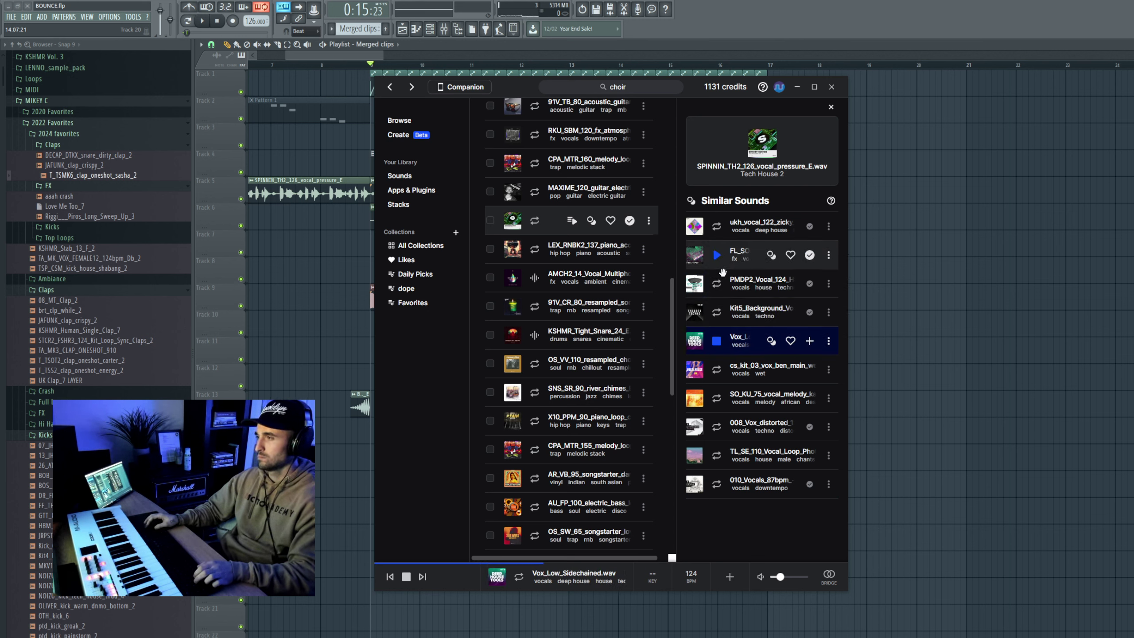
{"action": "left_click", "coordinate": [717, 288]}
Place PMDP2_Vocal_124_Hey_Sidechain on Track 10 at bars 13 and 15 and lower its channel volume to about 18%
{"action": "left_click_drag", "start_coordinate": [728, 295], "coordinate": [572, 324]}
{"action": "scroll", "coordinate": [664, 322], "scroll_direction": "up", "scroll_amount": 5}
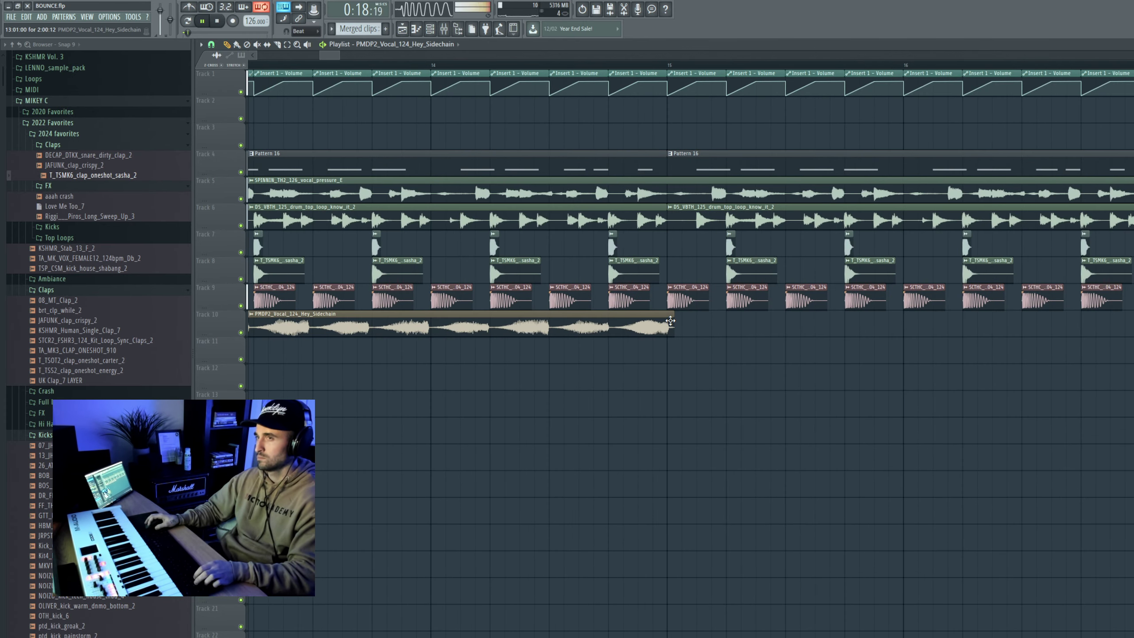
{"action": "left_click", "coordinate": [669, 320]}
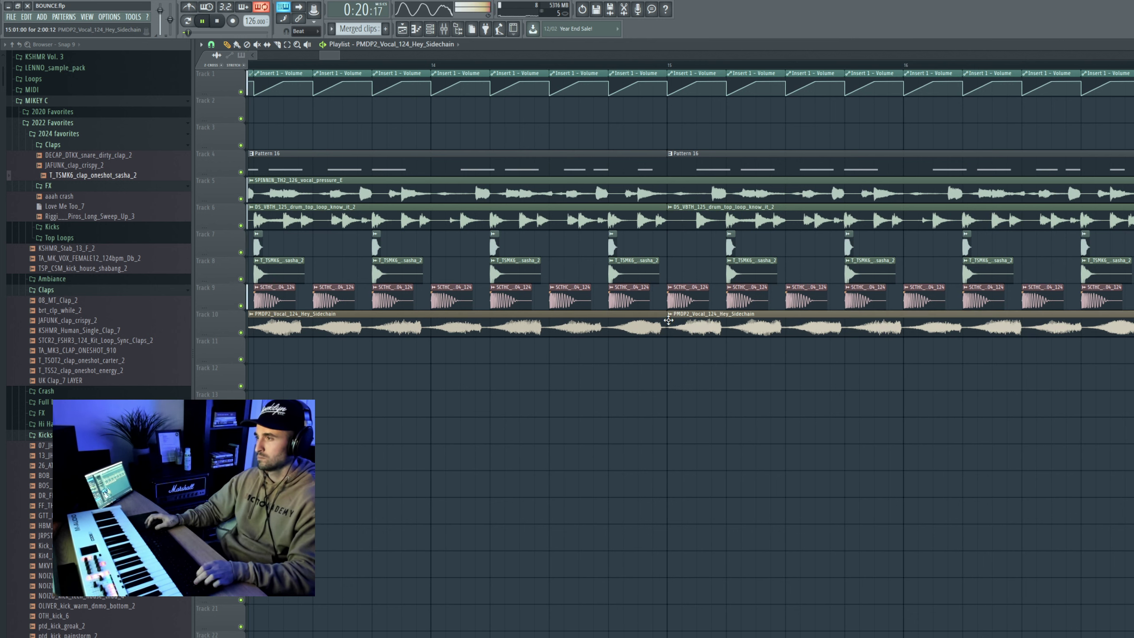
{"action": "double_click", "coordinate": [678, 315]}
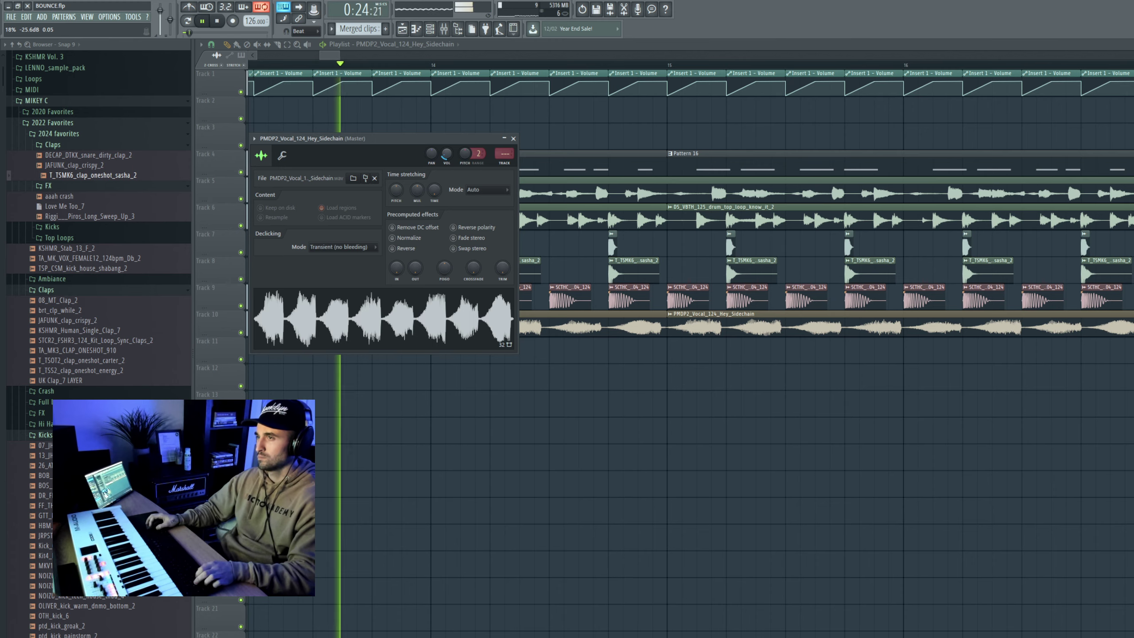
Duplicate the whole bars 9–17 drop so it repeats from bar 17, and delete the stray 010_Vocals_87bpm clip at bar 28
{"action": "scroll", "coordinate": [600, 425], "scroll_direction": "down", "scroll_amount": 8}
{"action": "right_click", "coordinate": [747, 415]}
{"action": "scroll", "coordinate": [716, 389], "scroll_direction": "down", "scroll_amount": 2}
{"action": "left_click_drag", "start_coordinate": [772, 388], "coordinate": [380, 70]}
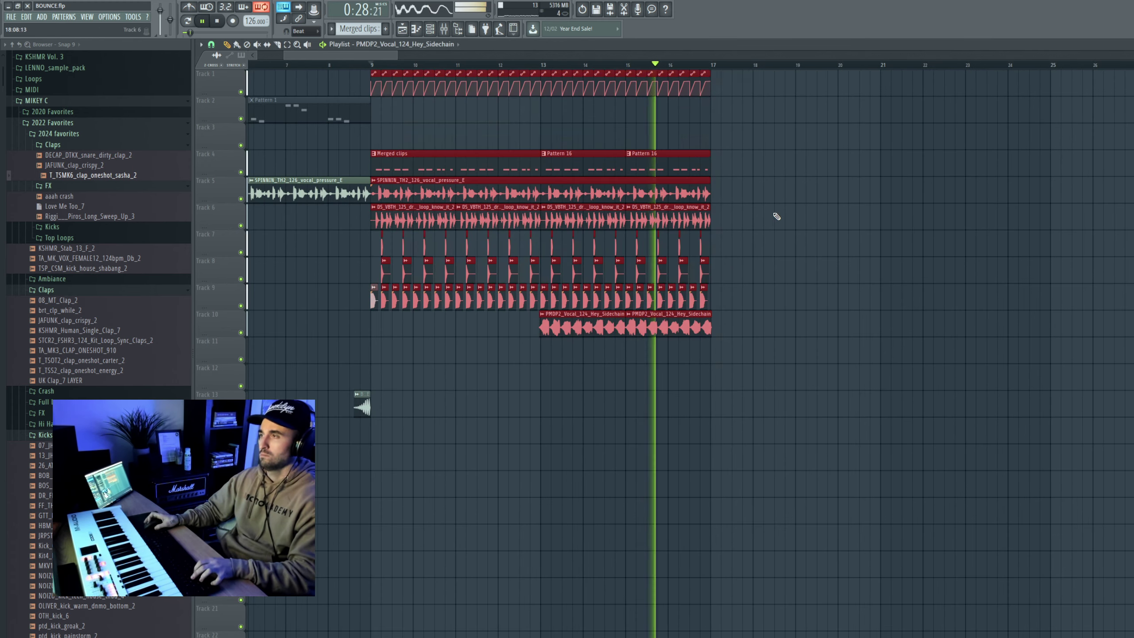
{"action": "scroll", "coordinate": [764, 218], "scroll_direction": "up", "scroll_amount": 4}
{"action": "scroll", "coordinate": [739, 223], "scroll_direction": "up", "scroll_amount": 2}
{"action": "key", "text": "ctrl+b"}
{"action": "scroll", "coordinate": [741, 228], "scroll_direction": "down", "scroll_amount": 6}
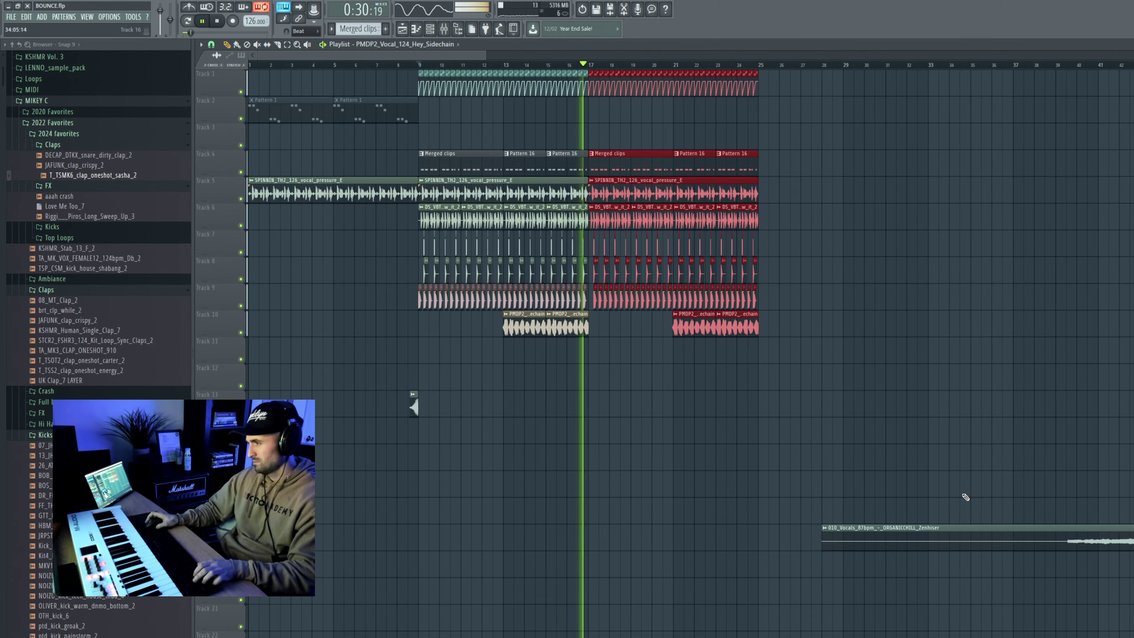
{"action": "right_click", "coordinate": [960, 536]}
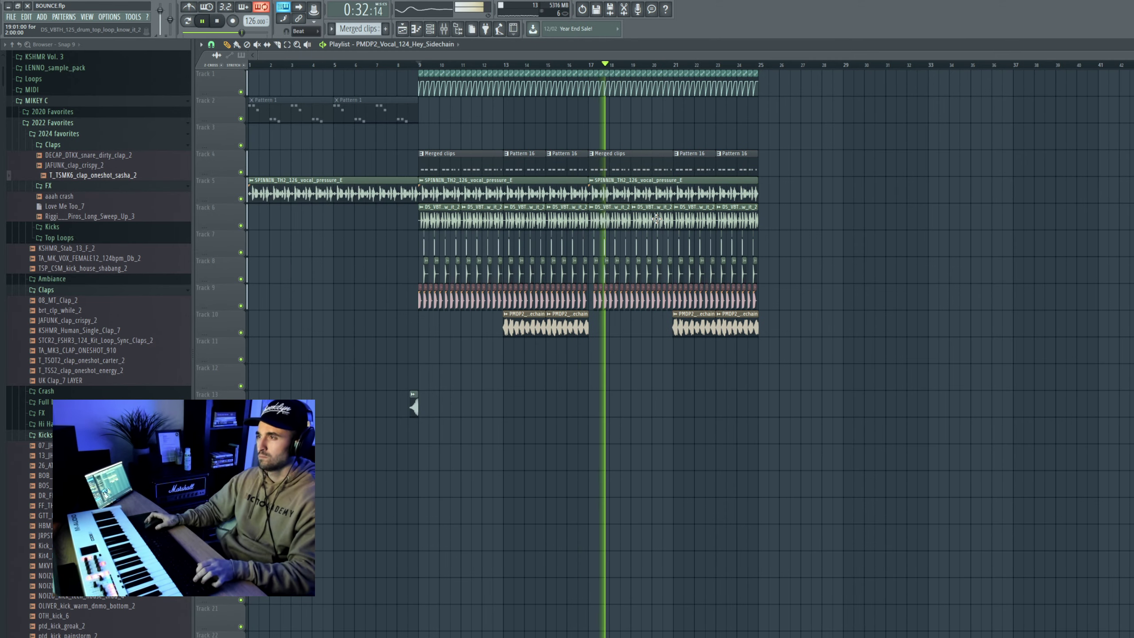
Save the project
{"action": "scroll", "coordinate": [656, 218], "scroll_direction": "up", "scroll_amount": 5}
{"action": "scroll", "coordinate": [715, 246], "scroll_direction": "down", "scroll_amount": 3}
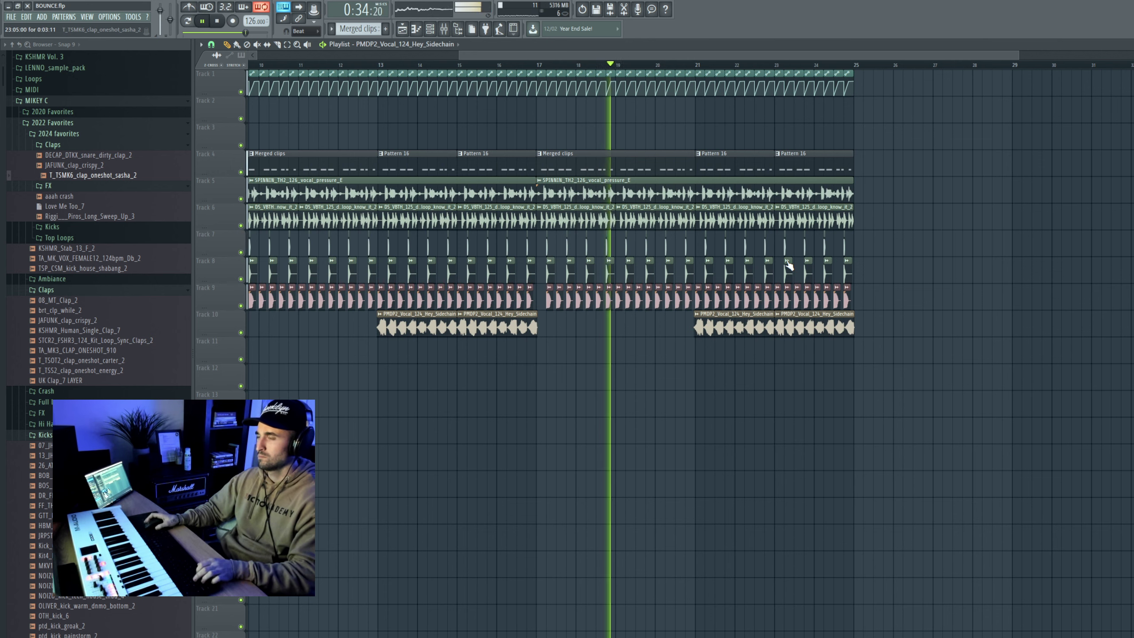
{"action": "left_click", "coordinate": [13, 17]}
{"action": "left_click", "coordinate": [27, 58]}
{"action": "scroll", "coordinate": [507, 219], "scroll_direction": "down", "scroll_amount": 1}
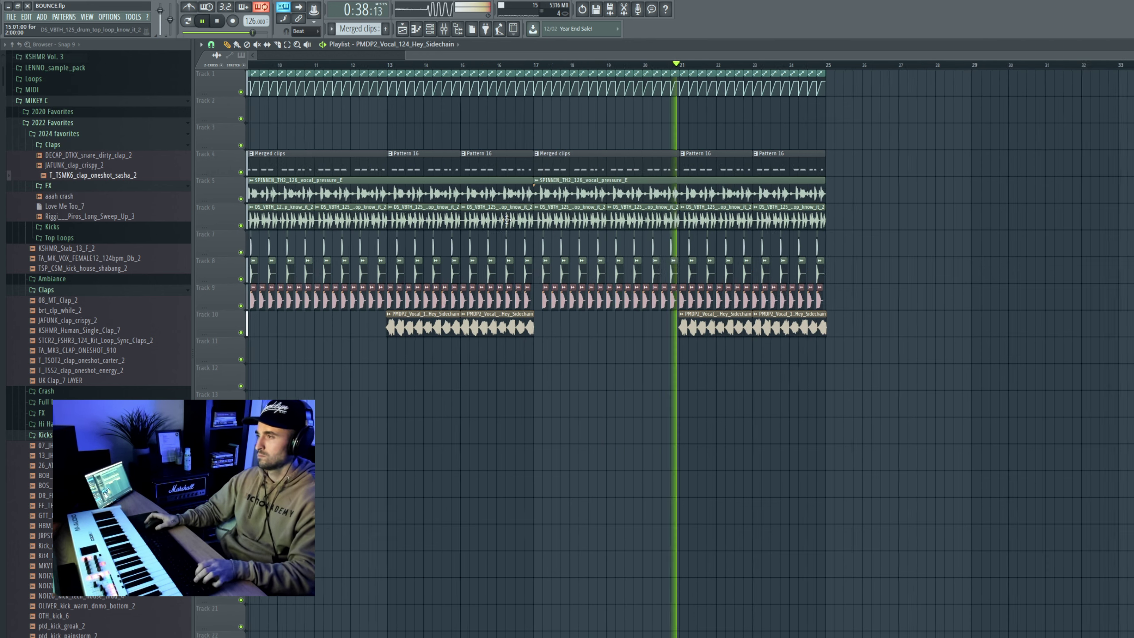
Trim the bar 21 PMDP2 vocal clip to end exactly at bar 23 and replace the following clip with a trimmed copy
{"action": "scroll", "coordinate": [573, 332], "scroll_direction": "up", "scroll_amount": 5}
{"action": "left_click_drag", "start_coordinate": [574, 332], "coordinate": [580, 332]}
{"action": "right_click", "coordinate": [879, 327]}
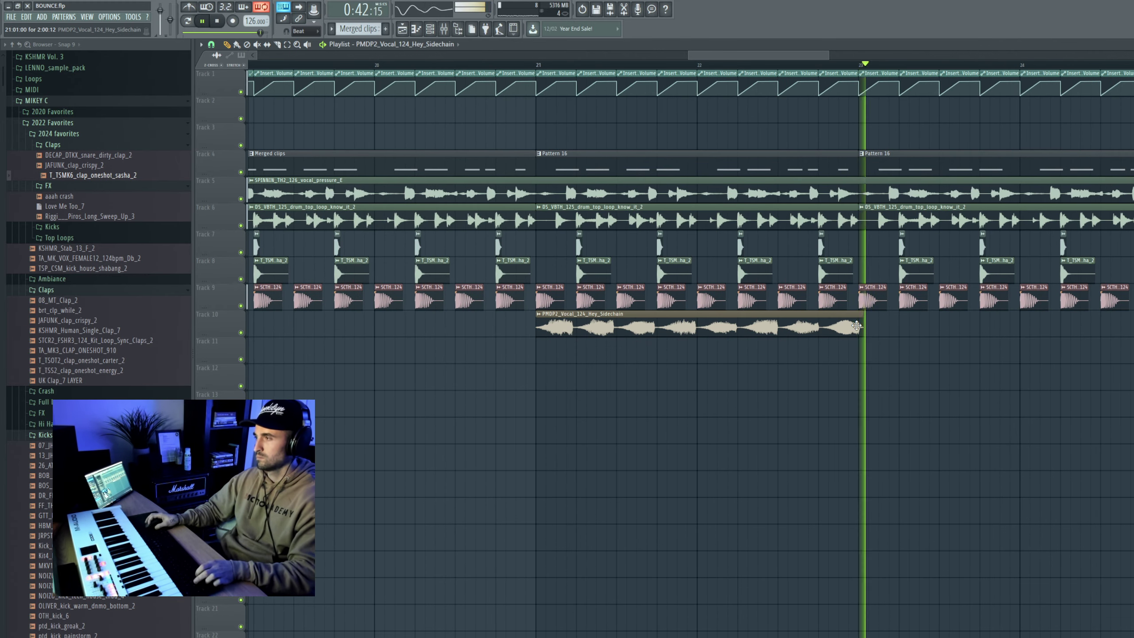
{"action": "left_click_drag", "start_coordinate": [855, 321], "coordinate": [859, 322]}
{"action": "left_click", "coordinate": [882, 323]}
Replace the vocal clips at bars 13 and 15 on Track 10 with copies of the trimmed pair from bars 21 and 23
{"action": "left_click_drag", "start_coordinate": [952, 330], "coordinate": [848, 321]}
{"action": "scroll", "coordinate": [689, 325], "scroll_direction": "down", "scroll_amount": 4}
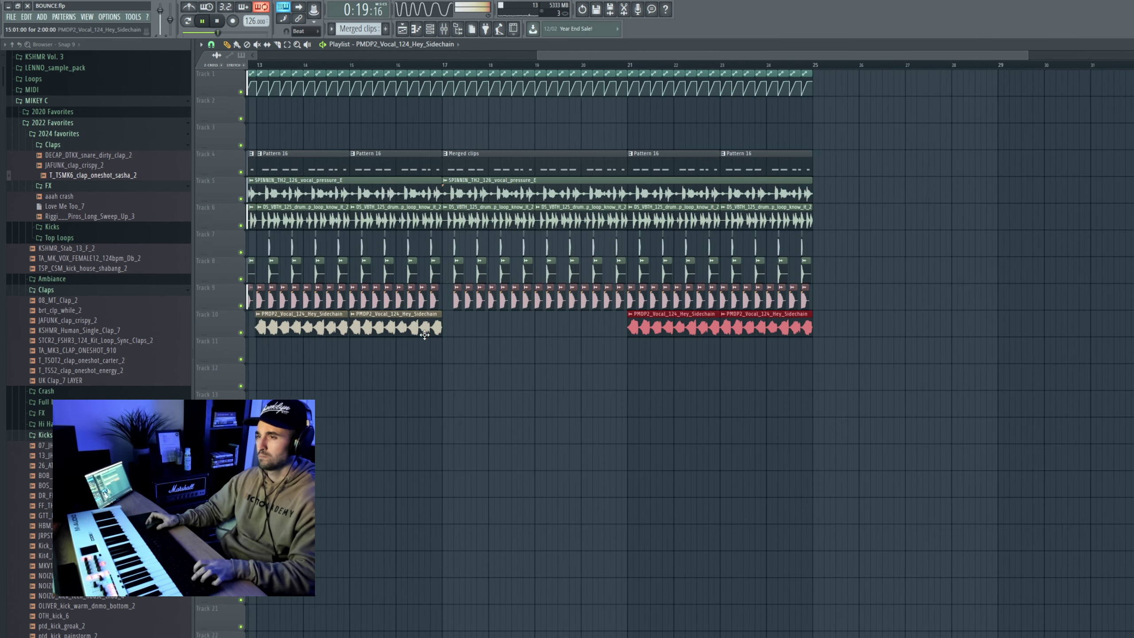
{"action": "key", "text": "ctrl+d"}
{"action": "scroll", "coordinate": [419, 334], "scroll_direction": "down", "scroll_amount": 2}
{"action": "right_click", "coordinate": [409, 332]}
{"action": "right_click", "coordinate": [331, 333]}
{"action": "scroll", "coordinate": [293, 334], "scroll_direction": "up", "scroll_amount": 6}
{"action": "scroll", "coordinate": [300, 334], "scroll_direction": "down", "scroll_amount": 2}
{"action": "key", "text": "ctrl+v"}
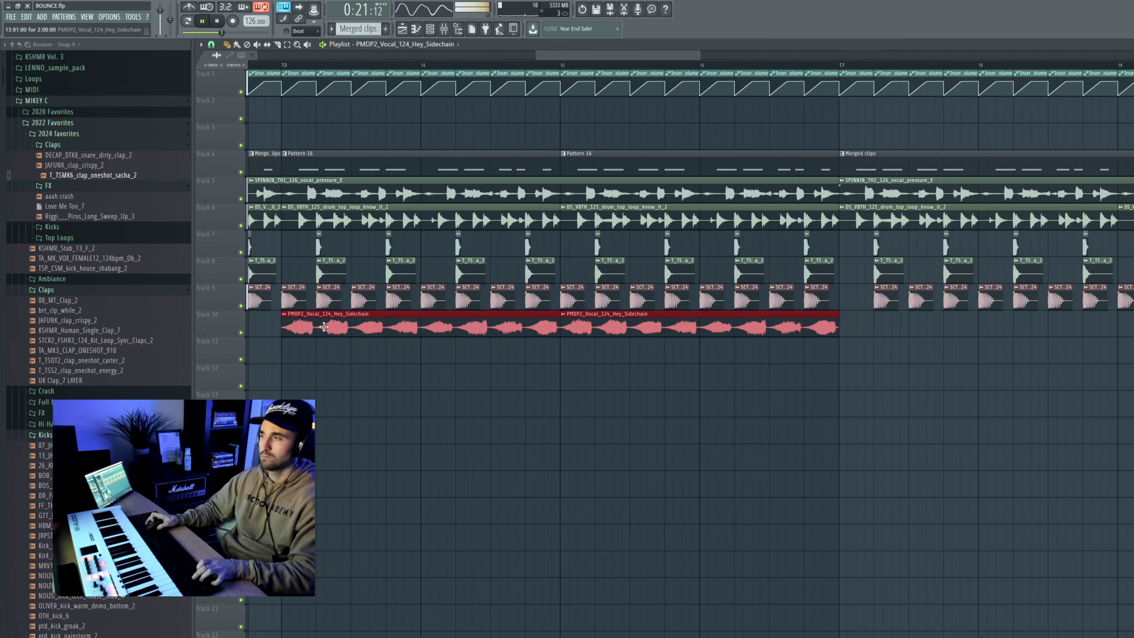
{"action": "scroll", "coordinate": [324, 326], "scroll_direction": "down", "scroll_amount": 2}
{"action": "scroll", "coordinate": [707, 327], "scroll_direction": "down", "scroll_amount": 2}
{"action": "left_click", "coordinate": [616, 390], "text": "ctrl"}
{"action": "left_click", "coordinate": [582, 351]}
{"action": "right_click", "coordinate": [592, 349]}
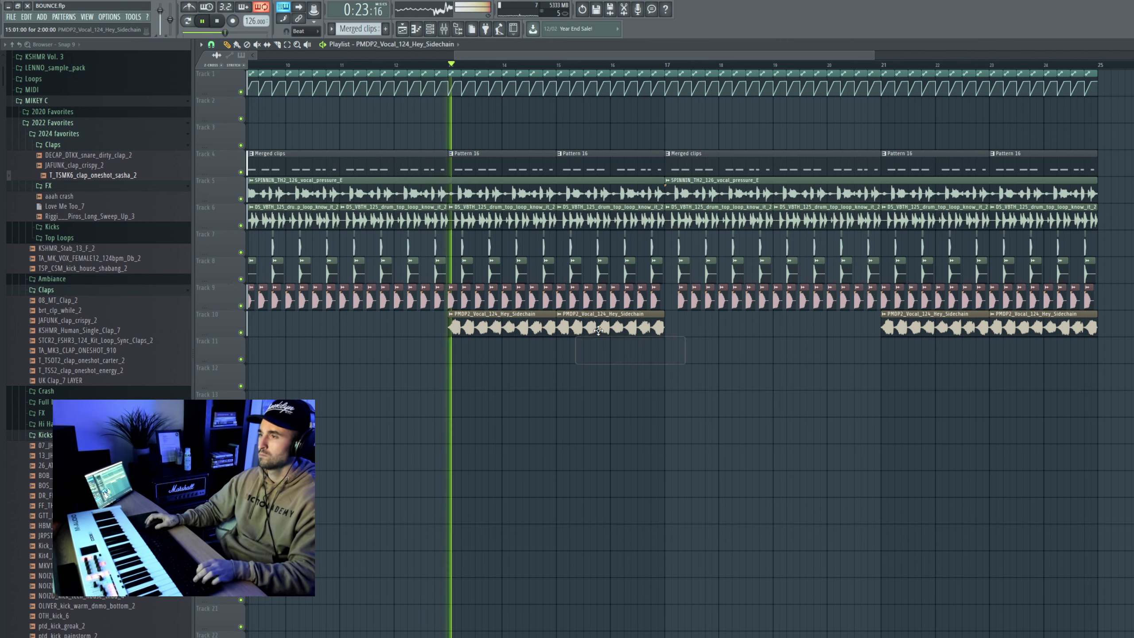
{"action": "scroll", "coordinate": [599, 330], "scroll_direction": "down", "scroll_amount": 2}
{"action": "left_click", "coordinate": [11, 17]}
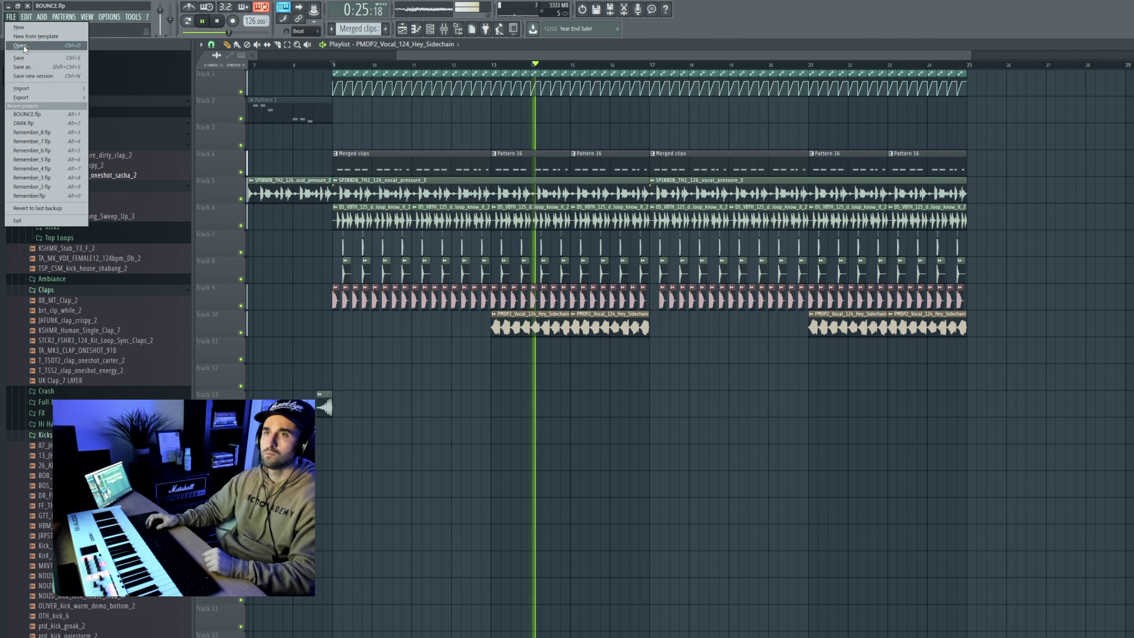
{"action": "key", "text": "Escape"}
{"action": "scroll", "coordinate": [474, 331], "scroll_direction": "down", "scroll_amount": 3}
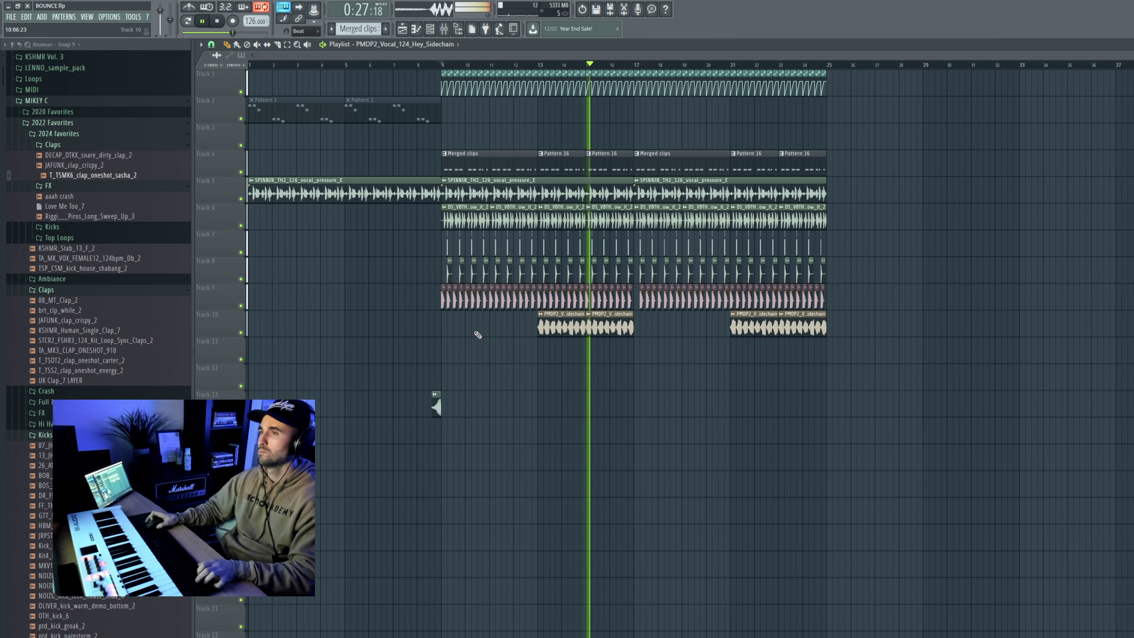
{"action": "scroll", "coordinate": [477, 334], "scroll_direction": "up", "scroll_amount": 2}
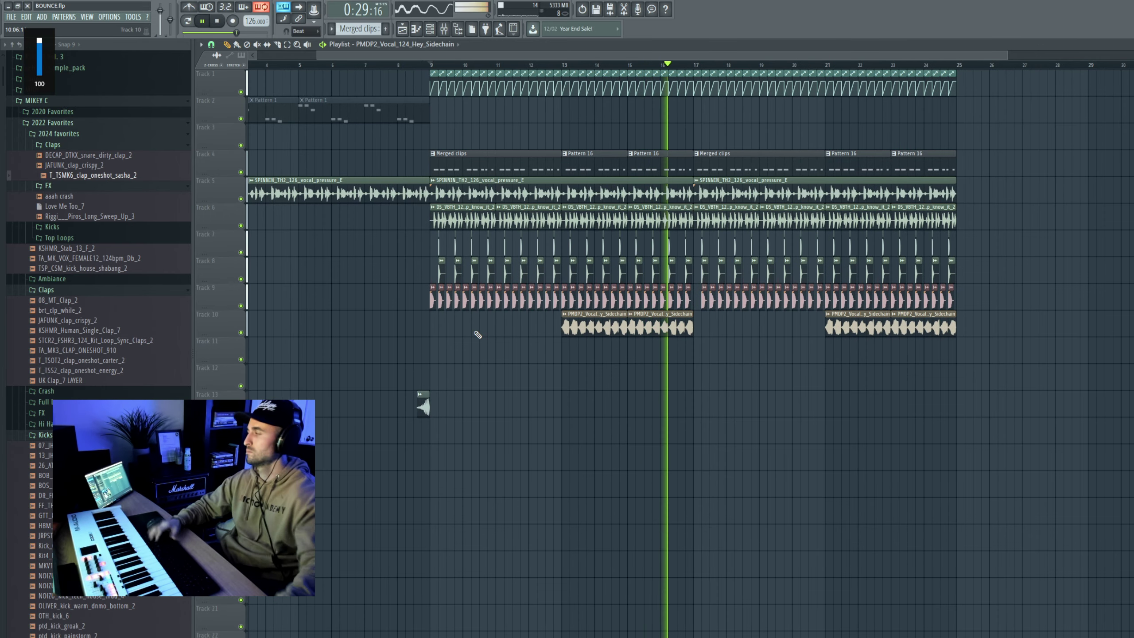
Load L1 limiter Stereo in the Master's effect slot 10 and set its threshold to -2.6
{"action": "key", "text": "F9"}
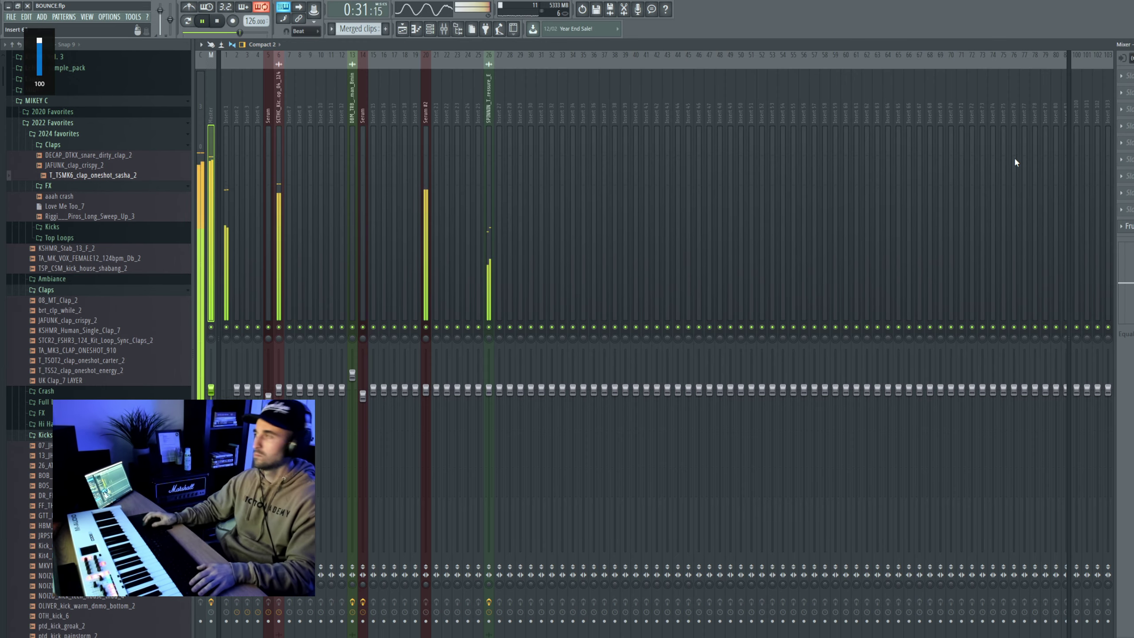
{"action": "left_click", "coordinate": [1124, 229]}
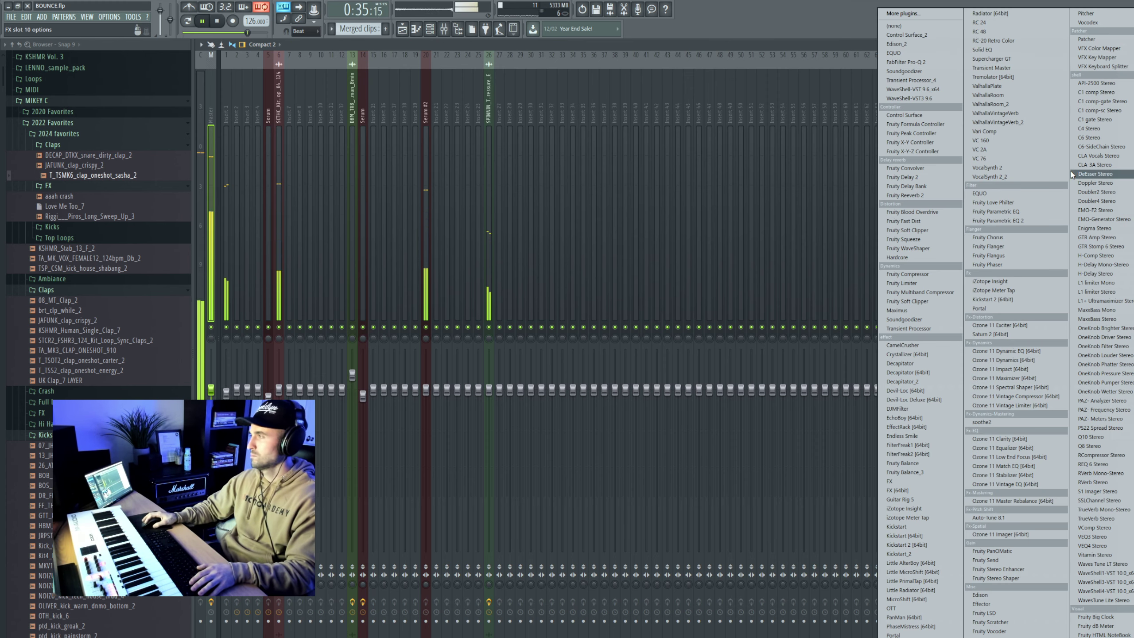
{"action": "left_click", "coordinate": [1105, 293]}
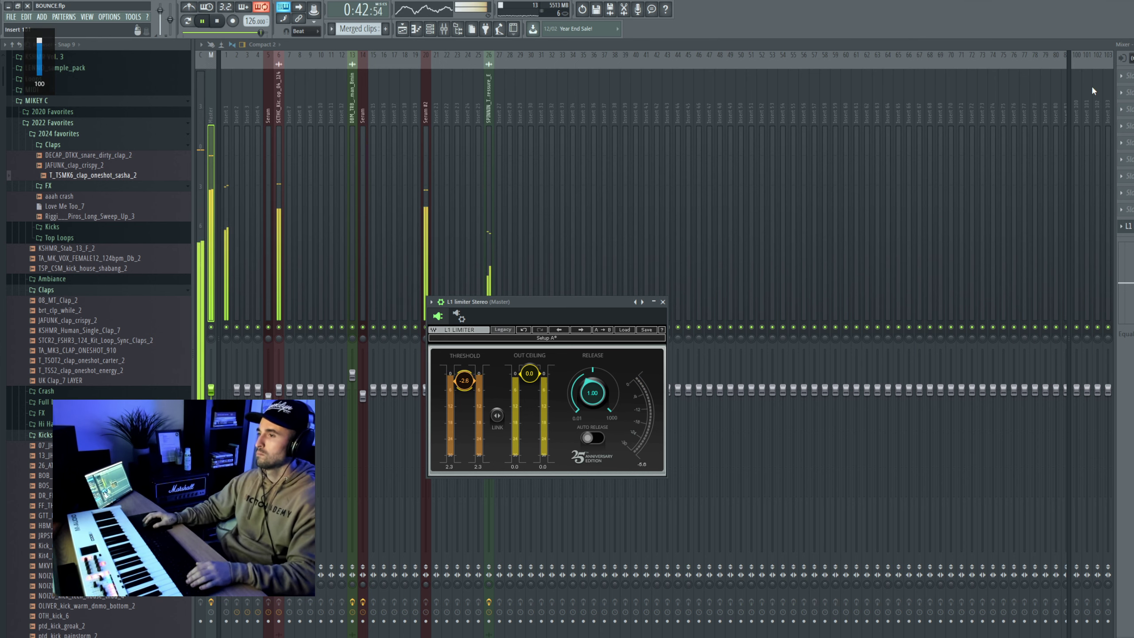
Add RCompressor Stereo to the Master's effect slot 3 and load its Master Electro soft preset
{"action": "left_click", "coordinate": [1121, 109]}
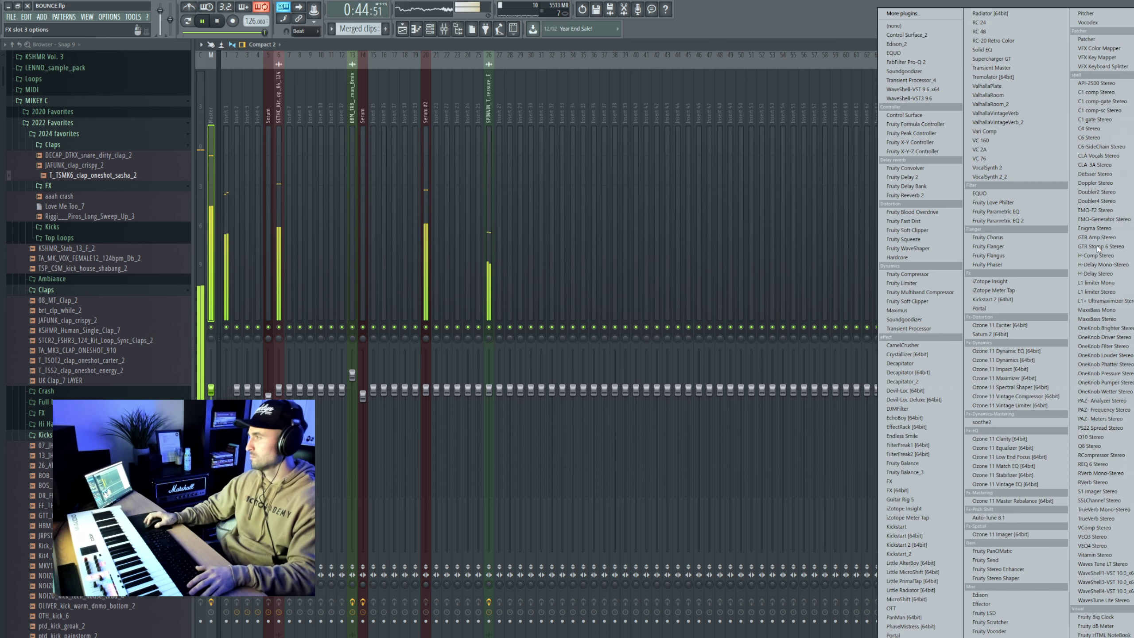
{"action": "left_click", "coordinate": [1130, 456]}
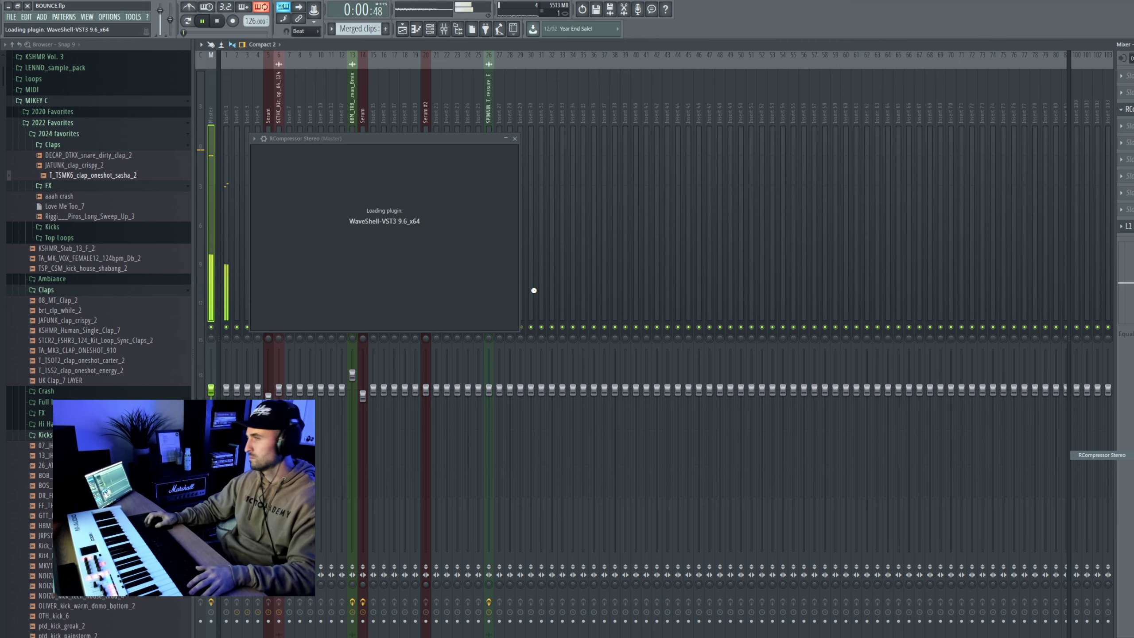
{"action": "left_click", "coordinate": [399, 149]}
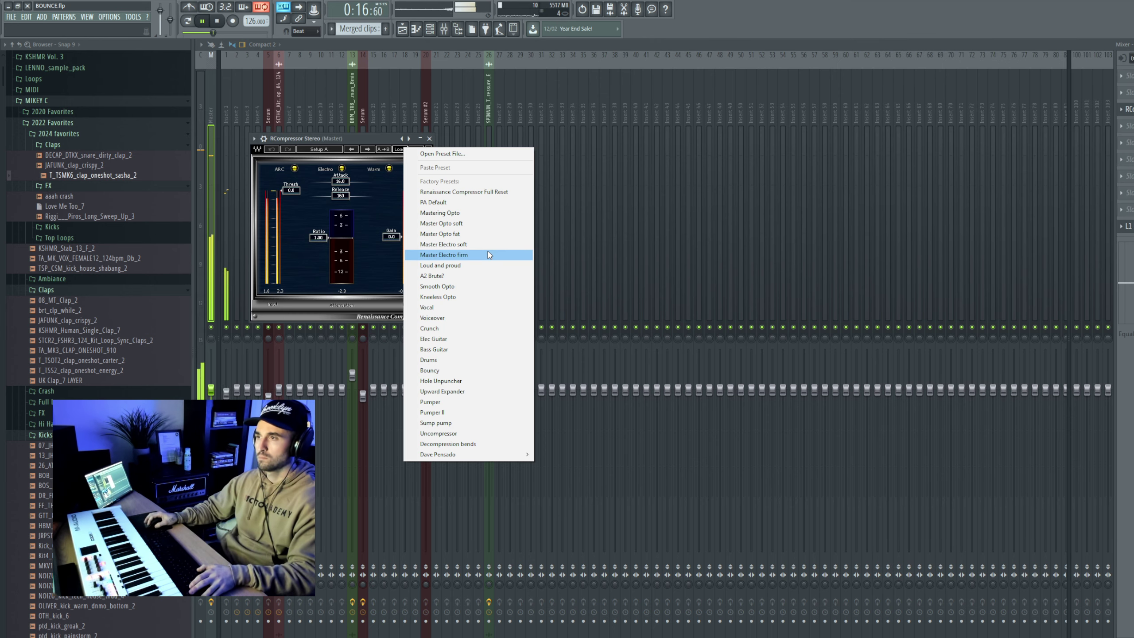
{"action": "left_click", "coordinate": [489, 245]}
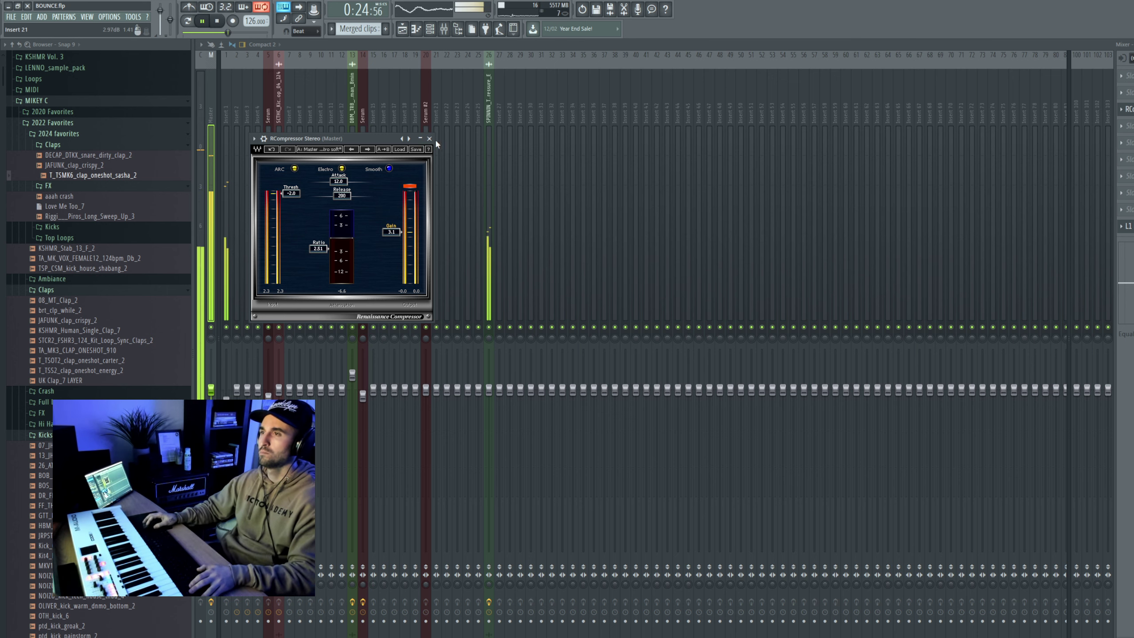
Check the L1 limiter's levels on the Master during playback and return to the playlist
{"action": "left_click", "coordinate": [1128, 226]}
{"action": "left_click", "coordinate": [1128, 226]}
{"action": "left_click", "coordinate": [1129, 226]}
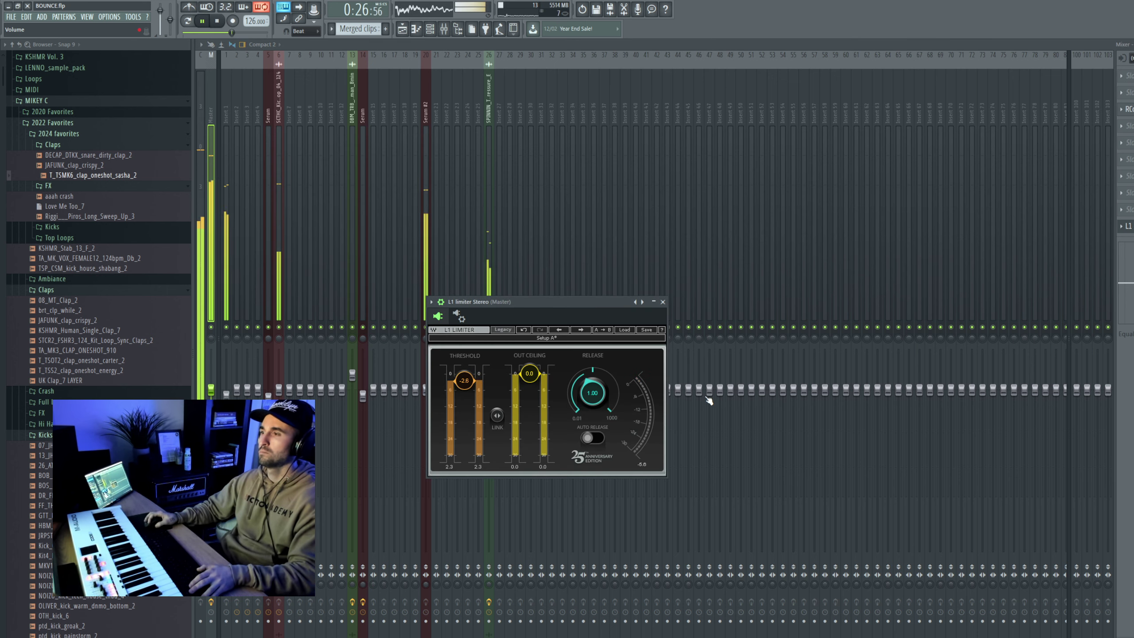
{"action": "key", "text": "Escape"}
{"action": "key", "text": "Escape"}
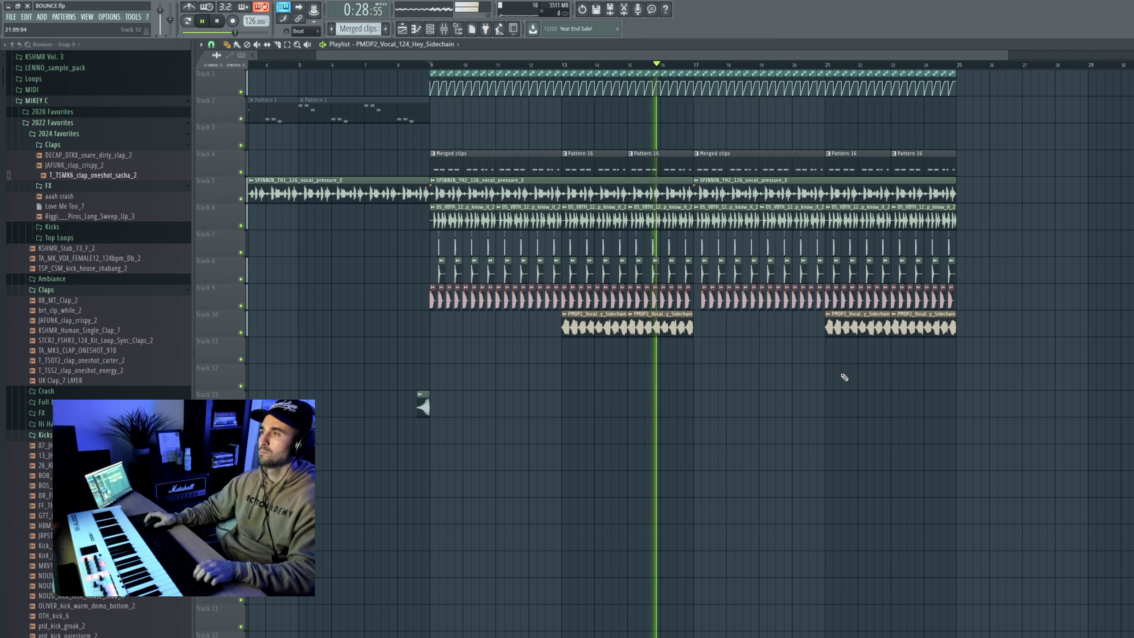
Switch to Splice, step through the similar vocal sounds down to 008_Vox_distorted, and search for "wub"
{"action": "scroll", "coordinate": [684, 479], "scroll_direction": "up", "scroll_amount": 4}
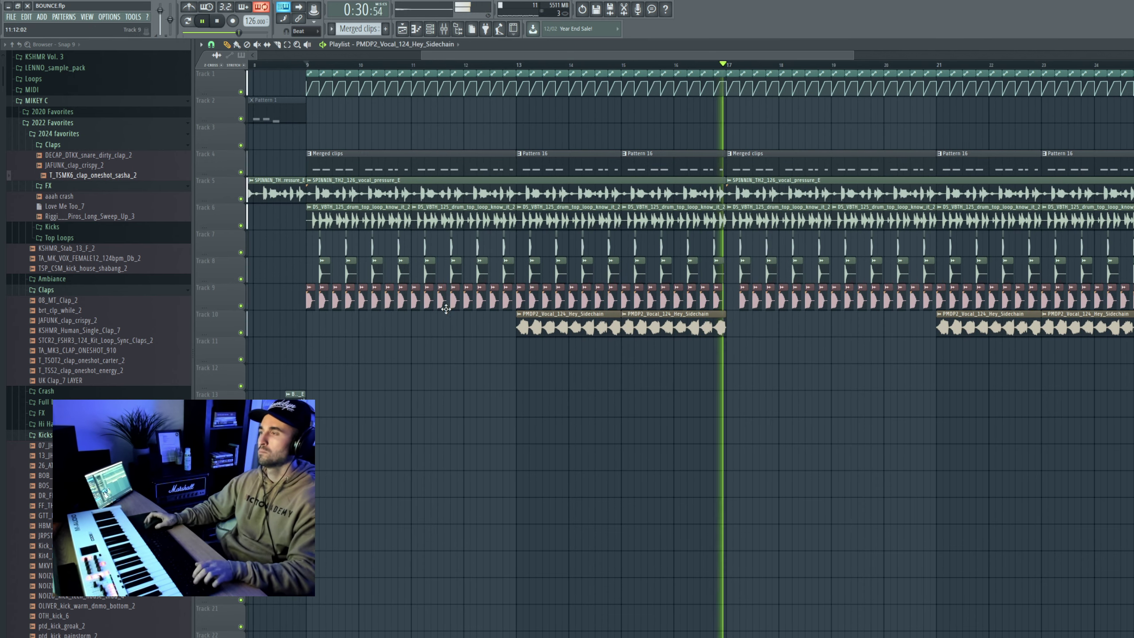
{"action": "key", "text": "alt+Tab"}
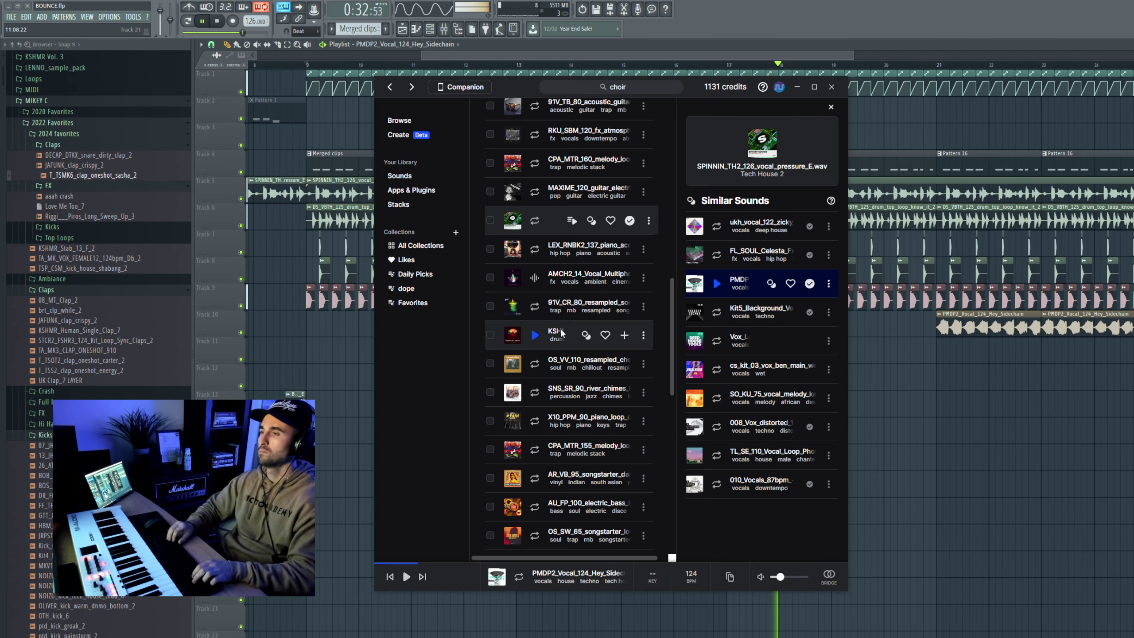
{"action": "key", "text": "Down"}
{"action": "key", "text": "Down"}
{"action": "key", "text": "Down"}
{"action": "key", "text": "Down"}
{"action": "key", "text": "Down"}
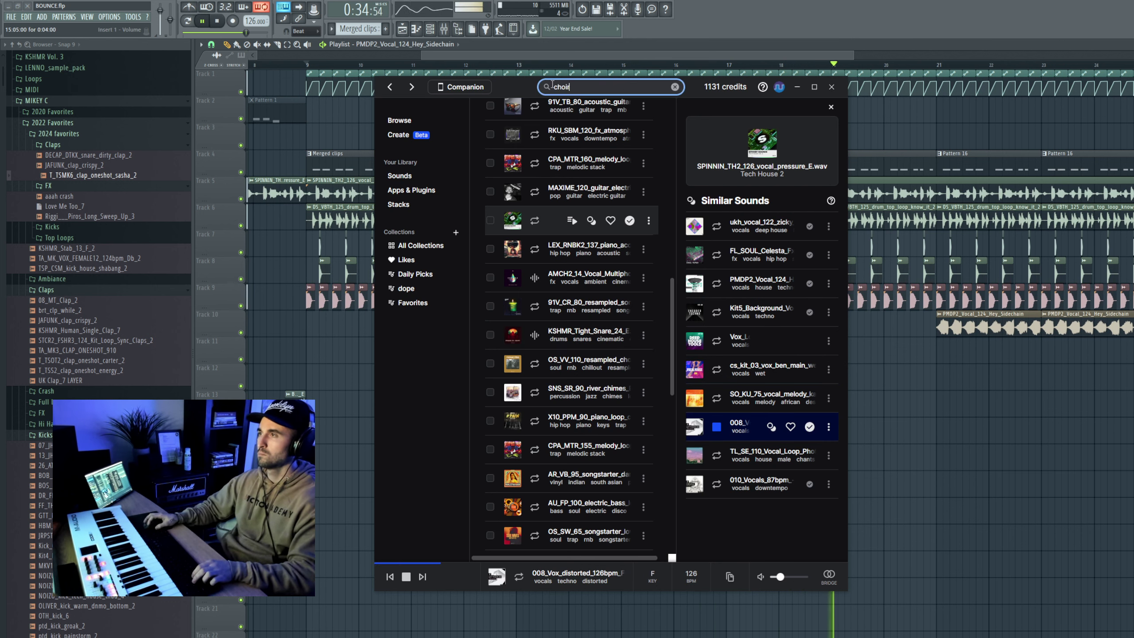
{"action": "type", "text": "wub"}
{"action": "key", "text": "Return"}
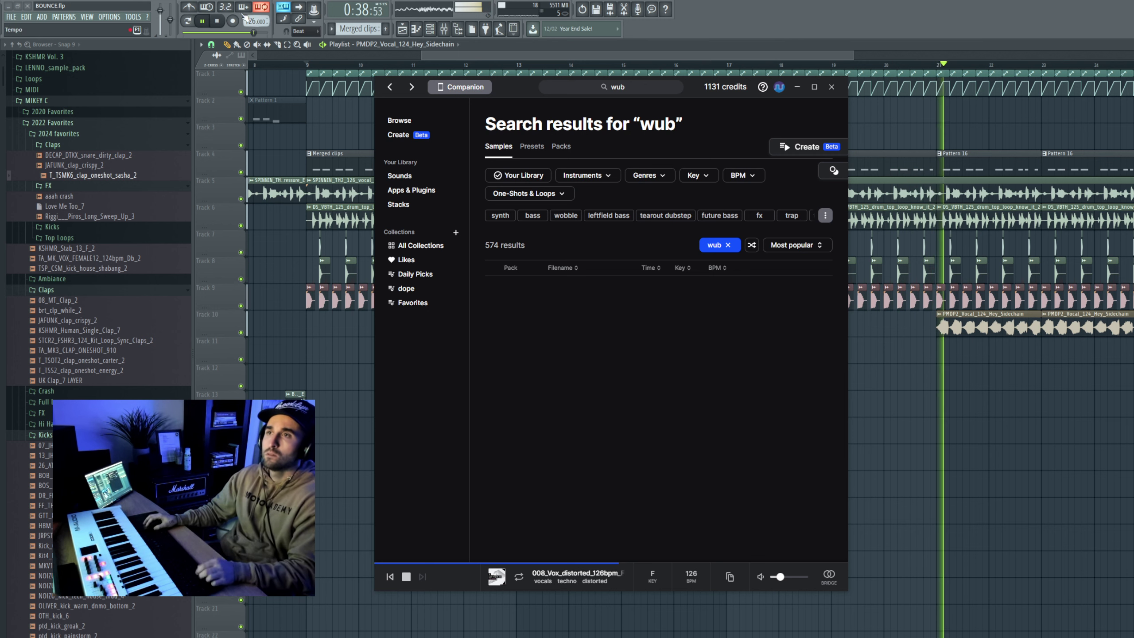
Stop the song, audition the first wub samples, and add UZ_SS_wub_low_F and UZ_SS_wub_bass_rev_E to the library
{"action": "left_click", "coordinate": [218, 27]}
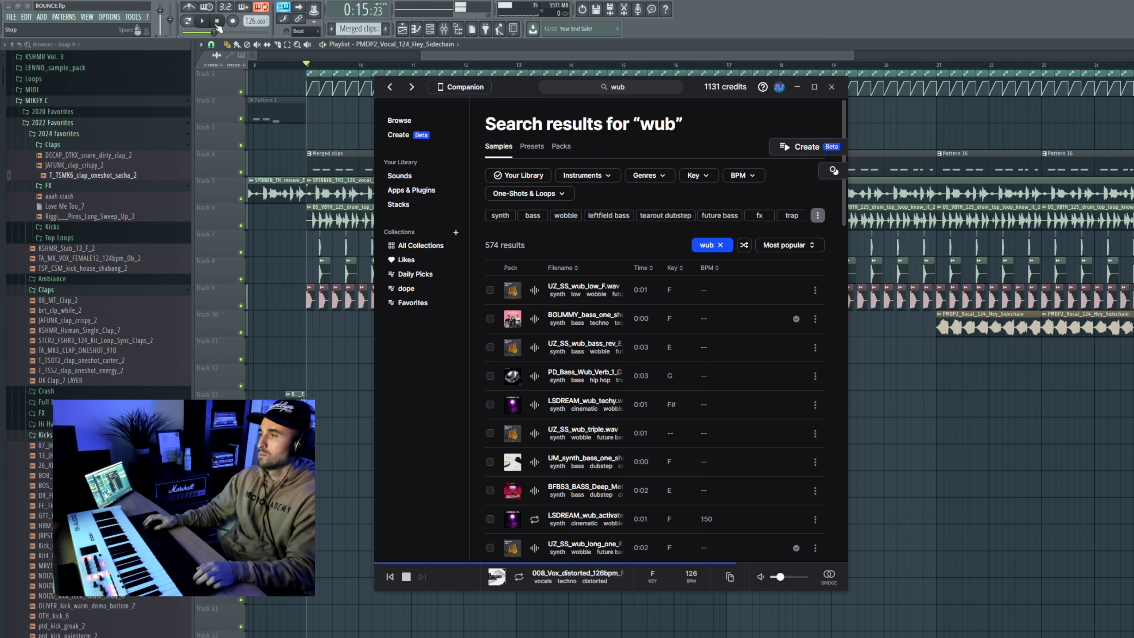
{"action": "left_click", "coordinate": [534, 291]}
{"action": "key", "text": "Down"}
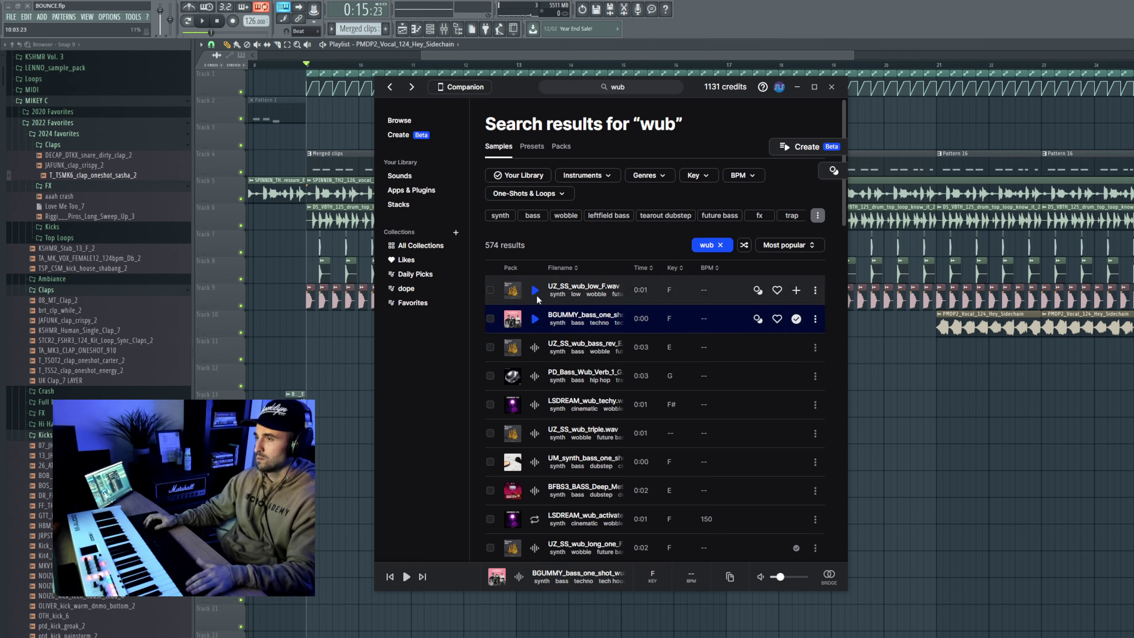
{"action": "left_click", "coordinate": [535, 291]}
{"action": "left_click", "coordinate": [796, 290]}
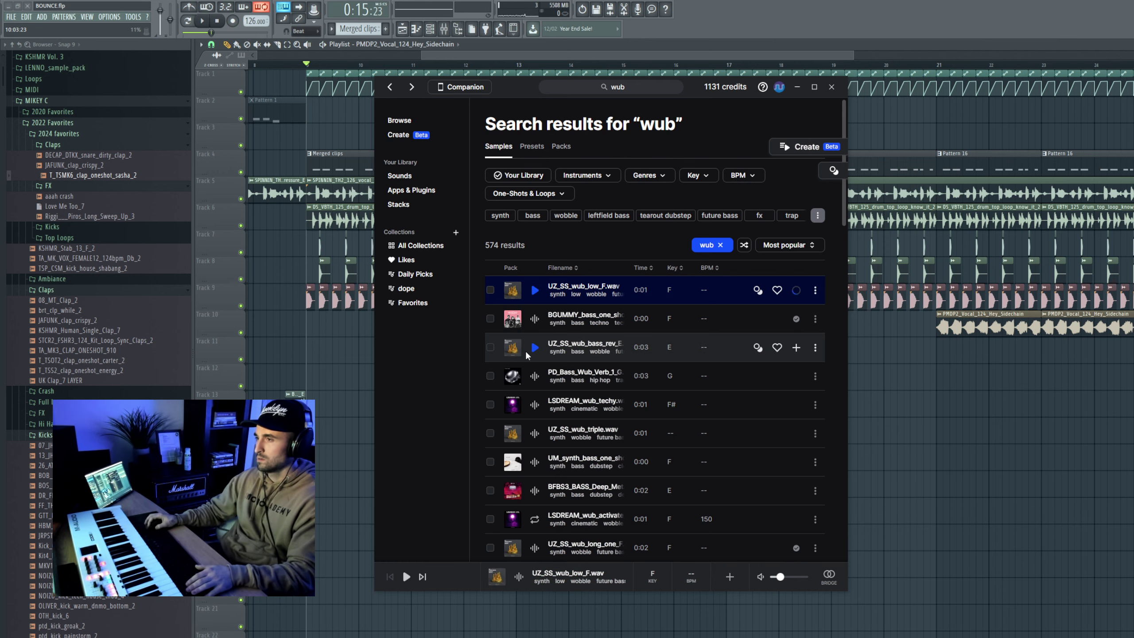
{"action": "left_click", "coordinate": [534, 347]}
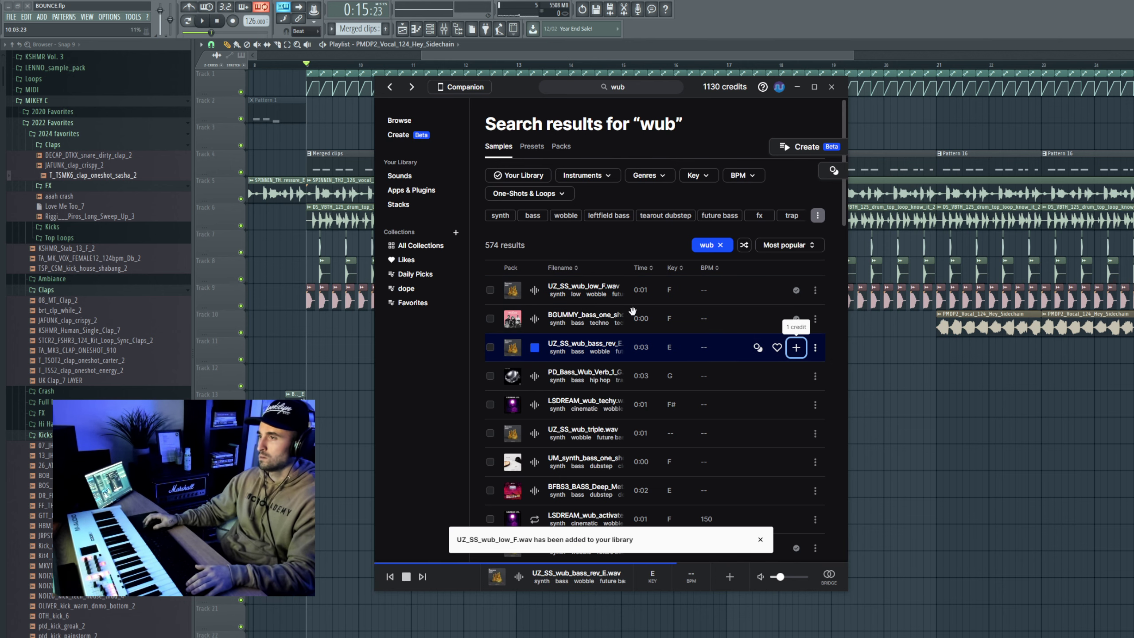
Place UZ_SS_wub_low_F on Track 13 so it starts one beat before bar 13
{"action": "left_click_drag", "start_coordinate": [630, 293], "coordinate": [923, 395]}
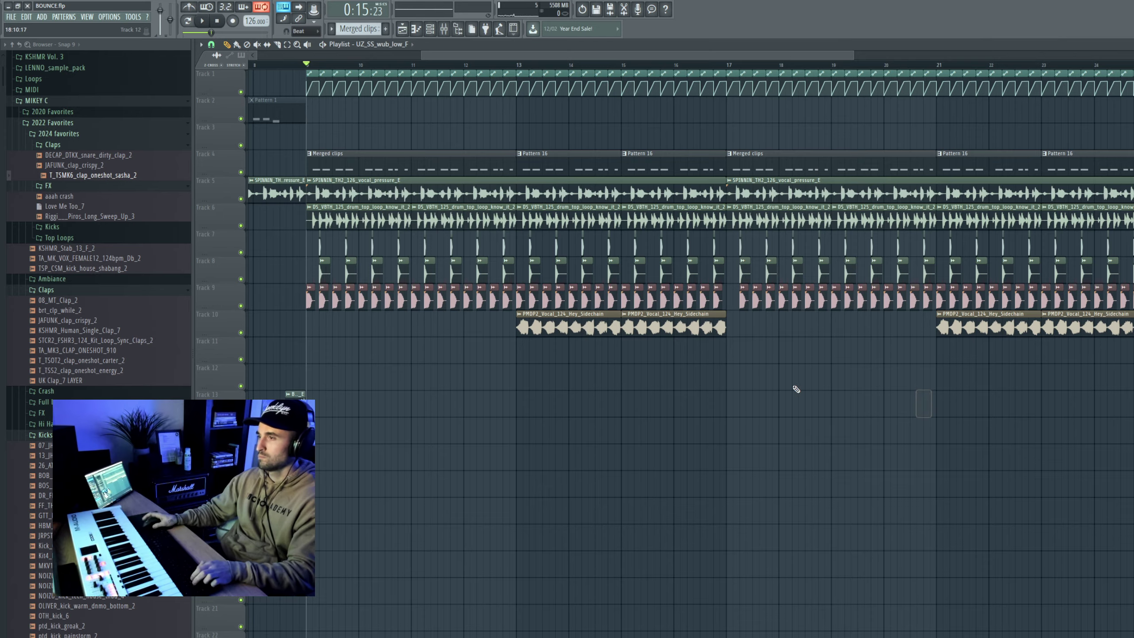
{"action": "scroll", "coordinate": [555, 386], "scroll_direction": "up", "scroll_amount": 8}
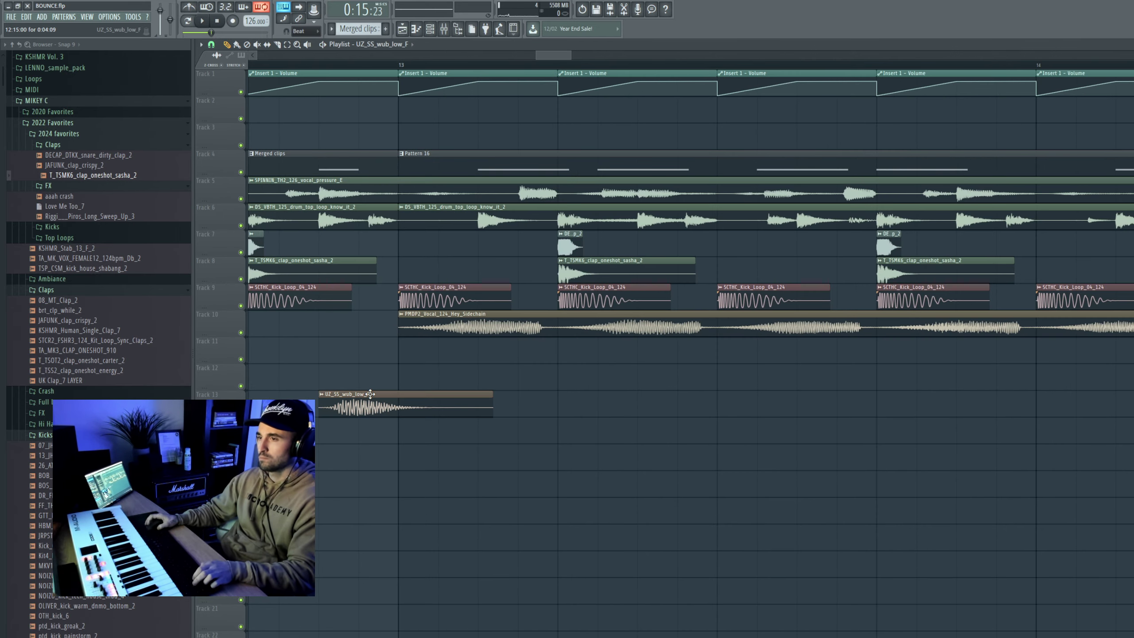
{"action": "scroll", "coordinate": [370, 393], "scroll_direction": "down", "scroll_amount": 8}
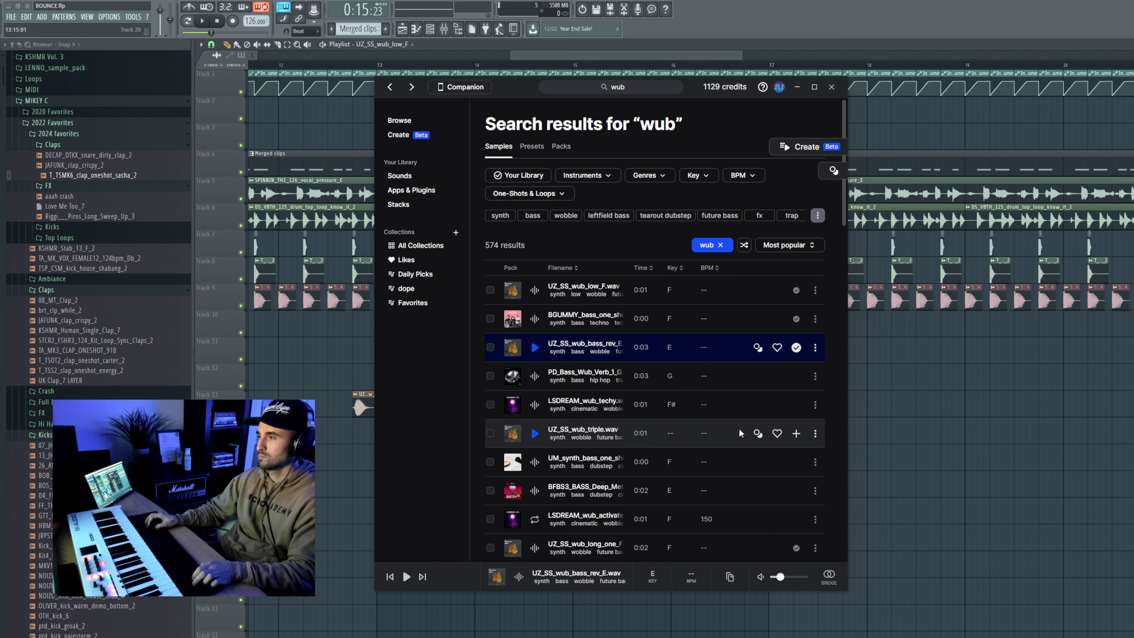
Add UZ_SS_wub_triple to the Splice library, audition it, and place UZ_SS_wub_bass_rev_E on Track 15 in the second half of bar 12
{"action": "left_click_drag", "start_coordinate": [741, 431], "coordinate": [908, 445]}
{"action": "left_click", "coordinate": [797, 433]}
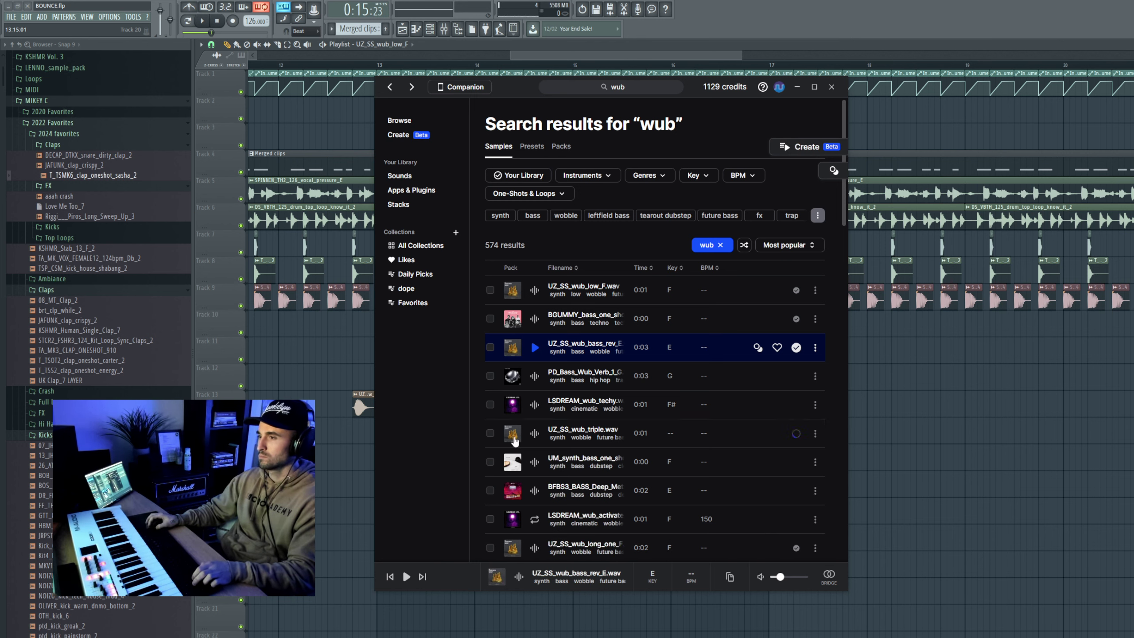
{"action": "left_click", "coordinate": [534, 433]}
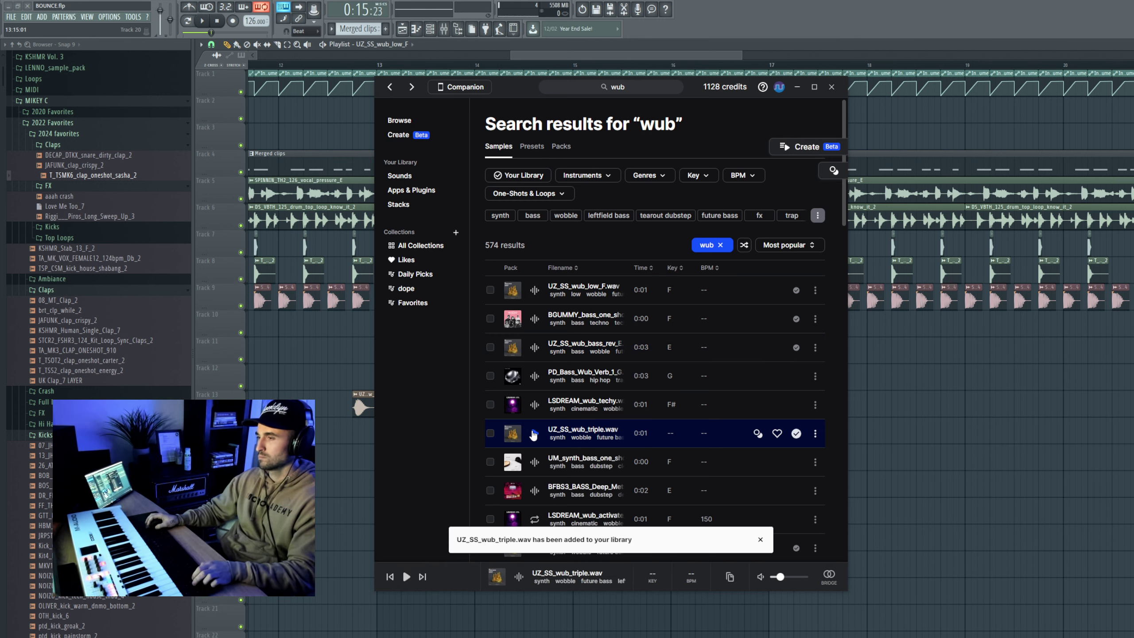
{"action": "left_click_drag", "start_coordinate": [534, 348], "coordinate": [374, 453]}
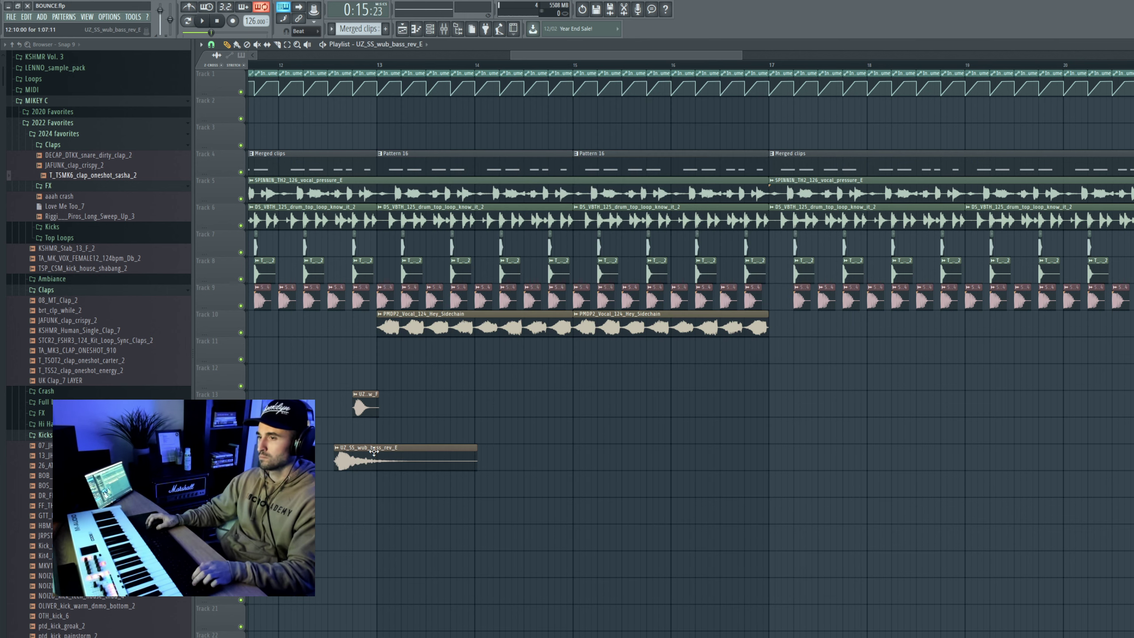
Move UZ_SS_wub_bass_rev_E to the start of bar 13 and adjust the channel volume of UZ_SS_wub_low_F during playback
{"action": "double_click", "coordinate": [414, 460]}
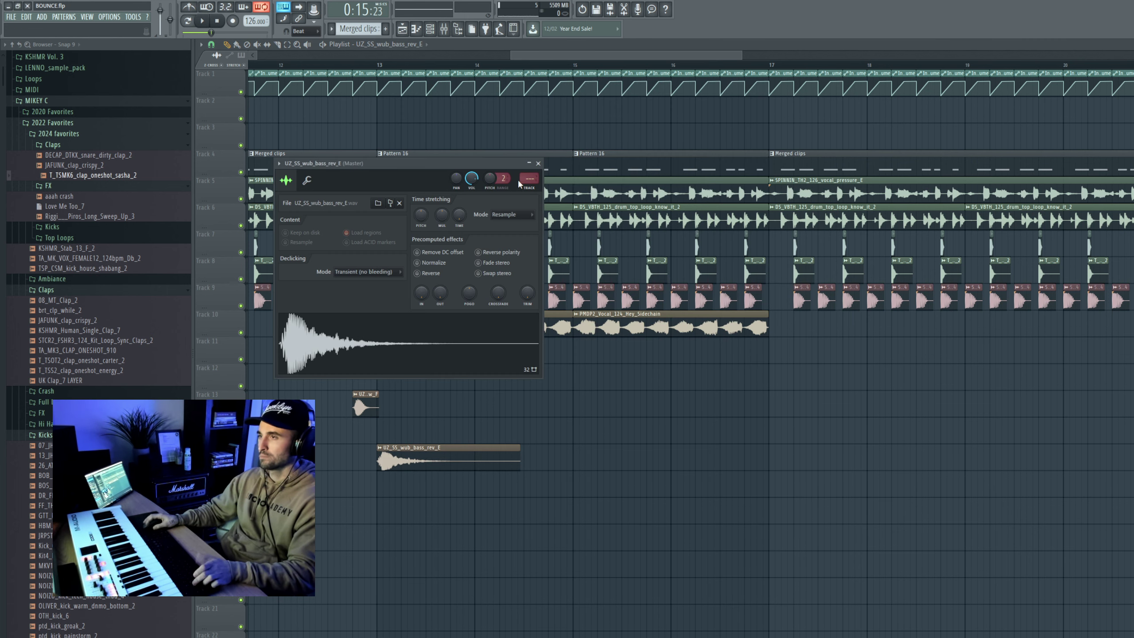
{"action": "left_click", "coordinate": [348, 65]}
{"action": "double_click", "coordinate": [372, 393]}
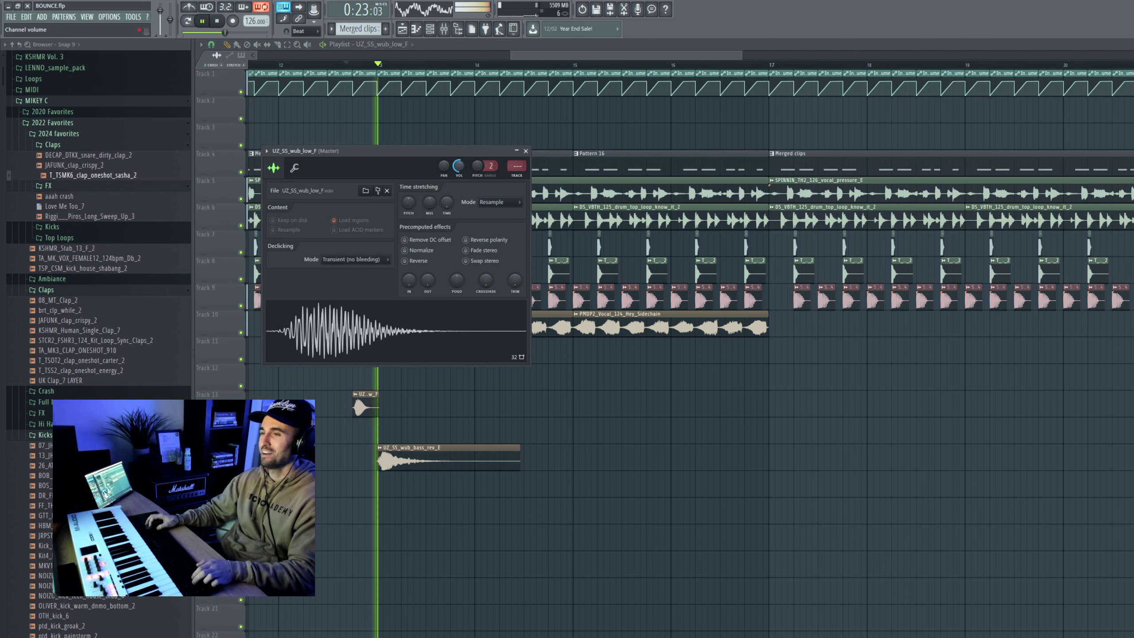
Copy both wub clips eight bars ahead, with UZ_SS_wub_low_F one beat before bar 21 and UZ_SS_wub_bass_rev_E at bar 21
{"action": "scroll", "coordinate": [617, 473], "scroll_direction": "down", "scroll_amount": 6}
{"action": "scroll", "coordinate": [504, 322], "scroll_direction": "up", "scroll_amount": 1}
{"action": "left_click_drag", "start_coordinate": [671, 549], "coordinate": [531, 384]}
{"action": "scroll", "coordinate": [831, 464], "scroll_direction": "up", "scroll_amount": 1}
{"action": "scroll", "coordinate": [838, 466], "scroll_direction": "up", "scroll_amount": 5}
{"action": "key", "text": "ctrl+v"}
{"action": "scroll", "coordinate": [892, 490], "scroll_direction": "down", "scroll_amount": 6}
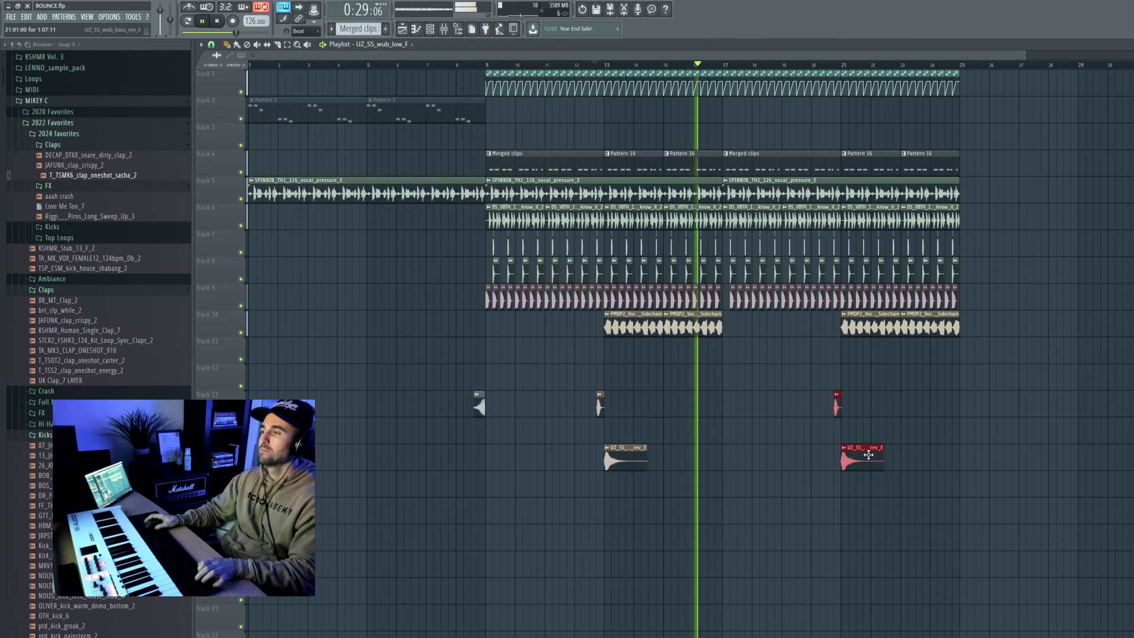
{"action": "scroll", "coordinate": [869, 455], "scroll_direction": "up", "scroll_amount": 2}
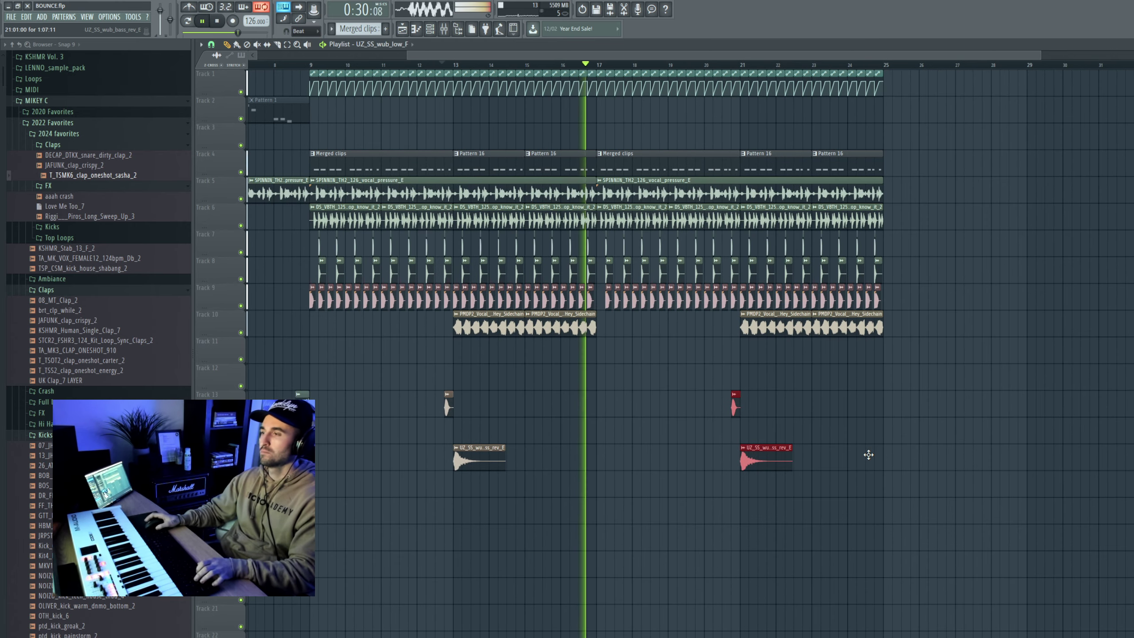
Save the project, play the arrangement through to bar 25, and save again
{"action": "left_click", "coordinate": [10, 18]}
{"action": "left_click", "coordinate": [27, 58]}
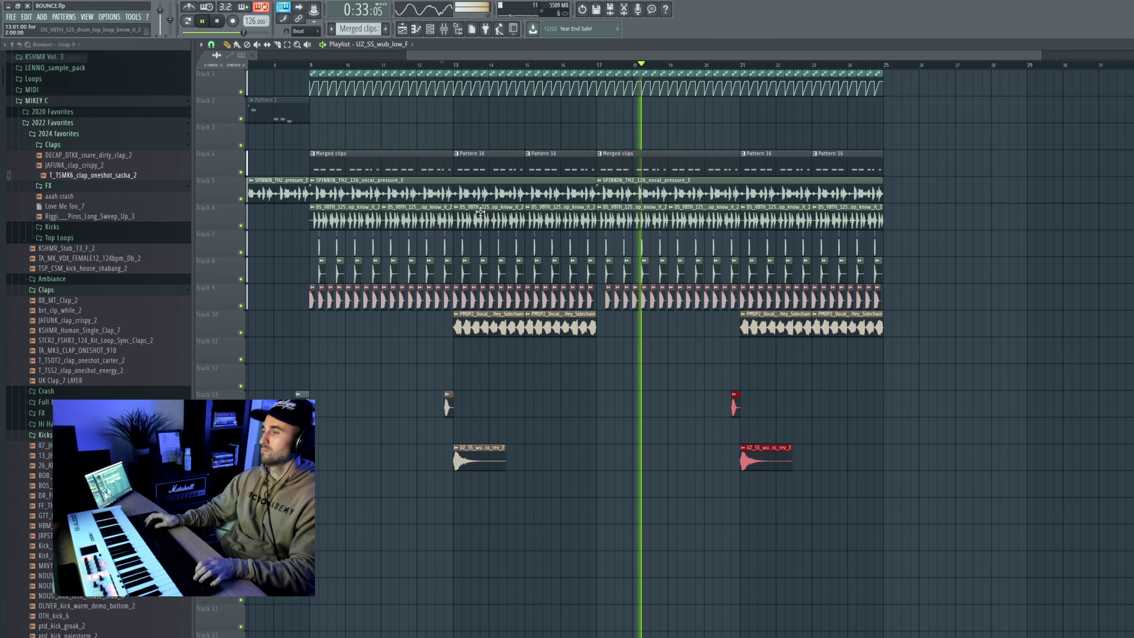
{"action": "key", "text": "XF86AudioRaiseVolume"}
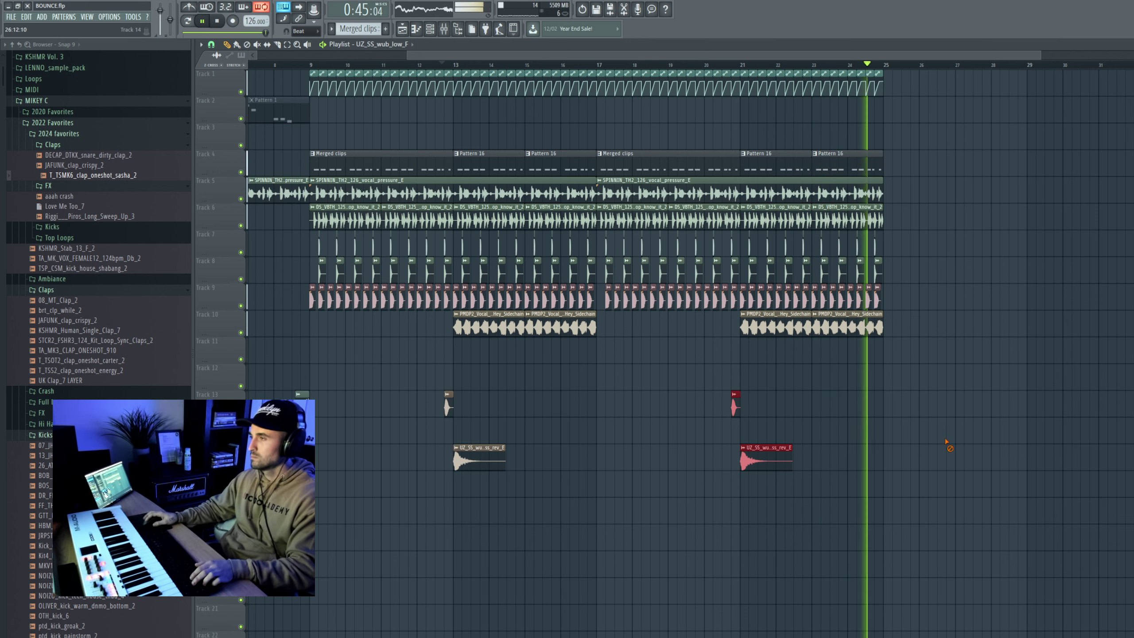
{"action": "left_click", "coordinate": [11, 16]}
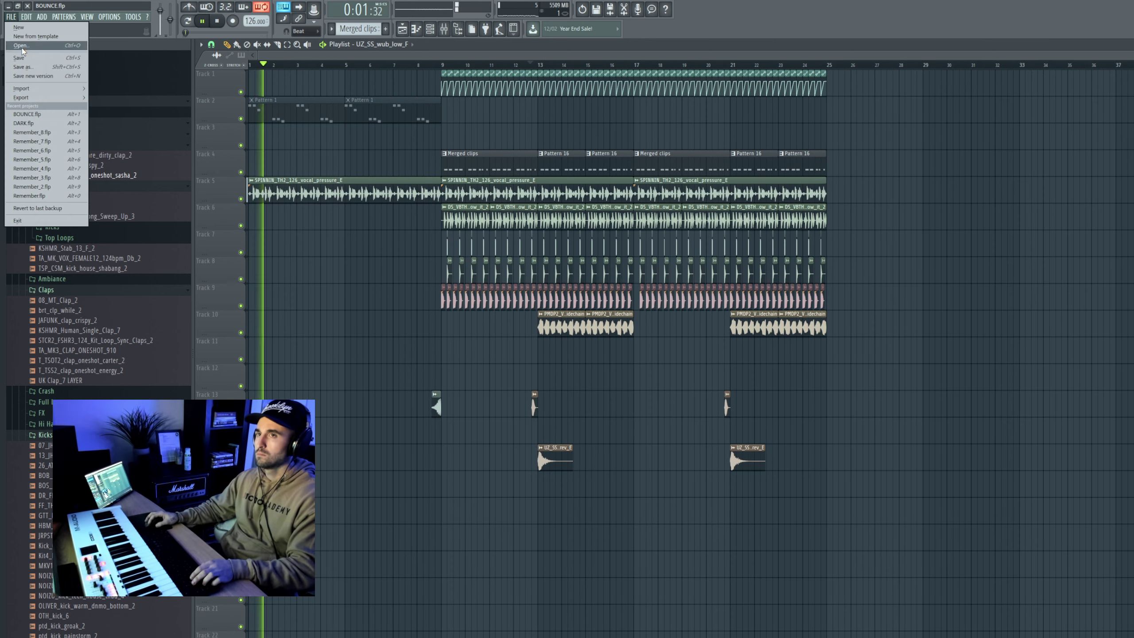
{"action": "left_click", "coordinate": [52, 59]}
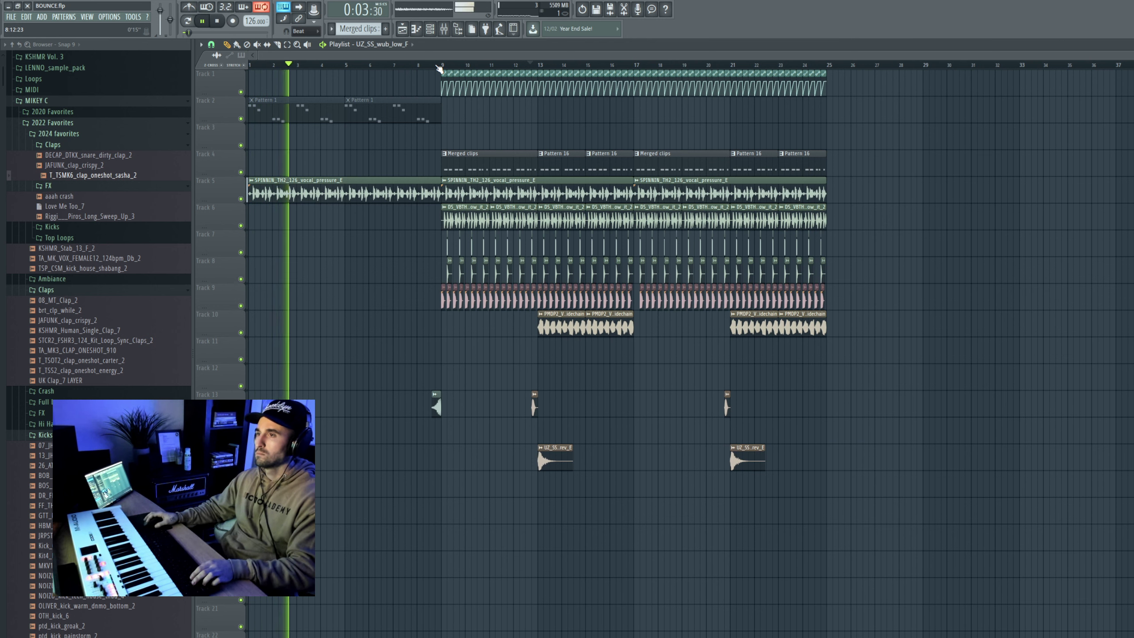
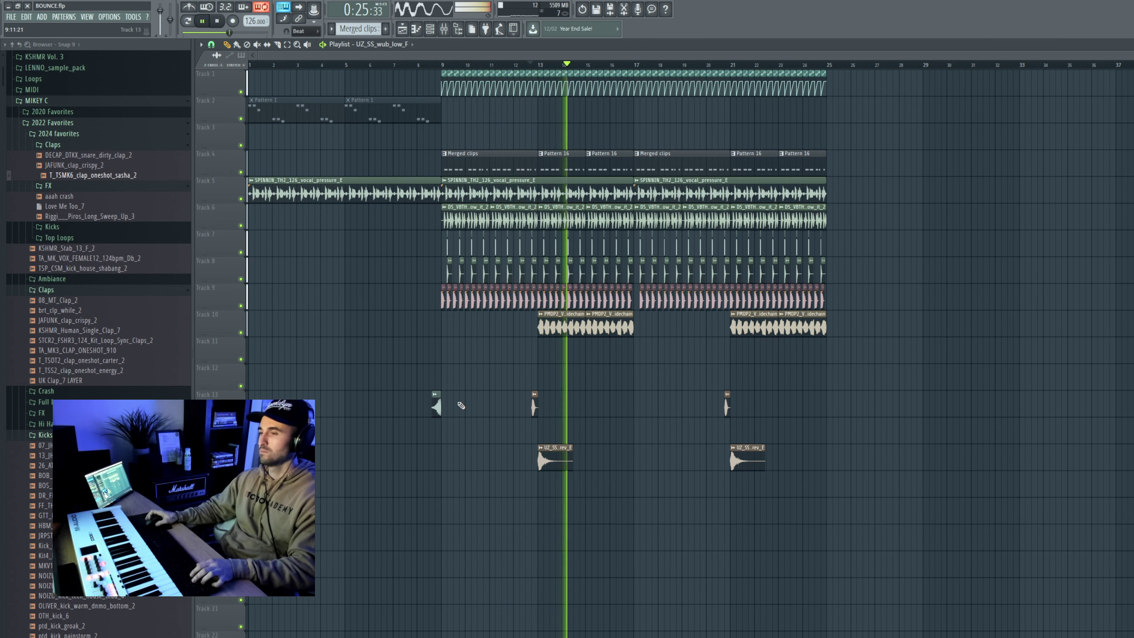
Switch to Splice, audition UZ_SS_wub_triple and UZ_SS_wub_long_one_F from the wub results, and stop the song
{"action": "scroll", "coordinate": [461, 405], "scroll_direction": "up", "scroll_amount": 3}
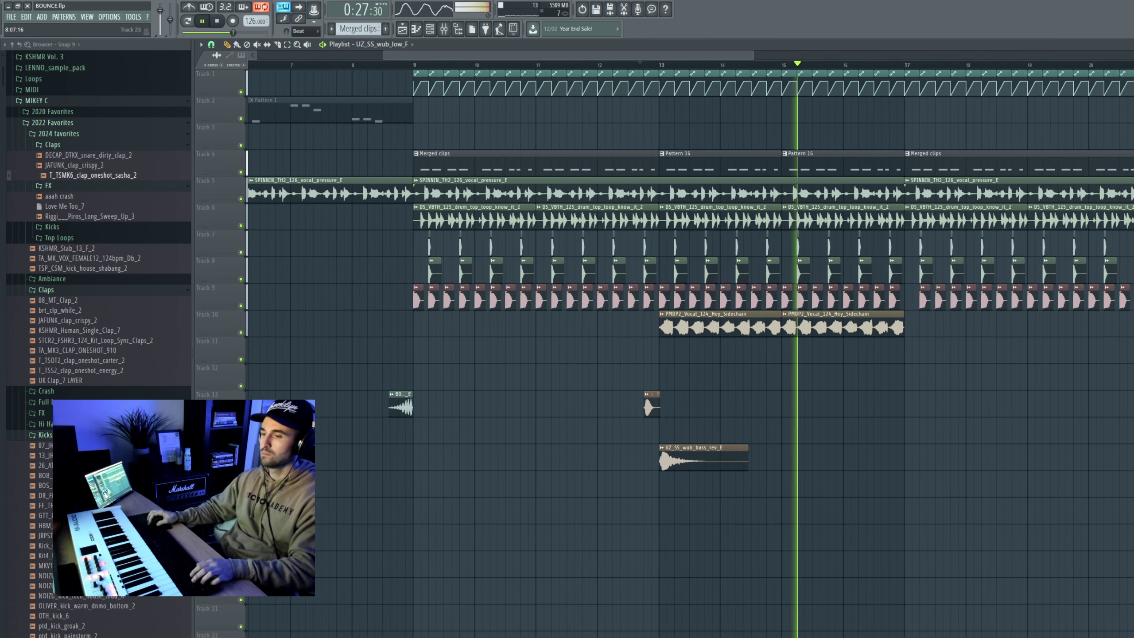
{"action": "key", "text": "alt+Tab"}
{"action": "left_click", "coordinate": [534, 405]}
{"action": "left_click", "coordinate": [535, 434]}
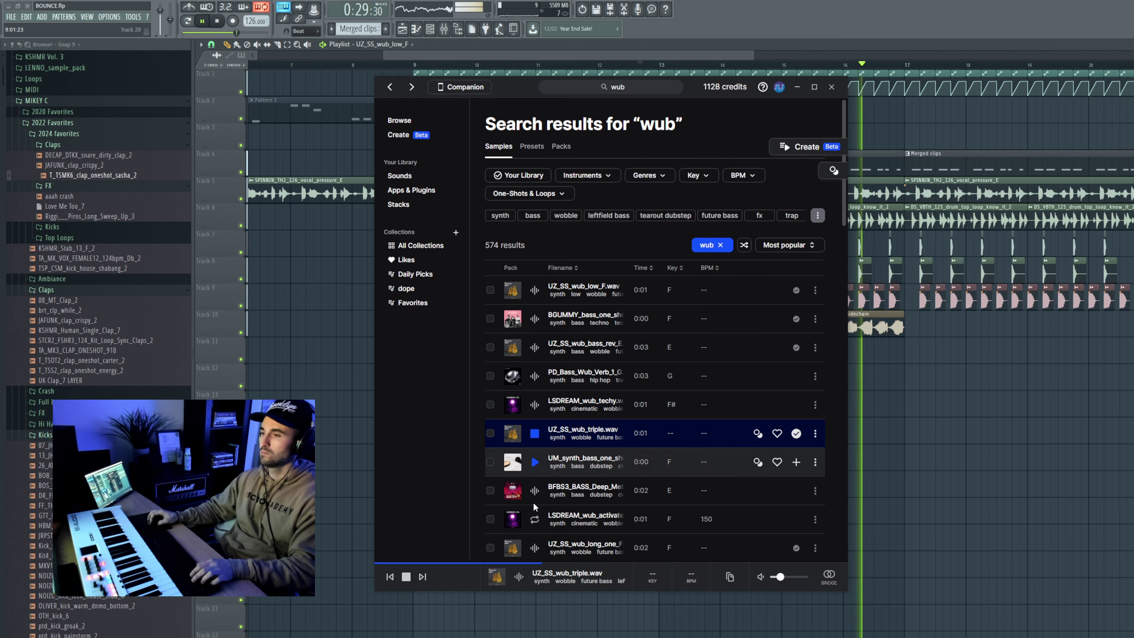
{"action": "left_click", "coordinate": [535, 548]}
{"action": "scroll", "coordinate": [512, 520], "scroll_direction": "down", "scroll_amount": 5}
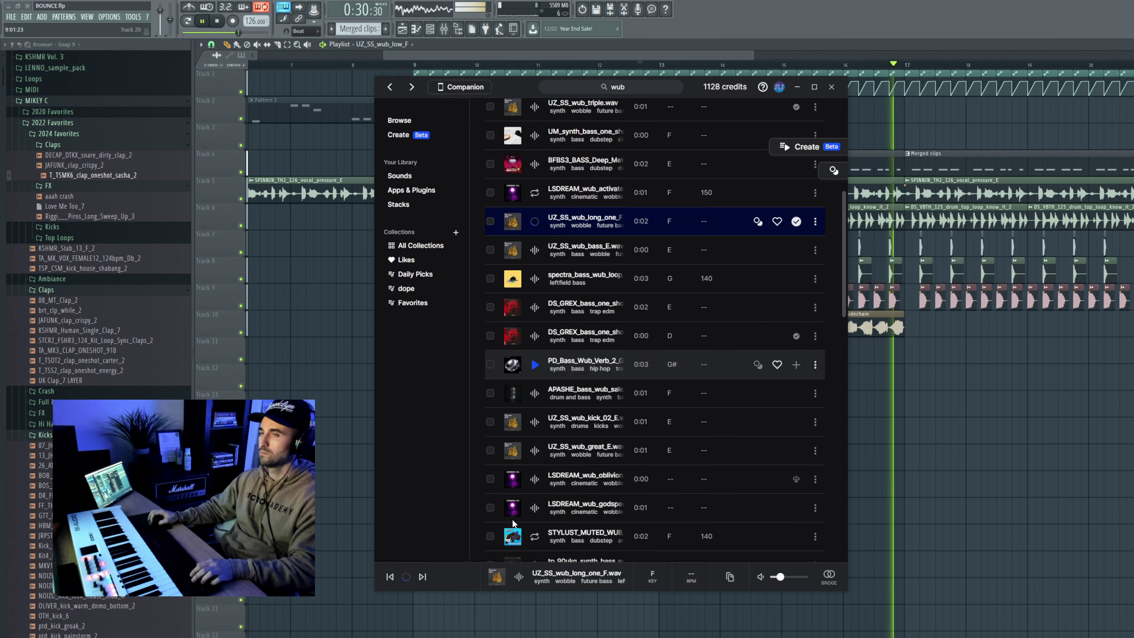
{"action": "left_click", "coordinate": [207, 23]}
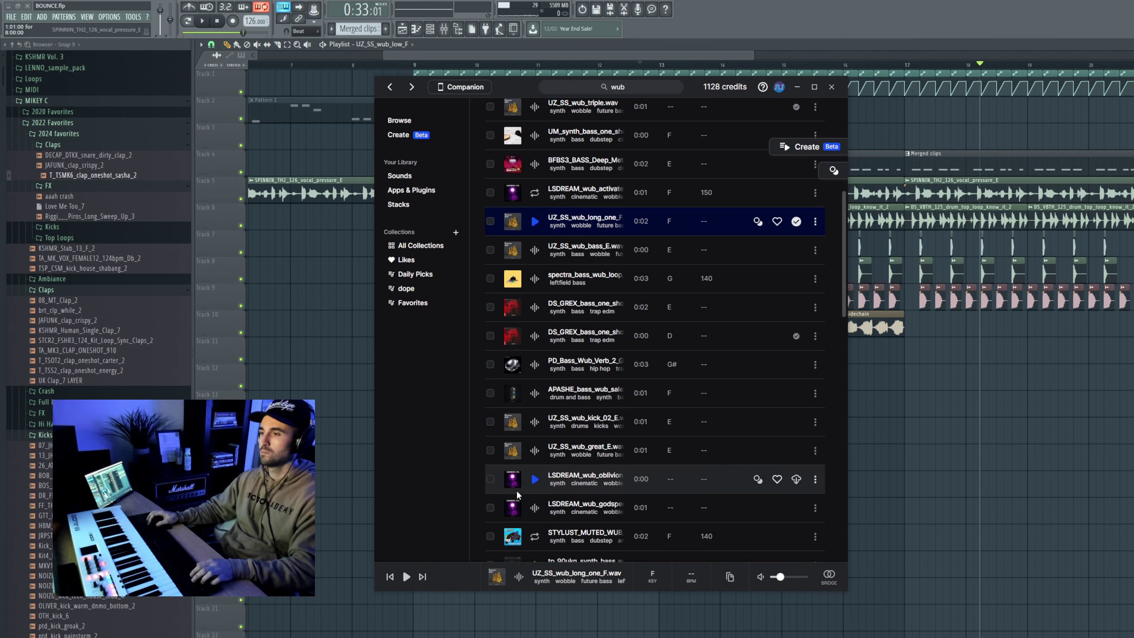
Audition UZ_SS_wub_great_E, add it to the Splice library, and bring it into the FL Studio playlist
{"action": "left_click", "coordinate": [534, 450]}
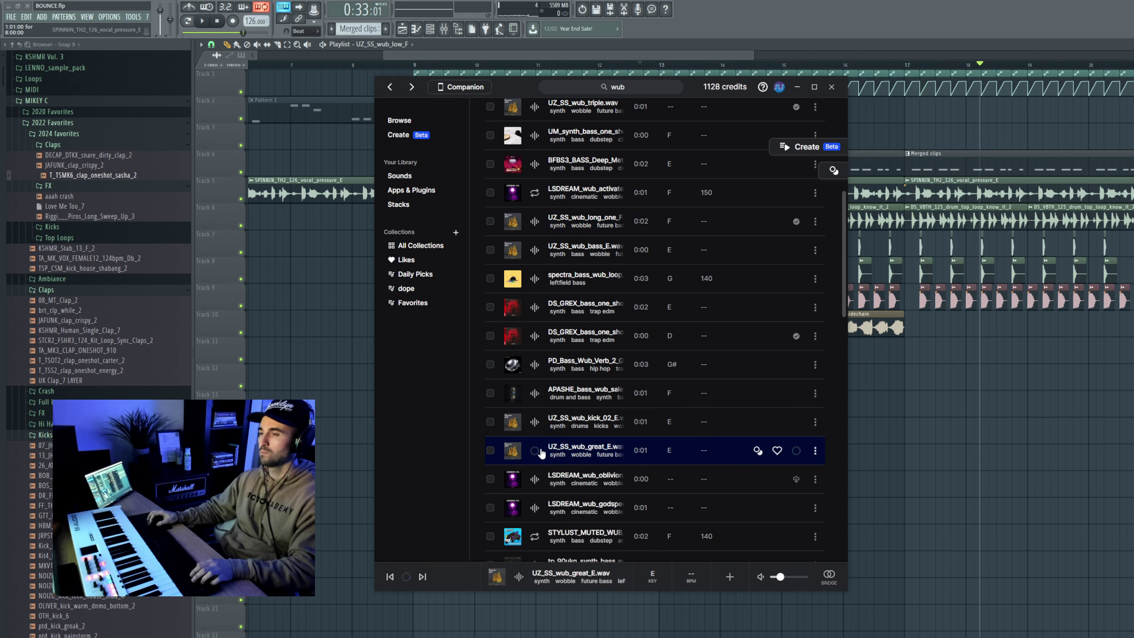
{"action": "left_click", "coordinate": [534, 450]}
{"action": "left_click", "coordinate": [796, 450]}
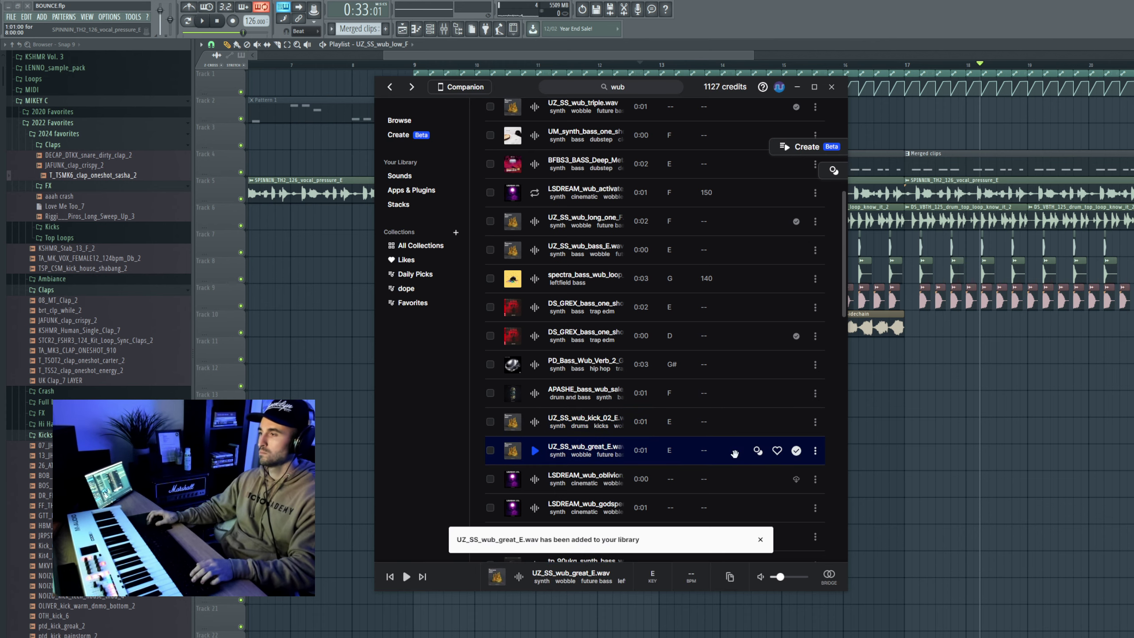
{"action": "left_click_drag", "start_coordinate": [734, 454], "coordinate": [934, 483]}
Place UZ_SS_wub_great_E on Track 17 so it starts just before bar 17, with the song playing
{"action": "scroll", "coordinate": [913, 475], "scroll_direction": "down", "scroll_amount": 3}
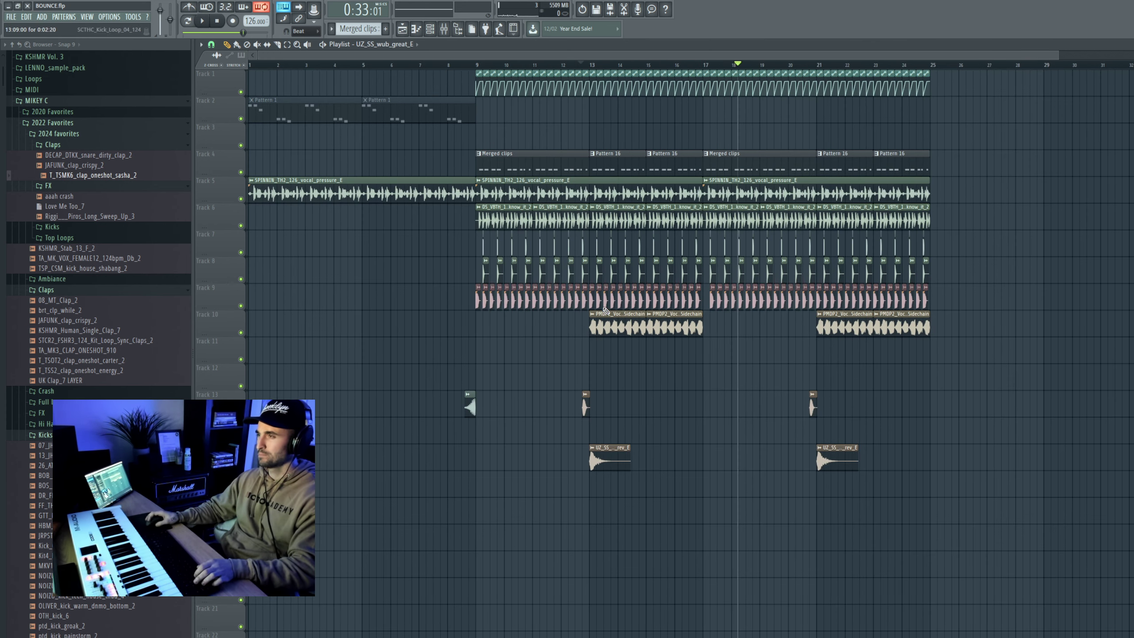
{"action": "scroll", "coordinate": [724, 124], "scroll_direction": "up", "scroll_amount": 2}
{"action": "left_click", "coordinate": [641, 64]}
{"action": "key", "text": "space"}
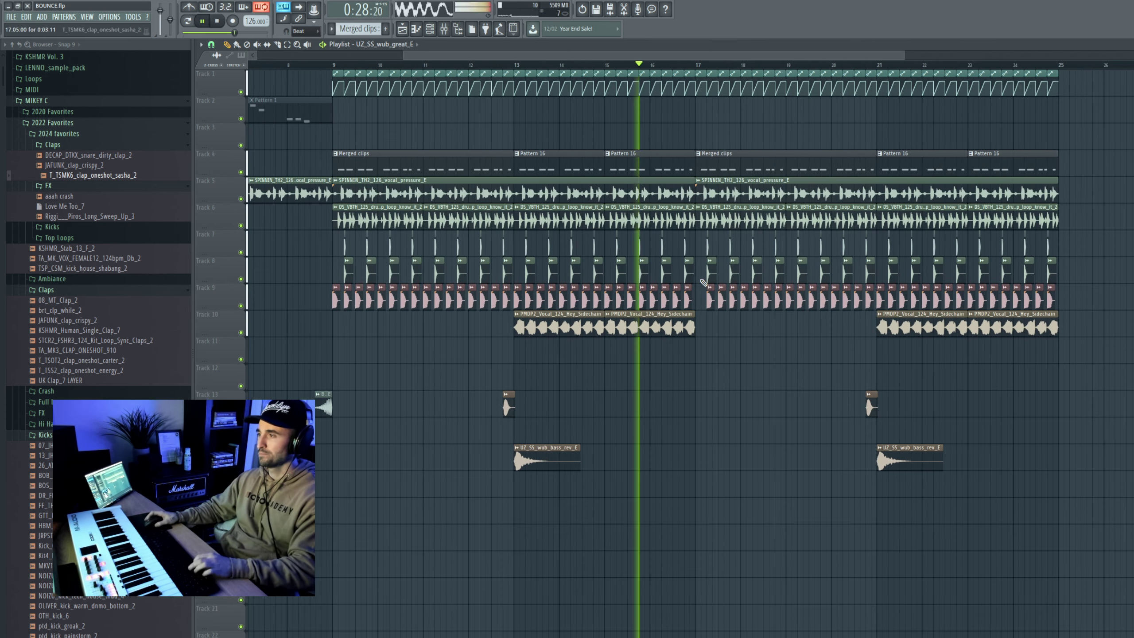
{"action": "scroll", "coordinate": [710, 321], "scroll_direction": "up", "scroll_amount": 4}
{"action": "left_click", "coordinate": [630, 512]}
{"action": "scroll", "coordinate": [646, 513], "scroll_direction": "up", "scroll_amount": 4}
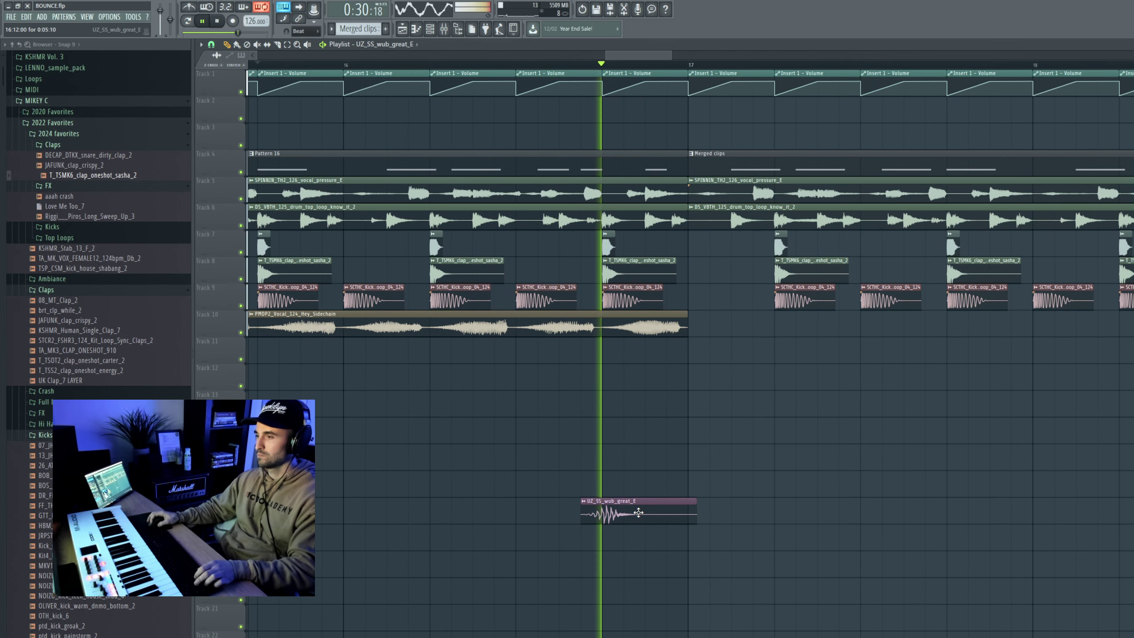
{"action": "left_click_drag", "start_coordinate": [641, 512], "coordinate": [738, 512]}
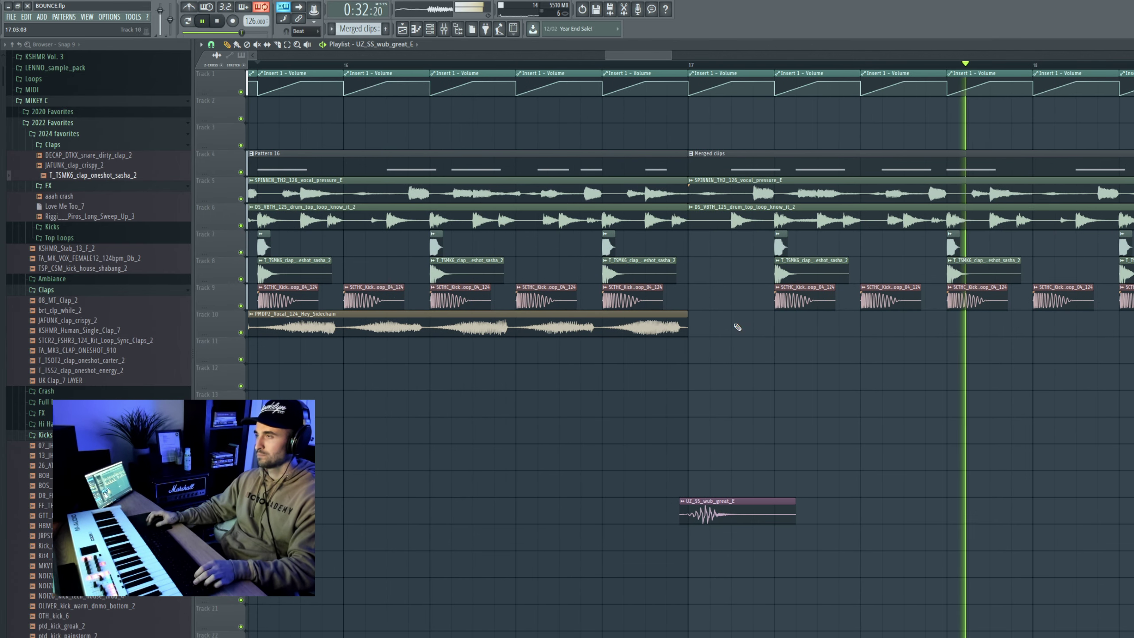
Nudge UZ_SS_wub_great_E slightly earlier, replay the transition into bar 17, and adjust the sample's channel volume
{"action": "left_click_drag", "start_coordinate": [741, 515], "coordinate": [735, 515]}
{"action": "double_click", "coordinate": [736, 515]}
{"action": "left_click", "coordinate": [664, 66]}
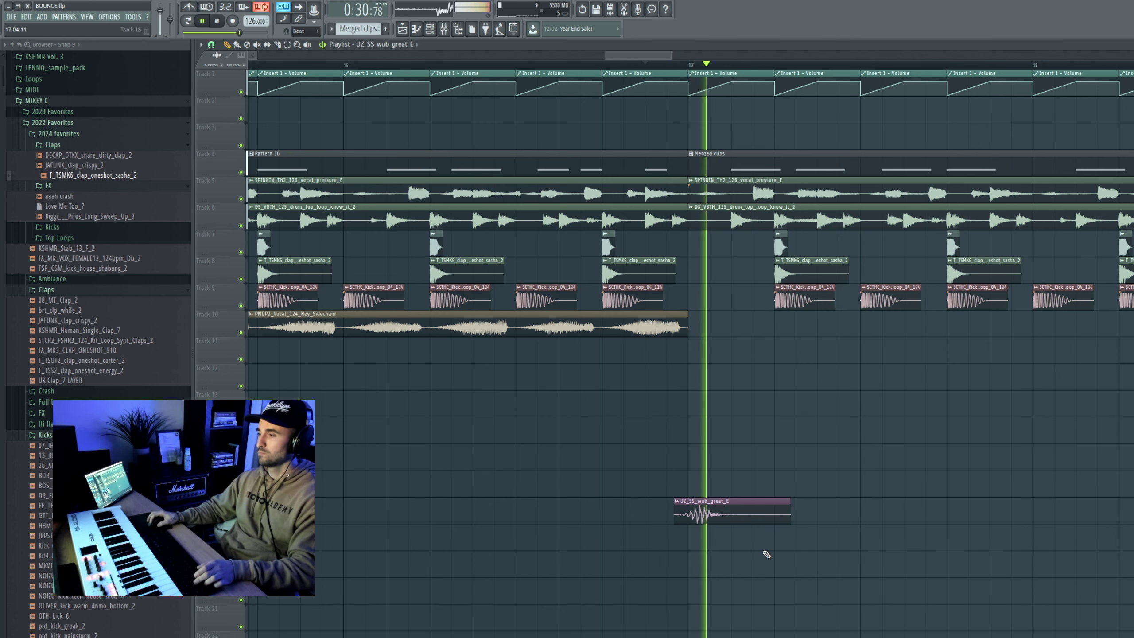
{"action": "double_click", "coordinate": [754, 513]}
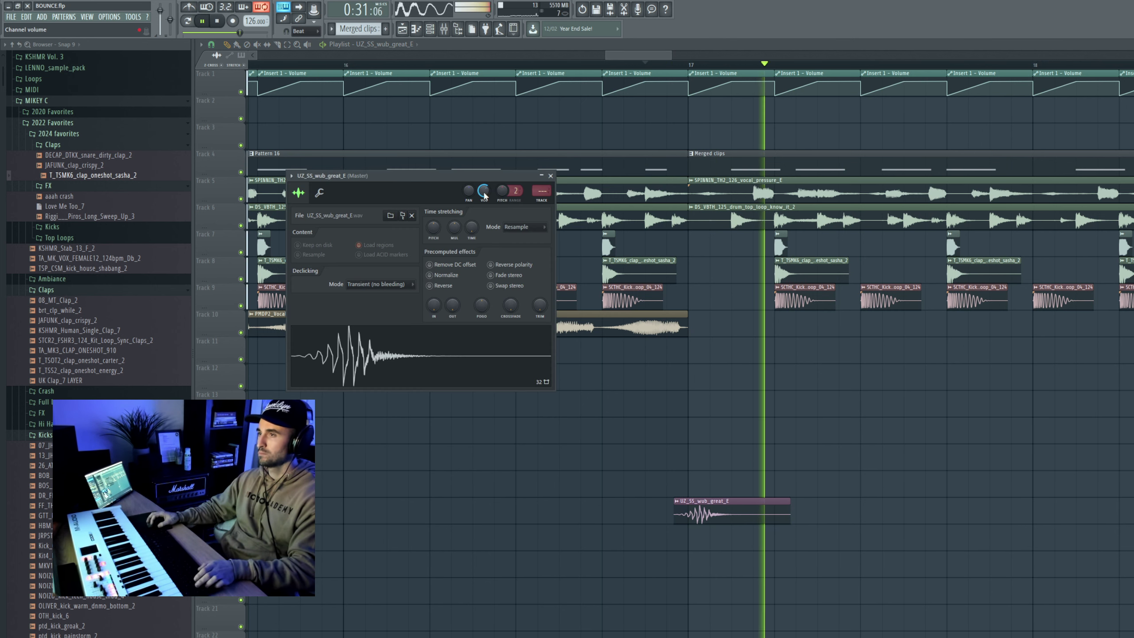
{"action": "left_click", "coordinate": [743, 507]}
Try UZ_SS_wub_great_E just before bar 19 instead and play that passage
{"action": "scroll", "coordinate": [727, 317], "scroll_direction": "down", "scroll_amount": 4}
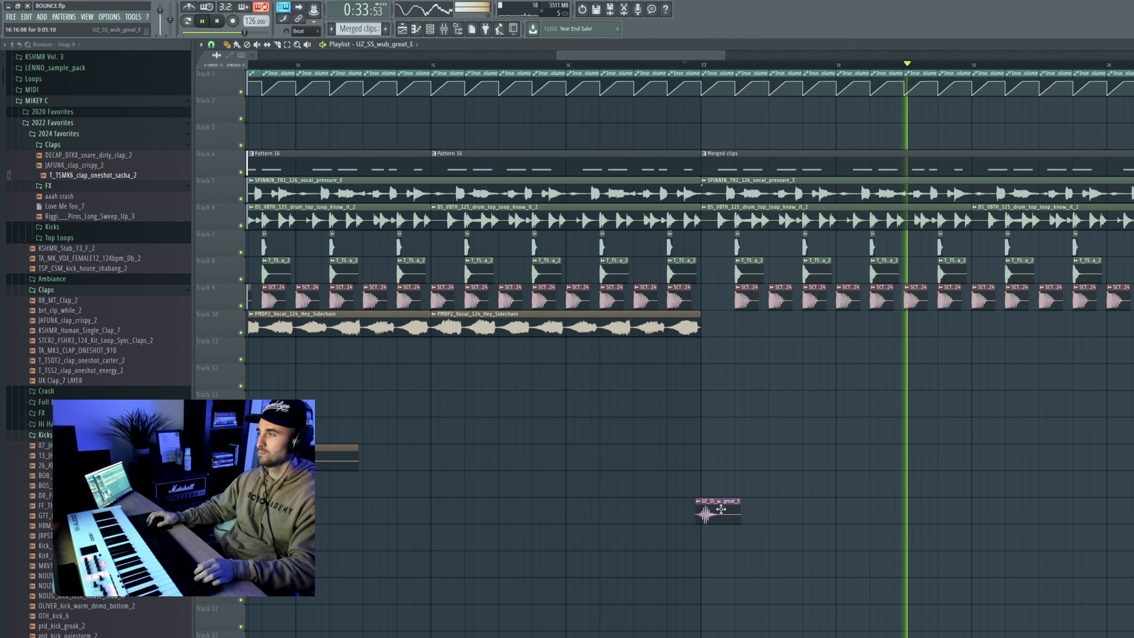
{"action": "left_click_drag", "start_coordinate": [719, 513], "coordinate": [989, 513]}
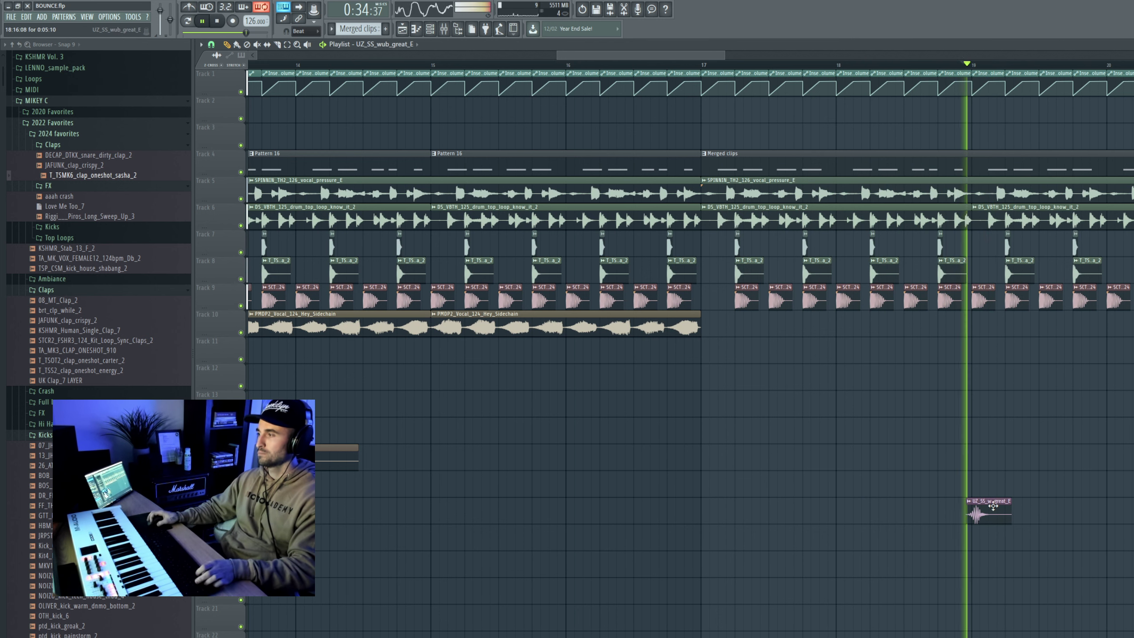
{"action": "left_click_drag", "start_coordinate": [993, 506], "coordinate": [995, 506]}
{"action": "key", "text": "space"}
{"action": "key", "text": "space"}
{"action": "key", "text": "space"}
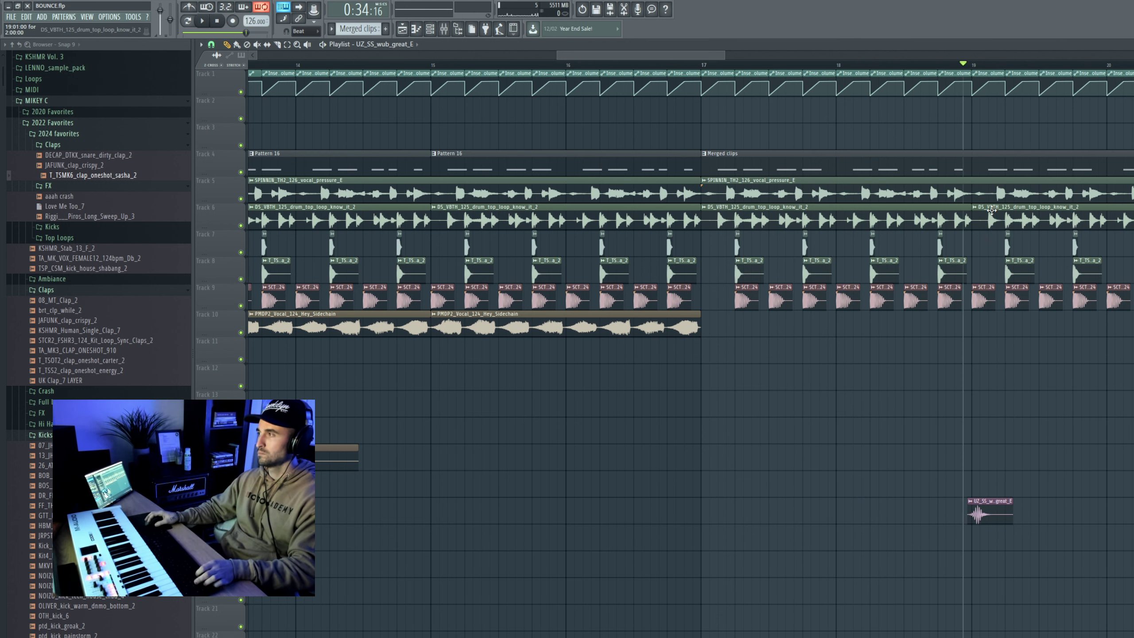
{"action": "key", "text": "space"}
Delete the SPINNIN_TH2_126_vocal_pressure_E clip starting at bar 17 on Track 5, comparing playback with and without it
{"action": "right_click", "coordinate": [997, 195]}
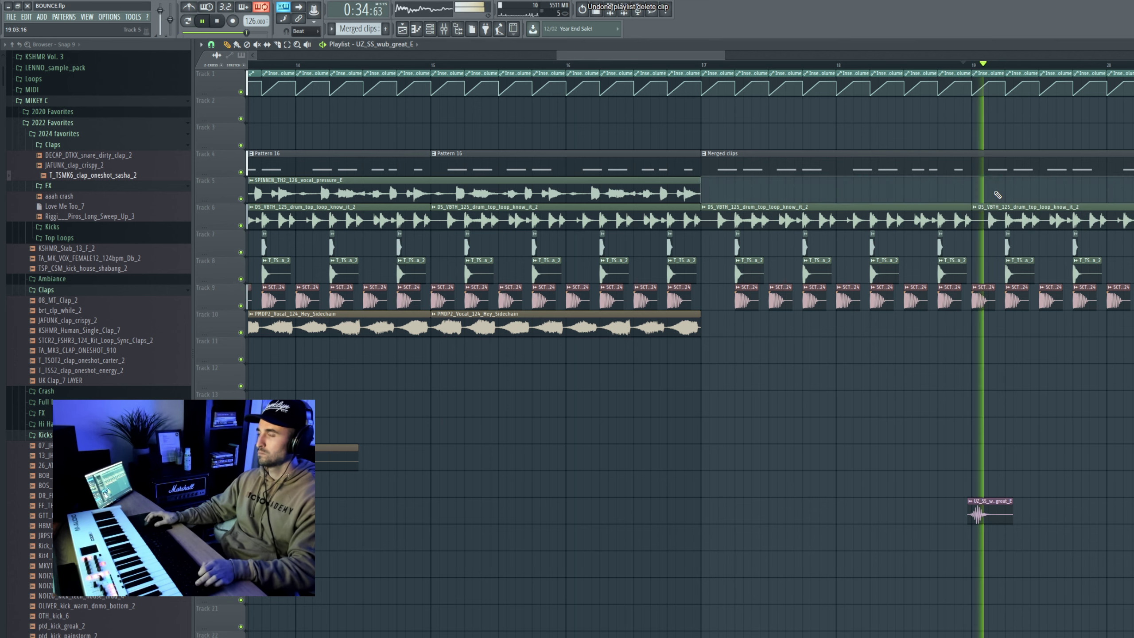
{"action": "key", "text": "ctrl+z"}
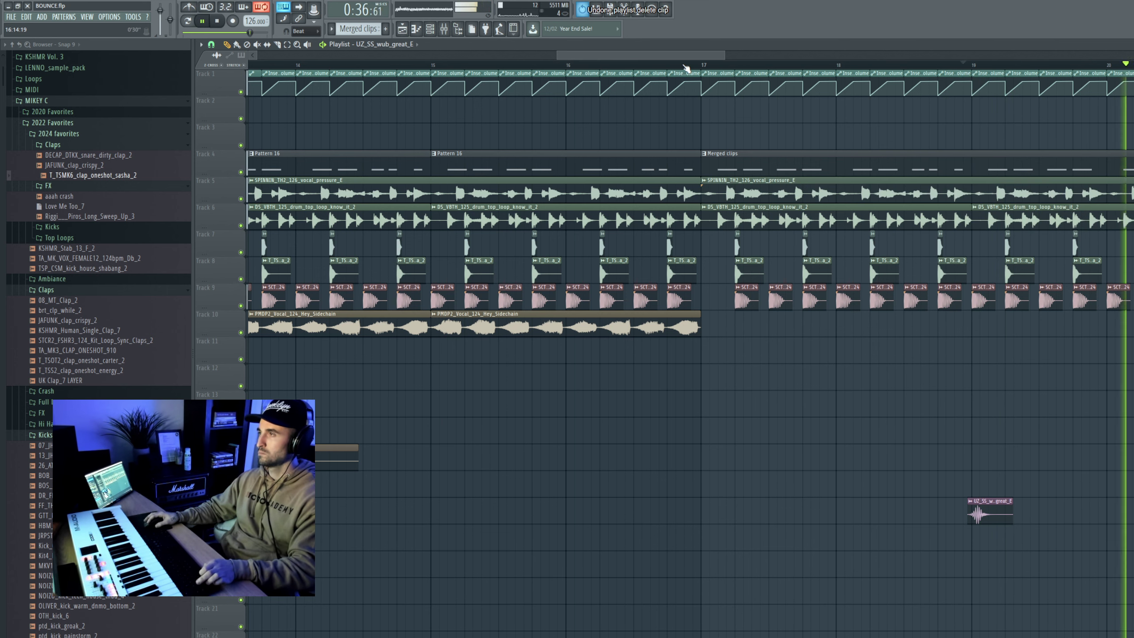
{"action": "scroll", "coordinate": [670, 68], "scroll_direction": "left", "scroll_amount": 3}
{"action": "left_click", "coordinate": [613, 66]}
{"action": "right_click", "coordinate": [844, 195]}
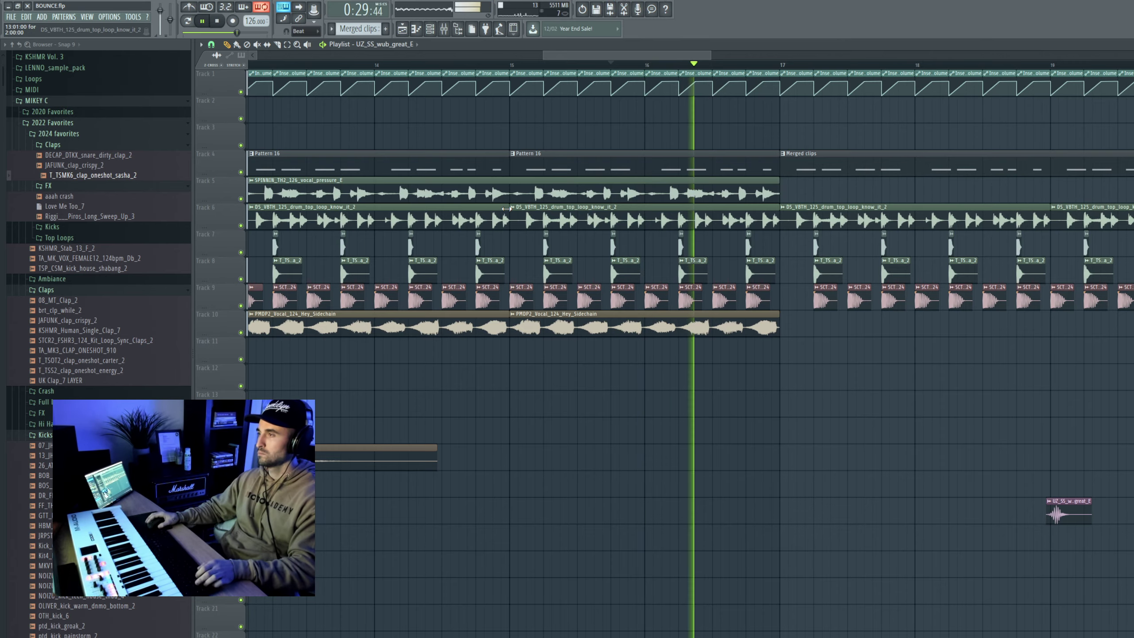
Move UZ_SS_wub_great_E on Track 17 back to the start of bar 17
{"action": "scroll", "coordinate": [594, 223], "scroll_direction": "down", "scroll_amount": 6}
{"action": "scroll", "coordinate": [695, 246], "scroll_direction": "up", "scroll_amount": 5}
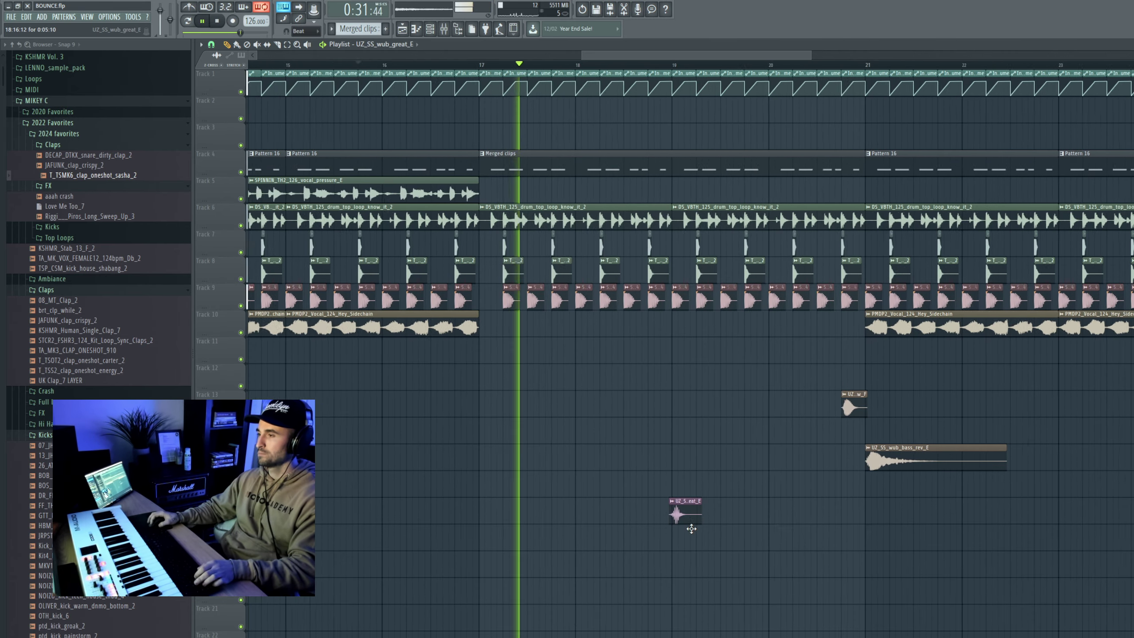
{"action": "left_click_drag", "start_coordinate": [691, 528], "coordinate": [486, 517]}
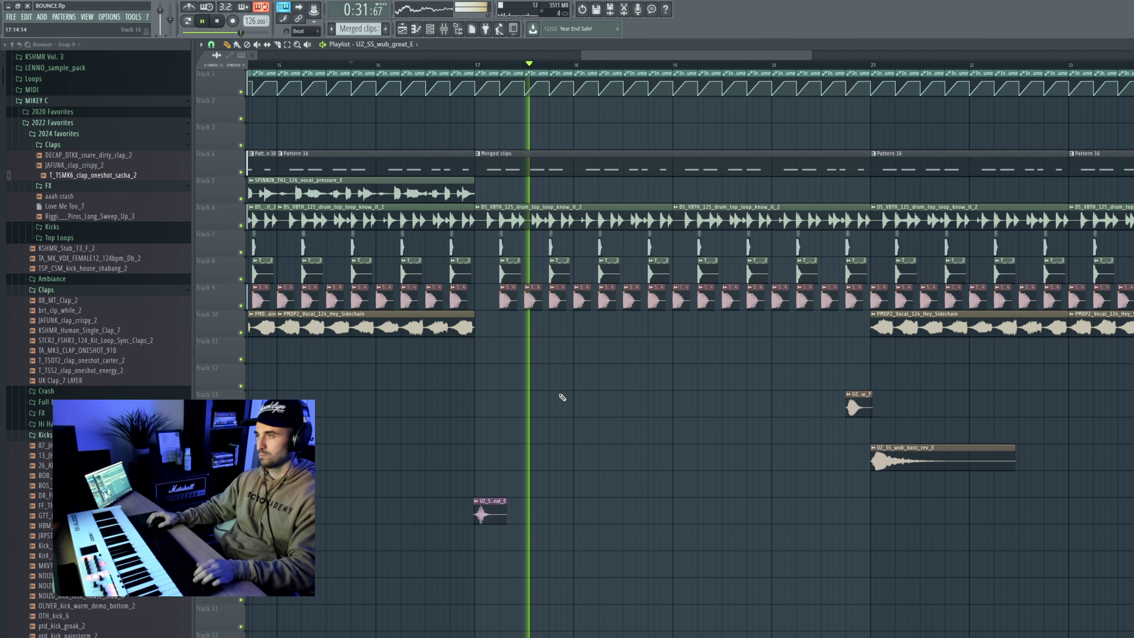
{"action": "scroll", "coordinate": [562, 395], "scroll_direction": "down", "scroll_amount": 3}
{"action": "scroll", "coordinate": [593, 458], "scroll_direction": "down", "scroll_amount": 2}
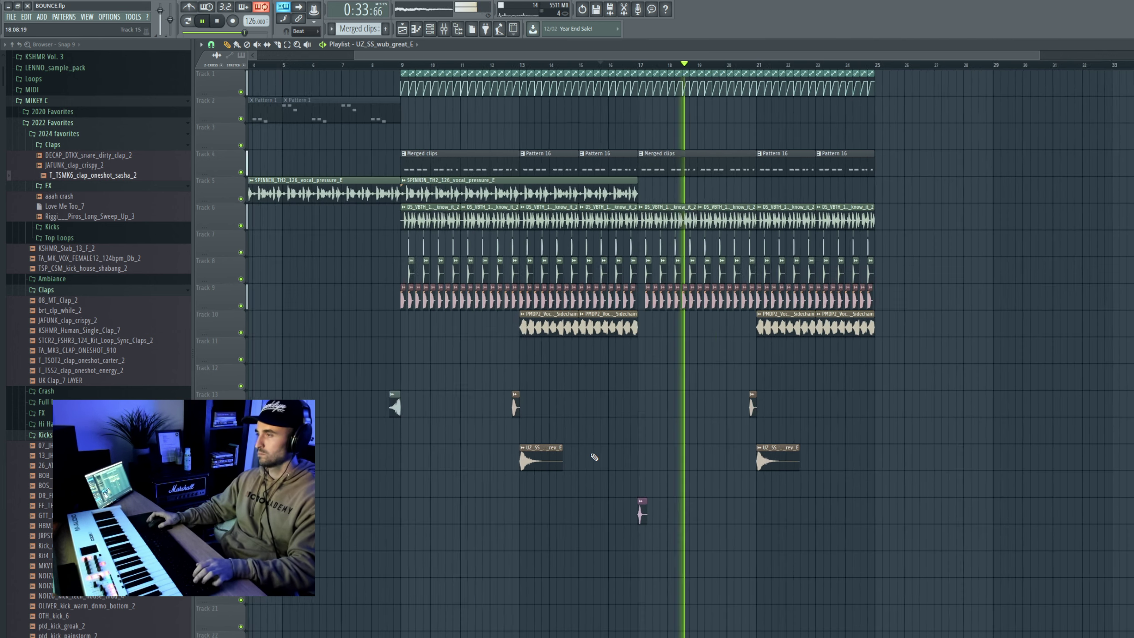
{"action": "scroll", "coordinate": [594, 456], "scroll_direction": "up", "scroll_amount": 1}
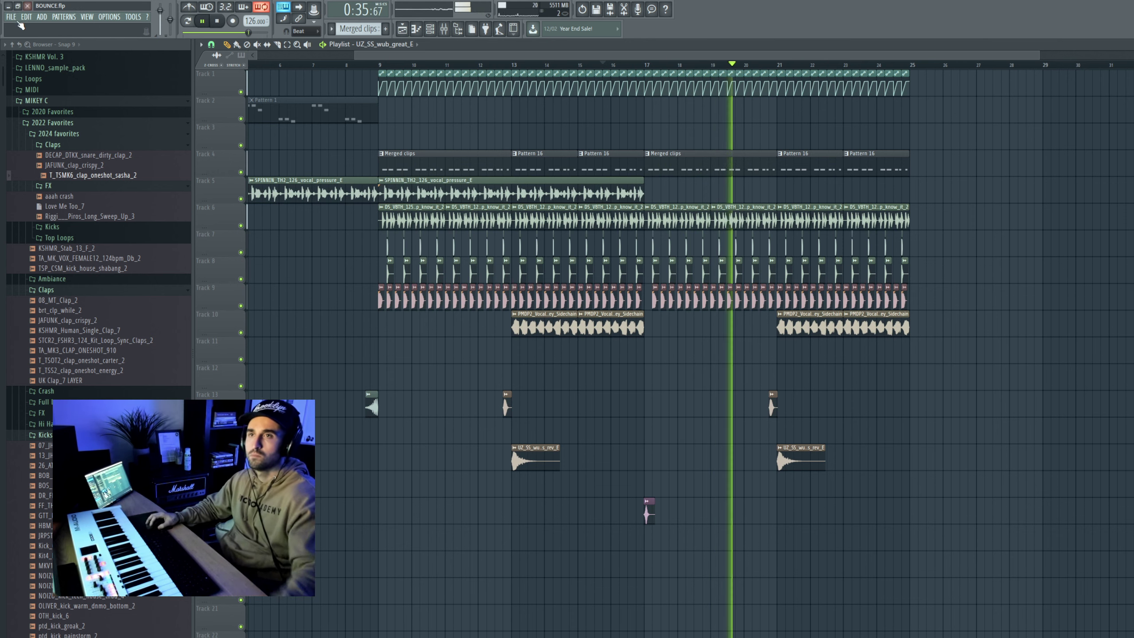
Route the DS_VBTH_125_drum_top_loop_know_it_2 channel to mixer insert 17 and solo that insert
{"action": "scroll", "coordinate": [841, 348], "scroll_direction": "up", "scroll_amount": 3}
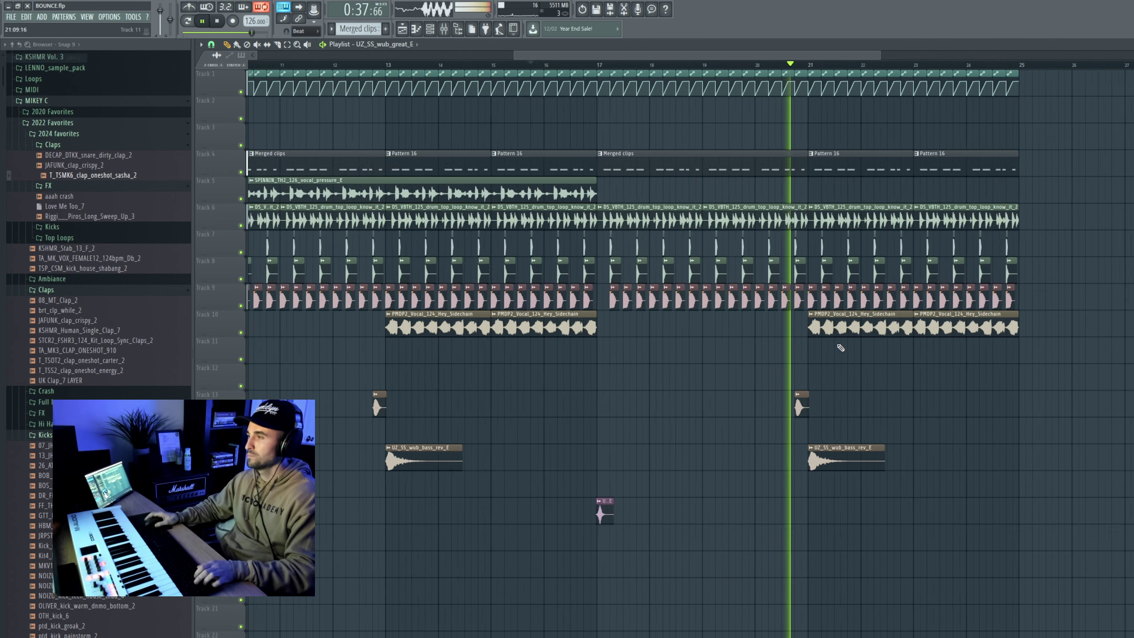
{"action": "scroll", "coordinate": [841, 348], "scroll_direction": "up", "scroll_amount": 1}
{"action": "double_click", "coordinate": [482, 215]}
{"action": "key", "text": "F9"}
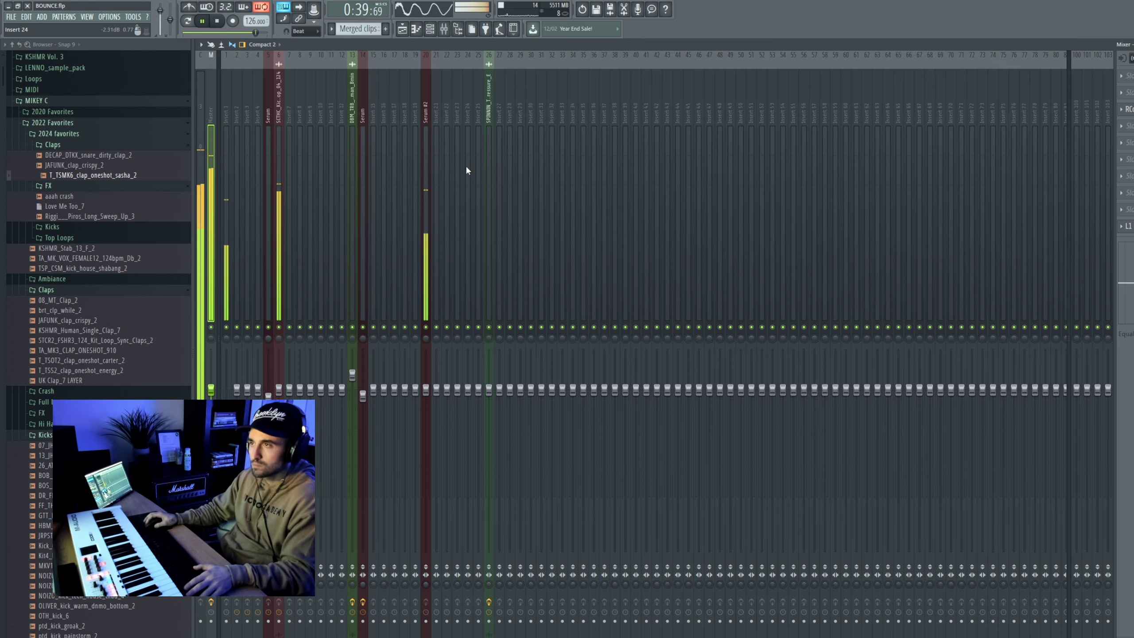
{"action": "right_click", "coordinate": [394, 56]}
{"action": "left_click", "coordinate": [512, 129]}
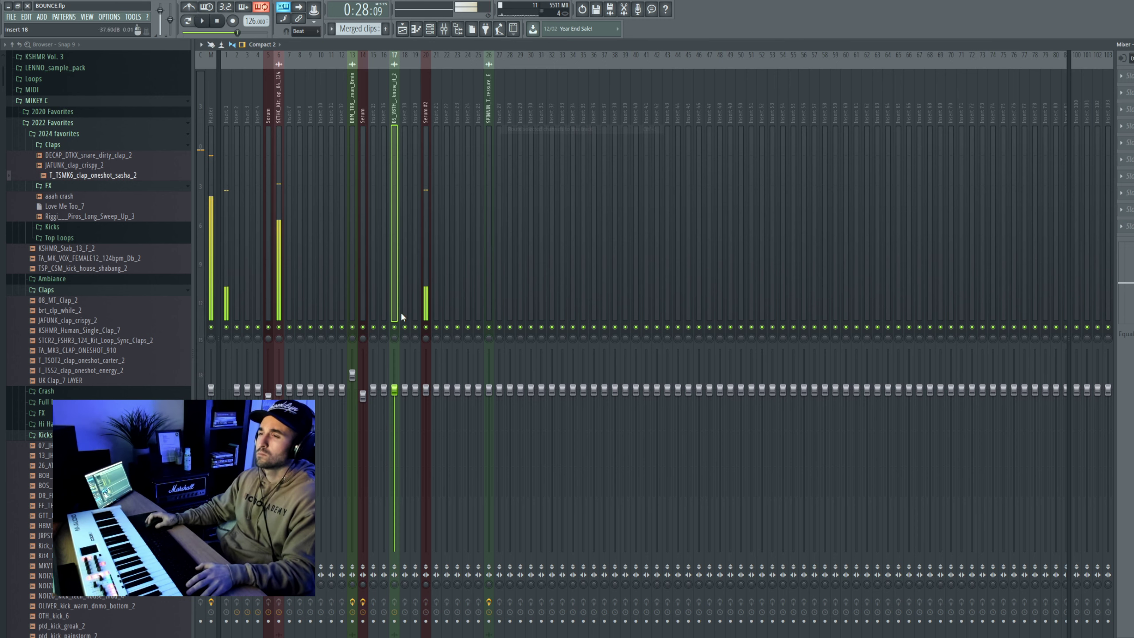
{"action": "right_click", "coordinate": [395, 328]}
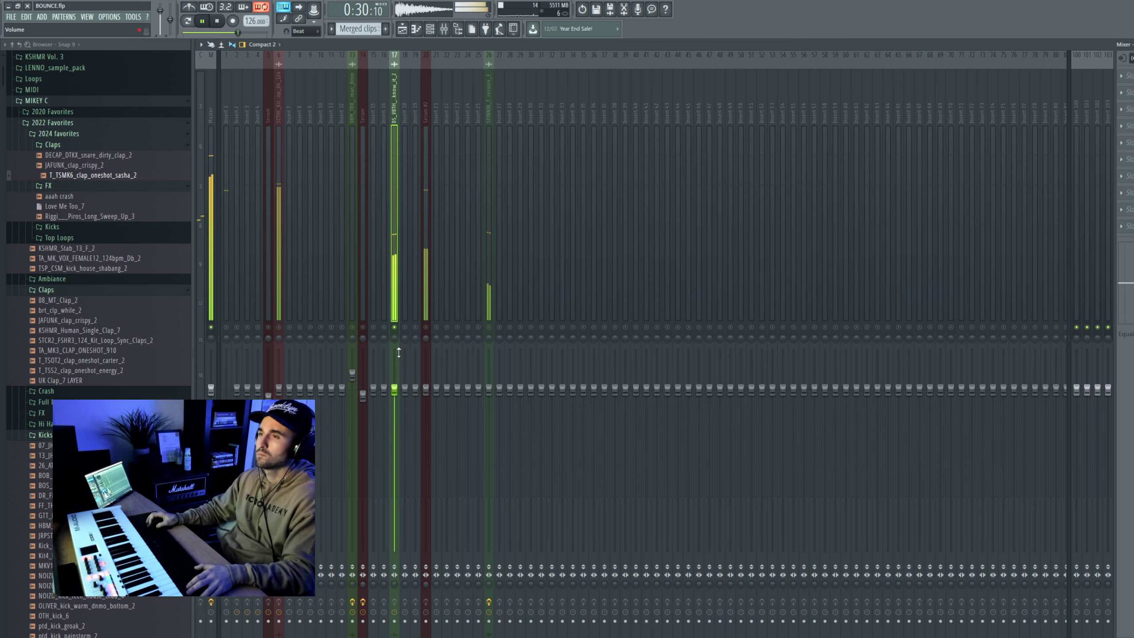
Unsolo mixer insert 17, close the channel settings, and play the playlist with Track 6 soloed
{"action": "right_click", "coordinate": [394, 328]}
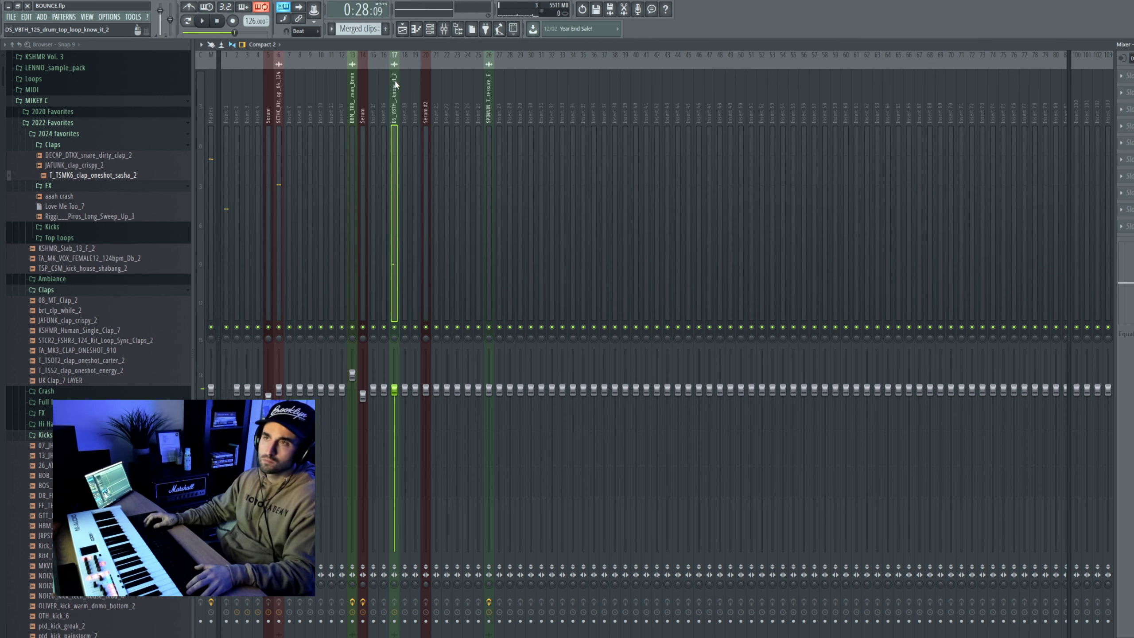
{"action": "key", "text": "F9"}
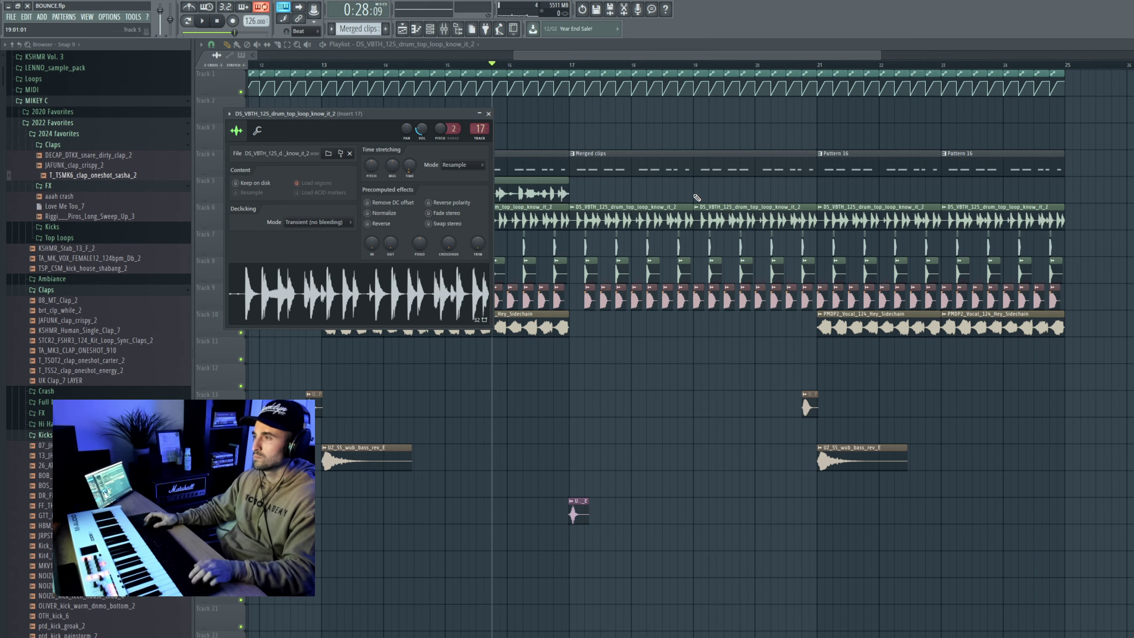
{"action": "key", "text": "Escape"}
{"action": "key", "text": "space"}
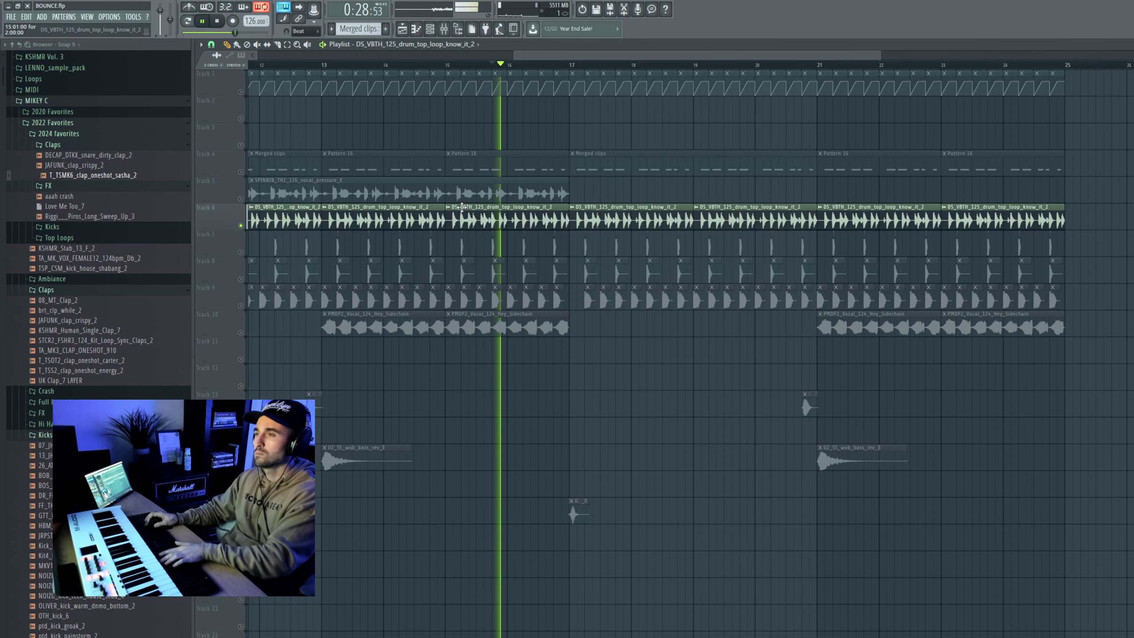
{"action": "key", "text": "F9"}
{"action": "key", "text": "F9"}
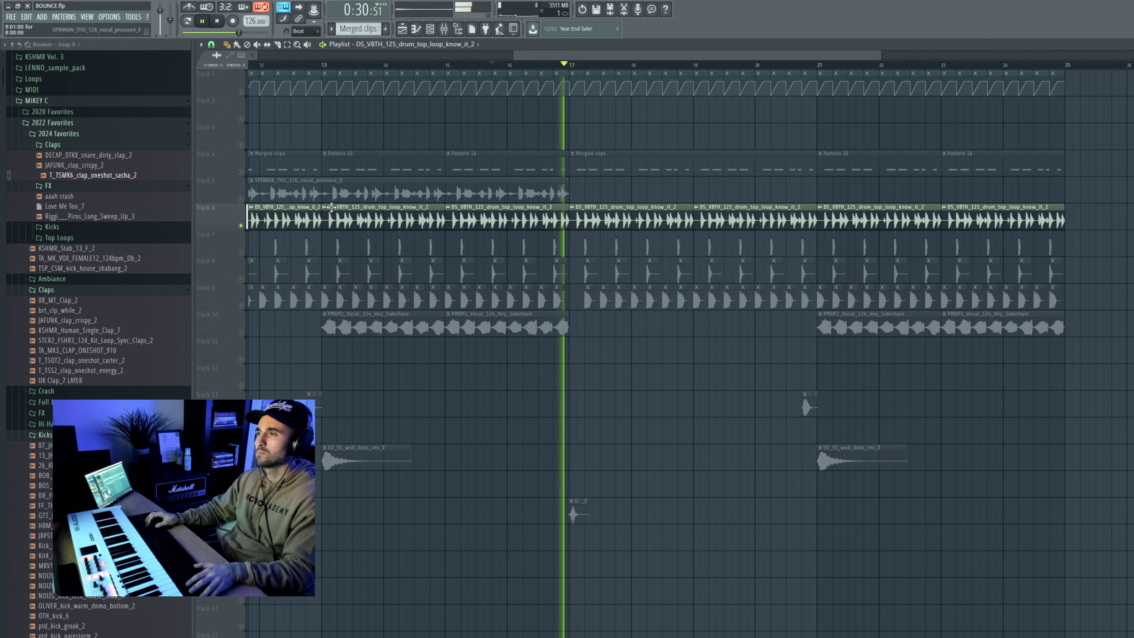
Bring Tracks 5, 7, 8 and 9 in alongside the soloed Track 6 to hear the top loop with the vocal and drums
{"action": "left_click", "coordinate": [241, 199]}
{"action": "left_click", "coordinate": [241, 252]}
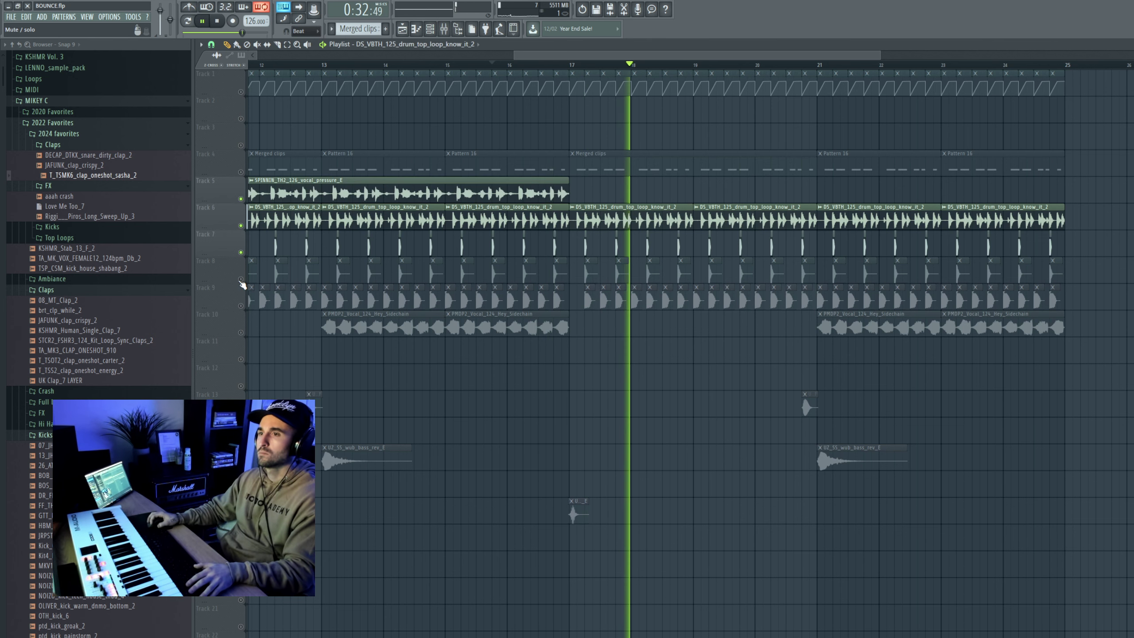
{"action": "left_click", "coordinate": [241, 279]}
{"action": "left_click", "coordinate": [241, 307]}
Raise the top loop's level on insert 17 to about 4.6 dB and widen it with S1 Imager Stereo in FX slot 3
{"action": "double_click", "coordinate": [336, 208]}
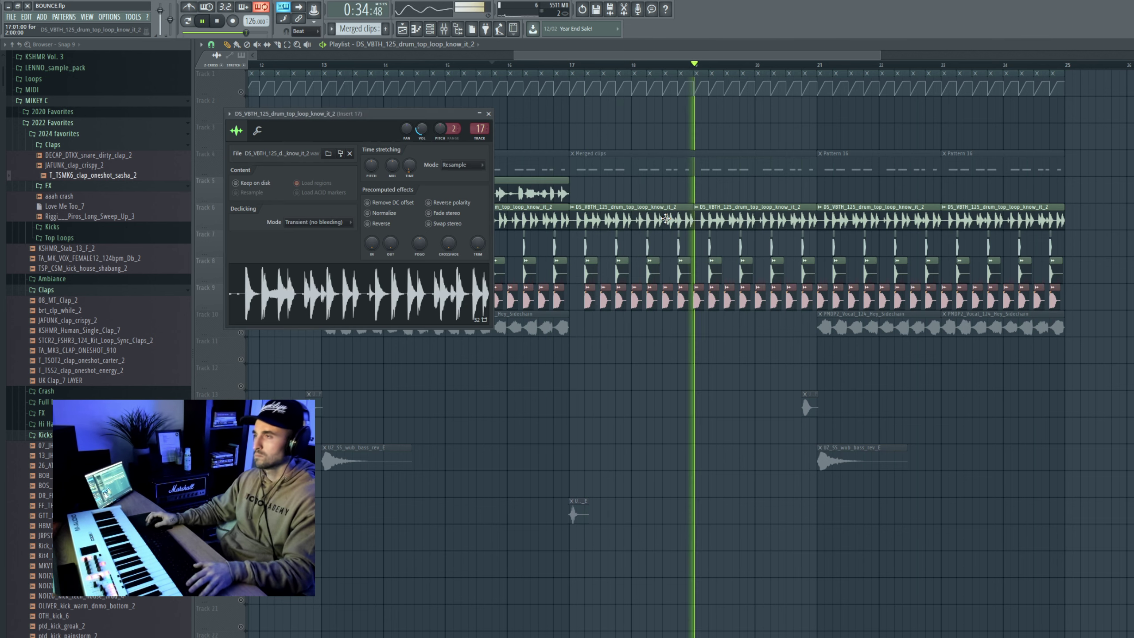
{"action": "key", "text": "F9"}
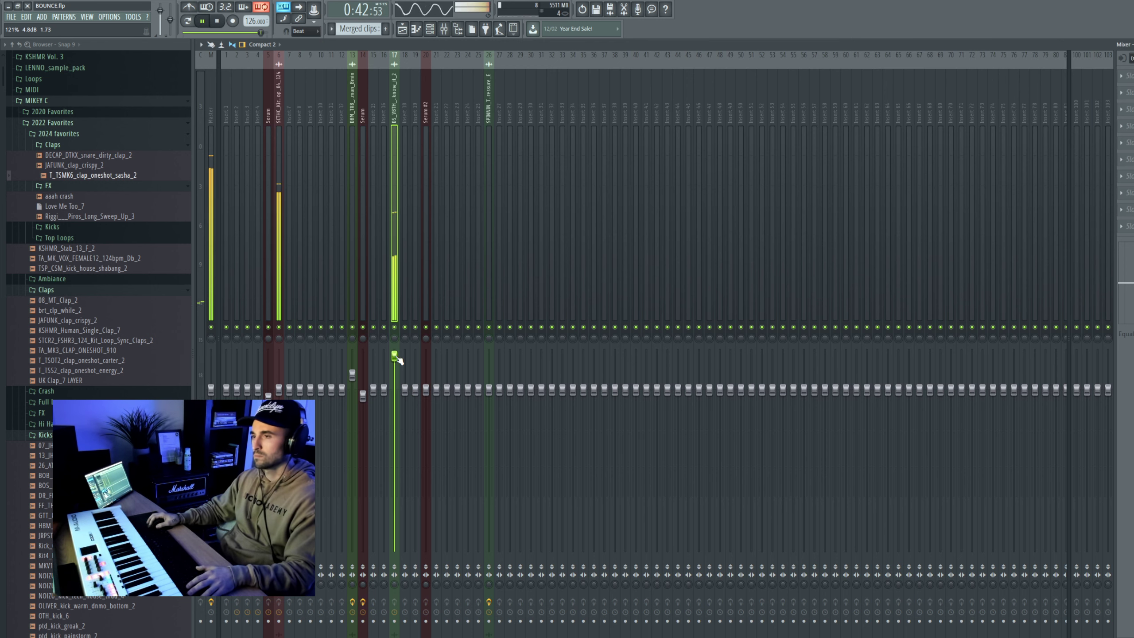
{"action": "left_click", "coordinate": [1127, 109]}
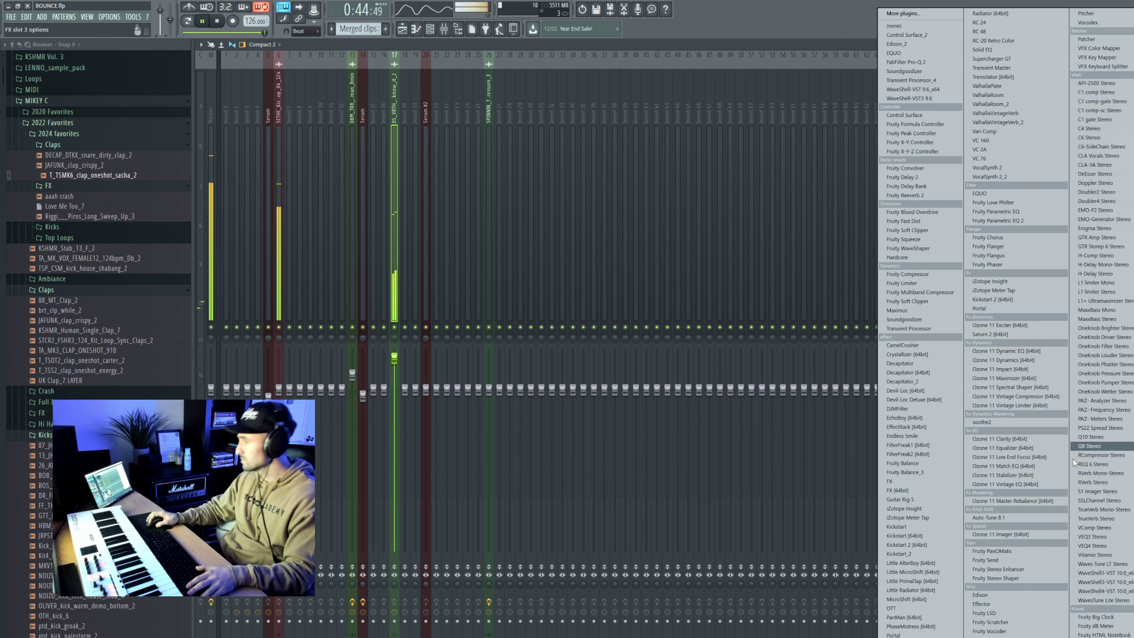
{"action": "left_click", "coordinate": [1102, 492]}
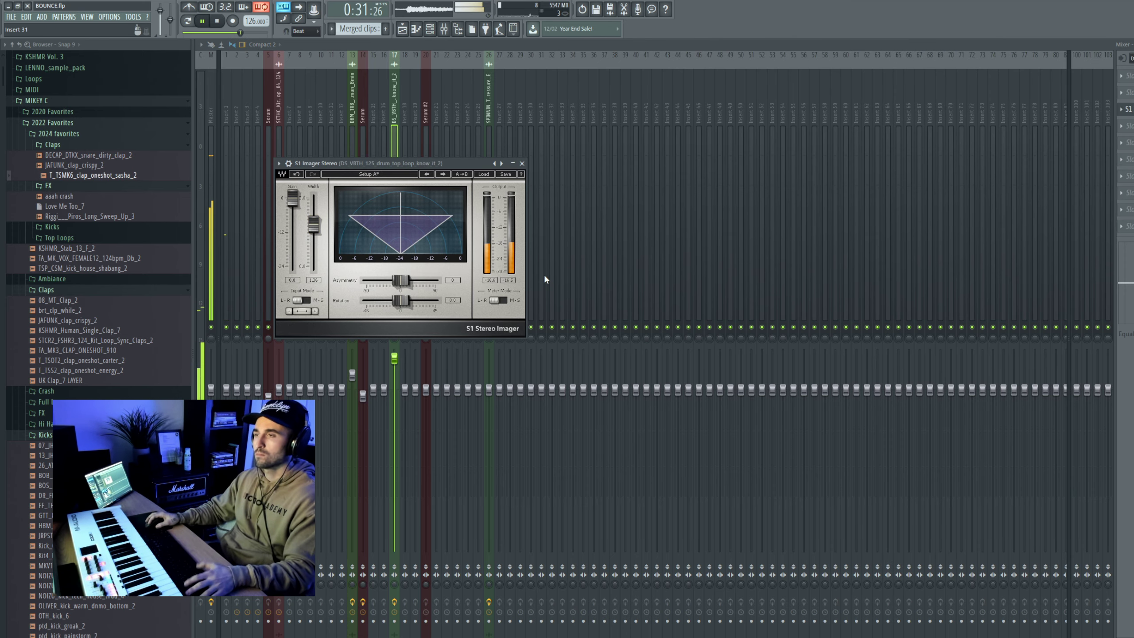
{"action": "left_click", "coordinate": [522, 164]}
Set the channel volume of DS_VBTH_125_drum_top_loop_know_it_2 to about 27%
{"action": "key", "text": "F9"}
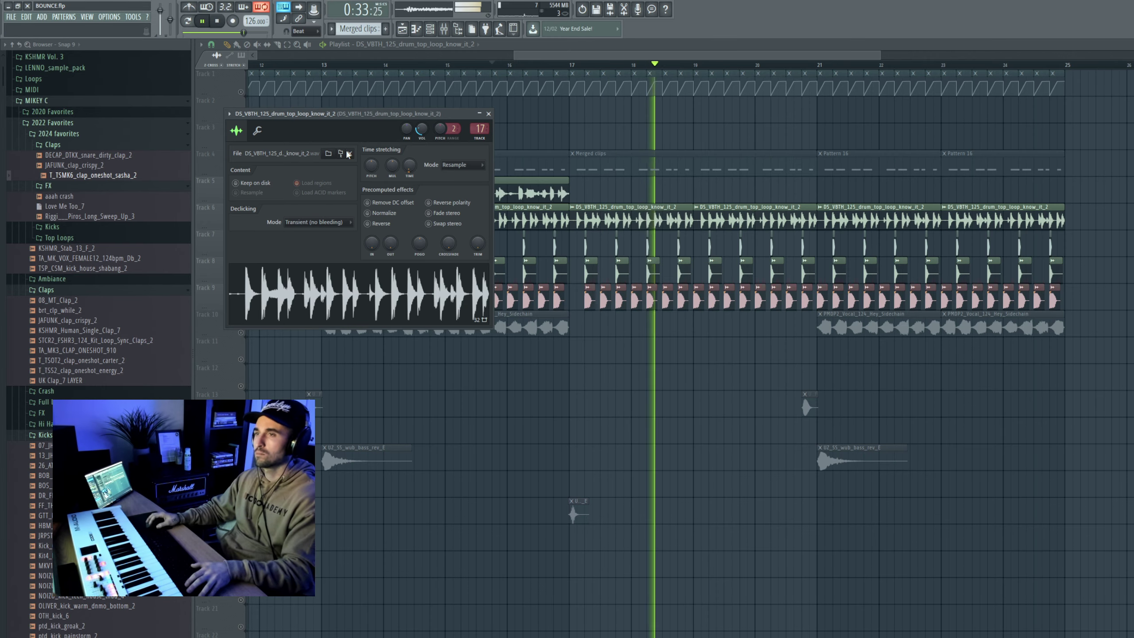
{"action": "key", "text": "Escape"}
{"action": "double_click", "coordinate": [388, 217]}
{"action": "left_click_drag", "start_coordinate": [421, 129], "coordinate": [421, 135]}
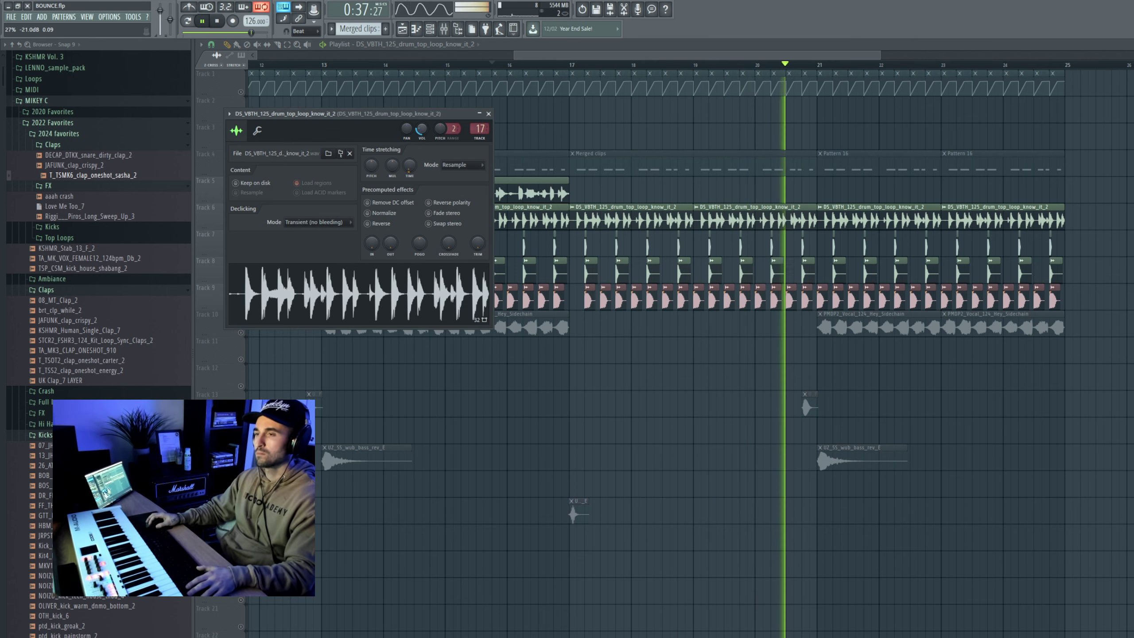
{"action": "key", "text": "Escape"}
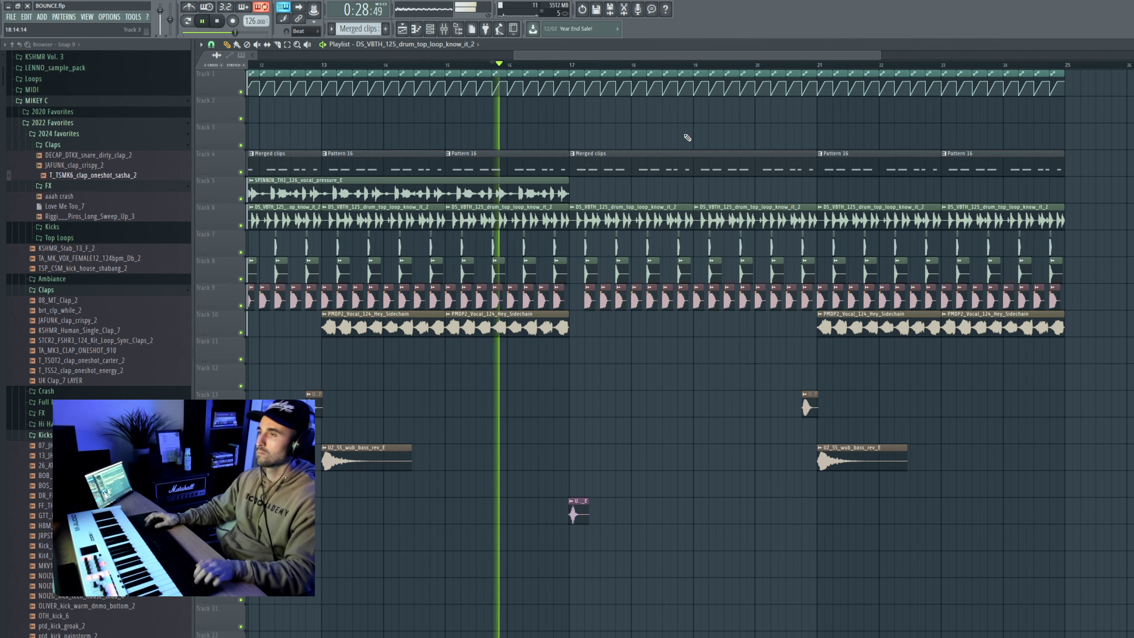
Play the arrangement across bar 17 with all tracks on and save the project
{"action": "scroll", "coordinate": [373, 171], "scroll_direction": "down", "scroll_amount": 2}
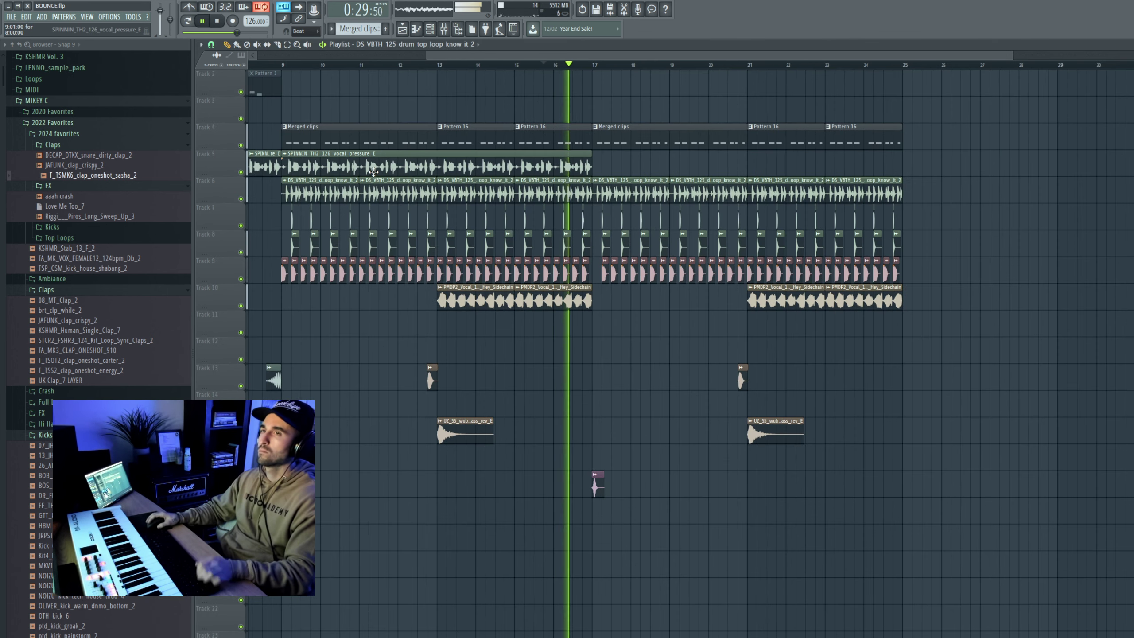
{"action": "scroll", "coordinate": [402, 188], "scroll_direction": "up", "scroll_amount": 1}
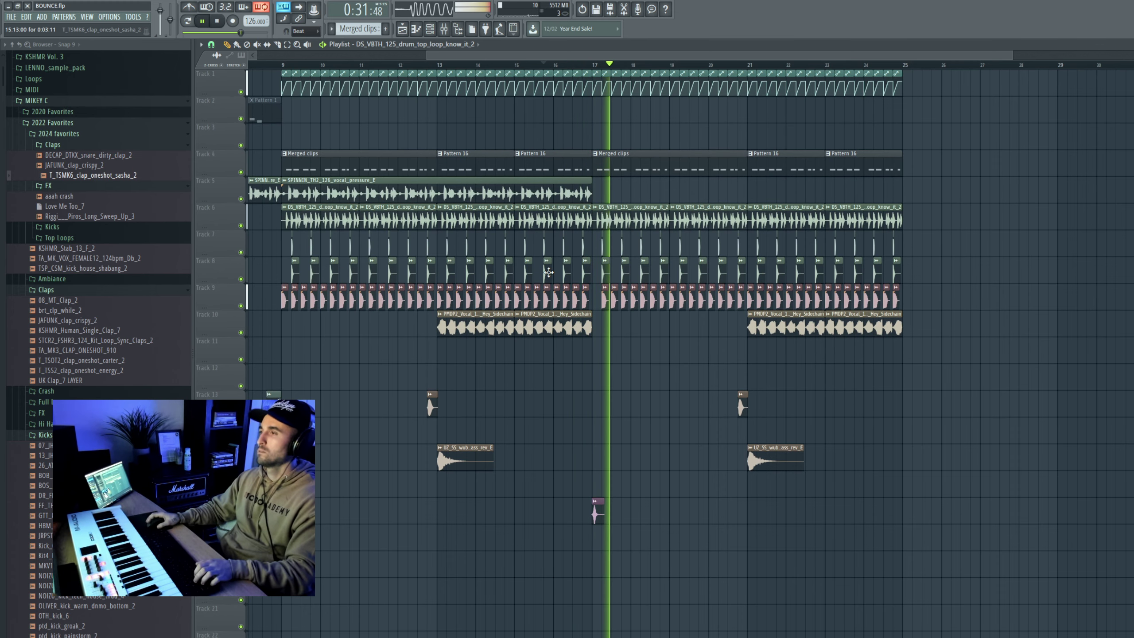
{"action": "left_click", "coordinate": [10, 17]}
{"action": "left_click", "coordinate": [23, 59]}
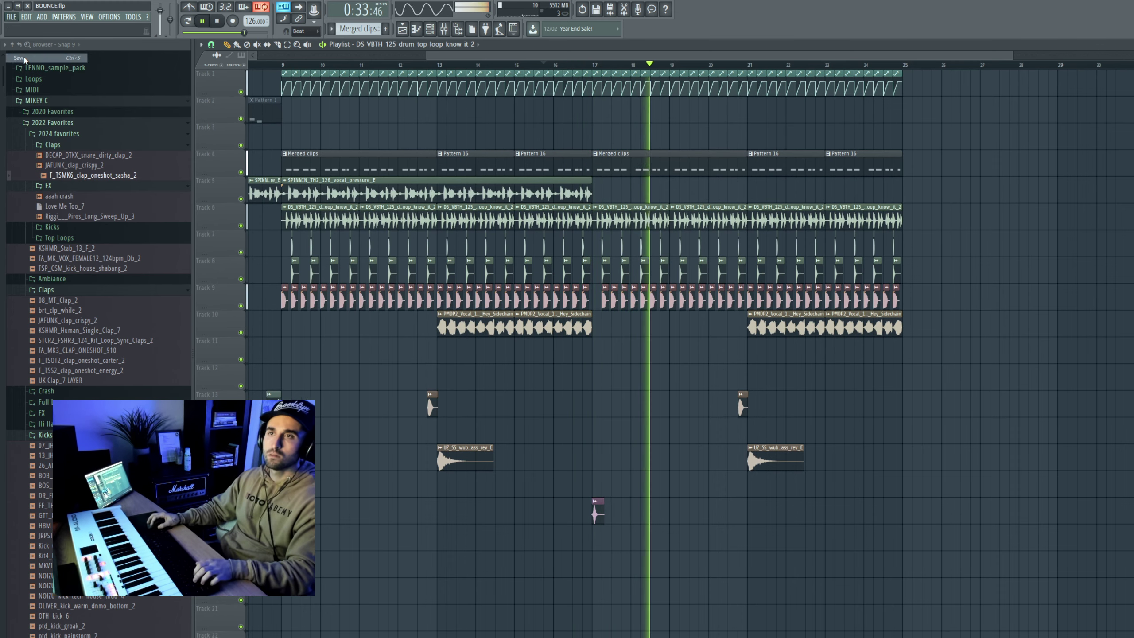
Stop playback and pick Shakers Loop 125bpm from the Ferrari loops folder in the JAMES HYPE sample pack
{"action": "key", "text": "Page_Up"}
{"action": "key", "text": "Page_Up"}
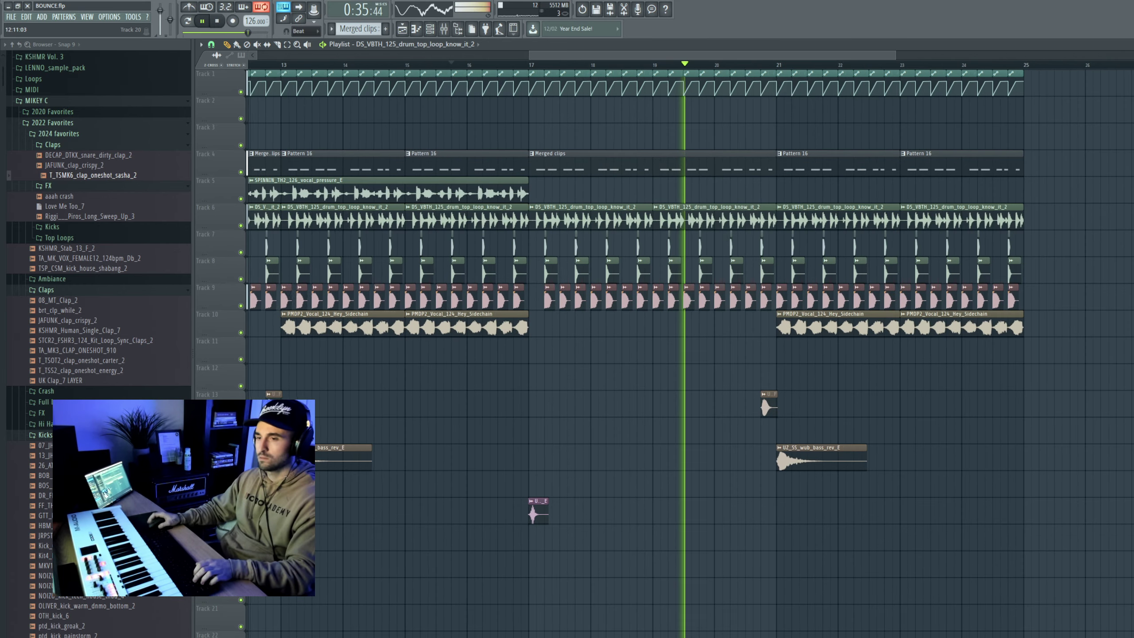
{"action": "key", "text": "space"}
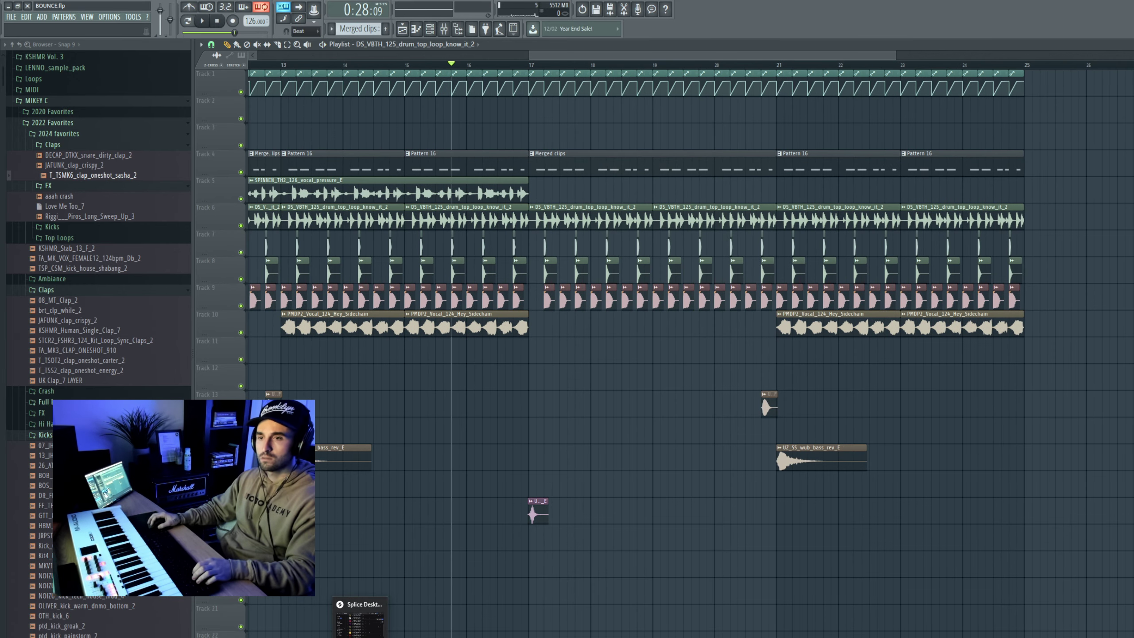
{"action": "scroll", "coordinate": [78, 263], "scroll_direction": "up", "scroll_amount": 4}
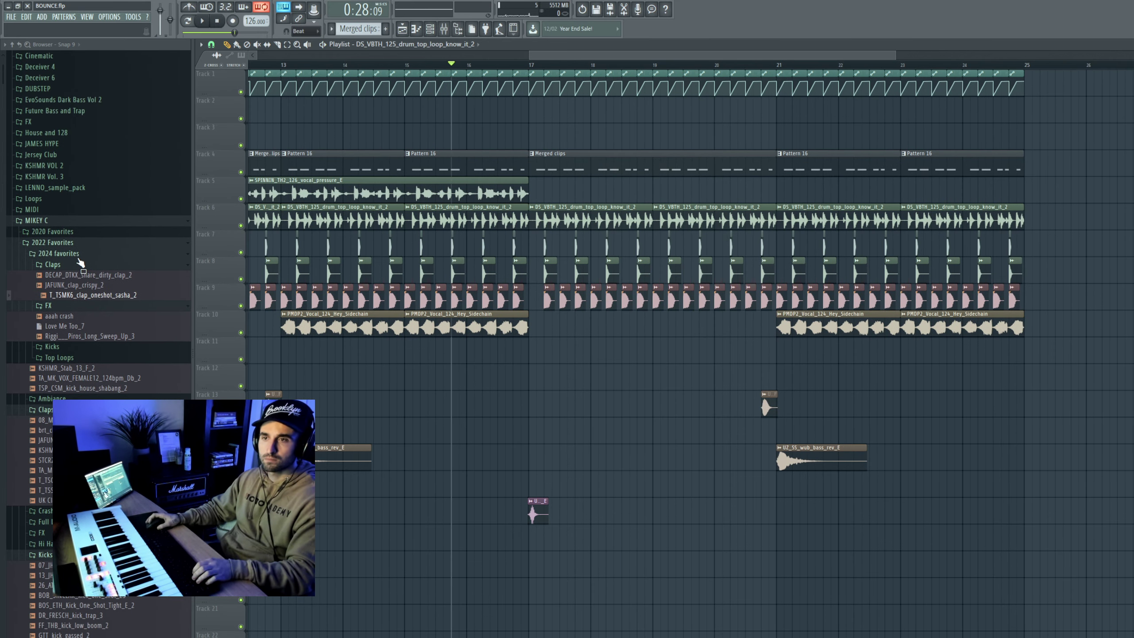
{"action": "scroll", "coordinate": [66, 209], "scroll_direction": "up", "scroll_amount": 8}
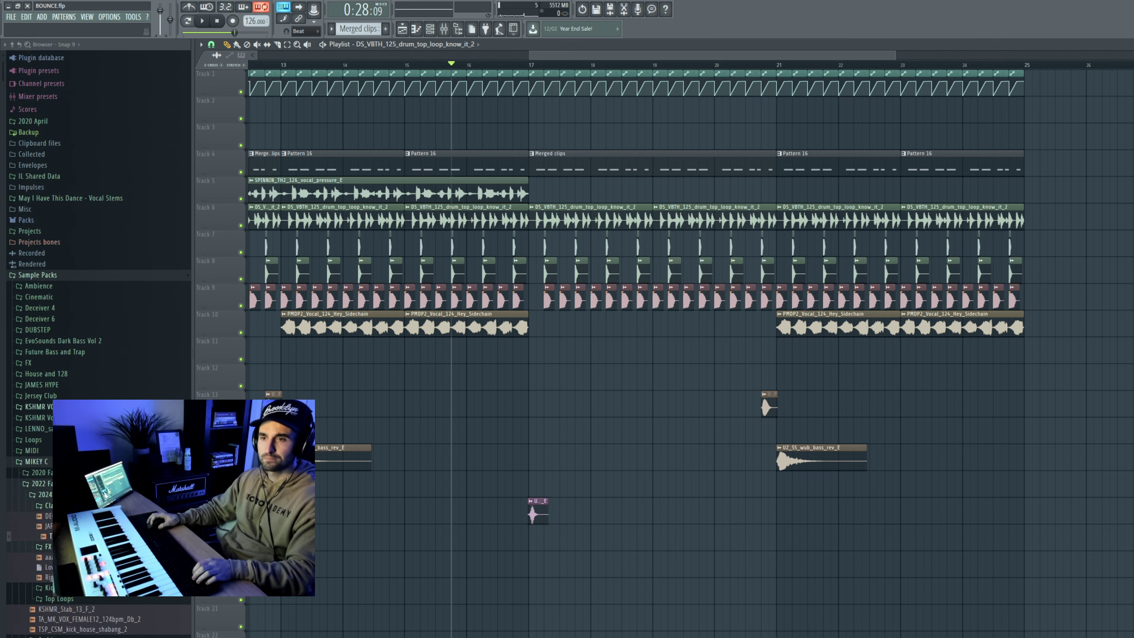
{"action": "left_click", "coordinate": [40, 407]}
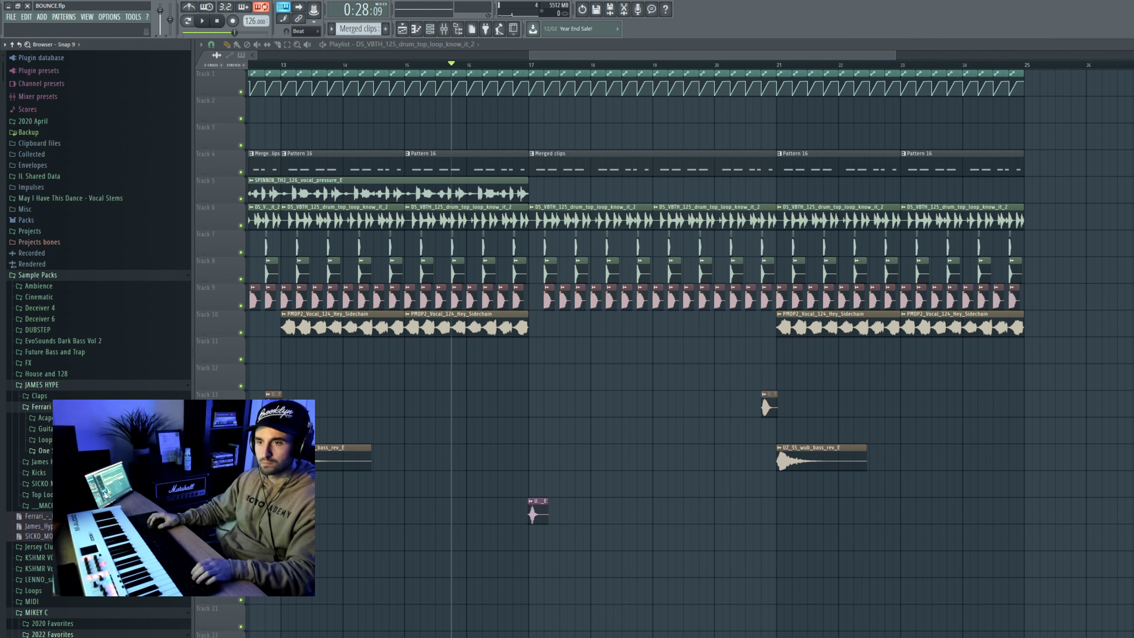
{"action": "left_click", "coordinate": [54, 440]}
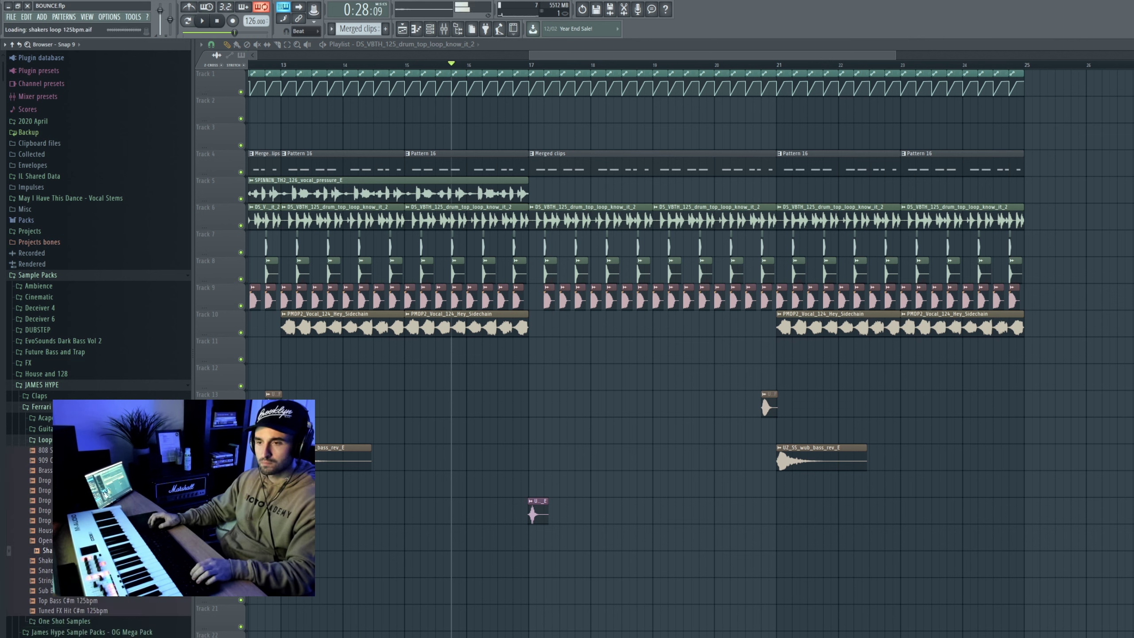
Place the Shakers Loop 125bpm clip on Track 14 at the start of bar 17
{"action": "right_click", "coordinate": [587, 409]}
{"action": "scroll", "coordinate": [557, 408], "scroll_direction": "up", "scroll_amount": 5}
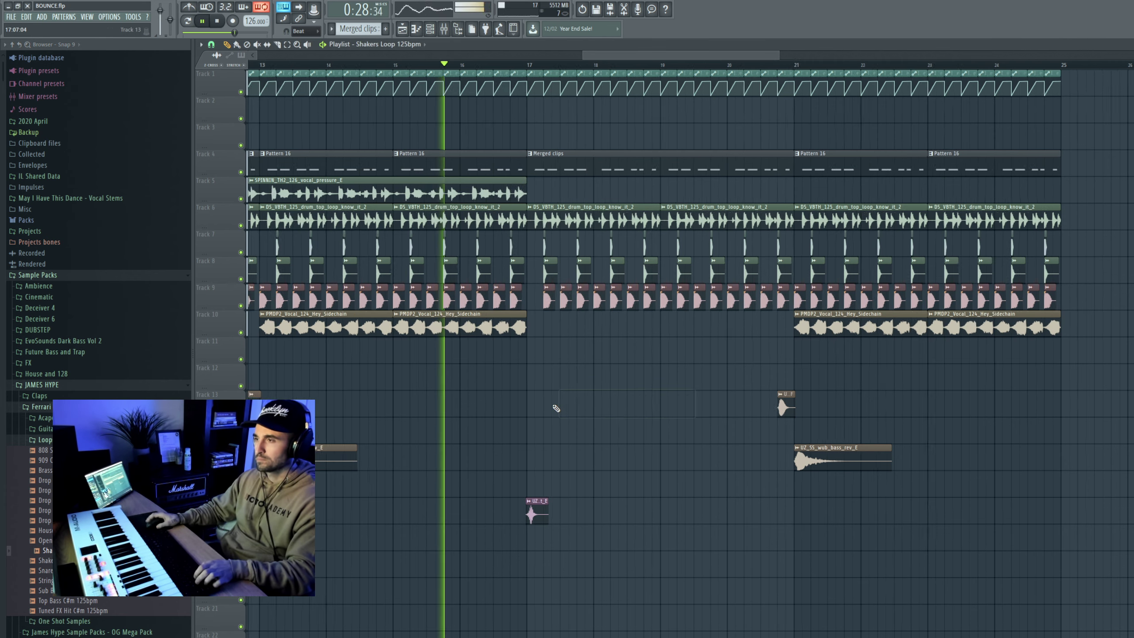
{"action": "scroll", "coordinate": [493, 434], "scroll_direction": "down", "scroll_amount": 1}
{"action": "scroll", "coordinate": [493, 433], "scroll_direction": "down", "scroll_amount": 4}
{"action": "scroll", "coordinate": [531, 408], "scroll_direction": "up", "scroll_amount": 3}
{"action": "left_click", "coordinate": [448, 439]}
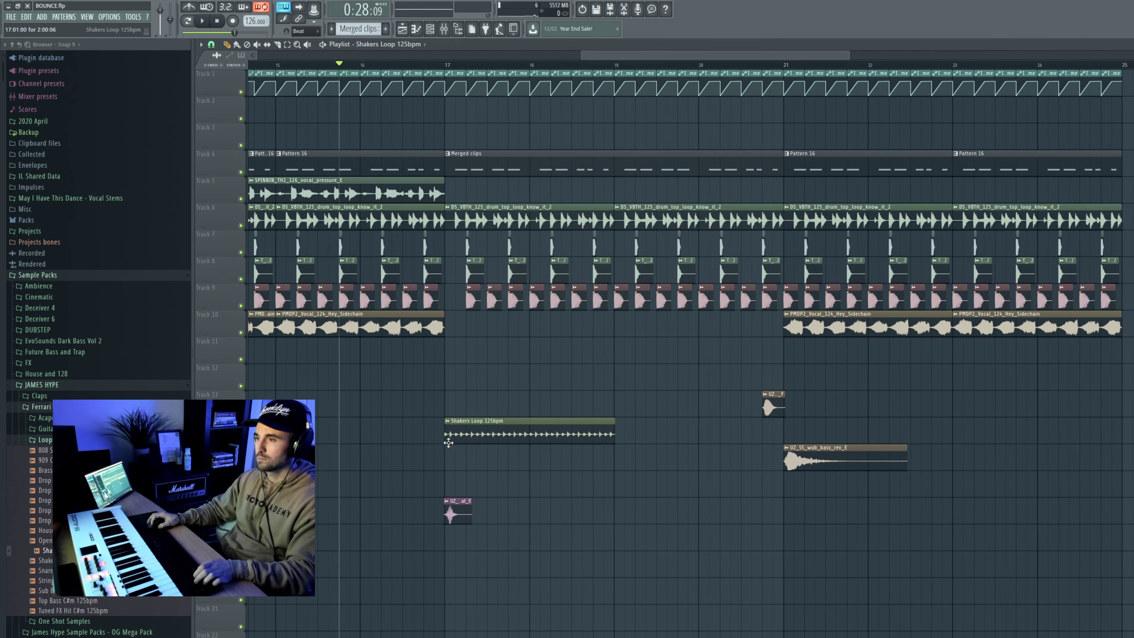
Play the shaker with the arrangement and trim its clip on Track 14 to end exactly at bar 19
{"action": "key", "text": "space"}
{"action": "double_click", "coordinate": [498, 421]}
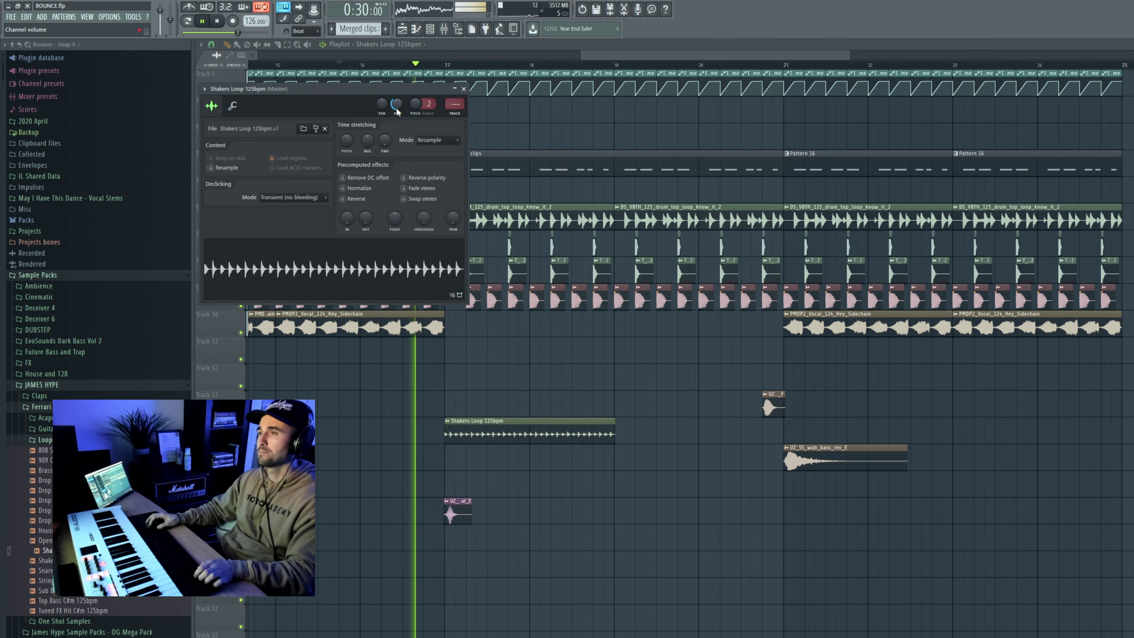
{"action": "scroll", "coordinate": [563, 430], "scroll_direction": "up", "scroll_amount": 4}
{"action": "left_click_drag", "start_coordinate": [571, 428], "coordinate": [562, 428]}
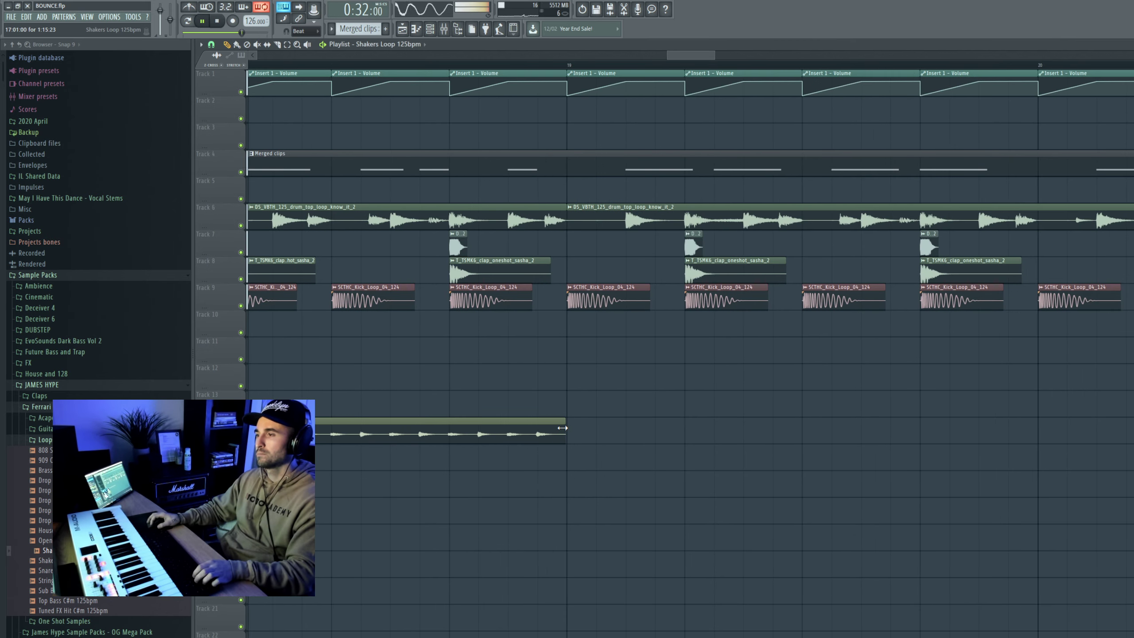
Add a second Shakers Loop 125bpm clip from bar 19 to bar 21 and route its channel to mixer insert 7
{"action": "double_click", "coordinate": [582, 426]}
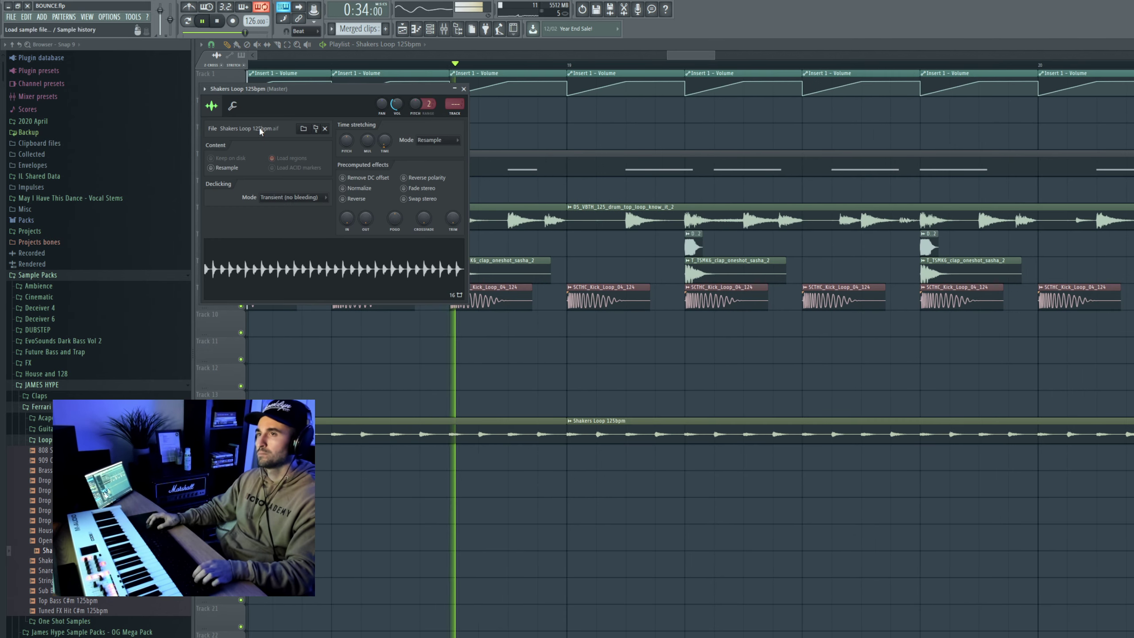
{"action": "left_click", "coordinate": [206, 89]}
{"action": "left_click", "coordinate": [352, 121]}
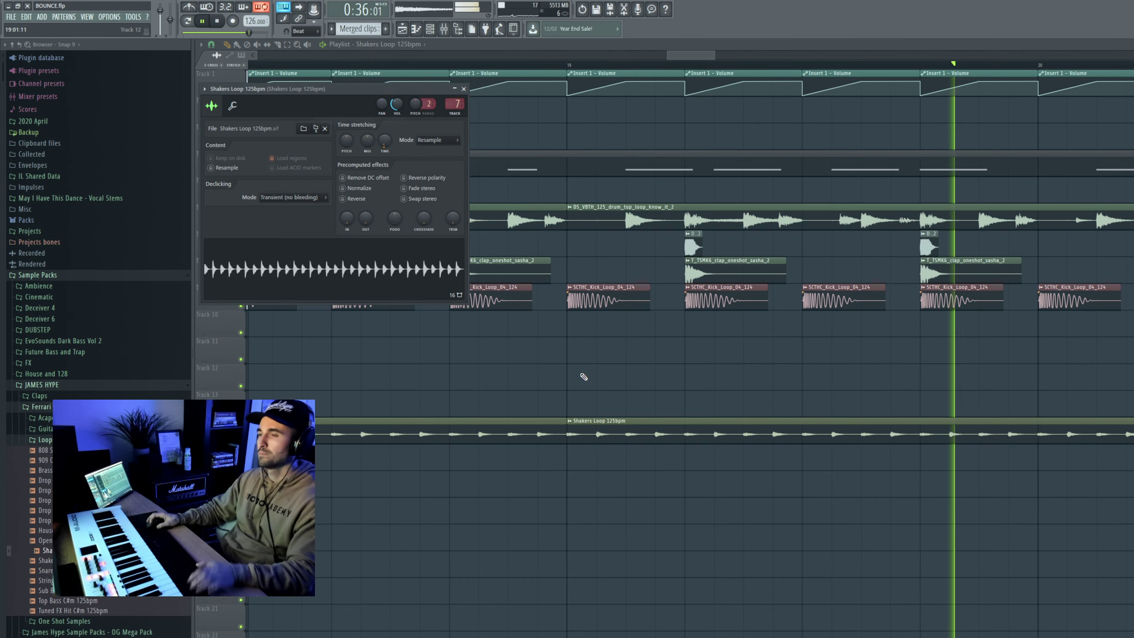
{"action": "scroll", "coordinate": [600, 415], "scroll_direction": "down", "scroll_amount": 1}
{"action": "scroll", "coordinate": [601, 416], "scroll_direction": "down", "scroll_amount": 3}
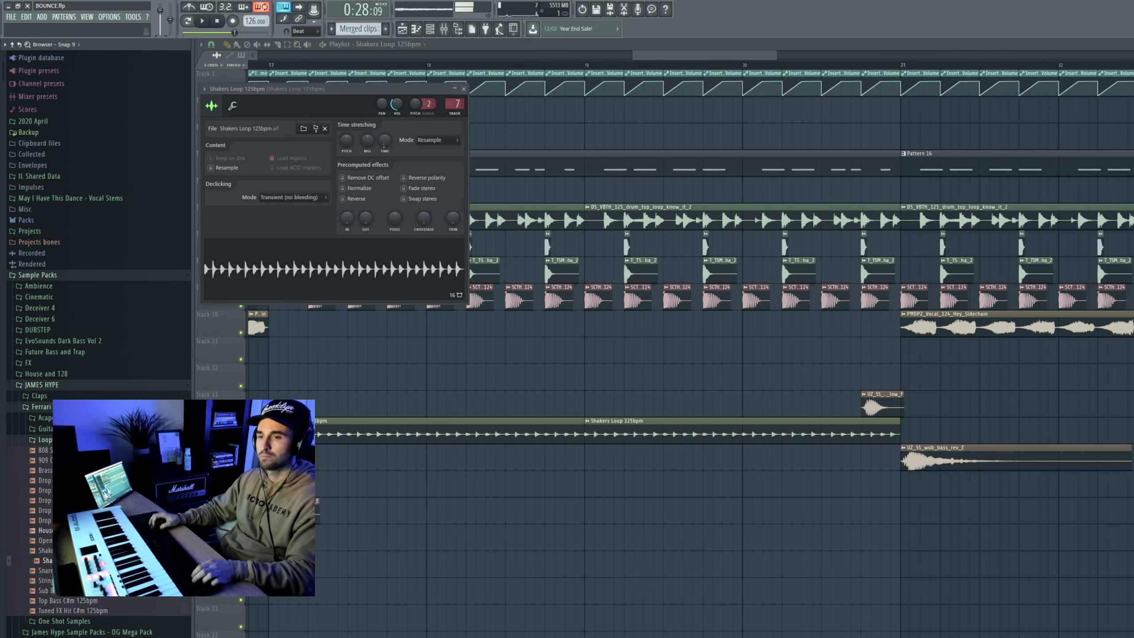
{"action": "key", "text": "Escape"}
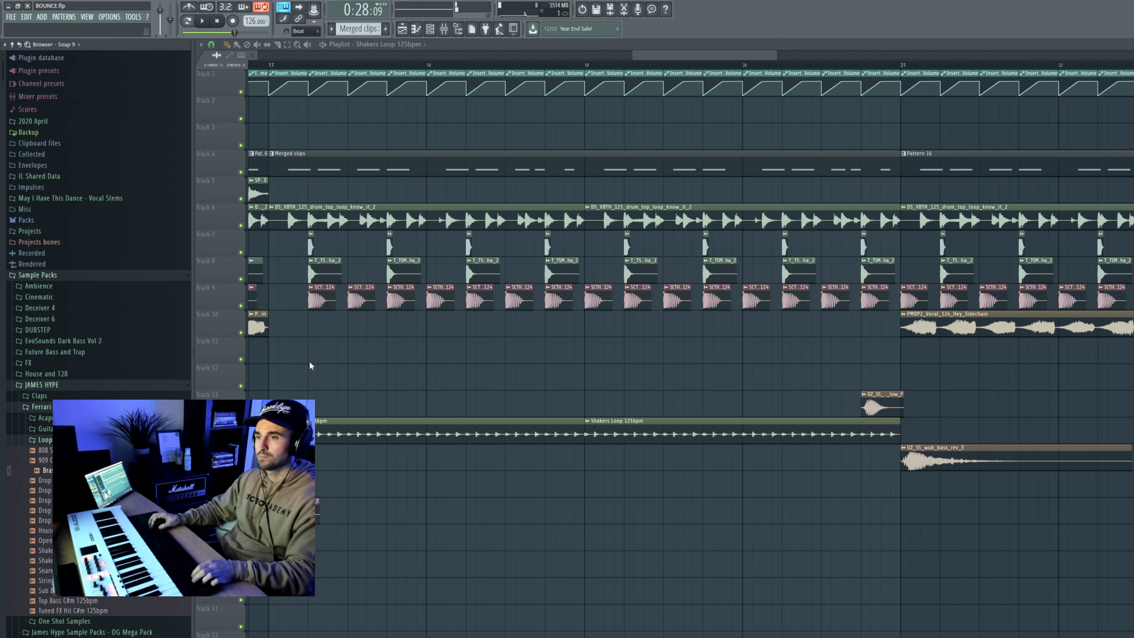
Solo Track 14 and play the shaker loop from just before bar 17 to check its hits against the grid
{"action": "right_click", "coordinate": [241, 439]}
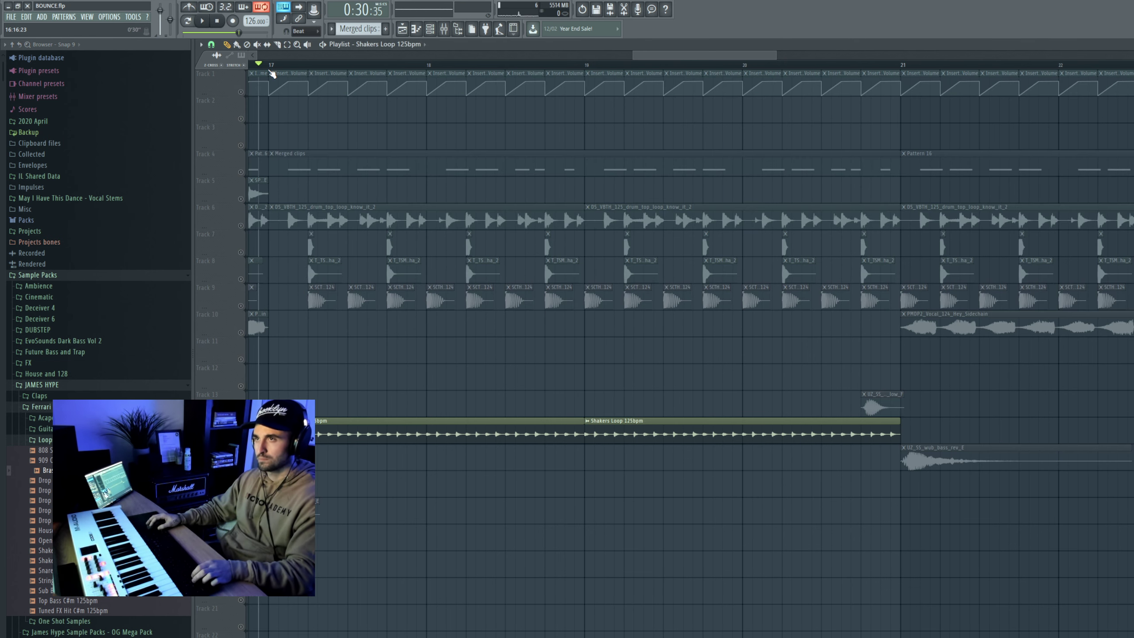
{"action": "scroll", "coordinate": [284, 306], "scroll_direction": "up", "scroll_amount": 5}
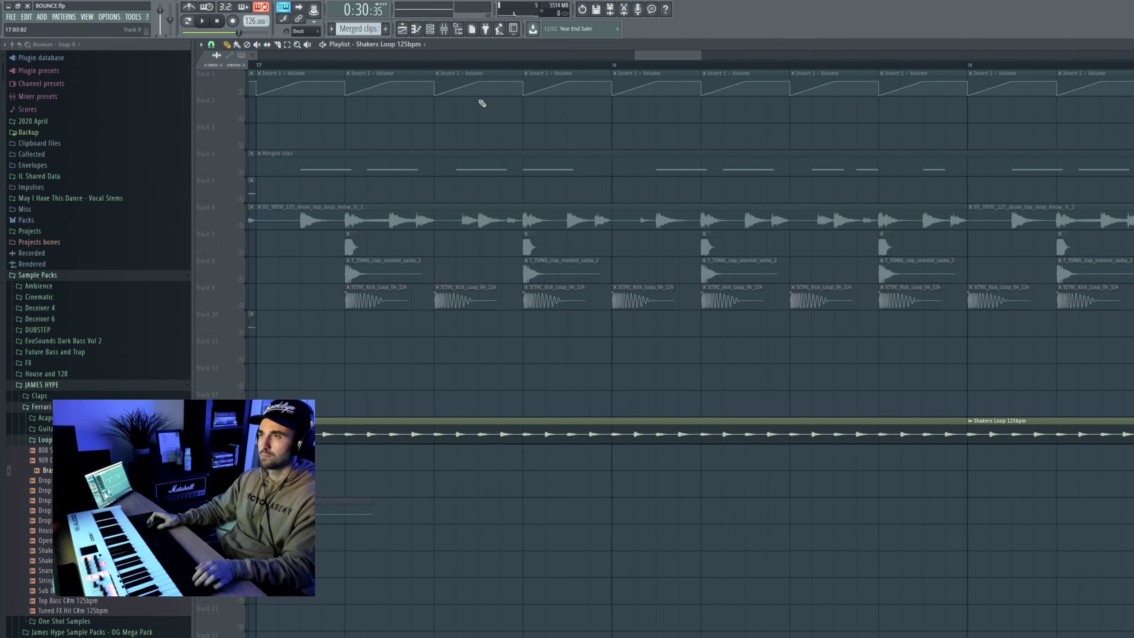
{"action": "left_click_drag", "start_coordinate": [666, 55], "coordinate": [643, 56]}
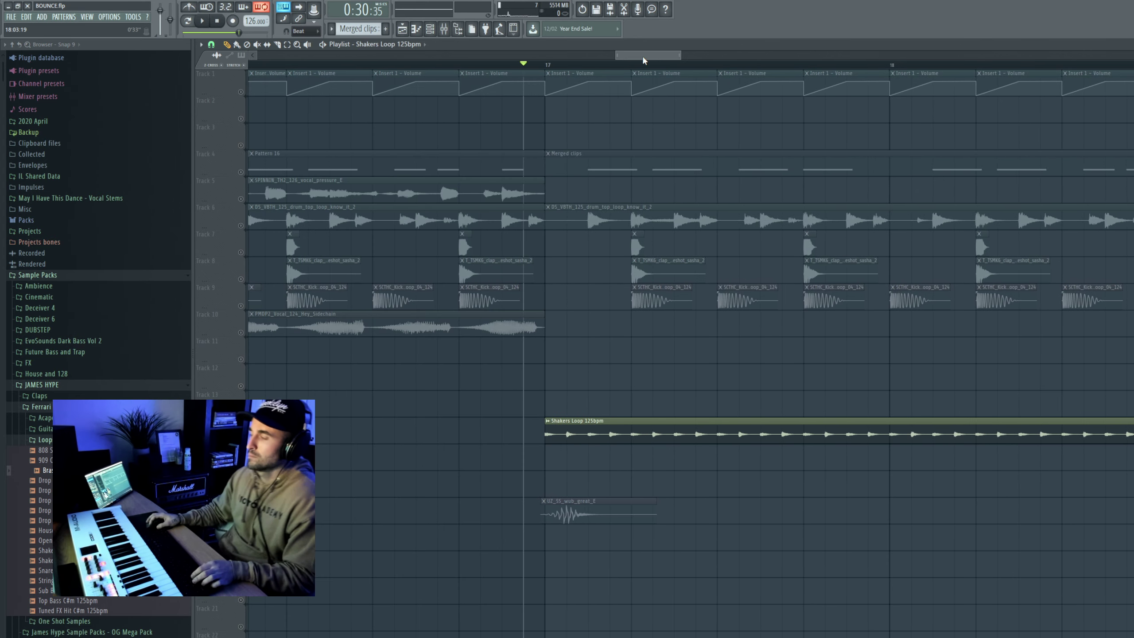
{"action": "key", "text": "space"}
{"action": "key", "text": "space"}
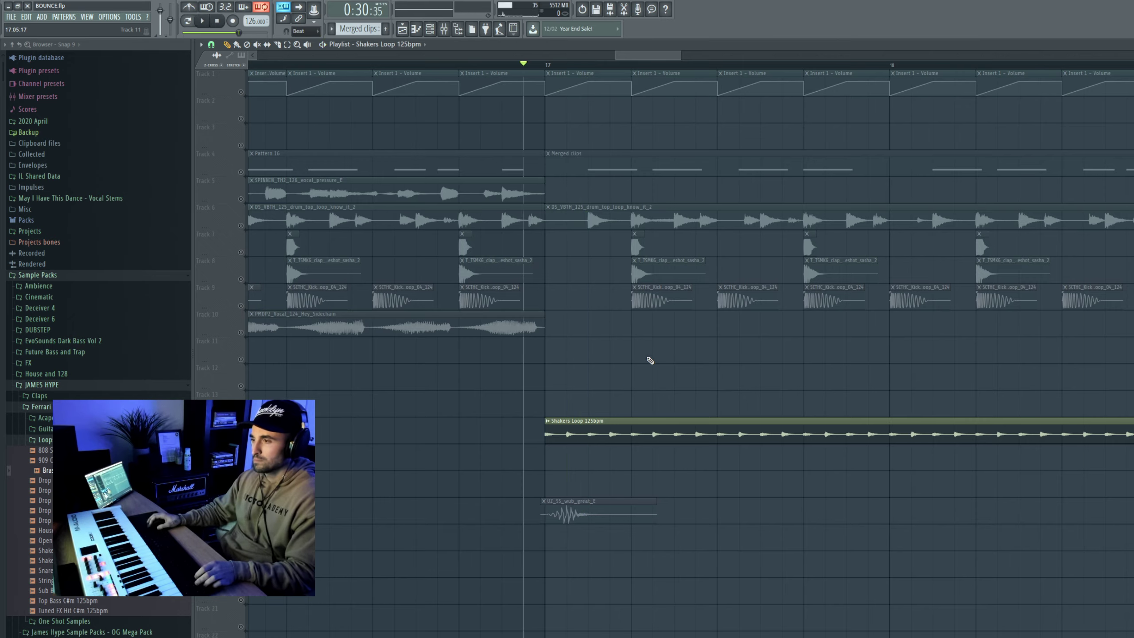
{"action": "scroll", "coordinate": [572, 441], "scroll_direction": "up", "scroll_amount": 5}
{"action": "scroll", "coordinate": [579, 442], "scroll_direction": "down", "scroll_amount": 4}
{"action": "key", "text": "space"}
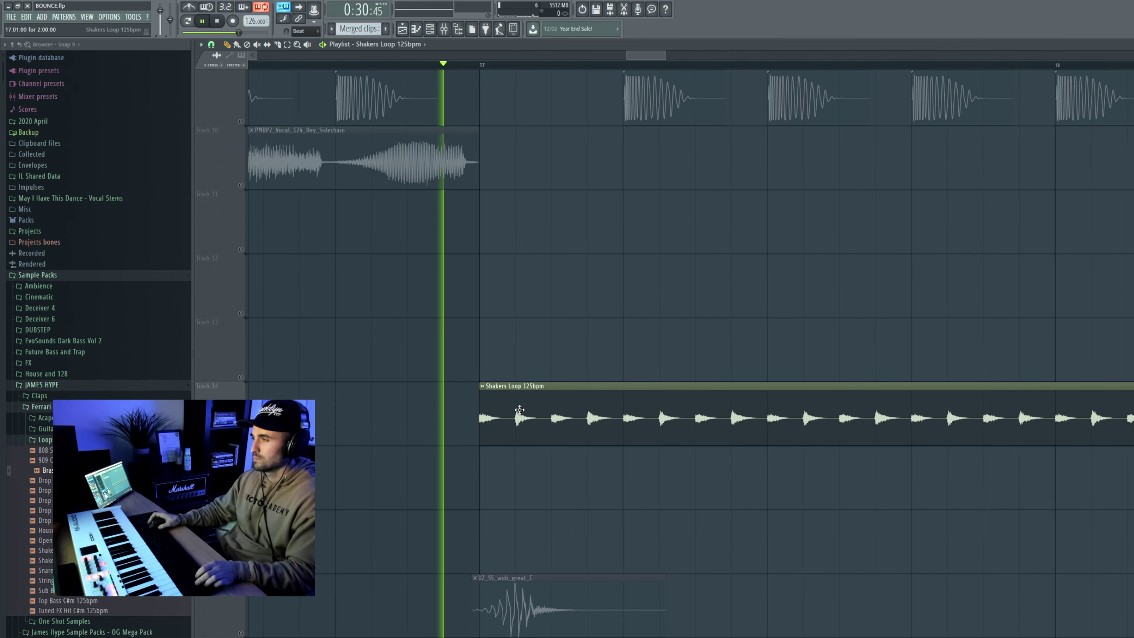
{"action": "scroll", "coordinate": [752, 392], "scroll_direction": "up", "scroll_amount": 2}
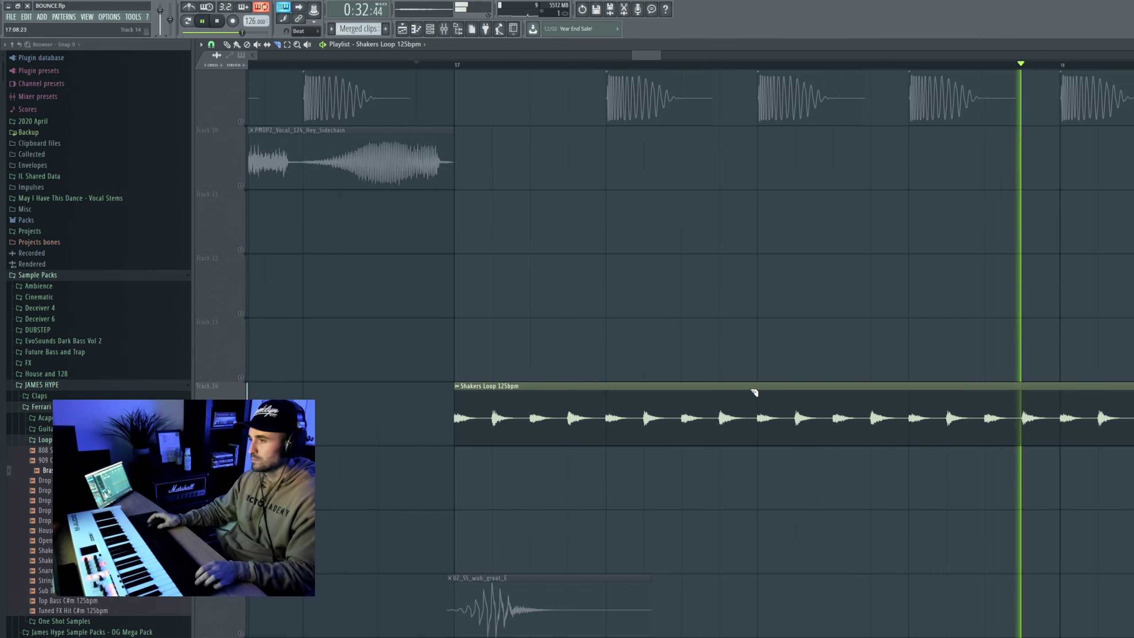
Slice the Shakers Loop 125bpm clip on Track 14 at every sixteenth-note grid line through bar 17 while checking playback
{"action": "key", "text": "space"}
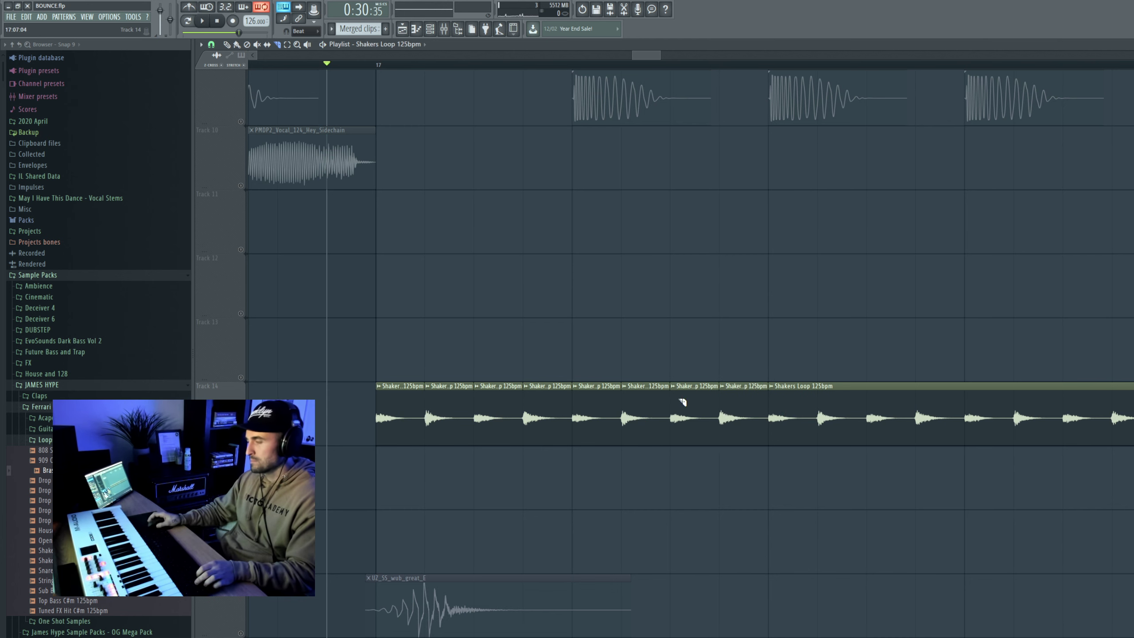
{"action": "scroll", "coordinate": [682, 402], "scroll_direction": "down", "scroll_amount": 2}
{"action": "key", "text": "space"}
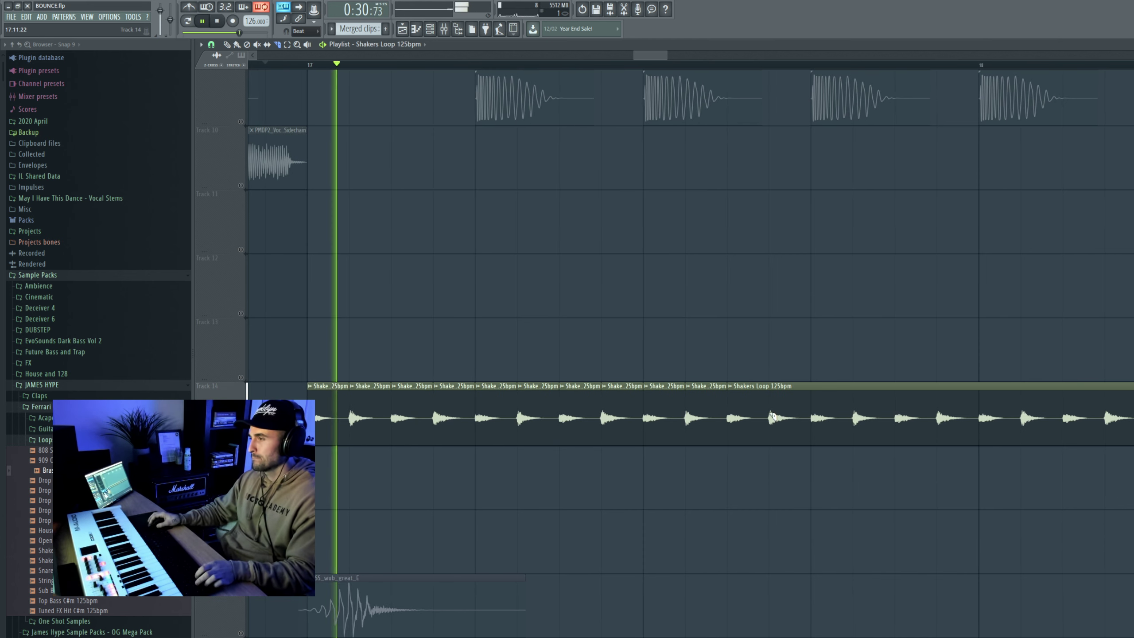
{"action": "key", "text": "space"}
{"action": "left_click_drag", "start_coordinate": [816, 435], "coordinate": [824, 376]}
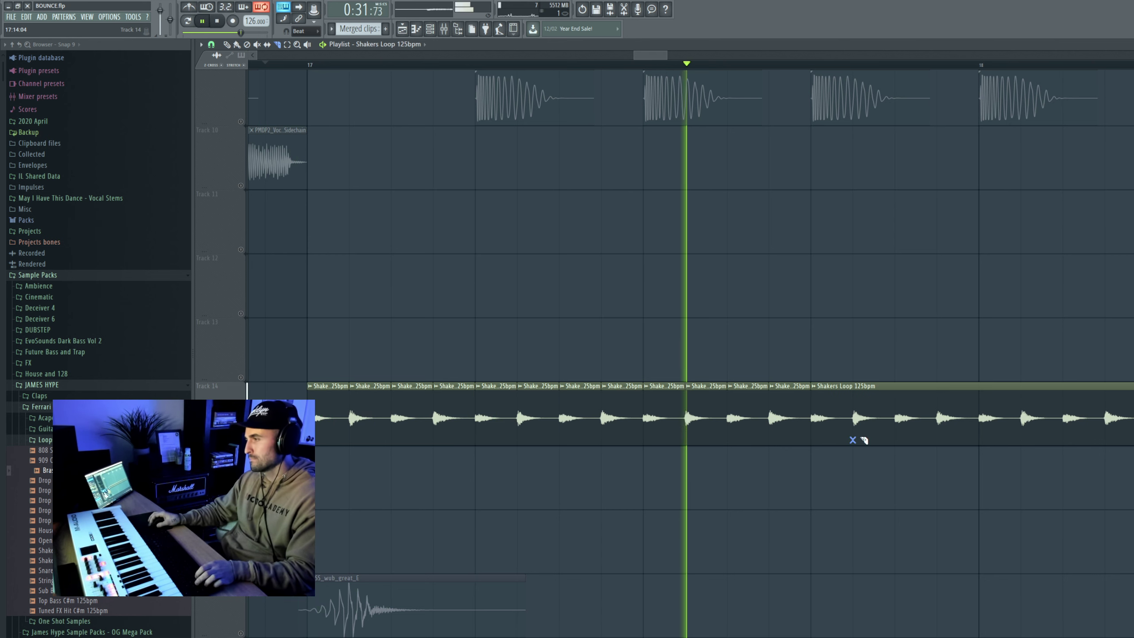
{"action": "left_click_drag", "start_coordinate": [860, 438], "coordinate": [866, 379]}
{"action": "key", "text": "space"}
{"action": "key", "text": "space"}
{"action": "left_click_drag", "start_coordinate": [902, 436], "coordinate": [908, 378]}
{"action": "left_click_drag", "start_coordinate": [944, 436], "coordinate": [949, 376]}
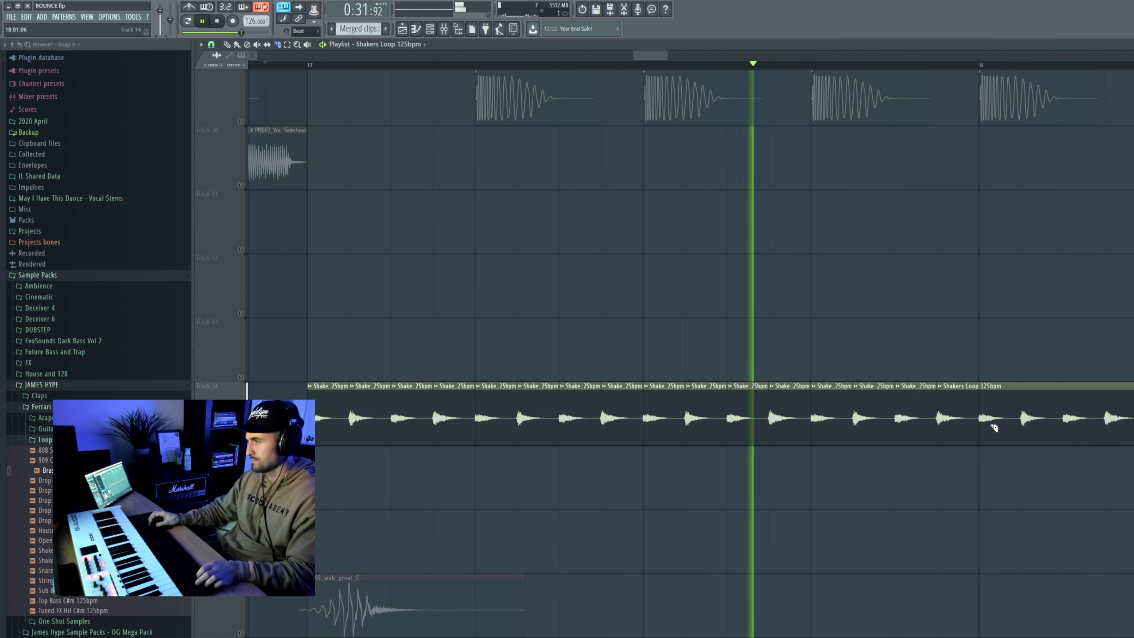
Cut the shaker clip at bar 18 and delete the remainder between bars 18 and 19
{"action": "mouse_move", "coordinate": [987, 435]}
{"action": "left_mouse_down"}
{"action": "mouse_move", "coordinate": [981, 371]}
{"action": "mouse_move", "coordinate": [760, 439]}
{"action": "left_mouse_up"}
{"action": "key", "text": "space"}
{"action": "key", "text": "space"}
{"action": "right_click", "coordinate": [1021, 423]}
Select every second shaker slice on Track 14 across bar 17, starting with the second one
{"action": "key", "text": "space"}
{"action": "key", "text": "space"}
{"action": "key", "text": "space"}
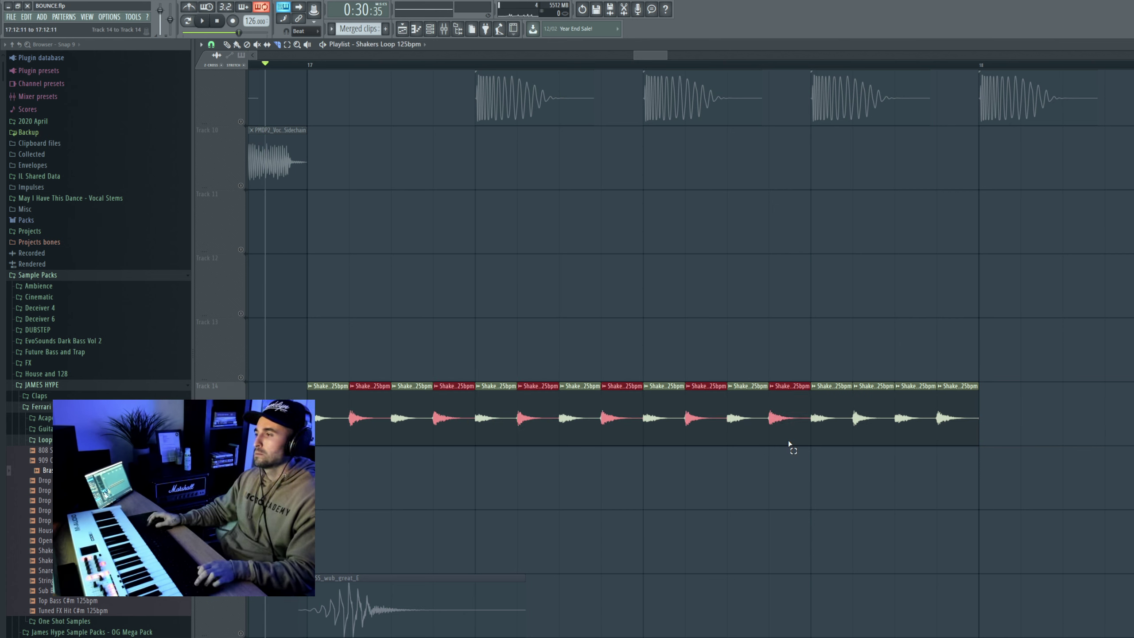
{"action": "key", "text": "space"}
{"action": "key", "text": "space"}
{"action": "key", "text": "space"}
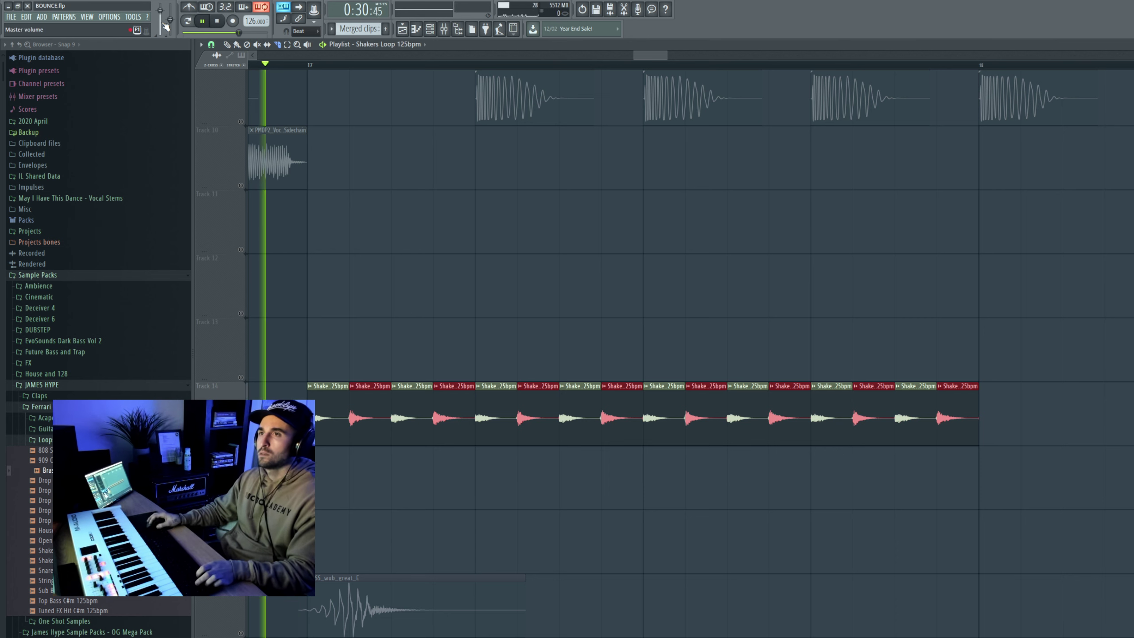
{"action": "key", "text": "space"}
{"action": "left_click", "coordinate": [245, 65]}
{"action": "key", "text": "space"}
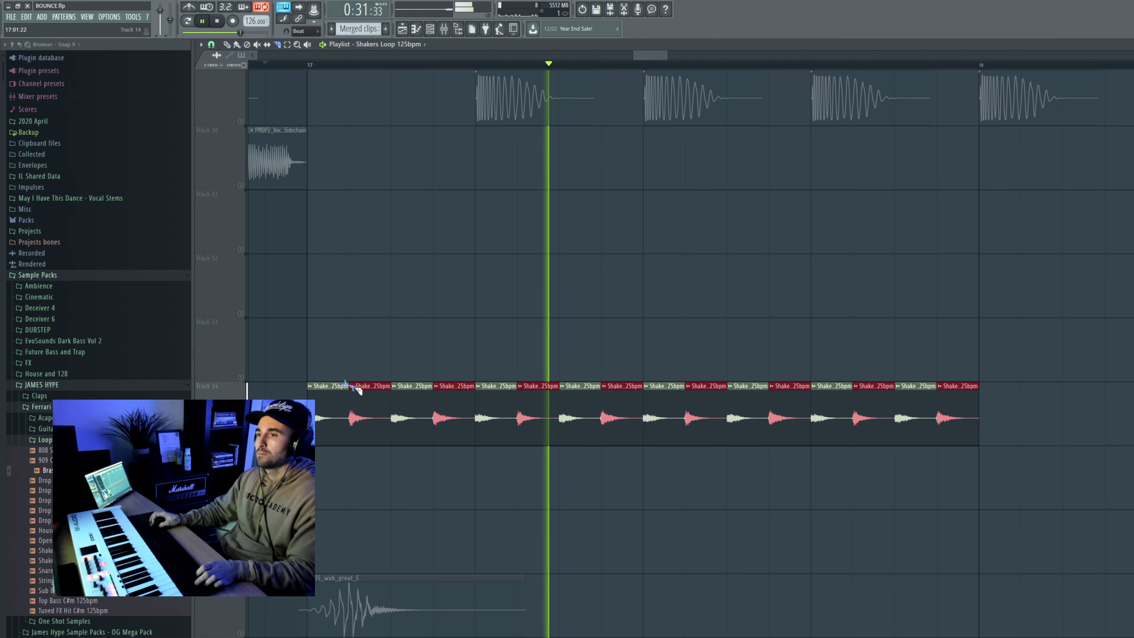
{"action": "key", "text": "ctrl+d"}
{"action": "key", "text": "p"}
{"action": "key", "text": "space"}
{"action": "key", "text": "space"}
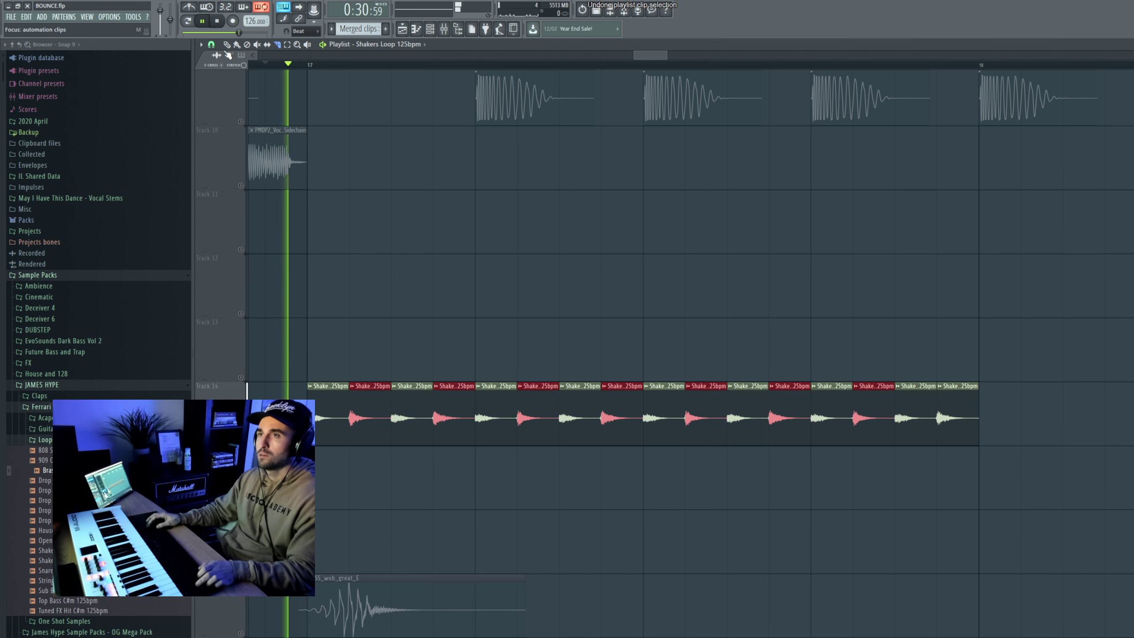
{"action": "key", "text": "space"}
{"action": "key", "text": "space"}
Shift the selected shaker slices slightly late so the first one starts at 17:02:05, and check the swing in playback
{"action": "left_click_drag", "start_coordinate": [364, 418], "coordinate": [373, 418]}
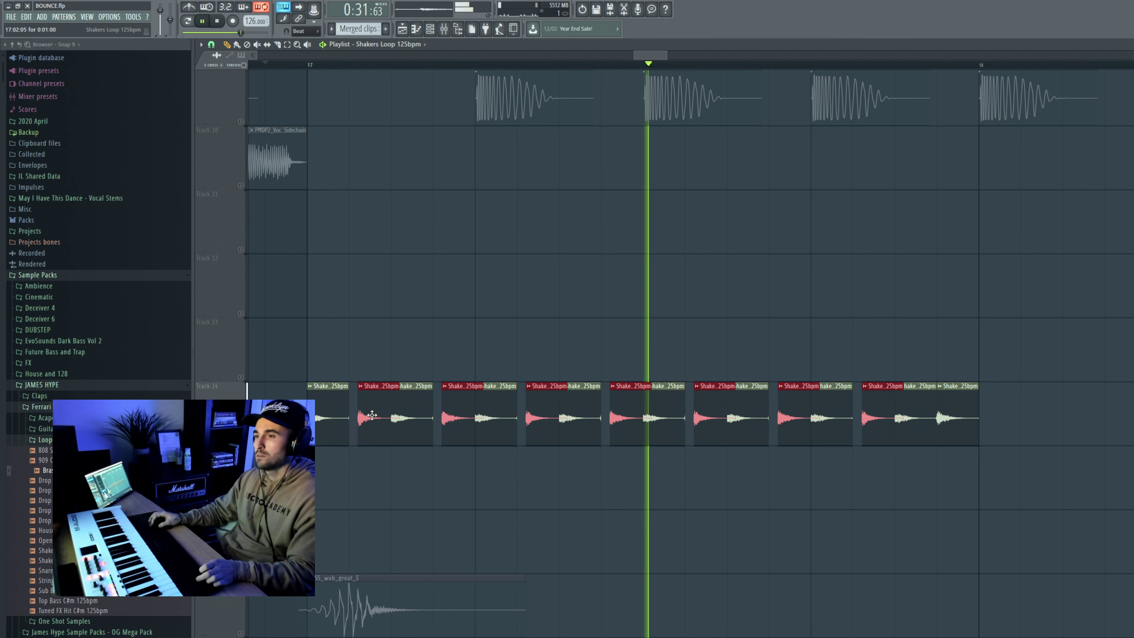
{"action": "key", "text": "space"}
{"action": "key", "text": "space"}
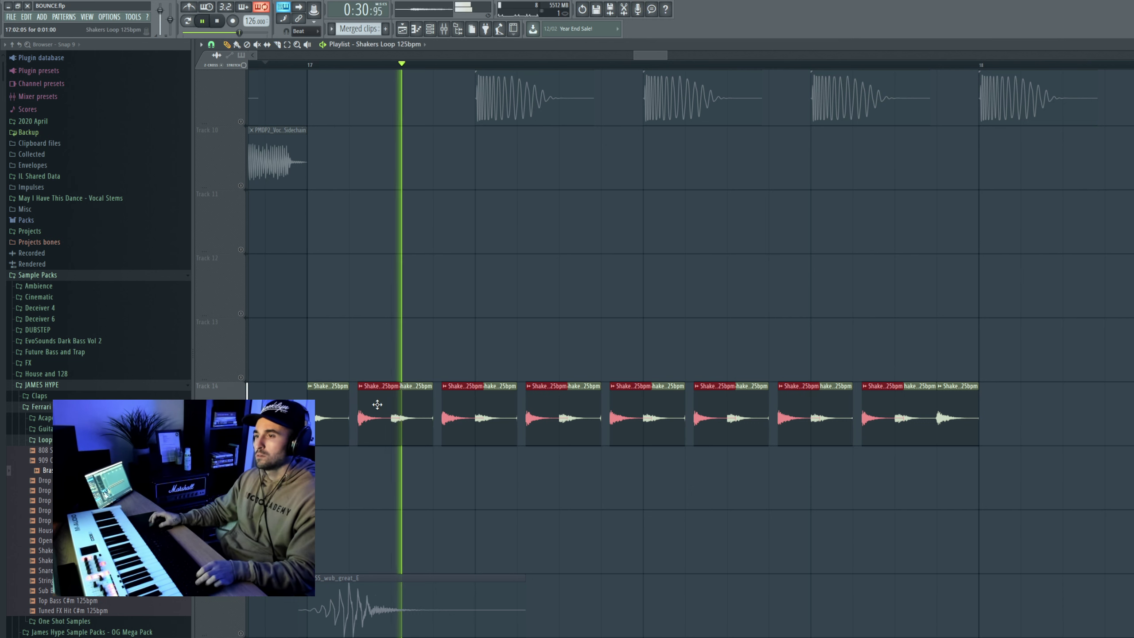
{"action": "left_click_drag", "start_coordinate": [377, 405], "coordinate": [376, 406]}
{"action": "scroll", "coordinate": [374, 405], "scroll_direction": "down", "scroll_amount": 3}
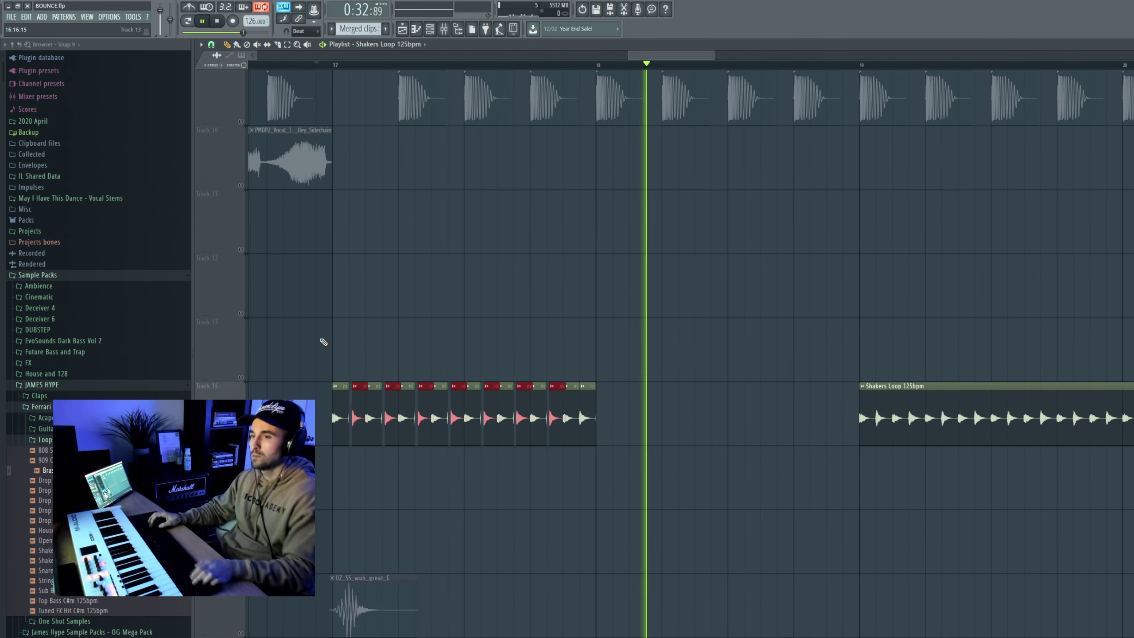
Unsolo Track 14, then reposition the selected shaker slices to start from 17:02:04 and play them with the full arrangement
{"action": "key", "text": "space"}
{"action": "key", "text": "space"}
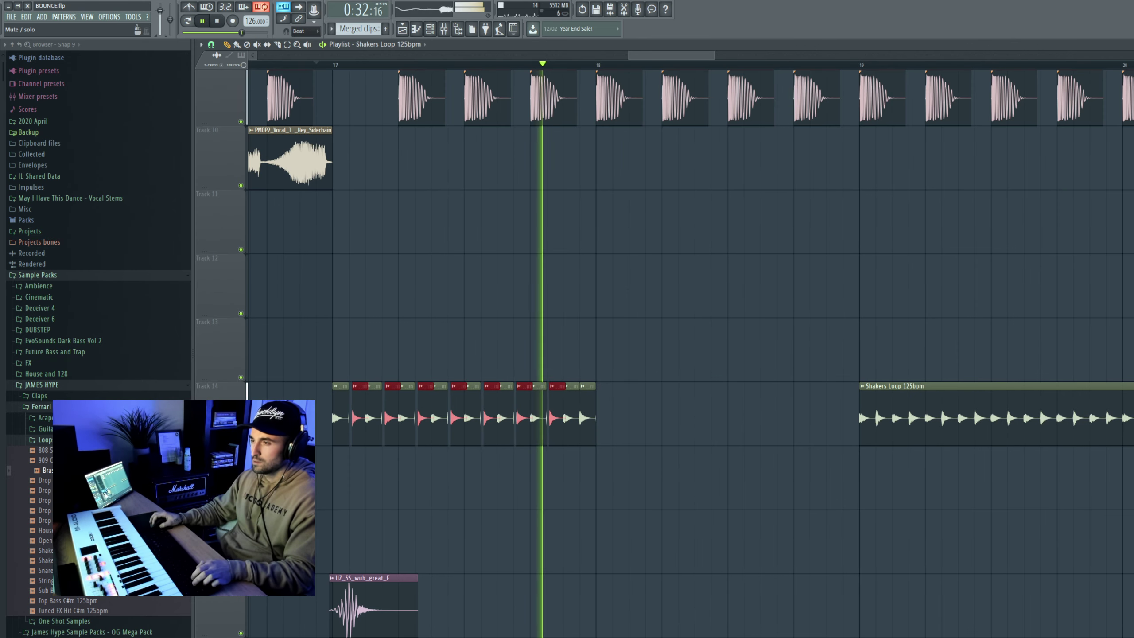
{"action": "key", "text": "space"}
{"action": "key", "text": "space"}
{"action": "scroll", "coordinate": [354, 401], "scroll_direction": "up", "scroll_amount": 3}
{"action": "key", "text": "space"}
{"action": "key", "text": "space"}
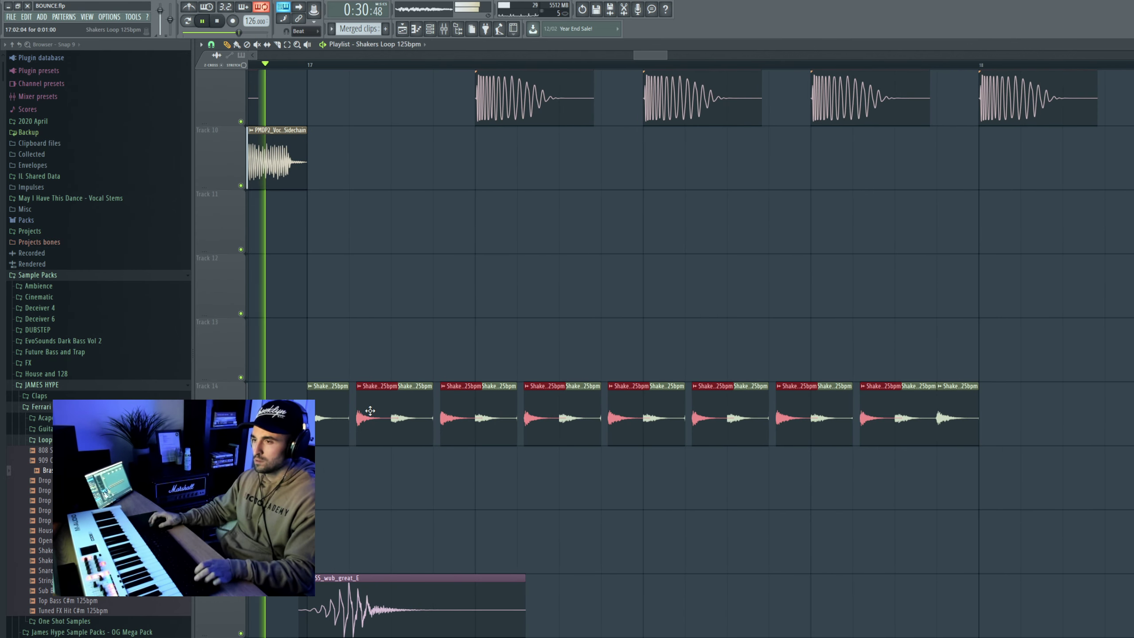
Try later offsets for the selected shaker slices, ending with the first one at 17:02:06
{"action": "double_click", "coordinate": [376, 410]}
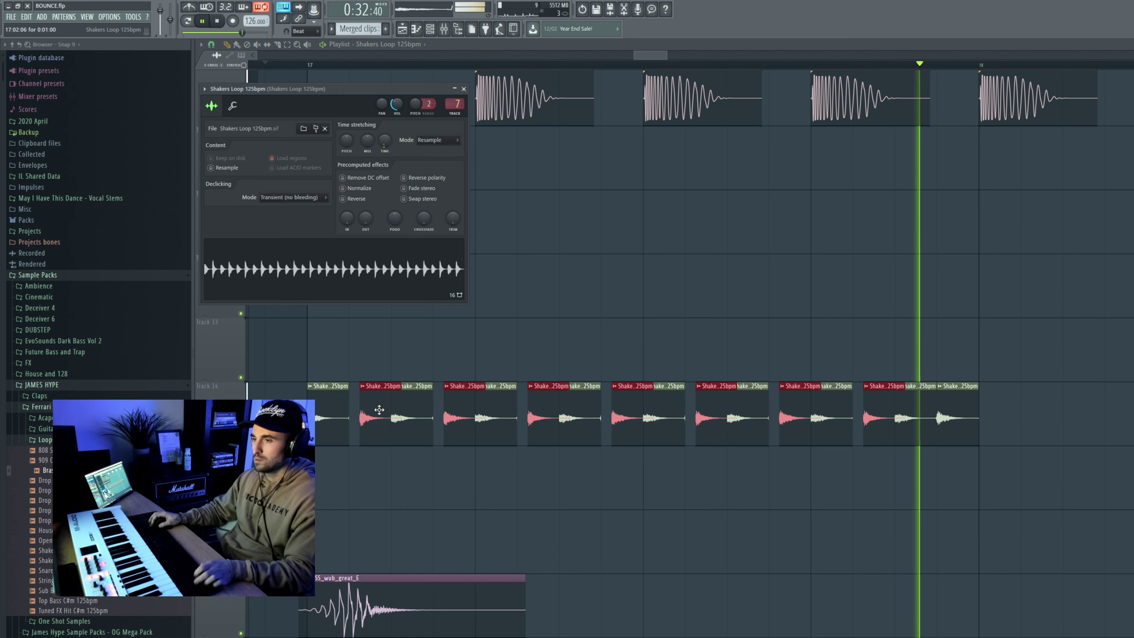
{"action": "key", "text": "space"}
{"action": "key", "text": "space"}
{"action": "left_click_drag", "start_coordinate": [379, 410], "coordinate": [387, 406]}
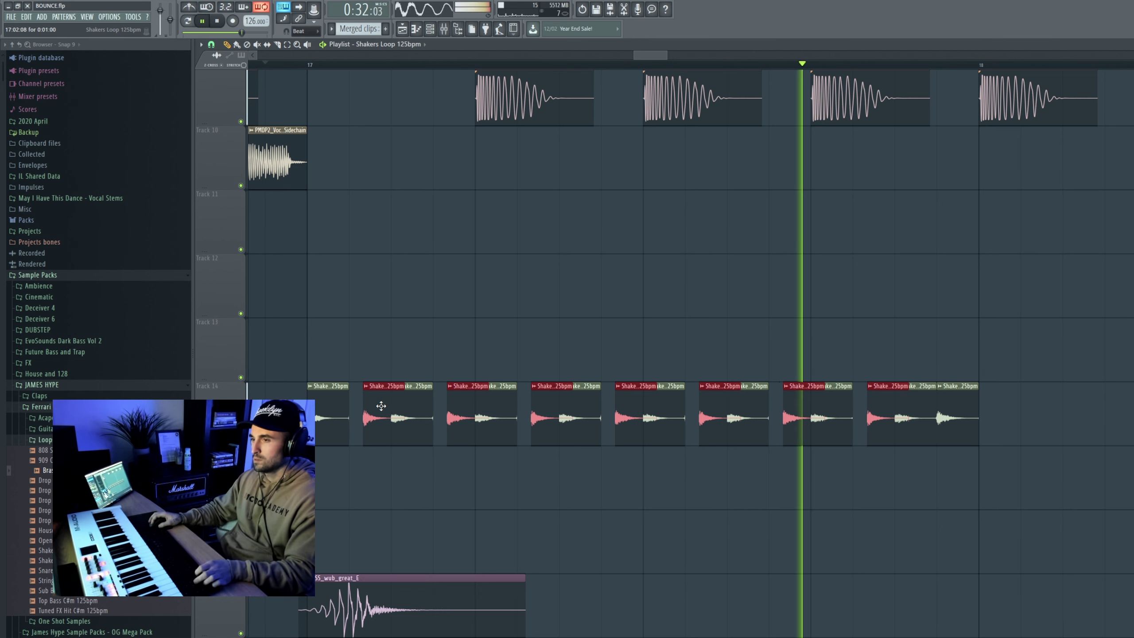
{"action": "left_click_drag", "start_coordinate": [381, 405], "coordinate": [378, 406]}
{"action": "key", "text": "space"}
{"action": "key", "text": "space"}
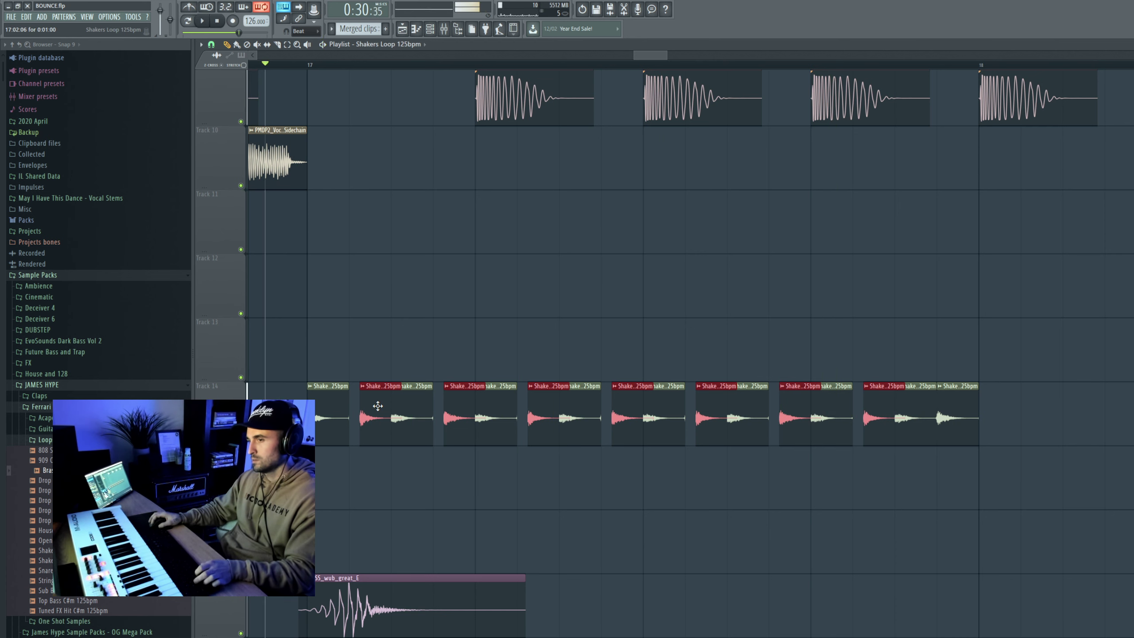
Delete all the shaker slices in bar 17 on Track 14 and collapse the Ferrari pack's Loops folder
{"action": "left_click_drag", "start_coordinate": [364, 400], "coordinate": [1025, 417]}
{"action": "key", "text": "Delete"}
{"action": "key", "text": "space"}
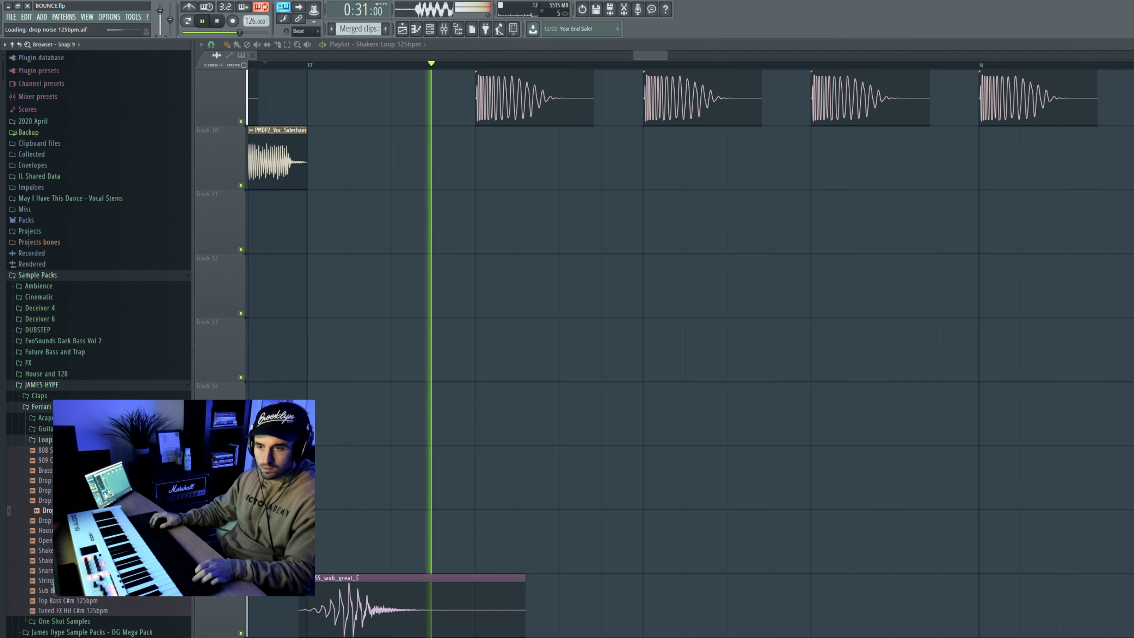
{"action": "key", "text": "space"}
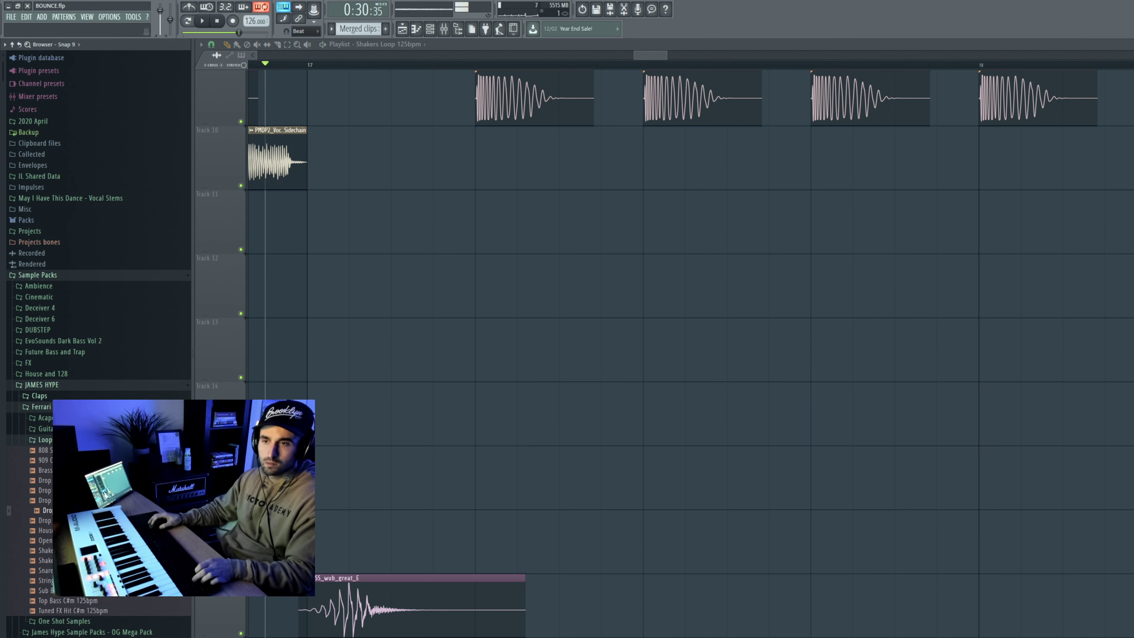
{"action": "left_click", "coordinate": [67, 440]}
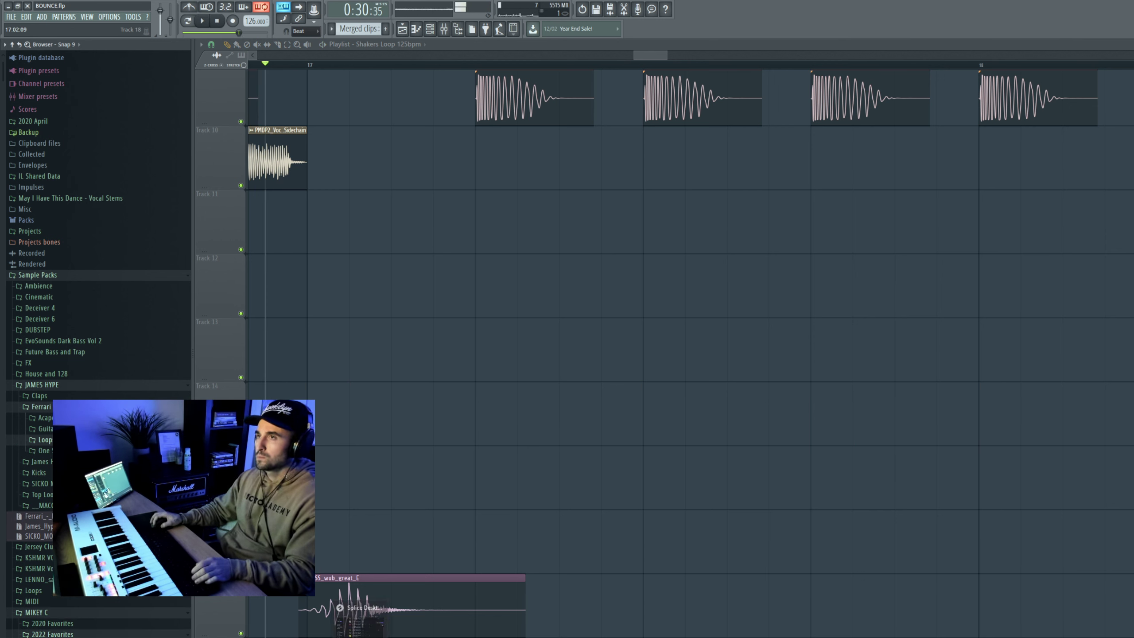
Switch to Splice, search for "shaker loop" and filter the results to exactly 126 BPM
{"action": "left_click", "coordinate": [360, 635]}
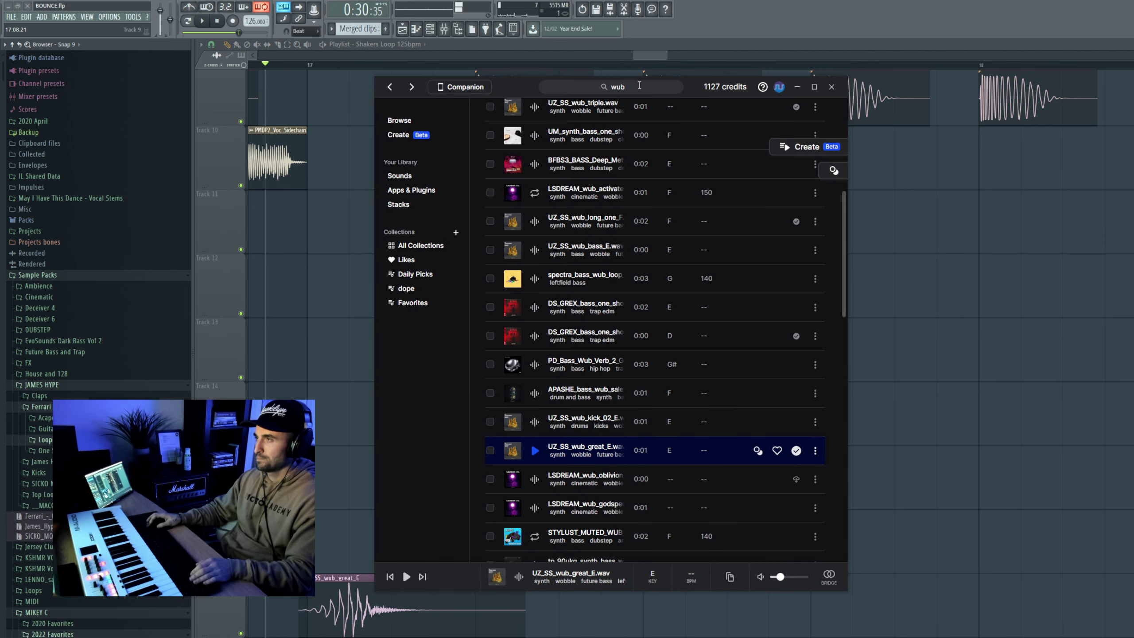
{"action": "left_click_drag", "start_coordinate": [629, 94], "coordinate": [560, 96]}
{"action": "left_click_drag", "start_coordinate": [547, 90], "coordinate": [410, 98]}
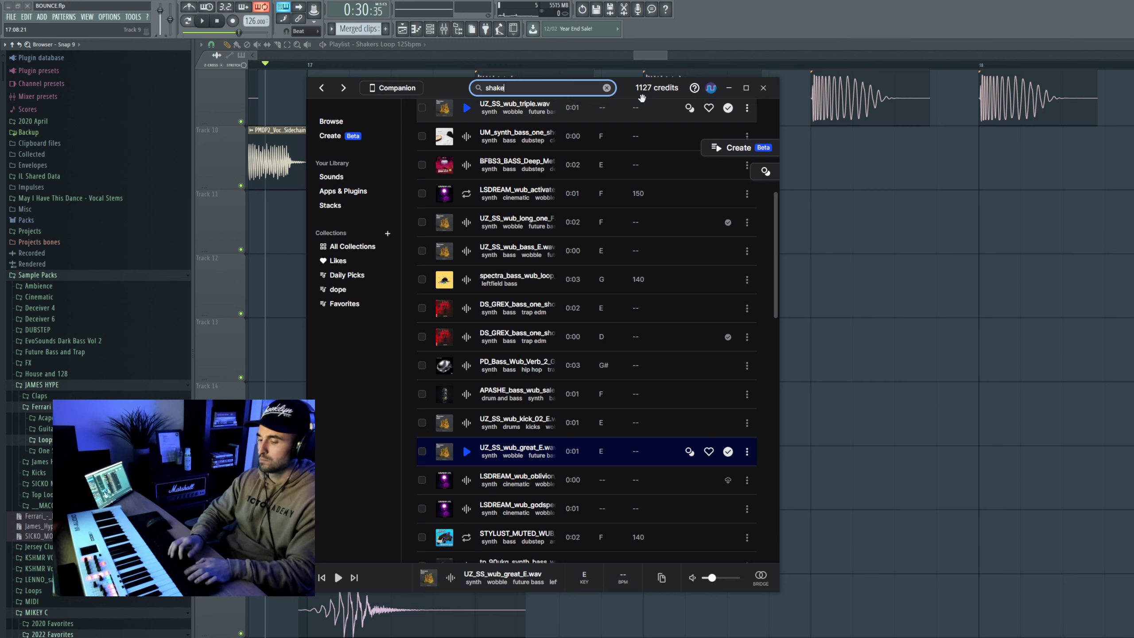
{"action": "key", "text": "Return"}
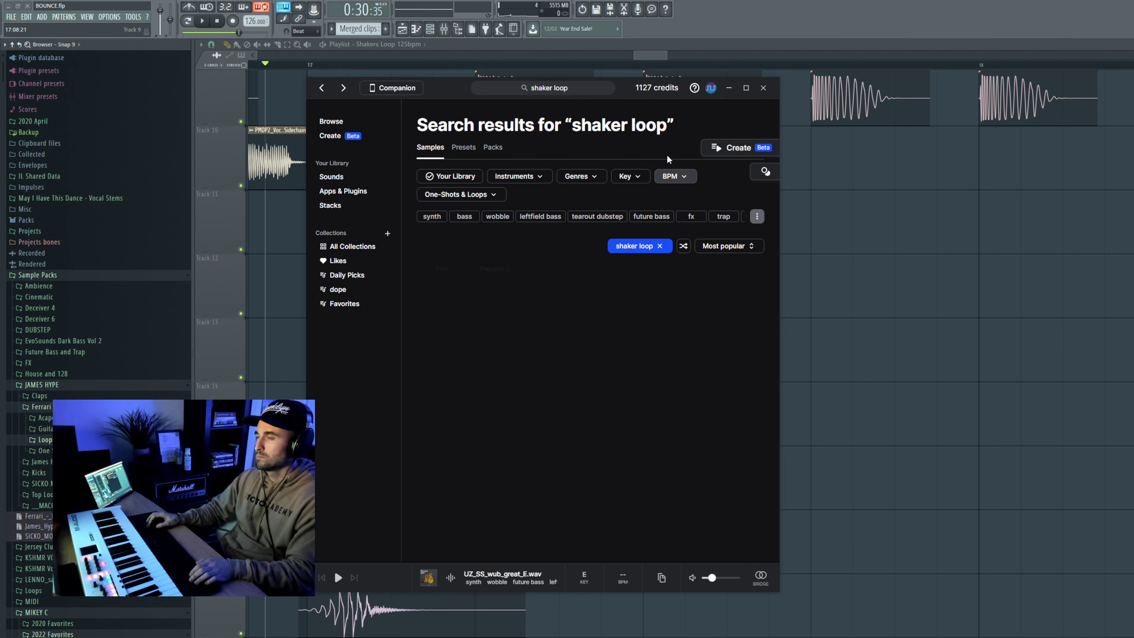
{"action": "left_click", "coordinate": [670, 176]}
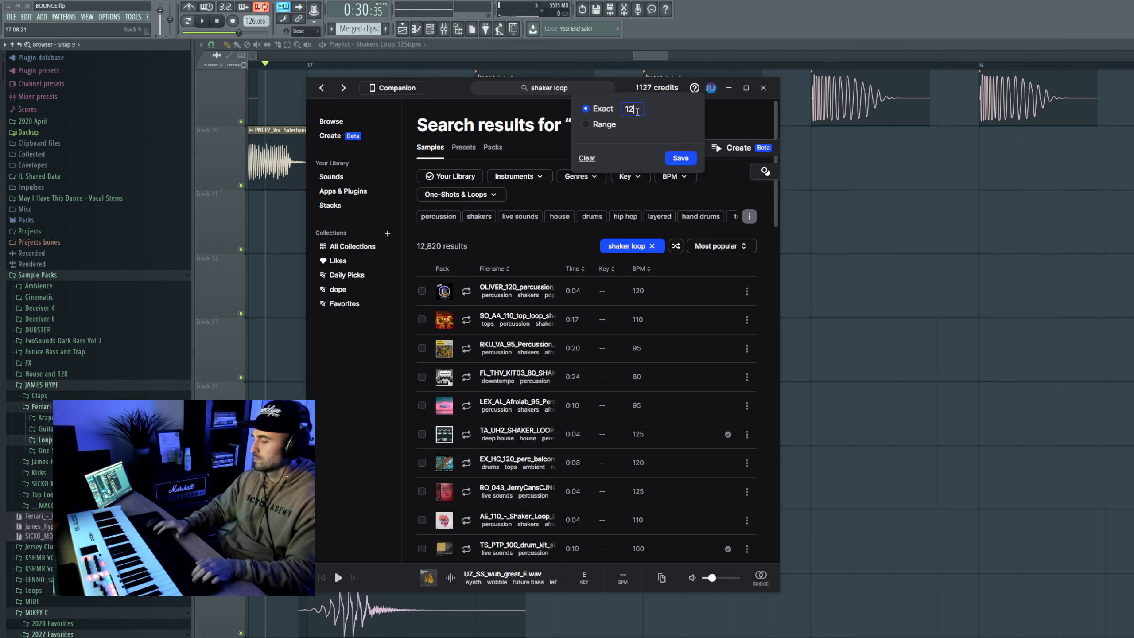
{"action": "left_click", "coordinate": [682, 159]}
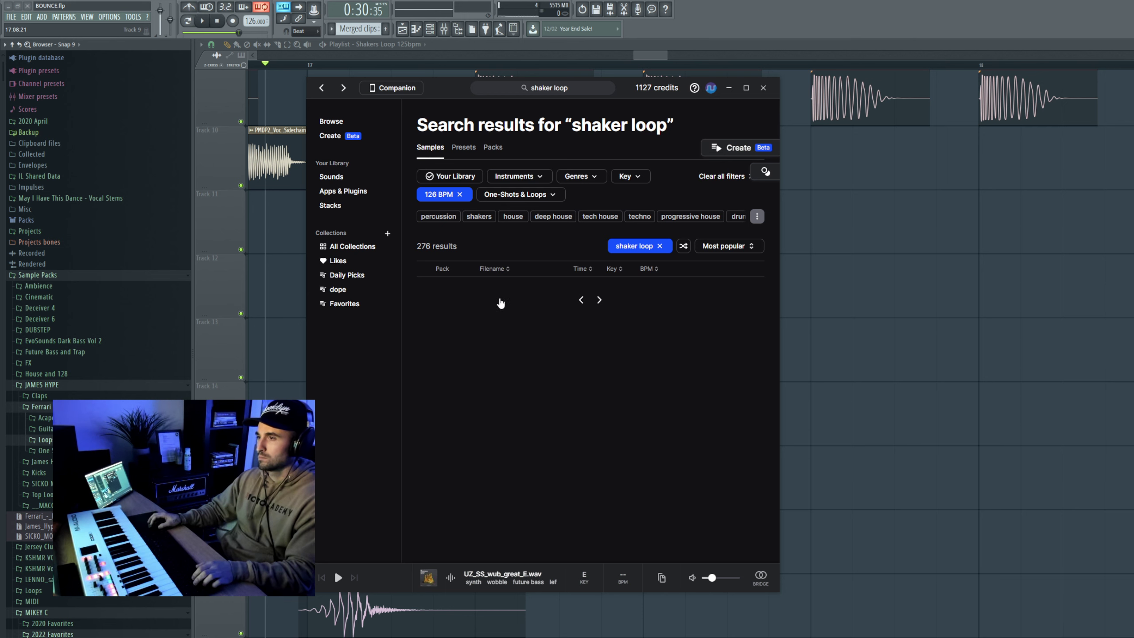
Preview the first results and add T_TSSK_126_shaker_loop_kaka.wav and MOGUAI_126_hihat_loop_march.wav to the library
{"action": "left_click", "coordinate": [468, 293]}
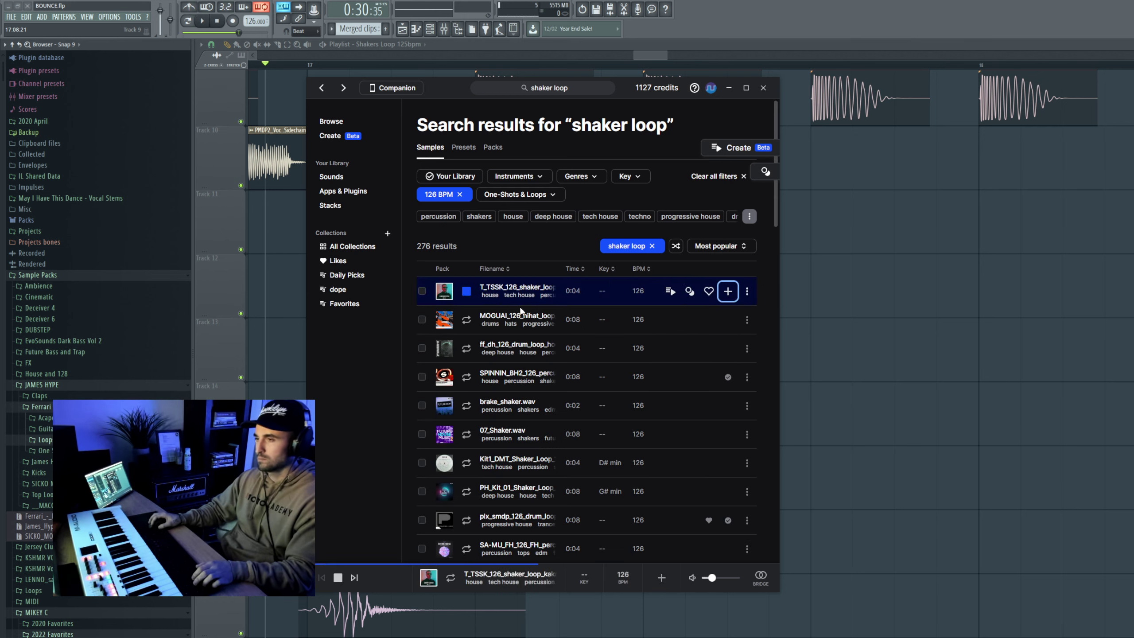
{"action": "left_click", "coordinate": [466, 349]}
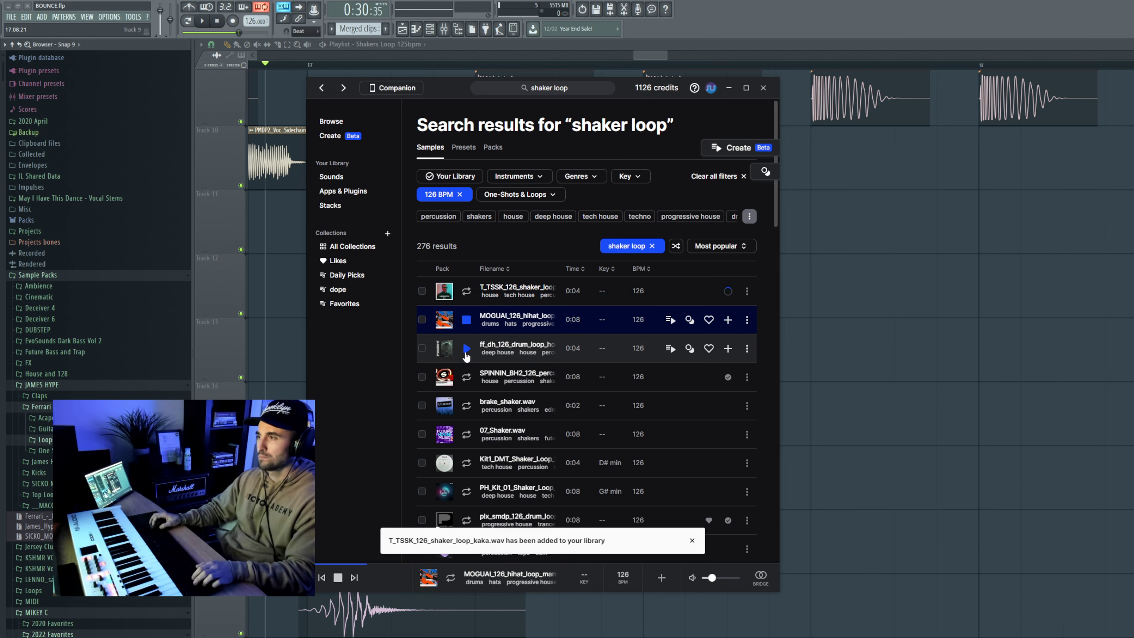
{"action": "left_click", "coordinate": [729, 321]}
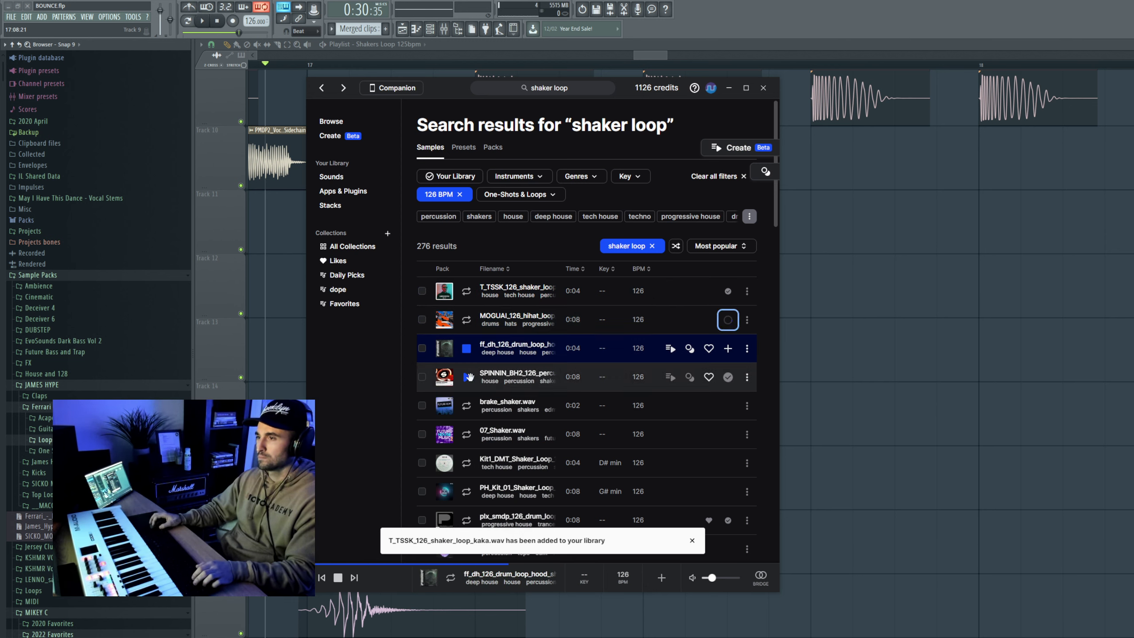
Audition further shaker loops in the results and add 07_Shaker.wav and PH_Kit_01_Shaker_Loop_126_G#m.wav to the library
{"action": "left_click", "coordinate": [474, 418]}
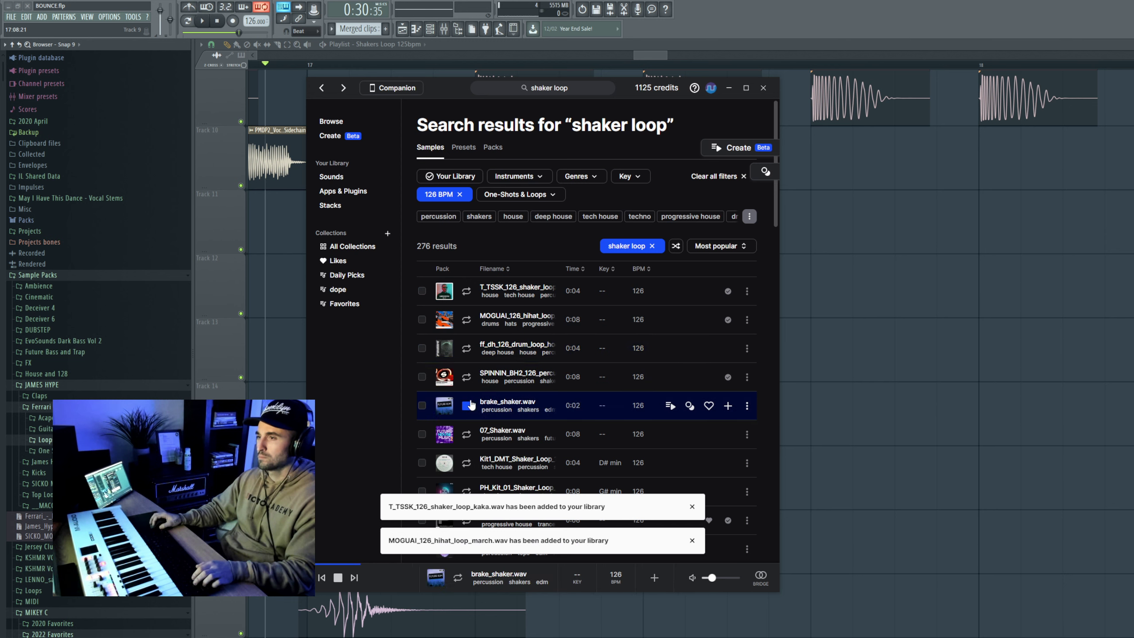
{"action": "key", "text": "Down"}
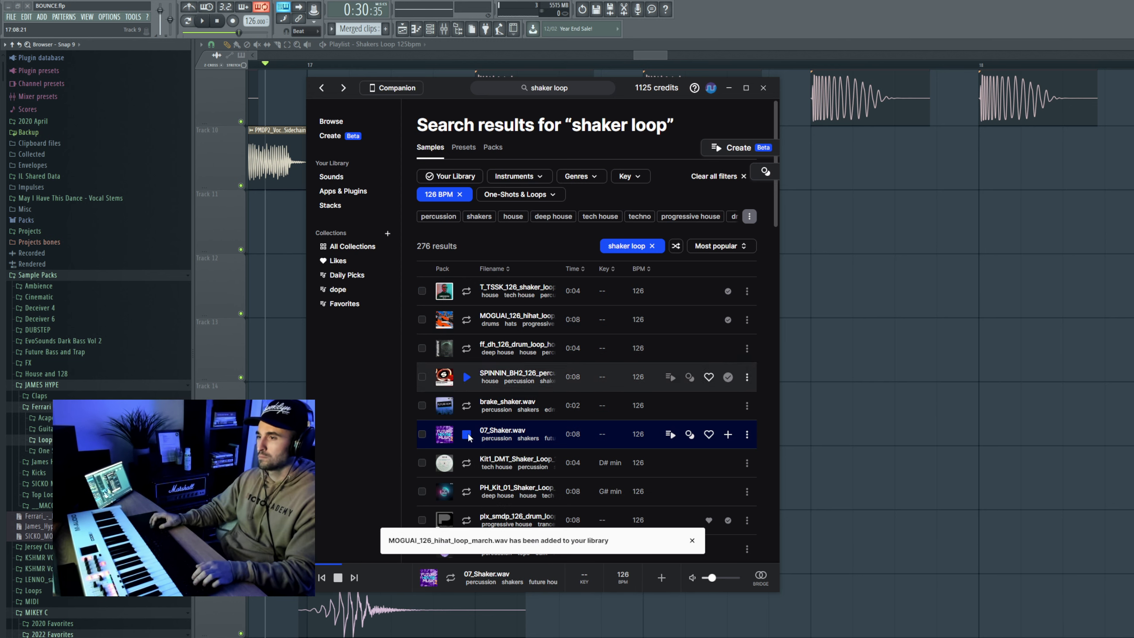
{"action": "left_click", "coordinate": [466, 463]}
{"action": "left_click", "coordinate": [469, 429]}
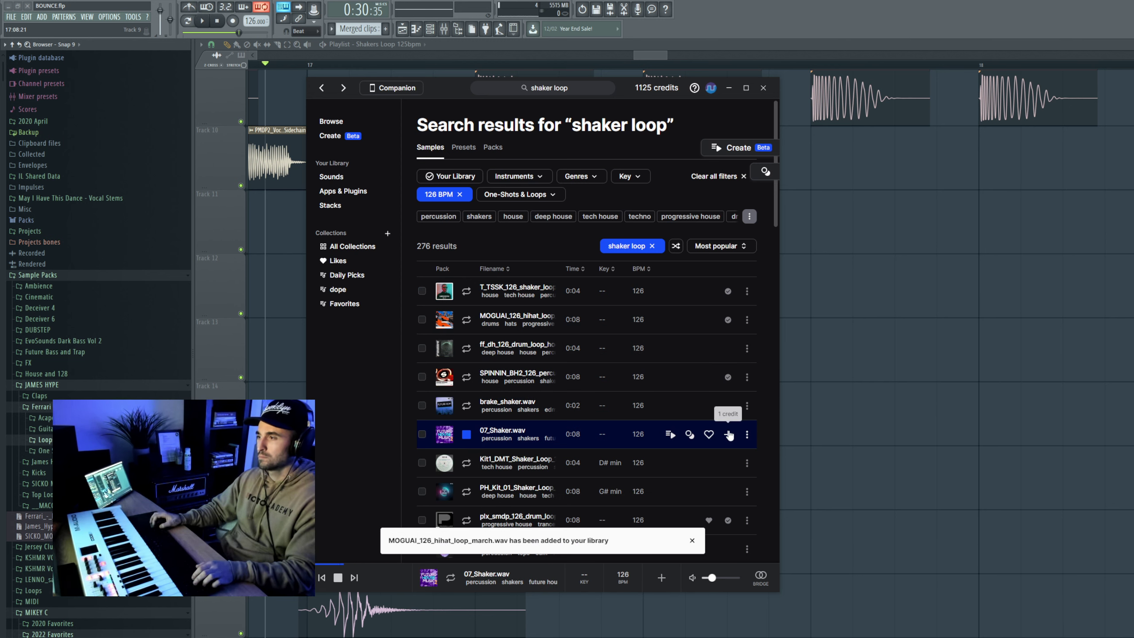
{"action": "left_click", "coordinate": [472, 491]}
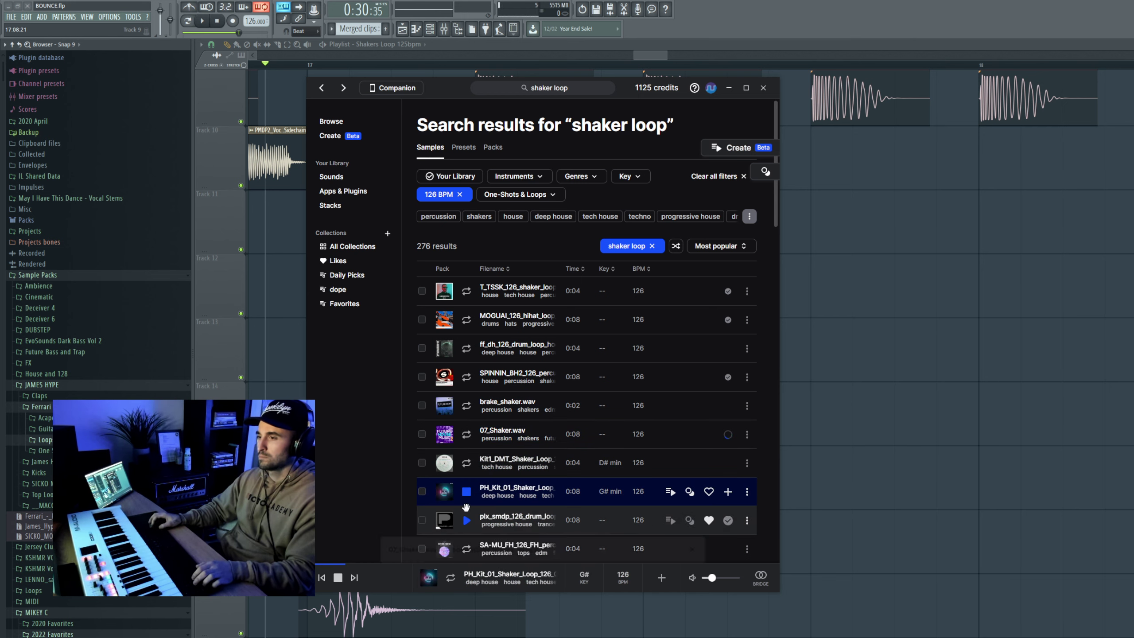
{"action": "scroll", "coordinate": [463, 346], "scroll_direction": "down", "scroll_amount": 4}
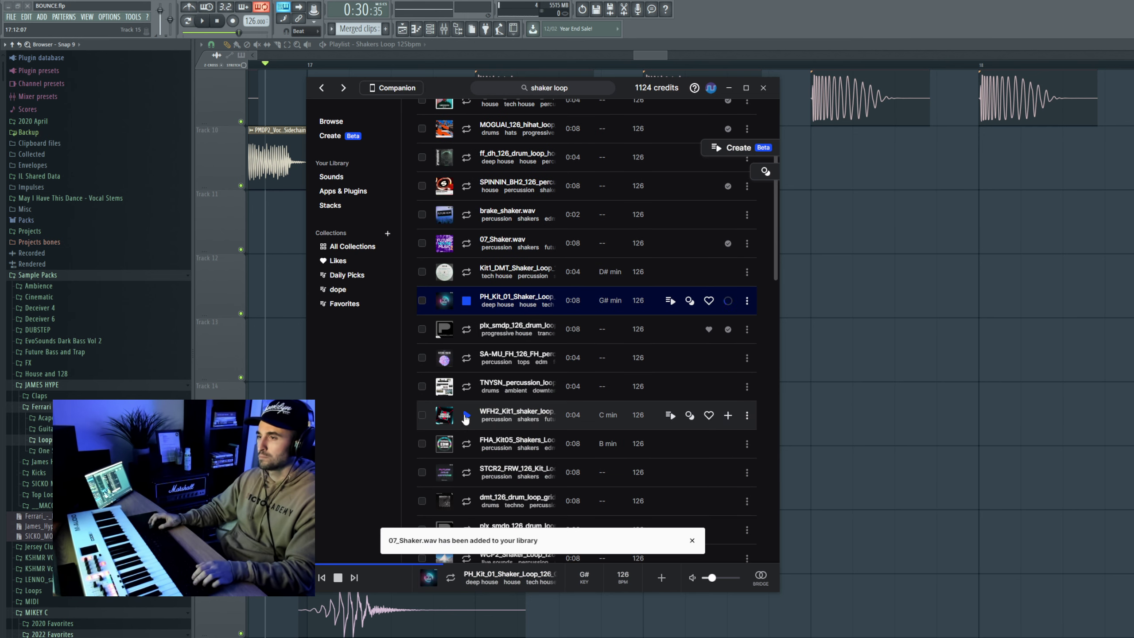
{"action": "left_click", "coordinate": [467, 364]}
{"action": "left_click", "coordinate": [467, 386]}
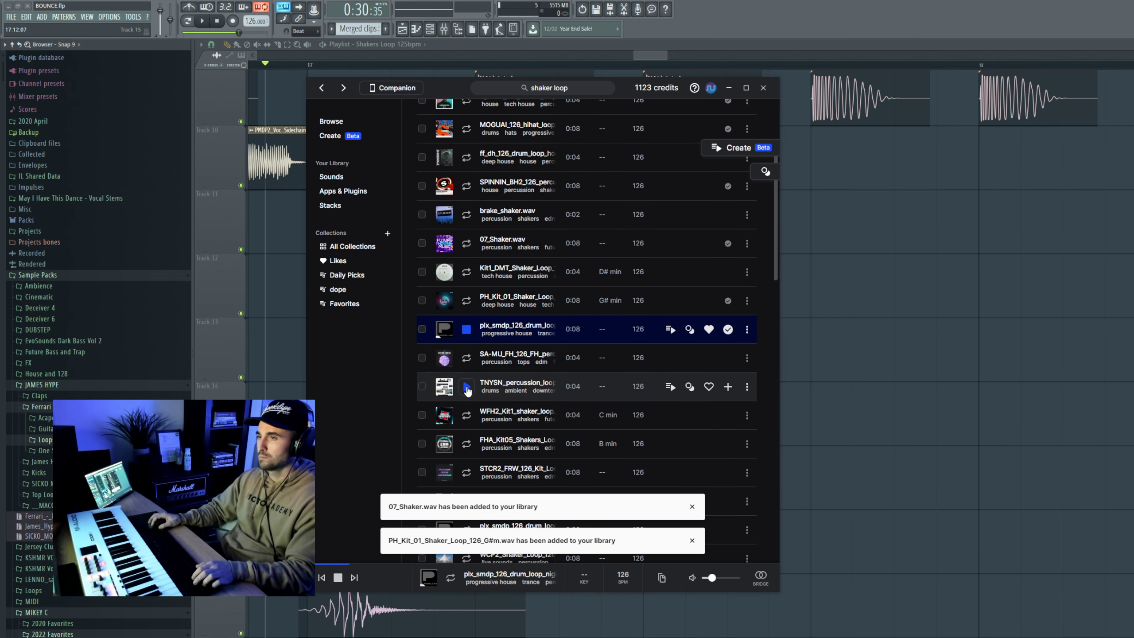
Preview PH_Kit_01_Shaker_Loop_126_G#m.wav from the Splice library, place it on Track 12 at bar 17 and play it
{"action": "left_click", "coordinate": [348, 181]}
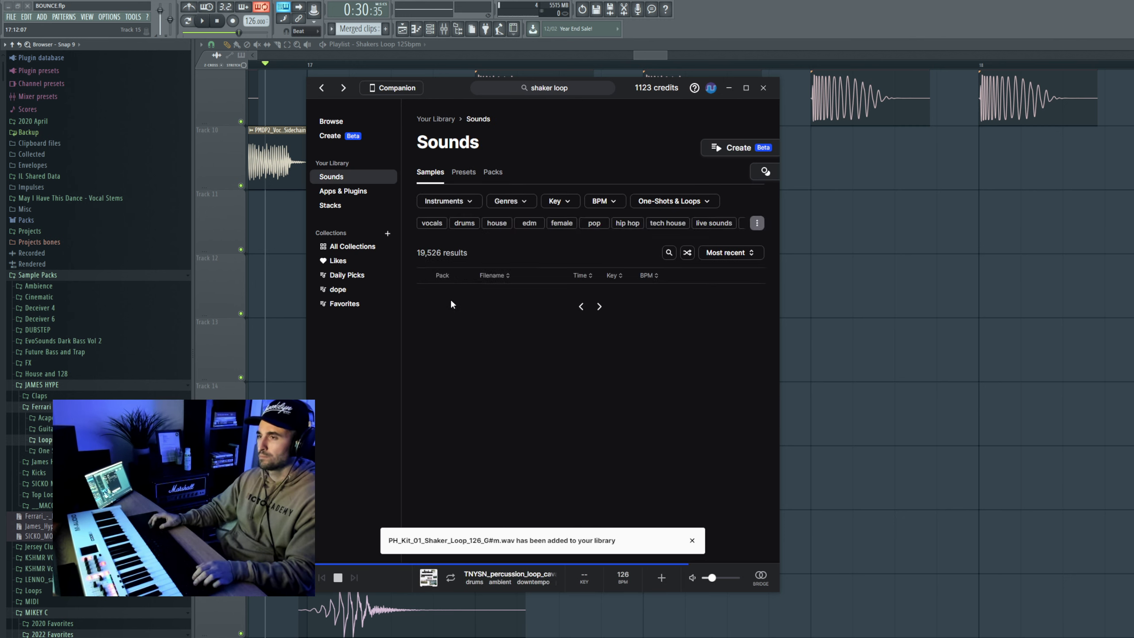
{"action": "left_click", "coordinate": [467, 299]}
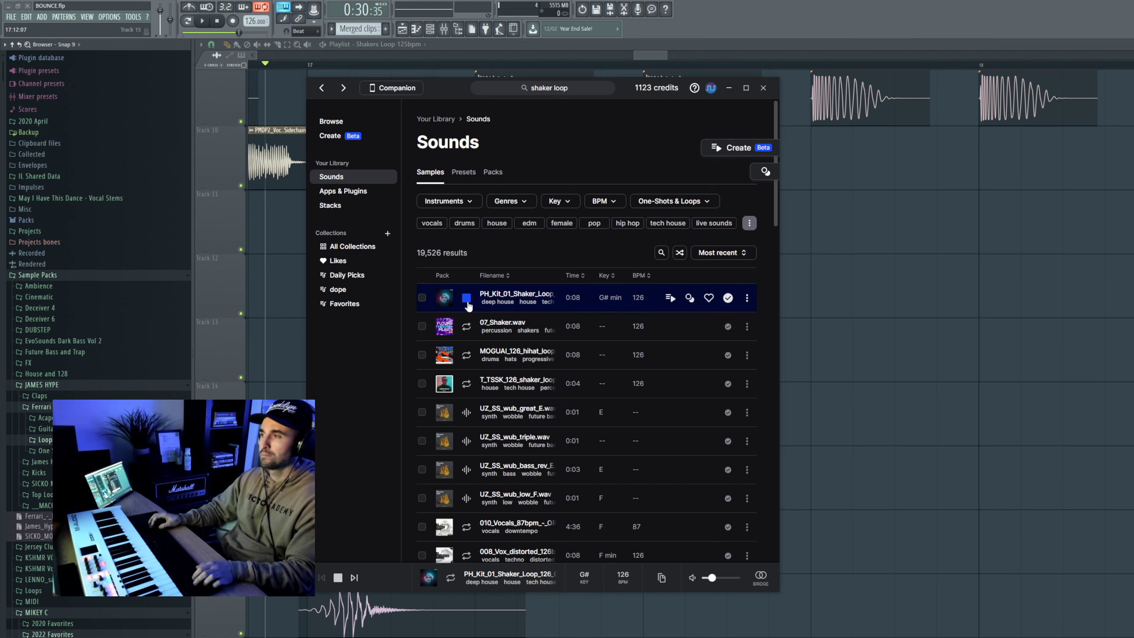
{"action": "left_click_drag", "start_coordinate": [488, 296], "coordinate": [845, 359]}
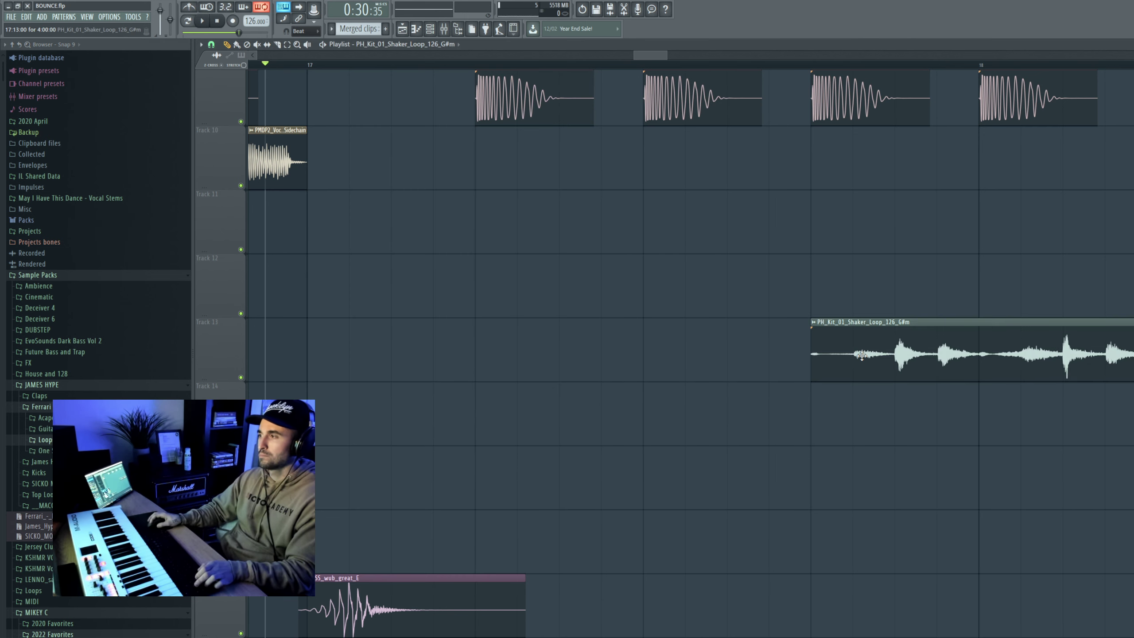
{"action": "right_click", "coordinate": [846, 359]}
{"action": "key", "text": "space"}
{"action": "left_click", "coordinate": [335, 285]}
{"action": "scroll", "coordinate": [334, 285], "scroll_direction": "down", "scroll_amount": 5}
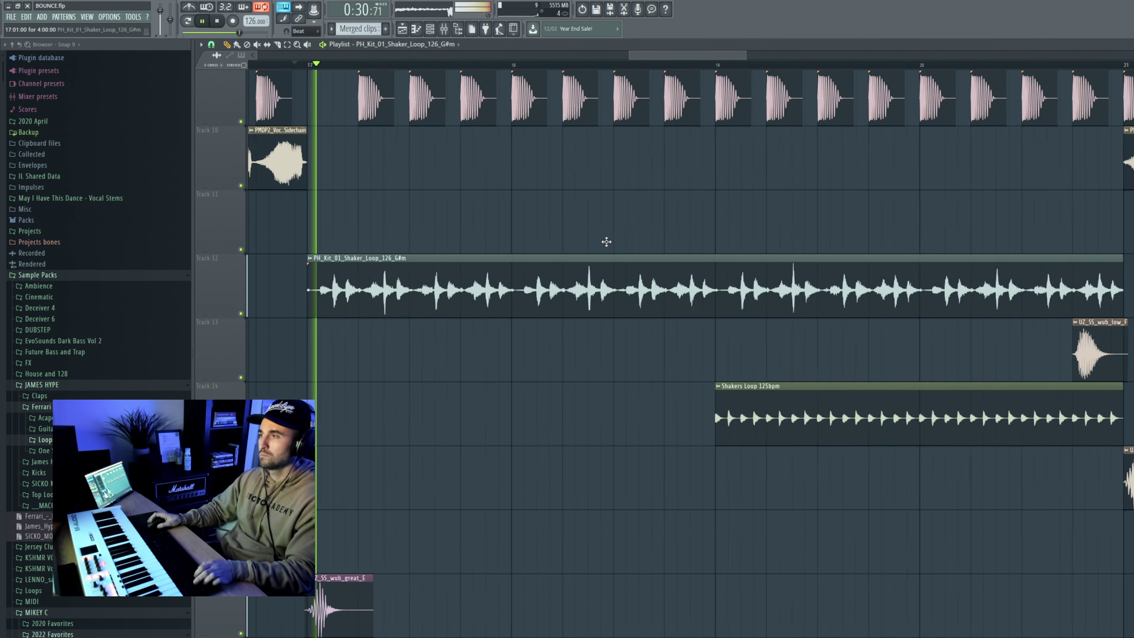
Route the PH_Kit_01_Shaker_Loop_126_G#m clip's channel to mixer track 8
{"action": "double_click", "coordinate": [708, 273]}
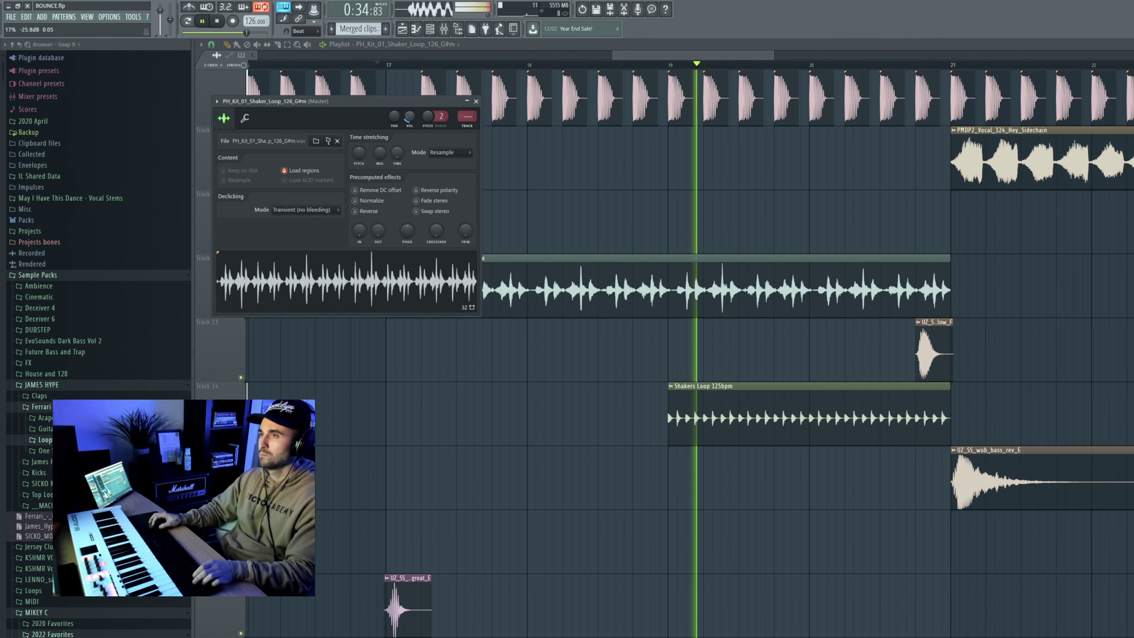
{"action": "left_click", "coordinate": [217, 101]}
{"action": "left_click", "coordinate": [359, 132]}
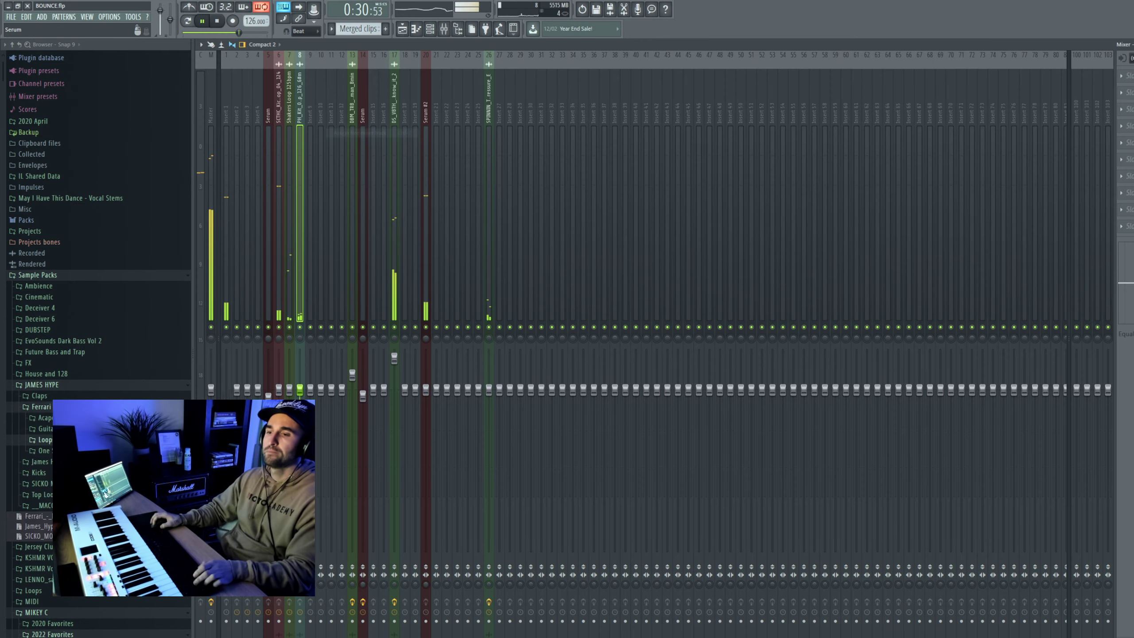
{"action": "key", "text": "F9"}
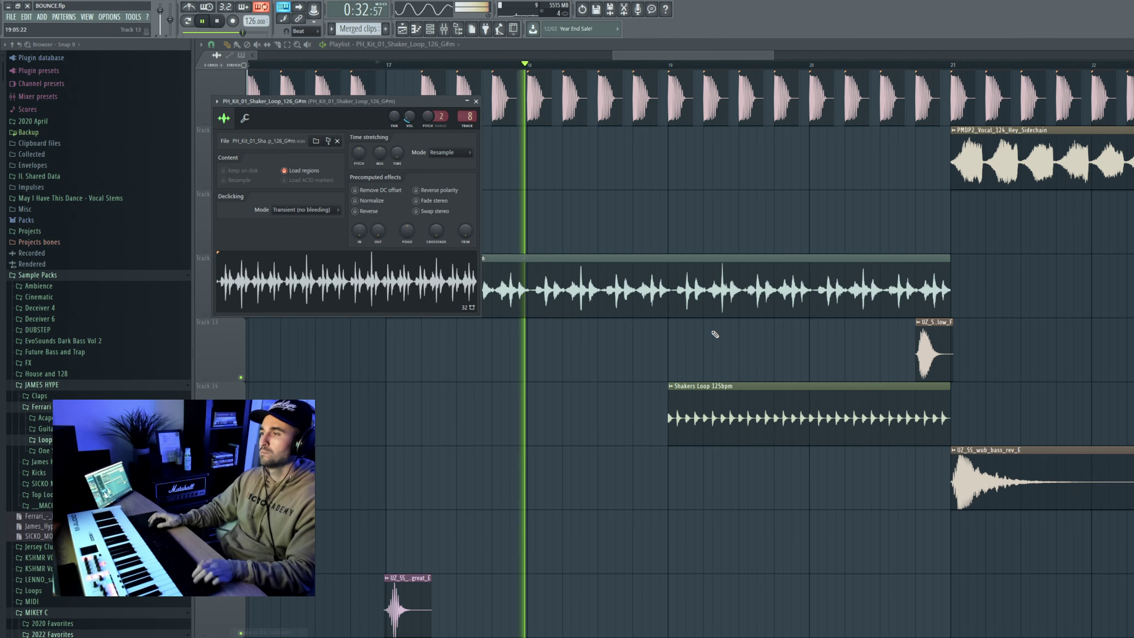
Delete the Shakers Loop 125bpm clip from Track 14 and listen to the section with the new shaker loop
{"action": "key", "text": "space"}
{"action": "key", "text": "space"}
{"action": "right_click", "coordinate": [734, 425]}
{"action": "scroll", "coordinate": [445, 630], "scroll_direction": "up", "scroll_amount": 1}
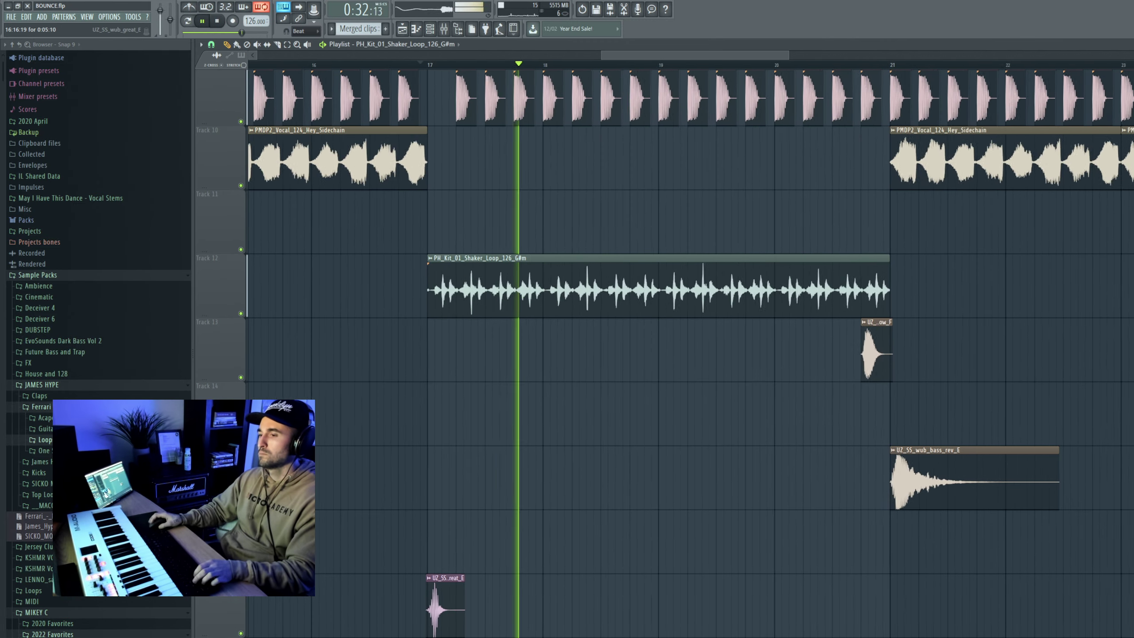
{"action": "scroll", "coordinate": [635, 336], "scroll_direction": "up", "scroll_amount": 1}
{"action": "key", "text": "space"}
Switch to Splice, preview 07_Shaker.wav, and replace the shaker clip on Track 12 at bar 17 with MOGUAI_126_hihat_loop_march, playing it back
{"action": "key", "text": "alt+Tab"}
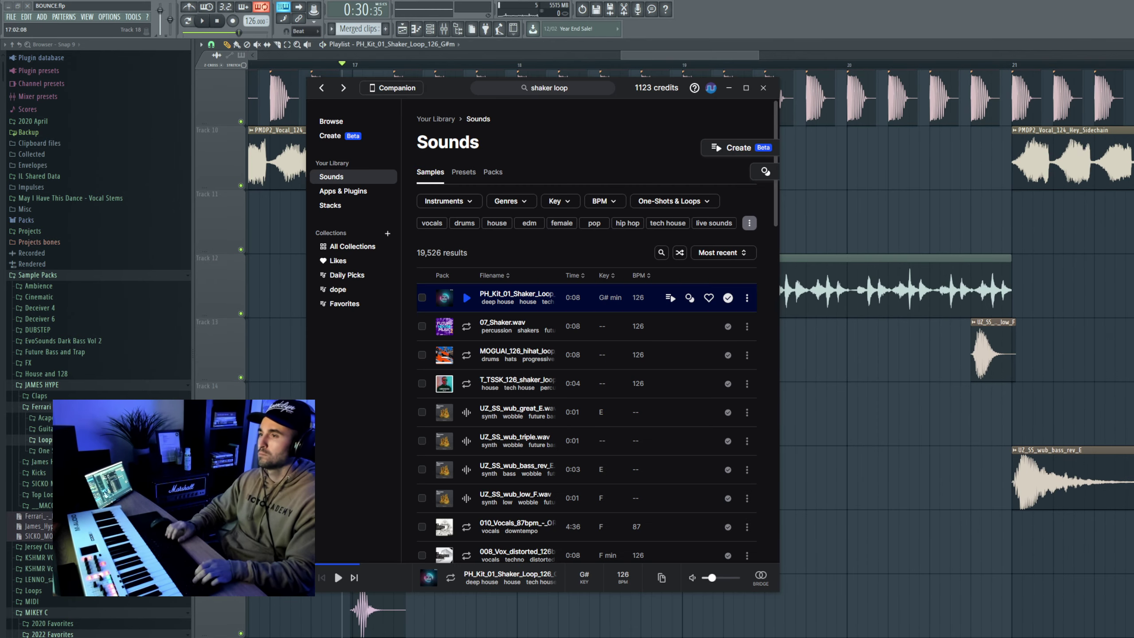
{"action": "left_click", "coordinate": [561, 331]}
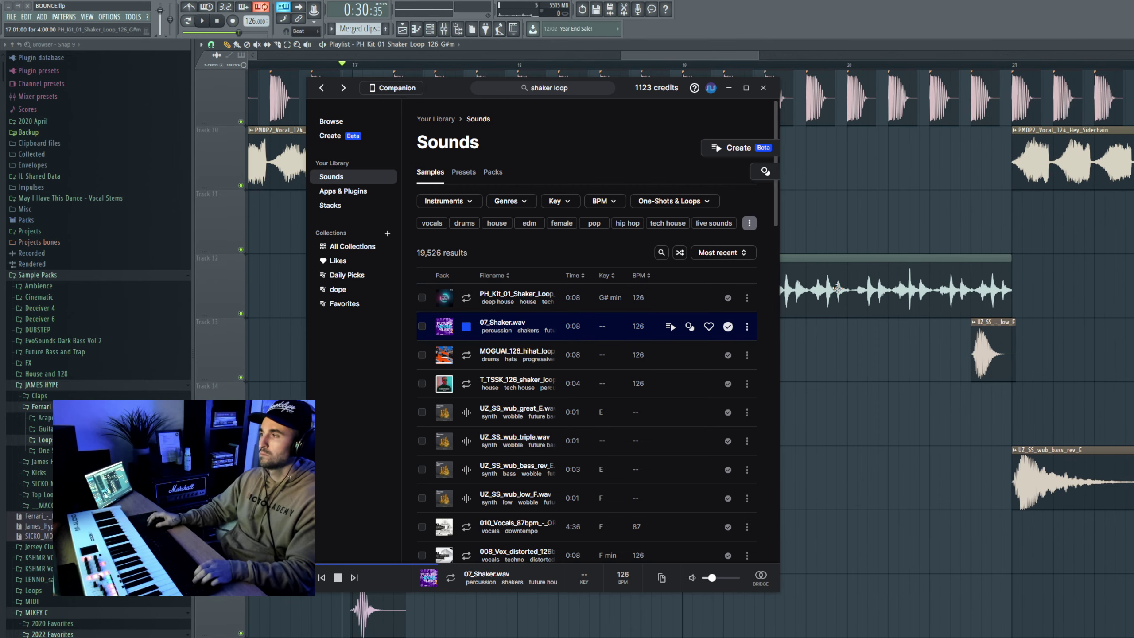
{"action": "left_click", "coordinate": [870, 295]}
{"action": "key", "text": "space"}
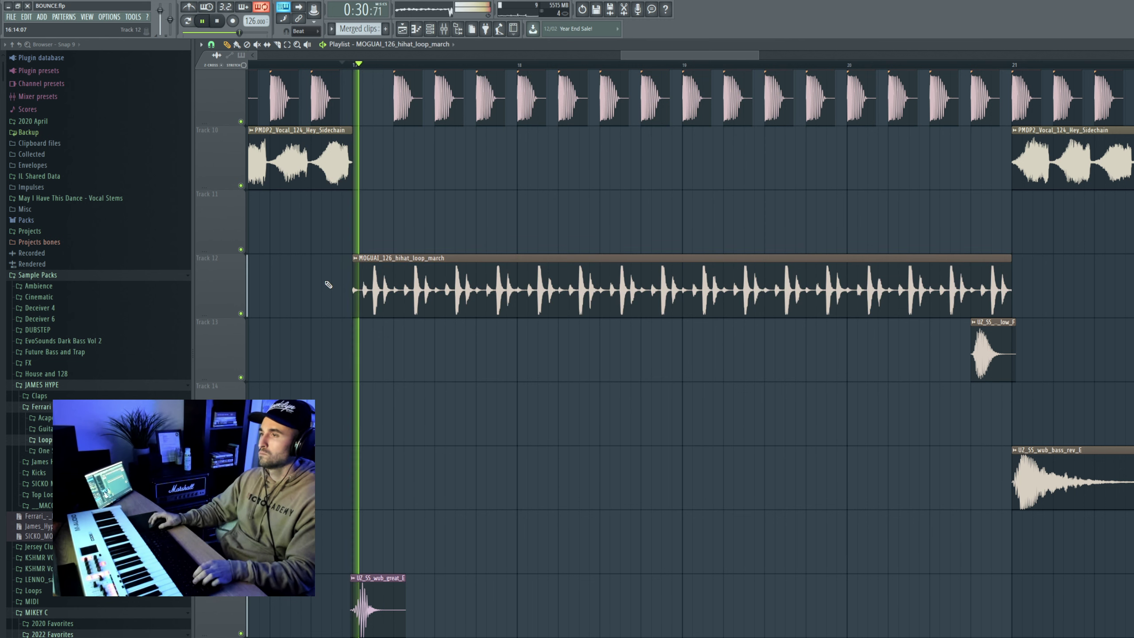
Play back from bar 17 and adjust the channel volume of the MOGUAI_126_hihat_loop_march clip
{"action": "key", "text": "space"}
{"action": "key", "text": "space"}
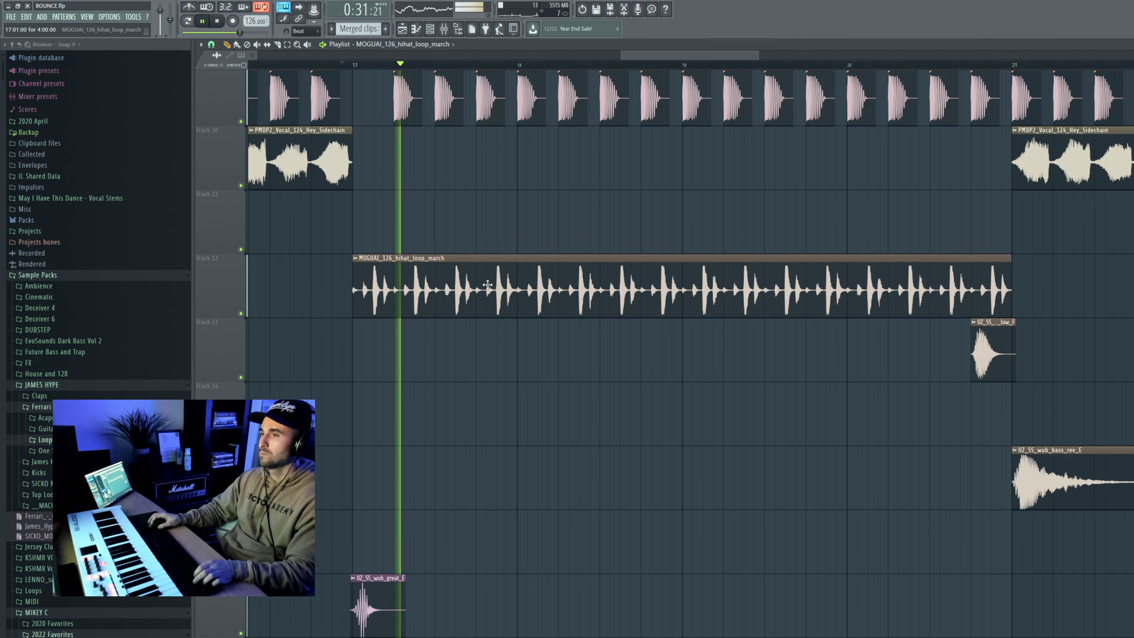
{"action": "key", "text": "space"}
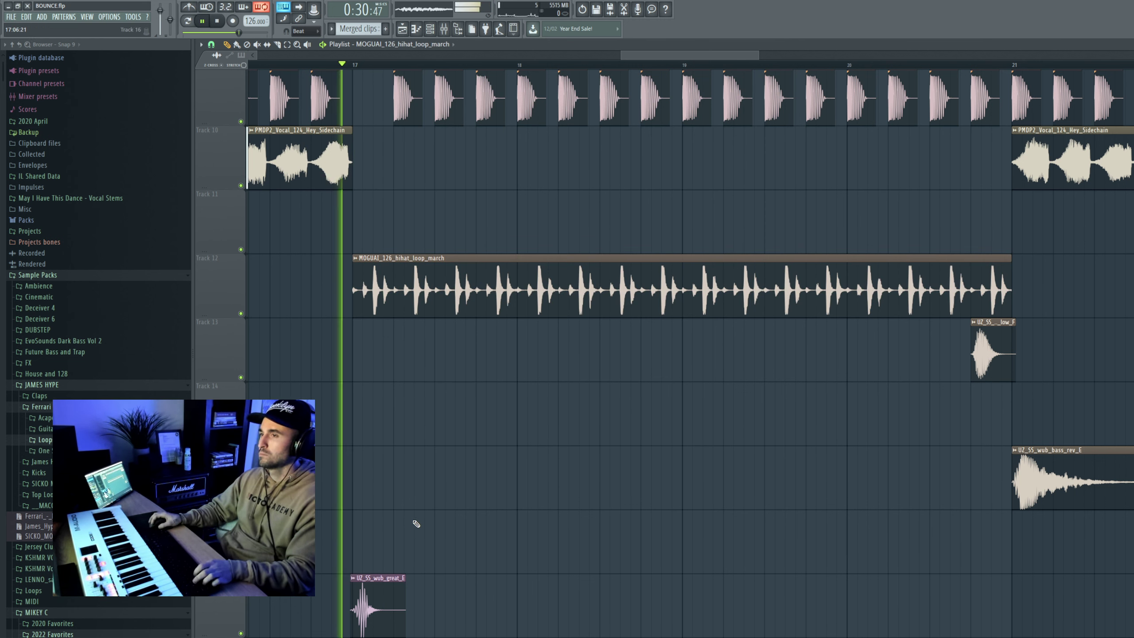
{"action": "double_click", "coordinate": [424, 308]}
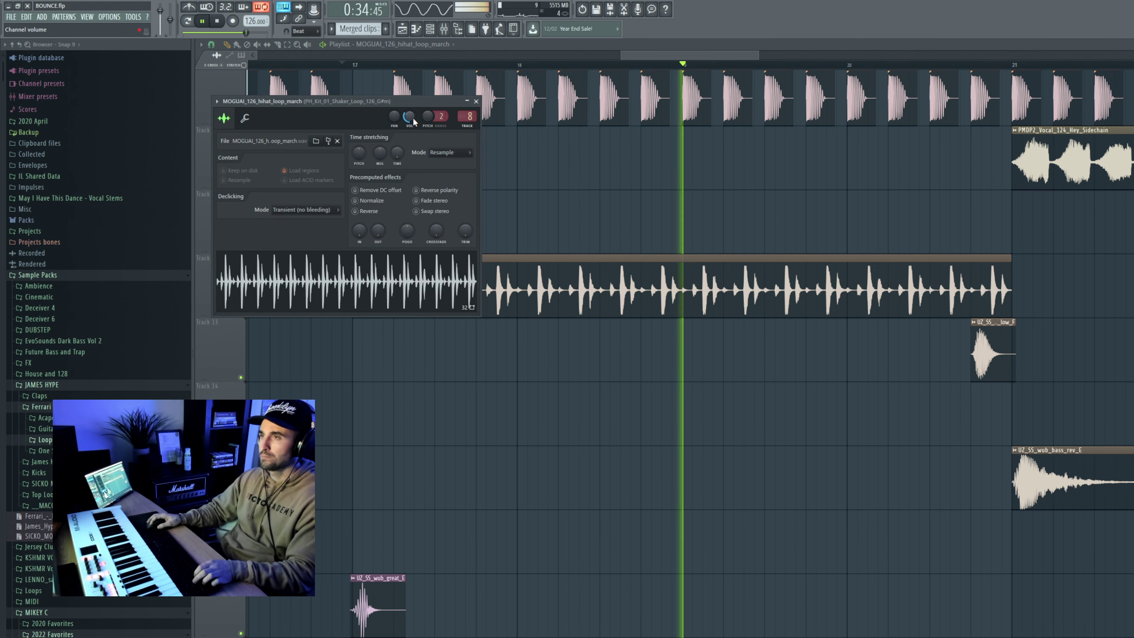
{"action": "key", "text": "Escape"}
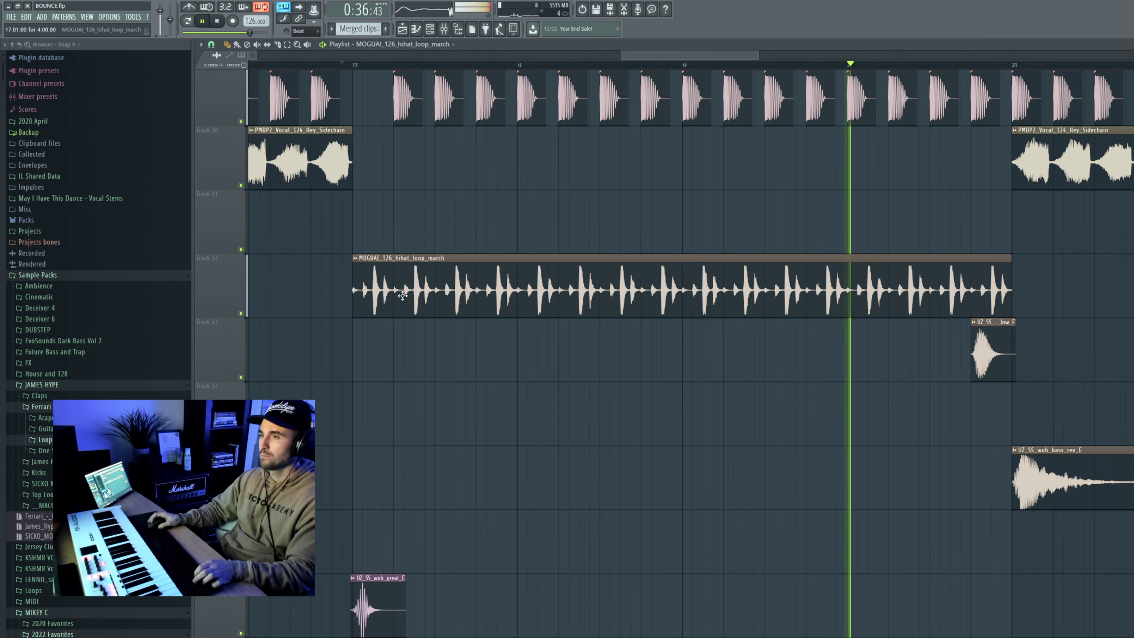
Try shifting the hi-hat loop clip on Track 12 slightly past the start of bar 17
{"action": "scroll", "coordinate": [403, 296], "scroll_direction": "up", "scroll_amount": 5}
{"action": "right_click", "coordinate": [380, 263]}
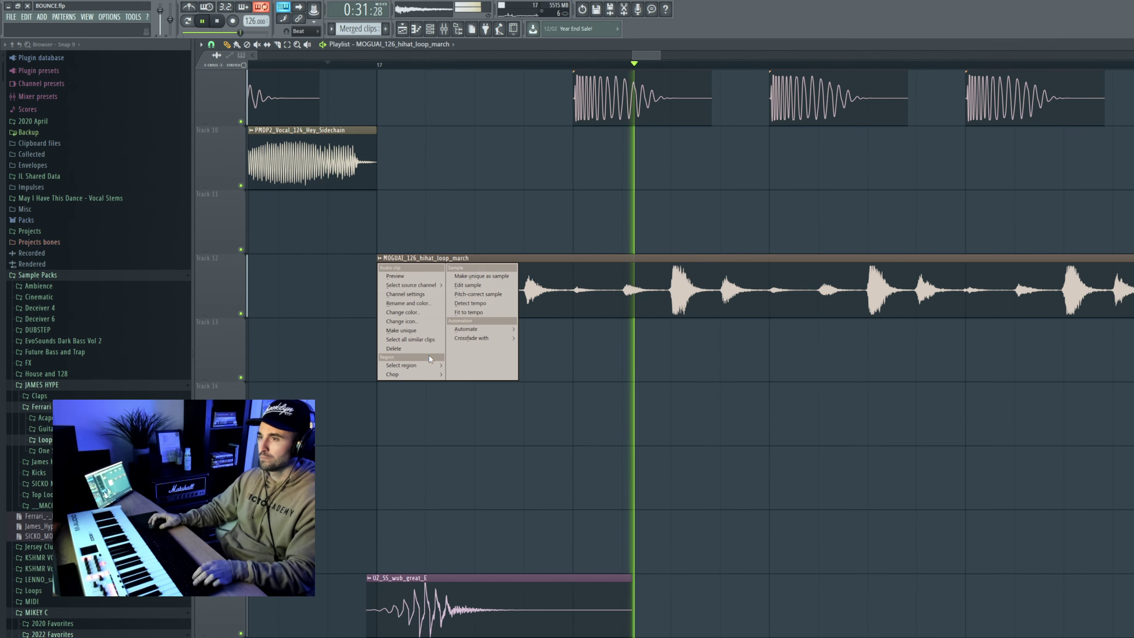
{"action": "left_click", "coordinate": [431, 340]}
{"action": "key", "text": "space"}
{"action": "key", "text": "space"}
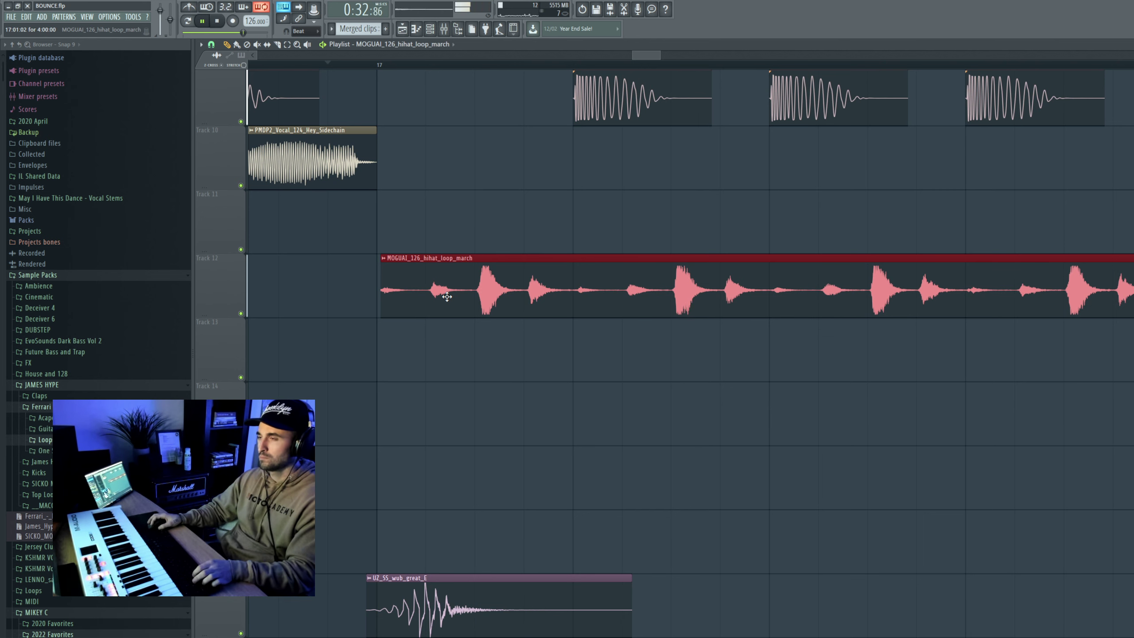
{"action": "left_click_drag", "start_coordinate": [447, 297], "coordinate": [443, 297]}
Replace the hi-hat loop channel's sample with the T_TSSK_126_shaker_loop sample from the Splice library
{"action": "double_click", "coordinate": [443, 297]}
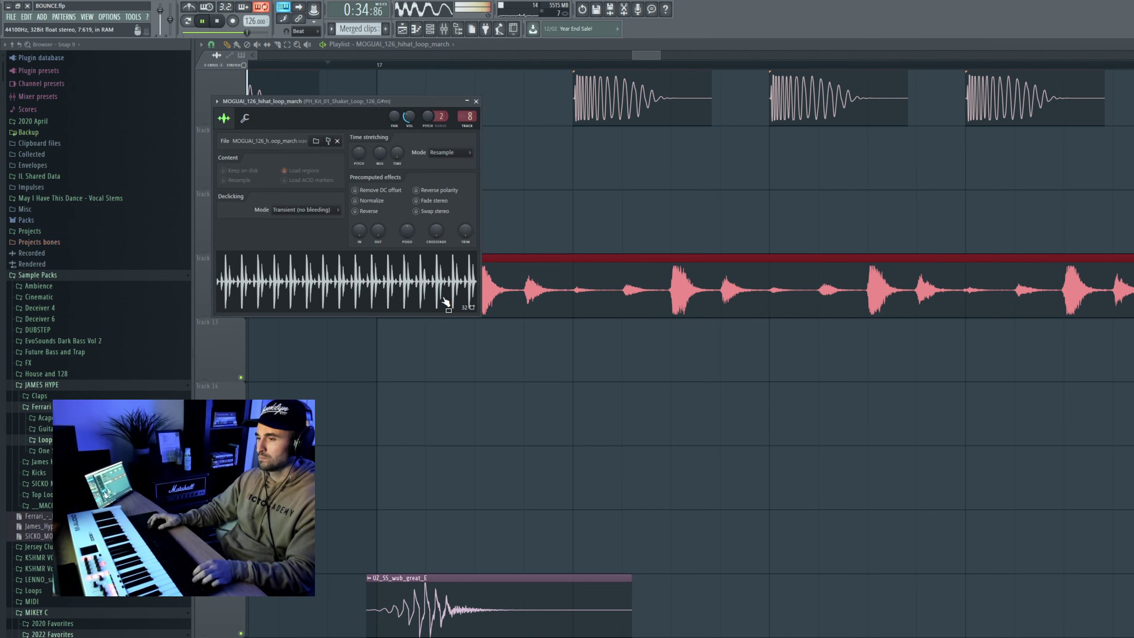
{"action": "key", "text": "space"}
{"action": "key", "text": "alt+Tab"}
{"action": "key", "text": "Down"}
{"action": "key", "text": "Down"}
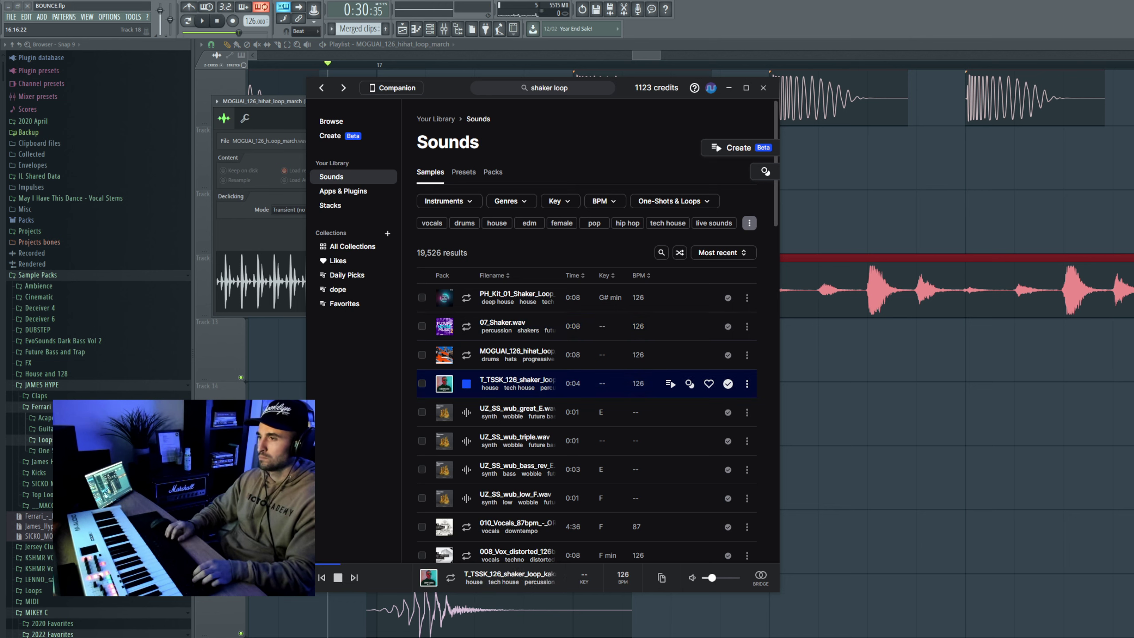
{"action": "left_click", "coordinate": [856, 300]}
{"action": "key", "text": "space"}
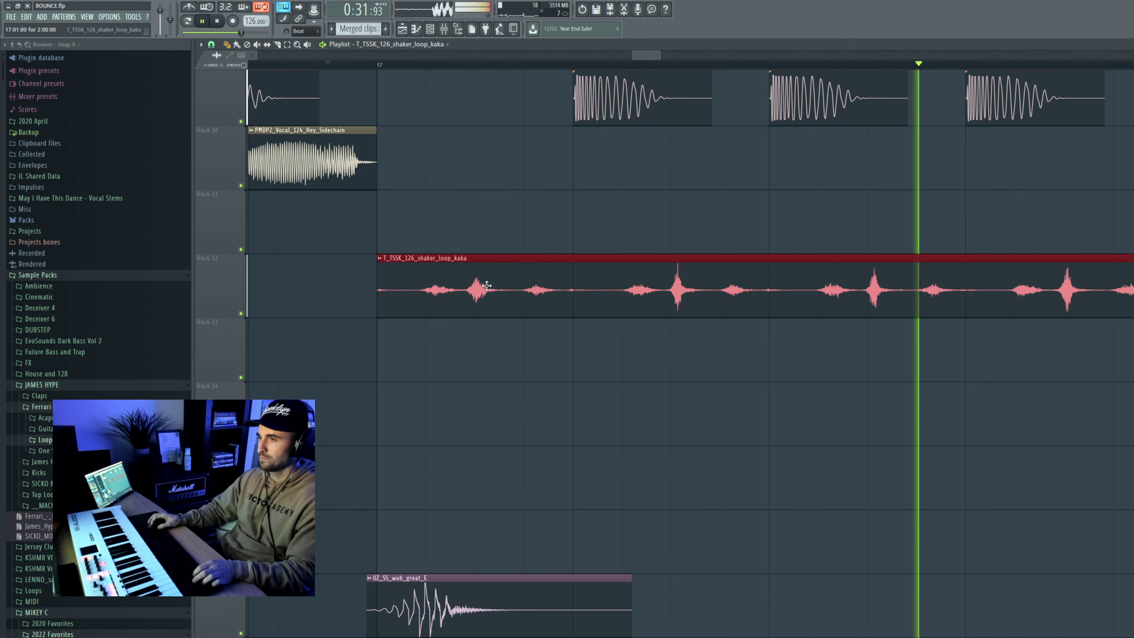
Nudge the T_TSSK_126_shaker_loop_kaka clip slightly later so it starts at 17:01:04, checking the timing in playback
{"action": "left_click_drag", "start_coordinate": [487, 285], "coordinate": [492, 284]}
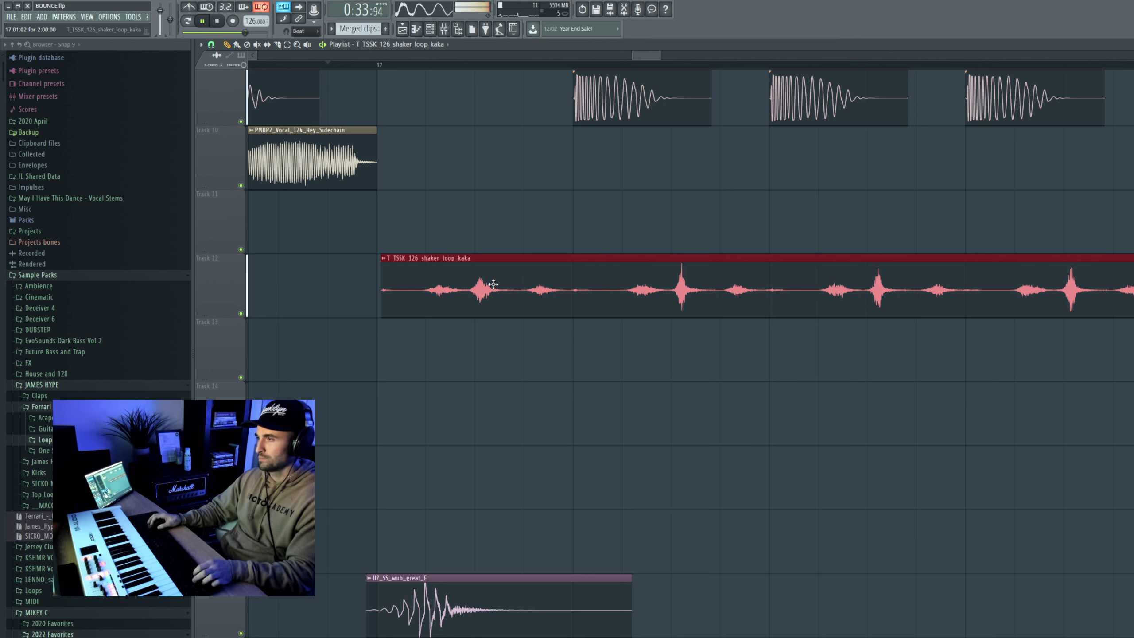
{"action": "key", "text": "space"}
{"action": "double_click", "coordinate": [493, 284]}
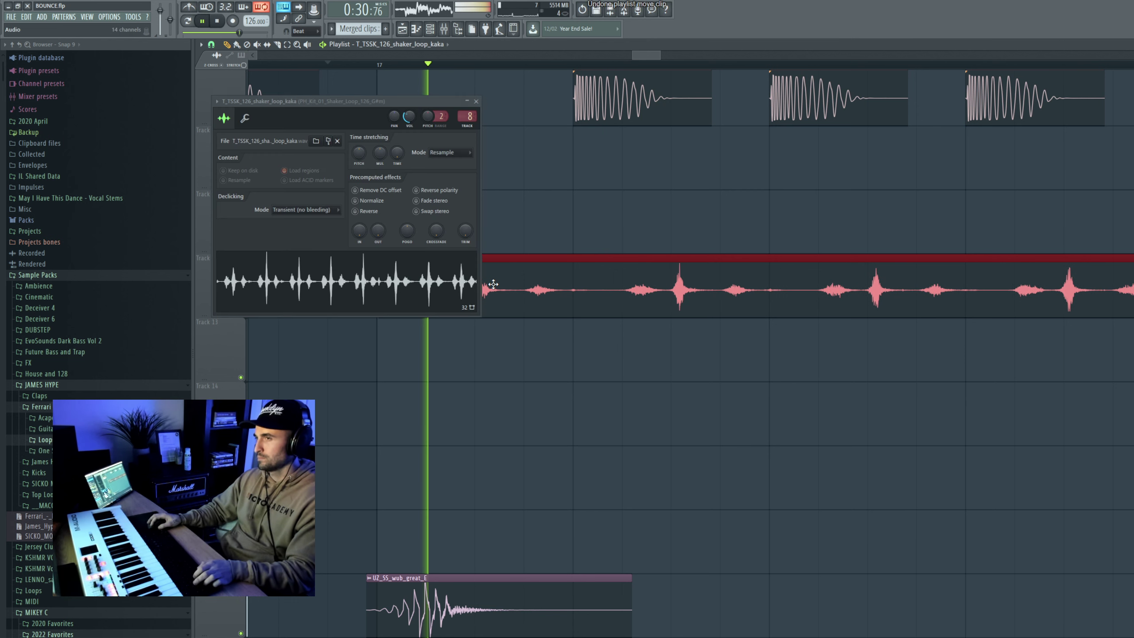
{"action": "left_click_drag", "start_coordinate": [576, 275], "coordinate": [574, 276]}
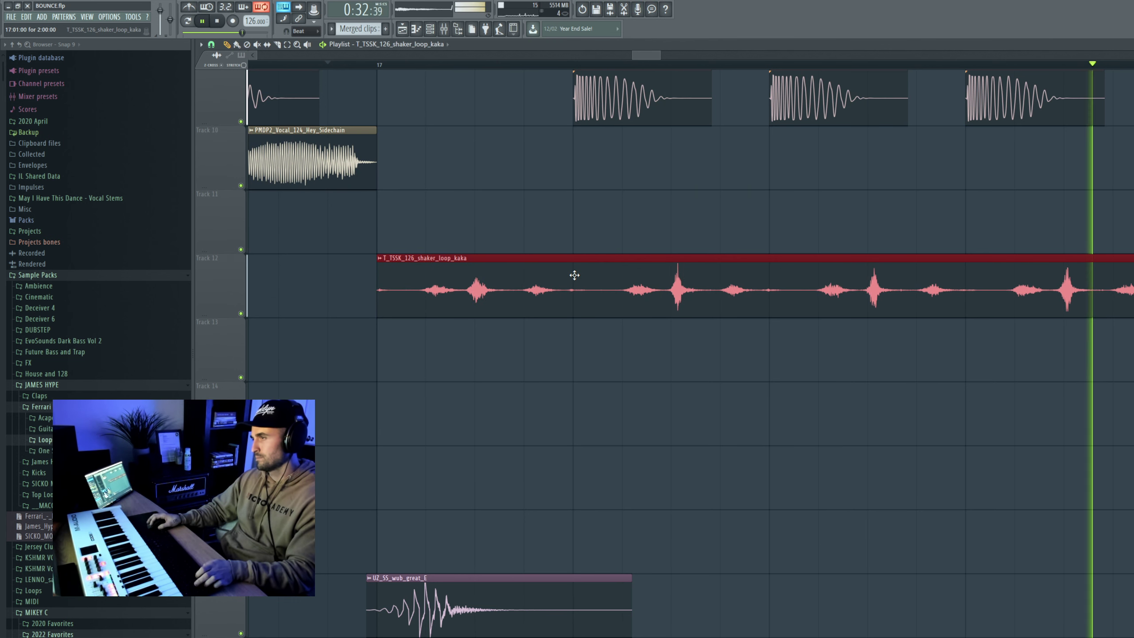
{"action": "left_click_drag", "start_coordinate": [577, 274], "coordinate": [590, 269]}
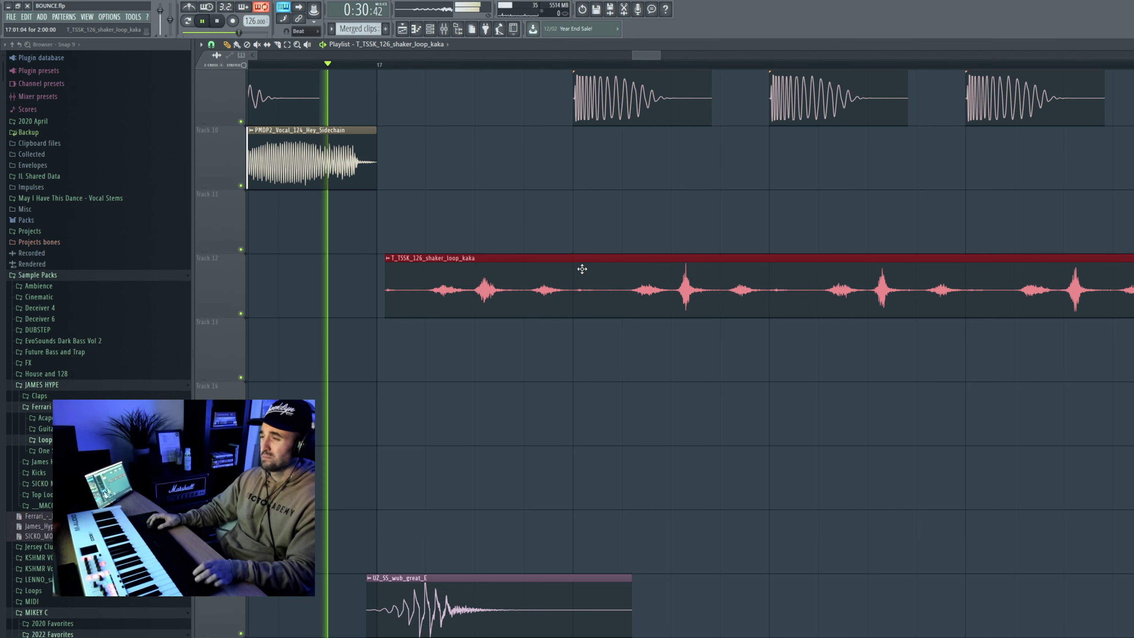
{"action": "left_click_drag", "start_coordinate": [581, 269], "coordinate": [581, 269]}
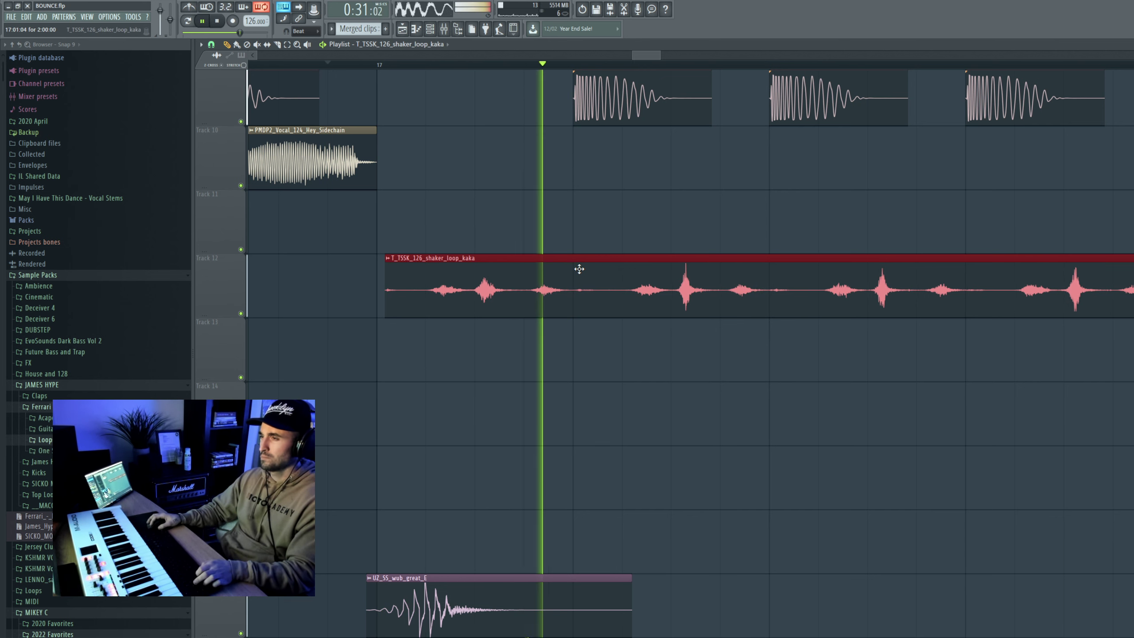
Delete the part of the shaker loop clip that follows the first beat of bar 17
{"action": "left_click", "coordinate": [278, 45]}
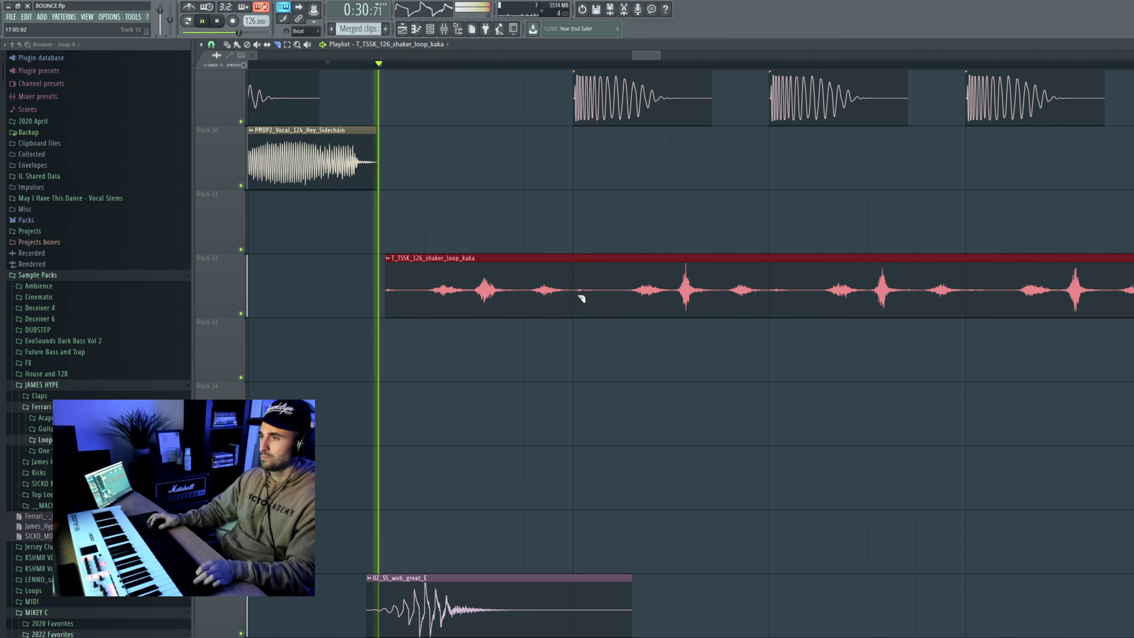
{"action": "left_click_drag", "start_coordinate": [590, 256], "coordinate": [740, 345]}
{"action": "key", "text": "Delete"}
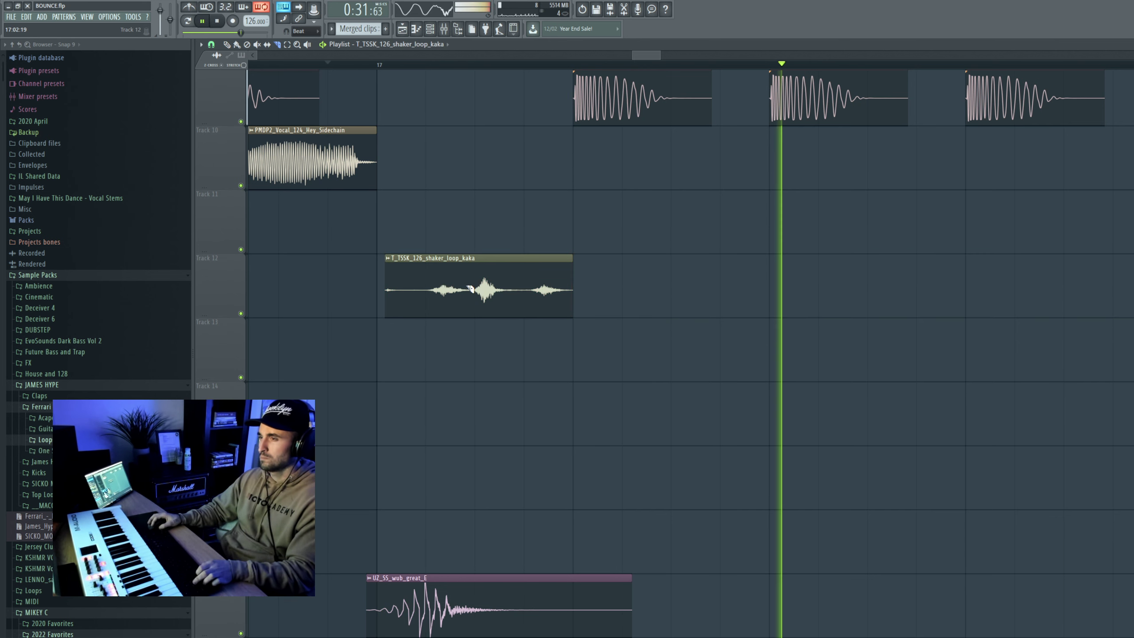
Try duplicating the shortened shaker clip at bar 18 on Track 12
{"action": "left_click_drag", "start_coordinate": [580, 281], "coordinate": [460, 321]}
{"action": "scroll", "coordinate": [458, 321], "scroll_direction": "down", "scroll_amount": 2}
{"action": "key", "text": "ctrl+b"}
{"action": "scroll", "coordinate": [902, 341], "scroll_direction": "up", "scroll_amount": 1}
{"action": "scroll", "coordinate": [554, 287], "scroll_direction": "down", "scroll_amount": 3}
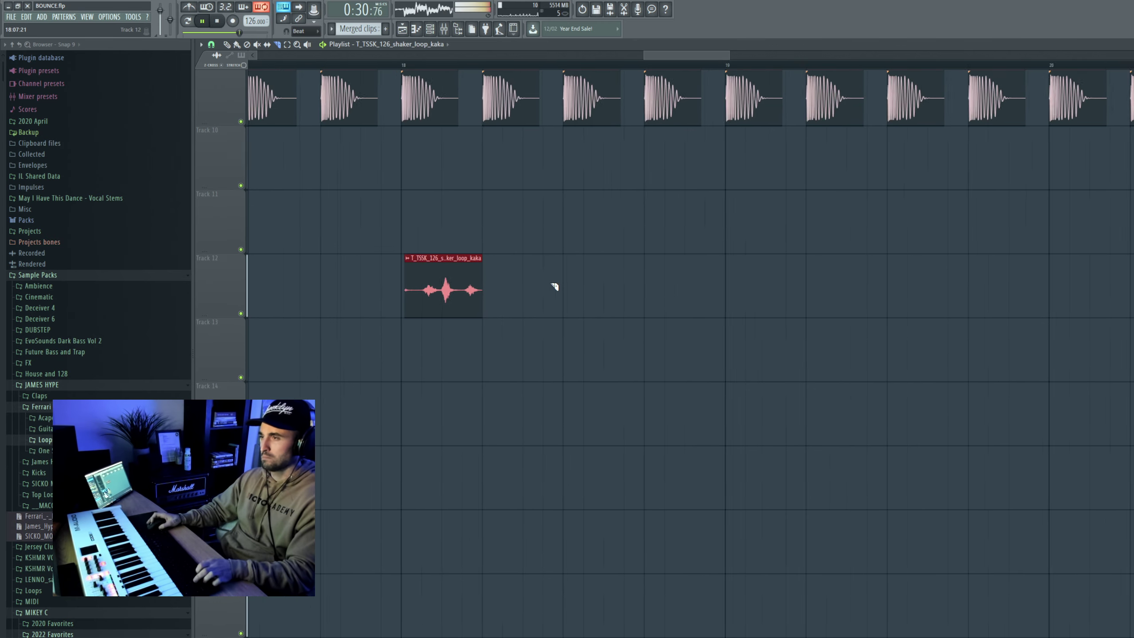
{"action": "scroll", "coordinate": [555, 286], "scroll_direction": "down", "scroll_amount": 3}
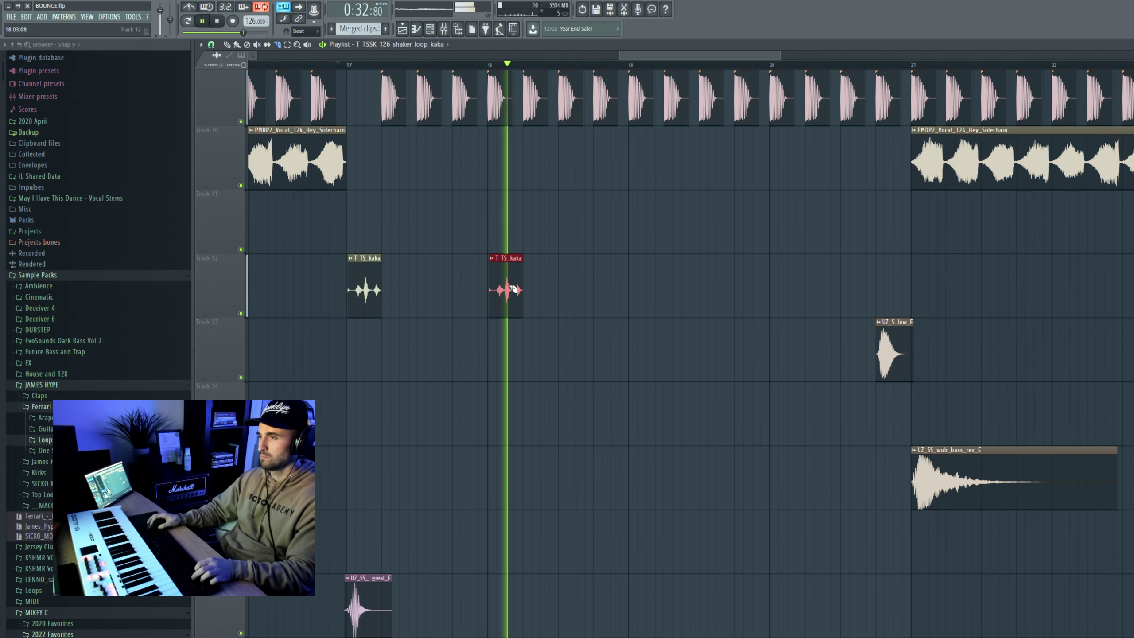
{"action": "left_click_drag", "start_coordinate": [570, 255], "coordinate": [475, 308]}
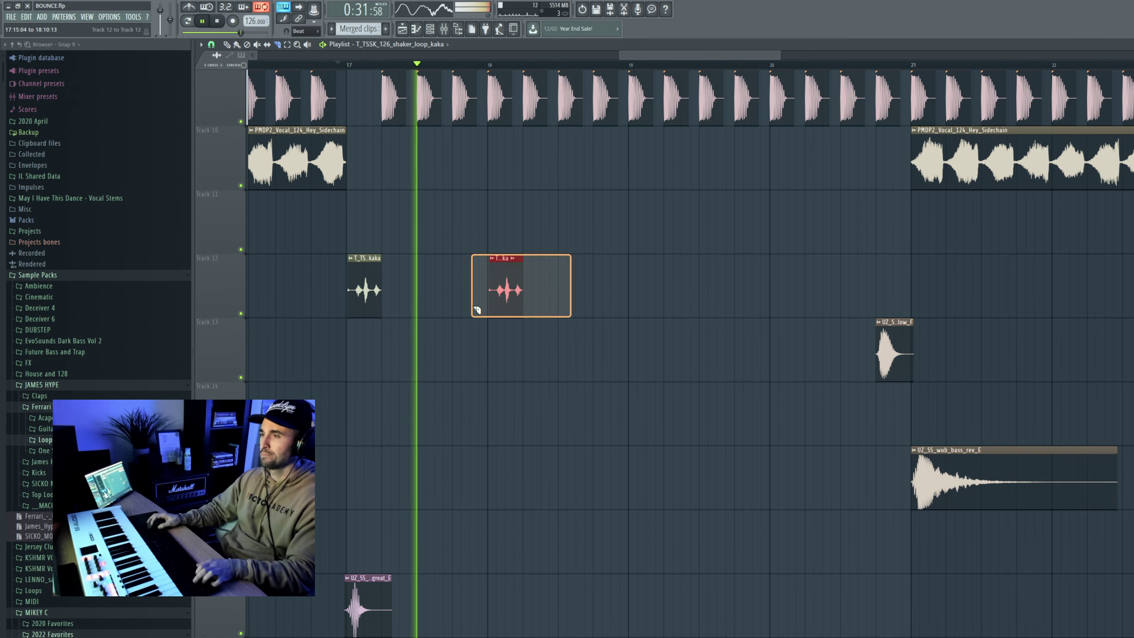
{"action": "key", "text": "ctrl+z"}
Copy the short shaker clip to bar 19 and the resulting pair to bars 21 and 23
{"action": "scroll", "coordinate": [661, 357], "scroll_direction": "up", "scroll_amount": 4}
{"action": "key", "text": "ctrl+v"}
{"action": "scroll", "coordinate": [661, 358], "scroll_direction": "down", "scroll_amount": 5}
{"action": "left_click_drag", "start_coordinate": [703, 295], "coordinate": [404, 286]}
{"action": "key", "text": "ctrl+c"}
{"action": "scroll", "coordinate": [1033, 349], "scroll_direction": "up", "scroll_amount": 5}
{"action": "key", "text": "ctrl+v"}
{"action": "scroll", "coordinate": [951, 335], "scroll_direction": "down", "scroll_amount": 7}
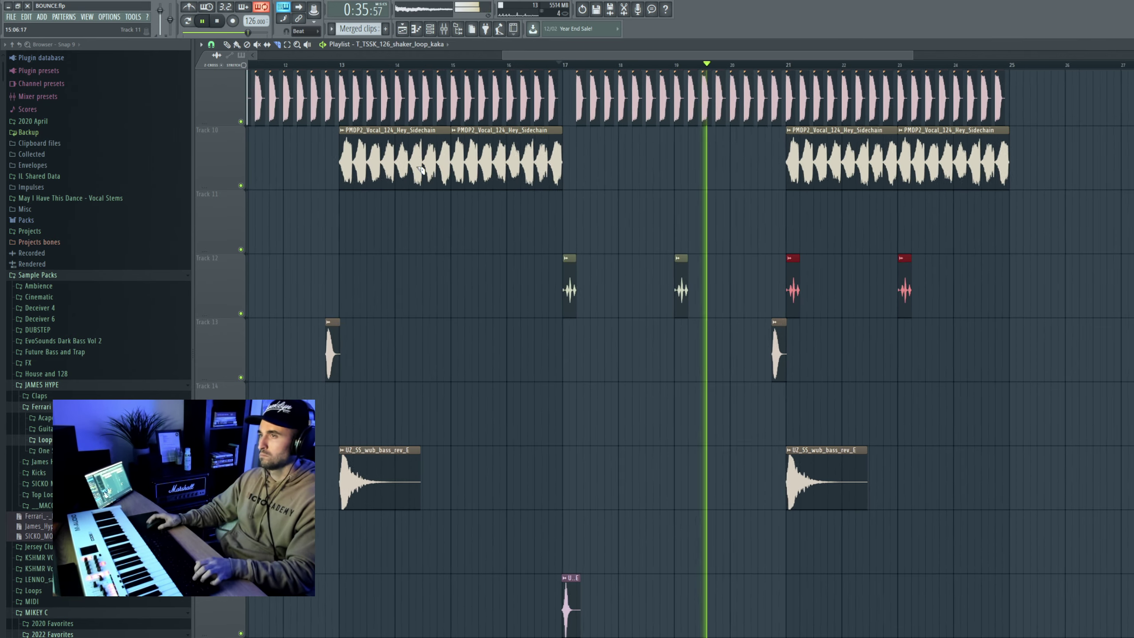
Adjust the channel volume of the T_TSSK_126_shaker_loop_kaka sample
{"action": "scroll", "coordinate": [632, 254], "scroll_direction": "down", "scroll_amount": 5}
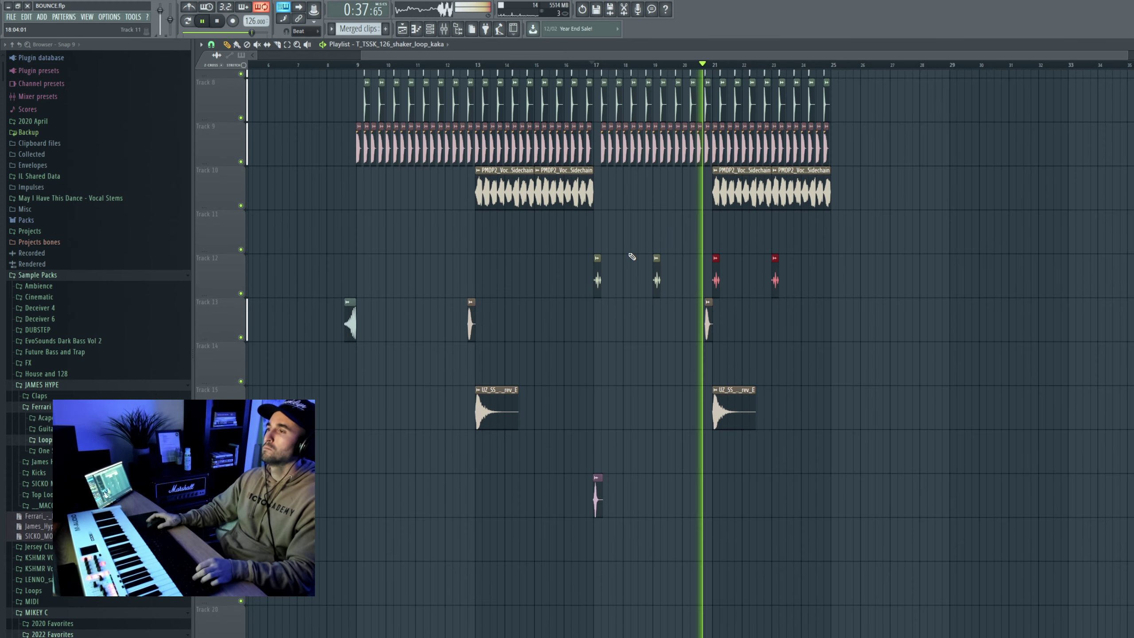
{"action": "scroll", "coordinate": [631, 257], "scroll_direction": "down", "scroll_amount": 2}
{"action": "double_click", "coordinate": [598, 268]}
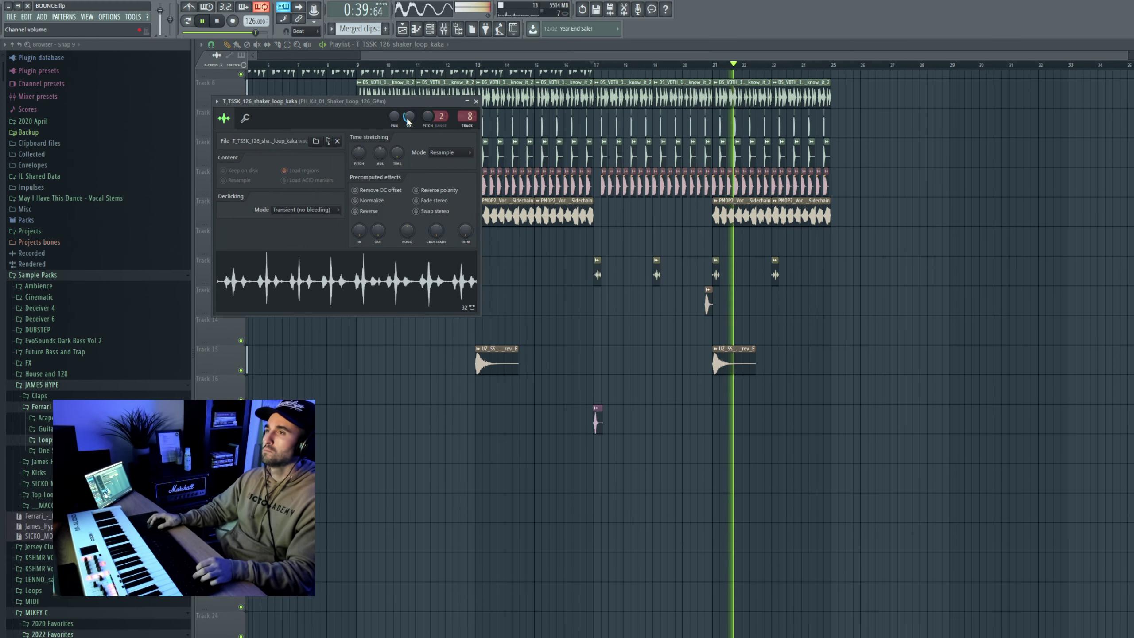
{"action": "key", "text": "Escape"}
Review the arrangement and save the BOUNCE.flp project
{"action": "scroll", "coordinate": [425, 259], "scroll_direction": "up", "scroll_amount": 5}
{"action": "scroll", "coordinate": [414, 257], "scroll_direction": "down", "scroll_amount": 1}
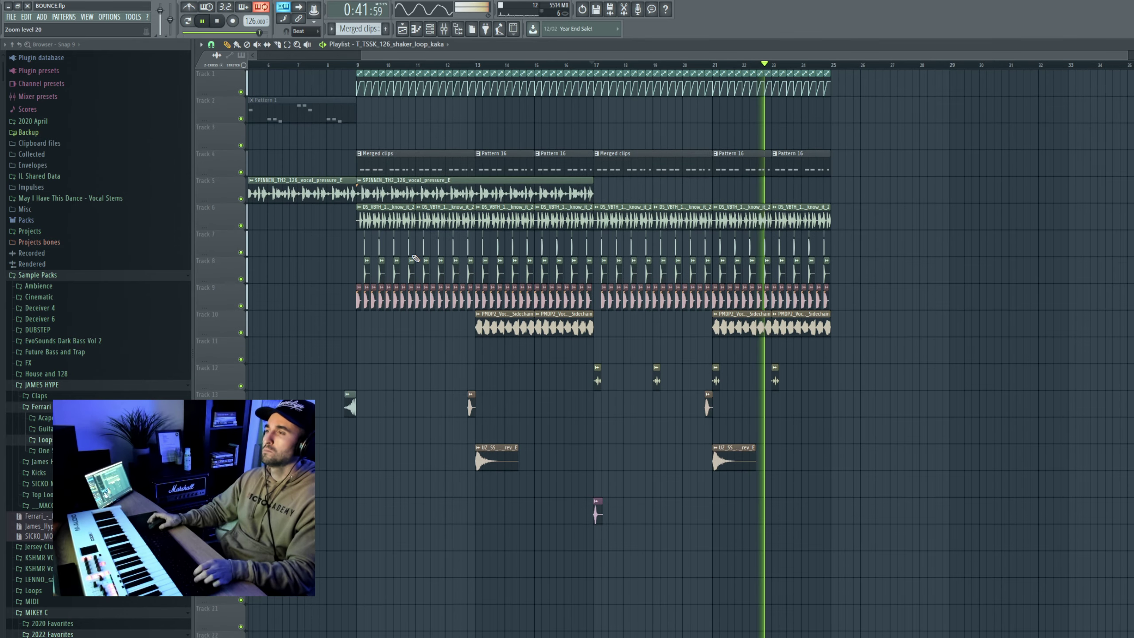
{"action": "scroll", "coordinate": [415, 259], "scroll_direction": "down", "scroll_amount": 1}
{"action": "scroll", "coordinate": [415, 259], "scroll_direction": "up", "scroll_amount": 3}
{"action": "left_click", "coordinate": [7, 17]}
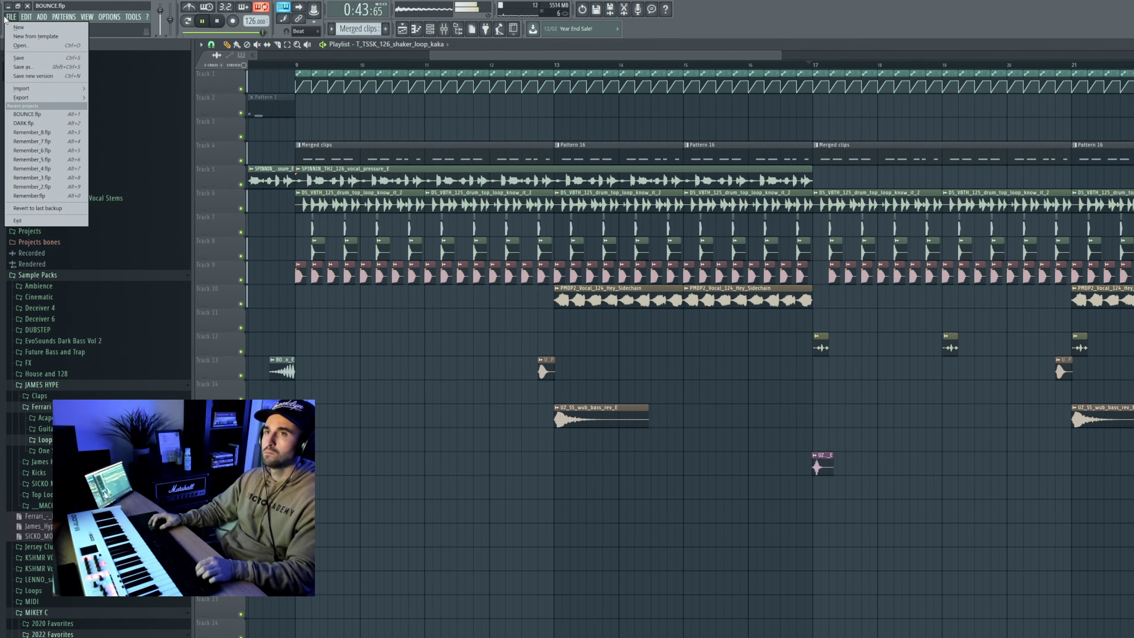
{"action": "left_click", "coordinate": [20, 58]}
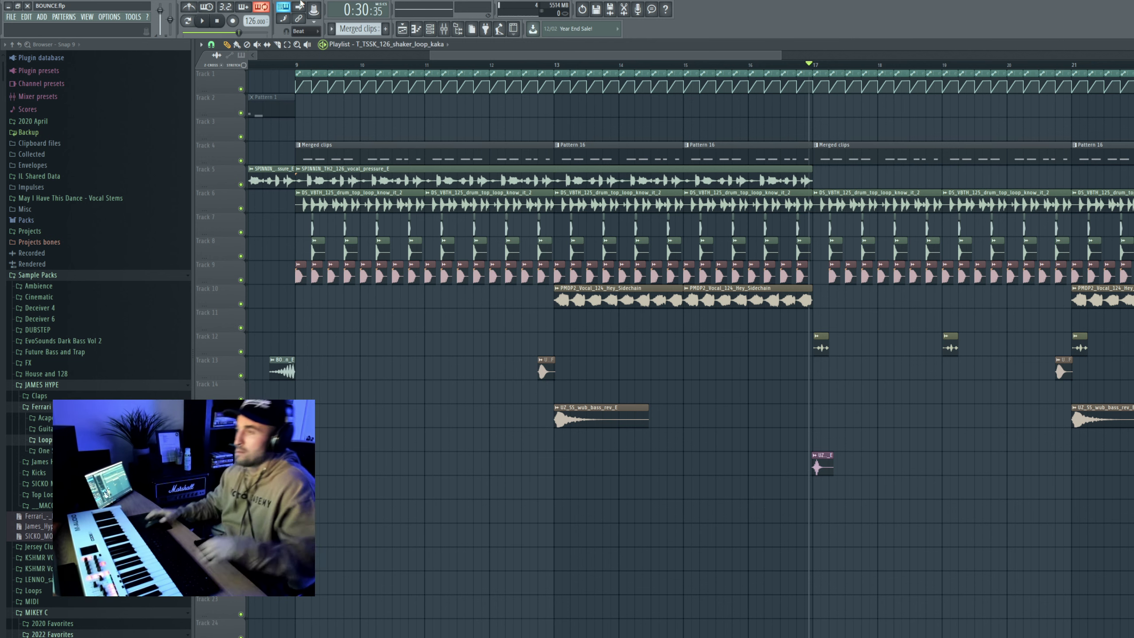
Listen to the arrangement from bar 17 and save the project again
{"action": "key", "text": "space"}
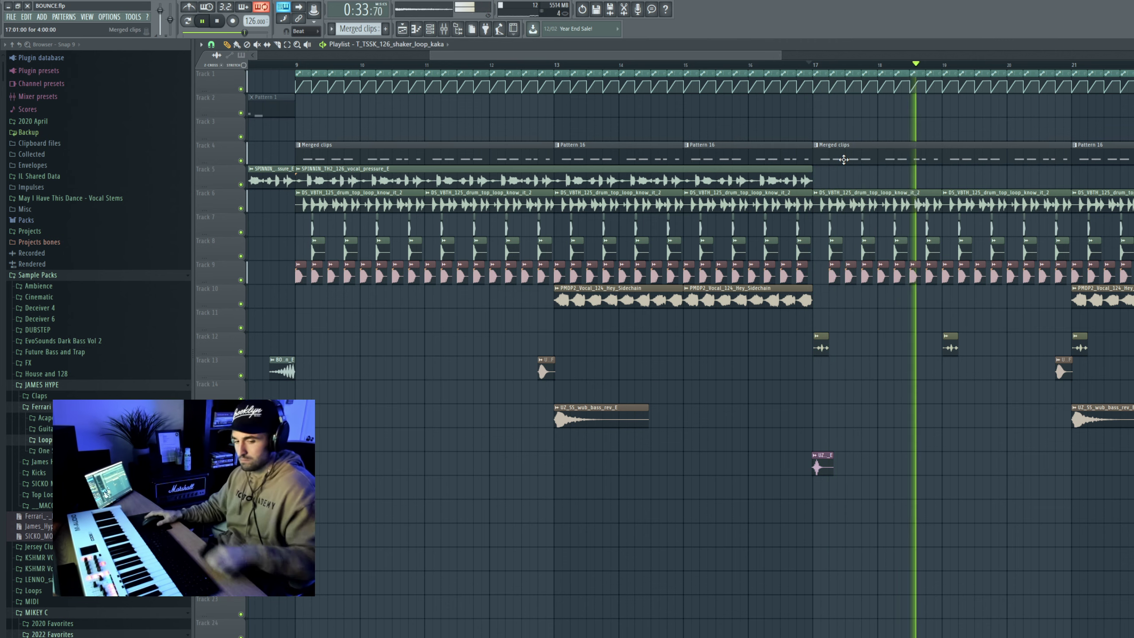
{"action": "scroll", "coordinate": [674, 364], "scroll_direction": "down", "scroll_amount": 4}
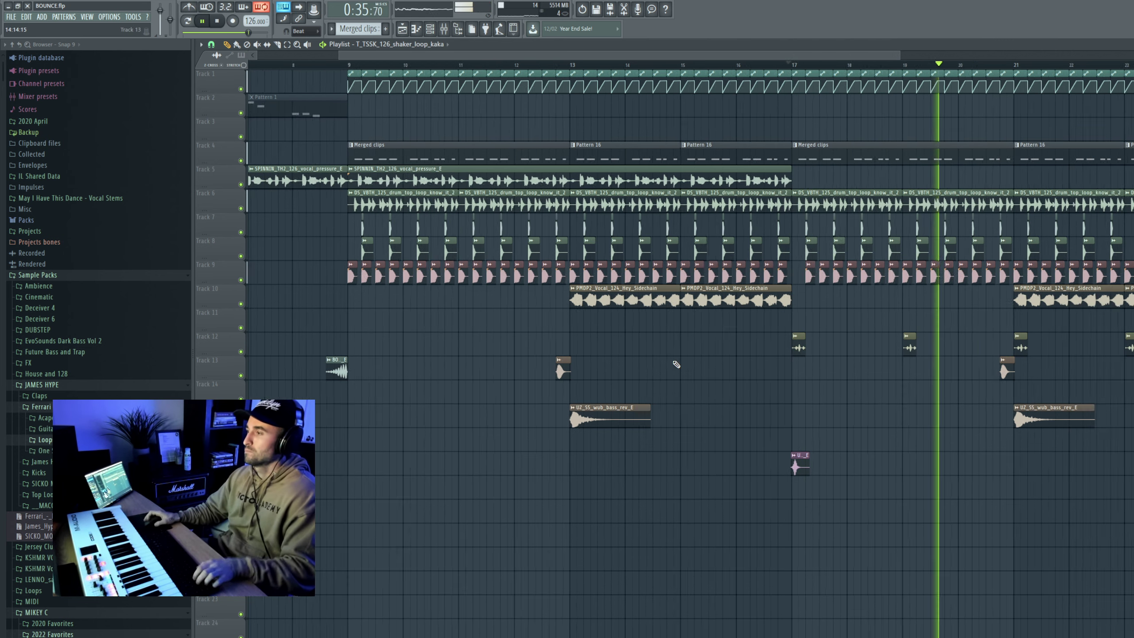
{"action": "scroll", "coordinate": [675, 363], "scroll_direction": "down", "scroll_amount": 2}
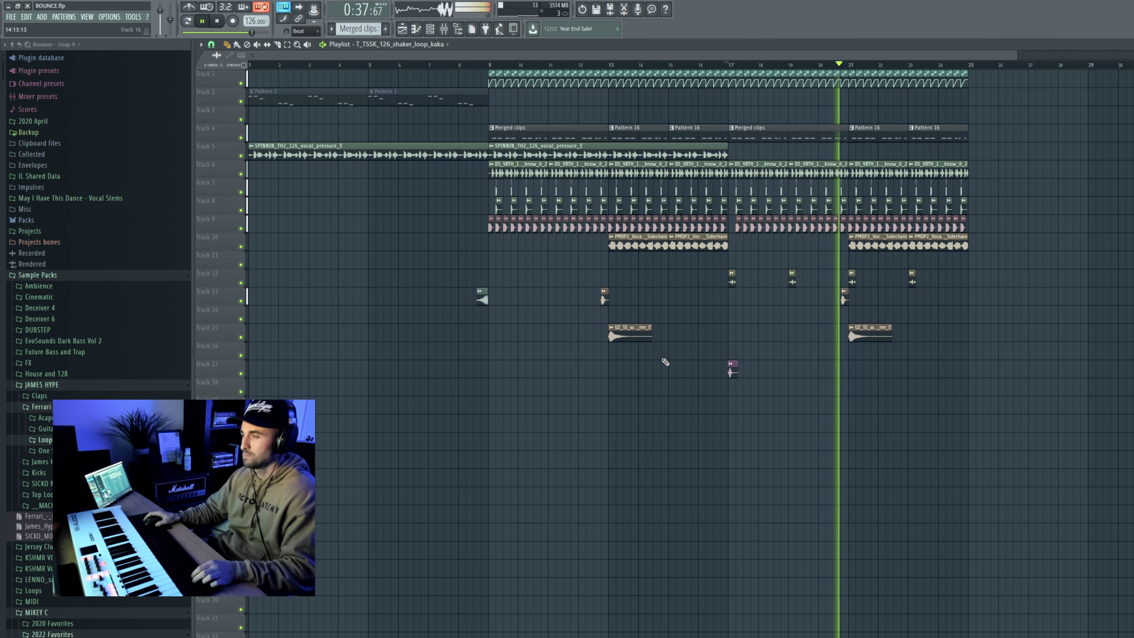
{"action": "scroll", "coordinate": [668, 362], "scroll_direction": "up", "scroll_amount": 2}
{"action": "scroll", "coordinate": [665, 362], "scroll_direction": "up", "scroll_amount": 3}
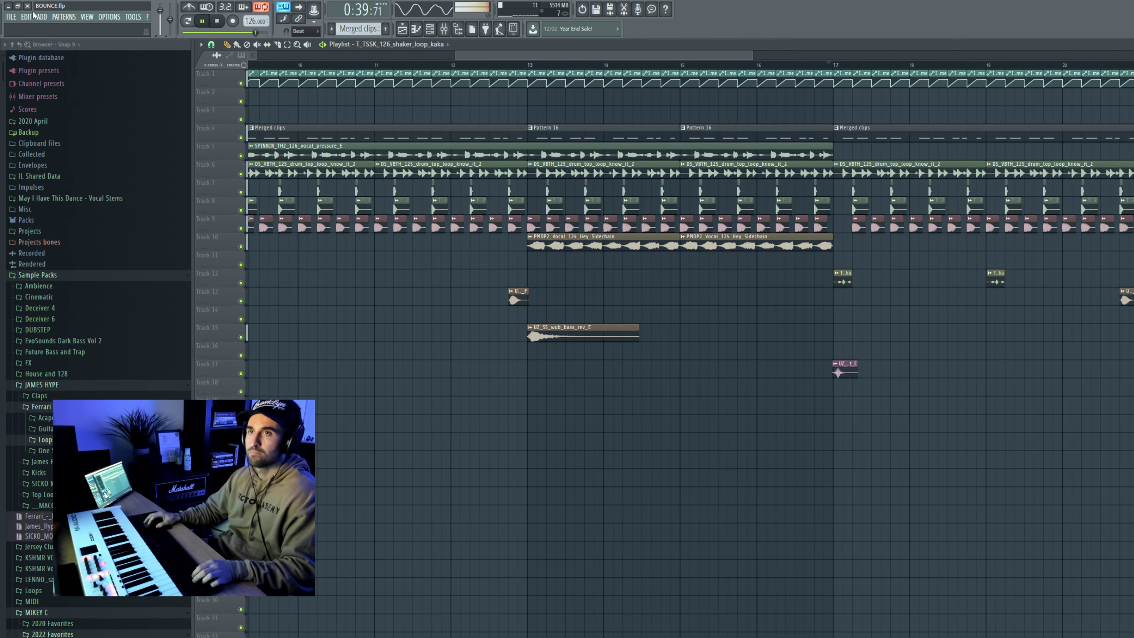
{"action": "left_click", "coordinate": [12, 22]}
{"action": "left_click", "coordinate": [20, 58]}
Switch to the Splice library, preview the wub samples and show sounds similar to UZ_SS_wub_bass_rev_E.wav
{"action": "scroll", "coordinate": [504, 408], "scroll_direction": "down", "scroll_amount": 5}
{"action": "scroll", "coordinate": [504, 408], "scroll_direction": "down", "scroll_amount": 3}
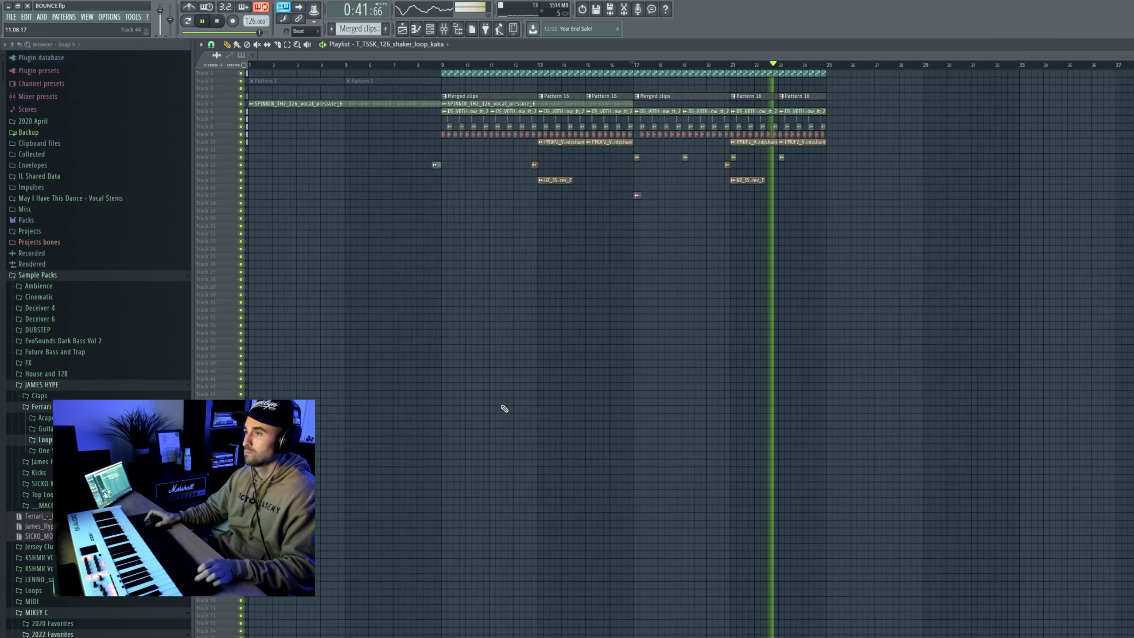
{"action": "scroll", "coordinate": [504, 408], "scroll_direction": "up", "scroll_amount": 1}
{"action": "scroll", "coordinate": [504, 407], "scroll_direction": "up", "scroll_amount": 4}
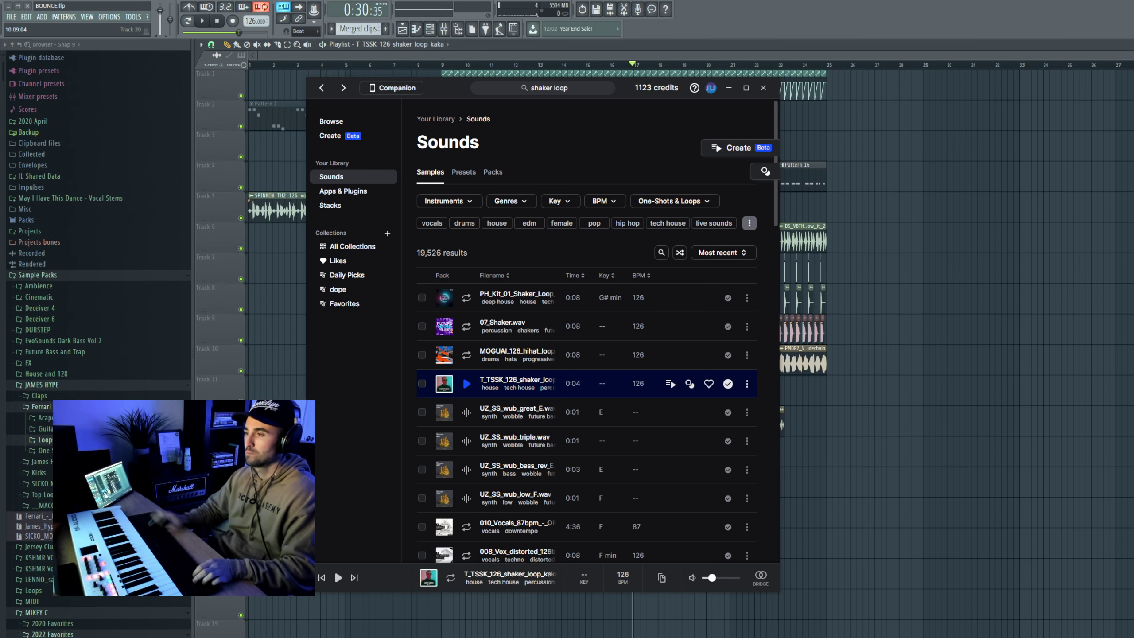
{"action": "key", "text": "Down"}
{"action": "key", "text": "Down"}
{"action": "key", "text": "Down"}
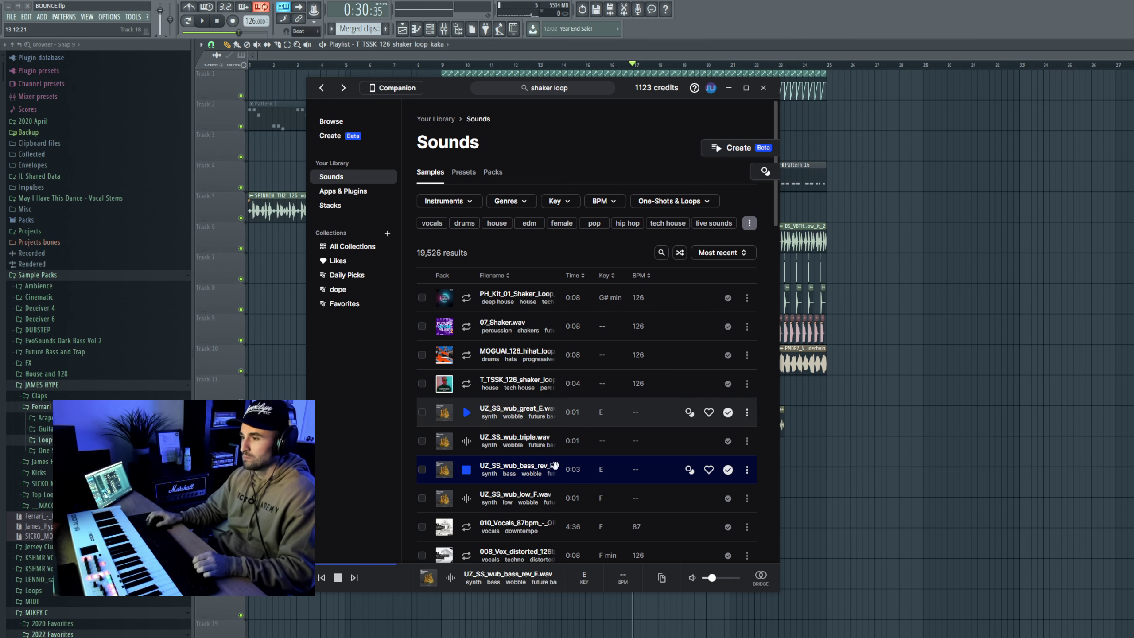
{"action": "left_click", "coordinate": [747, 472]}
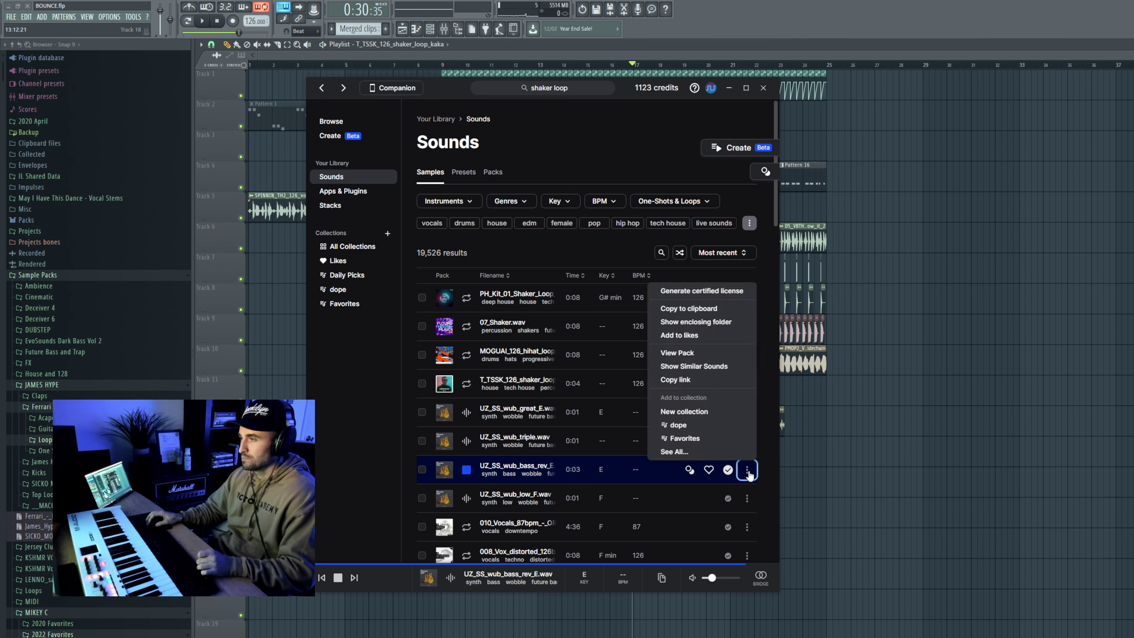
{"action": "left_click", "coordinate": [749, 473]}
{"action": "left_click", "coordinate": [766, 174]}
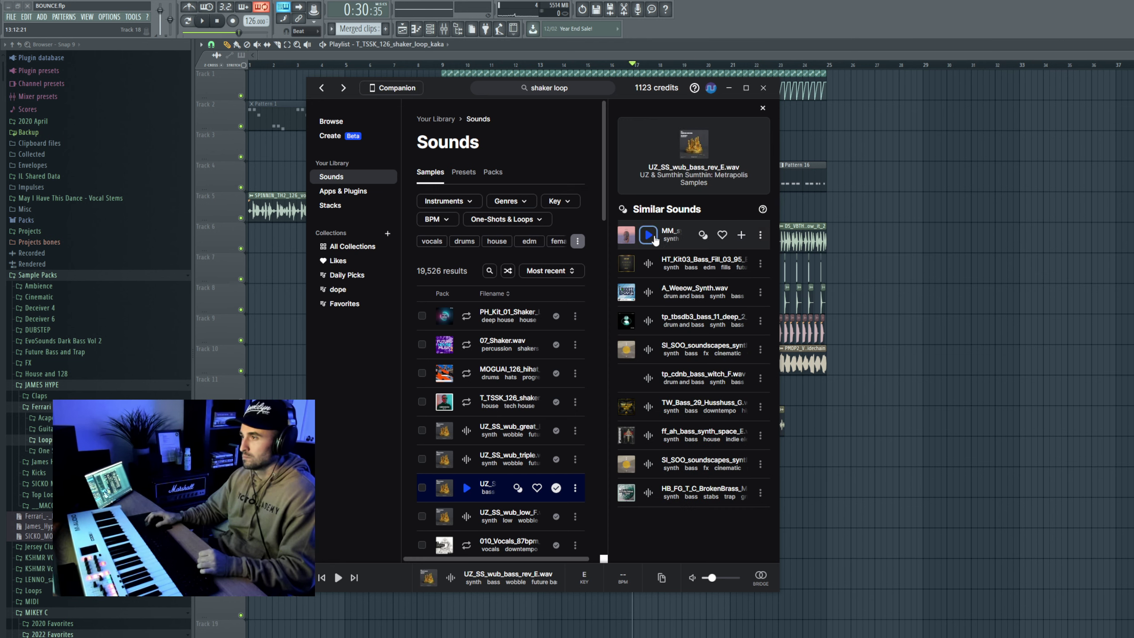
Preview the similar sounds down to tp_cdnb_bass_witch_F.wav and add that sample to the library
{"action": "left_click", "coordinate": [653, 238]}
{"action": "left_click", "coordinate": [648, 265]}
{"action": "left_click", "coordinate": [650, 295]}
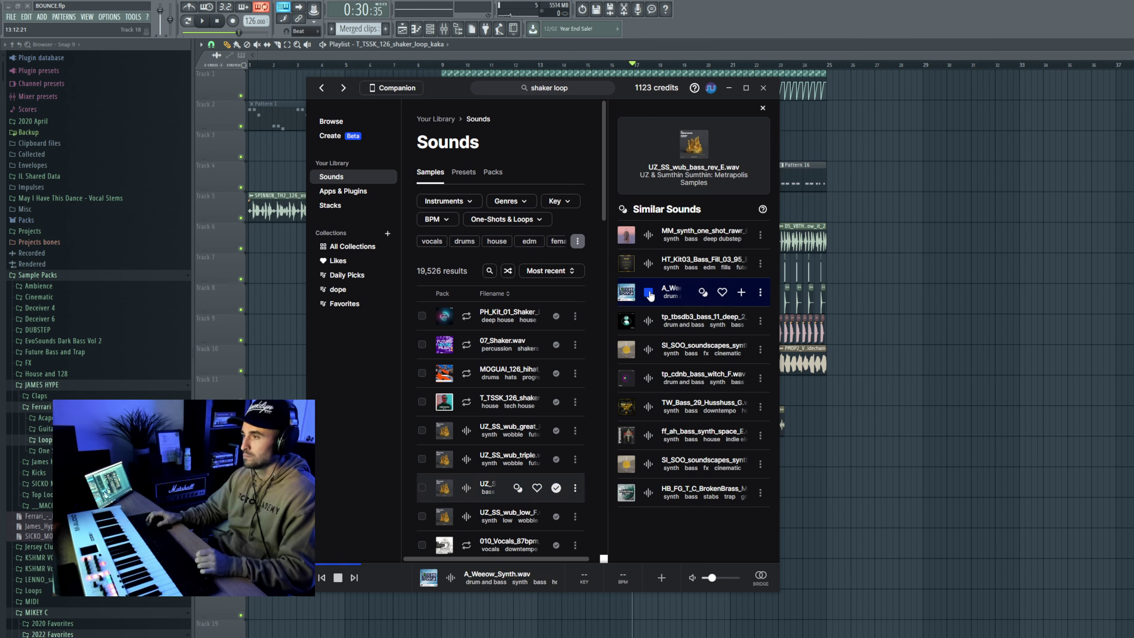
{"action": "left_click", "coordinate": [649, 319]}
{"action": "left_click", "coordinate": [653, 348]}
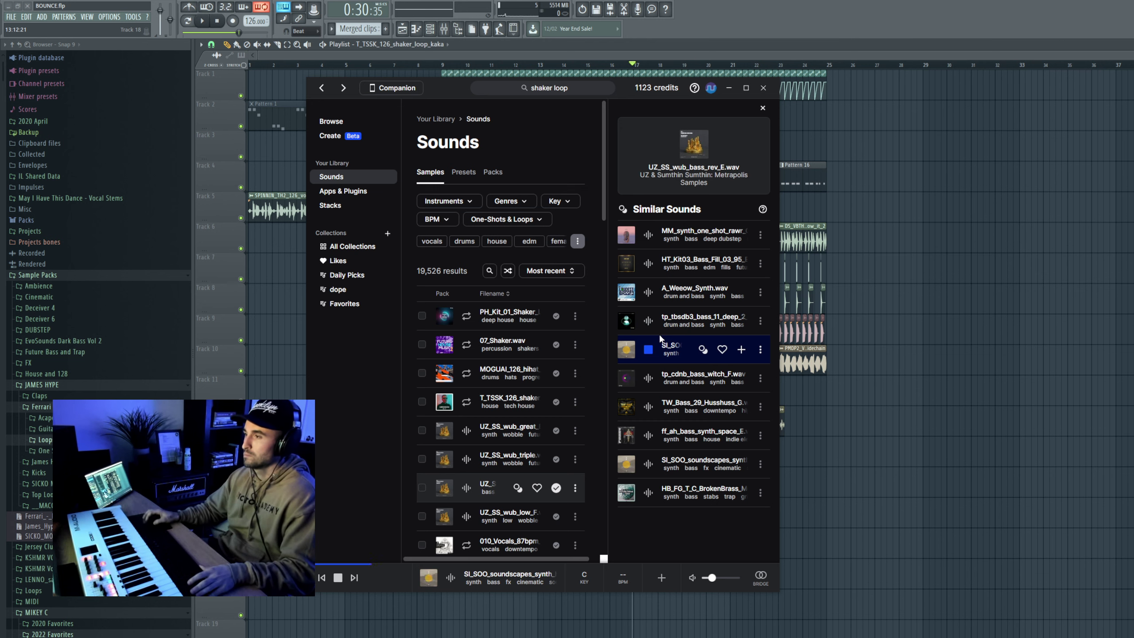
{"action": "left_click", "coordinate": [647, 377]}
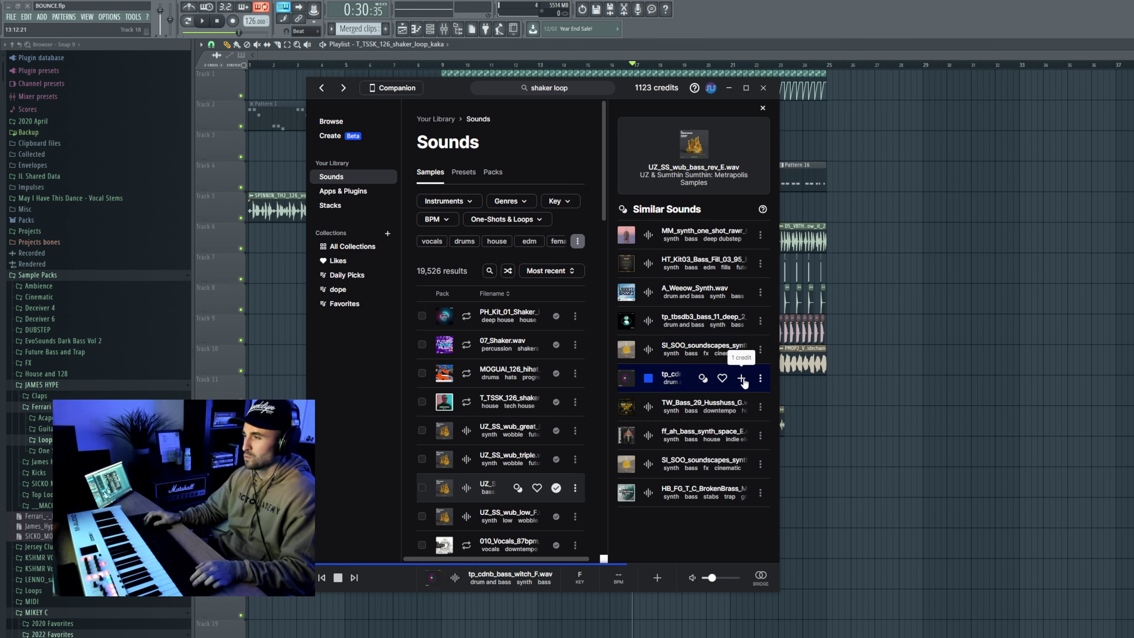
Preview more of the similar sounds and show sounds similar to HT_Kit03_Bass_Fill_03_95_Em.wav
{"action": "left_click", "coordinate": [648, 436]}
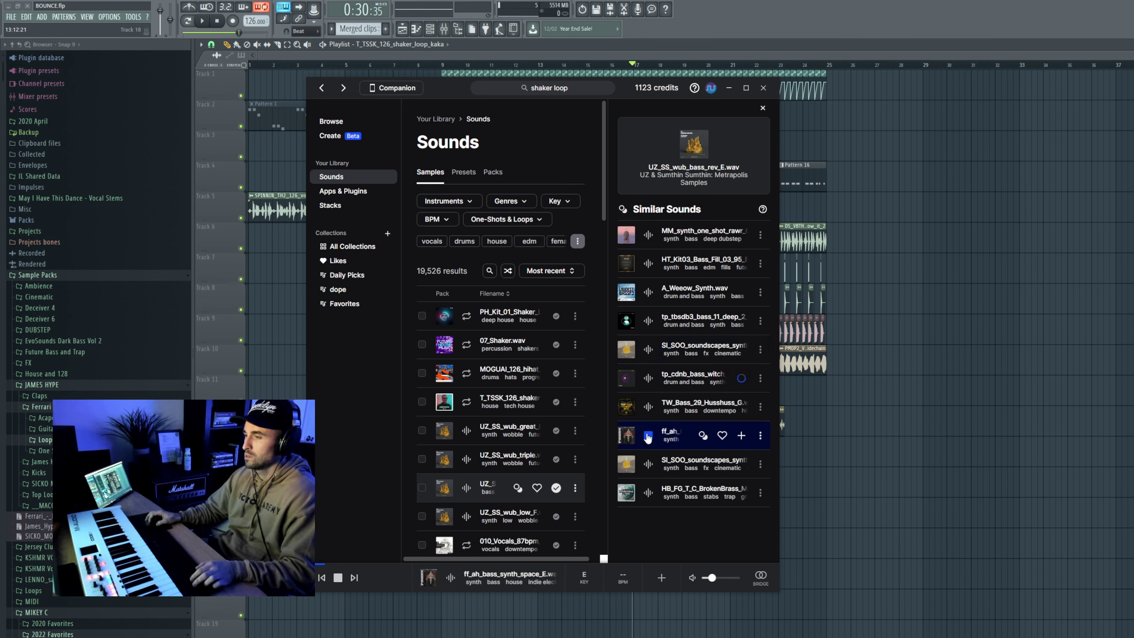
{"action": "left_click", "coordinate": [648, 464]}
{"action": "left_click", "coordinate": [649, 492]}
{"action": "left_click", "coordinate": [649, 264]}
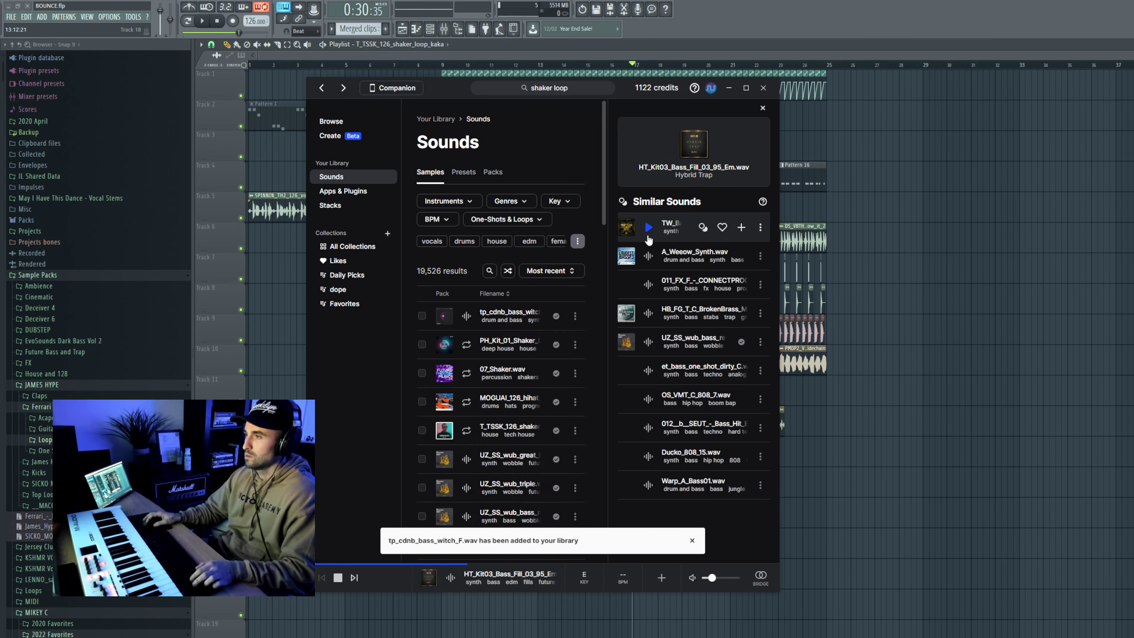
Preview the sounds similar to HT_Kit03_Bass_Fill_03_95_Em.wav, from TW_Bass_29_Husshuss to Warp_A_Bass01.wav
{"action": "left_click", "coordinate": [648, 238]}
{"action": "left_click", "coordinate": [648, 256]}
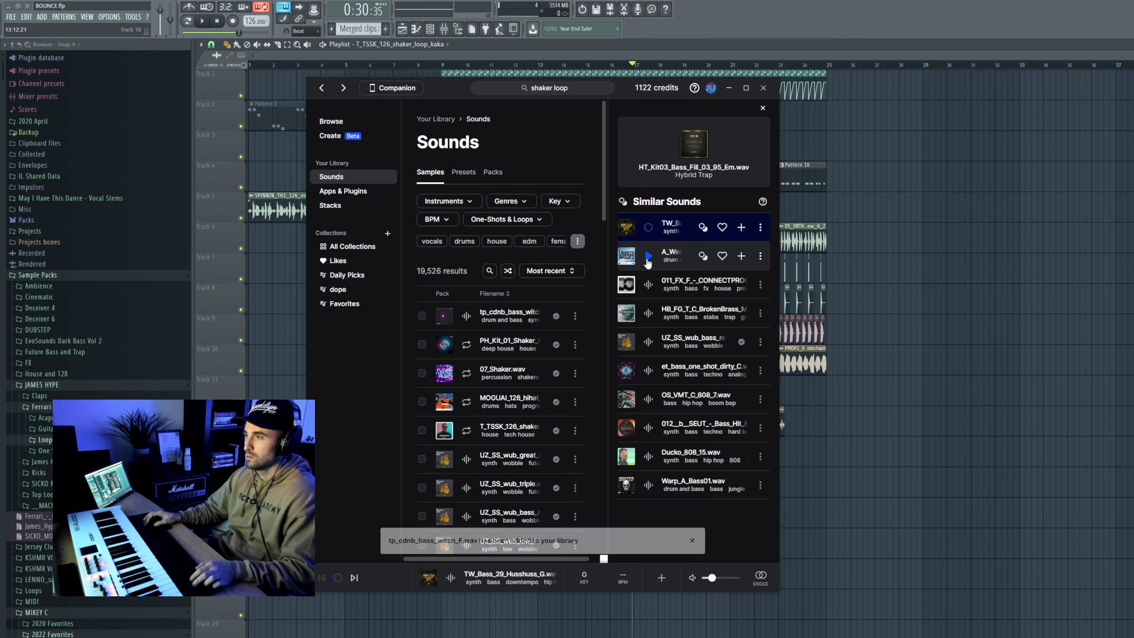
{"action": "left_click", "coordinate": [648, 285]}
{"action": "left_click", "coordinate": [648, 313]}
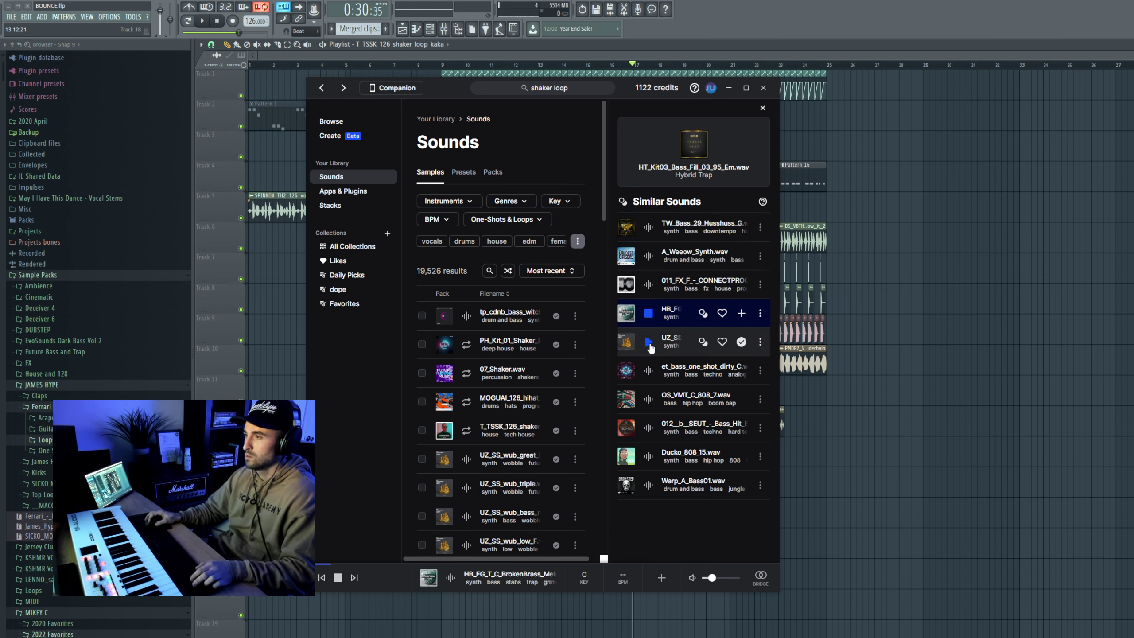
{"action": "left_click", "coordinate": [648, 343]}
{"action": "left_click", "coordinate": [648, 371]}
{"action": "left_click", "coordinate": [649, 399]}
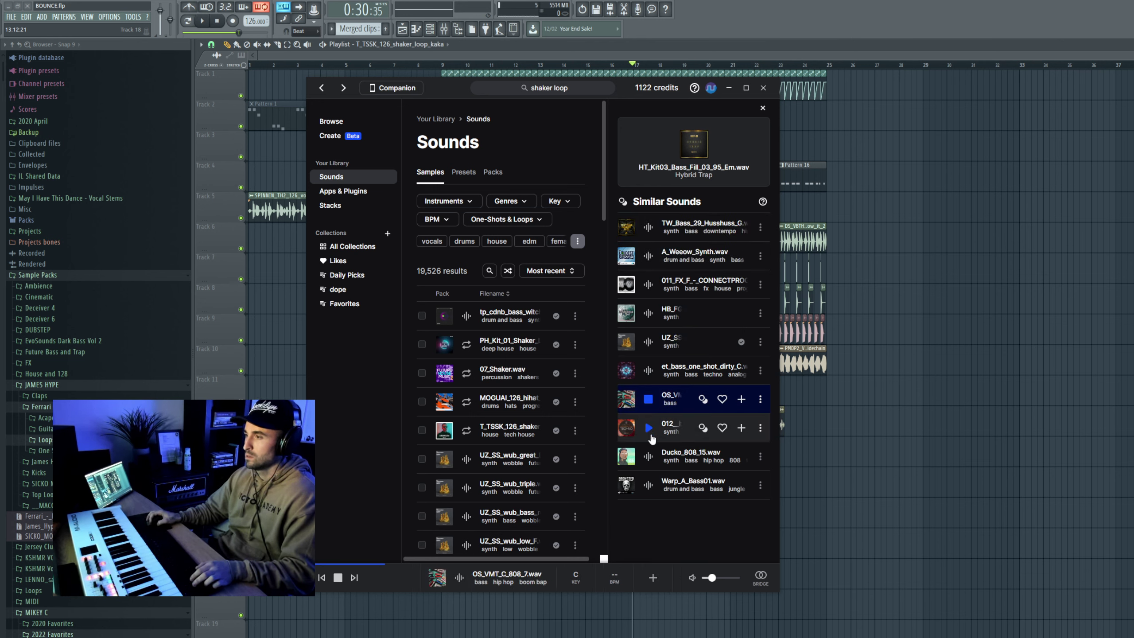
{"action": "left_click", "coordinate": [648, 428]}
{"action": "left_click", "coordinate": [653, 487]}
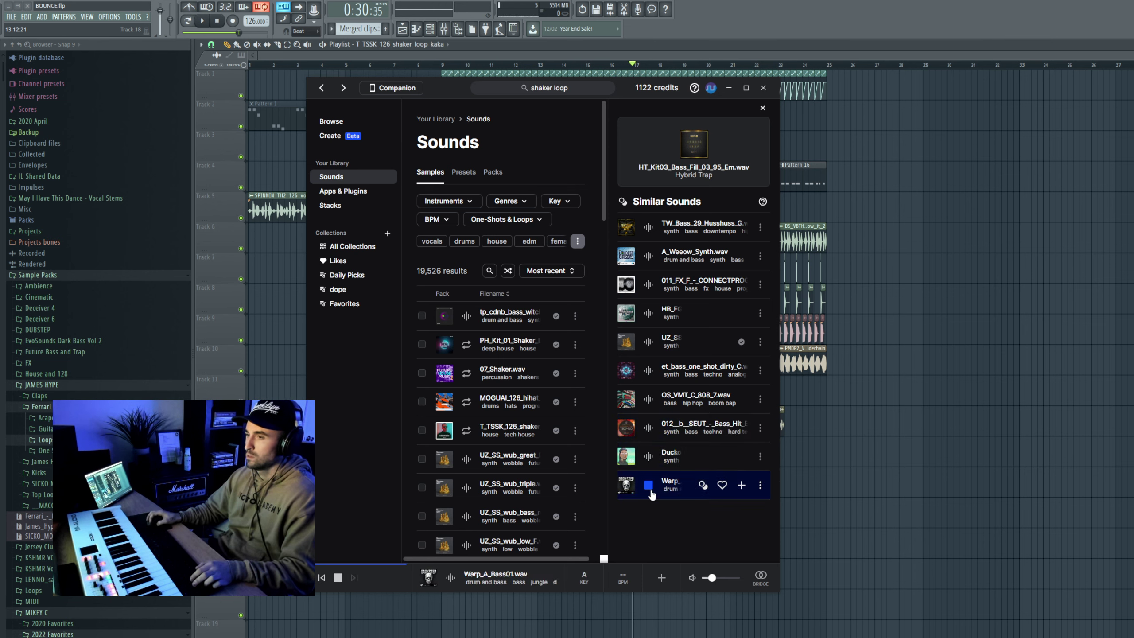
Return to the full library sounds and bring tp_cdnb_bass_witch_F.wav into the FL Studio playlist
{"action": "left_click", "coordinate": [352, 178]}
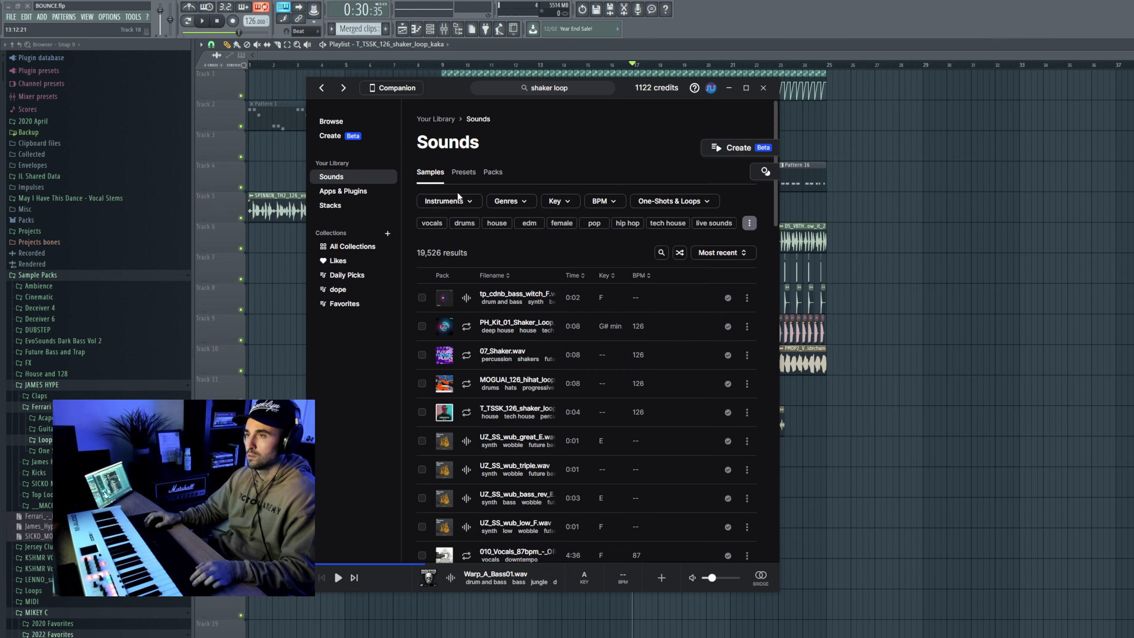
{"action": "left_click", "coordinate": [466, 297]}
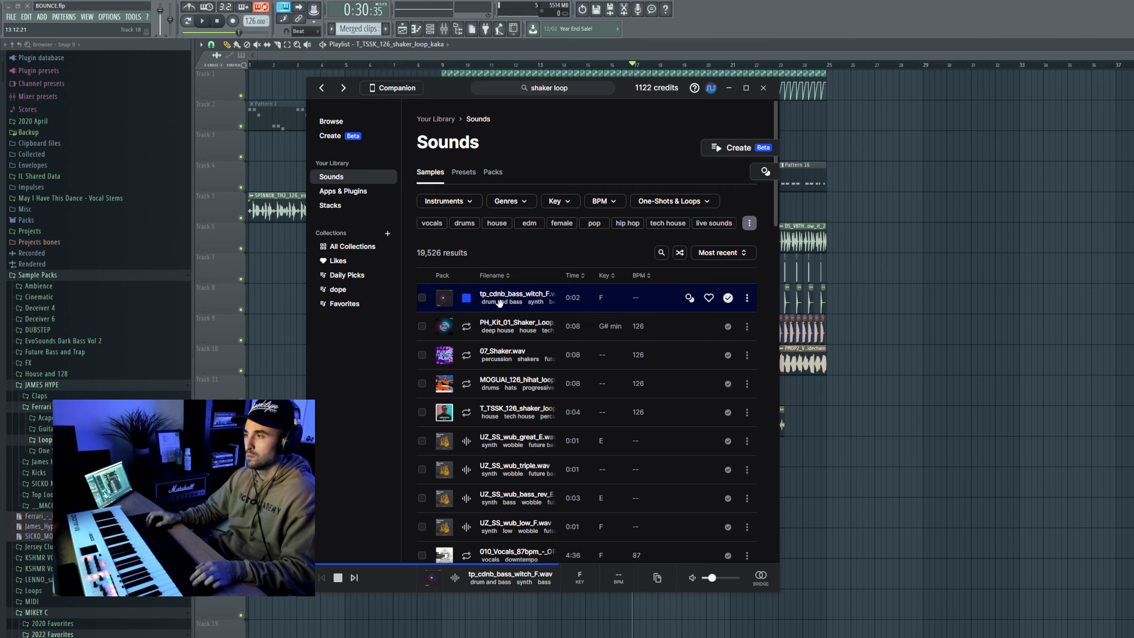
{"action": "left_click_drag", "start_coordinate": [920, 402], "coordinate": [899, 416]}
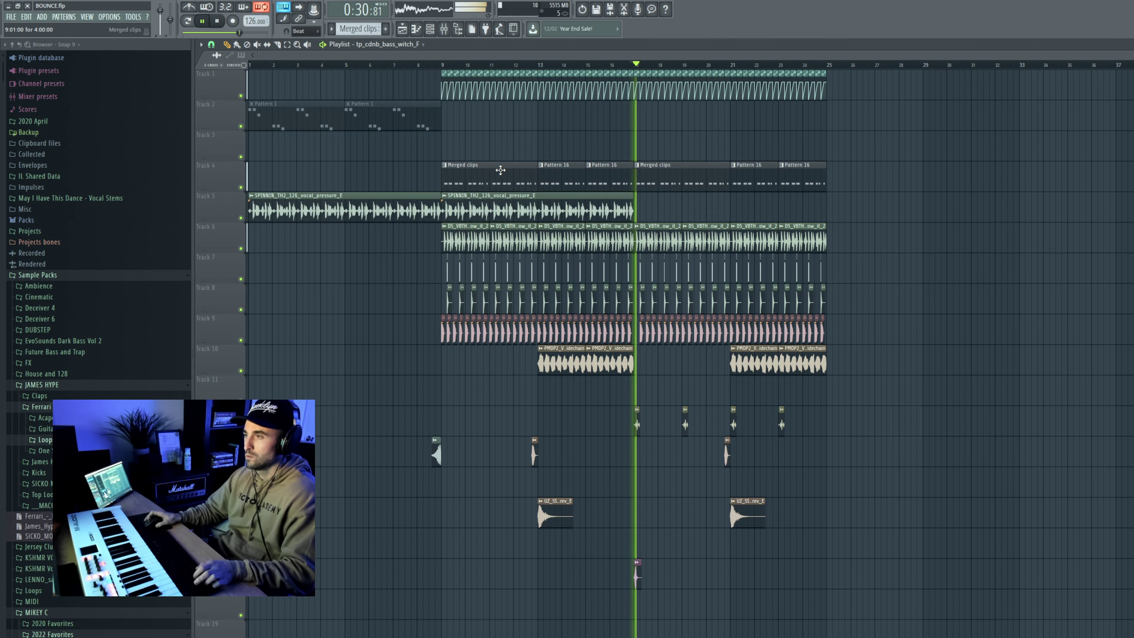
Listen to the arrangement around bar 9 and mute the two SPINNIN_TH2_126_vocal_pressure_E clips on Track 5
{"action": "scroll", "coordinate": [496, 170], "scroll_direction": "up", "scroll_amount": 4}
{"action": "left_click", "coordinate": [394, 65]}
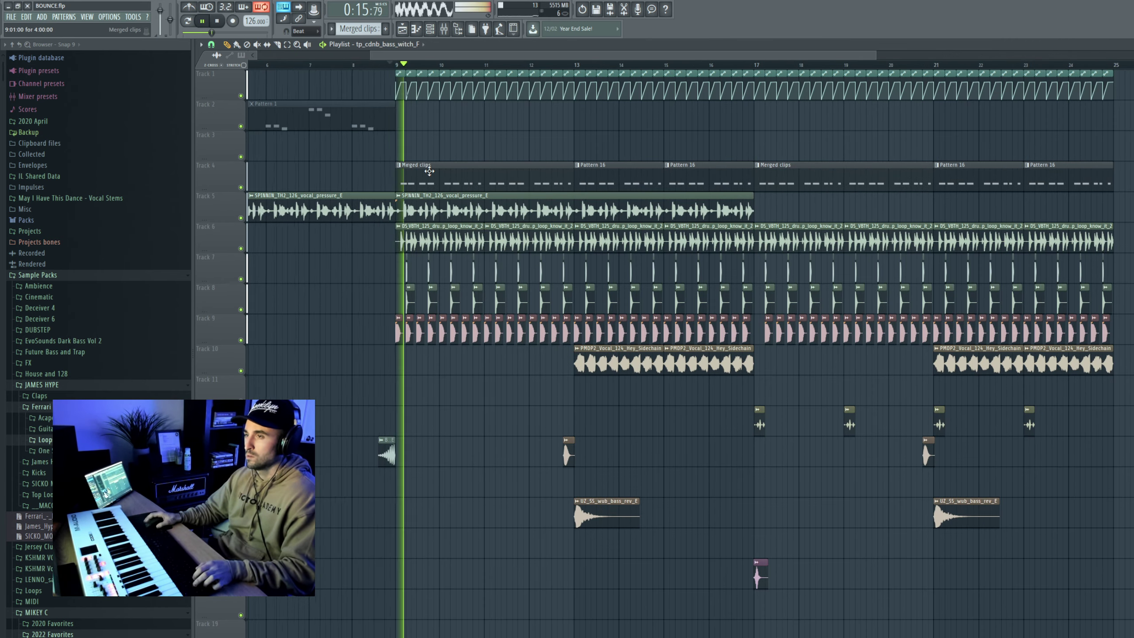
{"action": "scroll", "coordinate": [396, 67], "scroll_direction": "down", "scroll_amount": 4}
{"action": "left_click", "coordinate": [383, 69]}
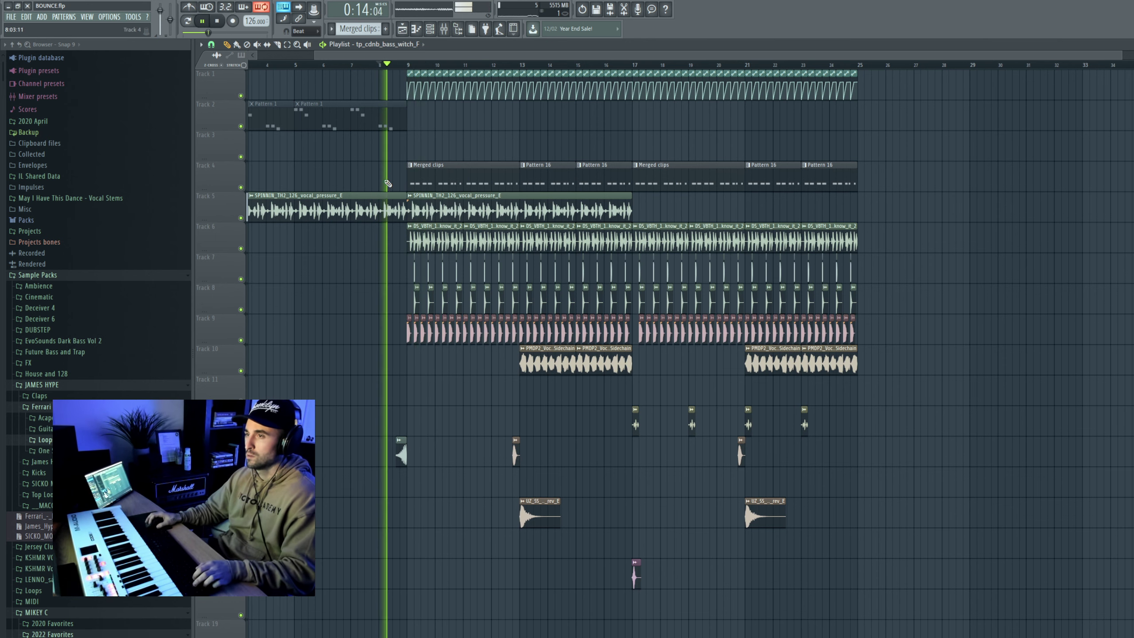
{"action": "right_click", "coordinate": [392, 206], "text": "alt"}
{"action": "right_click", "coordinate": [470, 213], "text": "alt"}
{"action": "scroll", "coordinate": [402, 203], "scroll_direction": "up", "scroll_amount": 4}
{"action": "scroll", "coordinate": [417, 223], "scroll_direction": "down", "scroll_amount": 5}
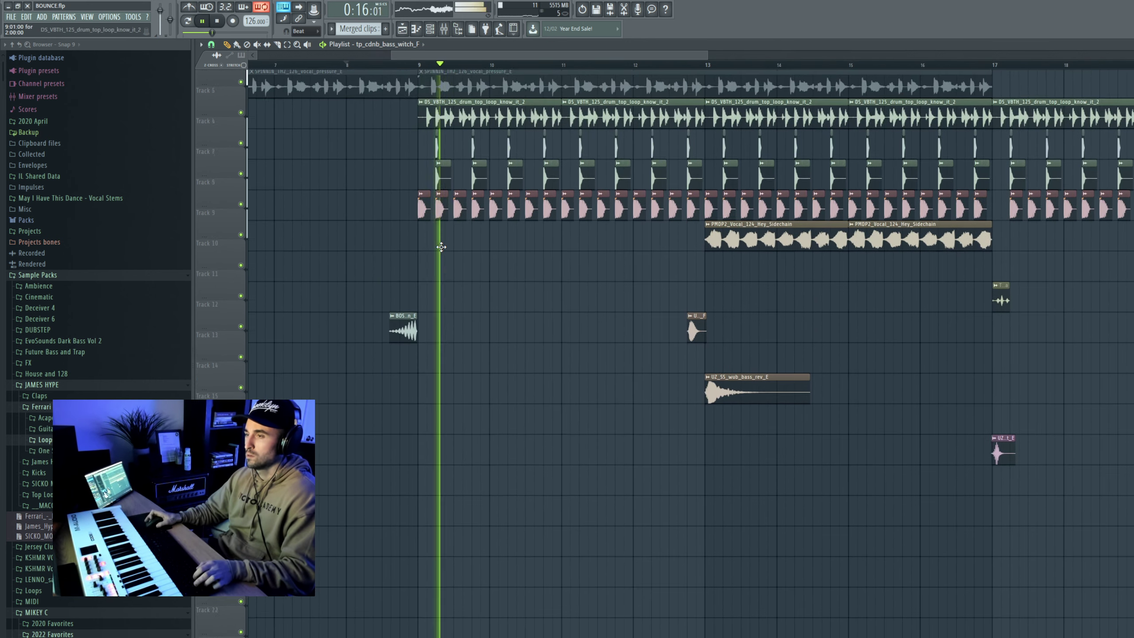
Place a tp_cdnb_bass_witch_F clip at bar 9 on Track 15 and set its sample's channel volume to 33%
{"action": "scroll", "coordinate": [438, 268], "scroll_direction": "up", "scroll_amount": 2}
{"action": "key", "text": "KP_Divide"}
{"action": "left_click", "coordinate": [433, 370]}
{"action": "double_click", "coordinate": [439, 367]}
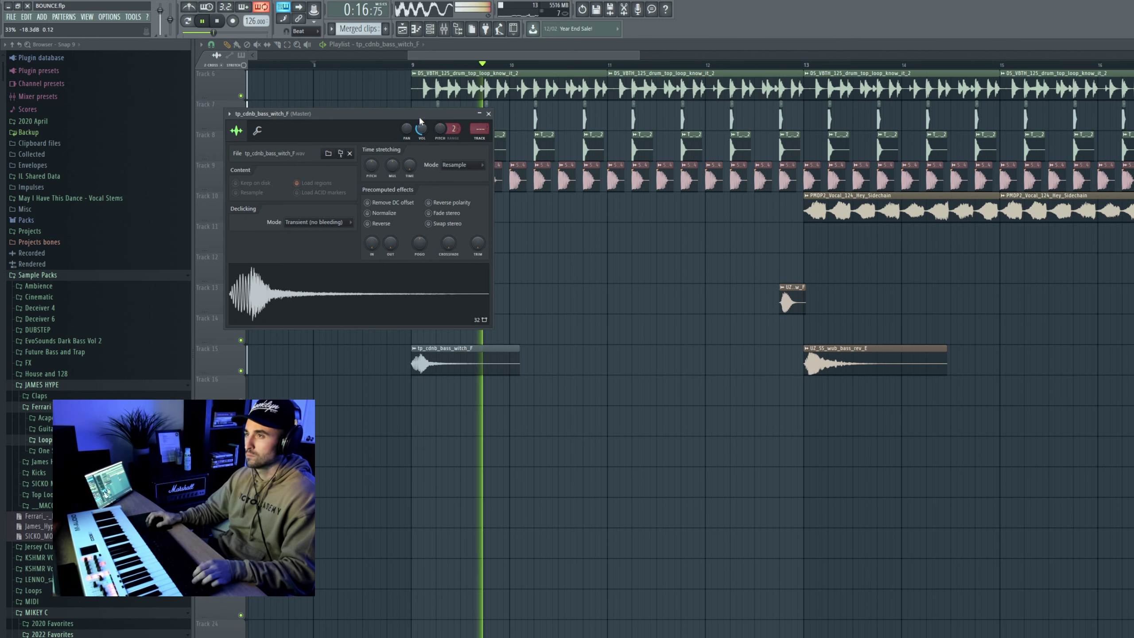
Try small position shifts of the tp_cdnb_bass_witch_F clip at the start of bar 9 while replaying it
{"action": "left_click", "coordinate": [395, 65]}
{"action": "left_click_drag", "start_coordinate": [456, 365], "coordinate": [462, 360]}
{"action": "key", "text": "space"}
{"action": "key", "text": "space"}
{"action": "key", "text": "space"}
{"action": "key", "text": "space"}
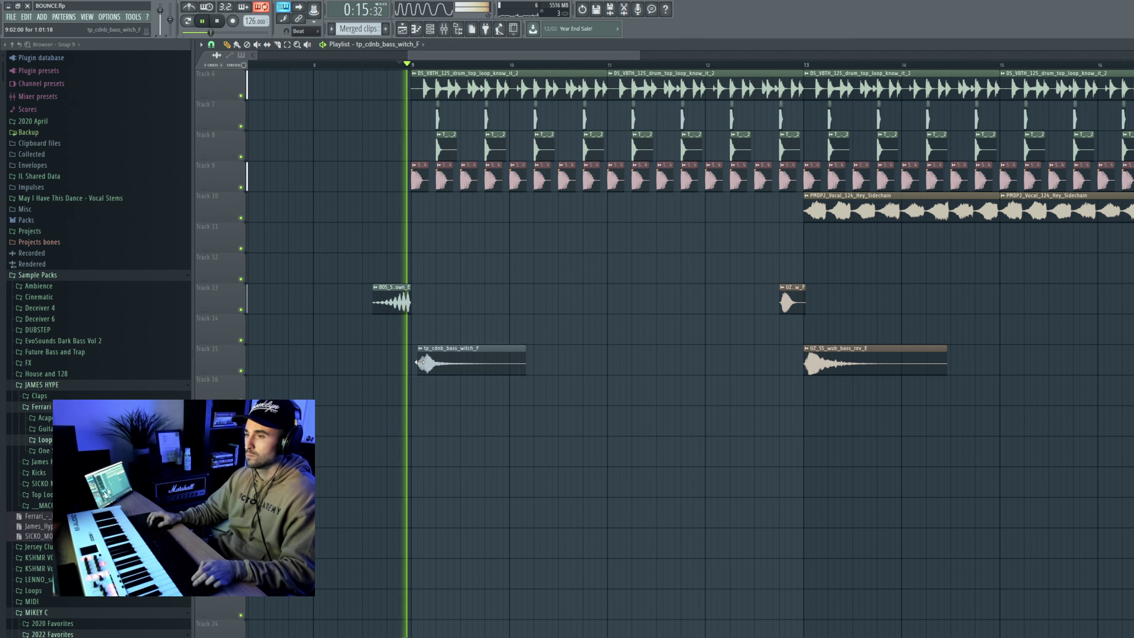
{"action": "scroll", "coordinate": [423, 361], "scroll_direction": "down", "scroll_amount": 4}
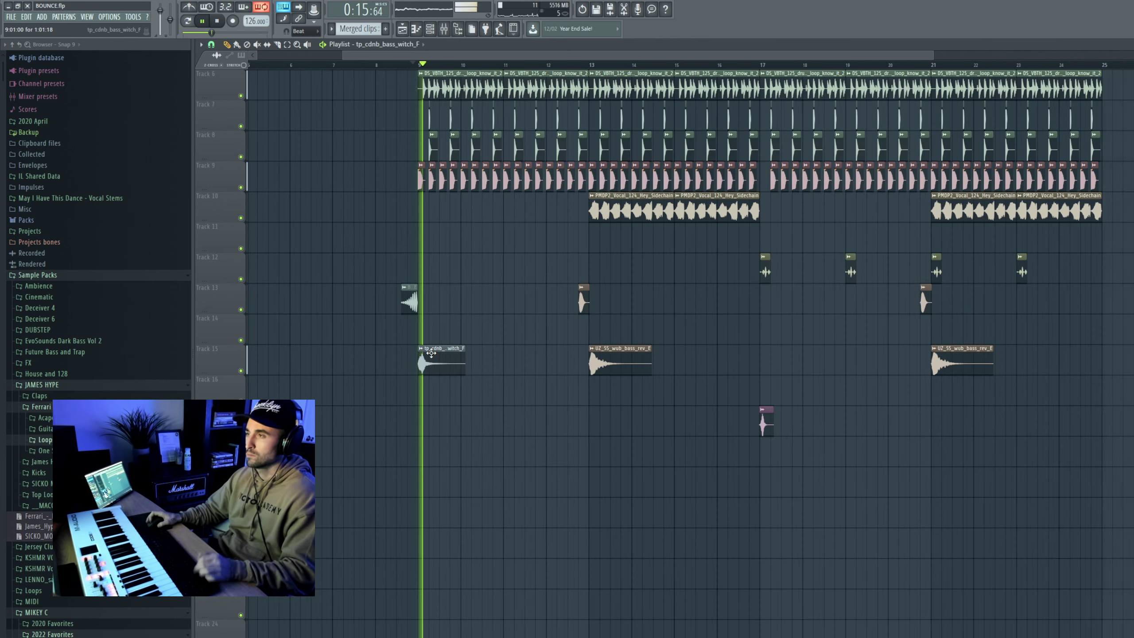
Delete the tp_cdnb_bass_witch_F clip at bar 9 and try another one around bar 11 on Track 15
{"action": "right_click", "coordinate": [432, 357]}
{"action": "scroll", "coordinate": [499, 348], "scroll_direction": "up", "scroll_amount": 5}
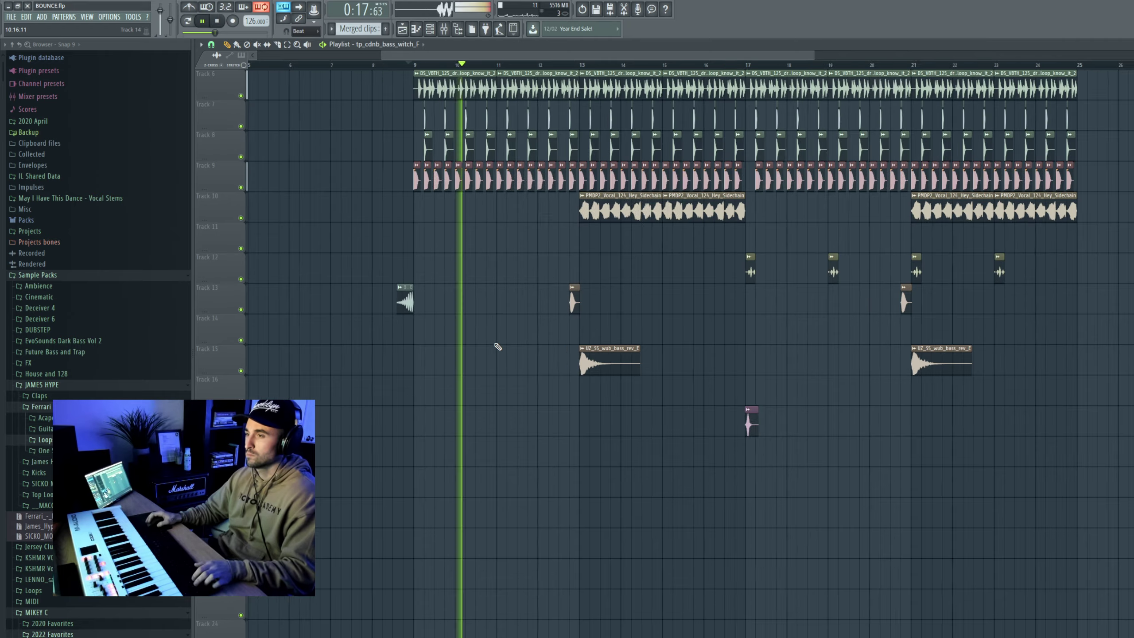
{"action": "left_click", "coordinate": [510, 367]}
{"action": "double_click", "coordinate": [529, 362]}
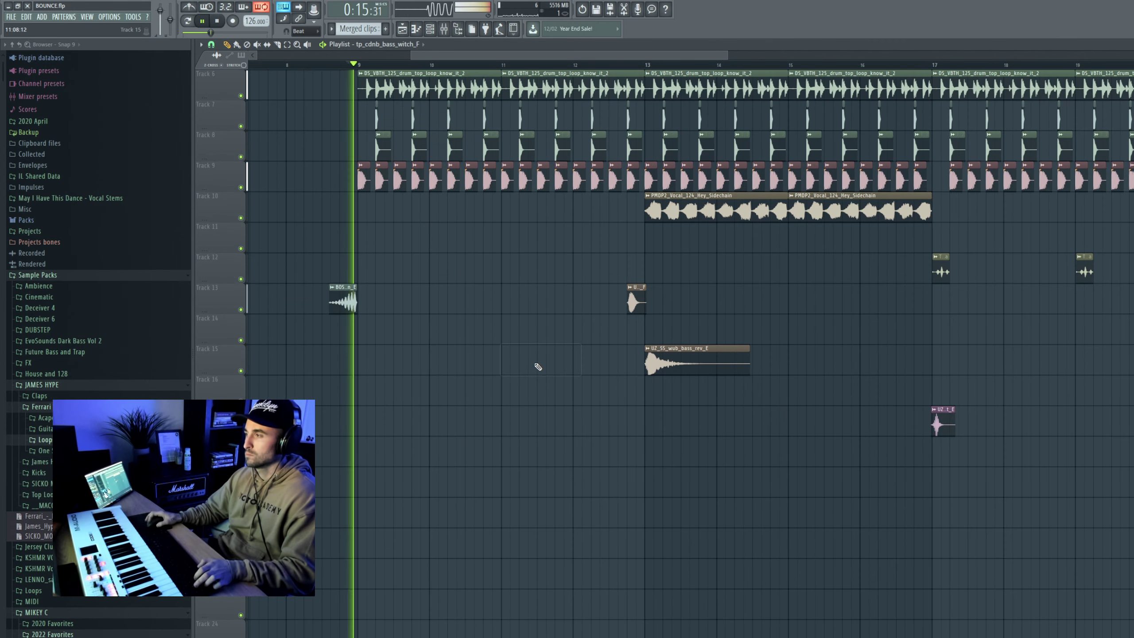
{"action": "scroll", "coordinate": [538, 367], "scroll_direction": "down", "scroll_amount": 4}
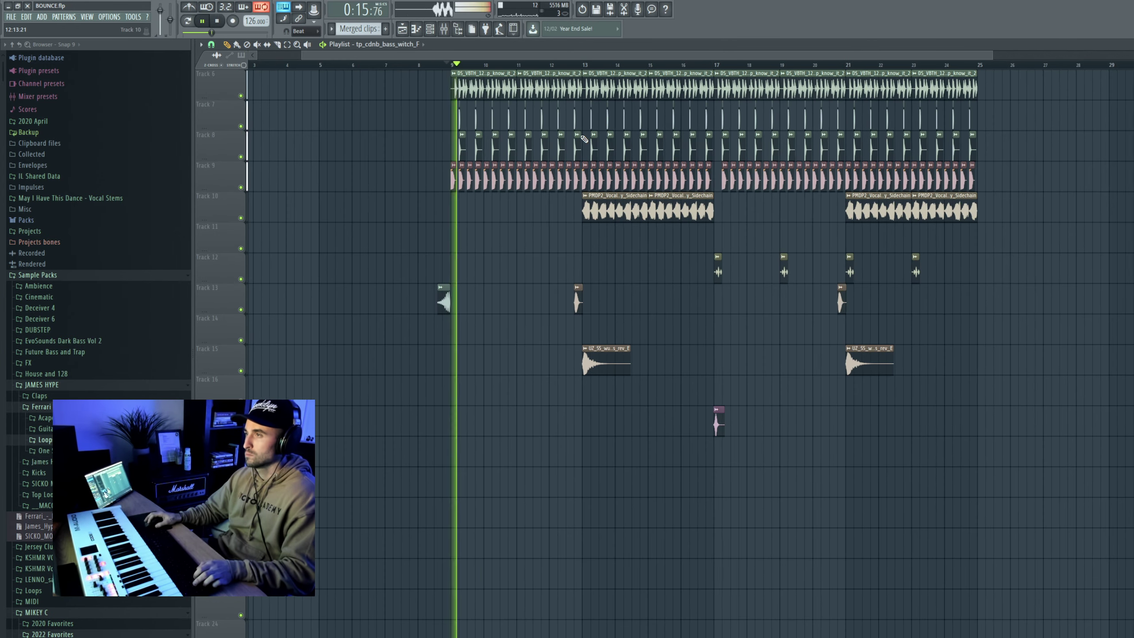
Listen from bar 13 and place a tp_cdnb_bass_witch_F clip at bar 17 on Track 16
{"action": "left_click", "coordinate": [577, 64]}
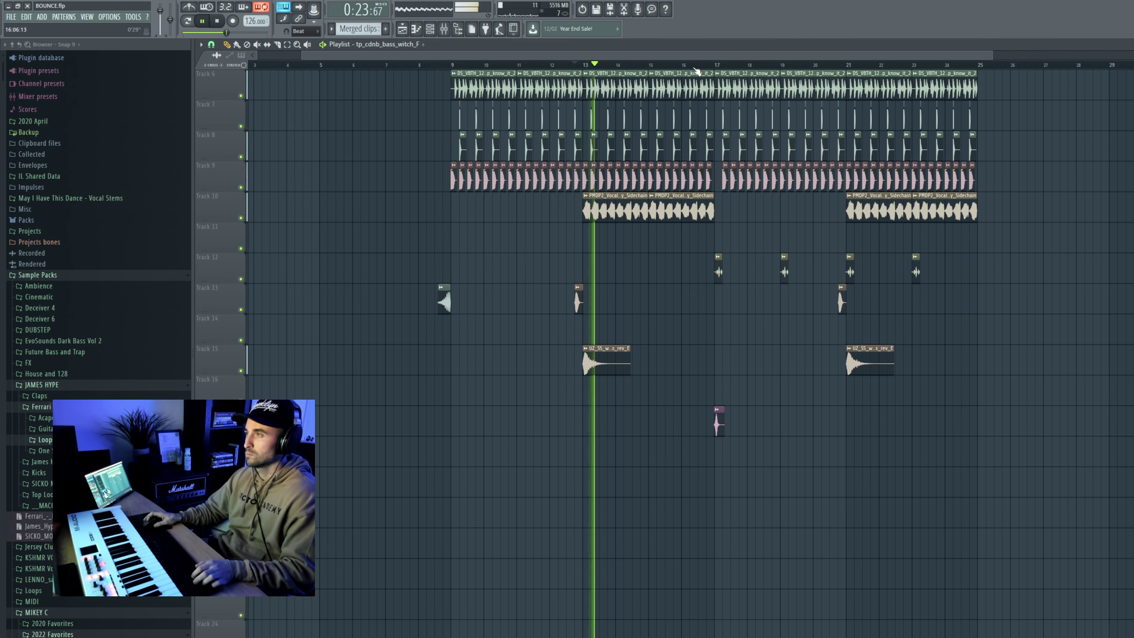
{"action": "scroll", "coordinate": [727, 89], "scroll_direction": "up", "scroll_amount": 4}
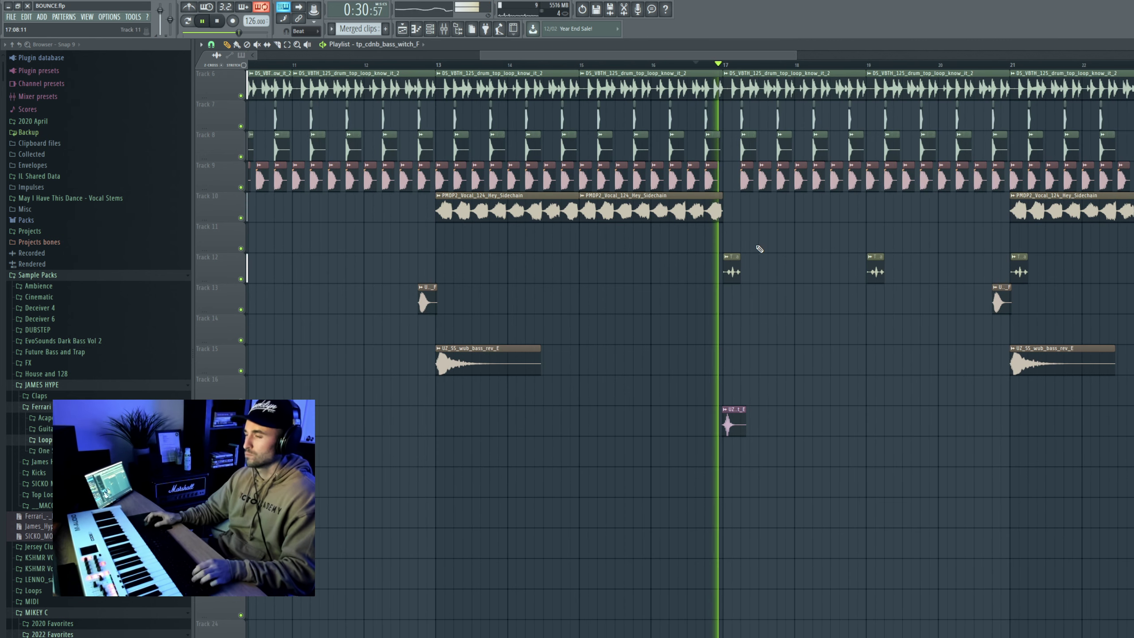
{"action": "key", "text": "space"}
{"action": "left_click", "coordinate": [733, 399]}
{"action": "key", "text": "space"}
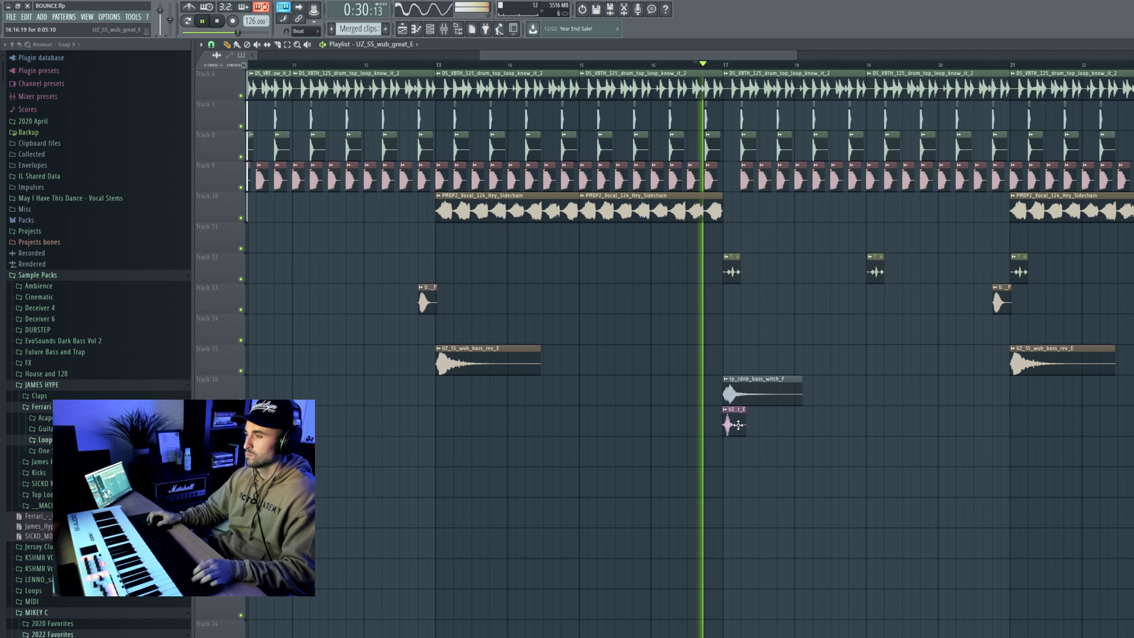
Try the UZ_SS_wub_great_E clip just after bar 19 and undo the deletion of the merged clip at bar 17
{"action": "left_click_drag", "start_coordinate": [735, 422], "coordinate": [843, 422]}
{"action": "left_click_drag", "start_coordinate": [855, 421], "coordinate": [890, 421]}
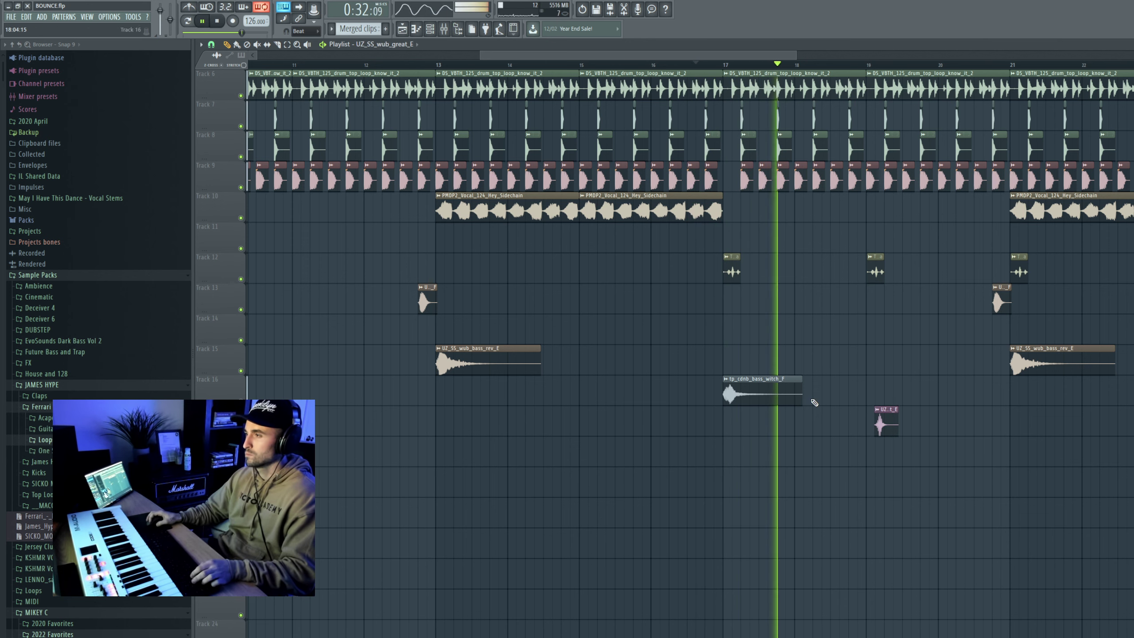
{"action": "scroll", "coordinate": [744, 97], "scroll_direction": "up", "scroll_amount": 5}
{"action": "scroll", "coordinate": [742, 152], "scroll_direction": "up", "scroll_amount": 2, "text": "ctrl"}
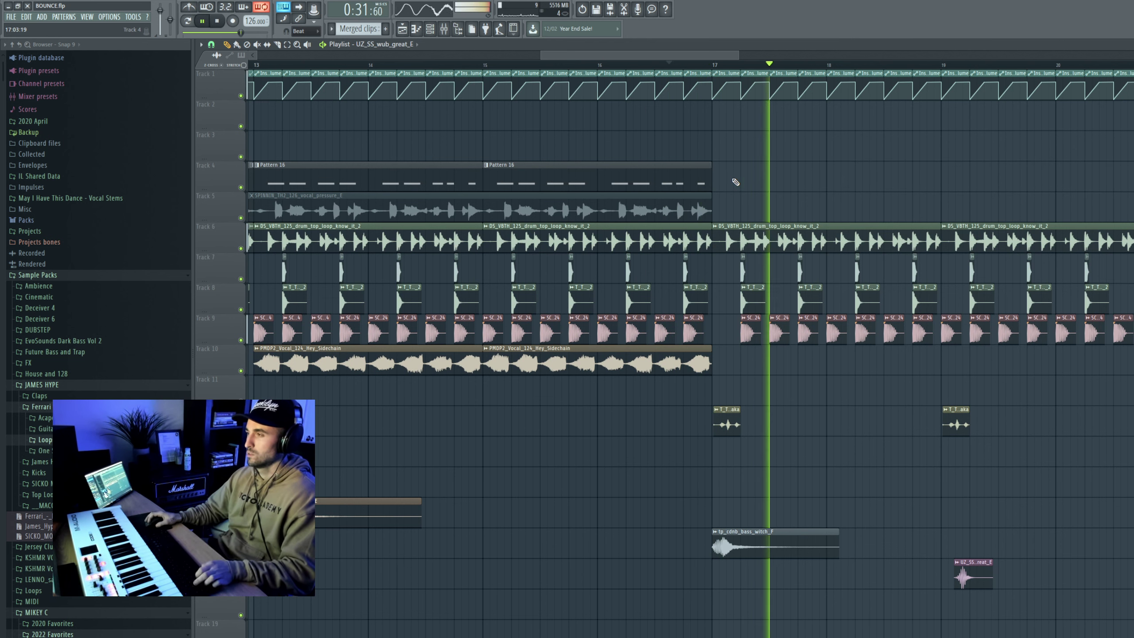
{"action": "key", "text": "ctrl+z"}
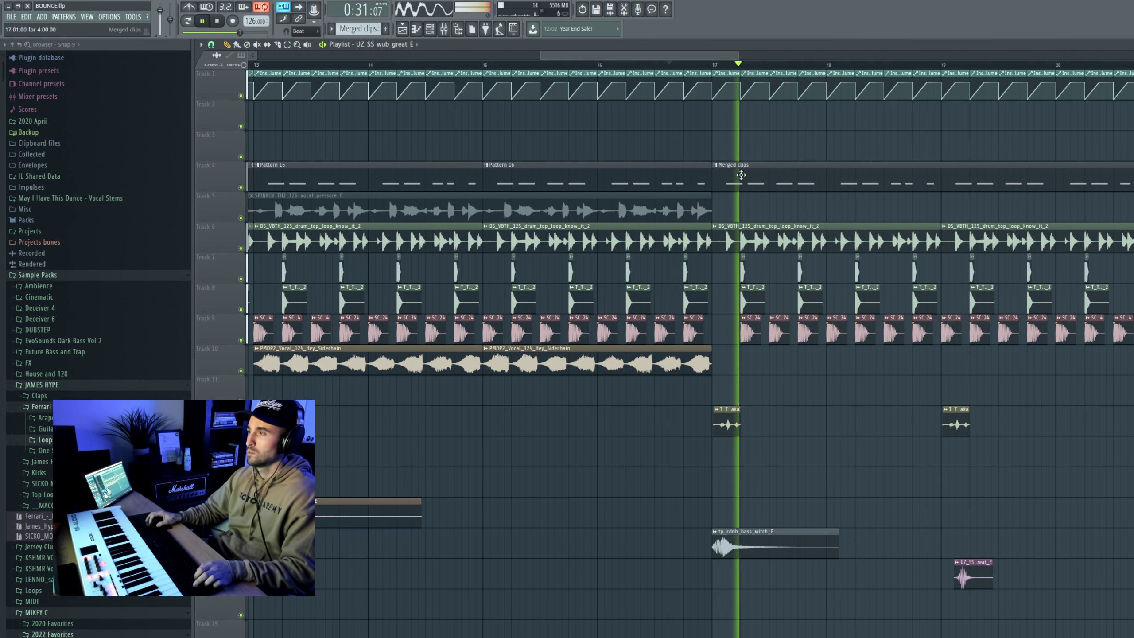
Trim the start of the Track 4 merged clip at bar 17 to about the second beat
{"action": "left_click", "coordinate": [713, 179]}
{"action": "key", "text": "space"}
{"action": "key", "text": "space"}
{"action": "left_click_drag", "start_coordinate": [713, 179], "coordinate": [747, 173]}
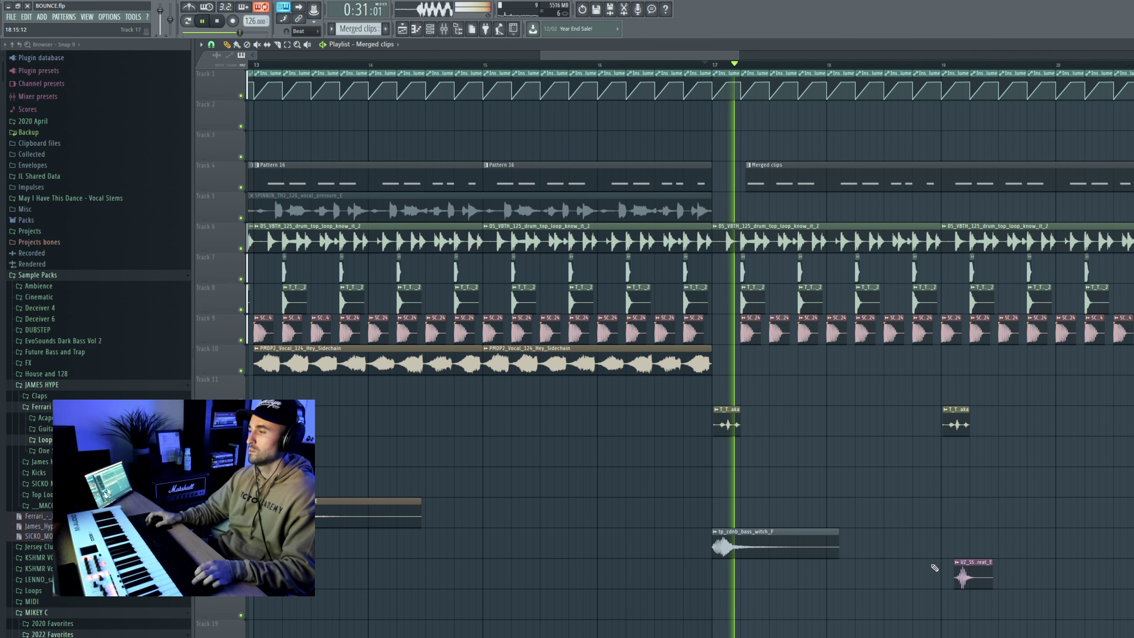
Return the UZ_SS_wub_great_E clip to bar 17 and move the tp_cdnb_bass_witch_F clip to bar 19, step 7
{"action": "key", "text": "space"}
{"action": "left_click_drag", "start_coordinate": [962, 567], "coordinate": [1000, 536]}
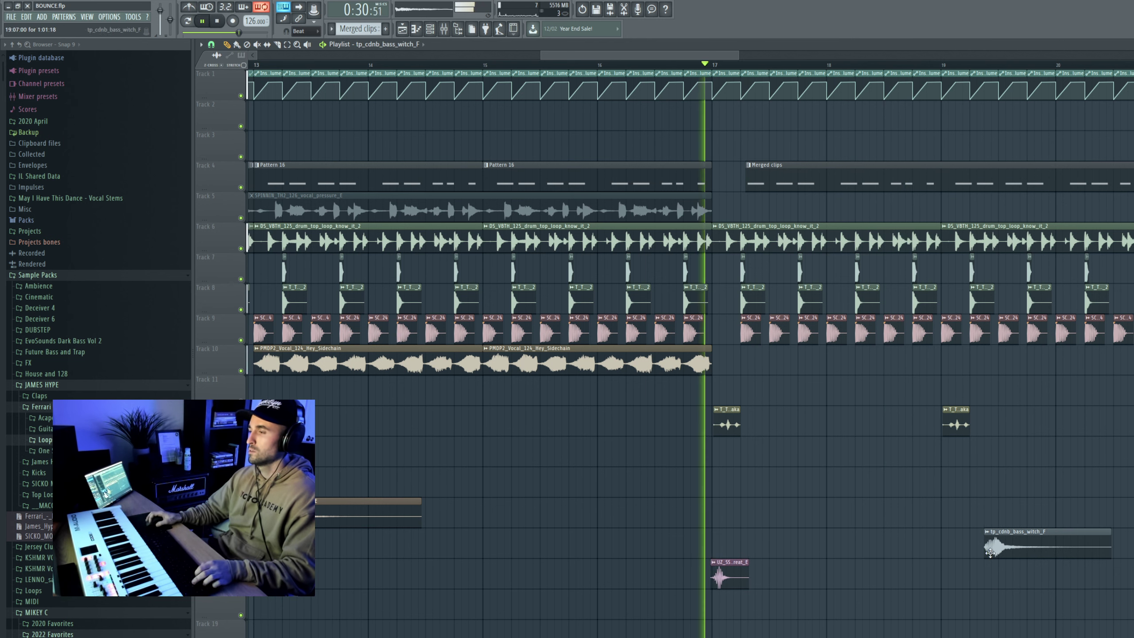
{"action": "key", "text": "space"}
Extend the start of the Track 4 merged clip back to just after the beginning of bar 17
{"action": "left_click_drag", "start_coordinate": [746, 181], "coordinate": [718, 181]}
{"action": "key", "text": "space"}
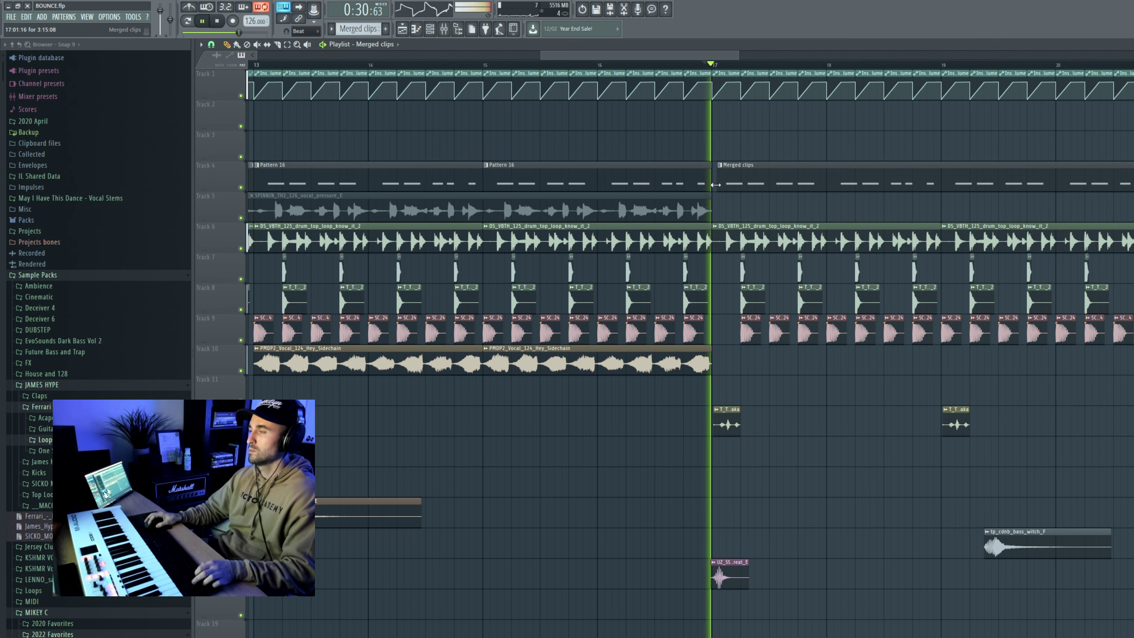
Move the tp_cdnb_bass_witch_F clip to bar 21 on Track 17
{"action": "left_click_drag", "start_coordinate": [1019, 539], "coordinate": [1091, 570]}
{"action": "scroll", "coordinate": [789, 489], "scroll_direction": "down", "scroll_amount": 3}
{"action": "scroll", "coordinate": [1034, 573], "scroll_direction": "up", "scroll_amount": 2}
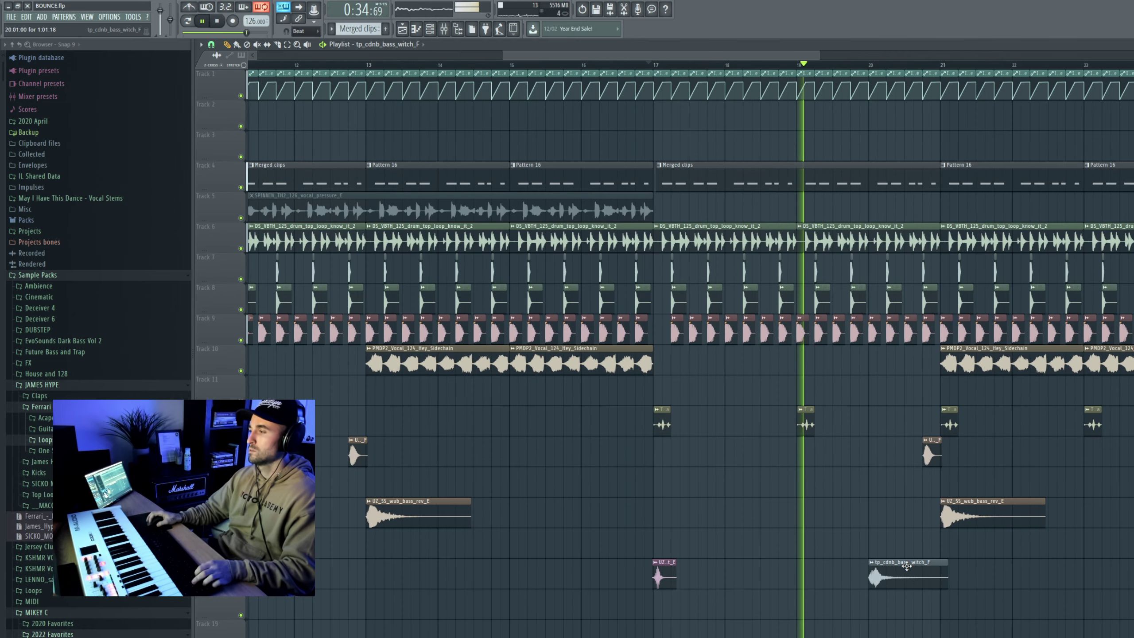
{"action": "left_click_drag", "start_coordinate": [893, 572], "coordinate": [967, 570]}
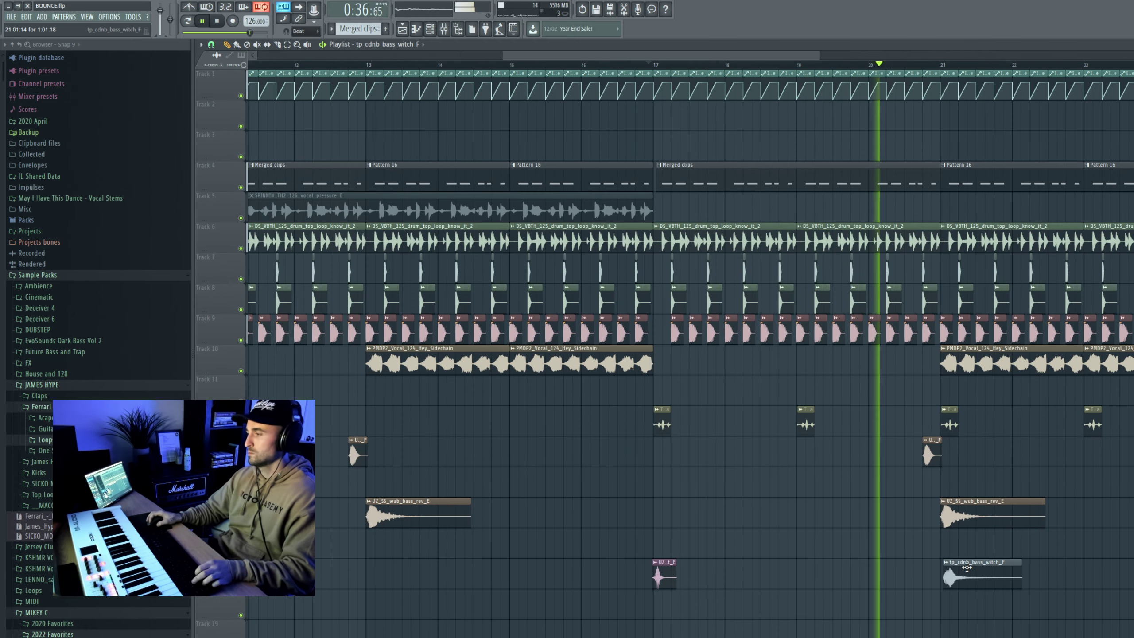
Set the tp_cdnb_bass_witch_F channel volume to 27% and delete the UZ_SS_wub_bass_rev_E clip at bar 21
{"action": "double_click", "coordinate": [964, 571]}
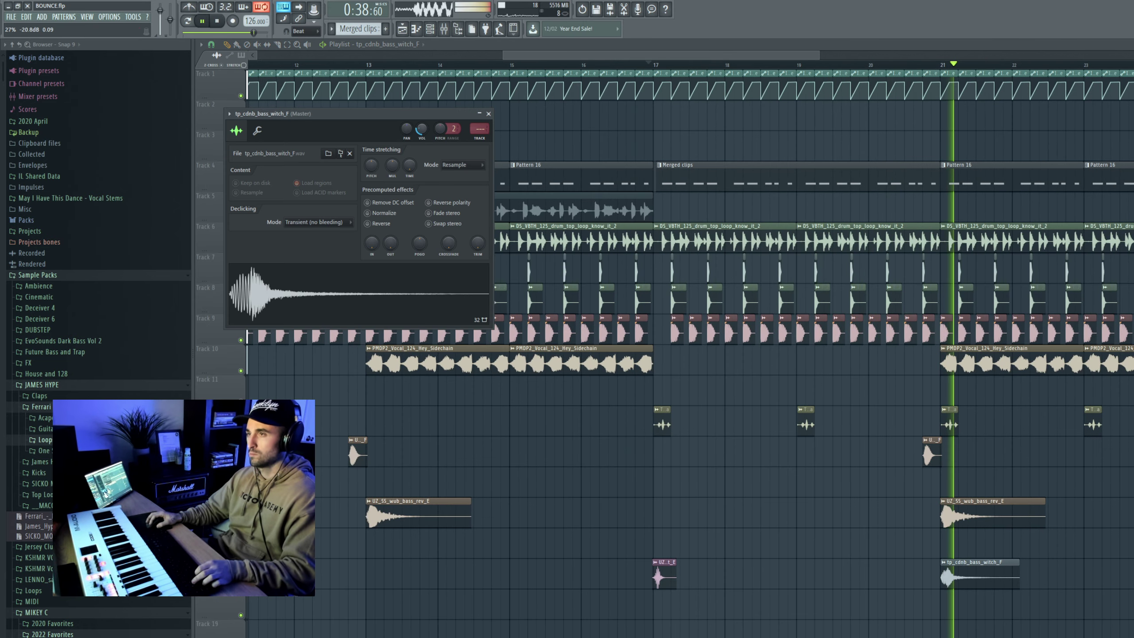
{"action": "right_click", "coordinate": [1000, 511]}
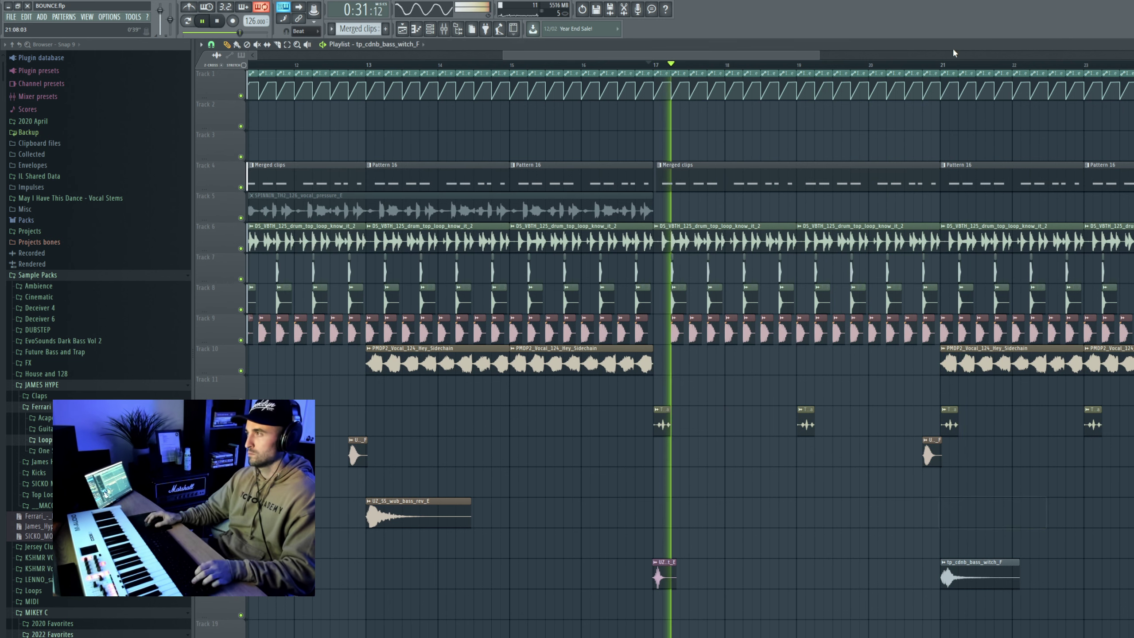
{"action": "left_click", "coordinate": [921, 66]}
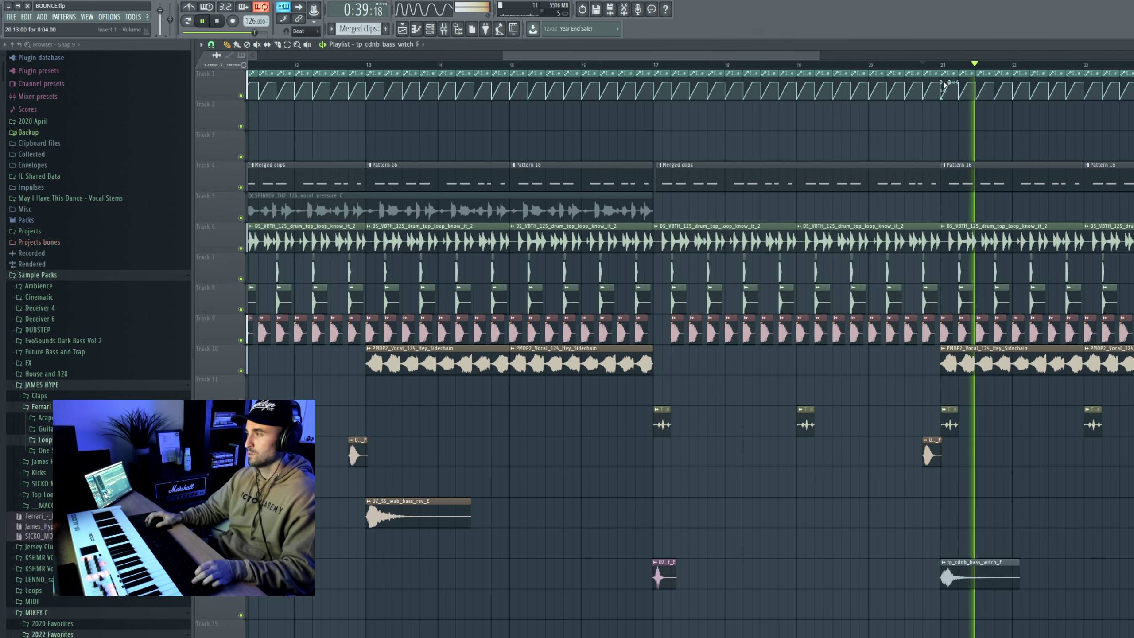
Undo the deletion of the UZ_SS_wub_bass_rev_E clip at bar 21, delete the tp_cdnb_bass_witch_F clip there and stop playback near bar 9
{"action": "key", "text": "ctrl+z"}
{"action": "right_click", "coordinate": [977, 576]}
{"action": "scroll", "coordinate": [980, 552], "scroll_direction": "down", "scroll_amount": 4}
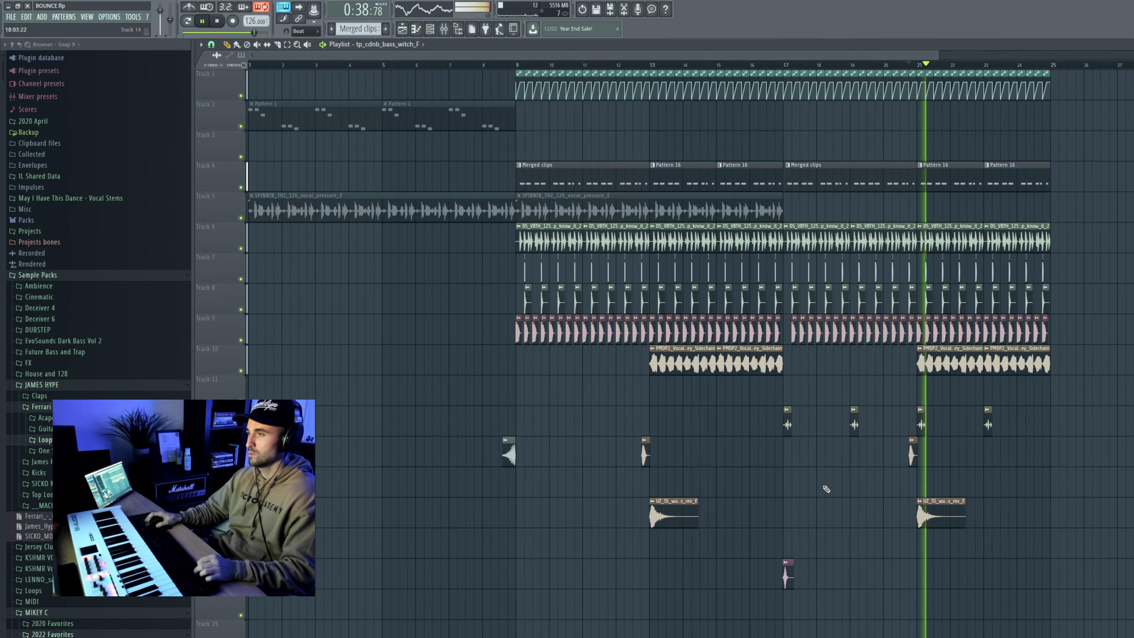
{"action": "left_click", "coordinate": [509, 65]}
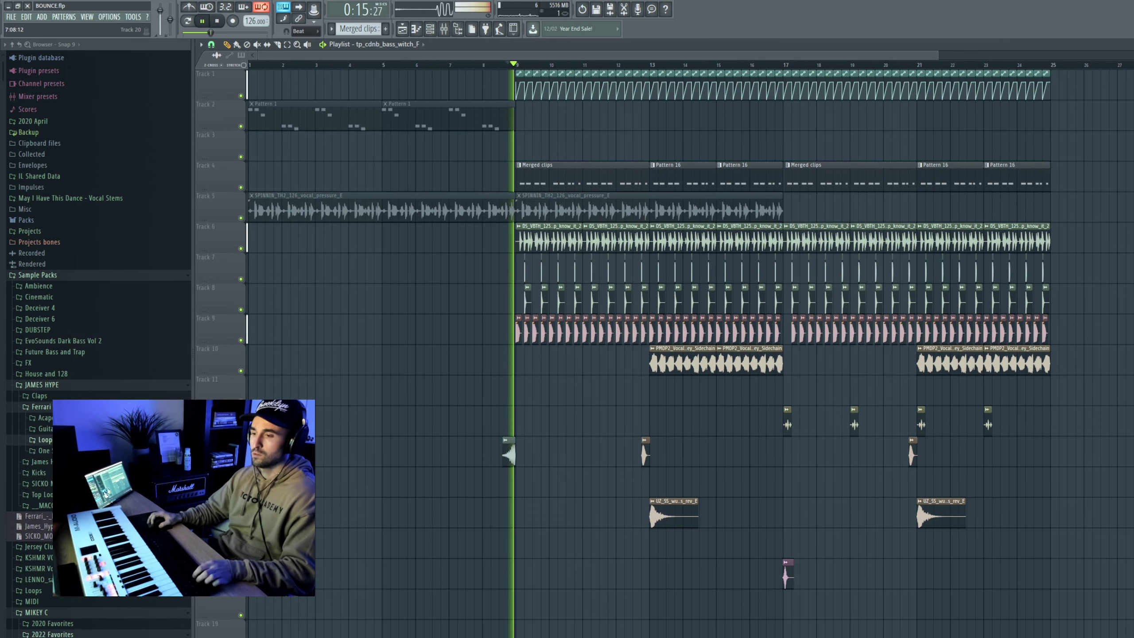
{"action": "key", "text": "space"}
Switch to Splice and audition the UZ_SS_wub_great_E, UZ_SS_wub_triple and UZ_SS_wub_bass_rev_E samples in the library
{"action": "left_click", "coordinate": [466, 636]}
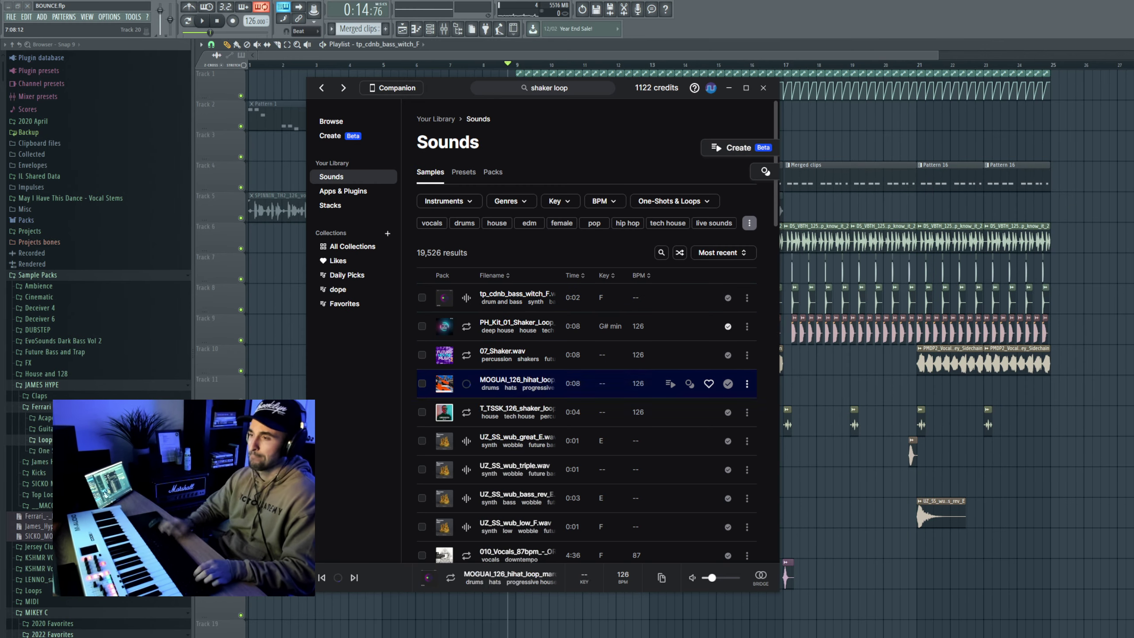
{"action": "left_click", "coordinate": [467, 441]}
{"action": "left_click", "coordinate": [467, 470]}
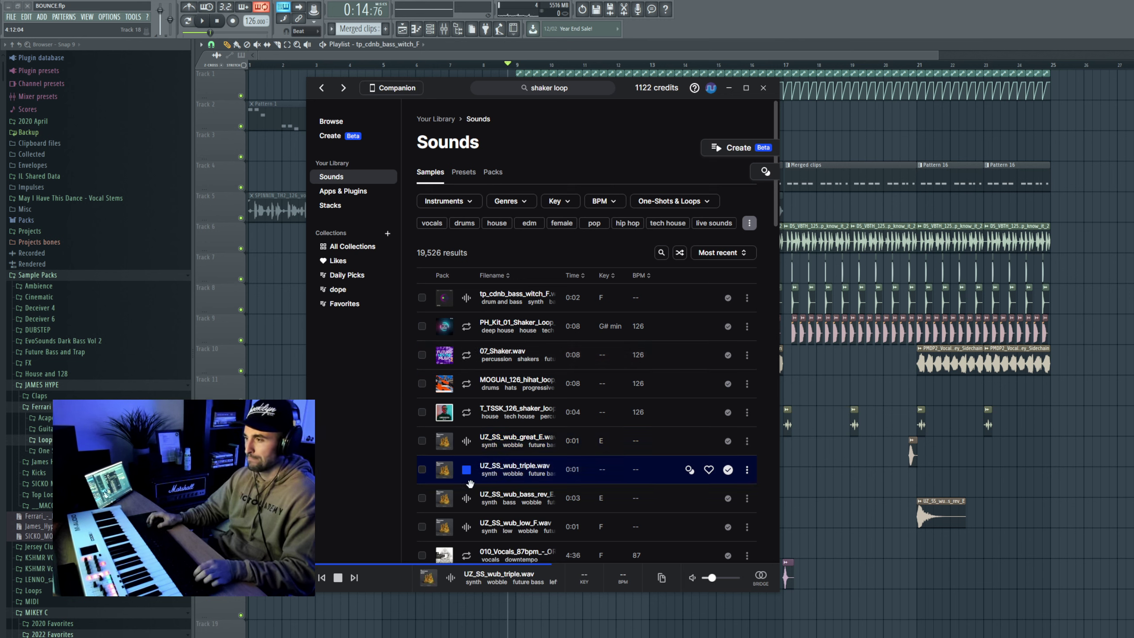
{"action": "left_click", "coordinate": [468, 498]}
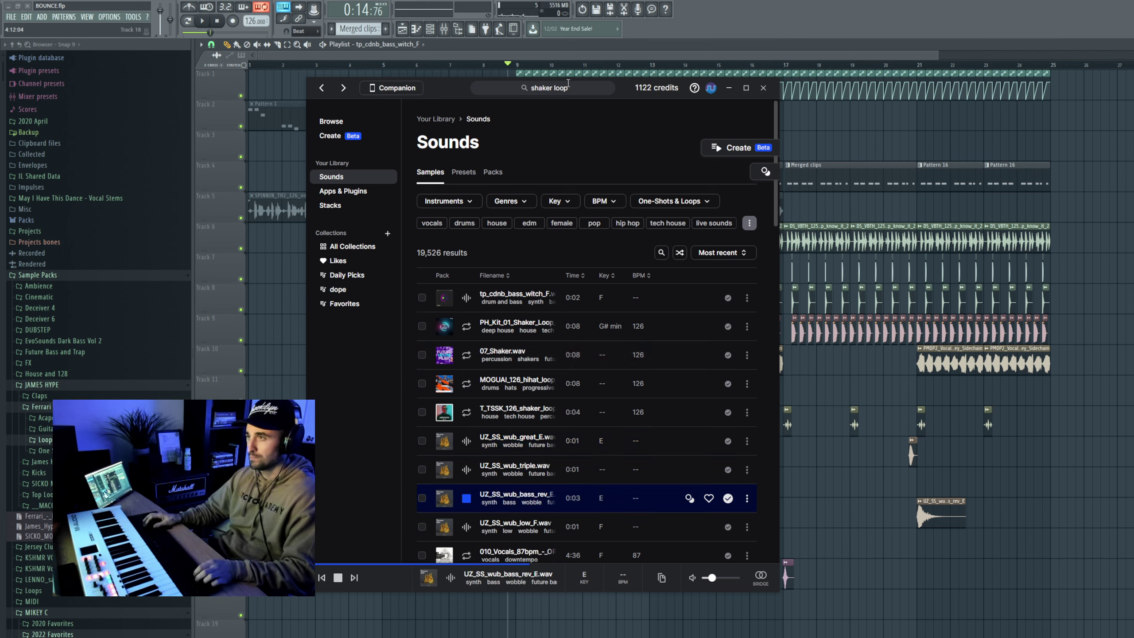
Search Splice for "spoken vocal" samples and filter the results to the key of E
{"action": "key", "text": "BackSpace"}
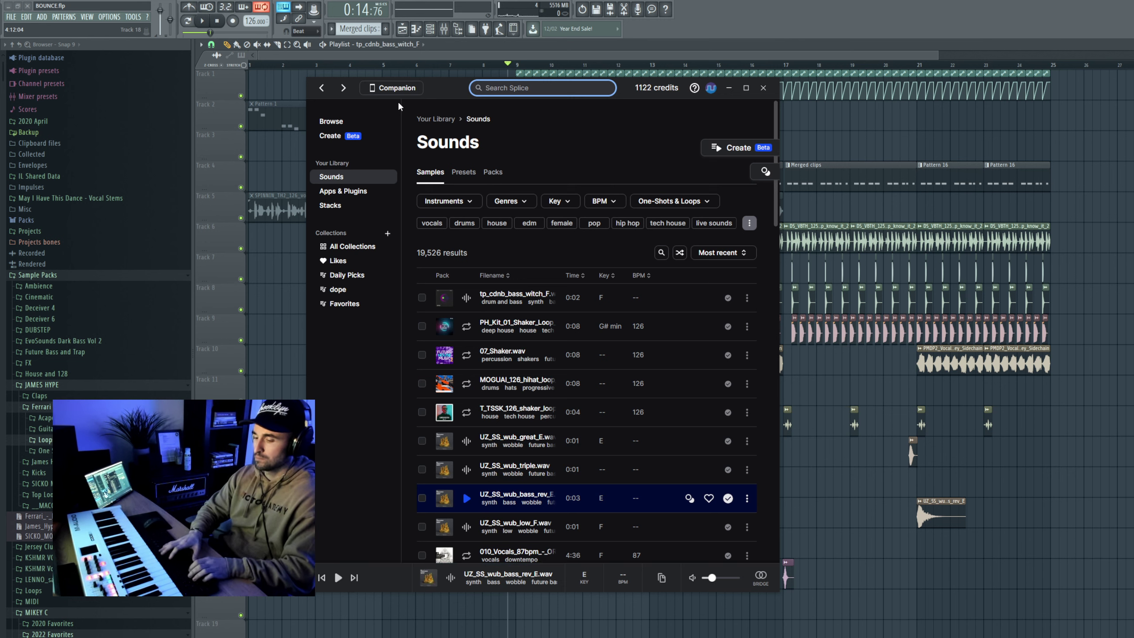
{"action": "type", "text": "spoken "}
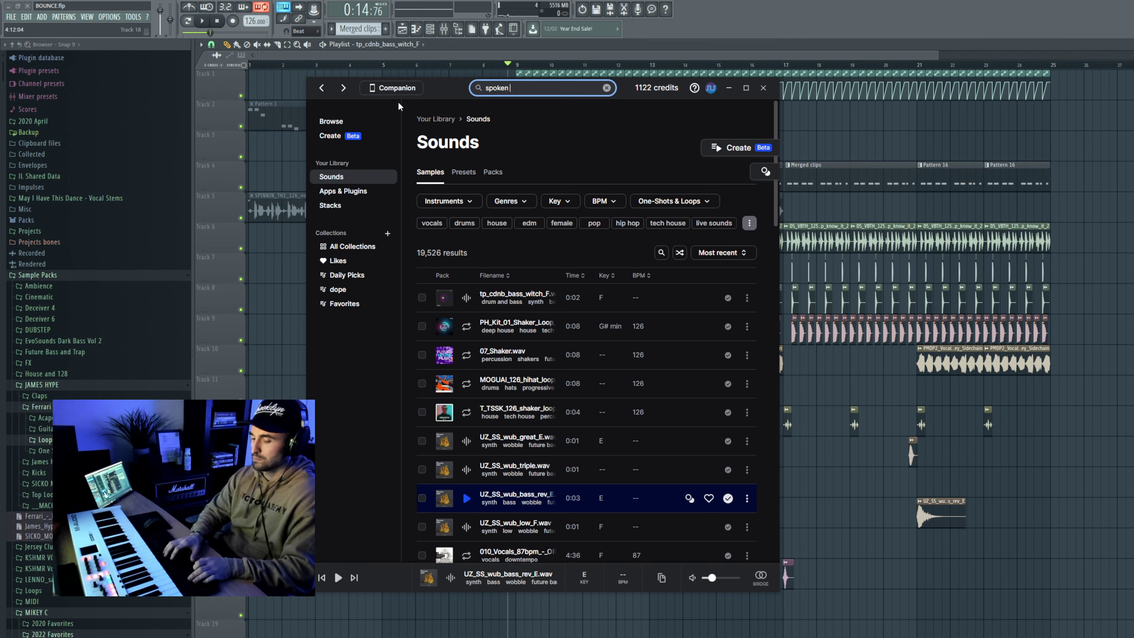
{"action": "type", "text": "vocal"}
{"action": "key", "text": "Return"}
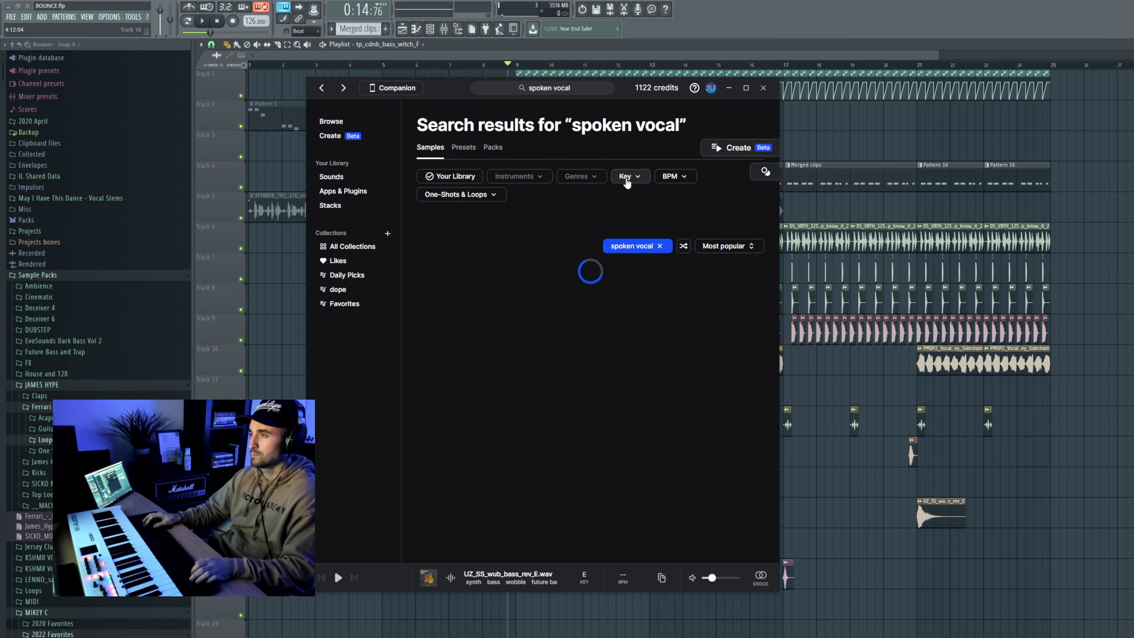
{"action": "left_click", "coordinate": [627, 181]}
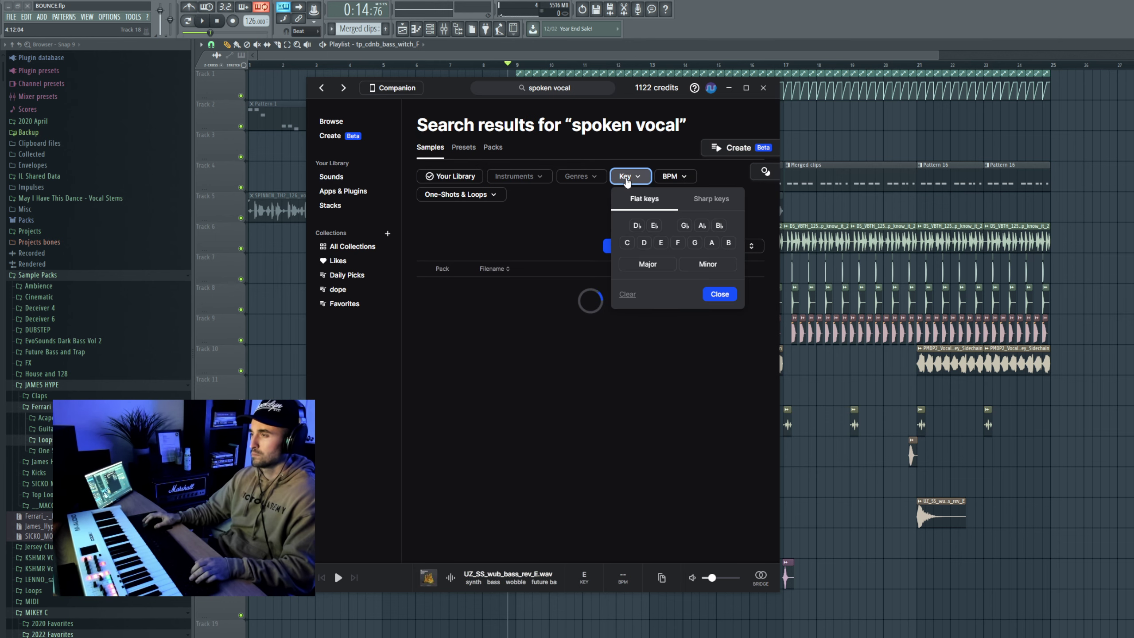
{"action": "left_click", "coordinate": [662, 246]}
{"action": "left_click", "coordinate": [720, 294]}
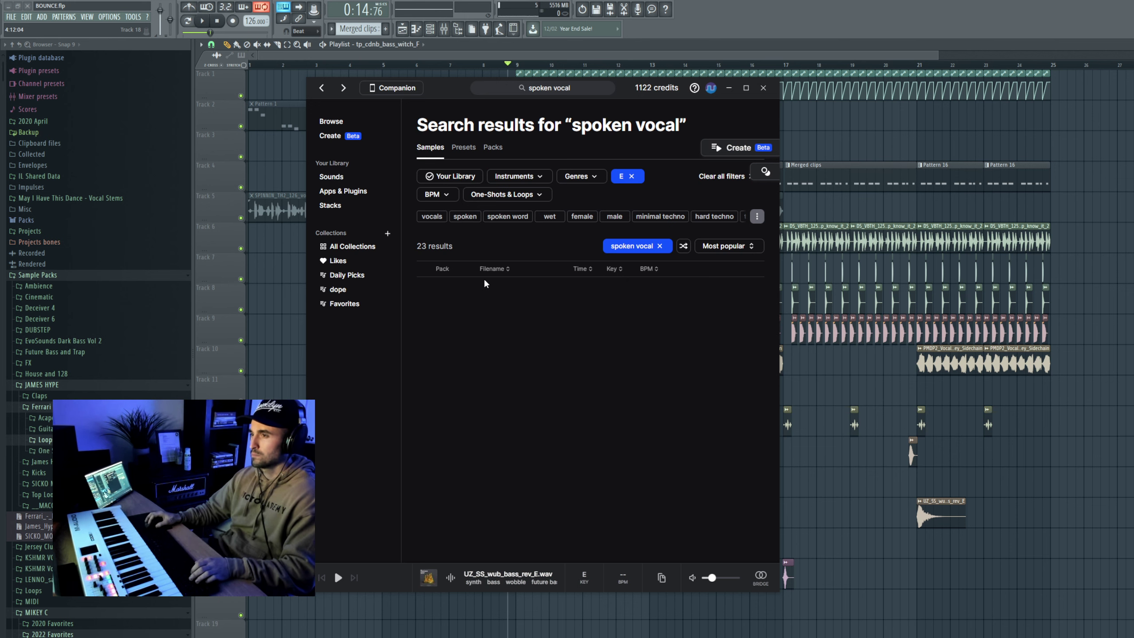
Audition the spoken vocal results in E one by one, from the AU_BTH_vocal_phrase samples down to the HEATHER_vocal_spoken loop
{"action": "left_click", "coordinate": [467, 295]}
{"action": "left_click", "coordinate": [467, 328]}
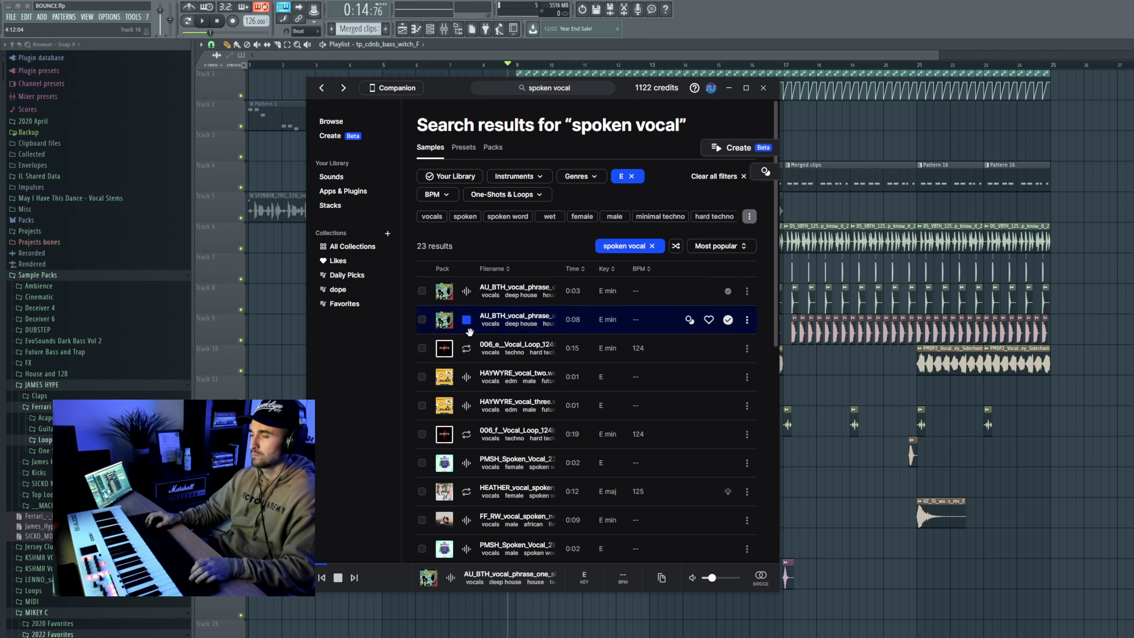
{"action": "left_click", "coordinate": [471, 353]}
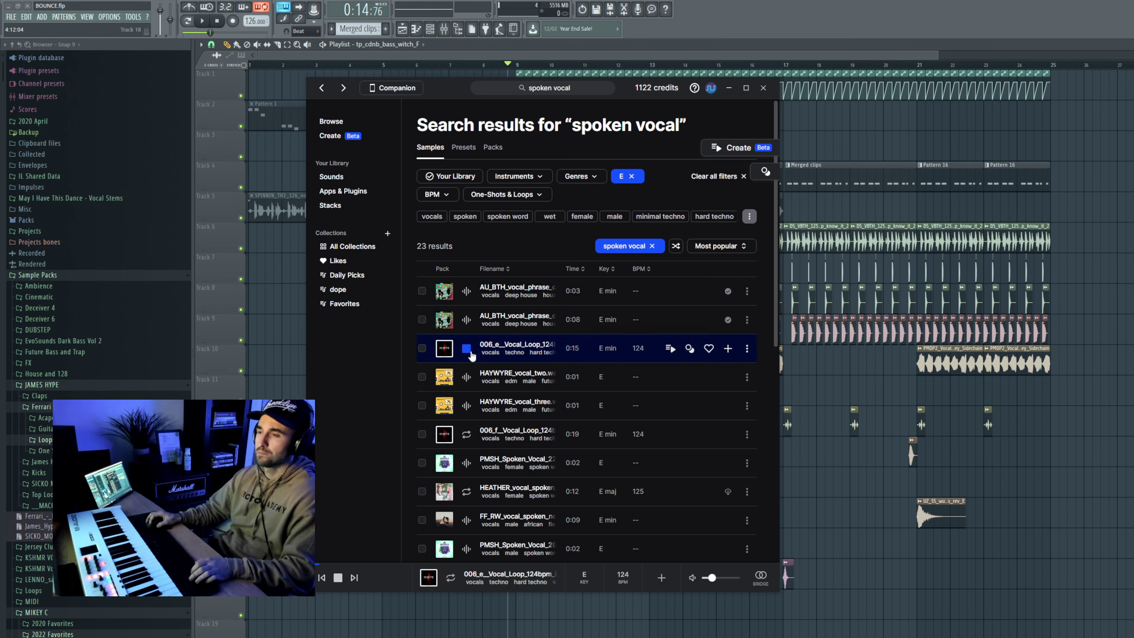
{"action": "left_click", "coordinate": [467, 377]}
{"action": "left_click", "coordinate": [466, 406]}
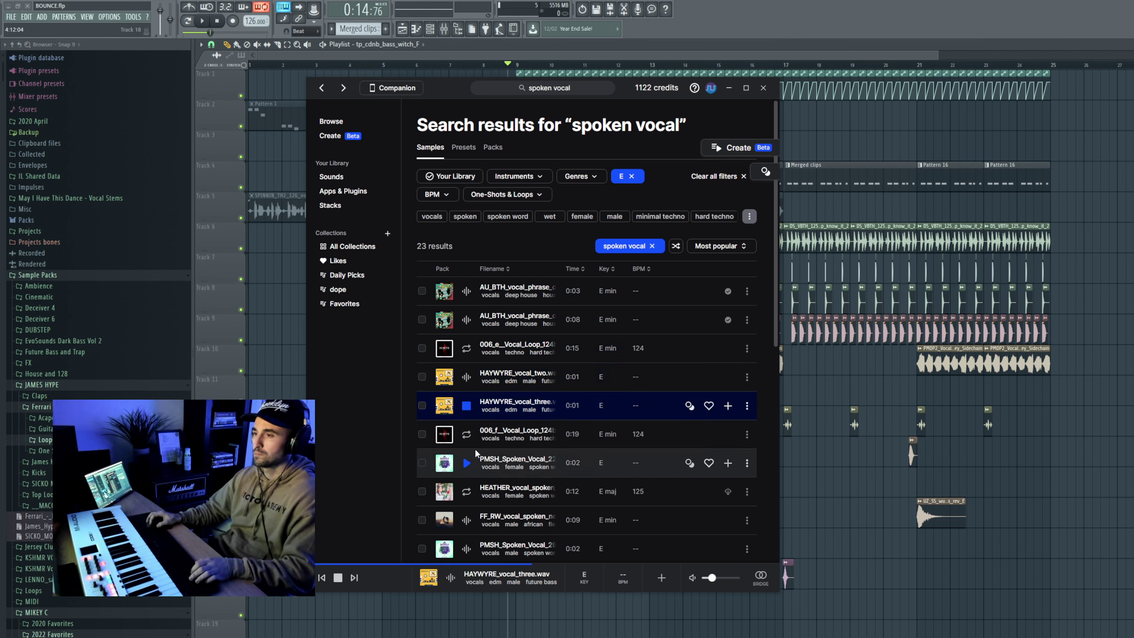
{"action": "left_click", "coordinate": [467, 433]}
{"action": "left_click", "coordinate": [466, 462]}
{"action": "left_click", "coordinate": [467, 491]}
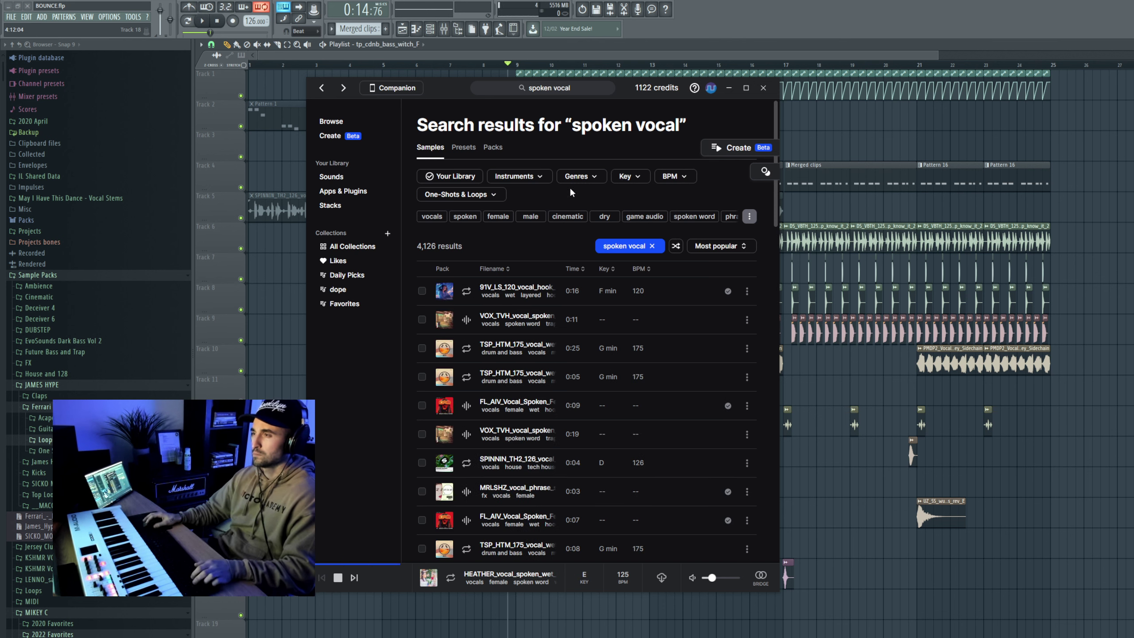
Clear the key filter and audition the first four spoken vocal results
{"action": "left_click", "coordinate": [466, 290]}
{"action": "left_click", "coordinate": [466, 320]}
{"action": "left_click", "coordinate": [466, 348]}
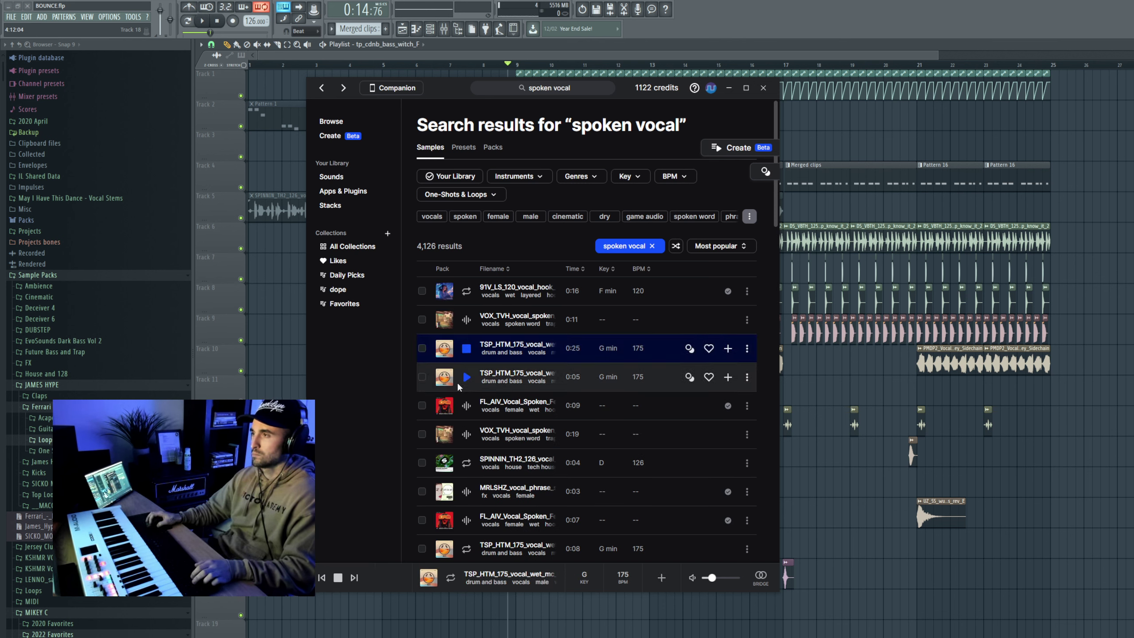
{"action": "left_click", "coordinate": [466, 376]}
Filter the spoken vocal results to exactly 126 BPM and audition the SPINNIN_TH2, TWO_FANG and 010_e Vocal_Loop samples
{"action": "left_click", "coordinate": [683, 178]}
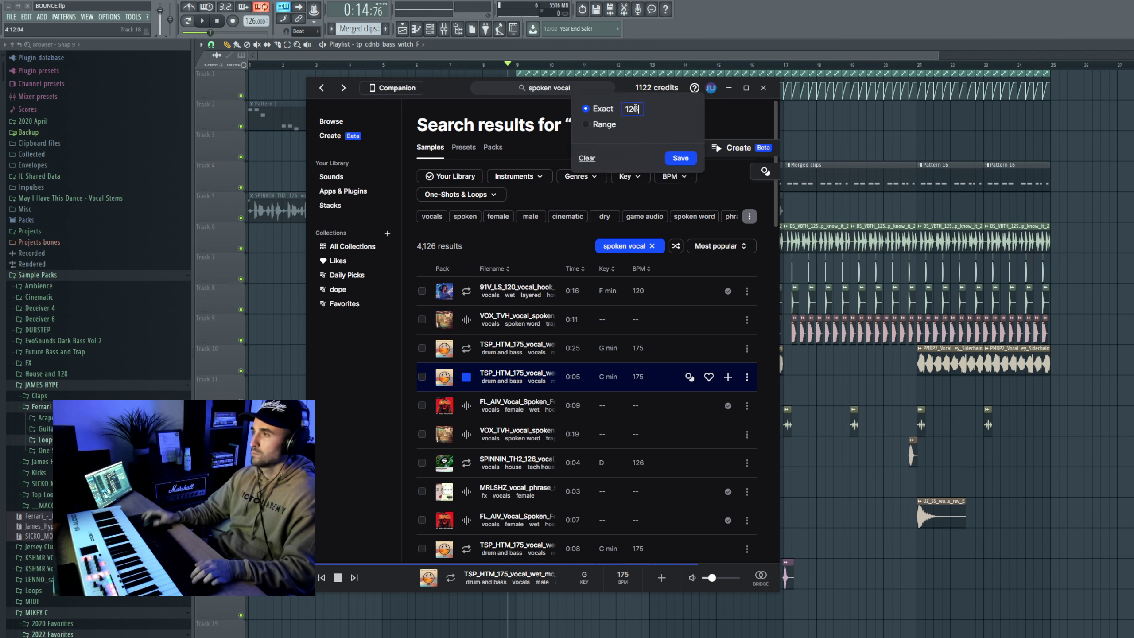
{"action": "left_click", "coordinate": [680, 159]}
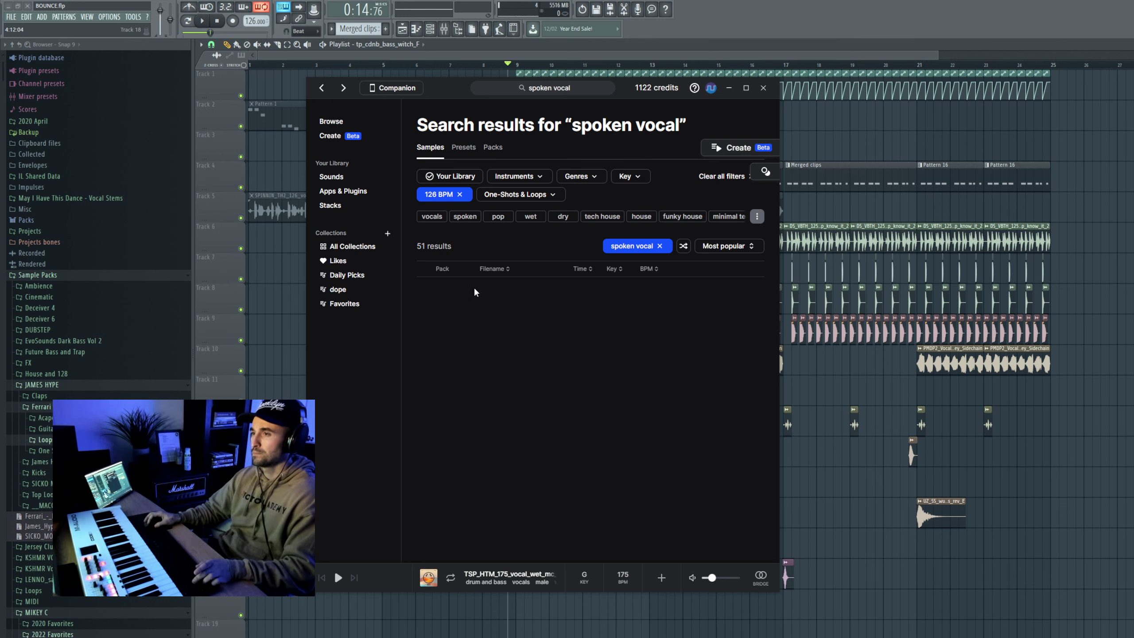
{"action": "left_click", "coordinate": [473, 290]}
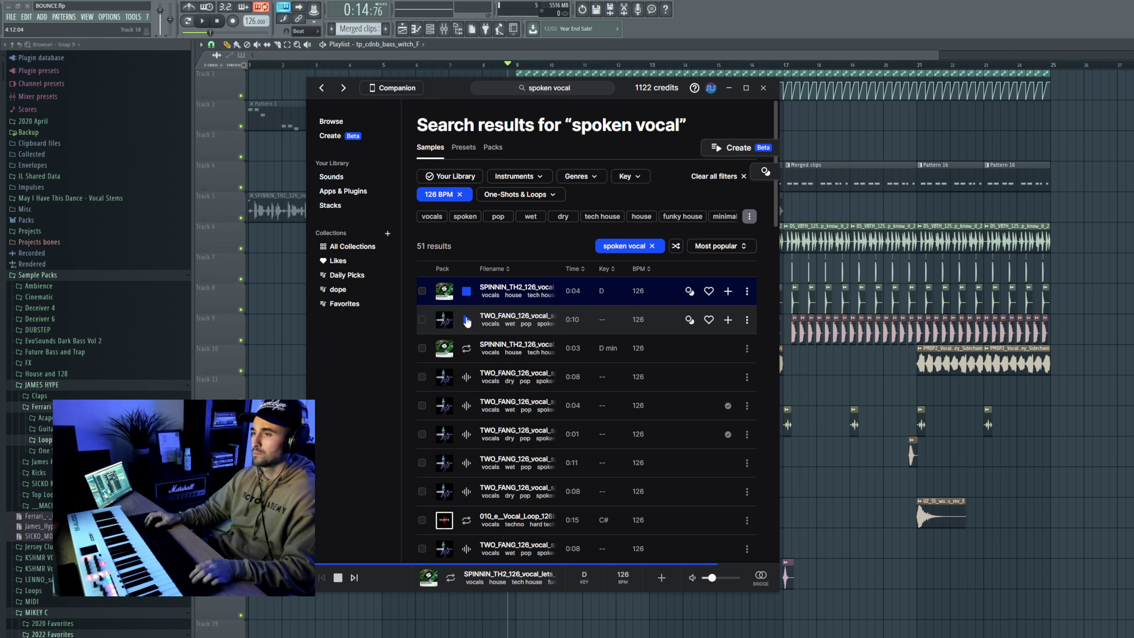
{"action": "left_click", "coordinate": [467, 320]}
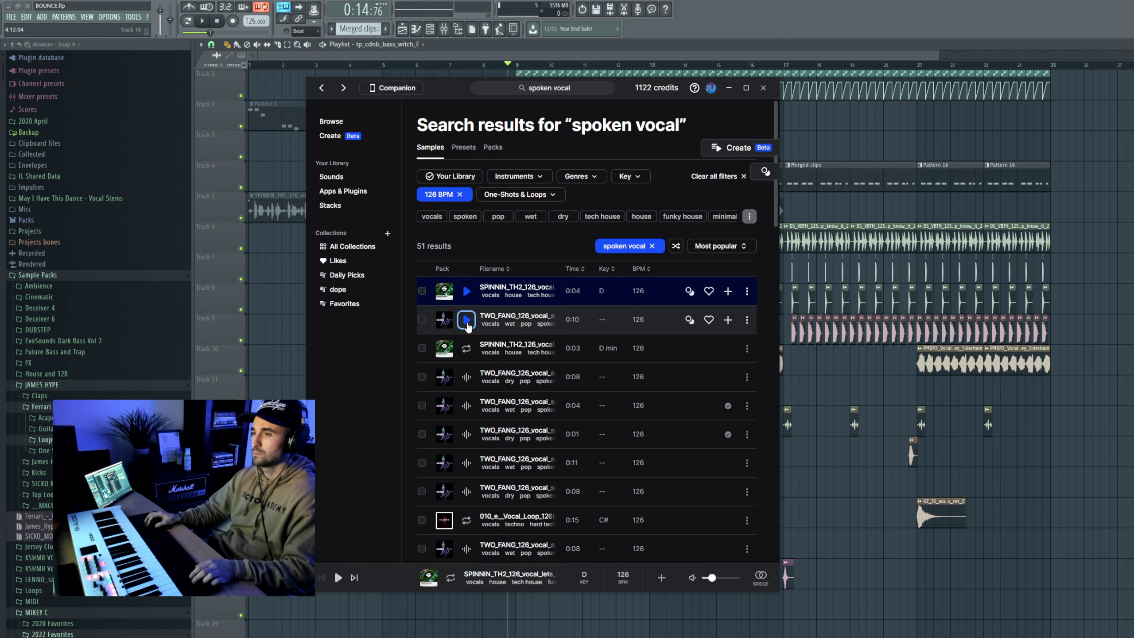
{"action": "left_click", "coordinate": [466, 350]}
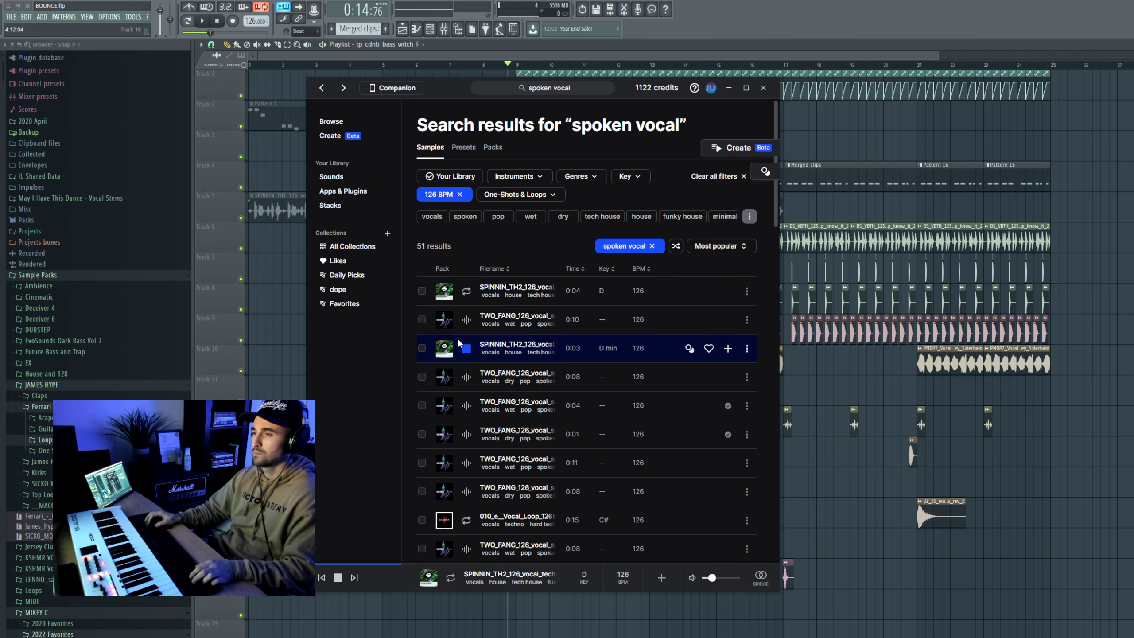
{"action": "left_click", "coordinate": [467, 519]}
Audition the 010_f, 018_e and 017_c Vocal_Loop samples and a SPINNIN_TH2 vocal further down the 126 BPM results
{"action": "scroll", "coordinate": [469, 474], "scroll_direction": "down", "scroll_amount": 5}
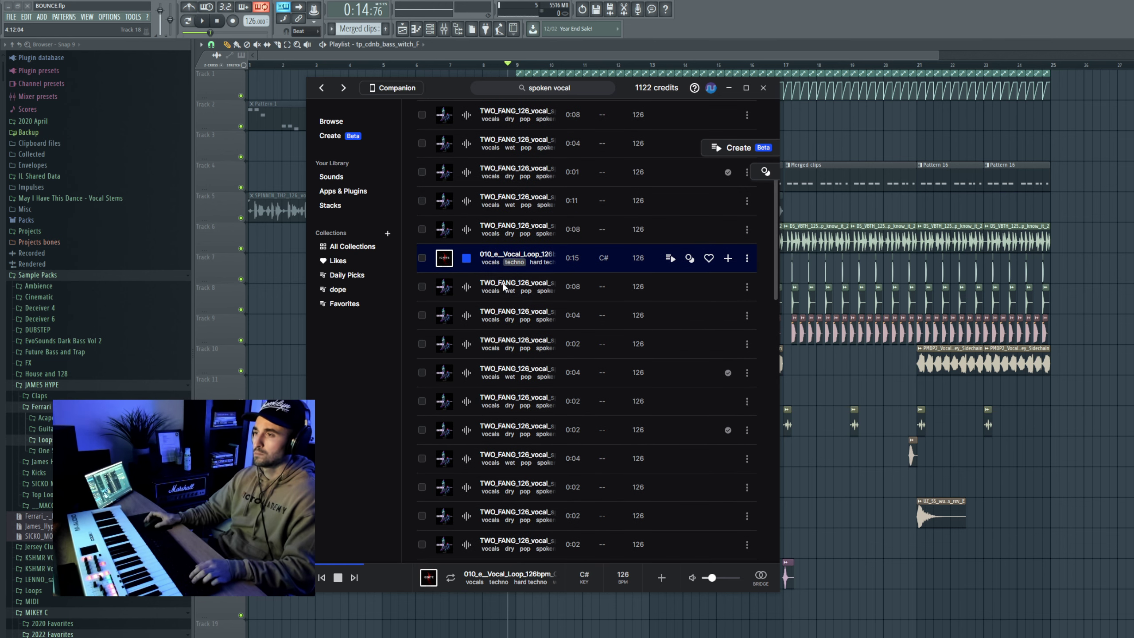
{"action": "scroll", "coordinate": [468, 447], "scroll_direction": "down", "scroll_amount": 4}
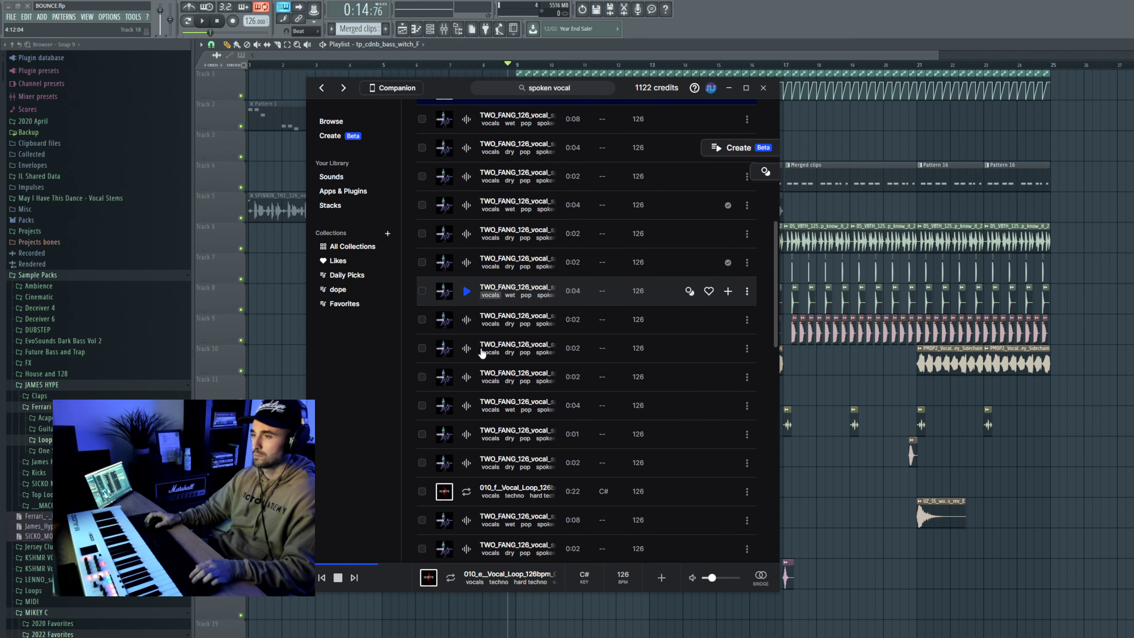
{"action": "left_click", "coordinate": [467, 491]}
{"action": "scroll", "coordinate": [467, 447], "scroll_direction": "down", "scroll_amount": 10}
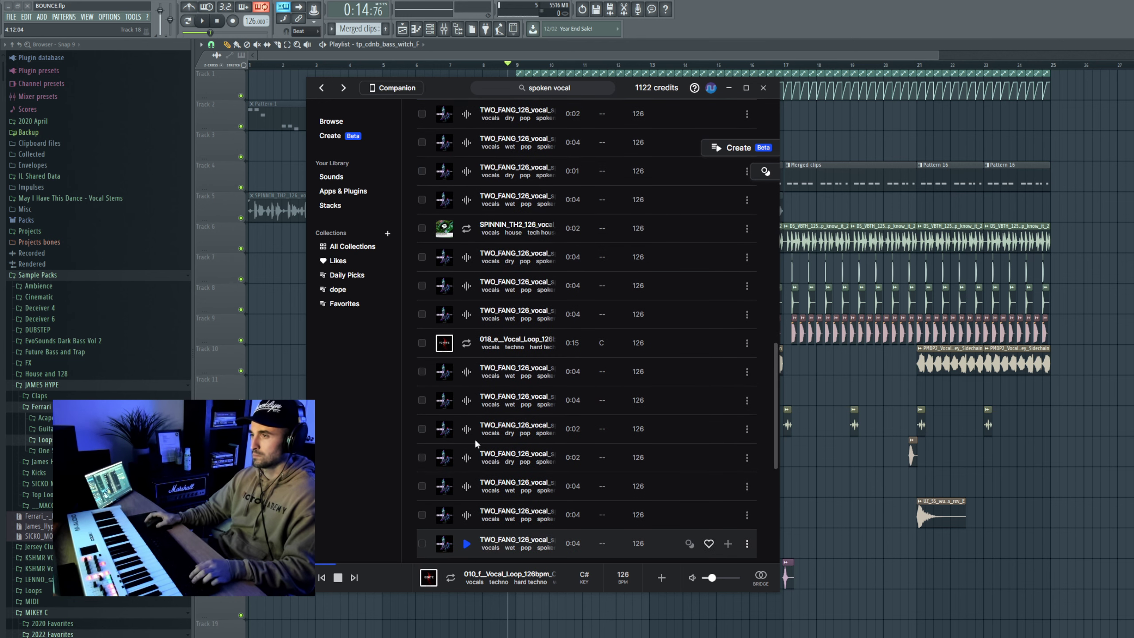
{"action": "left_click", "coordinate": [466, 348]}
{"action": "scroll", "coordinate": [466, 447], "scroll_direction": "down", "scroll_amount": 5}
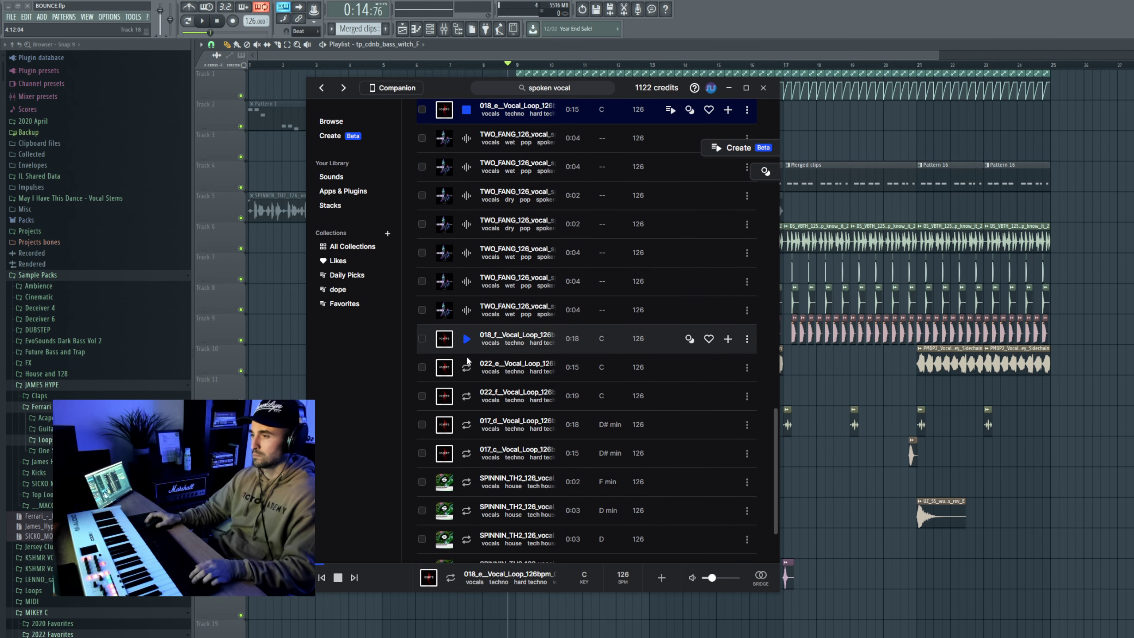
{"action": "left_click", "coordinate": [466, 456]}
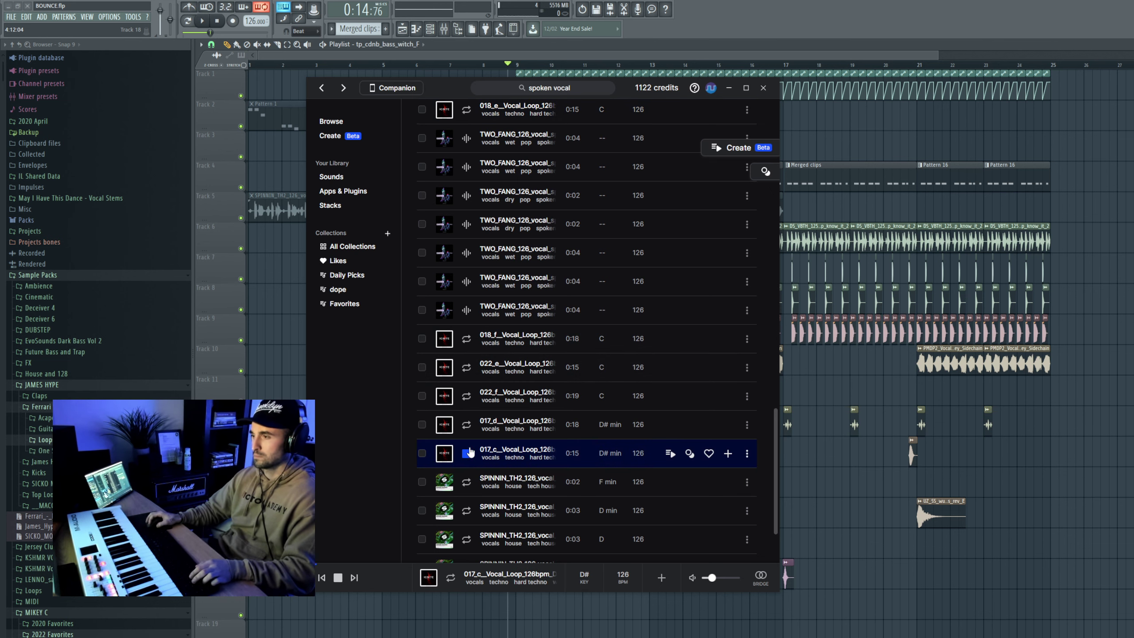
{"action": "left_click", "coordinate": [466, 482]}
Return to the first 126 BPM results and replay the ten-second TWO_FANG vocal and the SPINNIN_TH2 lets_get_low vocal
{"action": "scroll", "coordinate": [469, 482], "scroll_direction": "down", "scroll_amount": 2}
{"action": "scroll", "coordinate": [473, 478], "scroll_direction": "up", "scroll_amount": 10}
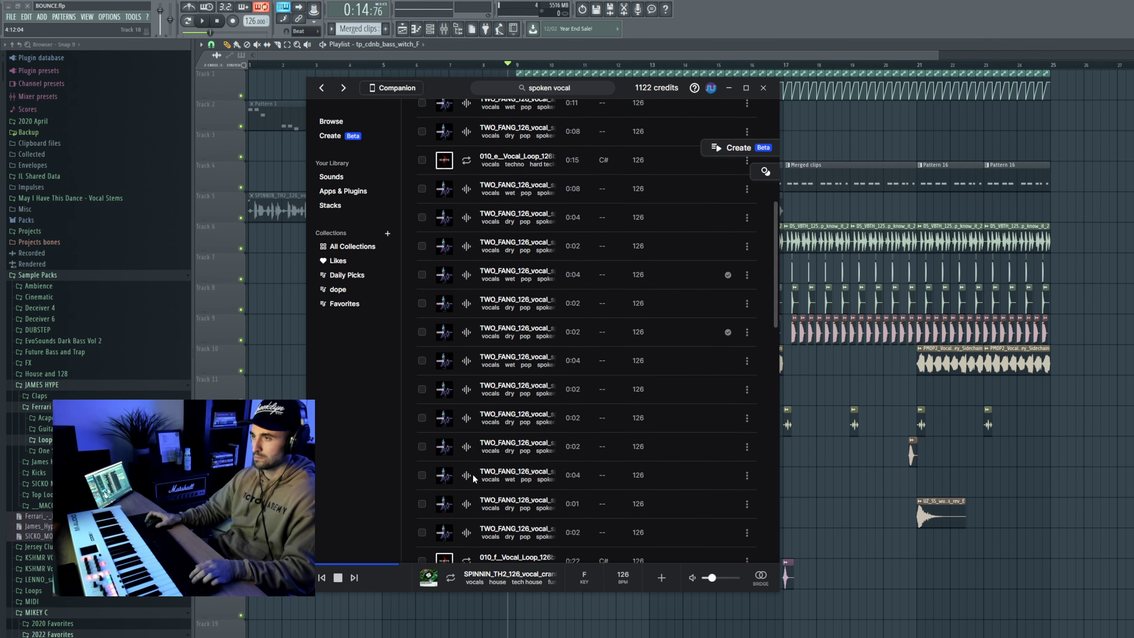
{"action": "scroll", "coordinate": [473, 478], "scroll_direction": "up", "scroll_amount": 8}
{"action": "left_click", "coordinate": [467, 319]}
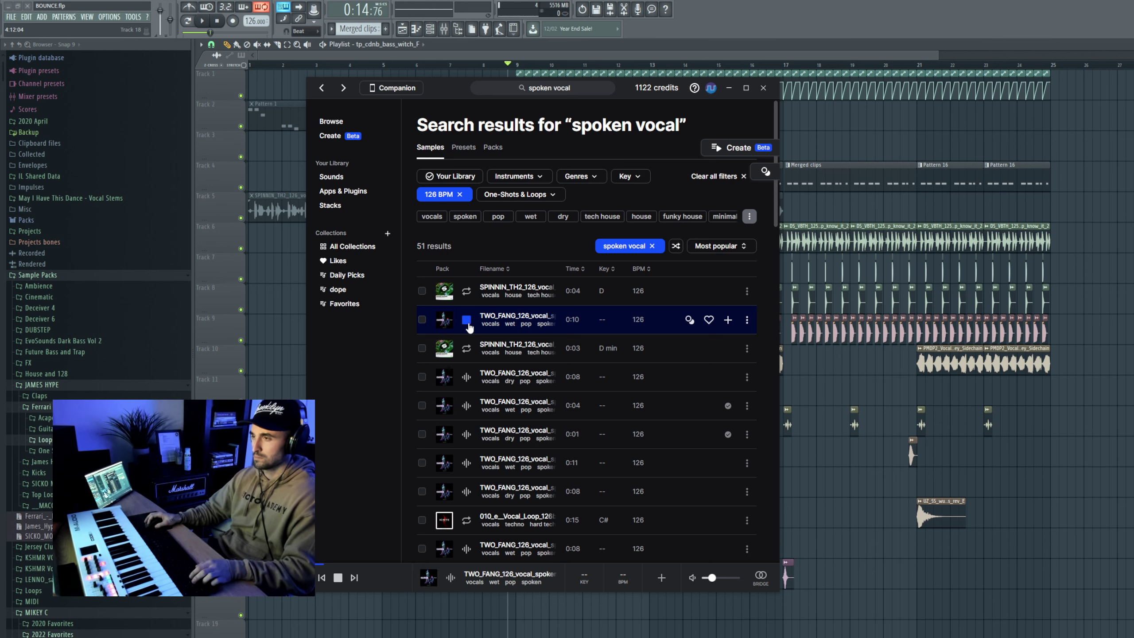
{"action": "left_click", "coordinate": [465, 291]}
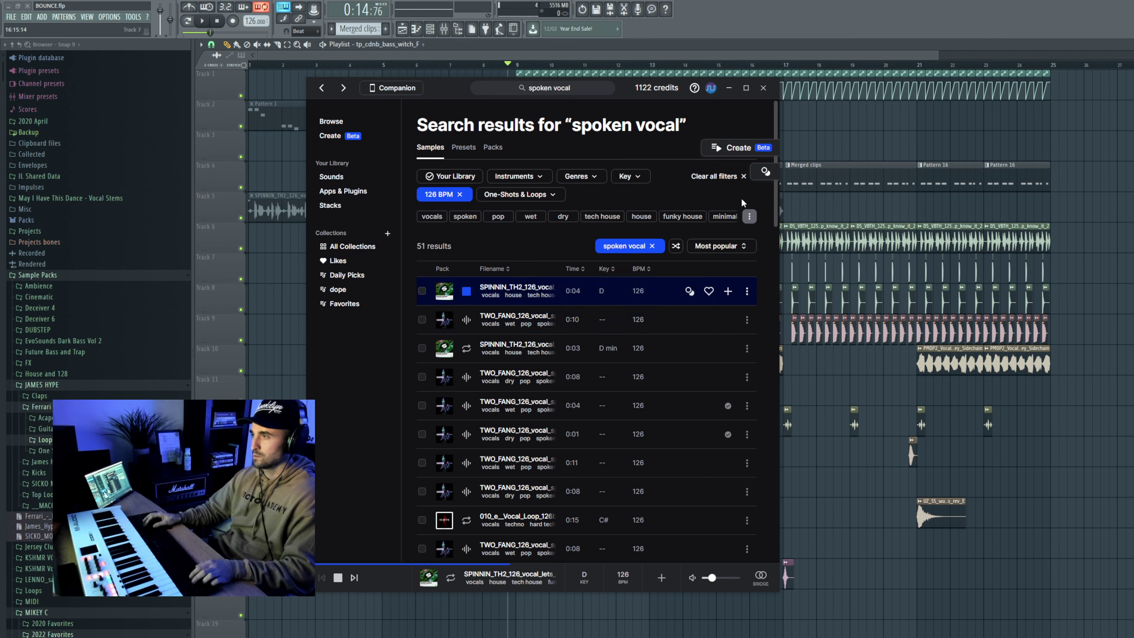
Add SPINNIN_TH2_126_vocal_lets_get_low_D.wav to the library, auditioning its first two similar sounds and replaying it over the track
{"action": "left_click", "coordinate": [690, 291]}
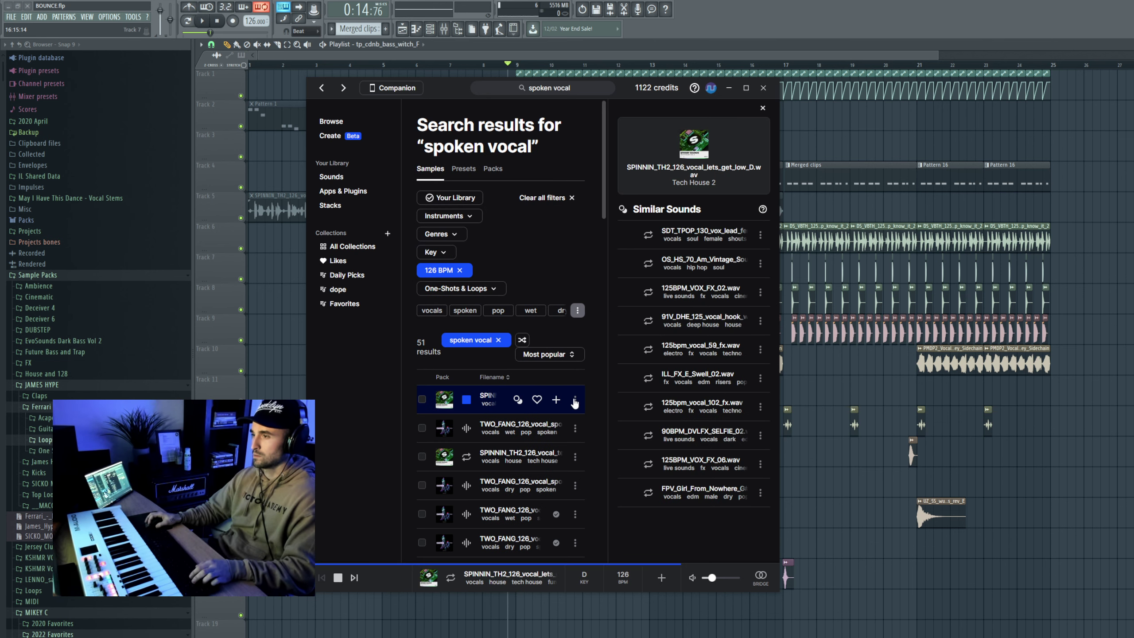
{"action": "left_click", "coordinate": [647, 236]}
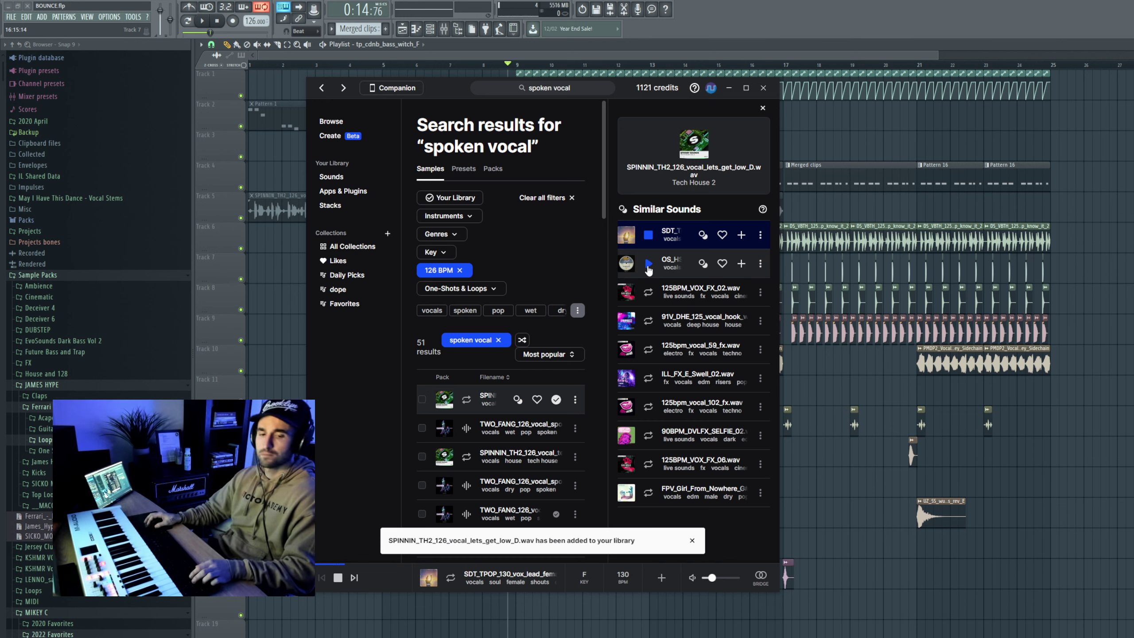
{"action": "left_click", "coordinate": [648, 264]}
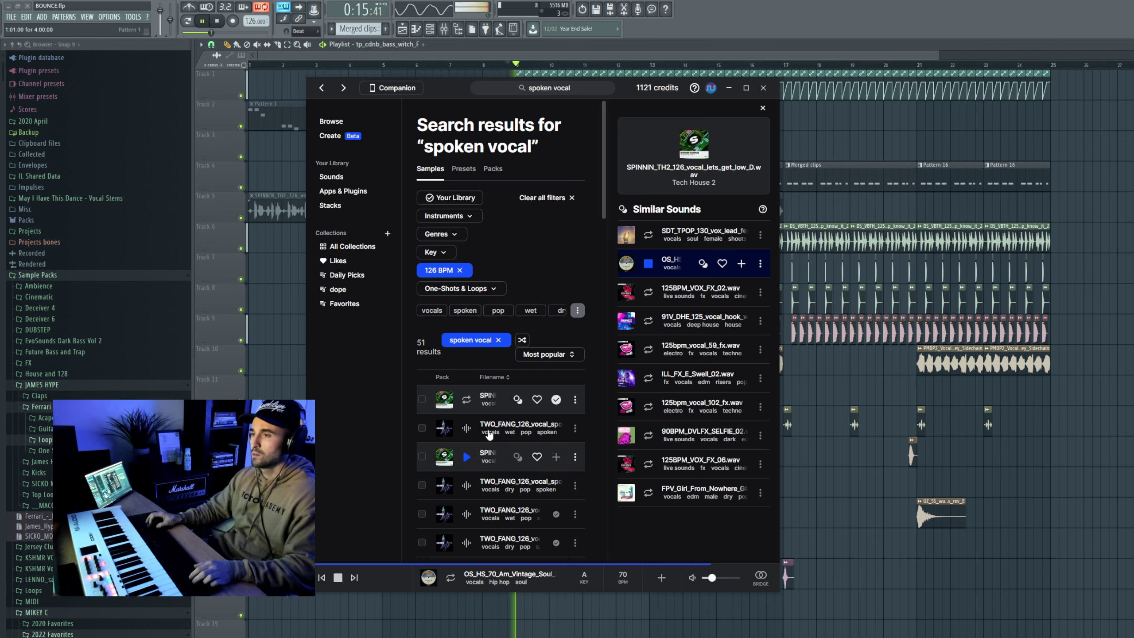
{"action": "left_click", "coordinate": [471, 397]}
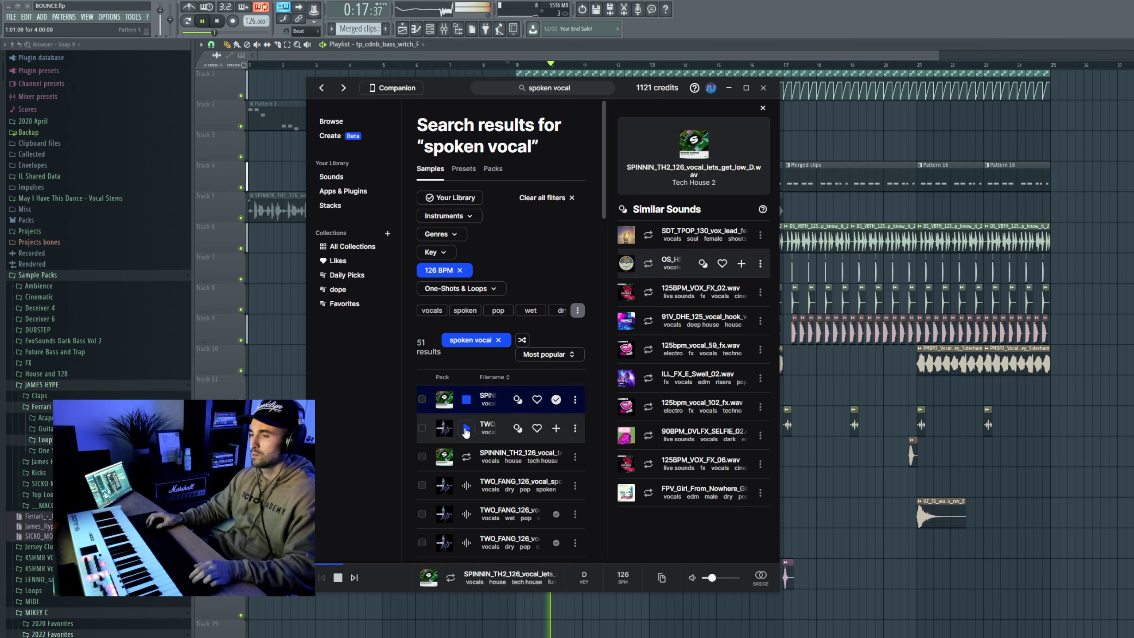
Add TWO_FANG_126_vocal_spoken_wet_countdown.wav to the library and compare it by ear with the dry countdown version
{"action": "left_click", "coordinate": [466, 429]}
{"action": "scroll", "coordinate": [469, 358], "scroll_direction": "down", "scroll_amount": 3}
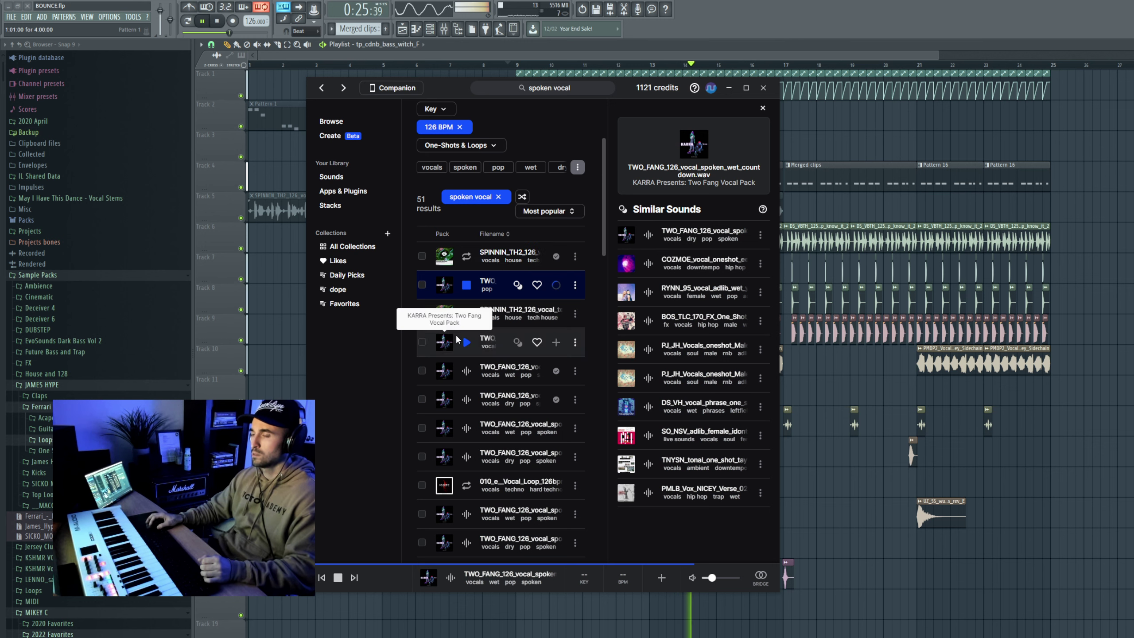
{"action": "left_click", "coordinate": [478, 342]}
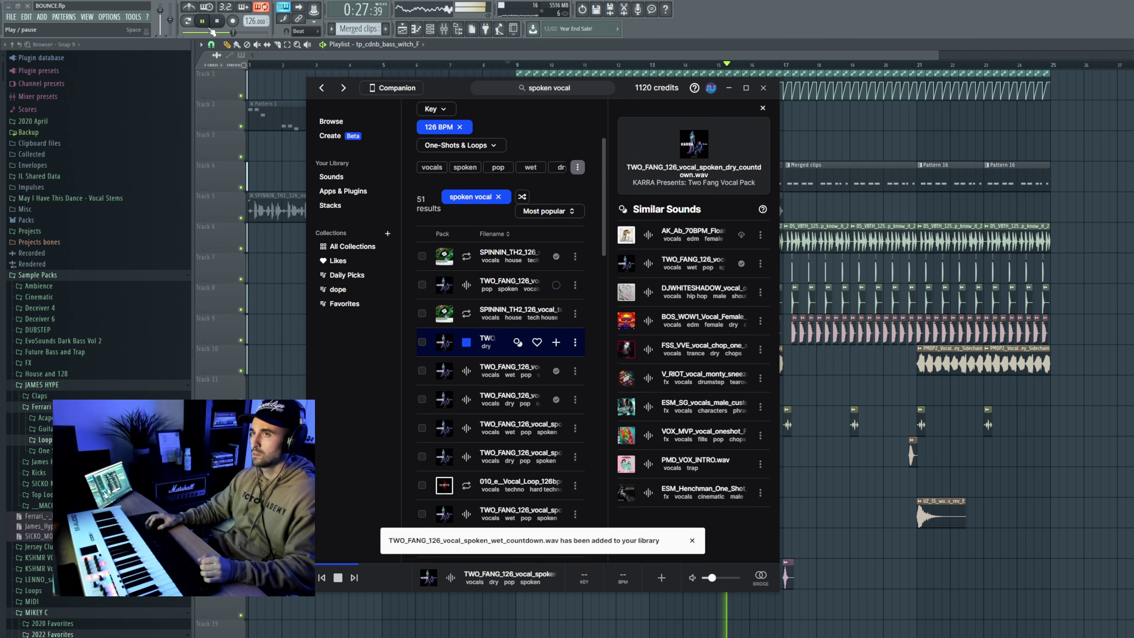
{"action": "left_click", "coordinate": [464, 285]}
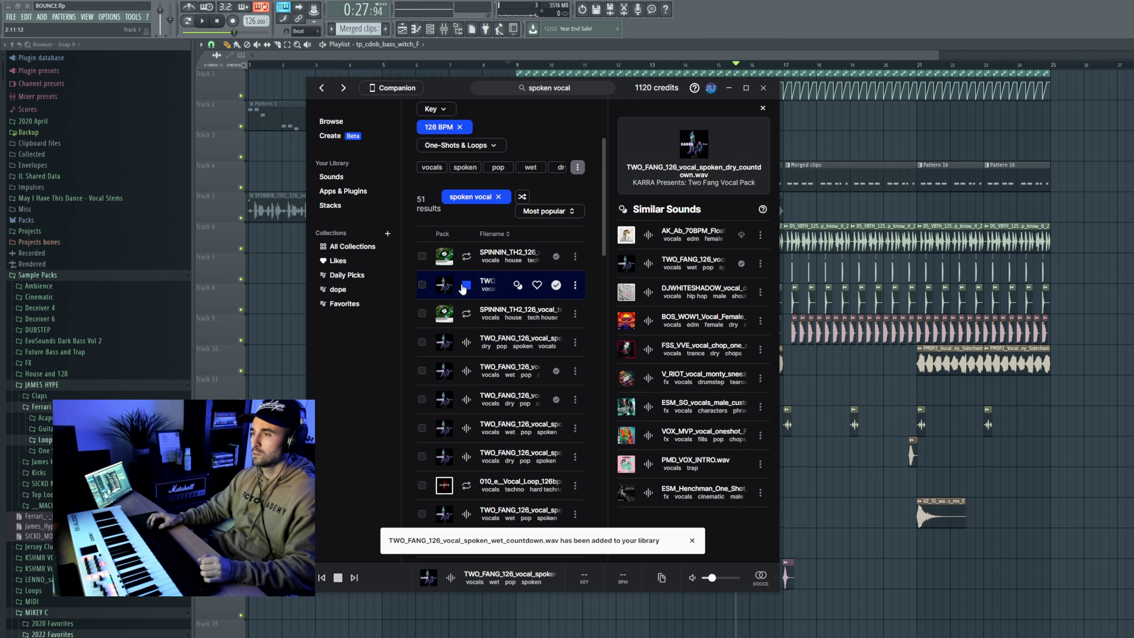
Place the TWO_FANG_126_vocal_spoken_wet_countdown clip on Track 11 at bar 5 and play it from there
{"action": "left_click_drag", "start_coordinate": [845, 617], "coordinate": [831, 593]}
{"action": "right_click", "coordinate": [840, 602]}
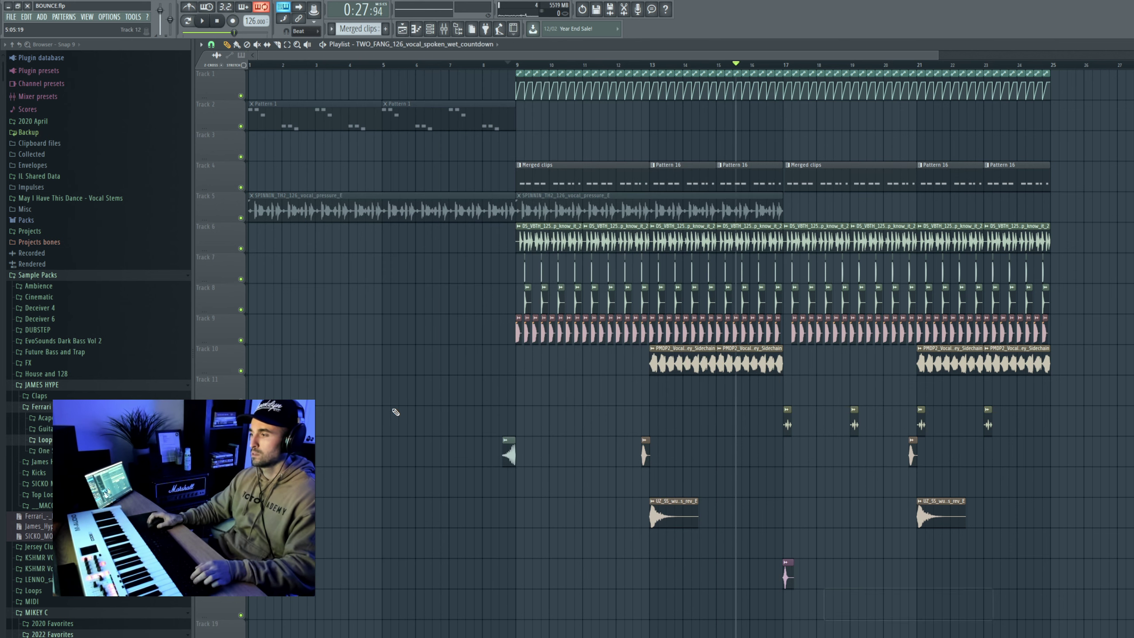
{"action": "left_click", "coordinate": [384, 381]}
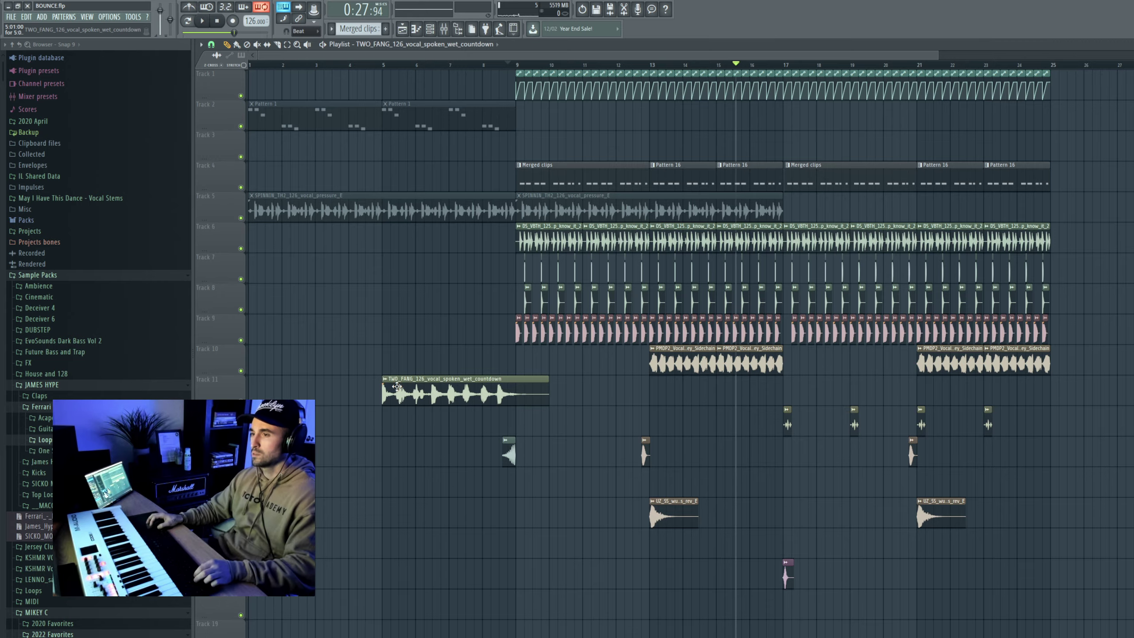
{"action": "scroll", "coordinate": [396, 386], "scroll_direction": "up", "scroll_amount": 4}
{"action": "left_click", "coordinate": [741, 392]}
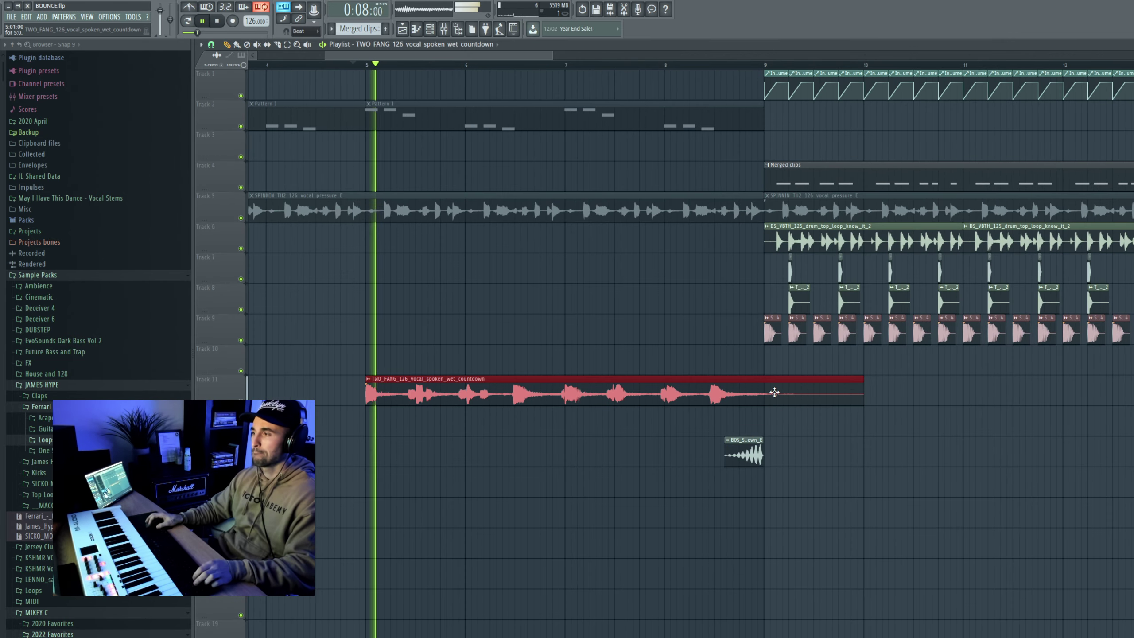
Adjust the wet countdown sample's channel volume while the build-up plays and close its channel settings
{"action": "double_click", "coordinate": [677, 386]}
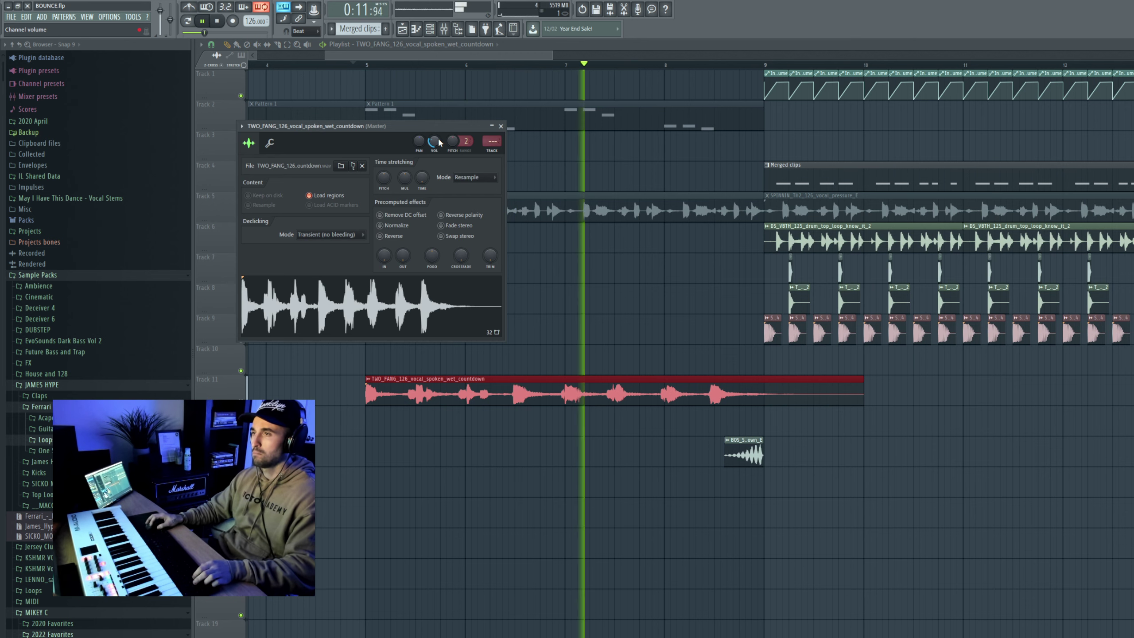
{"action": "left_click", "coordinate": [438, 347], "text": "ctrl"}
{"action": "scroll", "coordinate": [438, 347], "scroll_direction": "down", "scroll_amount": 3}
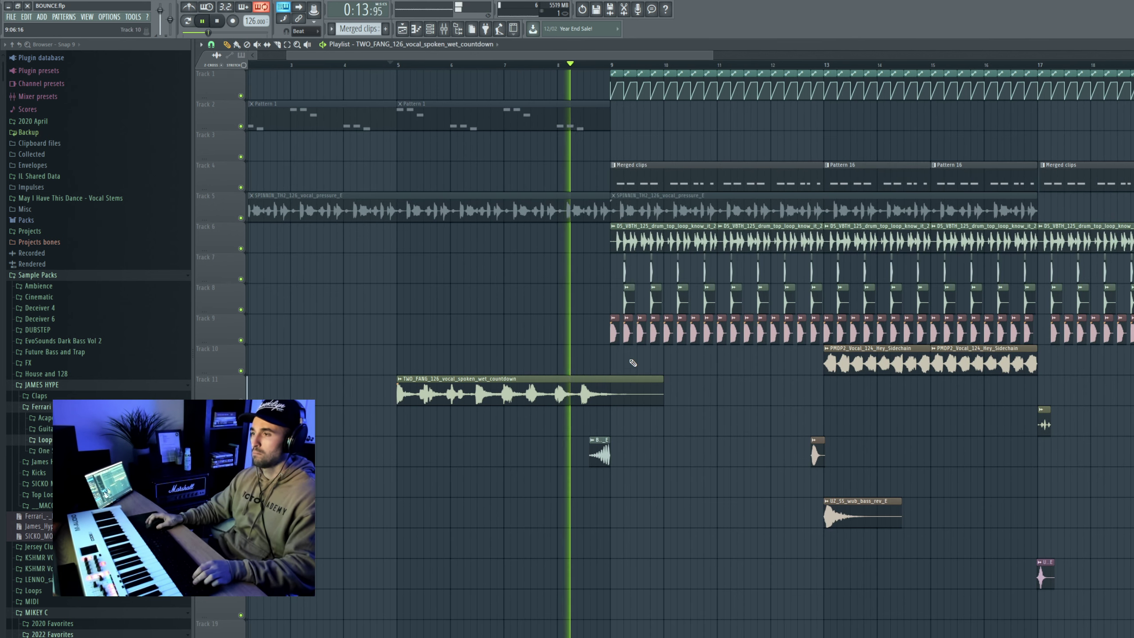
Try shifting the countdown vocal about a quarter bar later on Track 11, listen to it, and undo the shift
{"action": "scroll", "coordinate": [589, 390], "scroll_direction": "up", "scroll_amount": 3}
{"action": "scroll", "coordinate": [589, 390], "scroll_direction": "down", "scroll_amount": 2}
{"action": "left_click", "coordinate": [588, 390], "text": "ctrl"}
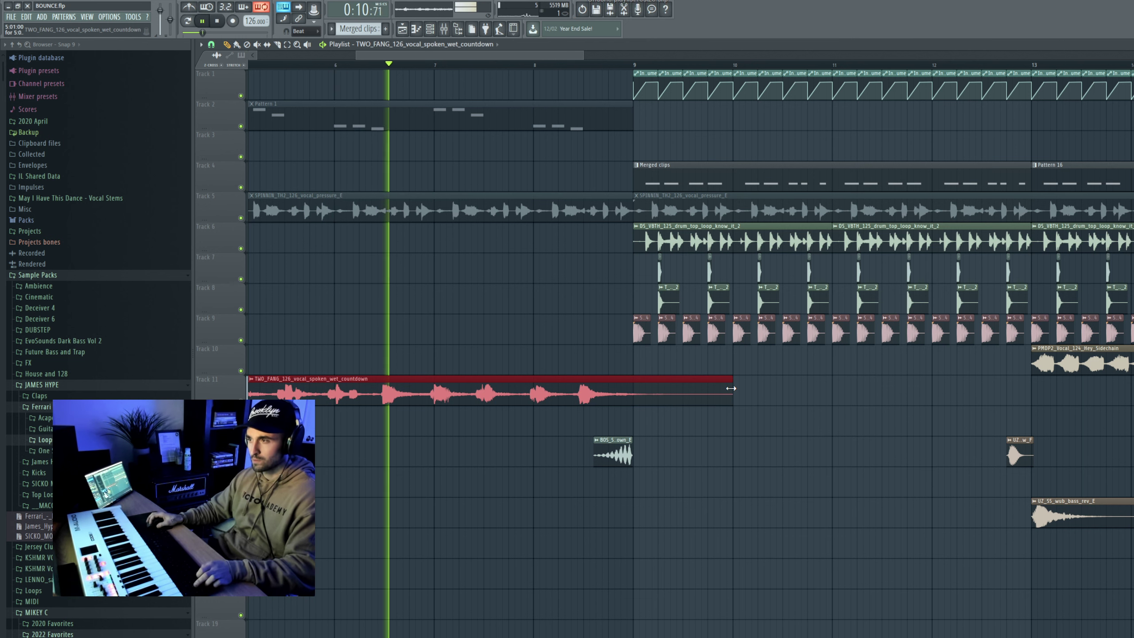
{"action": "left_click_drag", "start_coordinate": [731, 388], "coordinate": [739, 382]}
{"action": "scroll", "coordinate": [737, 380], "scroll_direction": "down", "scroll_amount": 3}
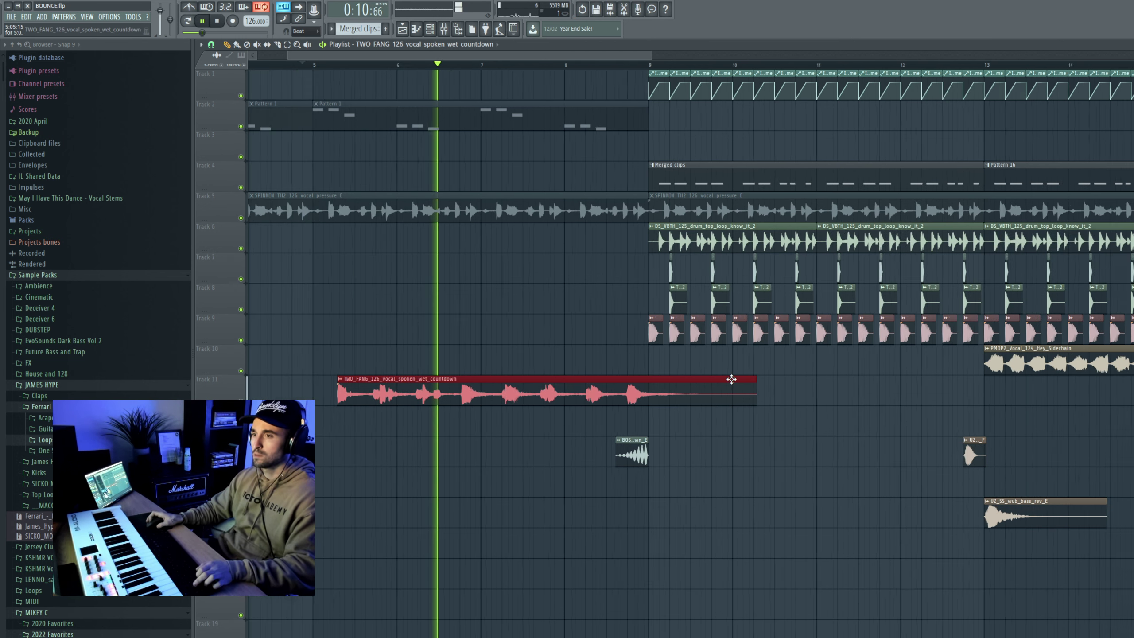
{"action": "scroll", "coordinate": [411, 389], "scroll_direction": "up", "scroll_amount": 5}
{"action": "key", "text": "space"}
{"action": "key", "text": "space"}
{"action": "left_click_drag", "start_coordinate": [477, 387], "coordinate": [471, 387]}
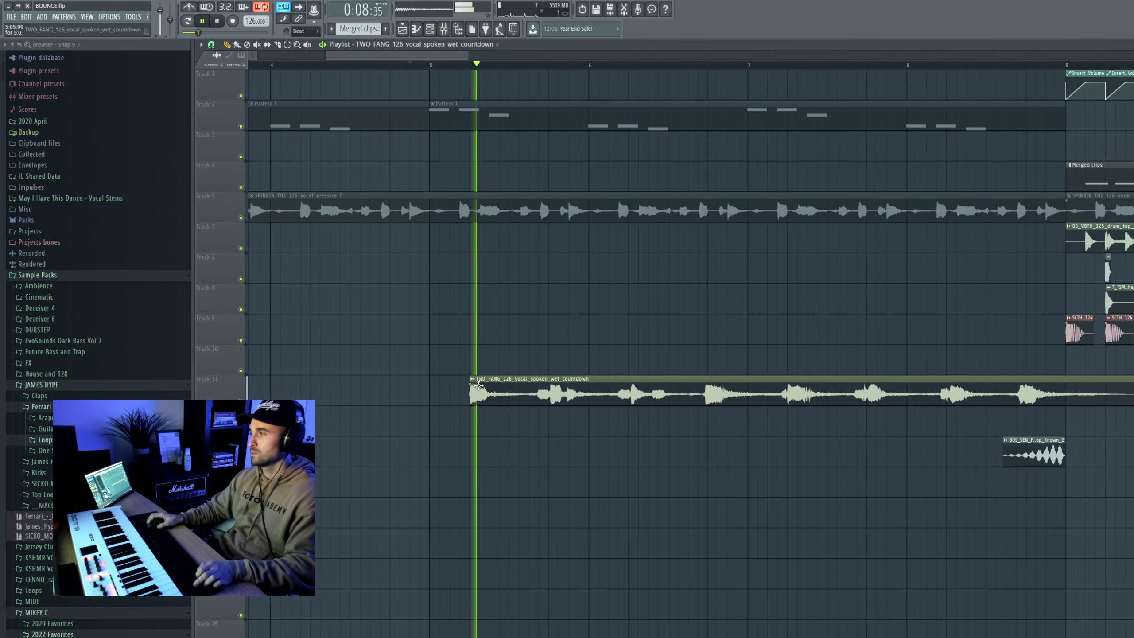
{"action": "scroll", "coordinate": [476, 387], "scroll_direction": "down", "scroll_amount": 1}
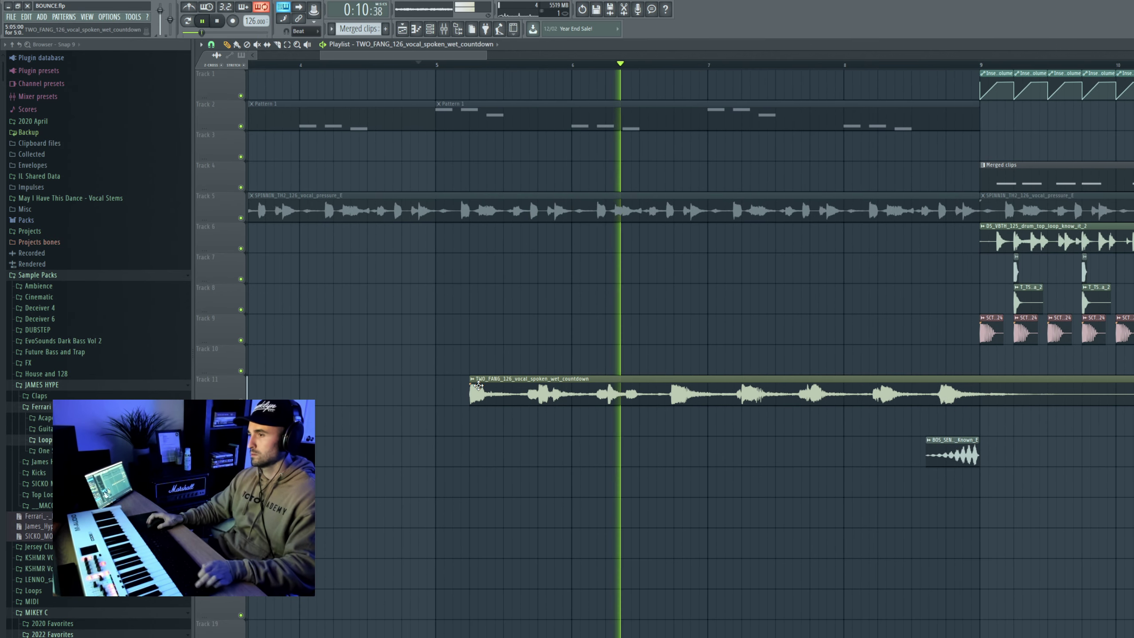
{"action": "key", "text": "ctrl+z"}
{"action": "key", "text": "ctrl+z"}
Stretch the countdown vocal so it ends slightly past bar 10, and replay it from bar 5 to check the timing
{"action": "key", "text": "space"}
{"action": "left_click", "coordinate": [509, 386]}
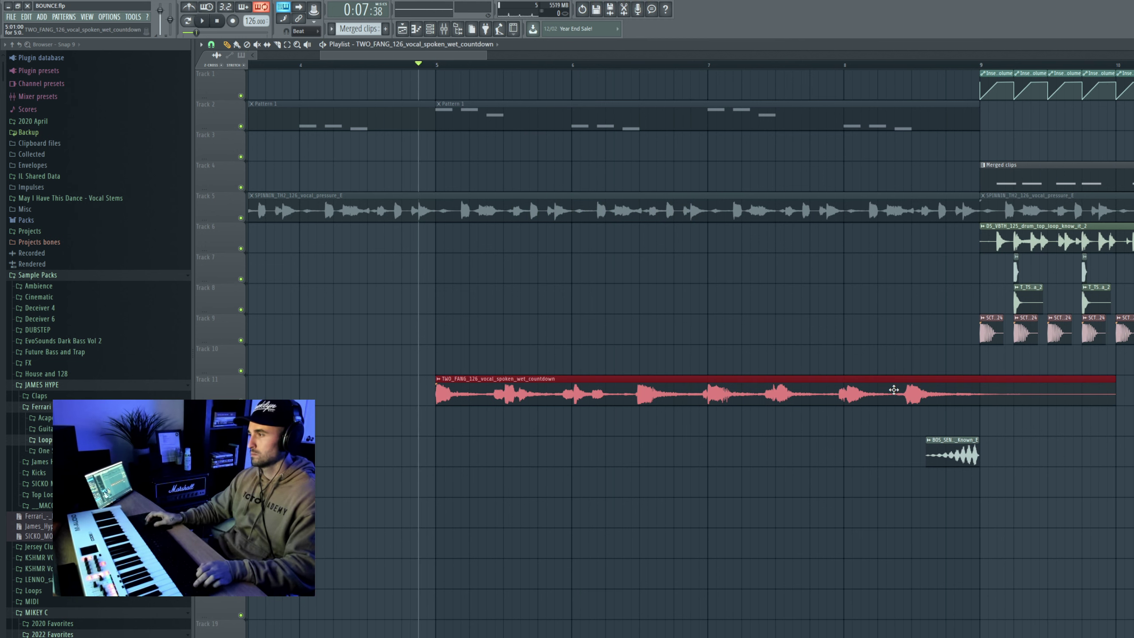
{"action": "key", "text": "space"}
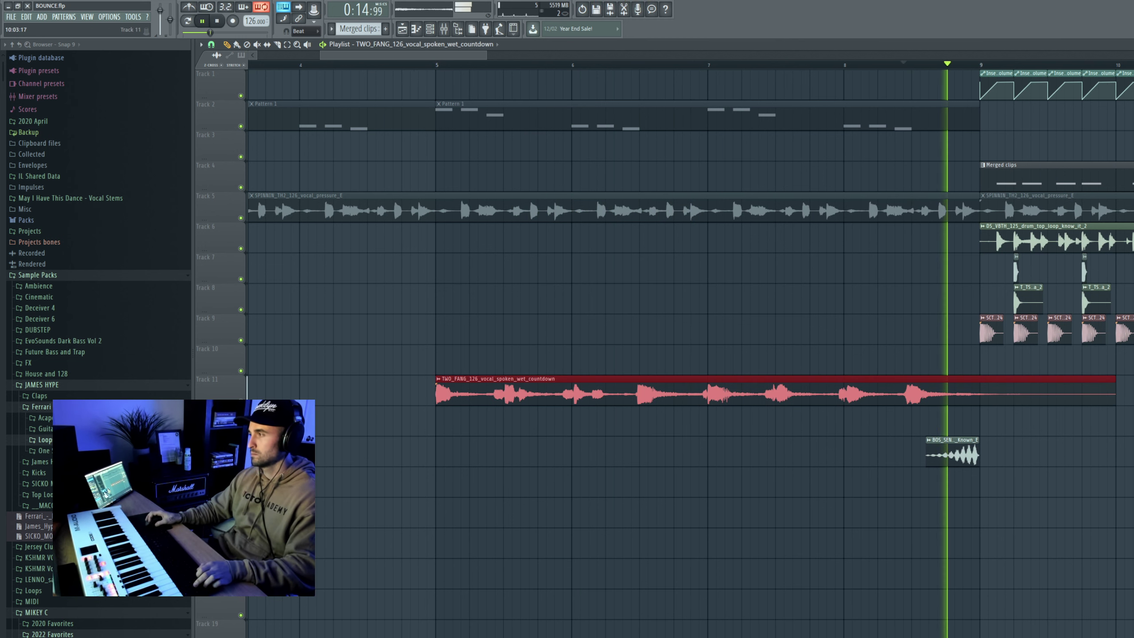
{"action": "key", "text": "space"}
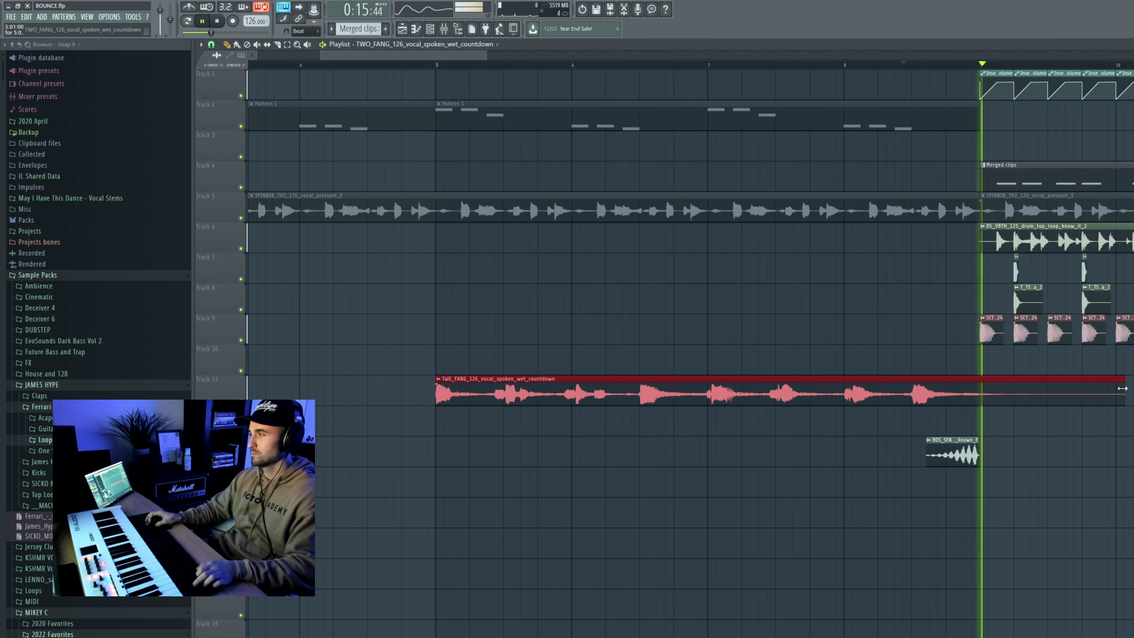
{"action": "double_click", "coordinate": [491, 380]}
{"action": "key", "text": "space"}
{"action": "key", "text": "space"}
{"action": "key", "text": "Escape"}
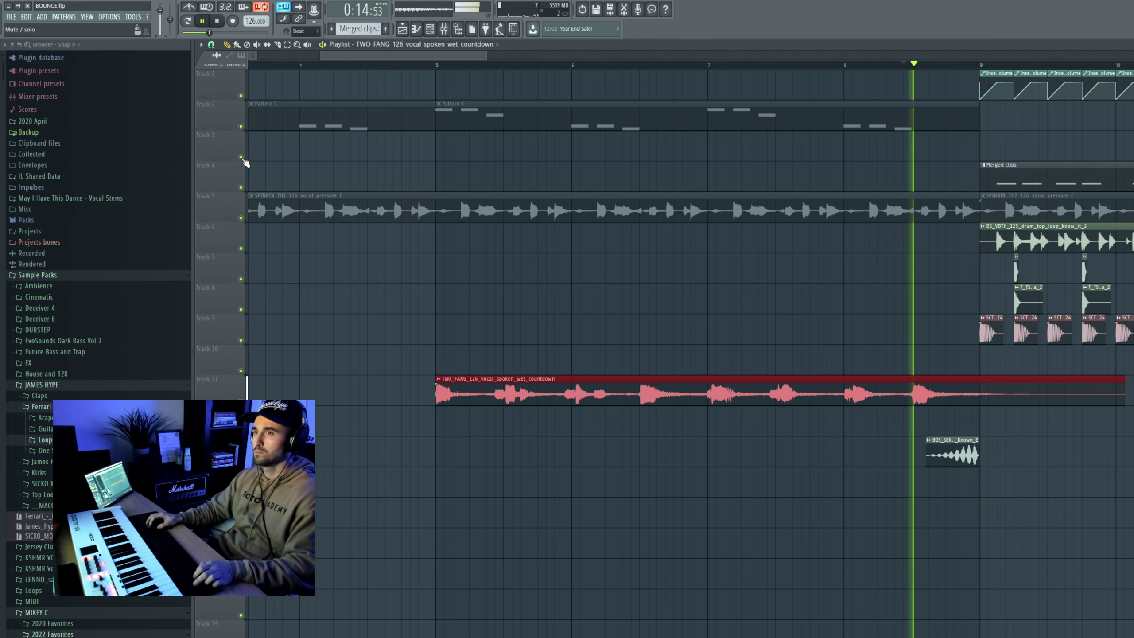
{"action": "left_click", "coordinate": [442, 65]}
Try a copy of the Merged clips pattern on Track 4 from bar 5 to bar 9, listen to it, and remove it
{"action": "scroll", "coordinate": [557, 256], "scroll_direction": "down", "scroll_amount": 4}
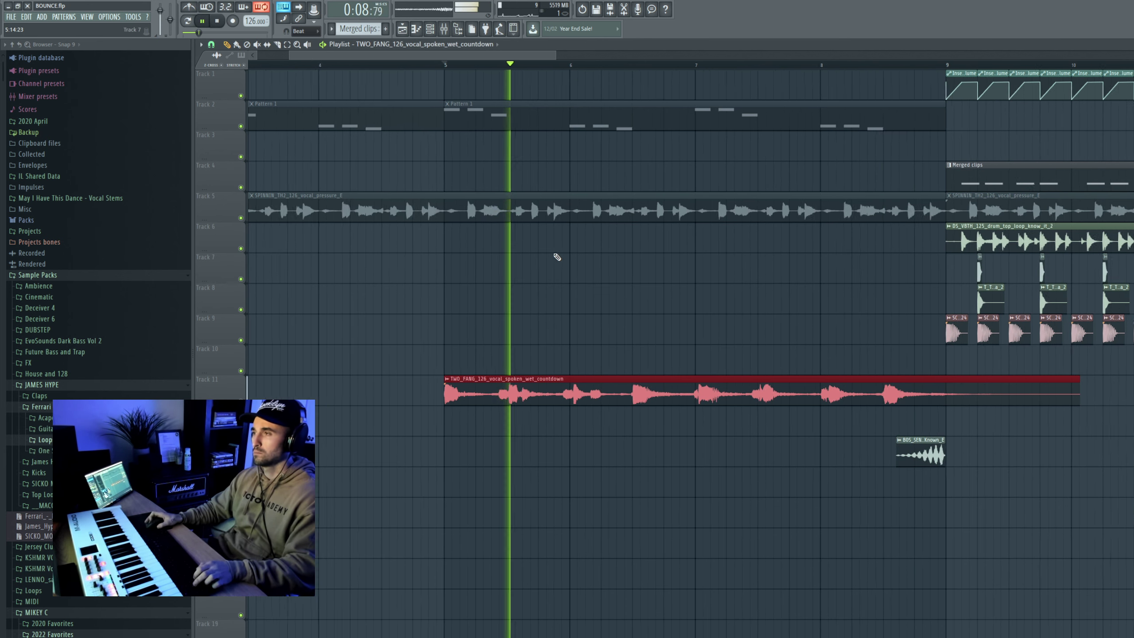
{"action": "left_click", "coordinate": [815, 179]}
{"action": "key", "text": "space"}
{"action": "left_click", "coordinate": [501, 180]}
{"action": "key", "text": "space"}
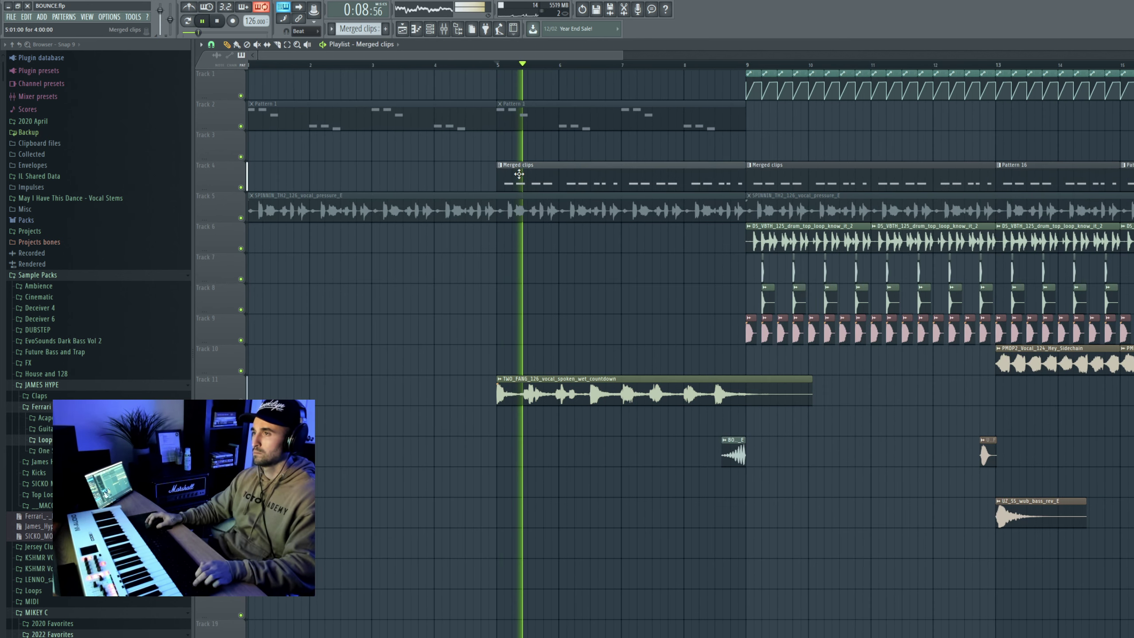
{"action": "scroll", "coordinate": [474, 178], "scroll_direction": "down", "scroll_amount": 3}
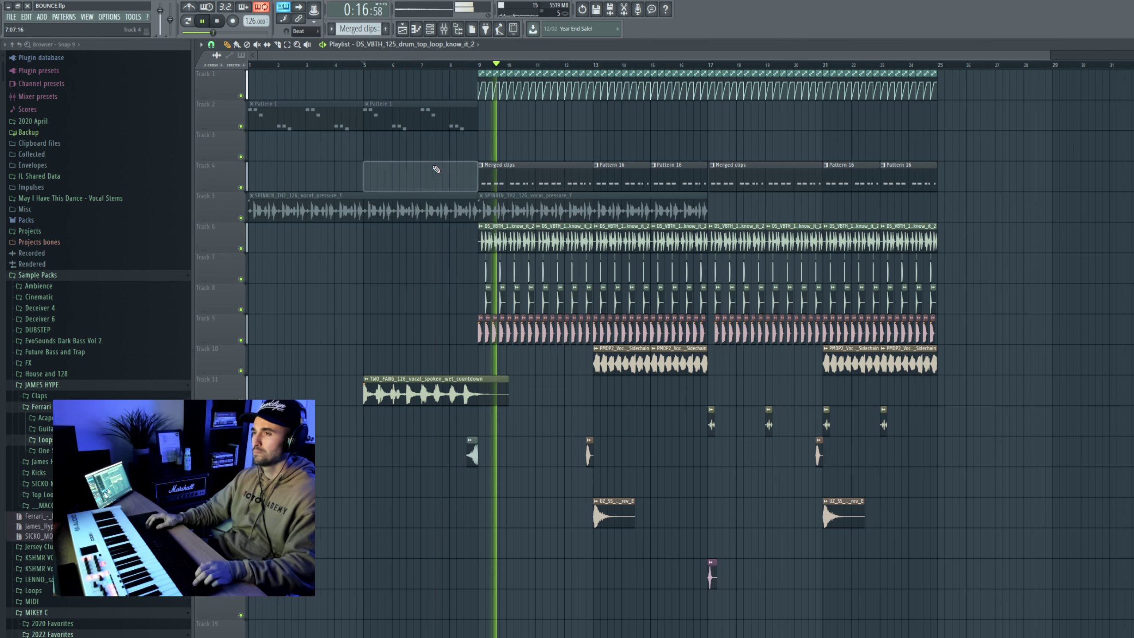
{"action": "right_click", "coordinate": [436, 172]}
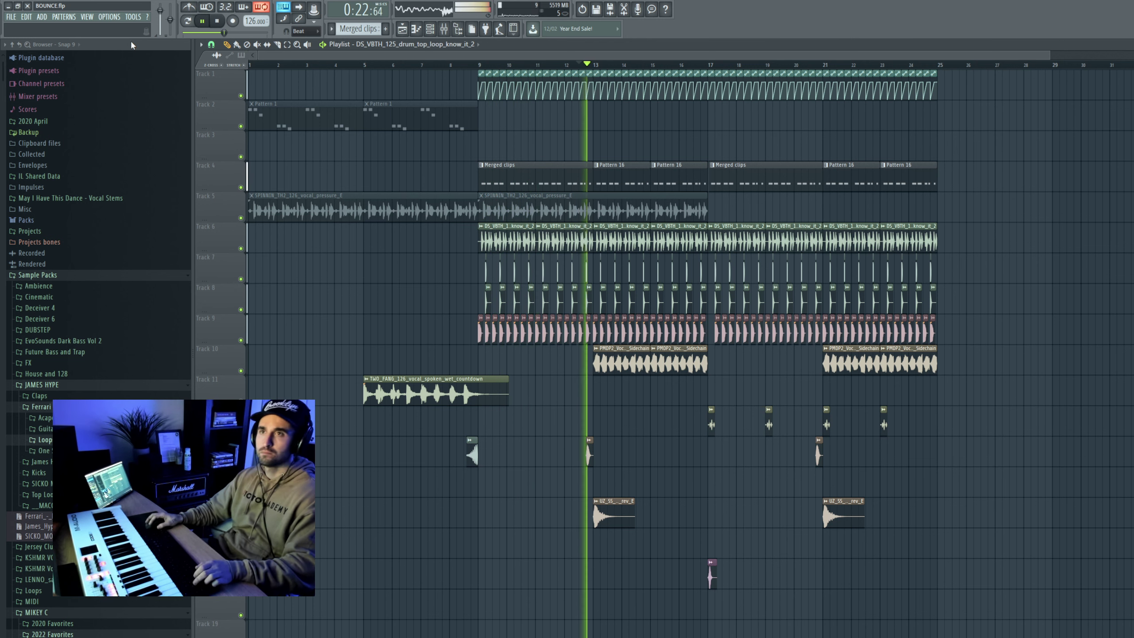
Try unmuting the first SPINNIN_TH2_126_vocal_pressure clip on Track 5 while playing from bar 5, and mute it again
{"action": "left_click", "coordinate": [10, 16]}
{"action": "left_click", "coordinate": [162, 65]}
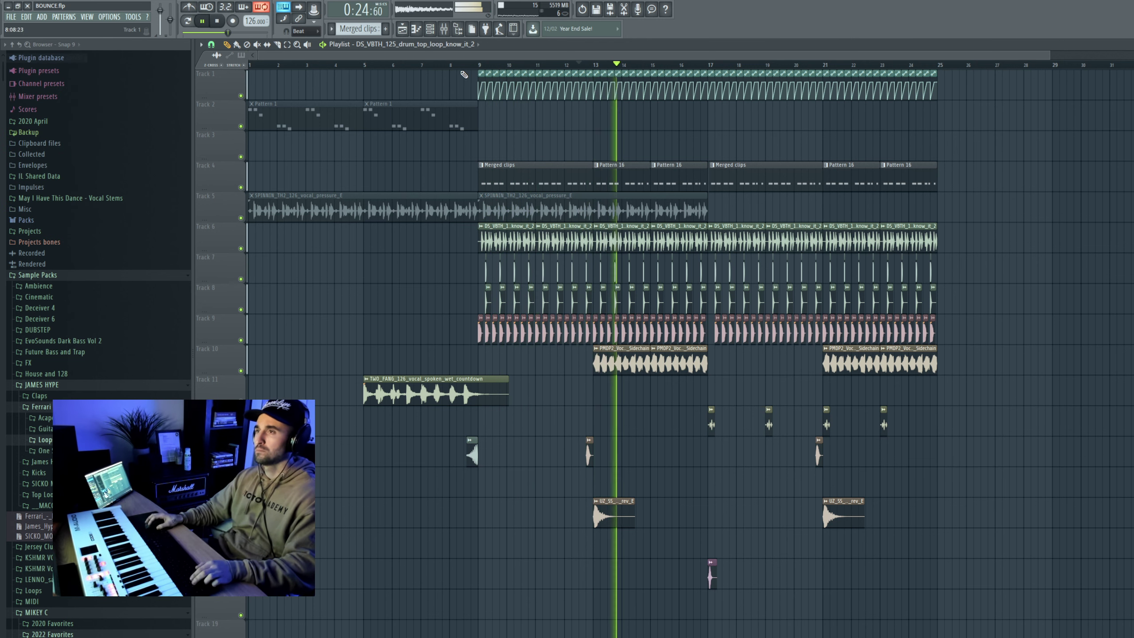
{"action": "left_click", "coordinate": [363, 66]}
{"action": "left_click", "coordinate": [379, 204]}
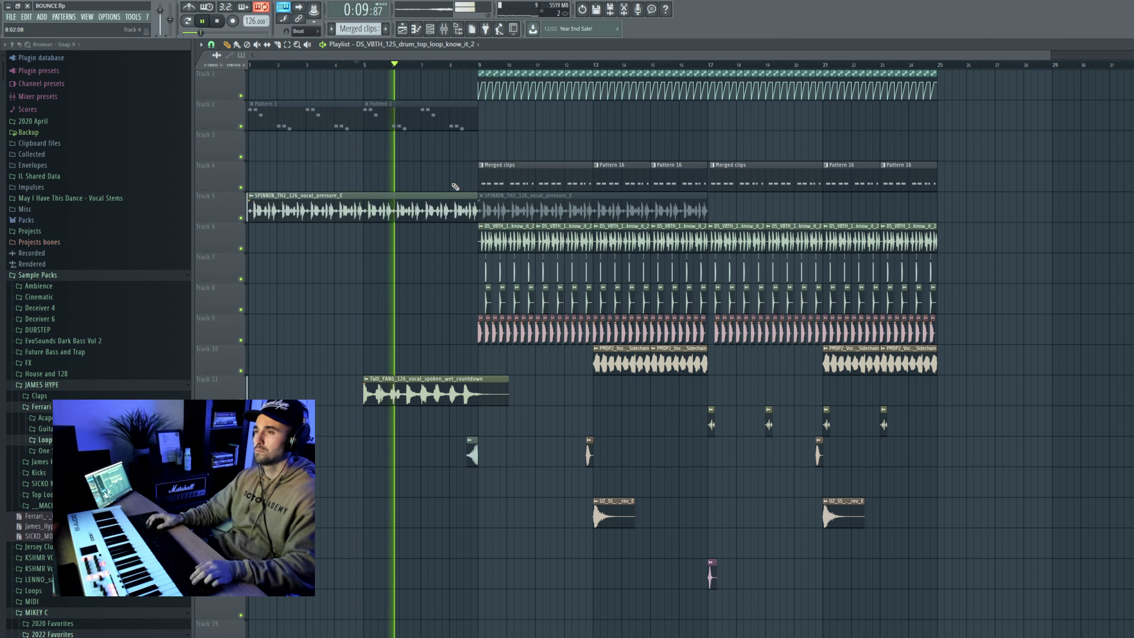
{"action": "right_click", "coordinate": [431, 204], "text": "alt"}
Place two DS_V8TH_125_drum_top_loop_know_it_2 clips on Track 6 from bar 5 to bar 9 and check the loop's channel volume
{"action": "left_click_drag", "start_coordinate": [375, 233], "coordinate": [382, 233]}
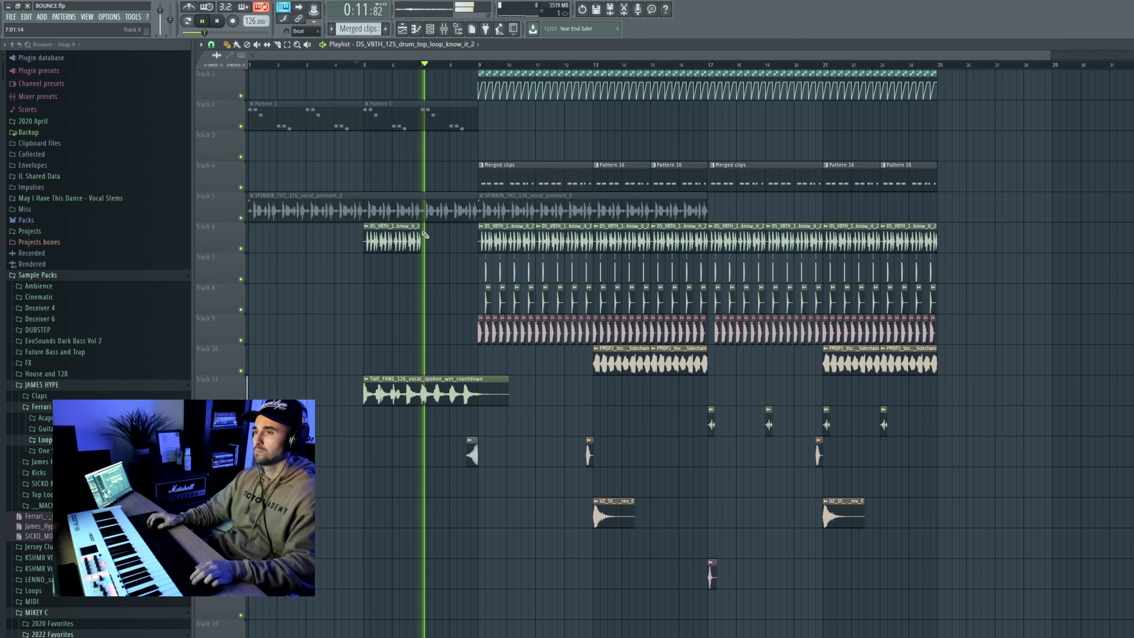
{"action": "left_click", "coordinate": [427, 235]}
{"action": "double_click", "coordinate": [452, 237]}
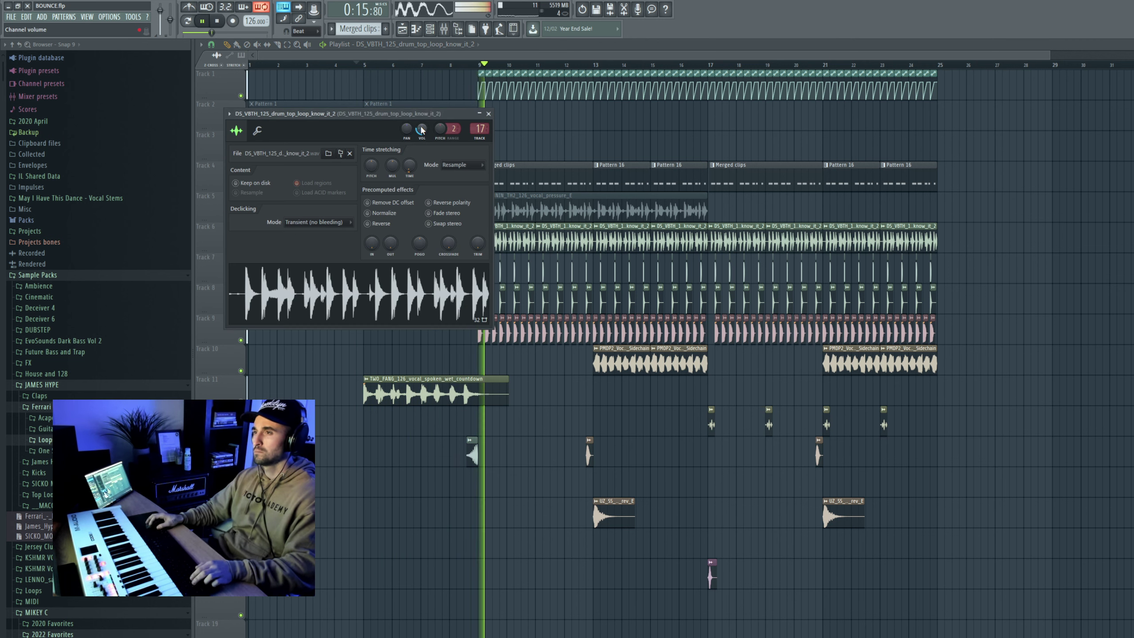
{"action": "left_click", "coordinate": [488, 114]}
Delete the drum top loops on Track 6 and the hits on Tracks 7 and 8 between bars 9 and 13
{"action": "right_click", "coordinate": [545, 242]}
{"action": "right_click", "coordinate": [517, 243]}
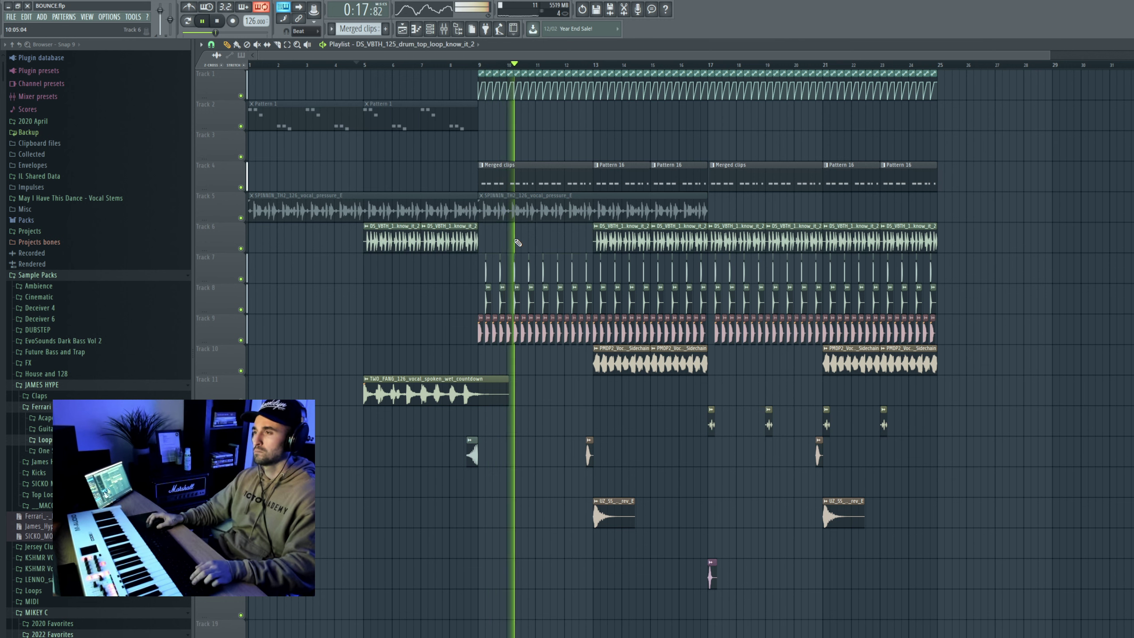
{"action": "left_click_drag", "start_coordinate": [476, 255], "coordinate": [589, 296]}
{"action": "key", "text": "Delete"}
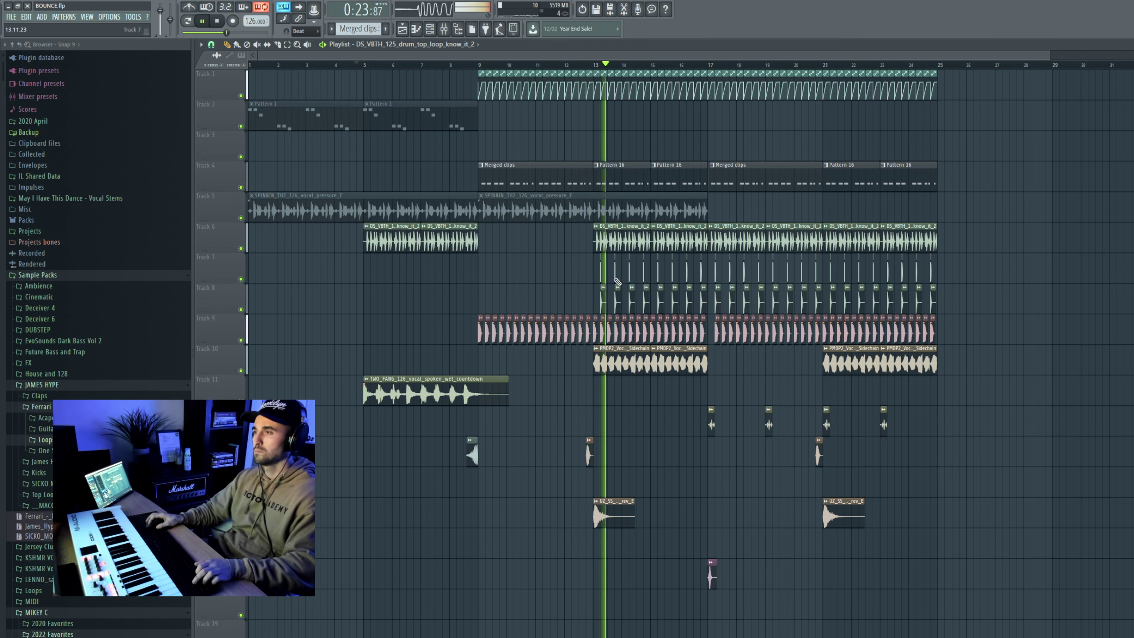
Try removing the two drum top loops on Track 6 between bars 13 and 17, and undo the deletion
{"action": "right_click", "coordinate": [660, 246]}
{"action": "right_click", "coordinate": [647, 247]}
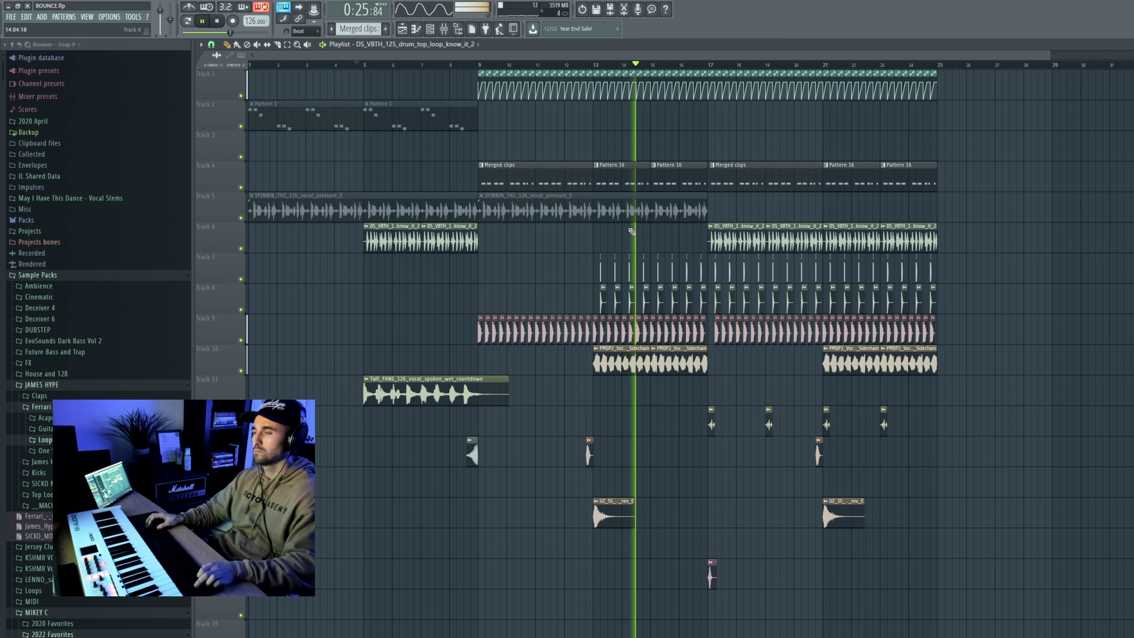
{"action": "key", "text": "ctrl+z"}
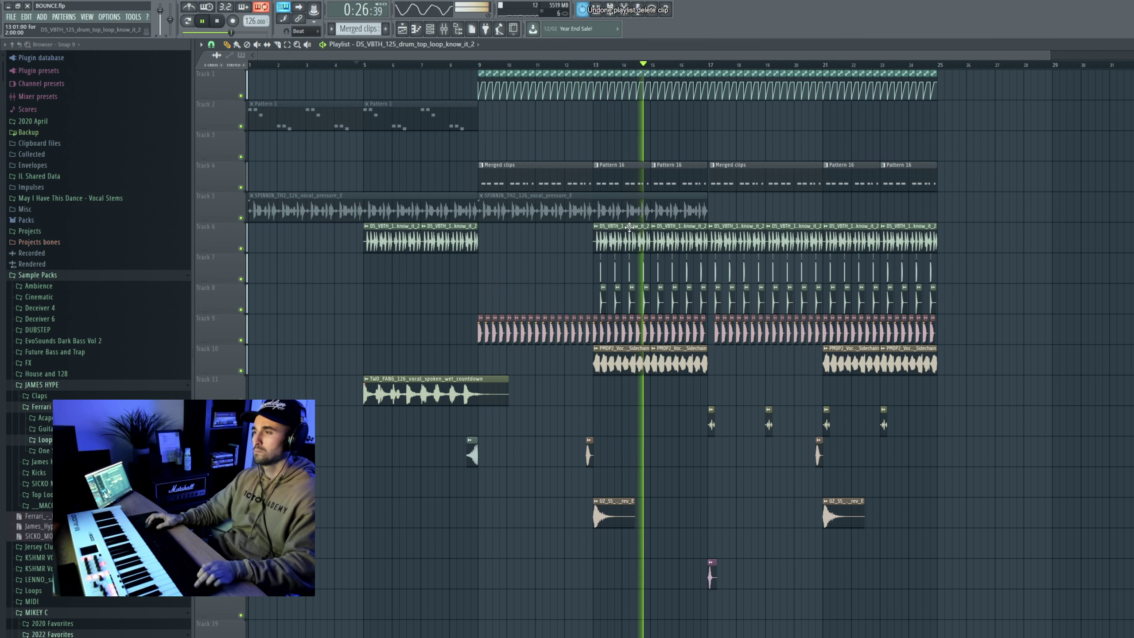
Adjust the drum top loop's channel volume, close its settings, and replay the drop from just before bar 9
{"action": "double_click", "coordinate": [696, 242]}
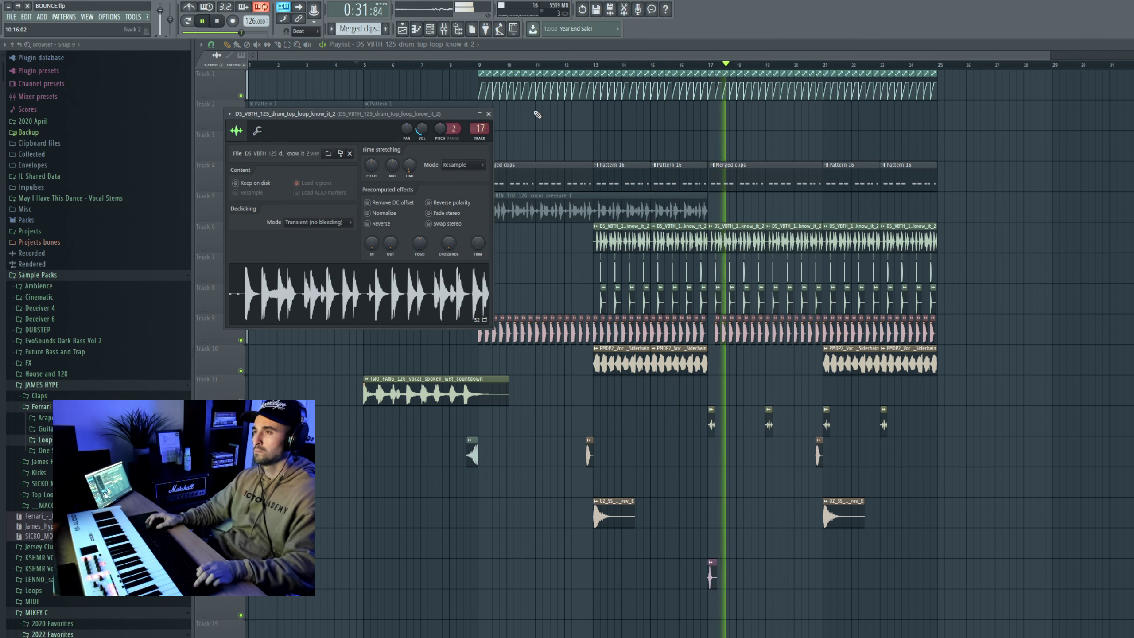
{"action": "left_click", "coordinate": [489, 114]}
{"action": "scroll", "coordinate": [534, 121], "scroll_direction": "up", "scroll_amount": 2}
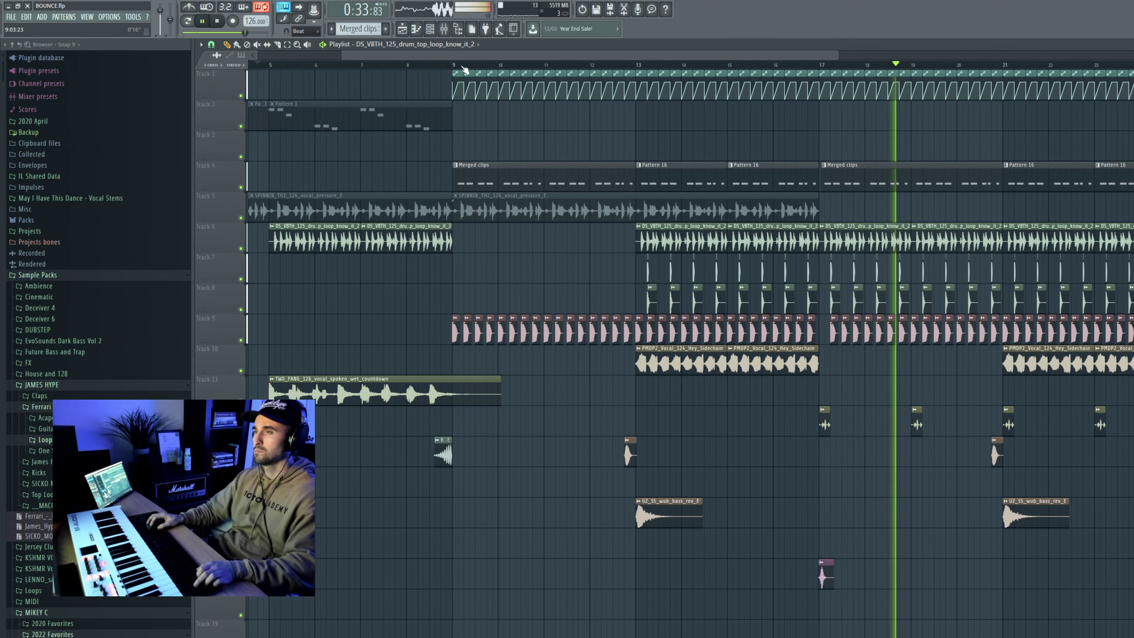
{"action": "left_click", "coordinate": [445, 67]}
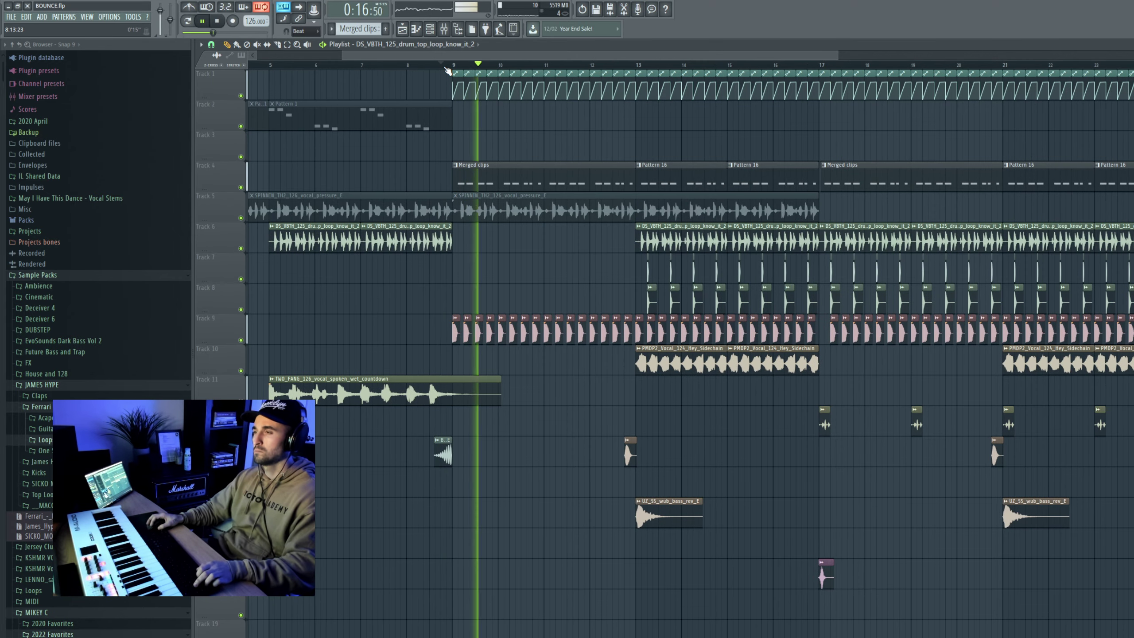
In the Serum #2 instrument behind the Merged clips pattern, set the ENV 1 release to 160 ms and the master volume to 74%
{"action": "double_click", "coordinate": [527, 181]}
{"action": "left_click", "coordinate": [266, 141]}
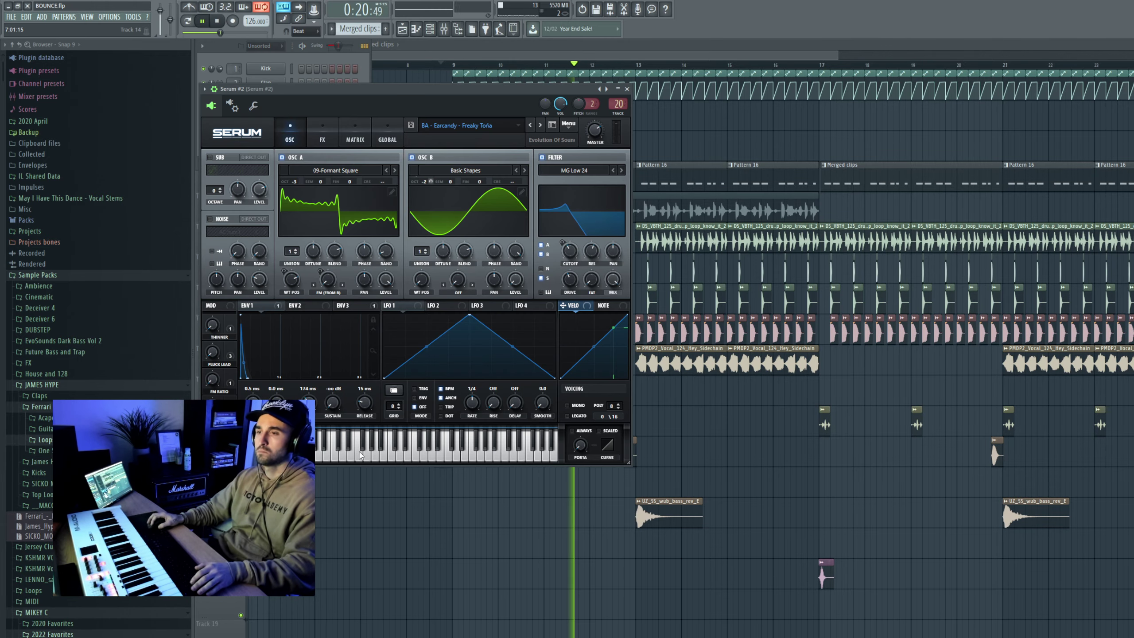
{"action": "double_click", "coordinate": [370, 407]}
{"action": "type", "text": "217"}
{"action": "key", "text": "Return"}
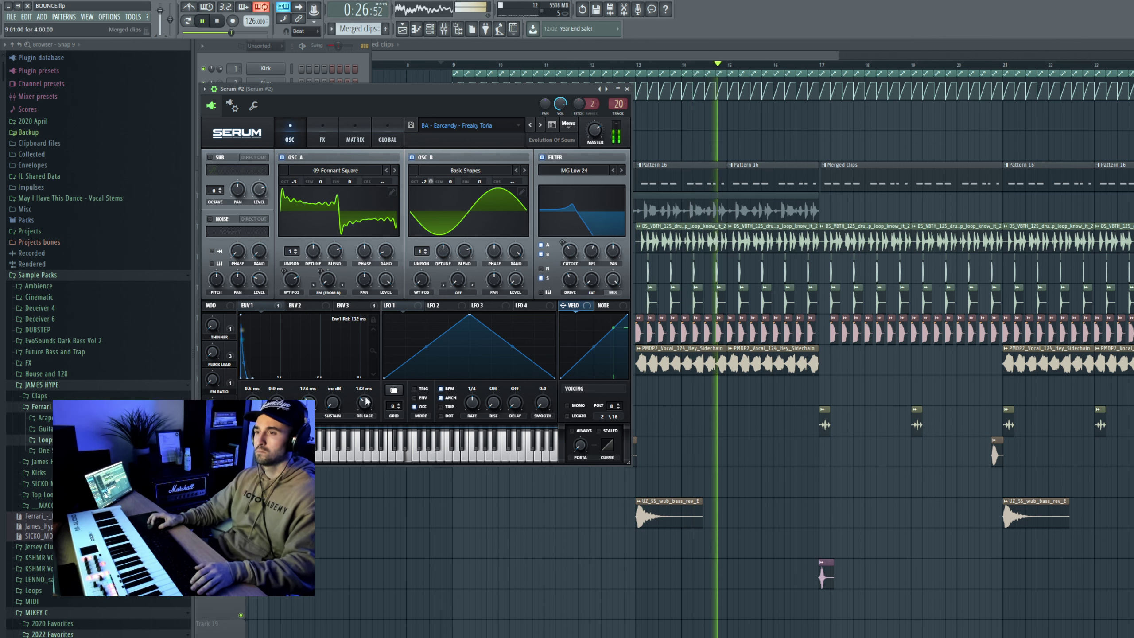
{"action": "left_click_drag", "start_coordinate": [363, 397], "coordinate": [363, 401]}
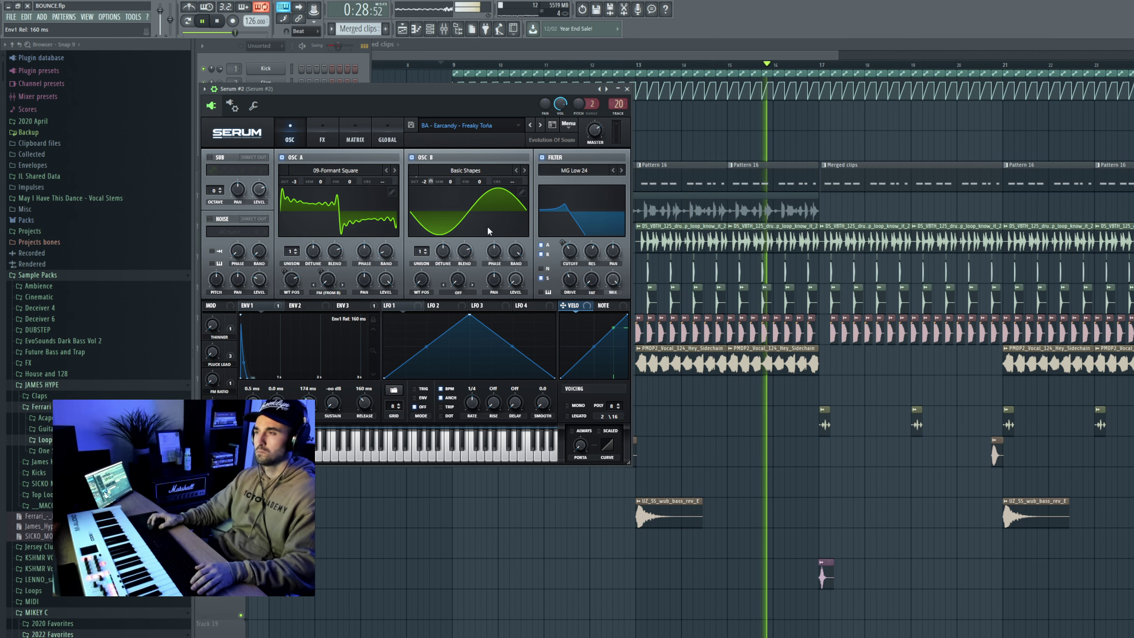
{"action": "left_click_drag", "start_coordinate": [594, 129], "coordinate": [593, 131]}
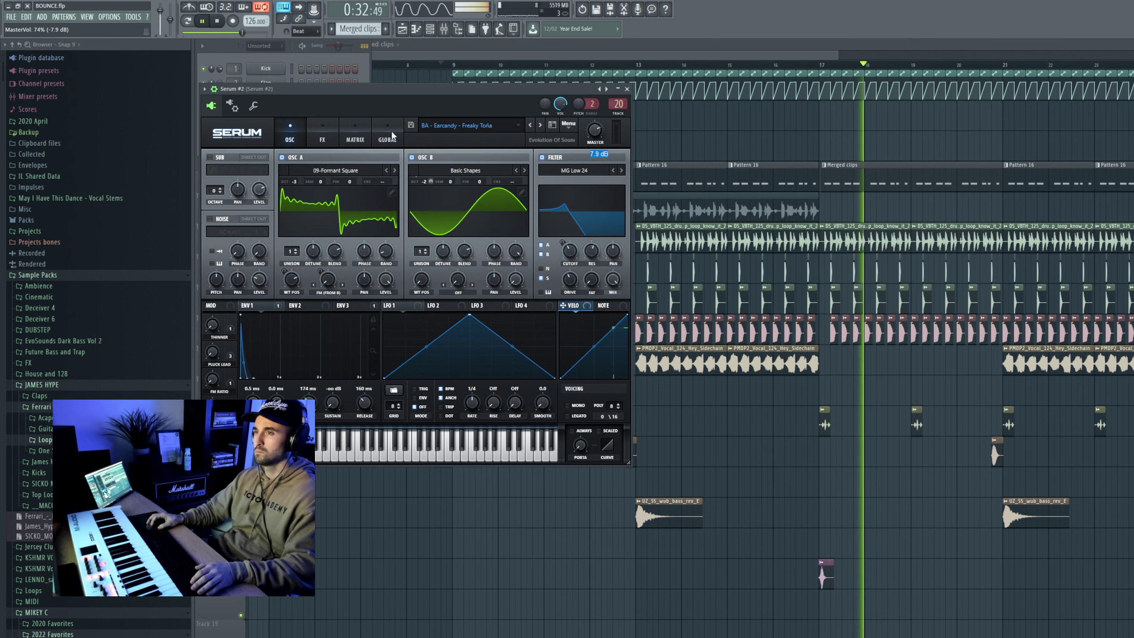
{"action": "left_click", "coordinate": [626, 88]}
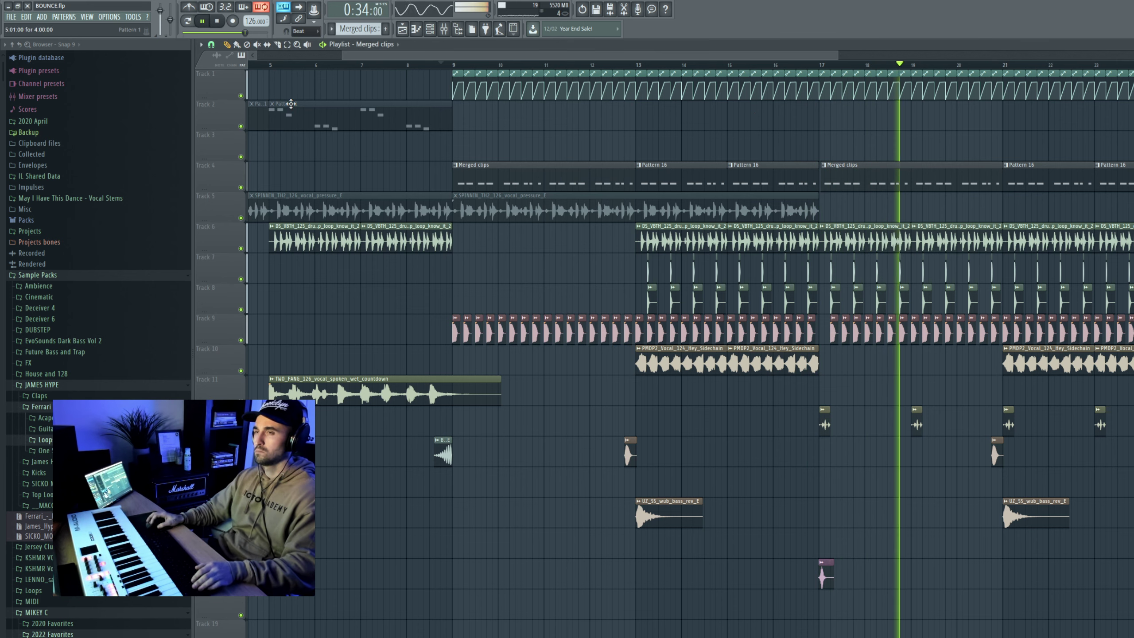
Save the project and replay the transition into the drop from the end of bar 8
{"action": "left_click", "coordinate": [11, 16]}
{"action": "left_click", "coordinate": [20, 58]}
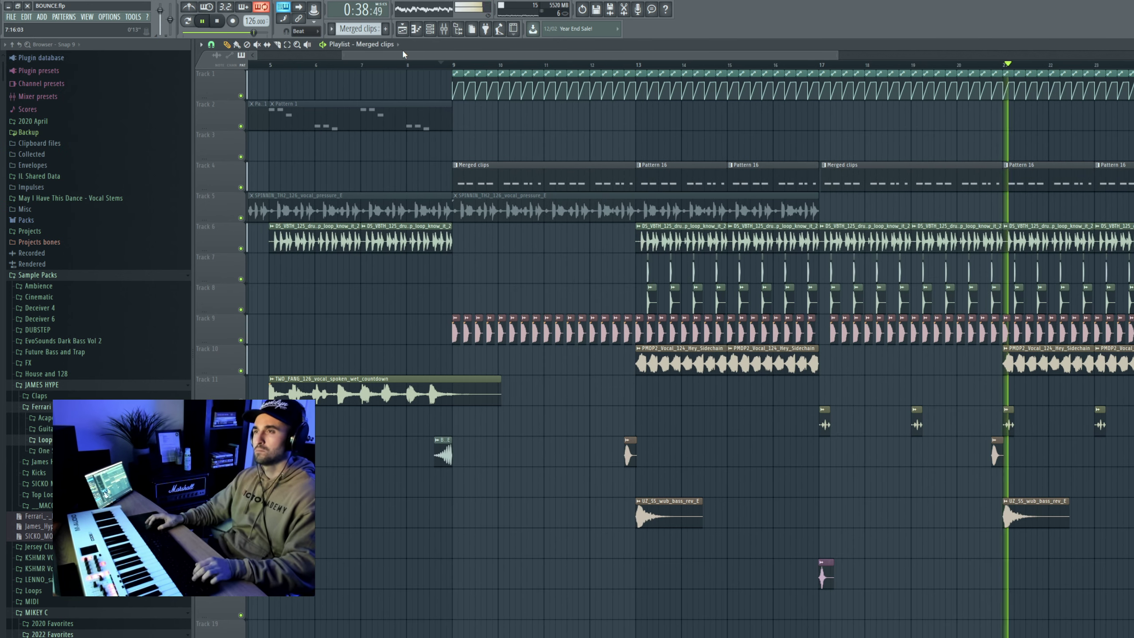
{"action": "left_click", "coordinate": [363, 66]}
{"action": "left_click", "coordinate": [434, 66]}
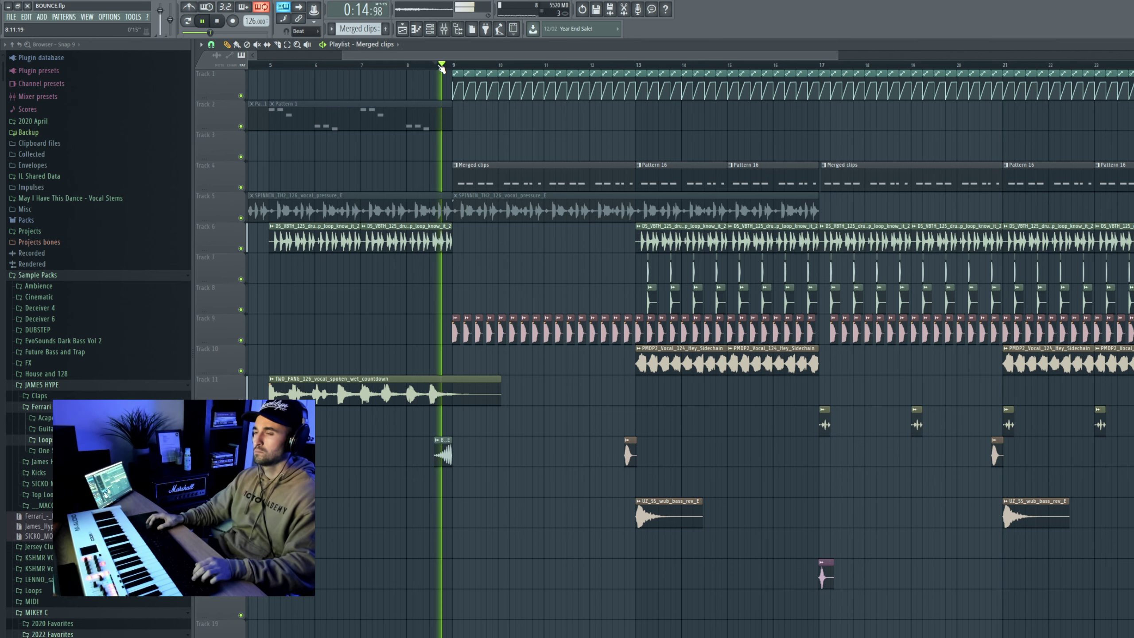
Switch to Splice and audition the TWO_FANG_126 spoken countdown vocal and its similar sounds, through PMLB_Vox_NICEY_Verse_02
{"action": "scroll", "coordinate": [557, 315], "scroll_direction": "up", "scroll_amount": 3}
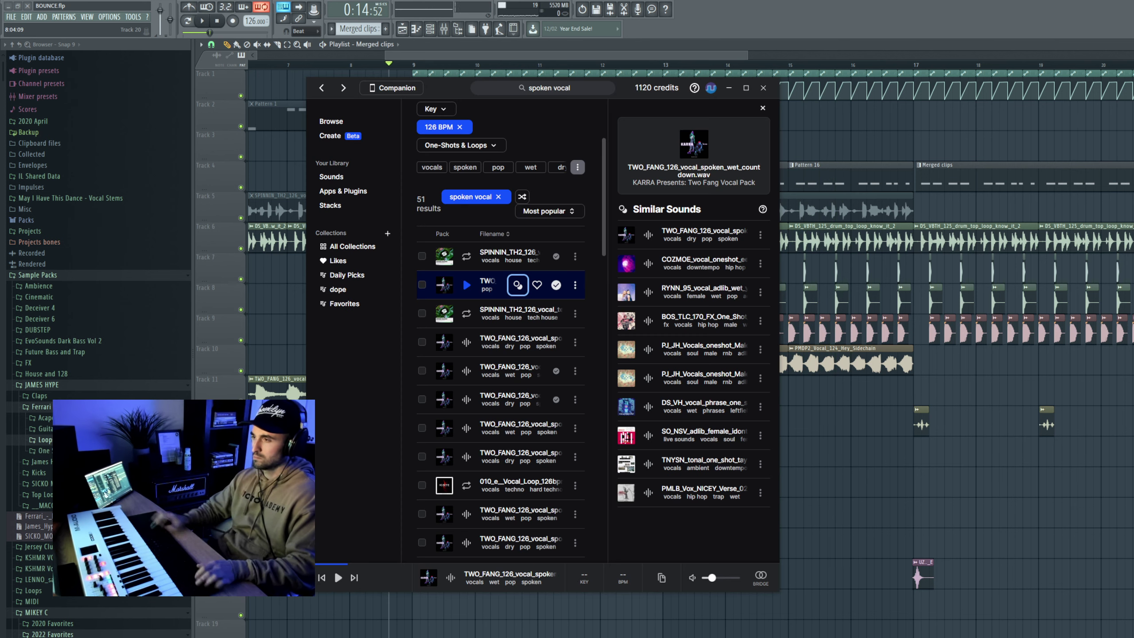
{"action": "key", "text": "Down"}
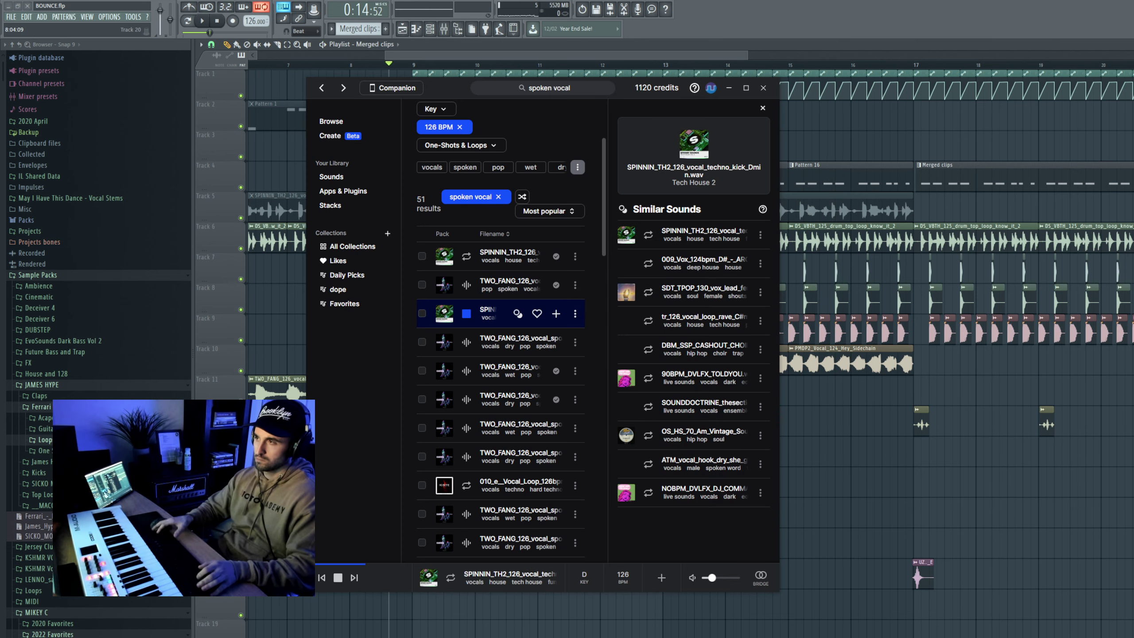
{"action": "key", "text": "Up"}
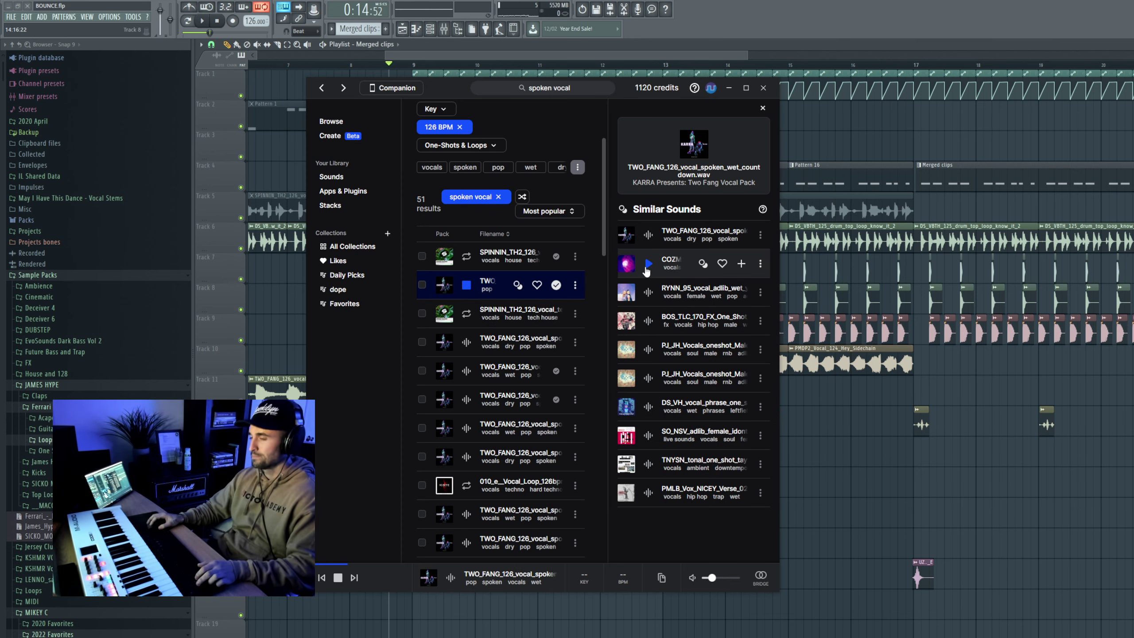
{"action": "left_click", "coordinate": [646, 267]}
{"action": "left_click", "coordinate": [647, 378]}
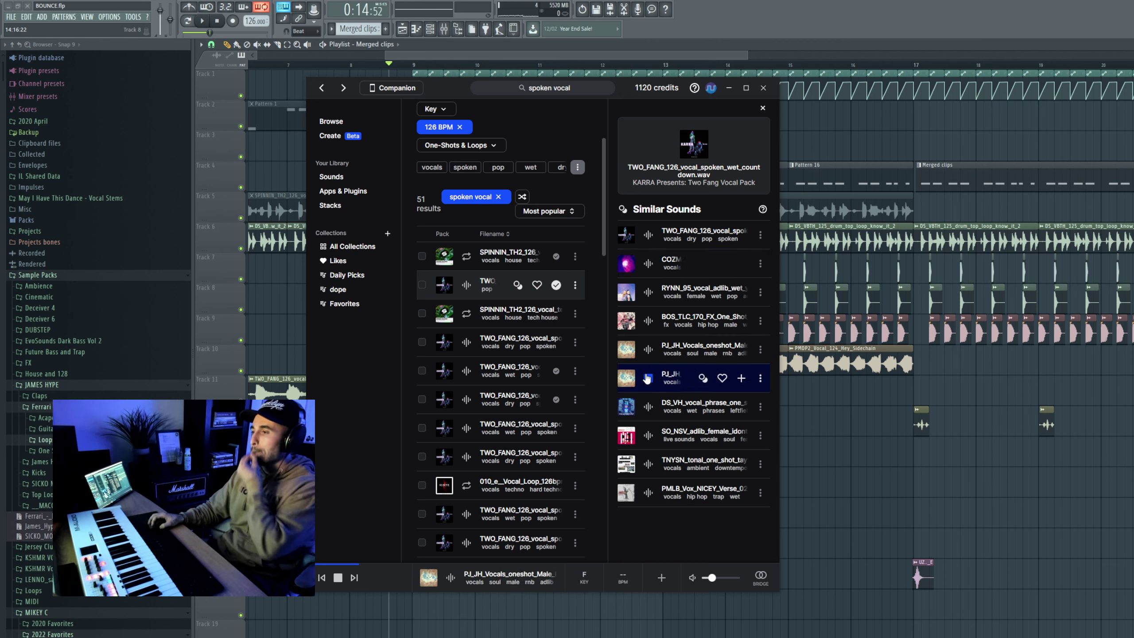
{"action": "left_click", "coordinate": [648, 406]}
{"action": "left_click", "coordinate": [648, 435]}
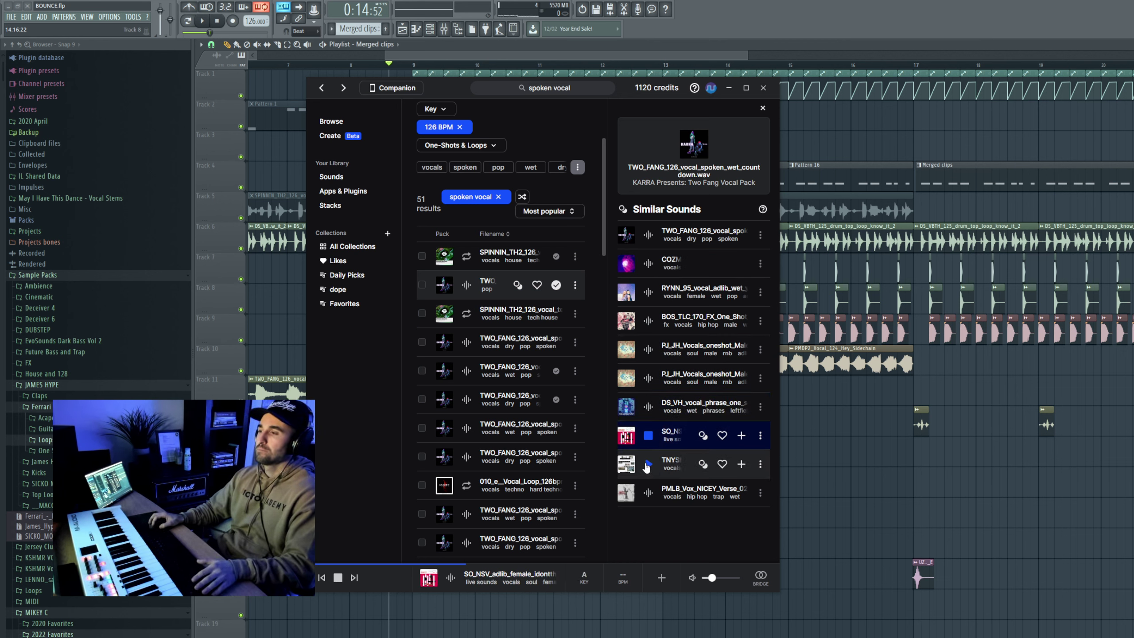
{"action": "left_click", "coordinate": [648, 464]}
{"action": "left_click", "coordinate": [648, 493]}
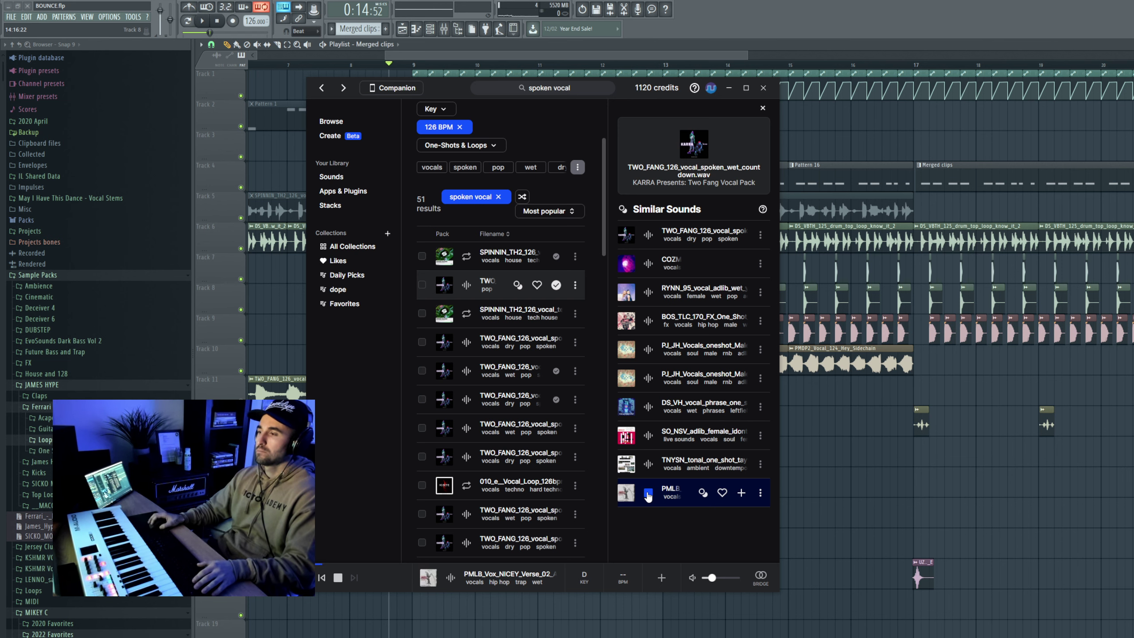
{"action": "right_click", "coordinate": [934, 504]}
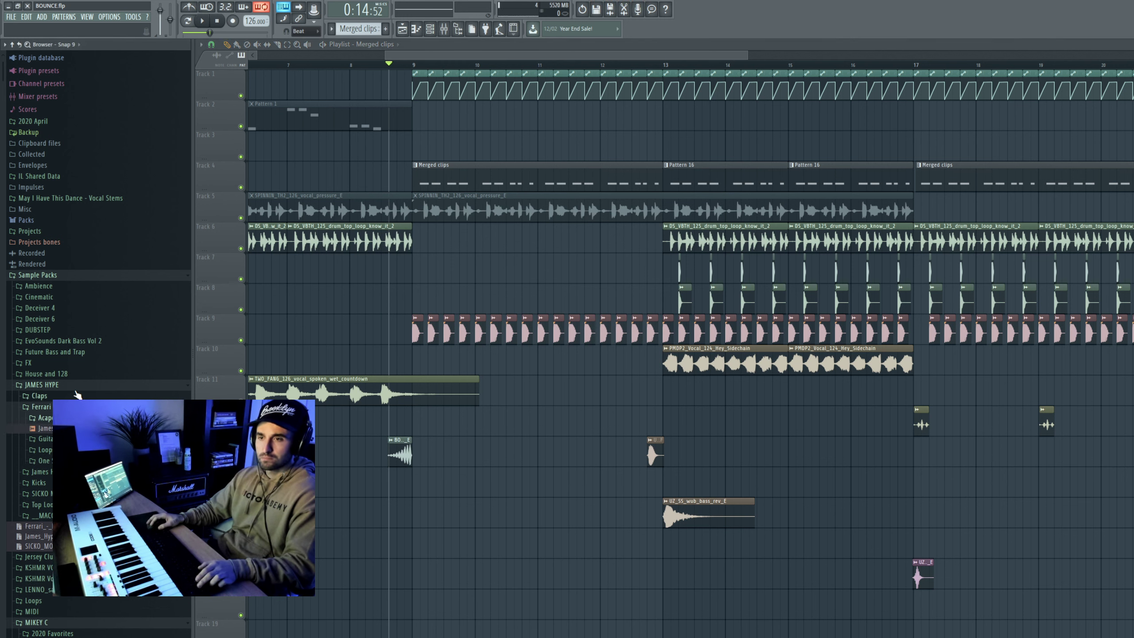
Switch back to FL Studio, open the Vocals folder of EvoSounds Dark Bass Vol 2, and preview Jack On Line 4 124bpm over the drop
{"action": "left_click", "coordinate": [74, 407]}
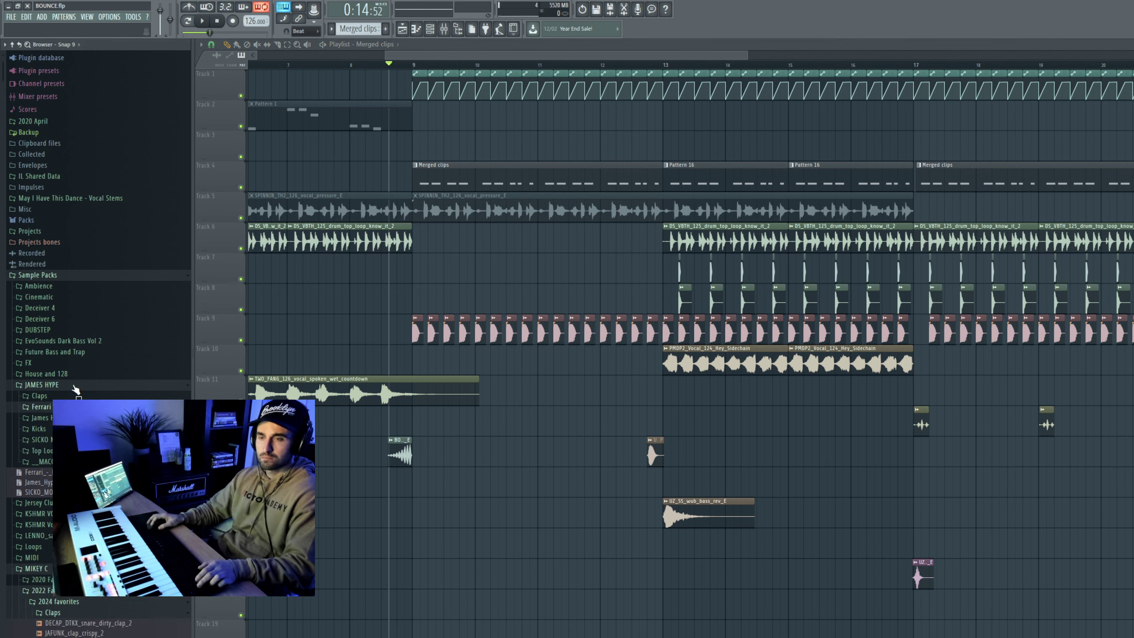
{"action": "left_click", "coordinate": [80, 343]}
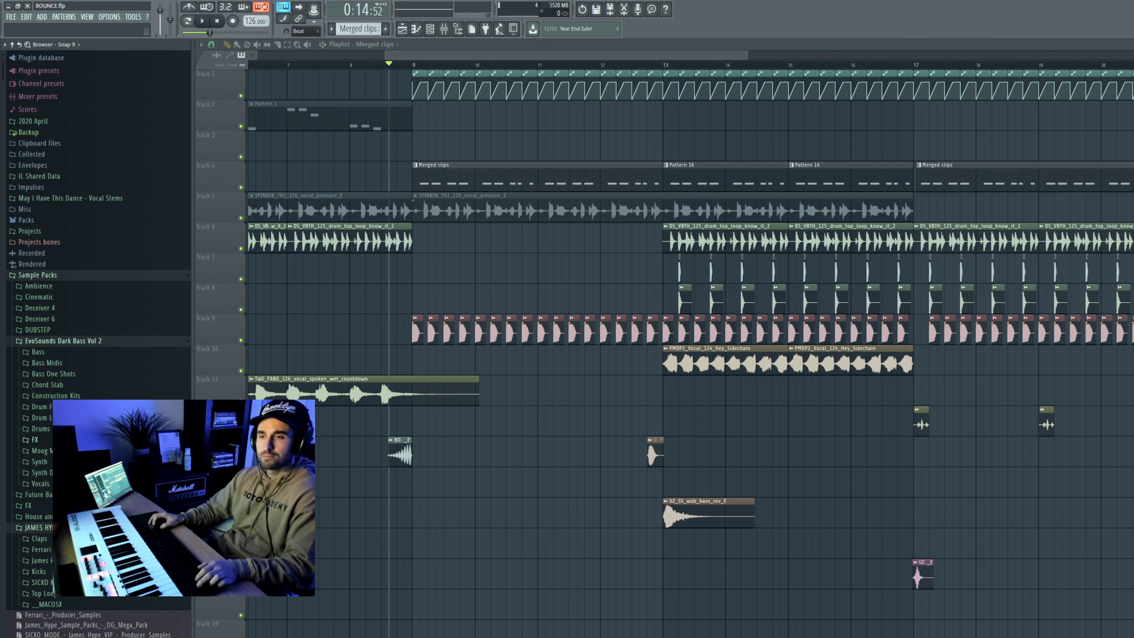
{"action": "left_click", "coordinate": [41, 483]}
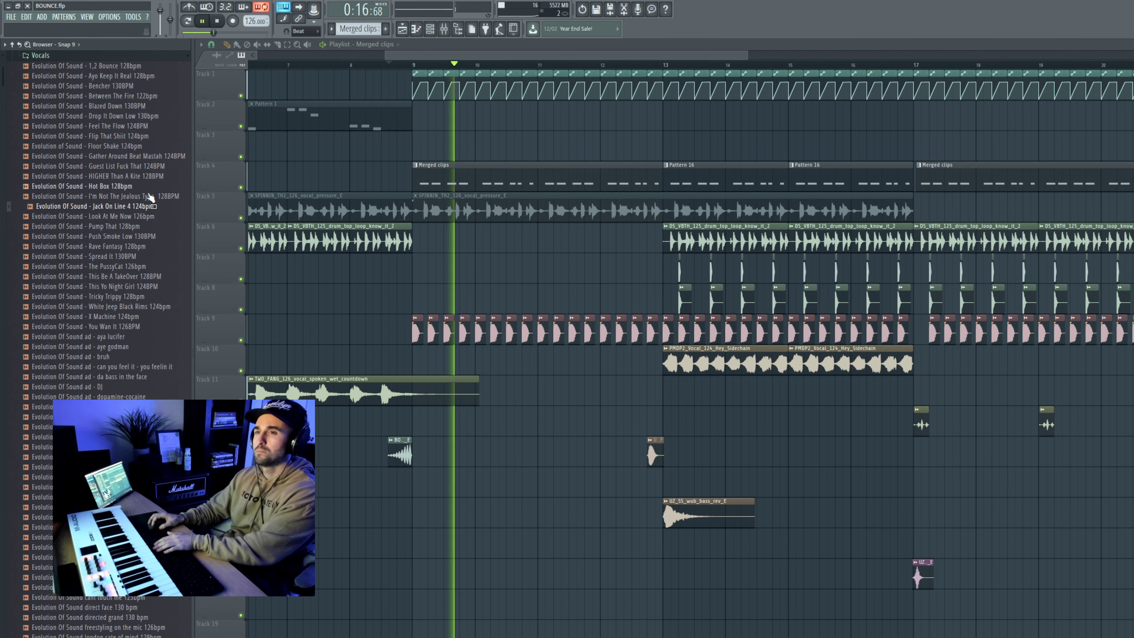
{"action": "left_click", "coordinate": [145, 209]}
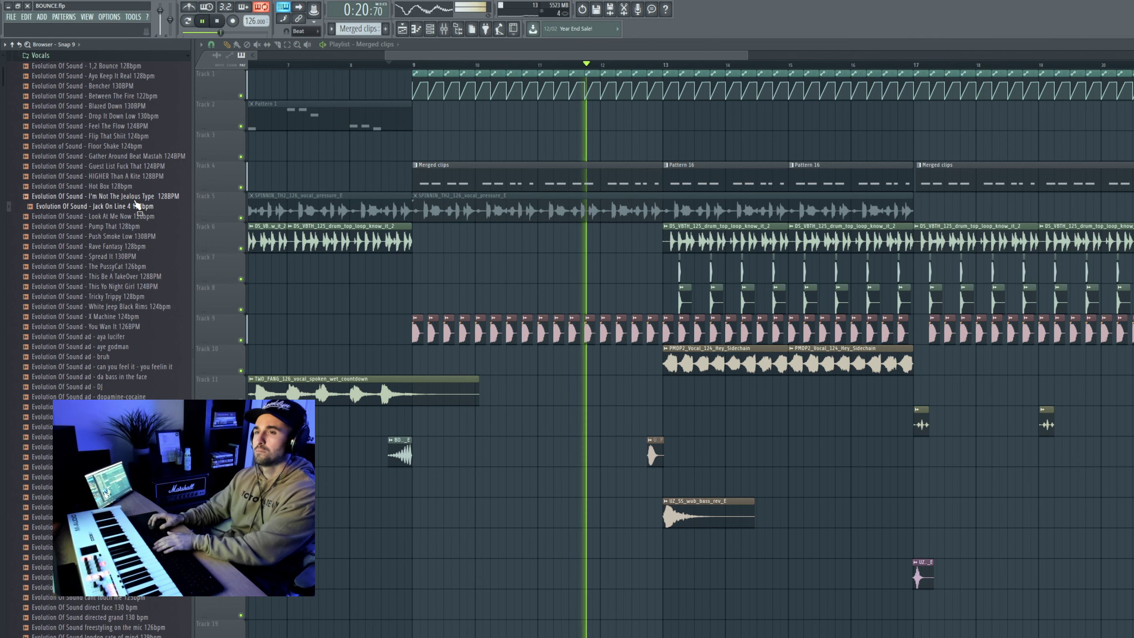
Raise the system playback volume while the drop plays
{"action": "key", "text": "XF86AudioRaiseVolume"}
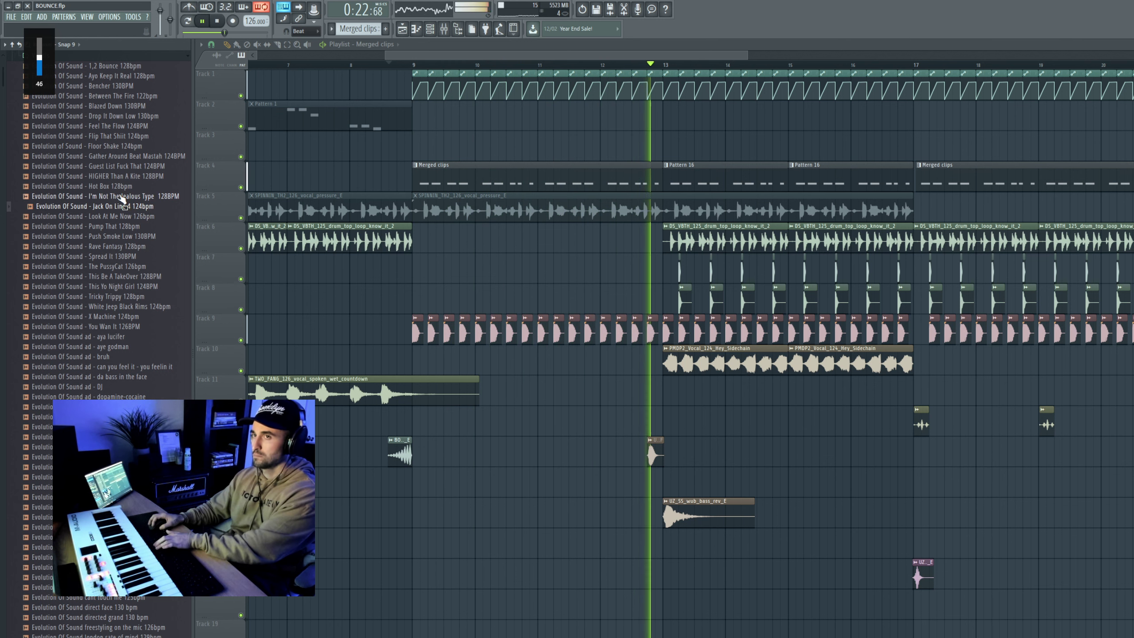
{"action": "key", "text": "XF86AudioRaiseVolume"}
{"action": "key", "text": "XF86AudioRaiseVolume"}
{"action": "key", "text": "XF86AudioRaiseVolume"}
{"action": "key", "text": "XF86AudioRaiseVolume"}
{"action": "key", "text": "XF86AudioRaiseVolume"}
{"action": "key", "text": "XF86AudioRaiseVolume"}
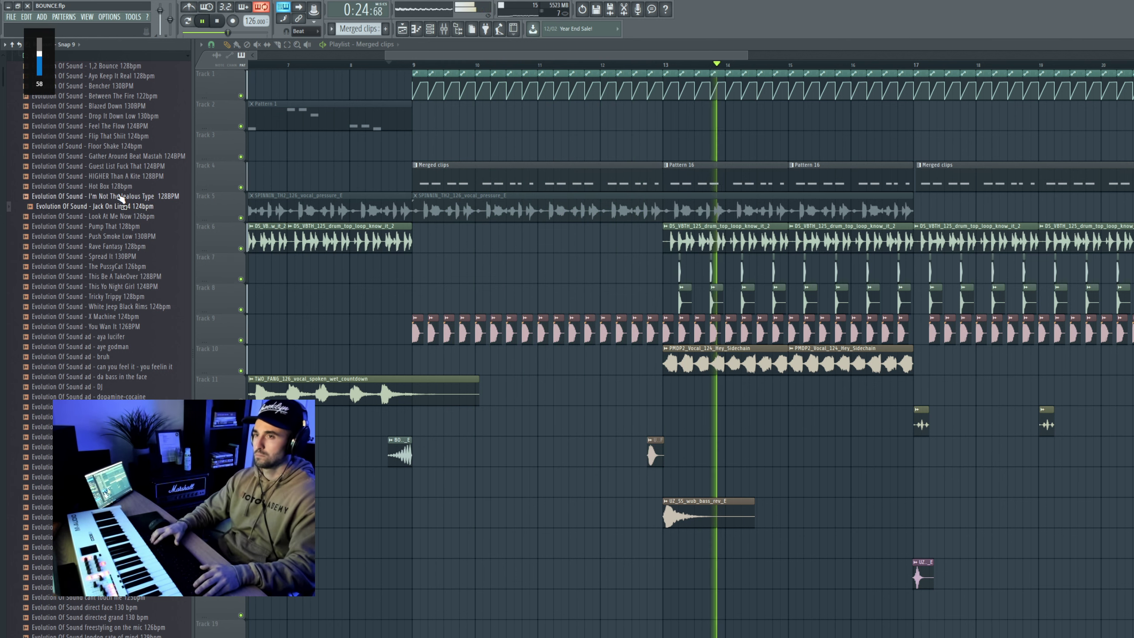
{"action": "key", "text": "XF86AudioRaiseVolume"}
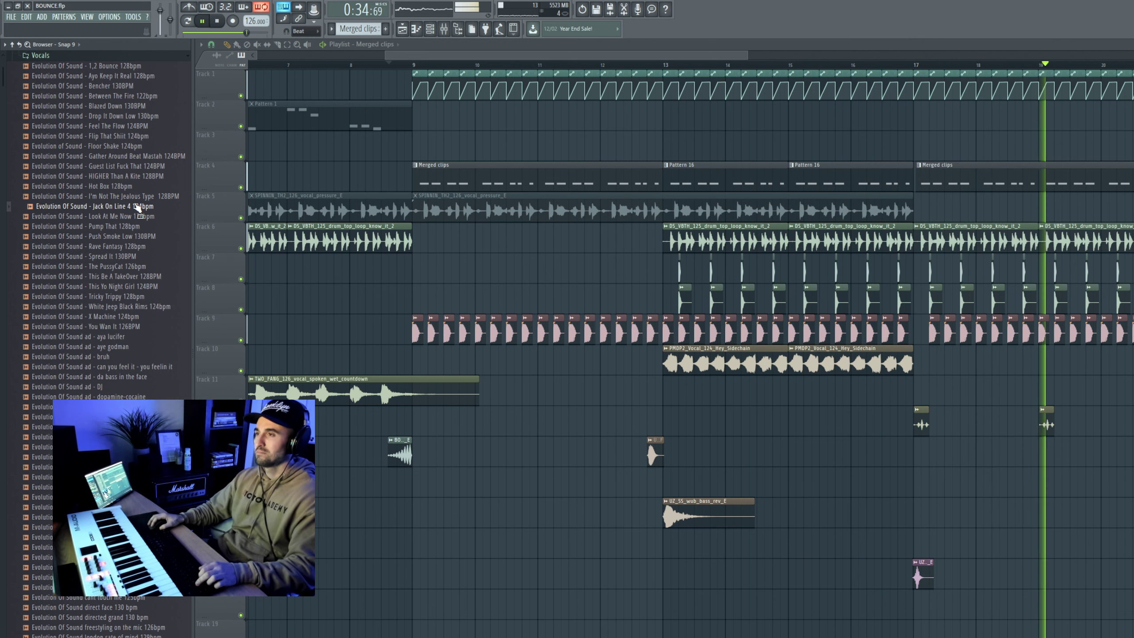
Preview the Hot Box vocal, place Evolution Of Sound - Jack On Line 4 124bpm on Track 3 starting in bar 7, and check its channel settings
{"action": "left_click", "coordinate": [129, 186]}
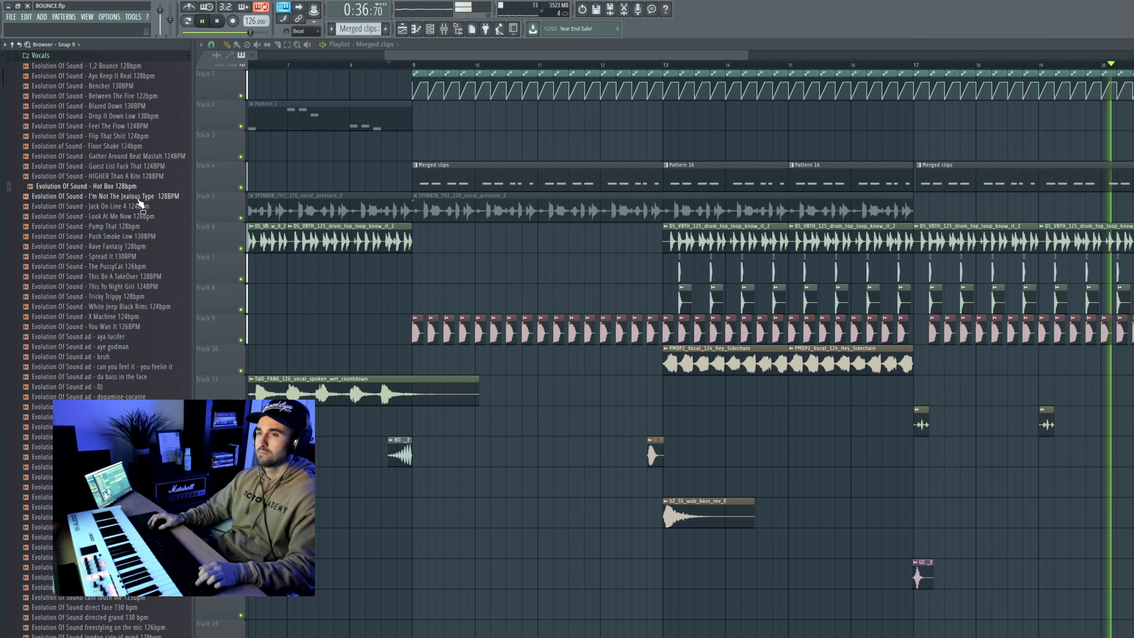
{"action": "left_click", "coordinate": [142, 206]}
{"action": "left_click_drag", "start_coordinate": [311, 149], "coordinate": [313, 148]}
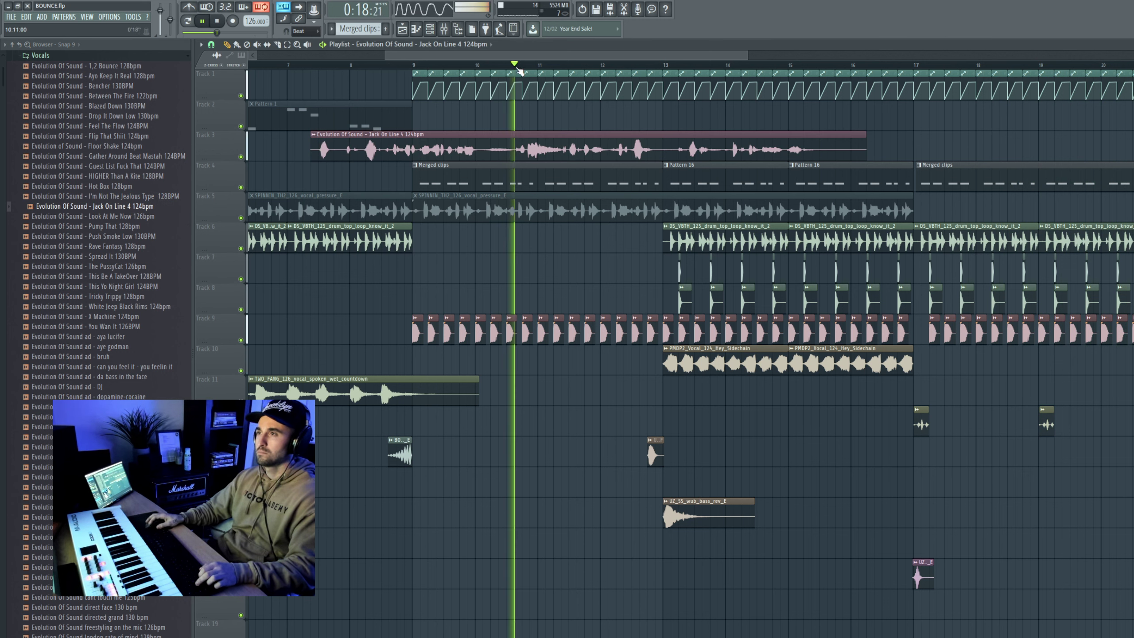
{"action": "double_click", "coordinate": [435, 133]}
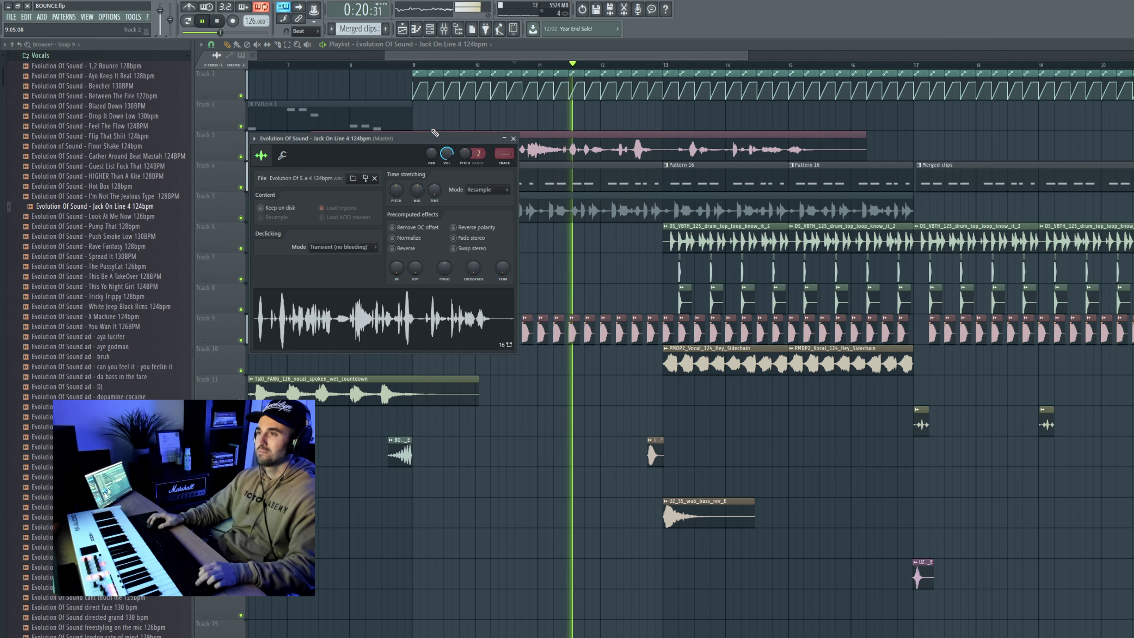
{"action": "key", "text": "Escape"}
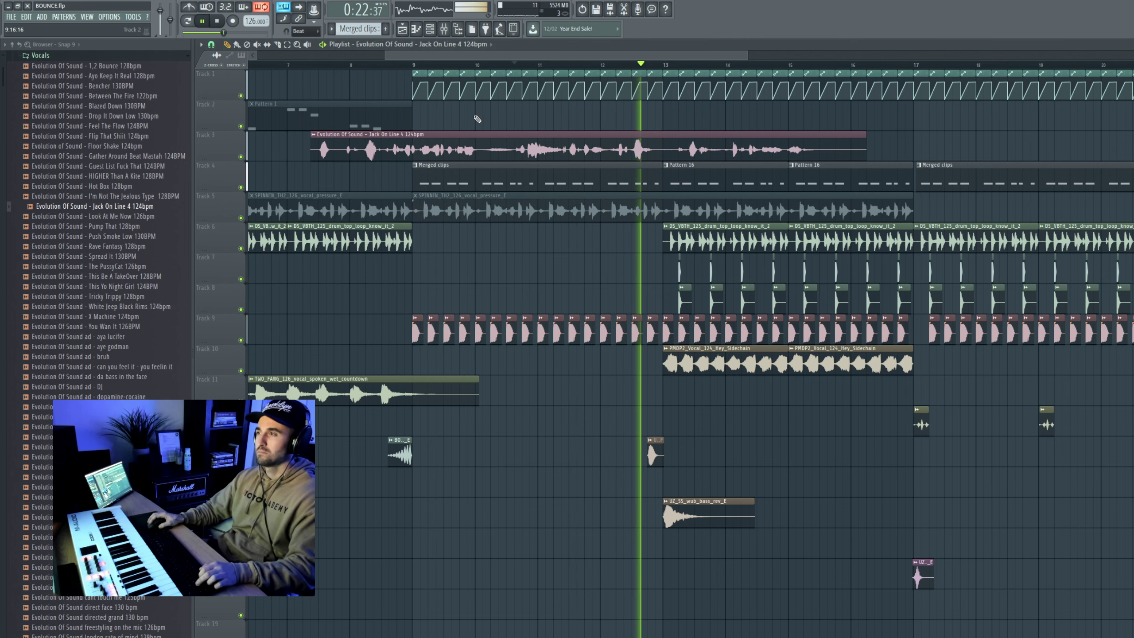
Compare the Jack On Line 4 vocal soloed and in the mix around bar 13, and move its clip to start at bar 1
{"action": "scroll", "coordinate": [473, 116], "scroll_direction": "down", "scroll_amount": 3, "text": "ctrl"}
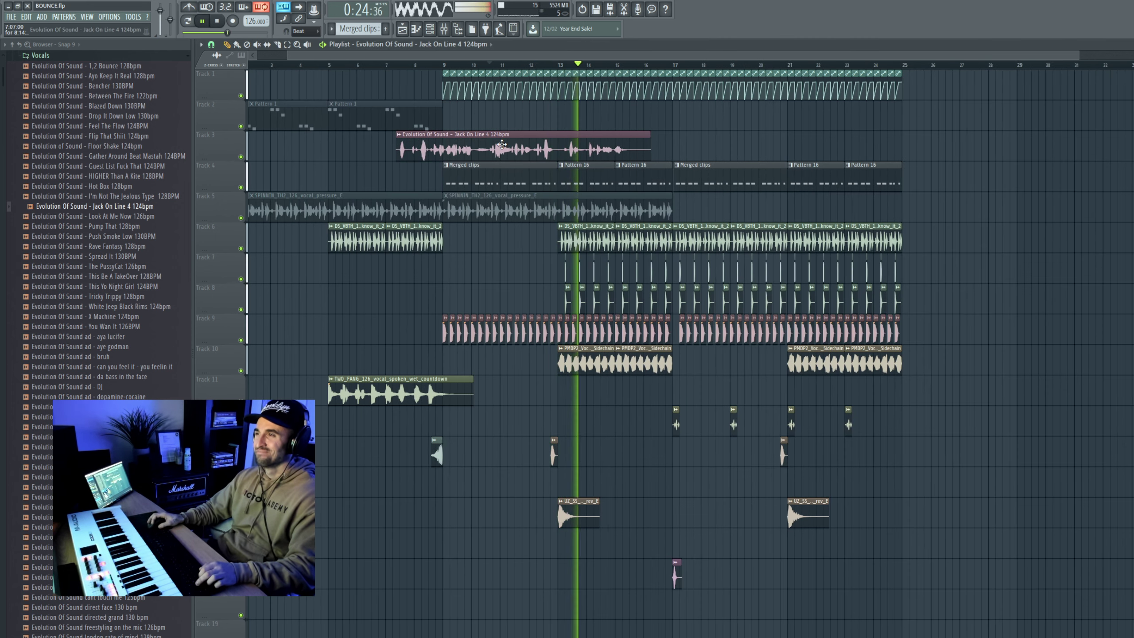
{"action": "key", "text": "space"}
{"action": "right_click", "coordinate": [241, 157]}
{"action": "key", "text": "space"}
{"action": "left_click", "coordinate": [561, 66]}
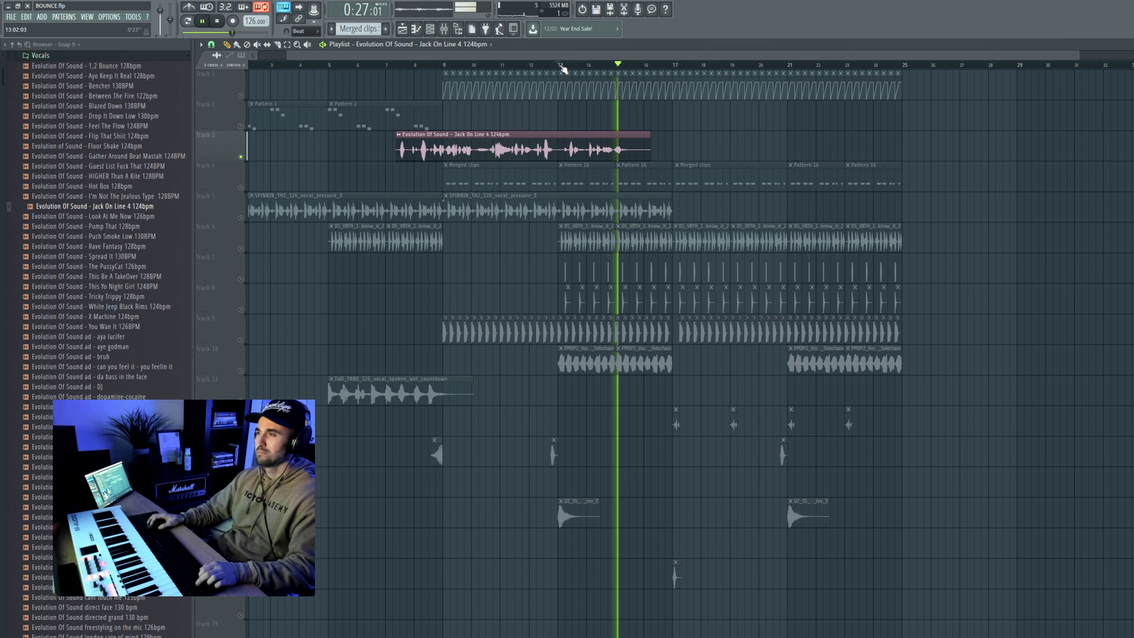
{"action": "right_click", "coordinate": [242, 158]}
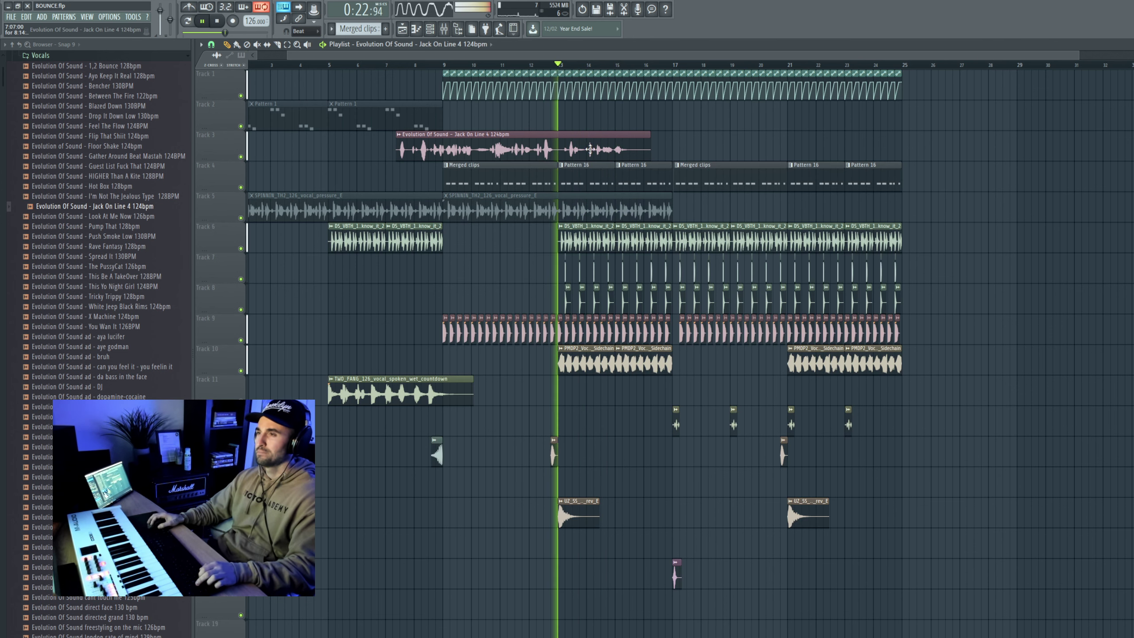
{"action": "left_click_drag", "start_coordinate": [484, 150], "coordinate": [335, 150]}
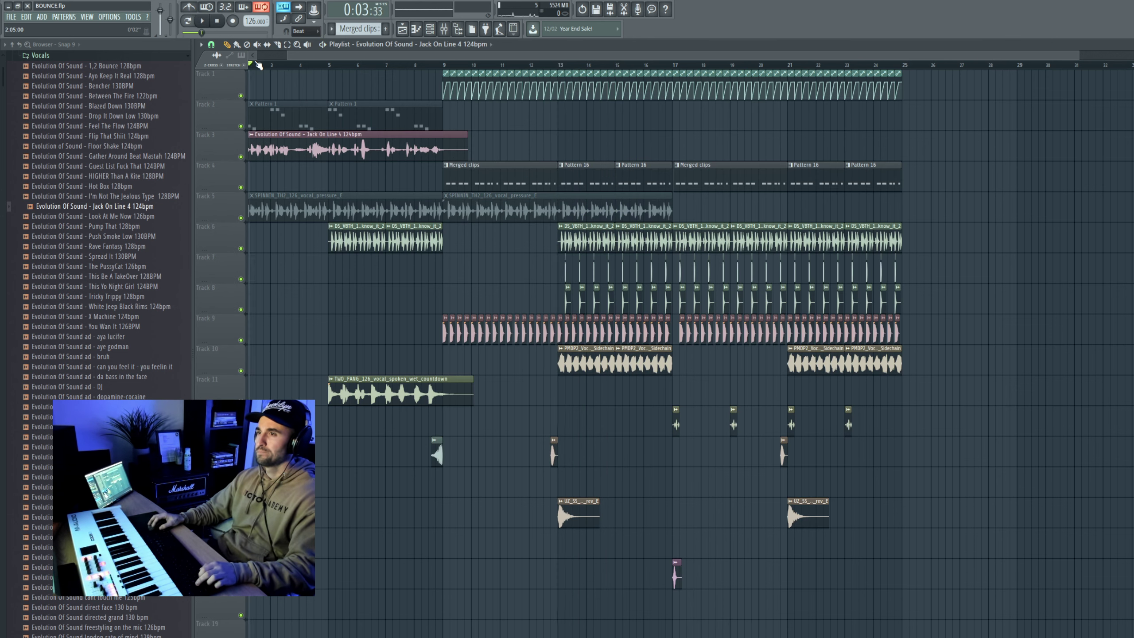
{"action": "key", "text": "space"}
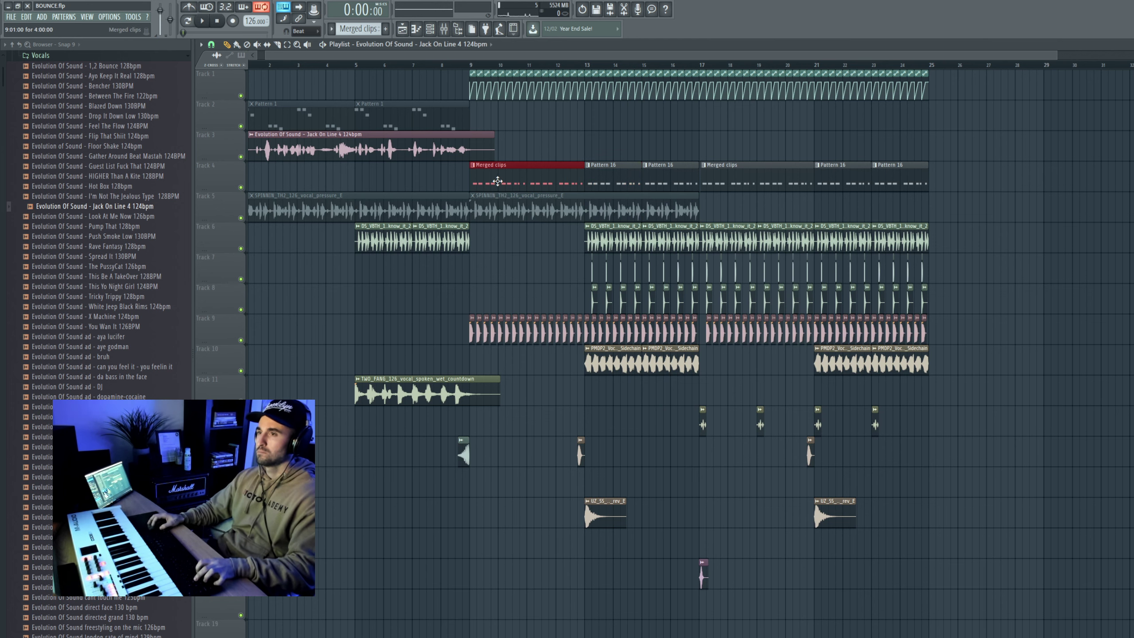
Copy the Merged clips pattern to bars 1 and 5 on Track 4, and the two drum top loops to bars 1 through 4 on Track 6
{"action": "left_click_drag", "start_coordinate": [498, 181], "coordinate": [233, 180]}
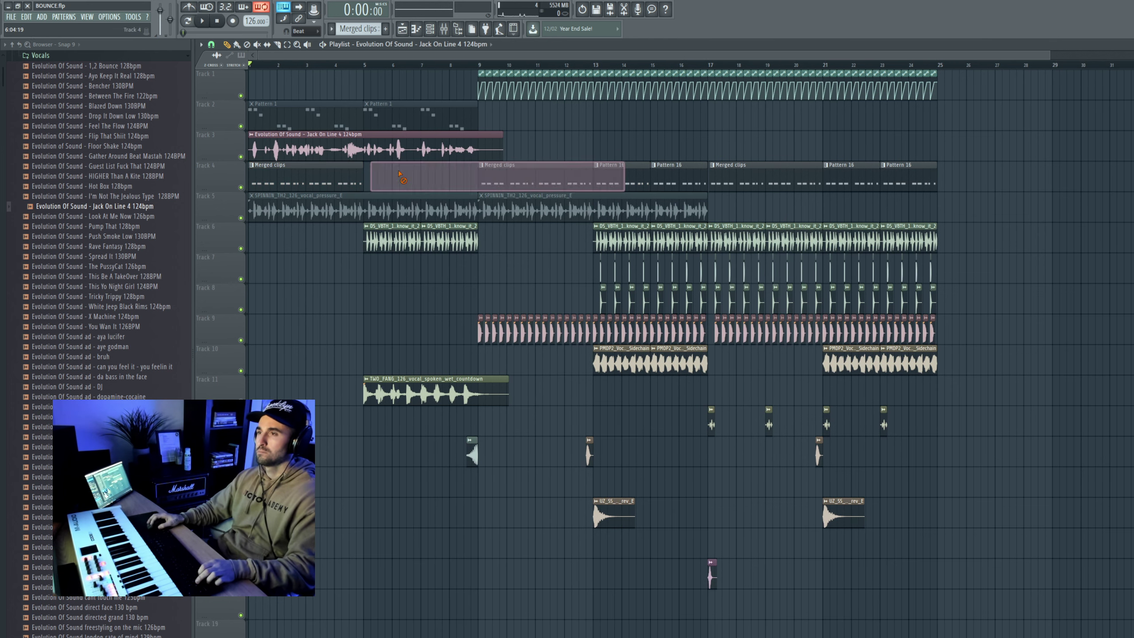
{"action": "left_click_drag", "start_coordinate": [399, 174], "coordinate": [367, 175]}
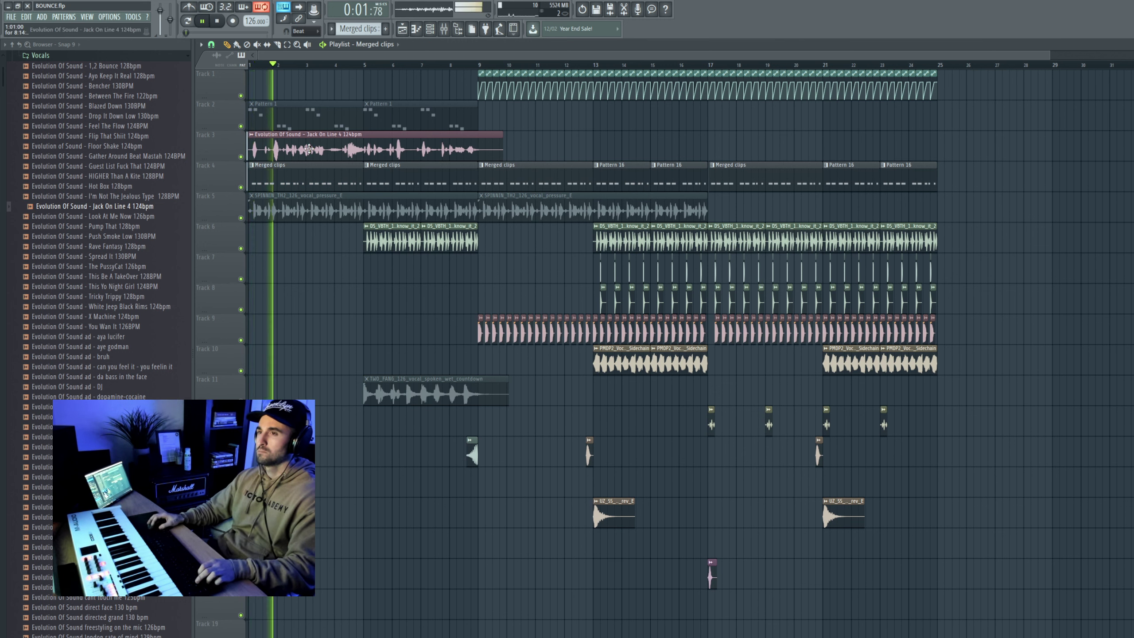
{"action": "left_click_drag", "start_coordinate": [333, 241], "coordinate": [336, 247]}
{"action": "left_click_drag", "start_coordinate": [407, 230], "coordinate": [292, 230]}
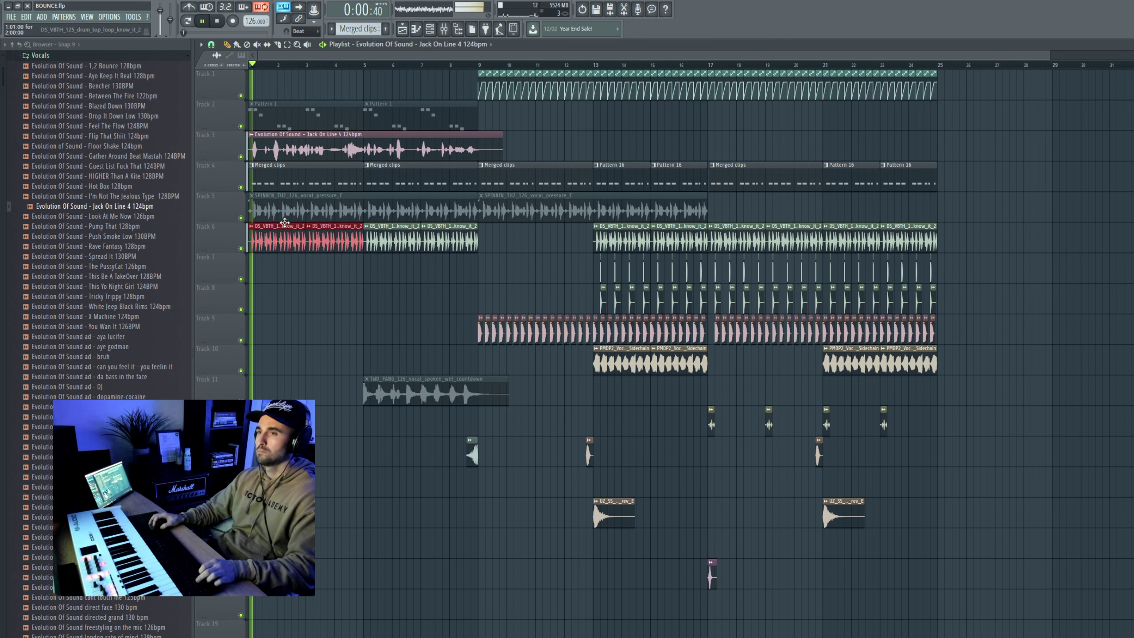
{"action": "left_click_drag", "start_coordinate": [291, 152], "coordinate": [297, 153]}
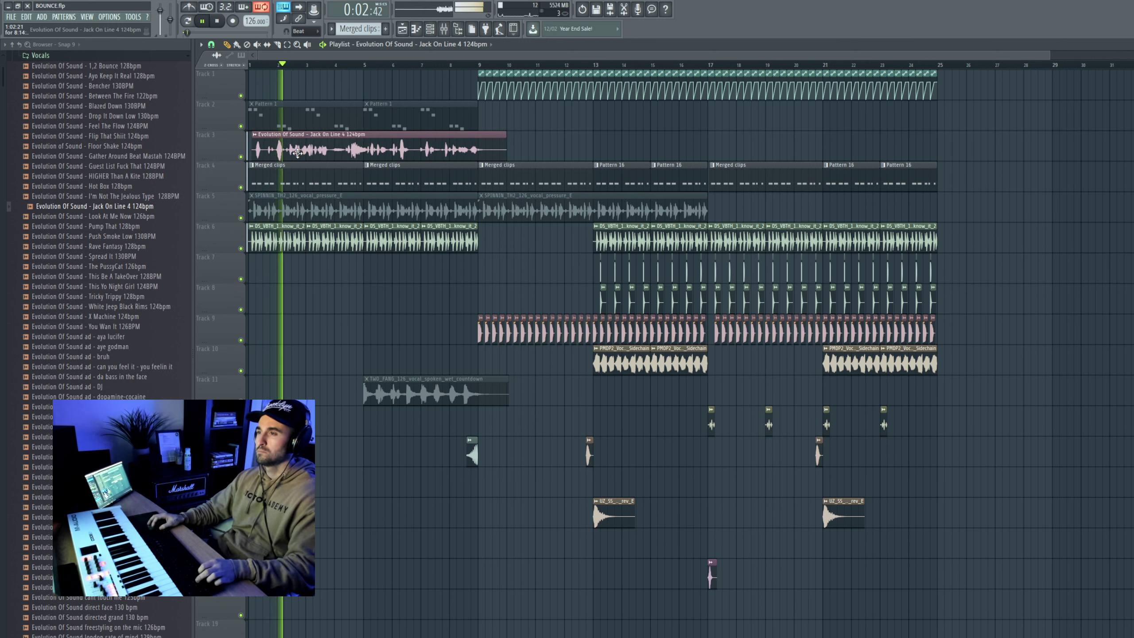
Copy four bars of the Track 9 kicks and the Track 1 automation clips to start at bar 1
{"action": "left_click_drag", "start_coordinate": [477, 337], "coordinate": [350, 333]}
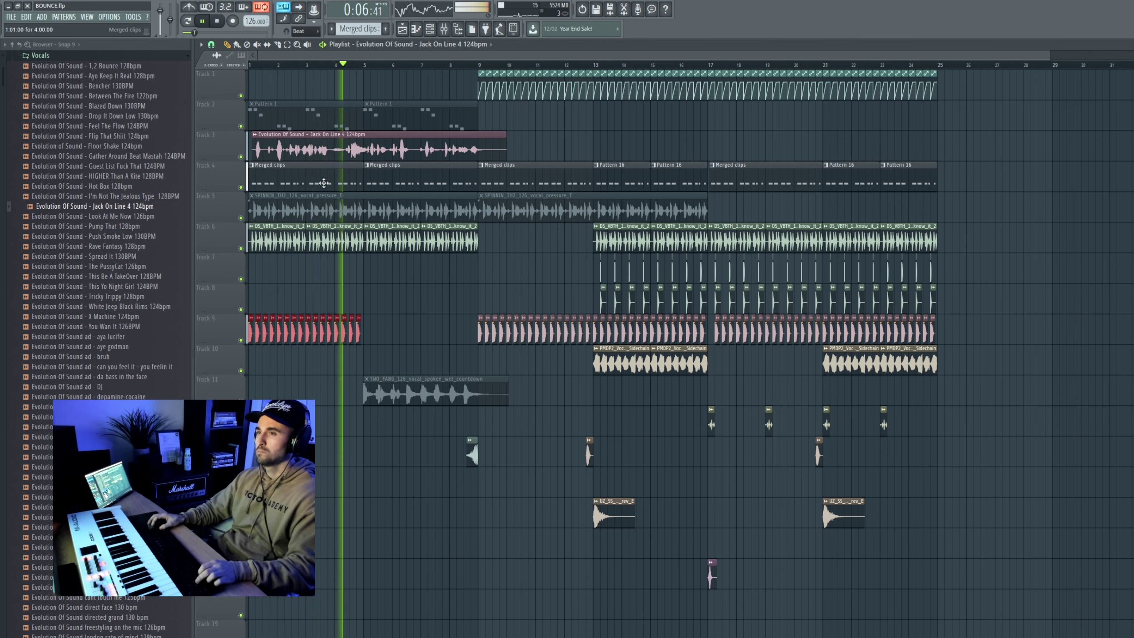
{"action": "left_click_drag", "start_coordinate": [458, 83], "coordinate": [350, 87]}
Replay the arrangement from around bar 4 with the Jack On Line 4 vocal, and delete that vocal clip from Track 3
{"action": "left_click", "coordinate": [338, 64]}
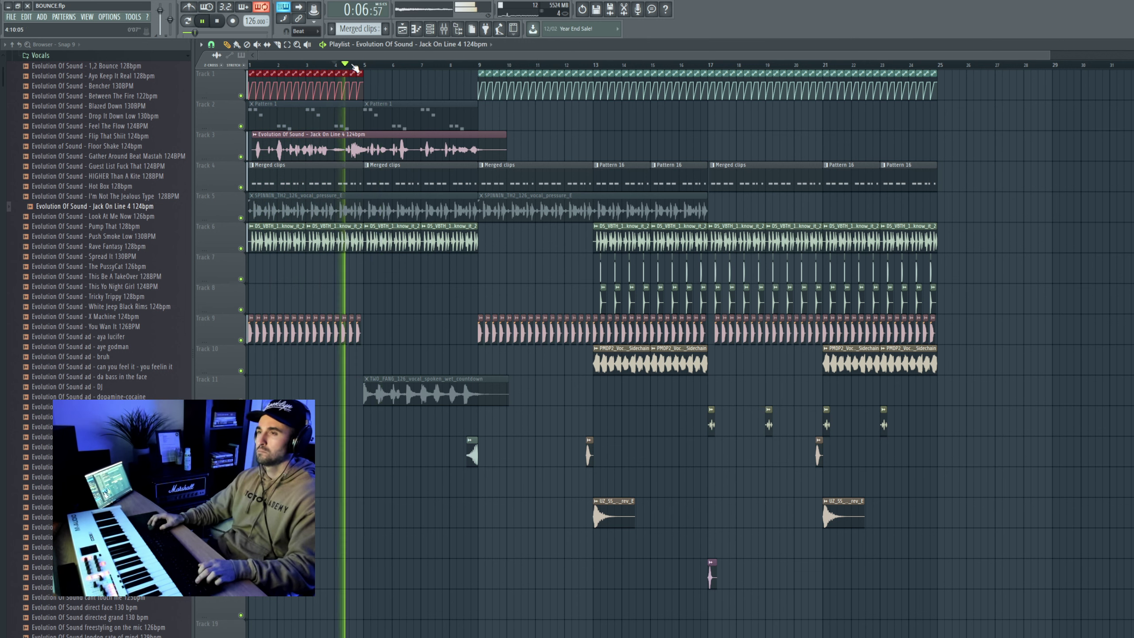
{"action": "double_click", "coordinate": [425, 137]}
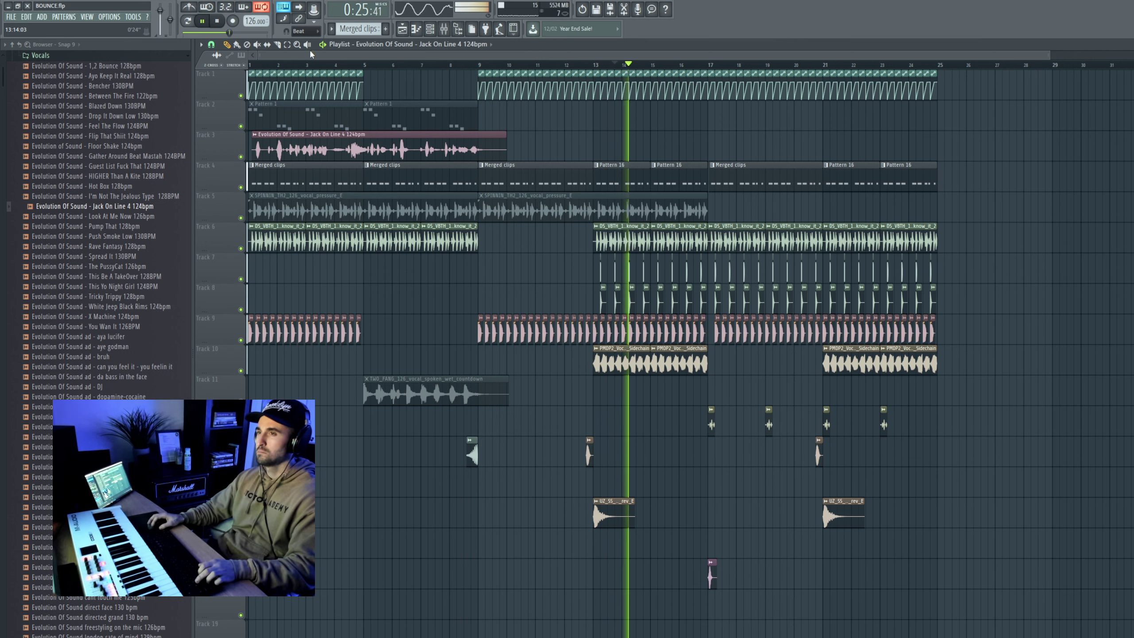
{"action": "right_click", "coordinate": [491, 135]}
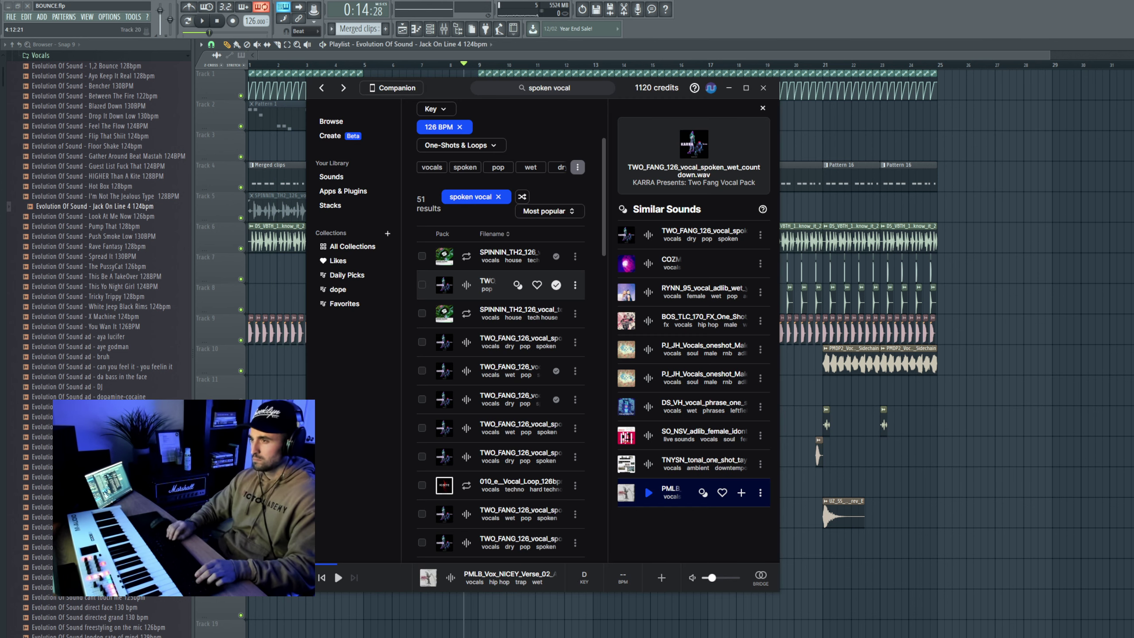
Switch to Splice, download the TNYSN_tonal_one_shot vocal from the similar sounds, and audition SPINNIN_TH2_126_vocal_techno_kick_Dmin
{"action": "key", "text": "Up"}
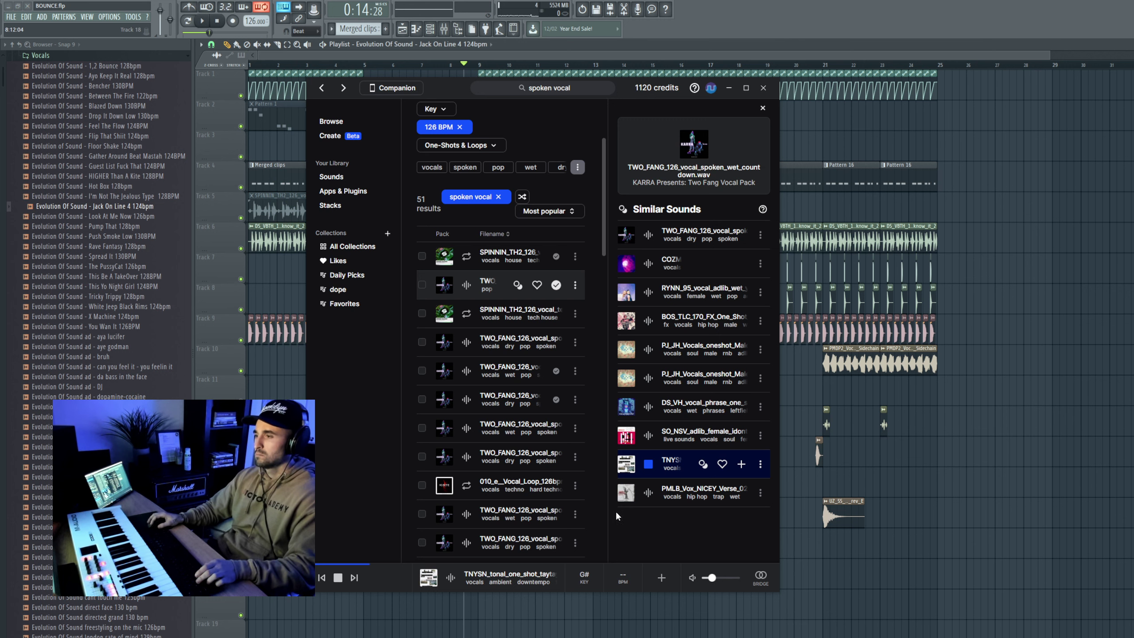
{"action": "left_click", "coordinate": [651, 376]}
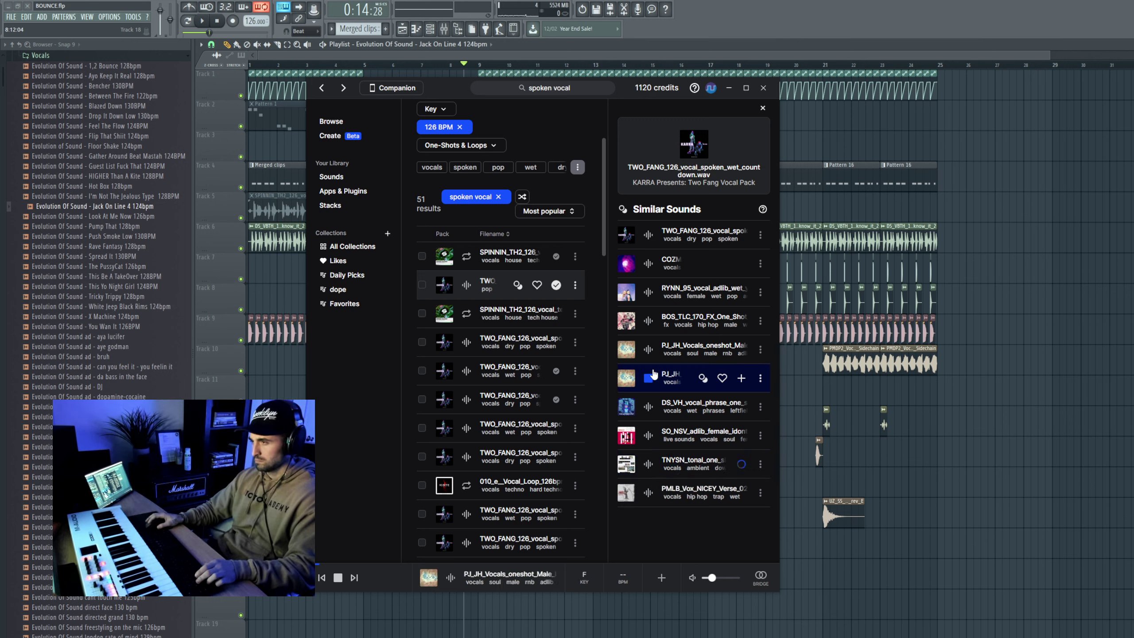
{"action": "left_click", "coordinate": [649, 465]}
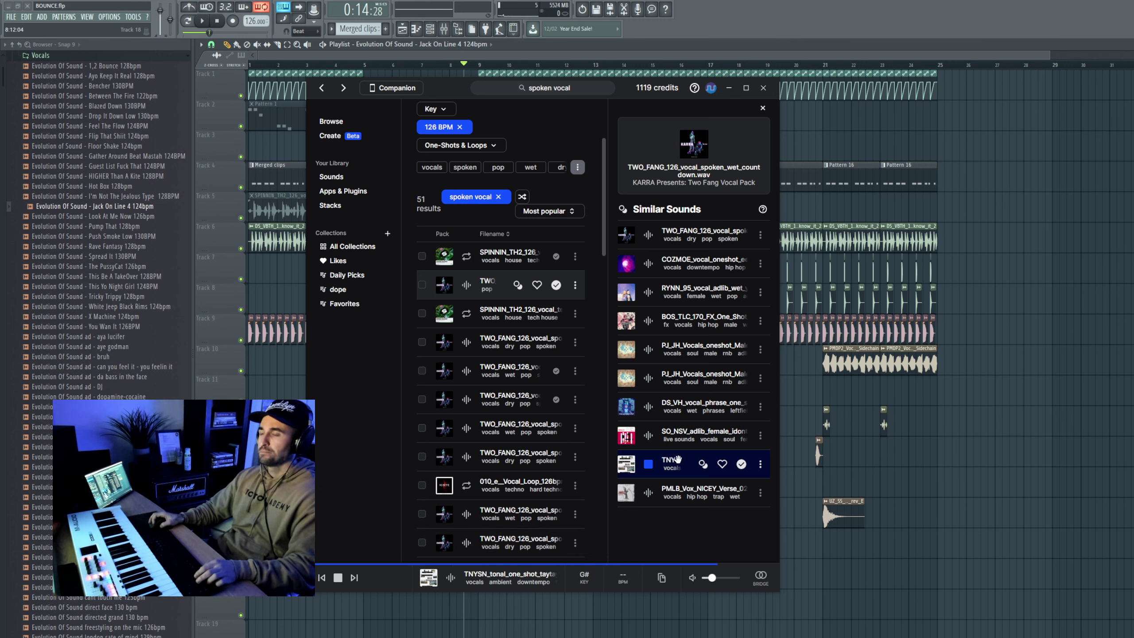
{"action": "left_click", "coordinate": [466, 313]}
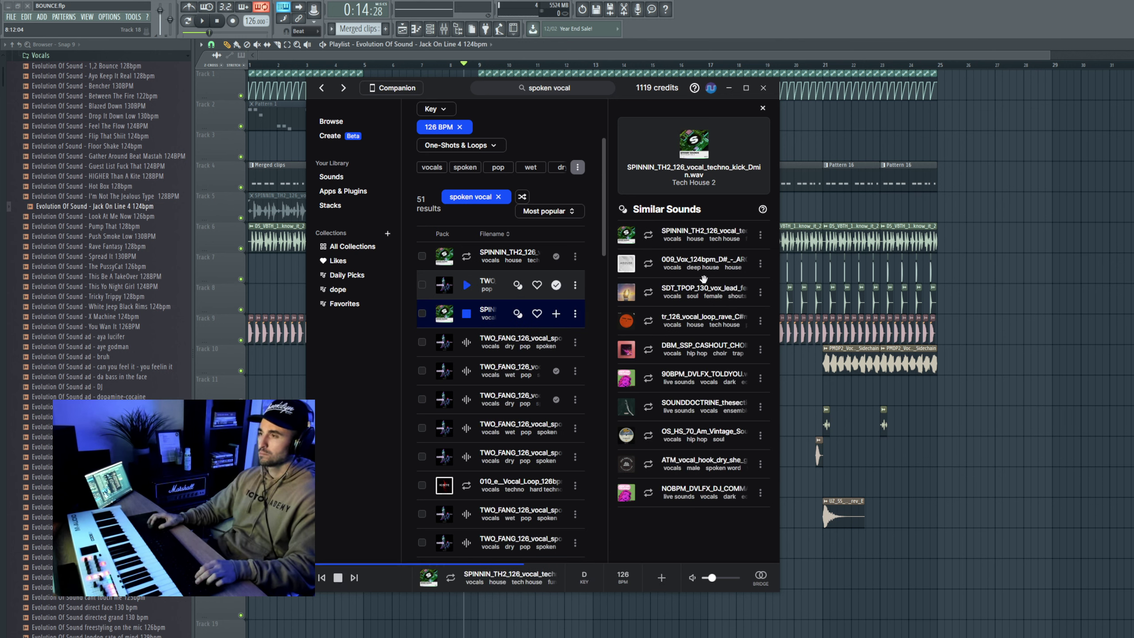
Audition the similar vocal sounds from tr_126_vocal_loop_rave down the list to OS_HS_70_Am_Vintage_Soul
{"action": "left_click", "coordinate": [647, 321]}
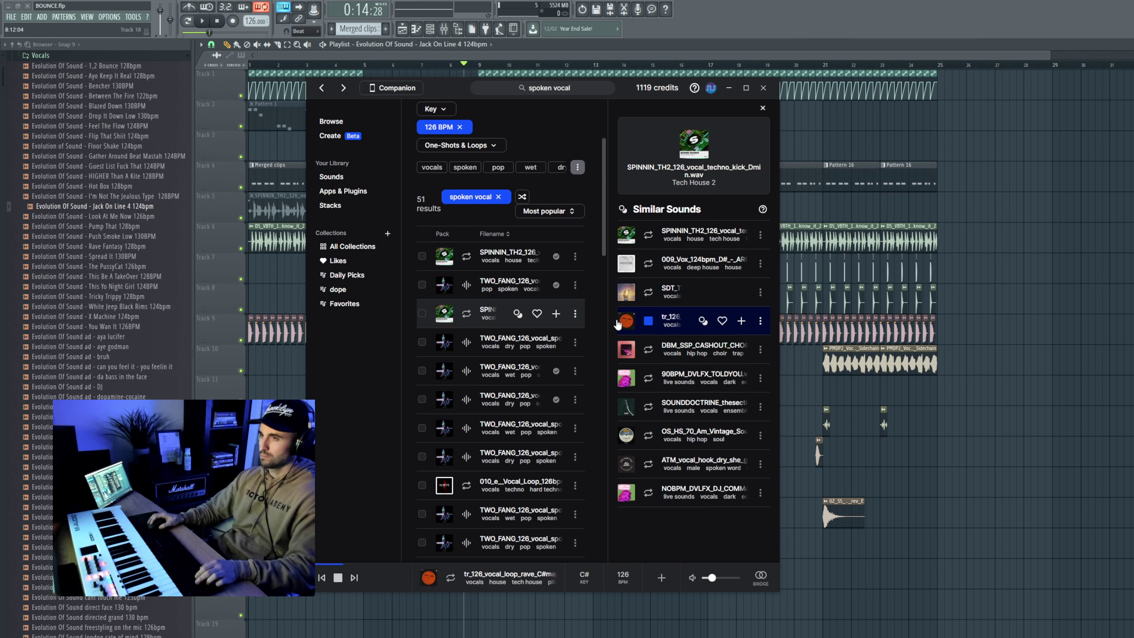
{"action": "left_click", "coordinate": [649, 350]}
{"action": "left_click", "coordinate": [648, 378]}
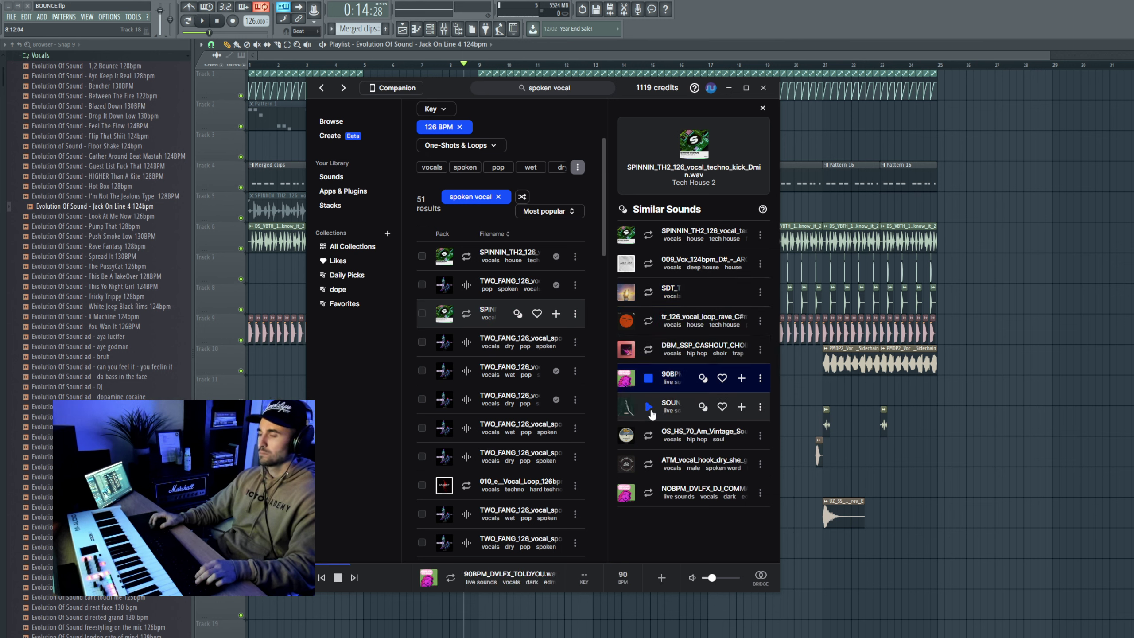
{"action": "left_click", "coordinate": [648, 407]}
{"action": "left_click", "coordinate": [648, 435]}
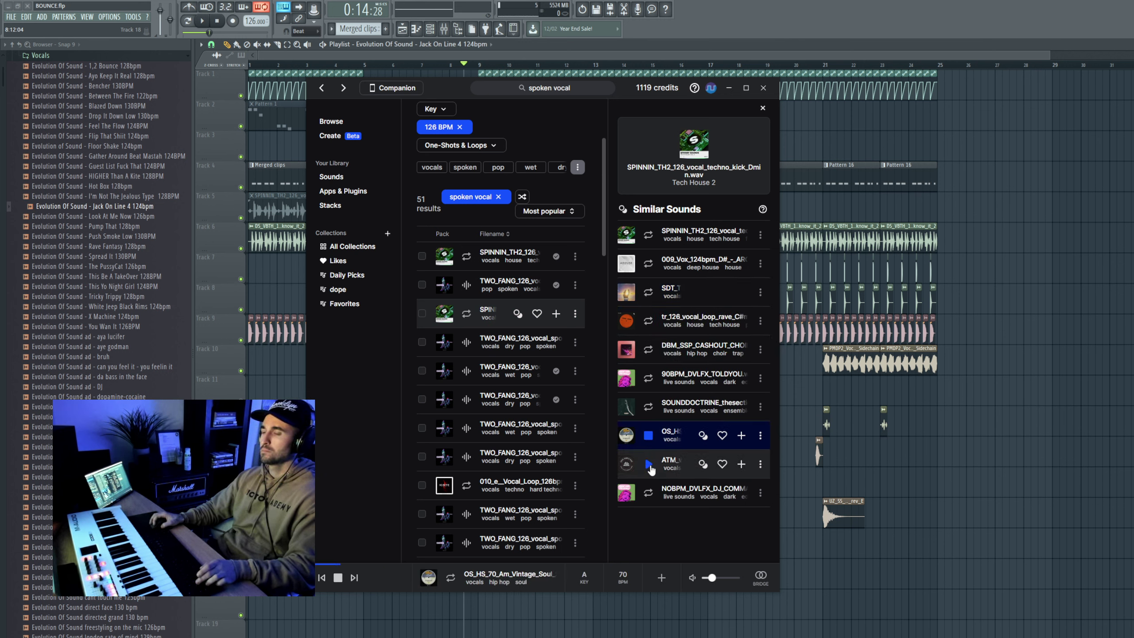
{"action": "left_click", "coordinate": [648, 439]}
Return to FL Studio, play the arrangement, and add a Serum instrument with the CH - Tony preset from the EVO Presents Dark Bass bank
{"action": "left_click", "coordinate": [1003, 441]}
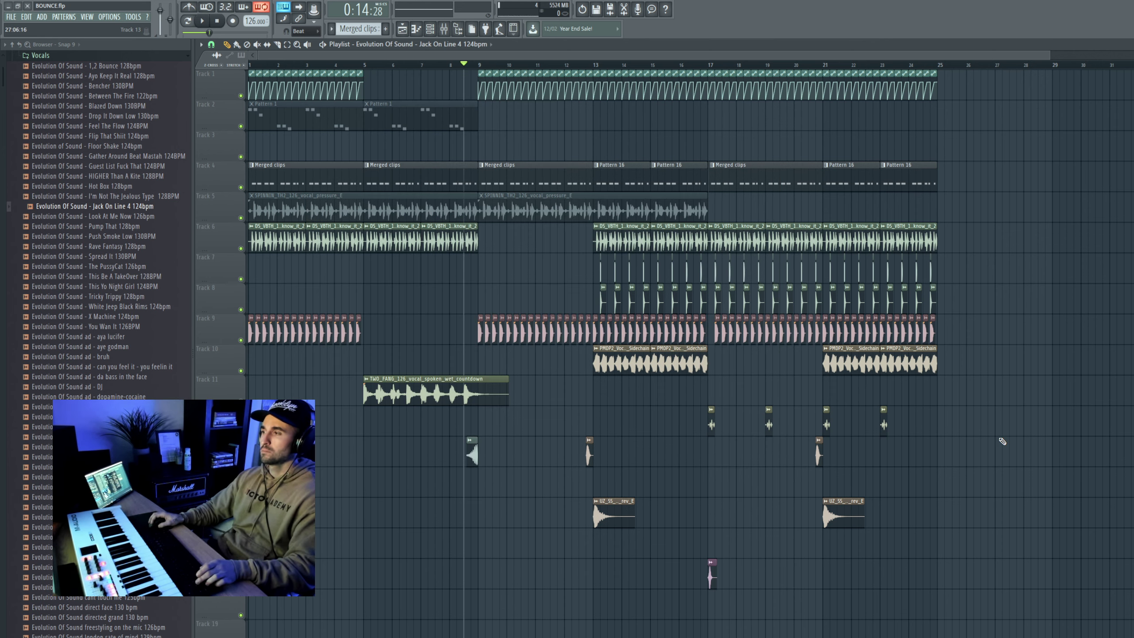
{"action": "key", "text": "space"}
{"action": "scroll", "coordinate": [375, 202], "scroll_direction": "up", "scroll_amount": 3}
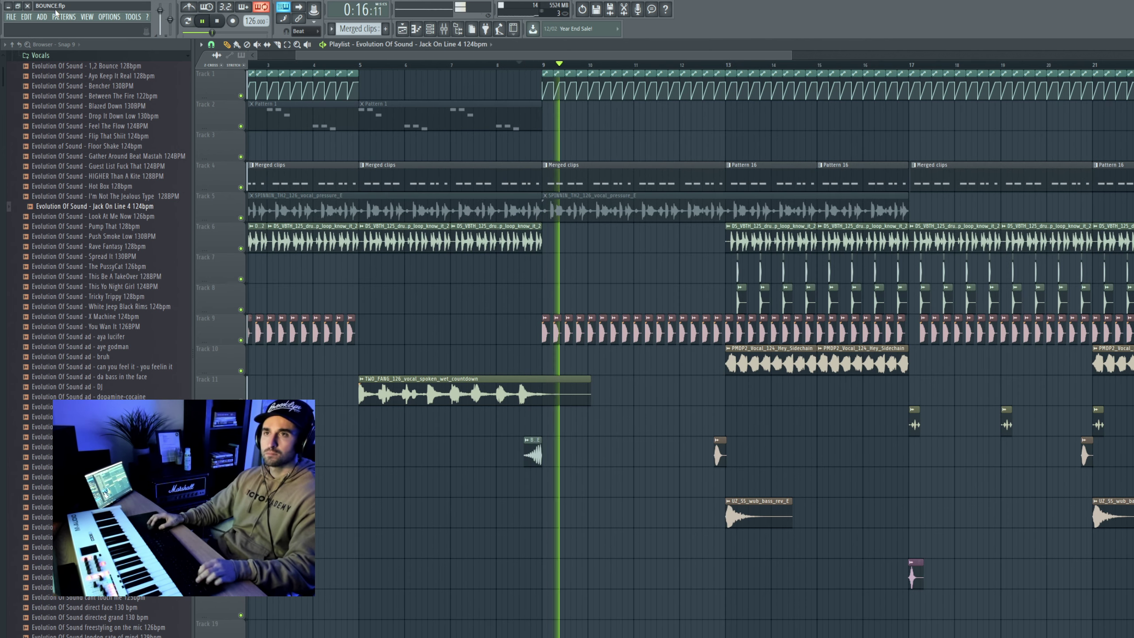
{"action": "left_click", "coordinate": [42, 17]}
{"action": "left_click", "coordinate": [146, 72]}
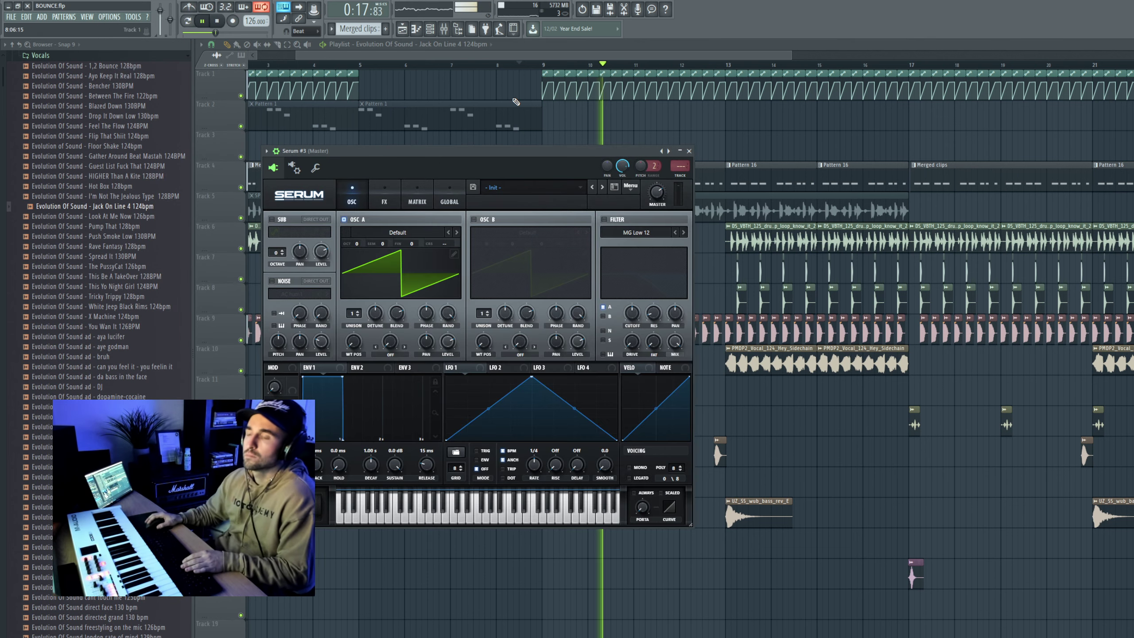
{"action": "left_click", "coordinate": [531, 187]}
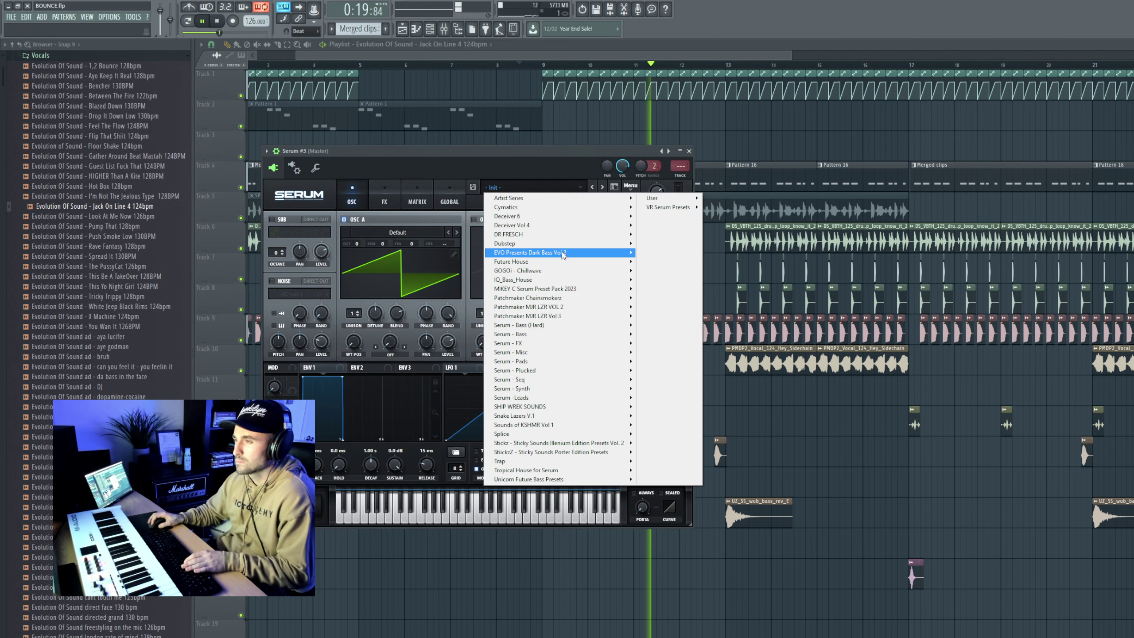
{"action": "mouse_move", "coordinate": [549, 253]}
{"action": "left_click", "coordinate": [703, 620]}
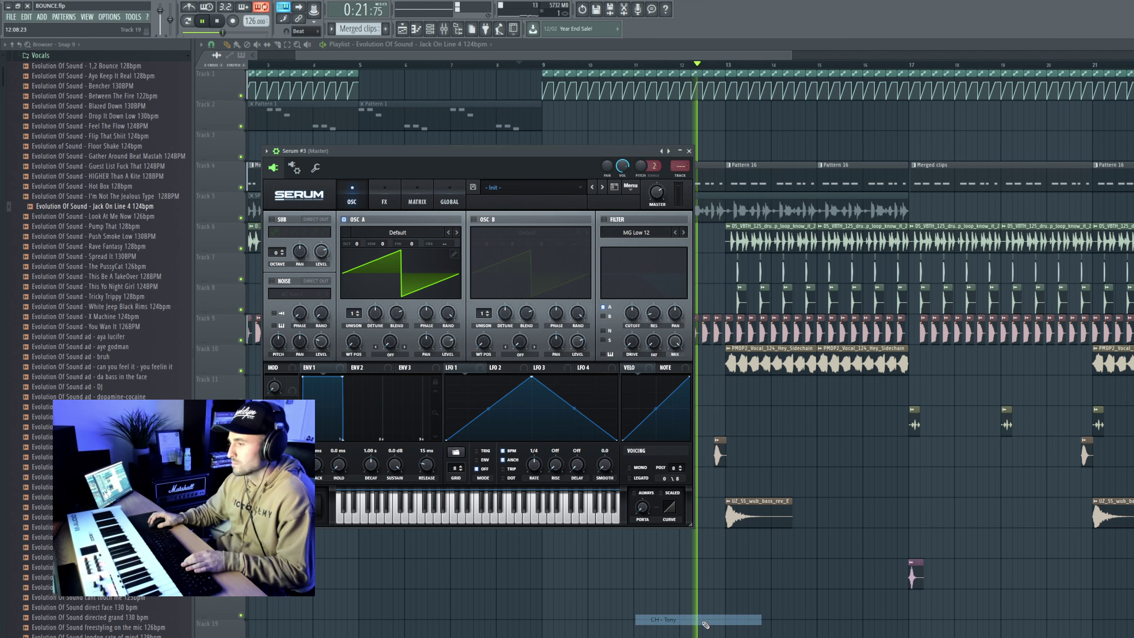
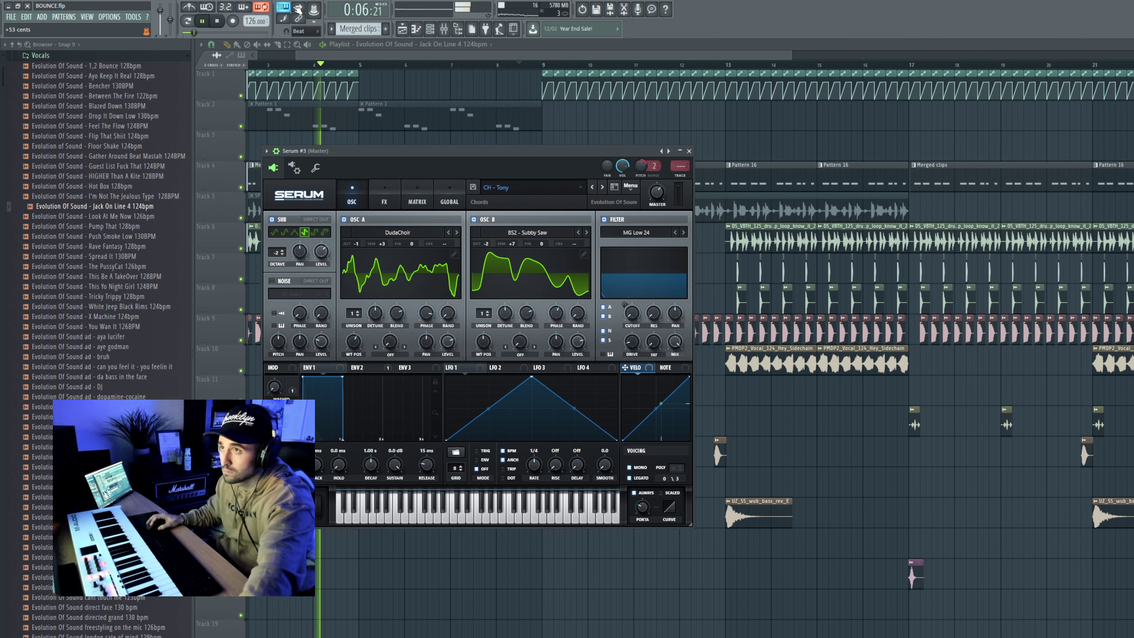
Record a live take of the Serum CH - Tony sound over the playing arrangement, and close the instrument window
{"action": "left_click", "coordinate": [233, 23]}
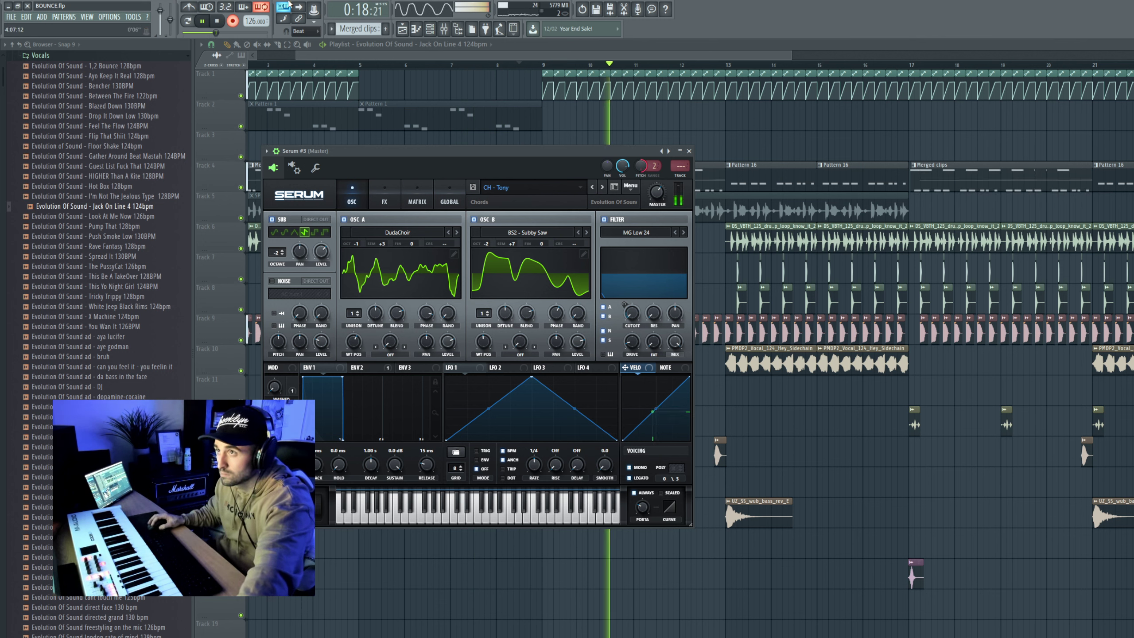
{"action": "left_click", "coordinate": [217, 21]}
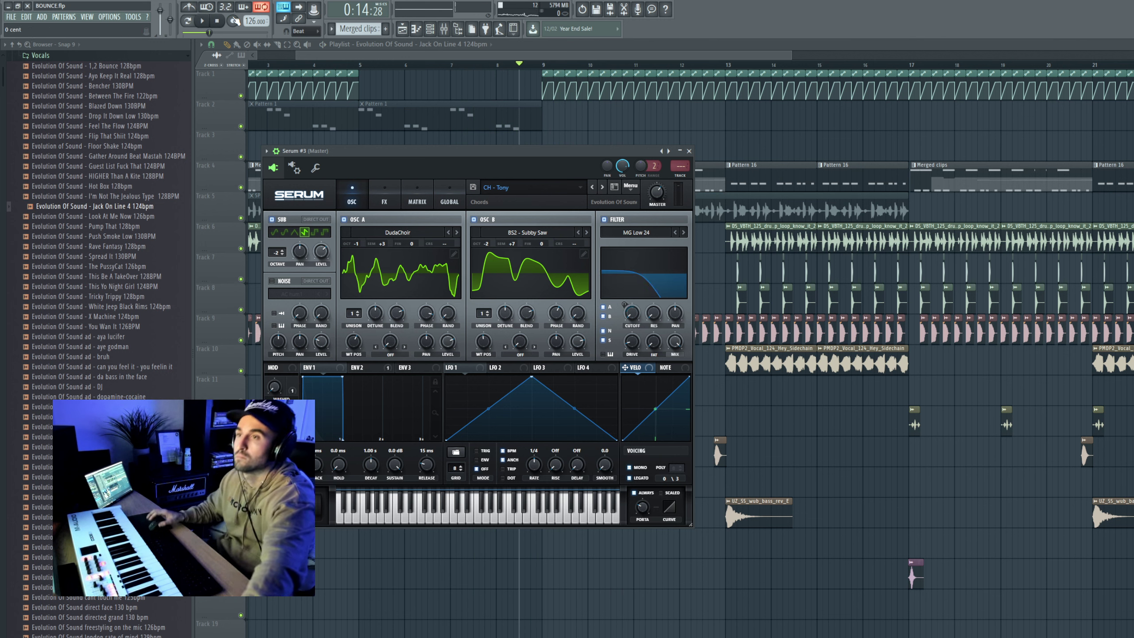
{"action": "right_click", "coordinate": [639, 570]}
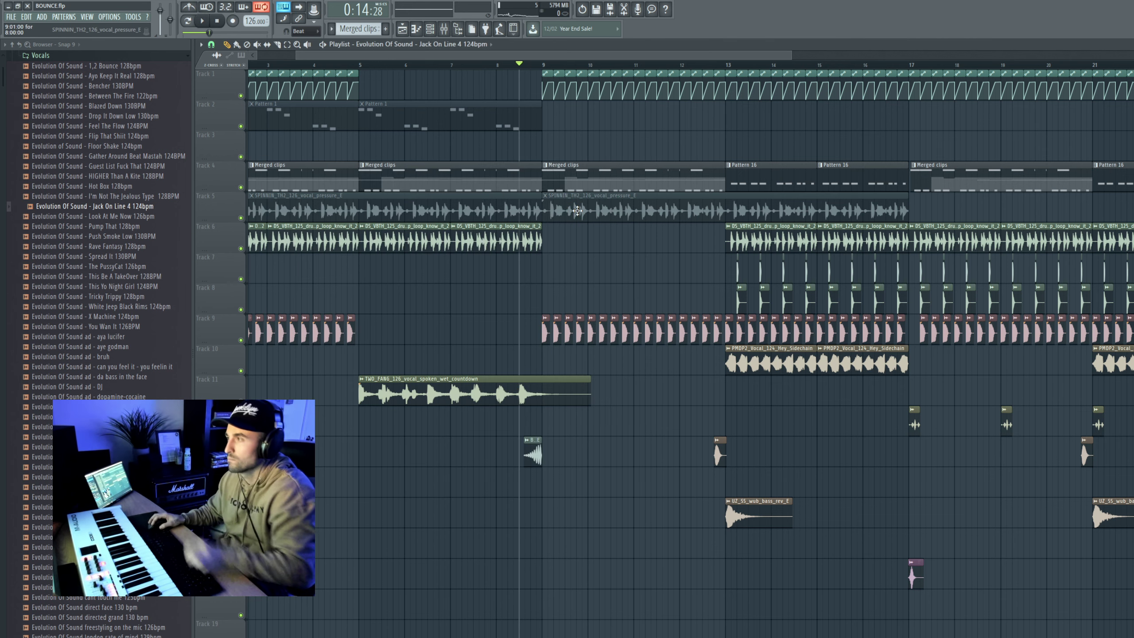
Undo the latest recording by stepping the project history back to the Bend U knob tweak, and replay from around bar 8
{"action": "scroll", "coordinate": [483, 131], "scroll_direction": "down", "scroll_amount": 3}
{"action": "key", "text": "ctrl+alt+z"}
{"action": "key", "text": "ctrl+alt+z"}
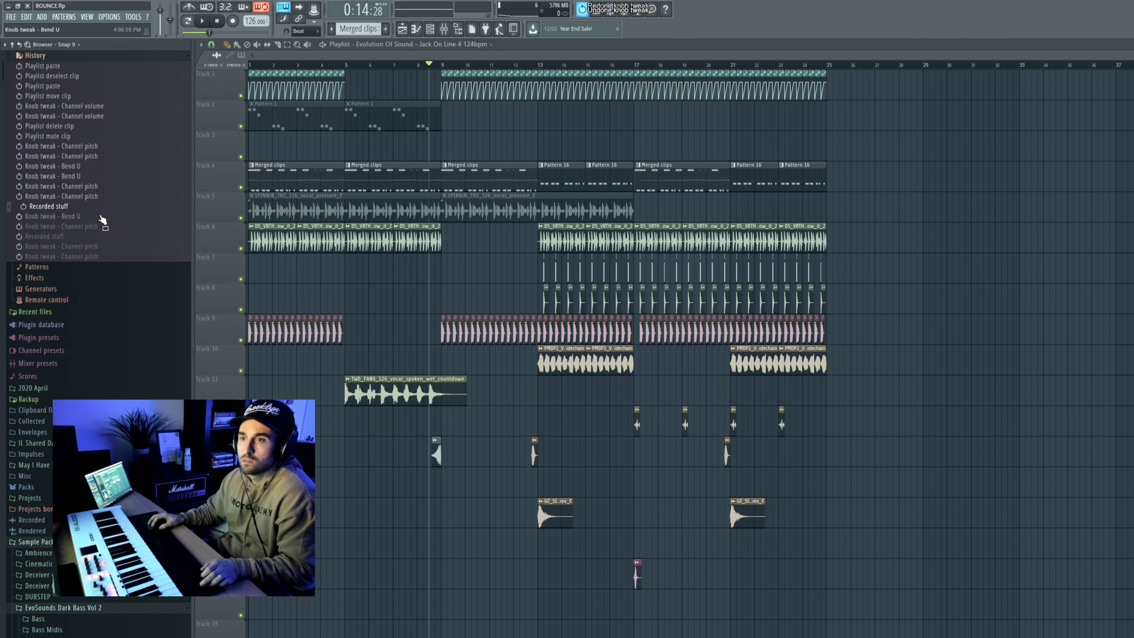
{"action": "left_click", "coordinate": [108, 217]}
{"action": "key", "text": "space"}
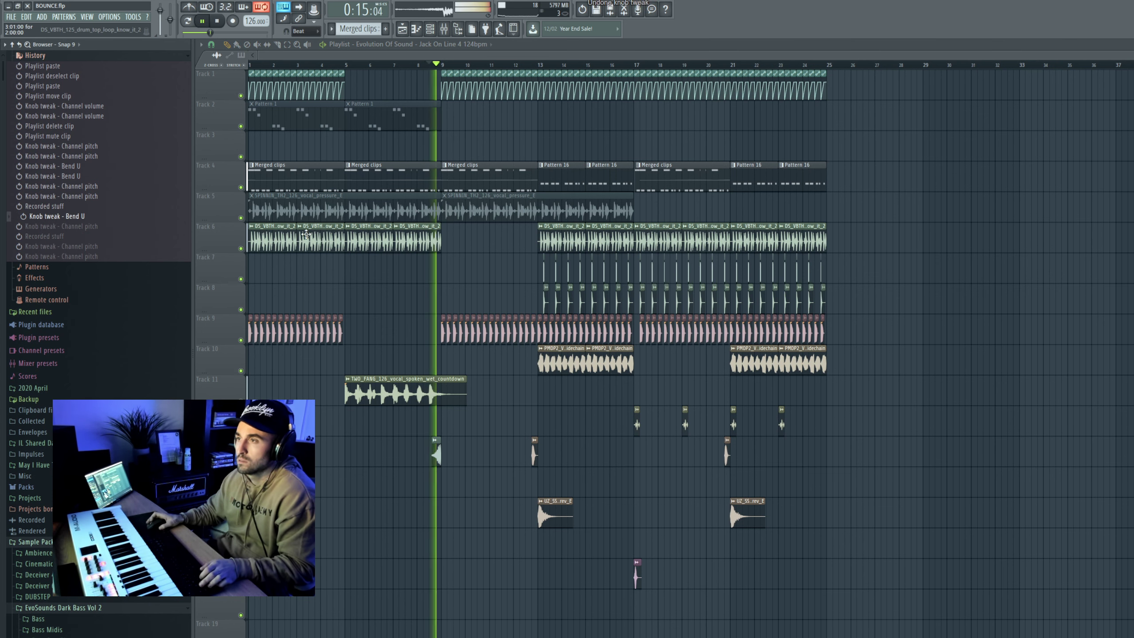
{"action": "key", "text": "space"}
Open the Merged clips pattern's Serum #3 notes in the piano roll, and clone the Serum #3 channel twice
{"action": "double_click", "coordinate": [386, 175]}
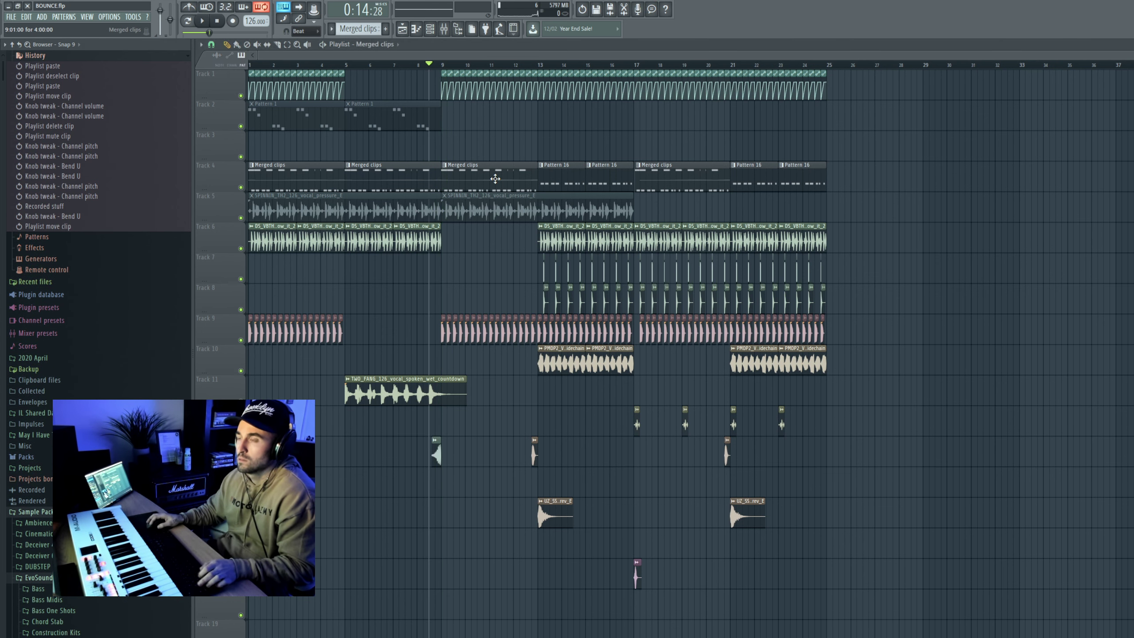
{"action": "scroll", "coordinate": [281, 331], "scroll_direction": "down", "scroll_amount": 1}
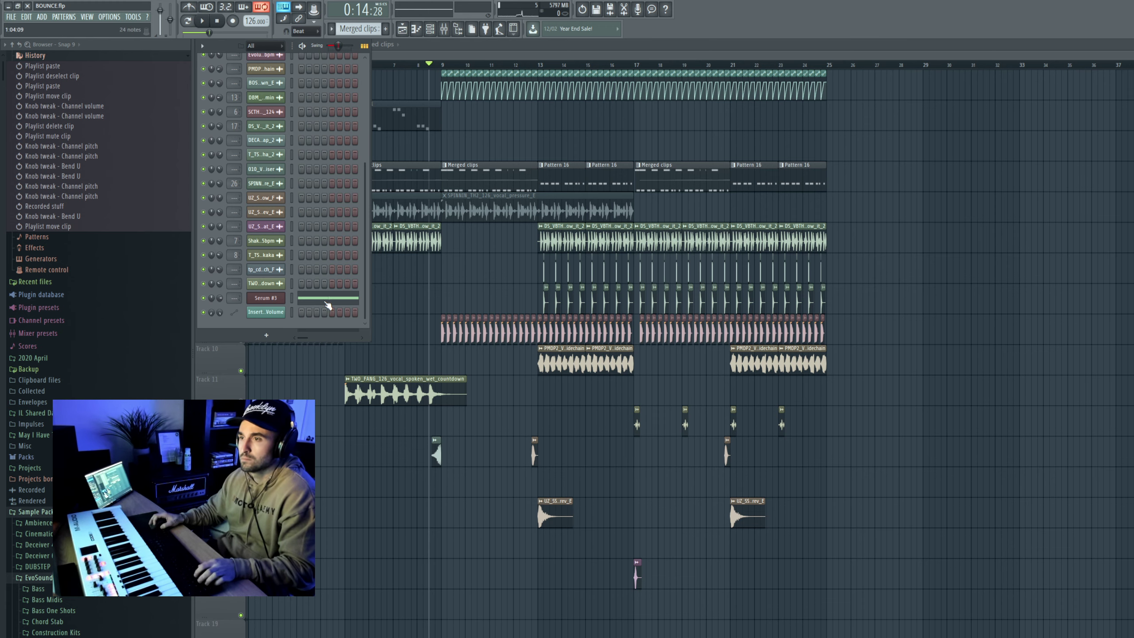
{"action": "left_click", "coordinate": [328, 304]}
{"action": "right_click", "coordinate": [283, 296]}
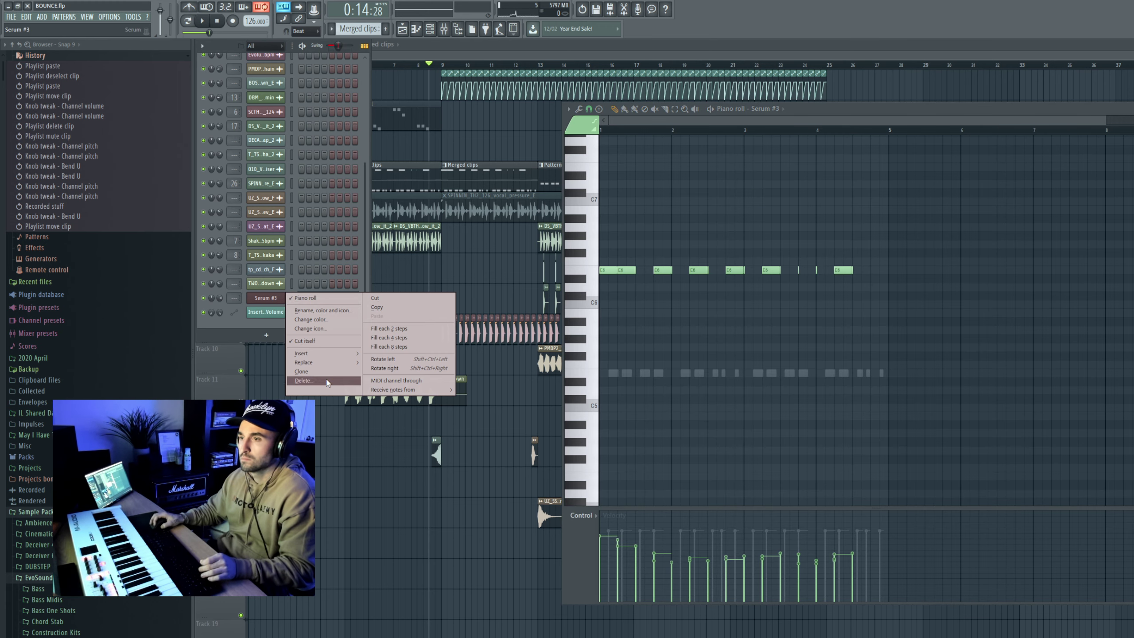
{"action": "left_click", "coordinate": [308, 372]}
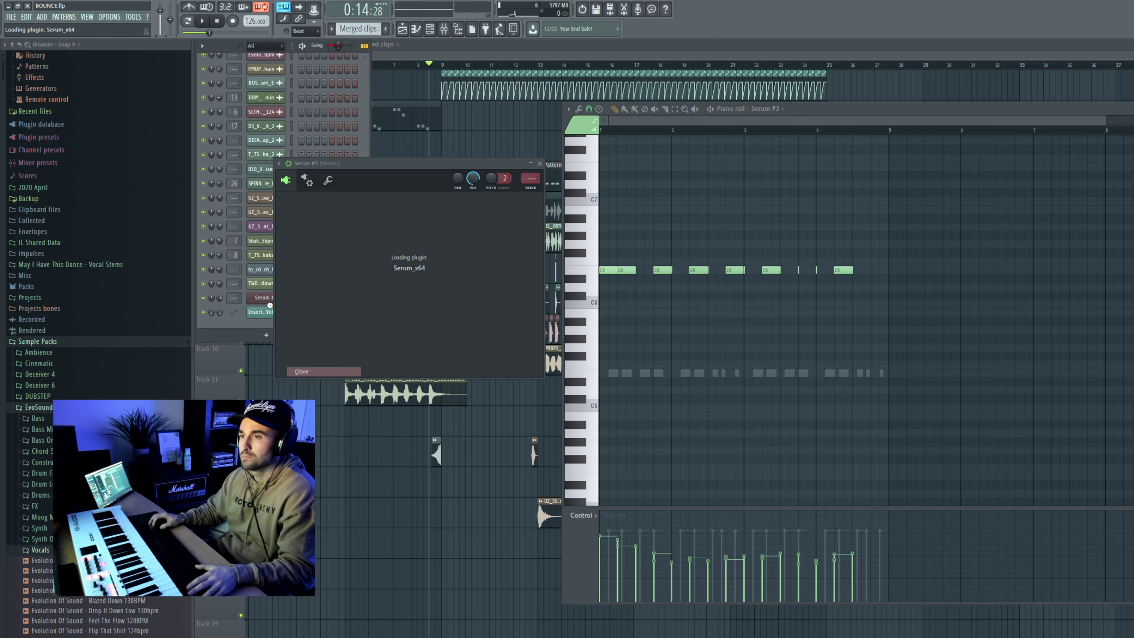
{"action": "right_click", "coordinate": [284, 296]}
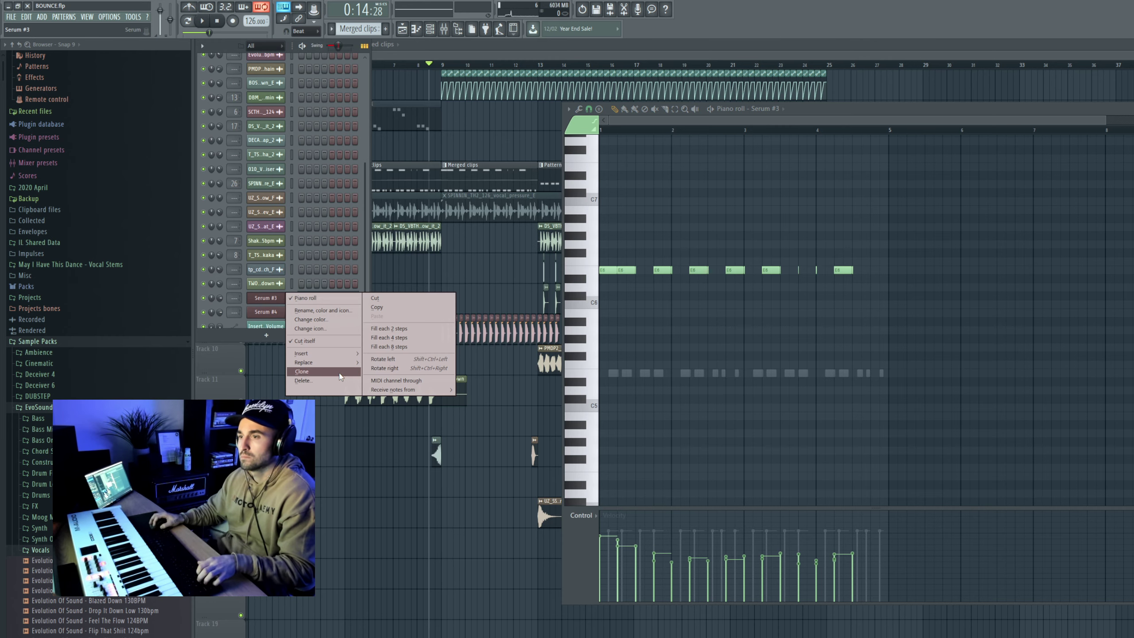
{"action": "left_click", "coordinate": [340, 376]}
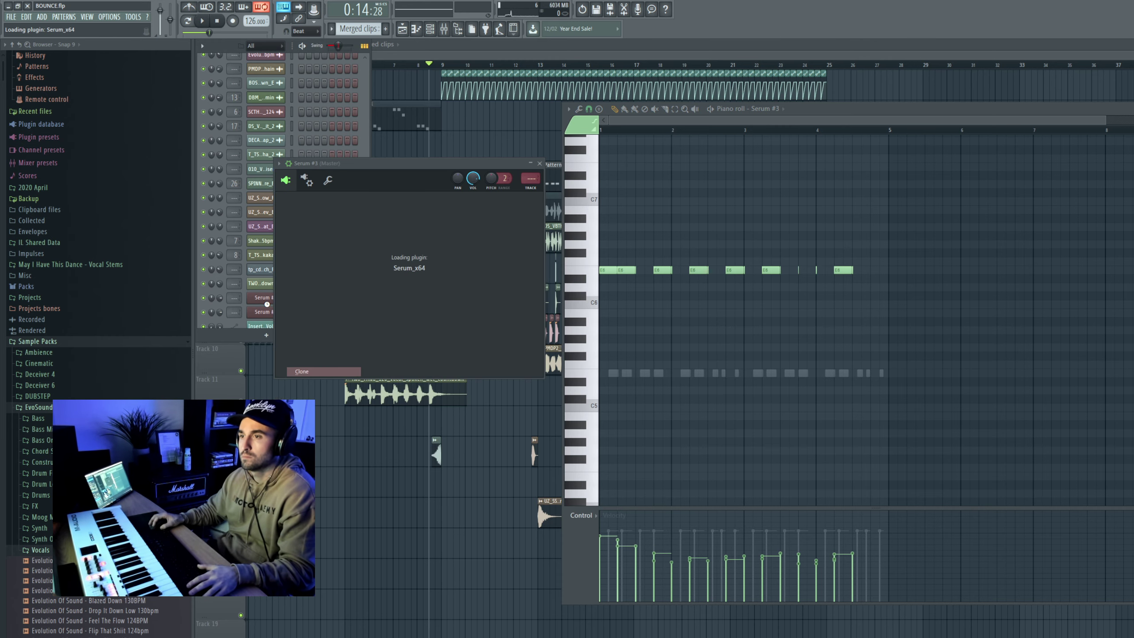
Delete the original Serum #3 channel together with its recorded notes
{"action": "right_click", "coordinate": [282, 297]}
{"action": "left_click", "coordinate": [308, 380]}
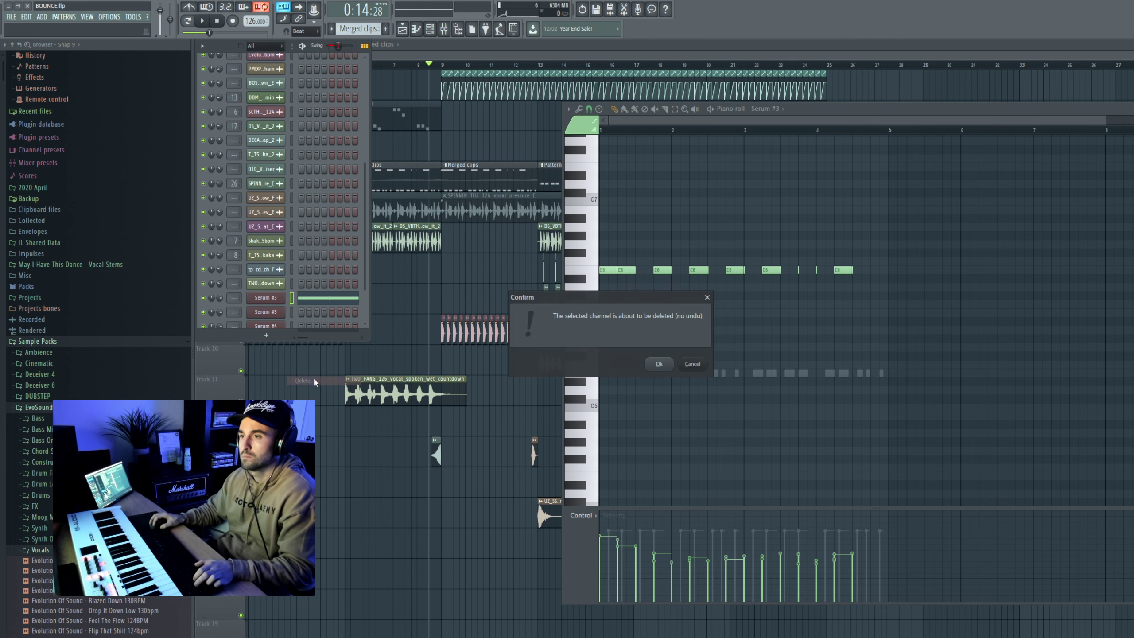
{"action": "left_click", "coordinate": [659, 363]}
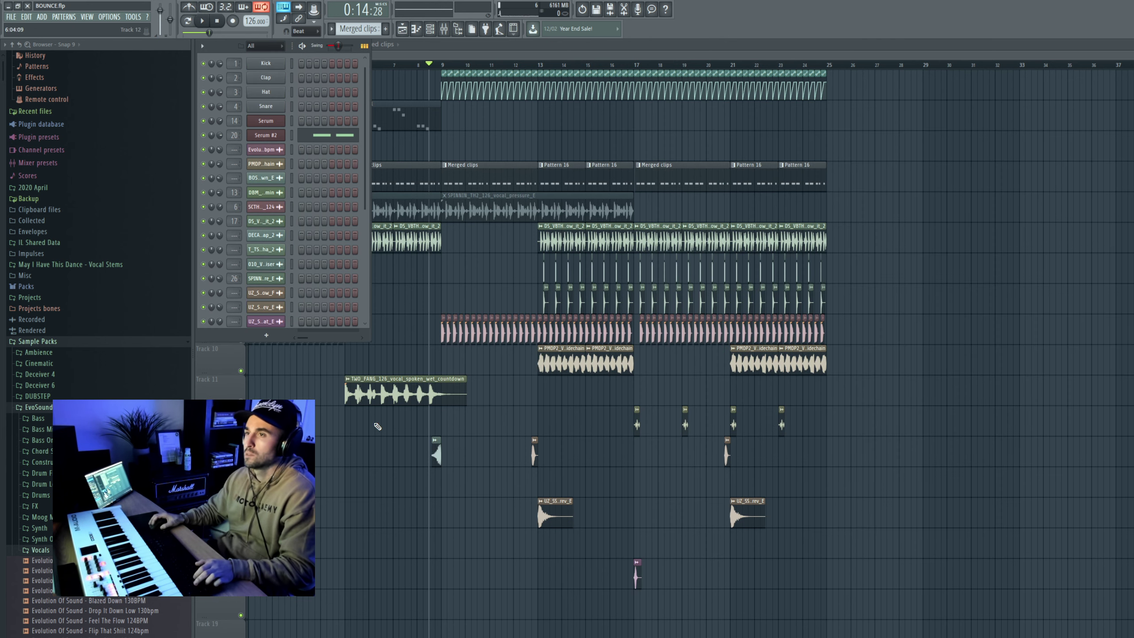
Find the cloned Serum #4 channel in the channel rack, open it, and audition its CH - Tony sound
{"action": "scroll", "coordinate": [367, 486], "scroll_direction": "down", "scroll_amount": 5}
{"action": "key", "text": "F6"}
{"action": "scroll", "coordinate": [402, 353], "scroll_direction": "up", "scroll_amount": 4}
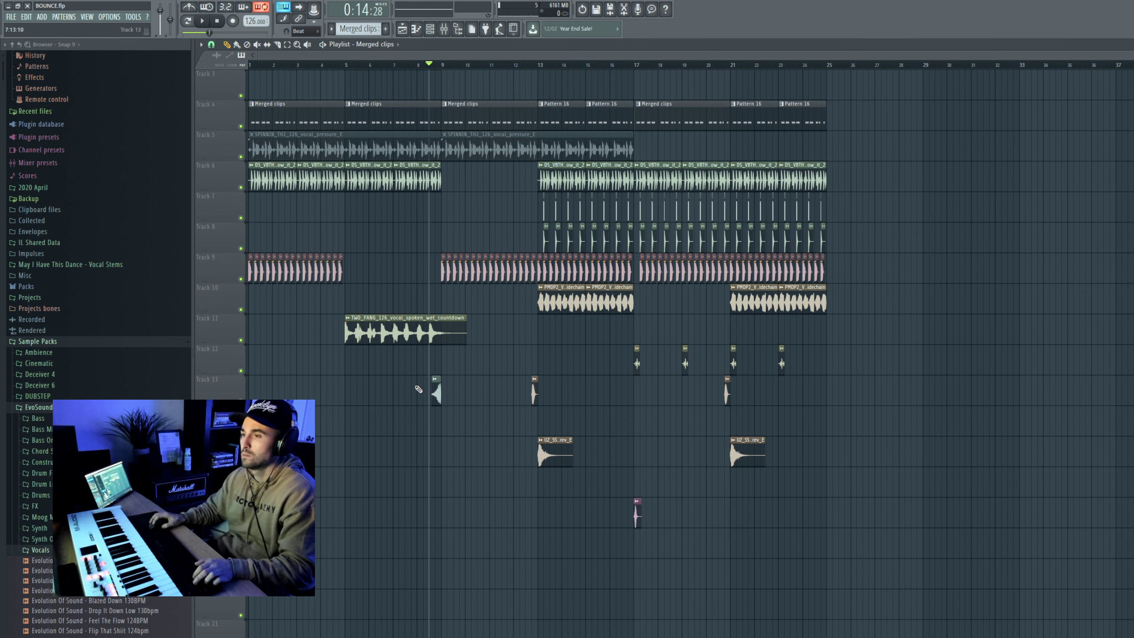
{"action": "key", "text": "F6"}
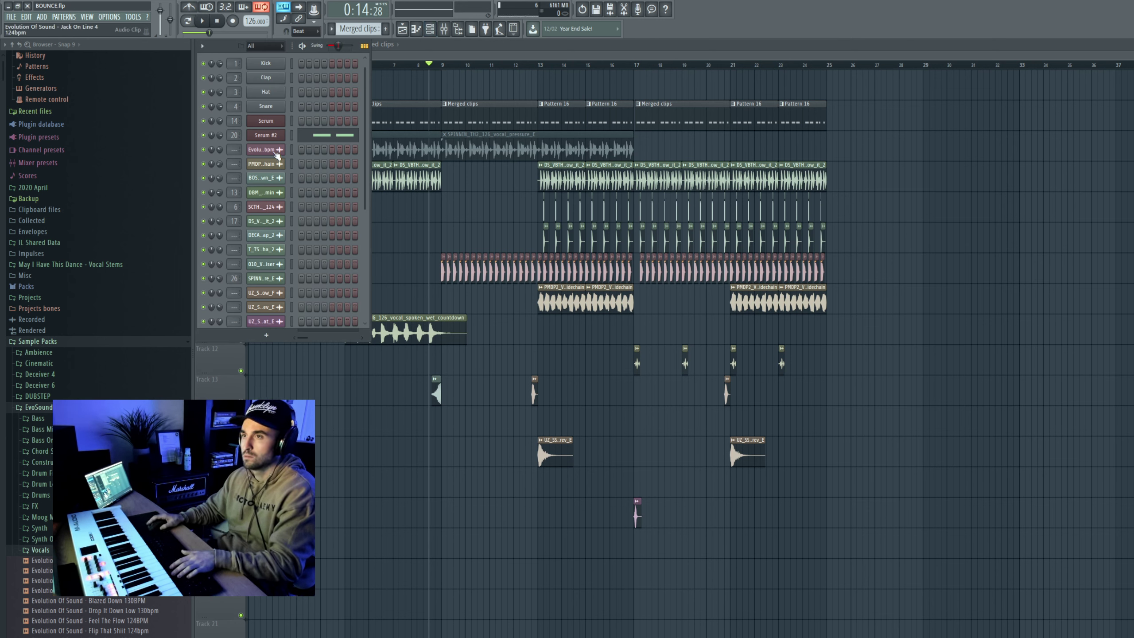
{"action": "key", "text": "F6"}
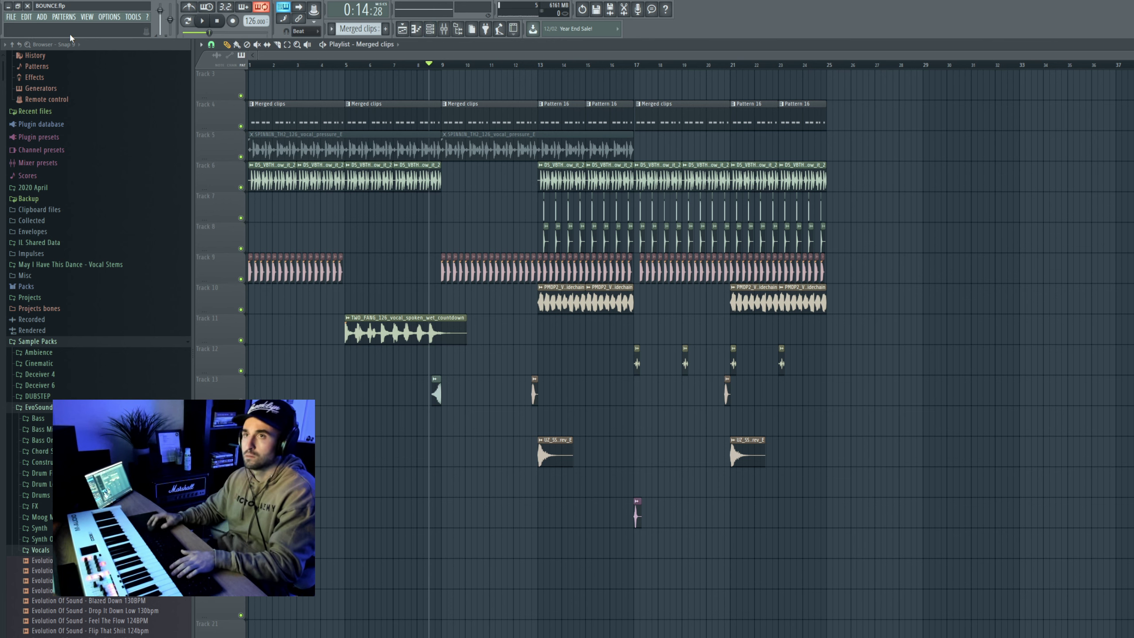
{"action": "left_click", "coordinate": [87, 16]}
{"action": "left_click", "coordinate": [103, 62]}
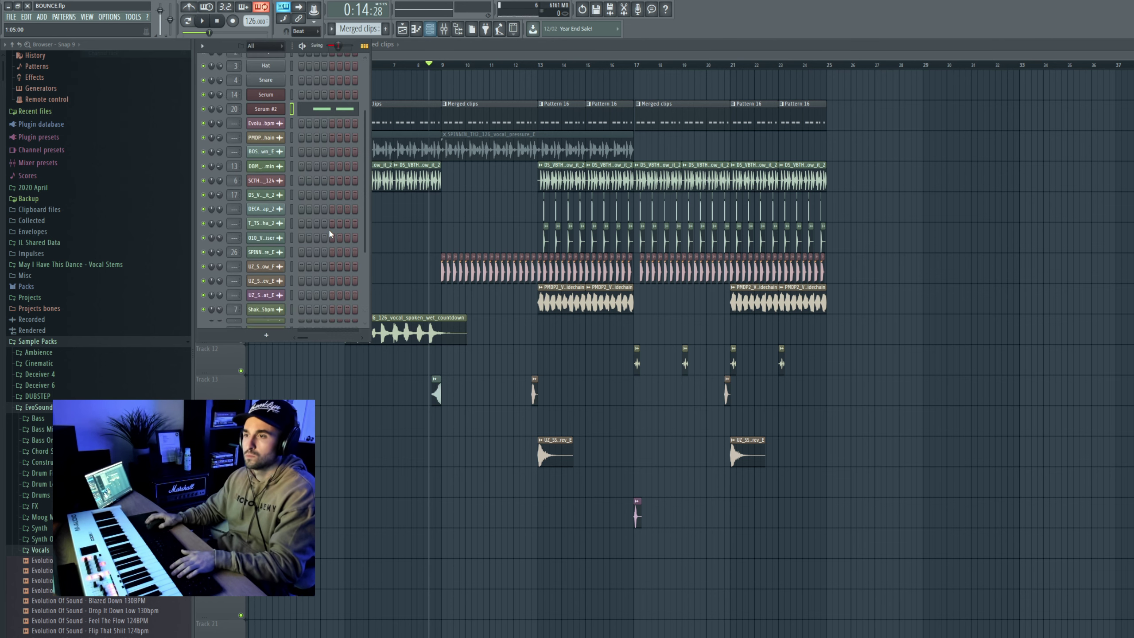
{"action": "scroll", "coordinate": [320, 232], "scroll_direction": "down", "scroll_amount": 2}
{"action": "left_click", "coordinate": [277, 297]}
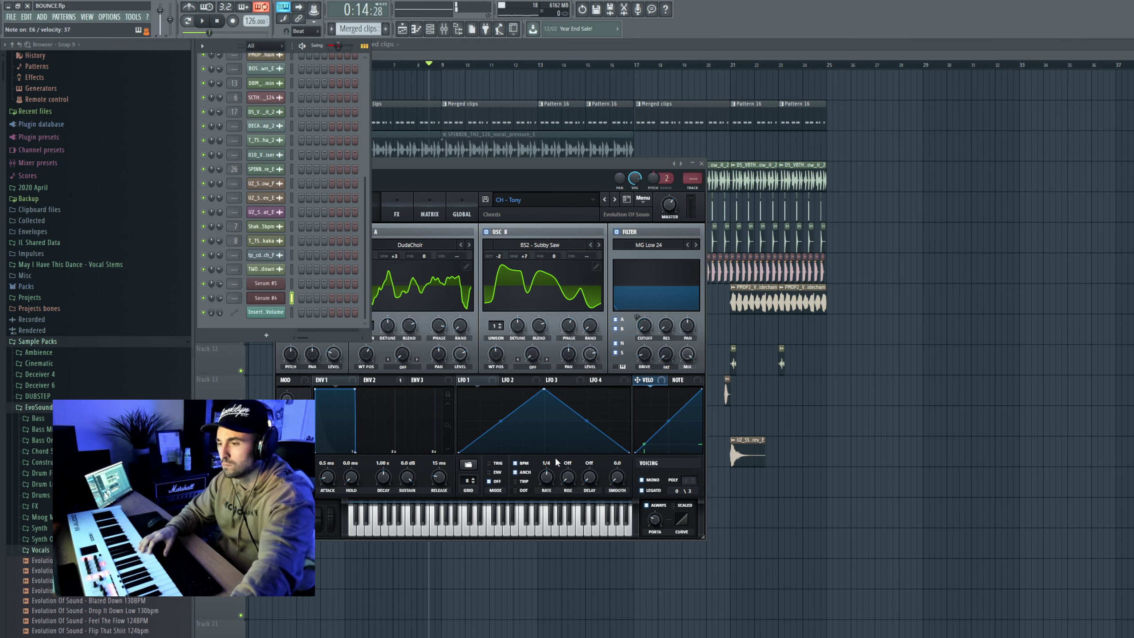
{"action": "left_click", "coordinate": [326, 514]}
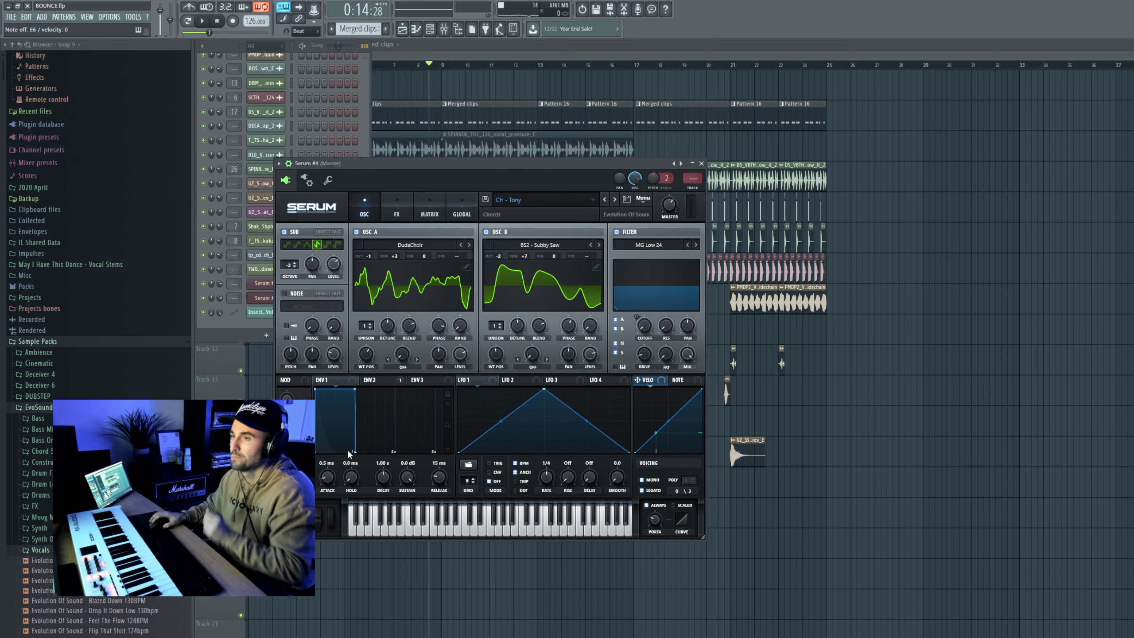
Clone the Serum #5 channel, close the plugin windows, and briefly play the arrangement from around bar 8
{"action": "left_click", "coordinate": [326, 113]}
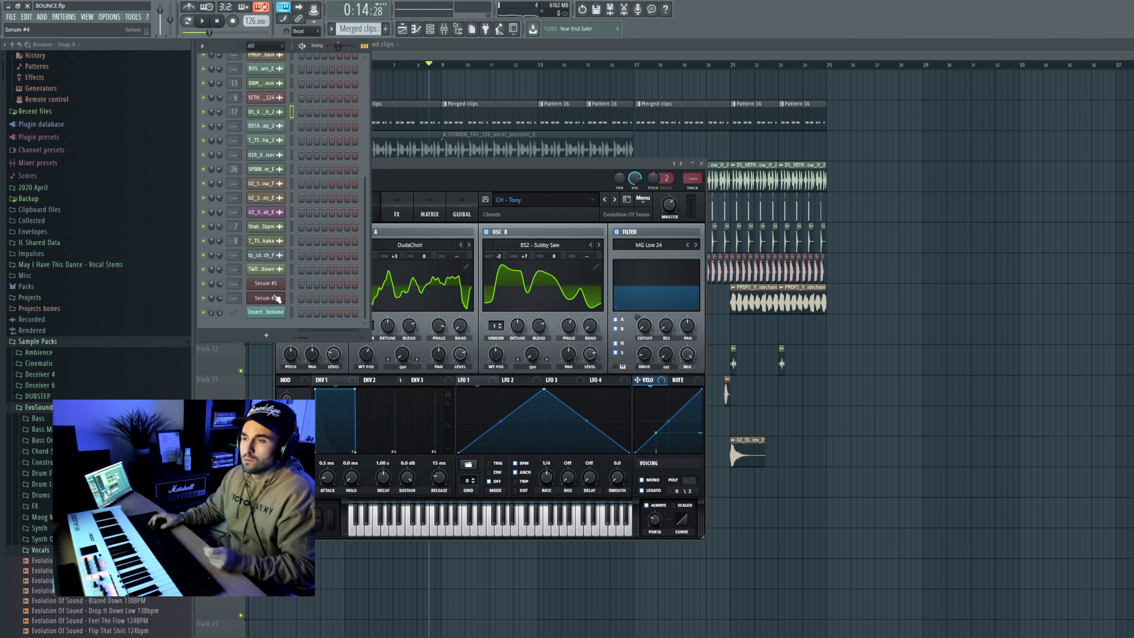
{"action": "right_click", "coordinate": [275, 287]}
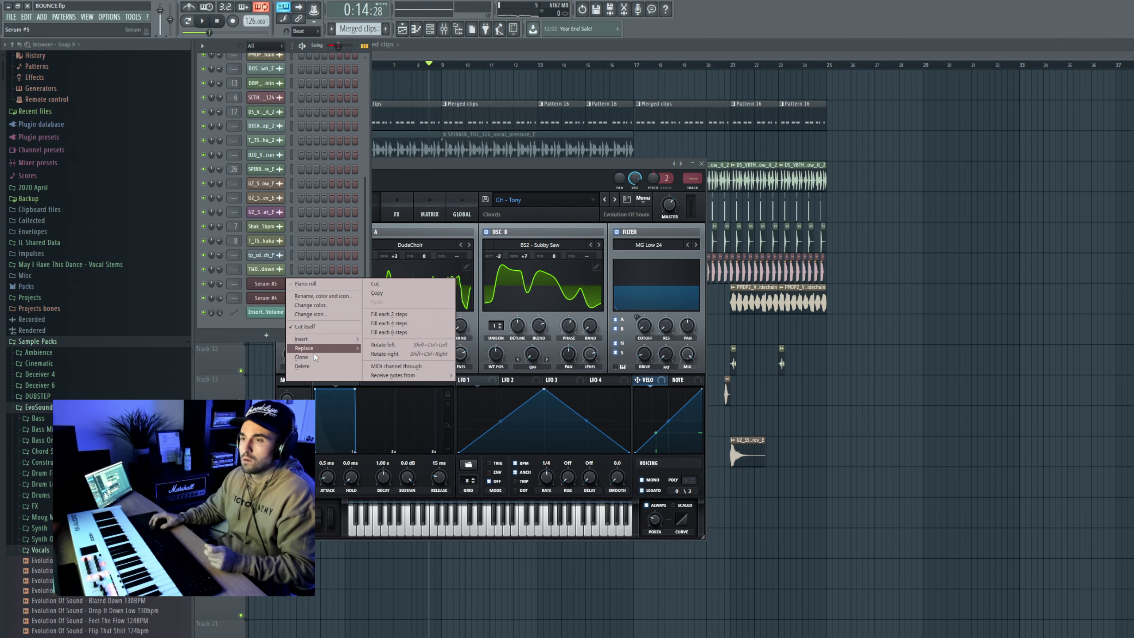
{"action": "left_click", "coordinate": [317, 357]}
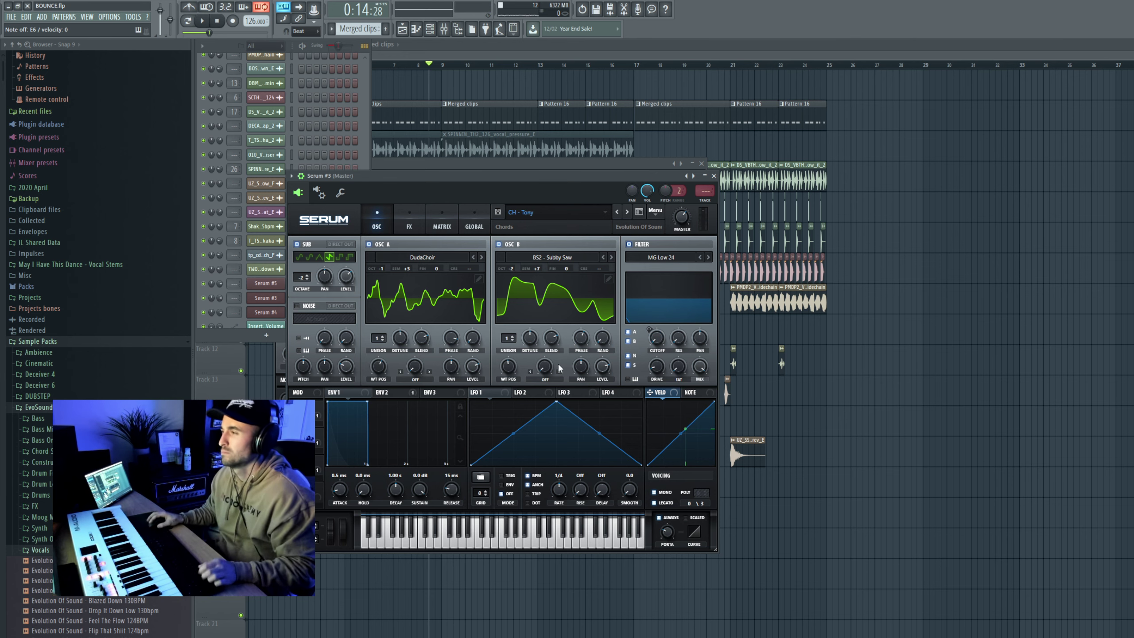
{"action": "left_click", "coordinate": [901, 426]}
{"action": "key", "text": "space"}
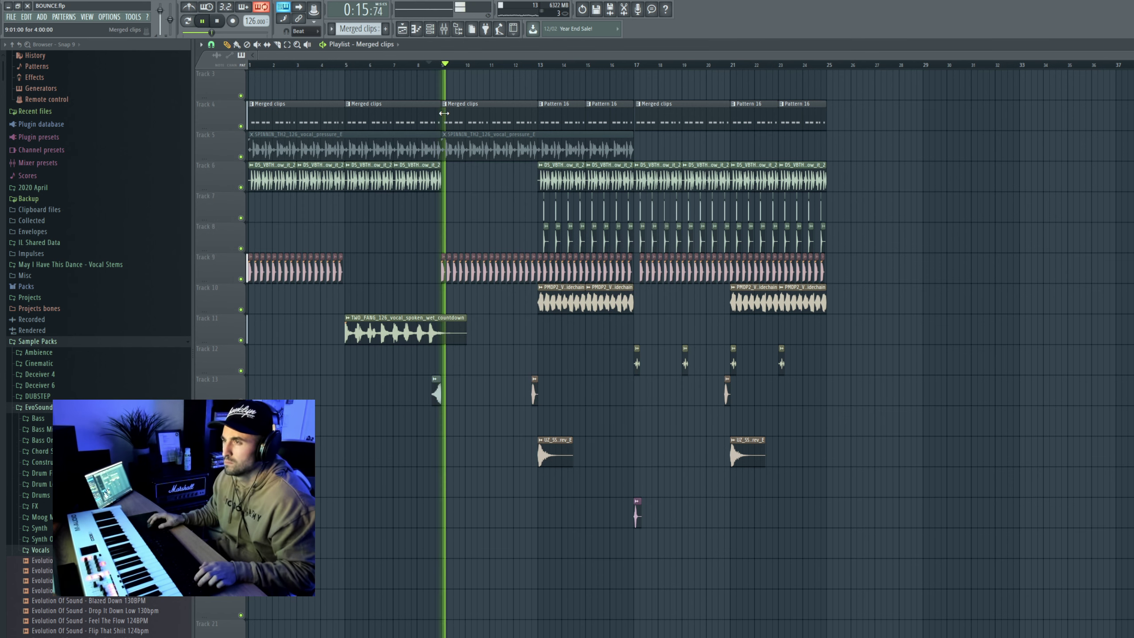
{"action": "key", "text": "space"}
Create Pattern 27, place it at bar 5 on Track 14, move the playhead to bar 5, and show the pattern's channels
{"action": "left_click", "coordinate": [249, 66]}
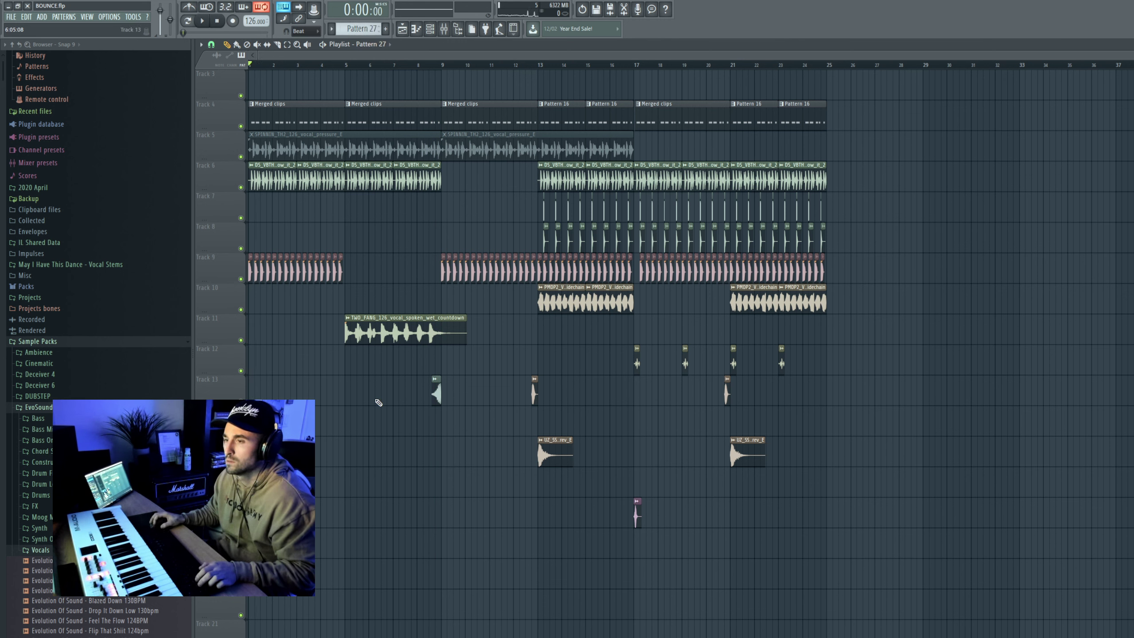
{"action": "left_click_drag", "start_coordinate": [371, 422], "coordinate": [346, 424]}
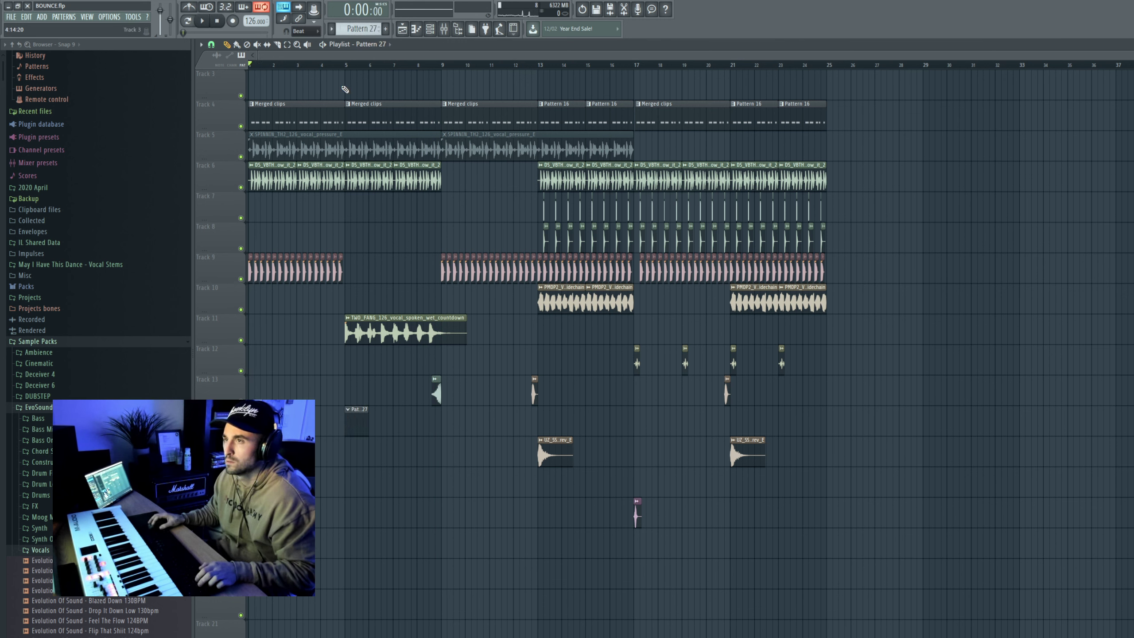
{"action": "left_click", "coordinate": [352, 66]}
{"action": "key", "text": "F6"}
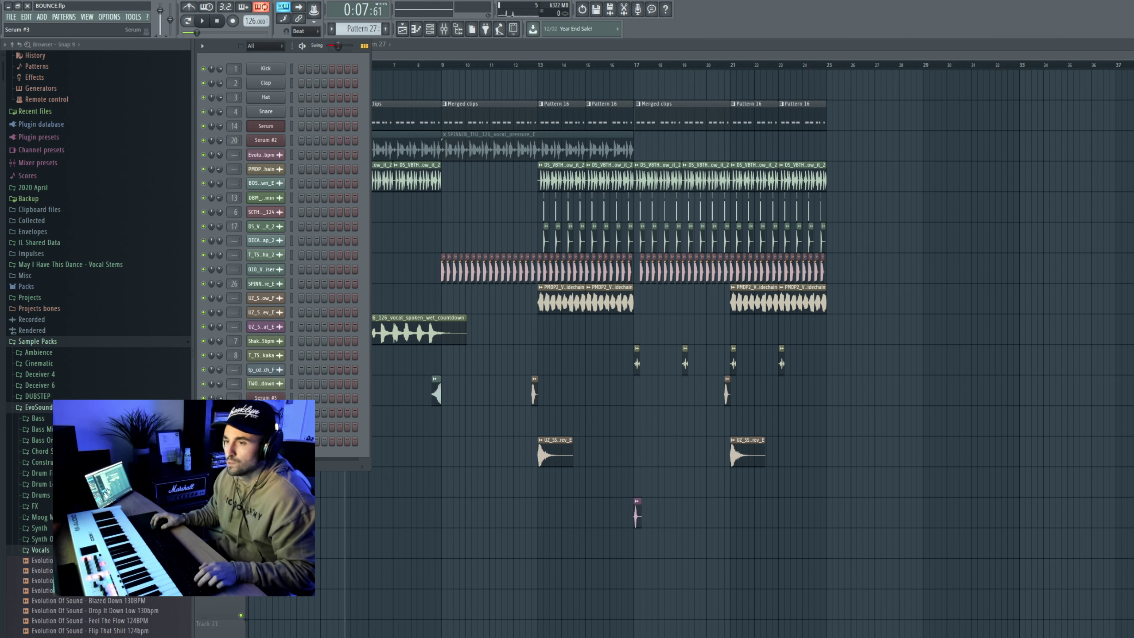
Try recording a Serum #3 keyboard take into Pattern 27 from around bar 2, and delete the recorded clip from the playlist
{"action": "right_click", "coordinate": [283, 408]}
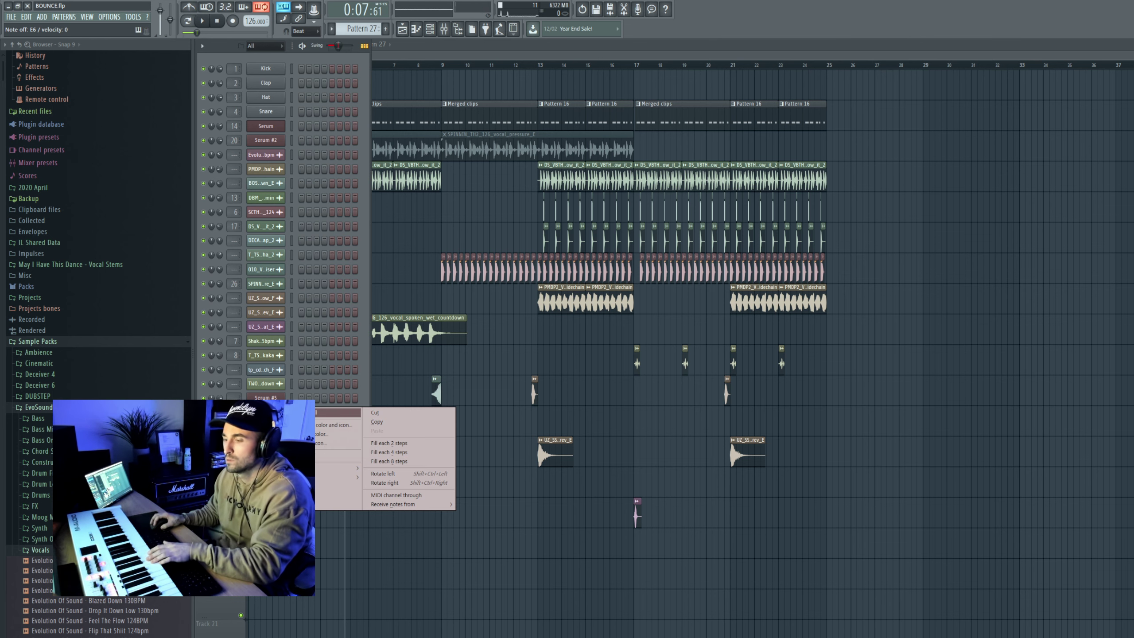
{"action": "left_click", "coordinate": [297, 412]}
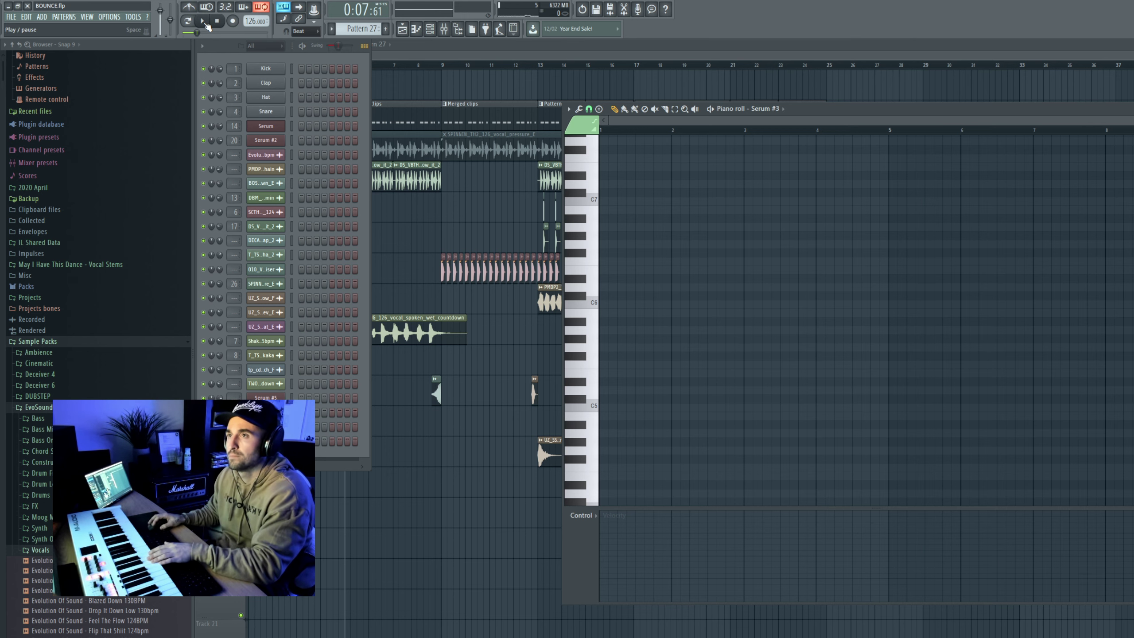
{"action": "left_click", "coordinate": [204, 21]}
{"action": "left_click", "coordinate": [204, 21]}
{"action": "left_click_drag", "start_coordinate": [383, 66], "coordinate": [280, 67]}
{"action": "key", "text": "space"}
{"action": "left_click", "coordinate": [232, 21]}
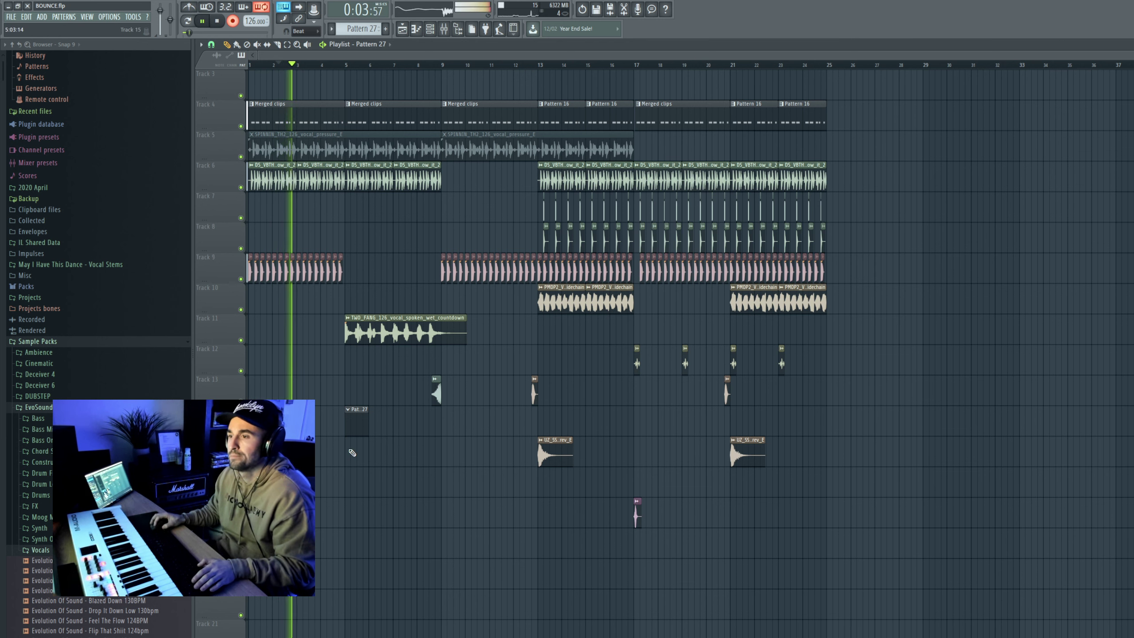
{"action": "key", "text": "F6"}
{"action": "right_click", "coordinate": [282, 408]}
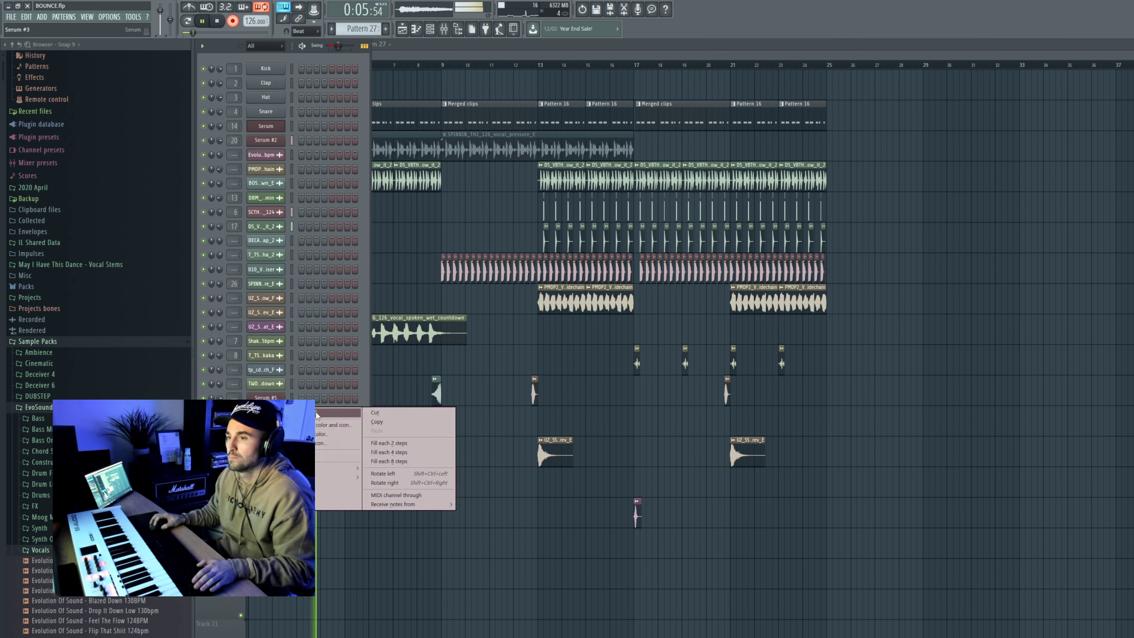
{"action": "left_click", "coordinate": [320, 414]}
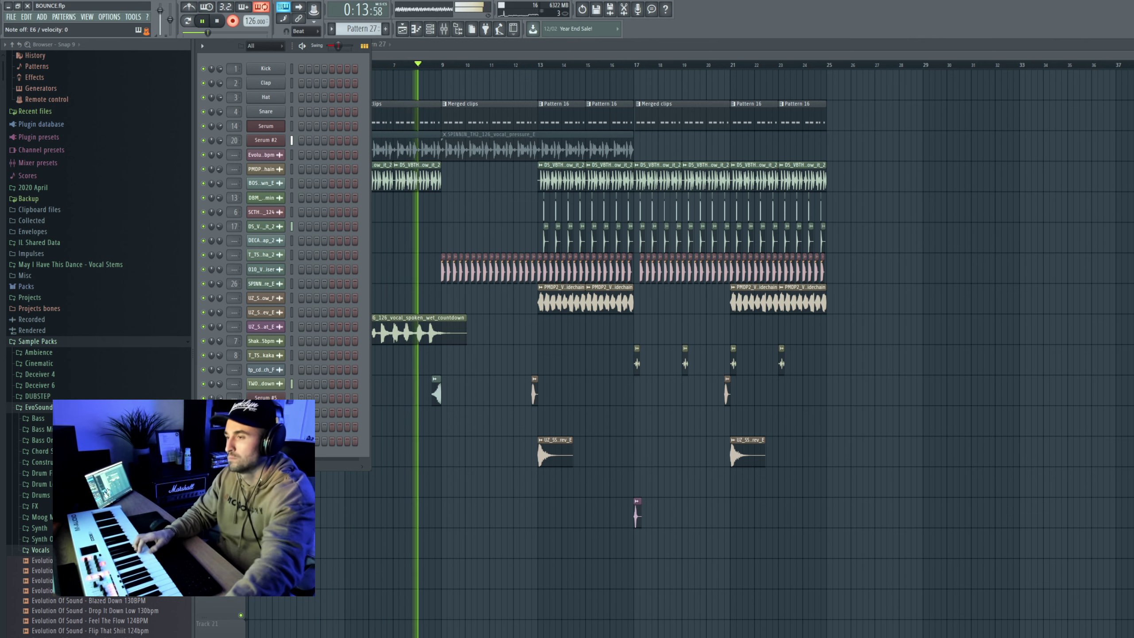
{"action": "key", "text": "space"}
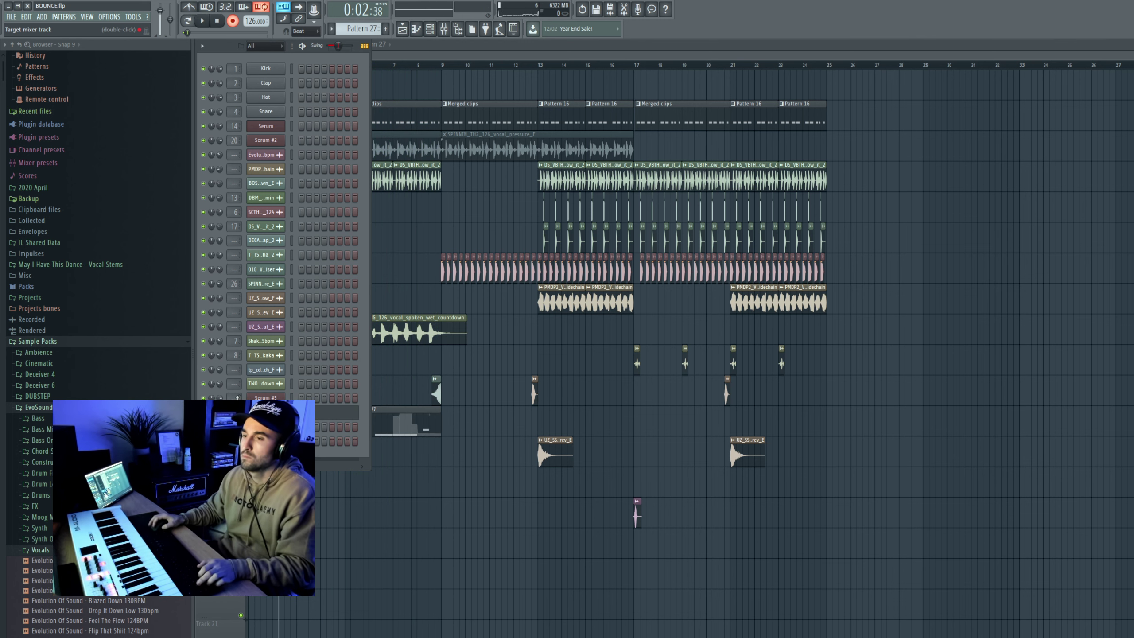
{"action": "right_click", "coordinate": [391, 425]}
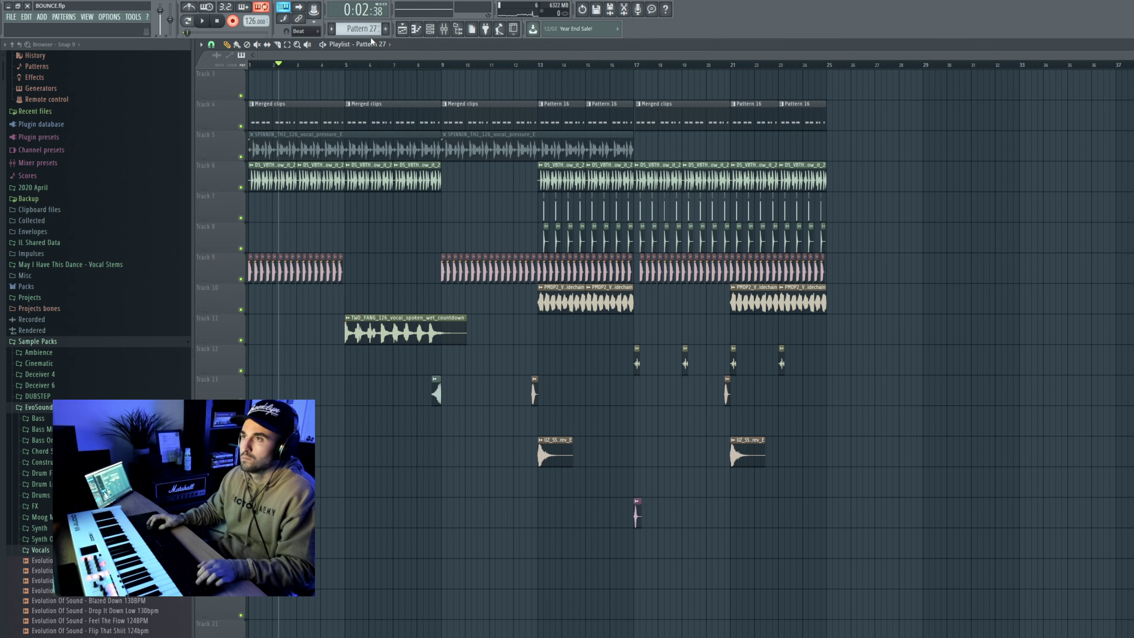
Switch to the empty Pattern 40, and audition the Serum #5 and Serum #4 channels one after the other
{"action": "double_click", "coordinate": [358, 399]}
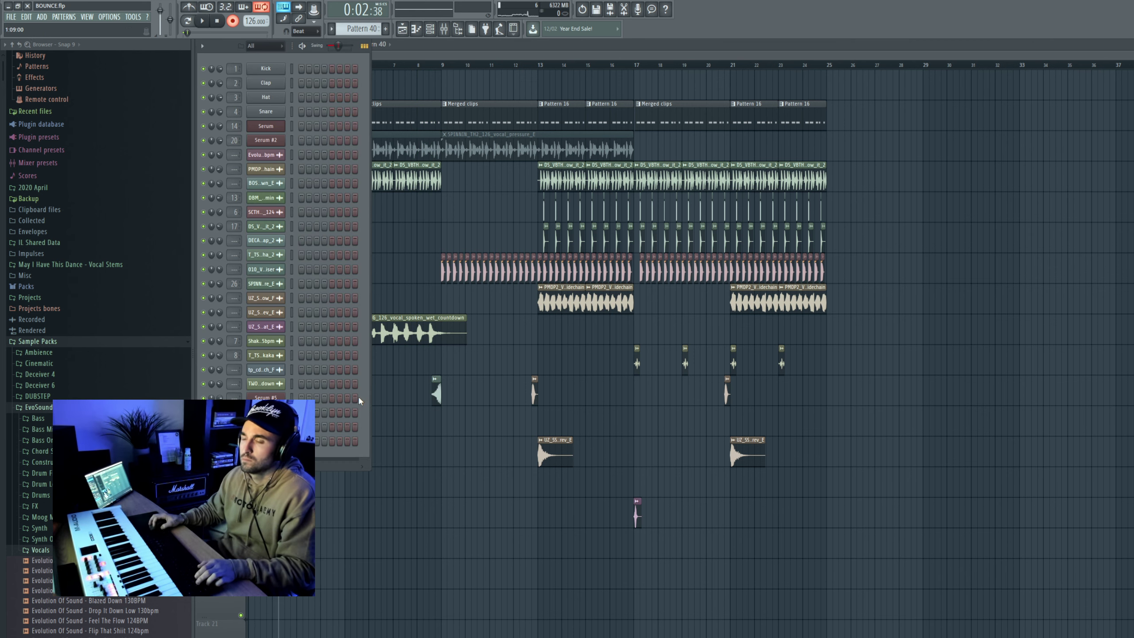
{"action": "left_click", "coordinate": [275, 397]}
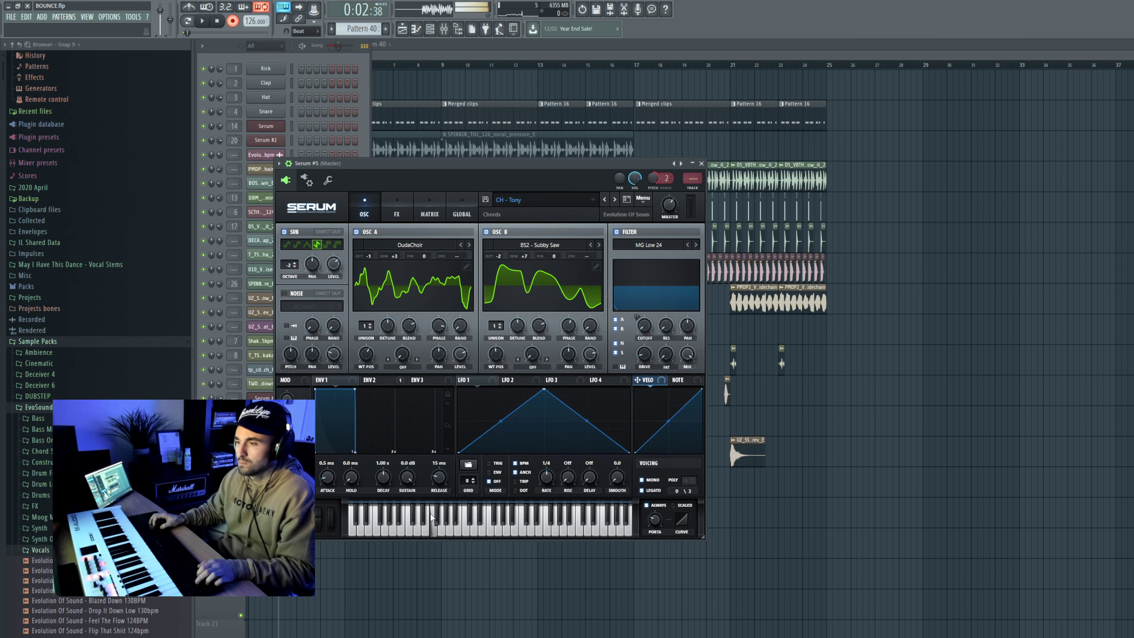
{"action": "key", "text": "Escape"}
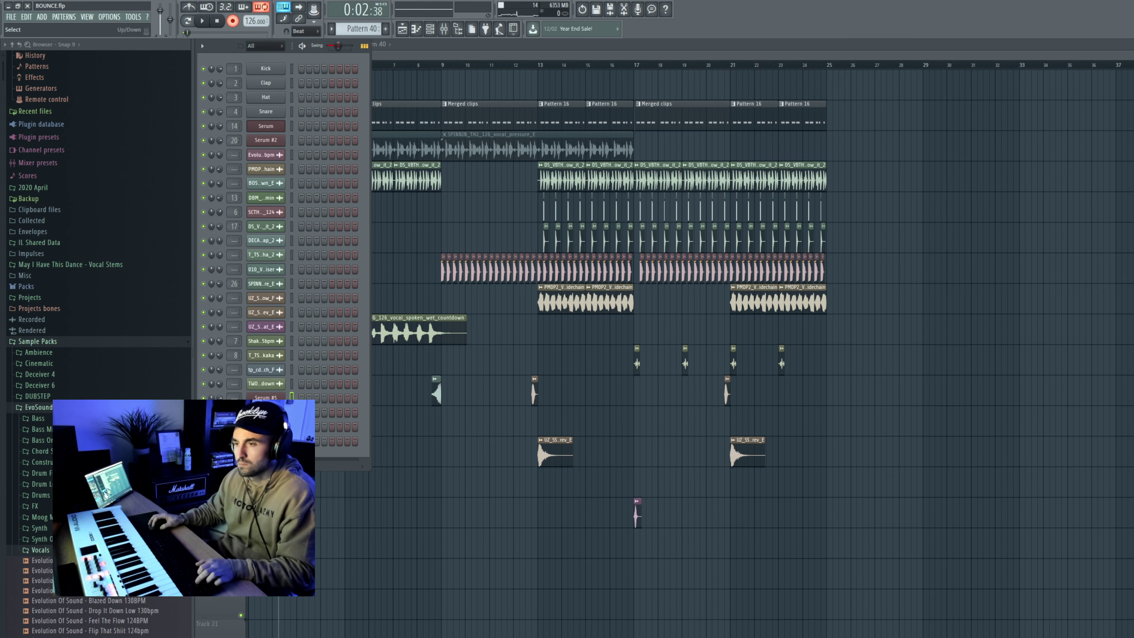
{"action": "left_click", "coordinate": [268, 413]}
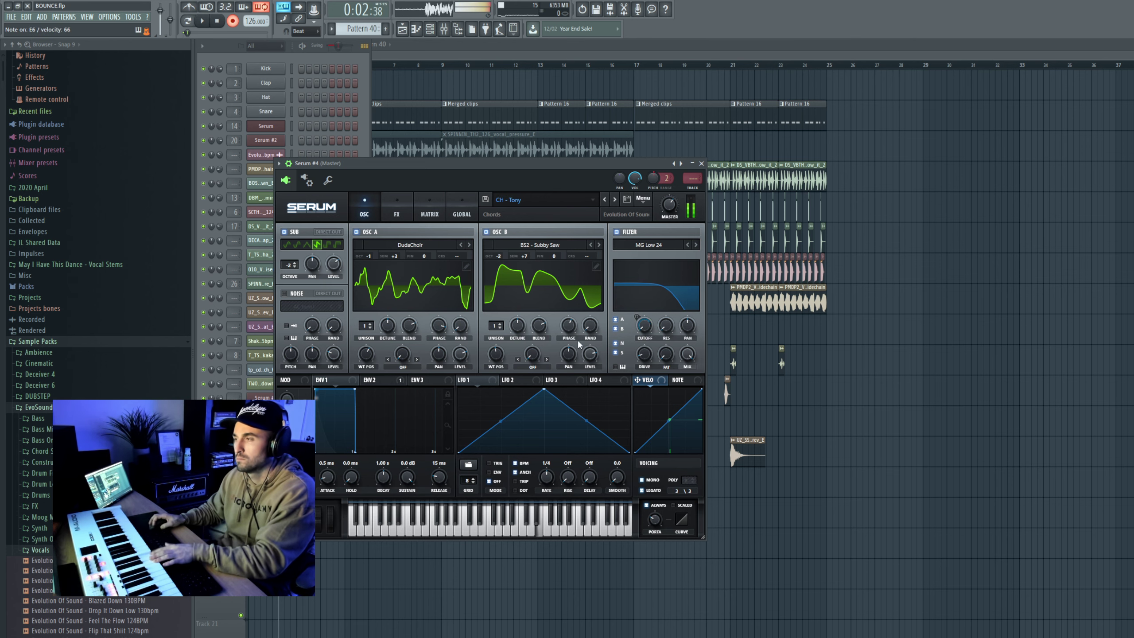
Place Pattern 40 at bar 5 on Track 13 and open the piano roll of the Serum #4 channel
{"action": "key", "text": "F12"}
{"action": "scroll", "coordinate": [371, 397], "scroll_direction": "up", "scroll_amount": 5}
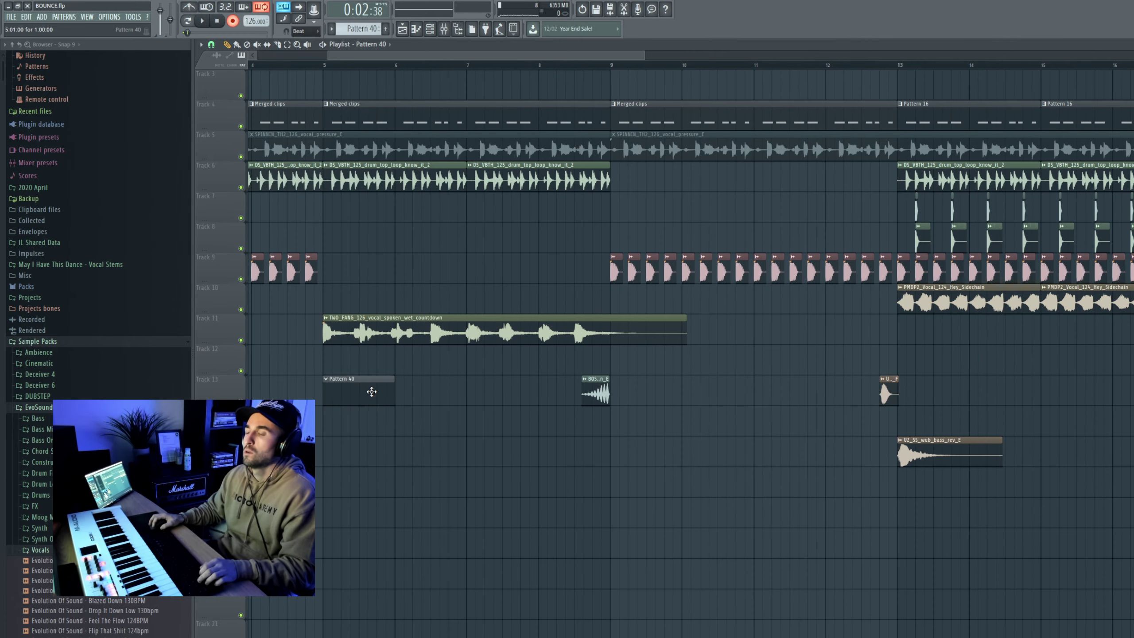
{"action": "key", "text": "F6"}
{"action": "right_click", "coordinate": [268, 427]}
{"action": "left_click", "coordinate": [328, 417]}
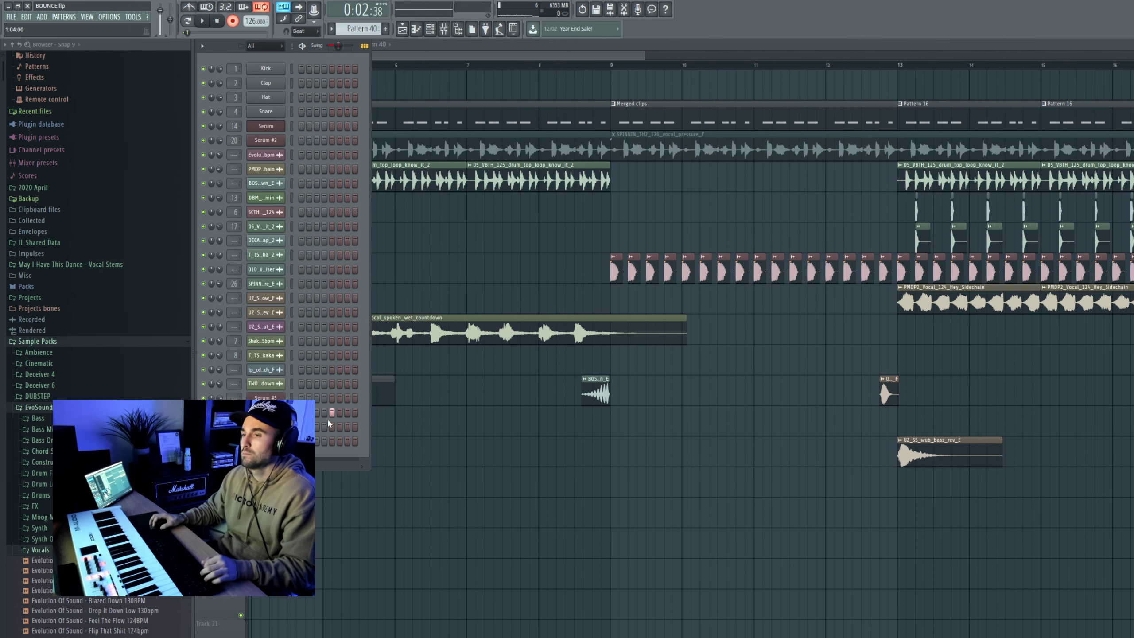
{"action": "right_click", "coordinate": [268, 427]}
{"action": "left_click", "coordinate": [286, 427]}
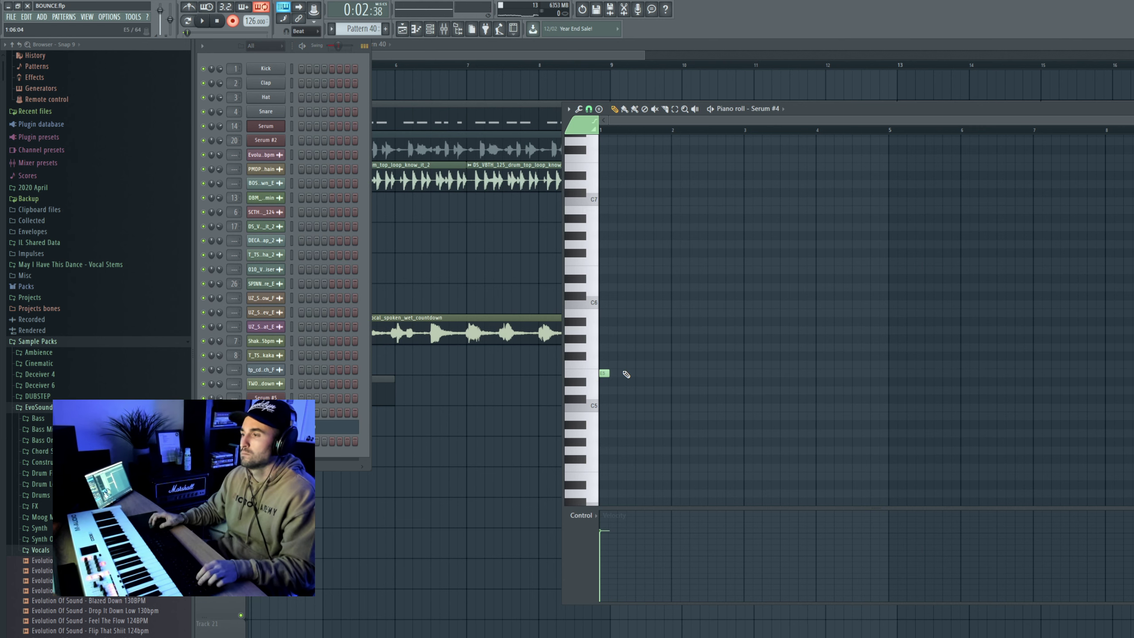
Draw three short, evenly spaced E5 notes at the start of the pattern and duplicate them directly behind the originals
{"action": "scroll", "coordinate": [626, 374], "scroll_direction": "up", "scroll_amount": 3}
{"action": "left_click", "coordinate": [620, 373]}
{"action": "scroll", "coordinate": [630, 372], "scroll_direction": "down", "scroll_amount": 2}
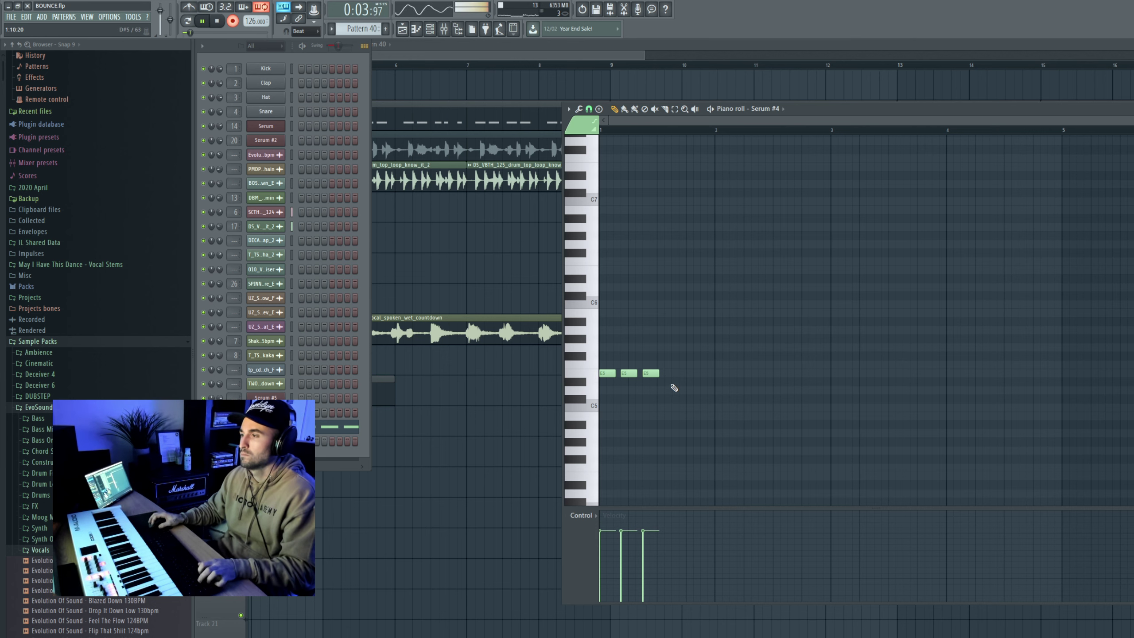
{"action": "key", "text": "ctrl+a"}
{"action": "key", "text": "ctrl+b"}
{"action": "scroll", "coordinate": [731, 385], "scroll_direction": "down", "scroll_amount": 1}
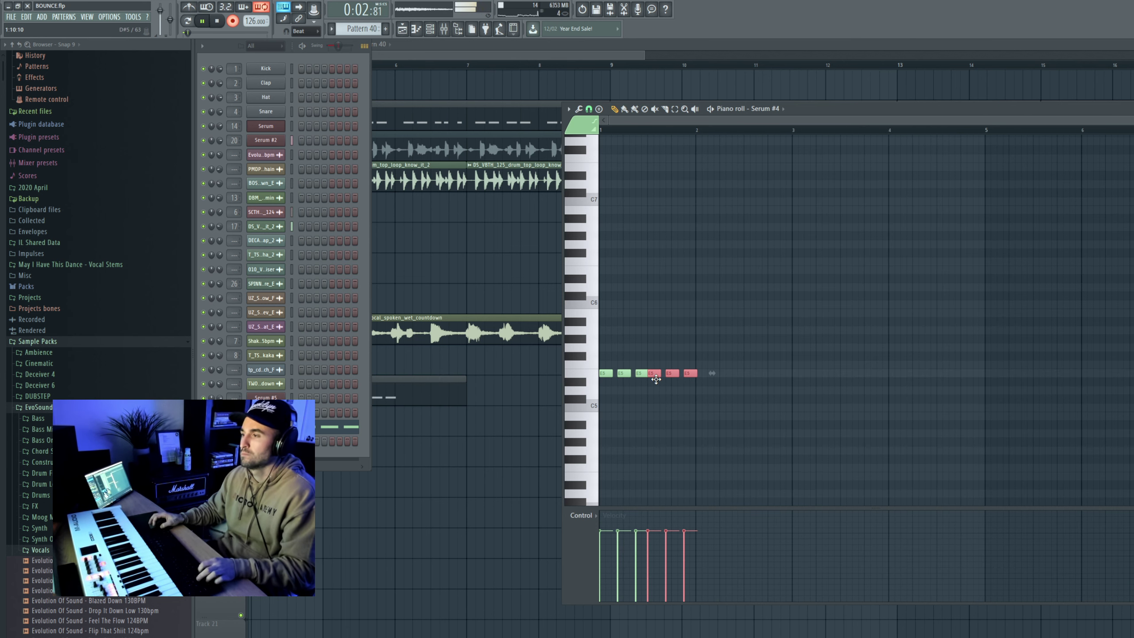
Duplicate the E5 note group repeatedly, closing the gaps to form an even run about four and a half bars long, and return to the playlist
{"action": "left_click_drag", "start_coordinate": [656, 379], "coordinate": [553, 334]}
{"action": "scroll", "coordinate": [812, 408], "scroll_direction": "up", "scroll_amount": 3}
{"action": "key", "text": "ctrl+b"}
{"action": "scroll", "coordinate": [782, 391], "scroll_direction": "down", "scroll_amount": 4}
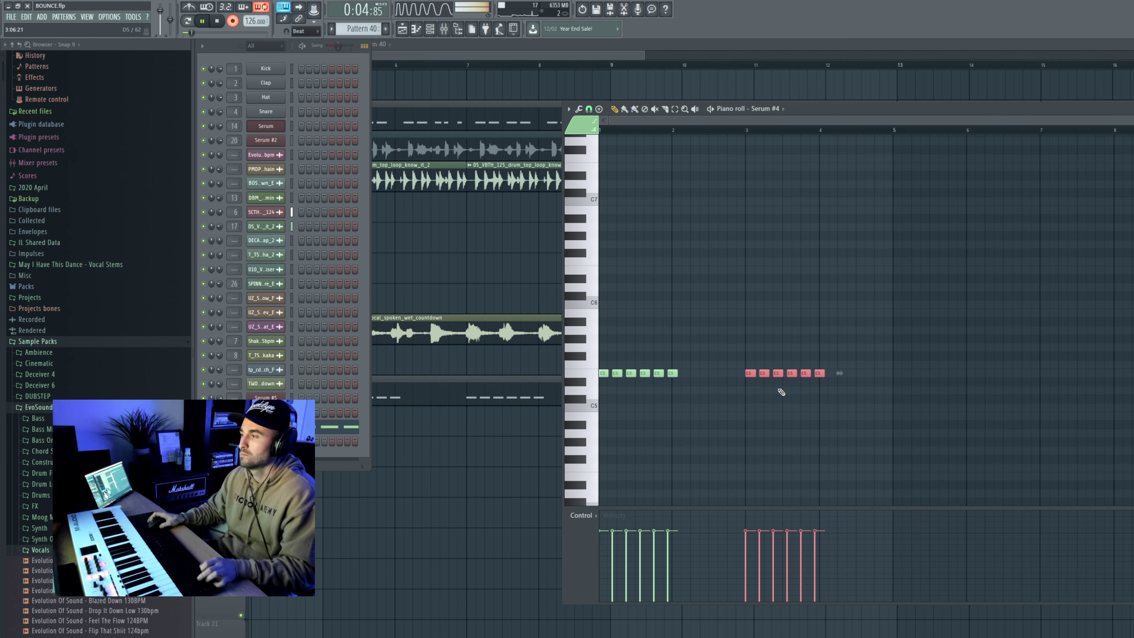
{"action": "left_click_drag", "start_coordinate": [748, 374], "coordinate": [686, 374]}
{"action": "mouse_move", "coordinate": [780, 425]}
{"action": "left_mouse_down"}
{"action": "mouse_move", "coordinate": [705, 378]}
{"action": "mouse_move", "coordinate": [585, 342]}
{"action": "left_mouse_up"}
{"action": "scroll", "coordinate": [865, 408], "scroll_direction": "up", "scroll_amount": 3}
{"action": "key", "text": "ctrl+b"}
{"action": "scroll", "coordinate": [791, 390], "scroll_direction": "down", "scroll_amount": 4}
{"action": "left_click_drag", "start_coordinate": [787, 374], "coordinate": [735, 374]}
{"action": "left_click", "coordinate": [517, 467]}
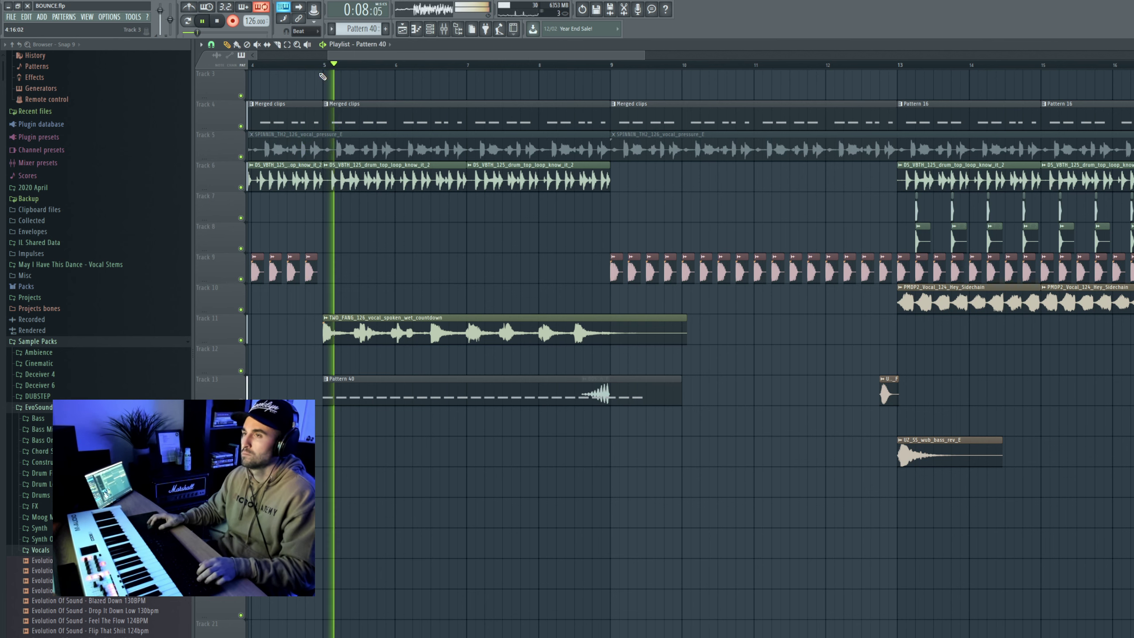
Select the range up to bar 9 from just before bar 5 and create a pitch bend automation clip for Serum #4 there
{"action": "left_click_drag", "start_coordinate": [315, 66], "coordinate": [603, 68]}
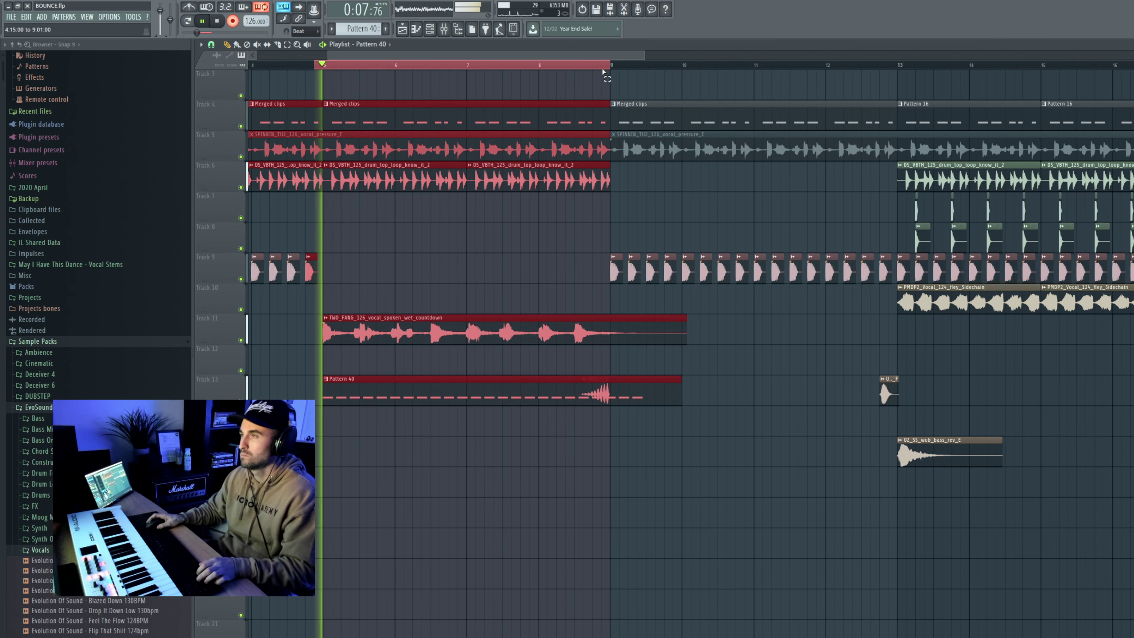
{"action": "key", "text": "F6"}
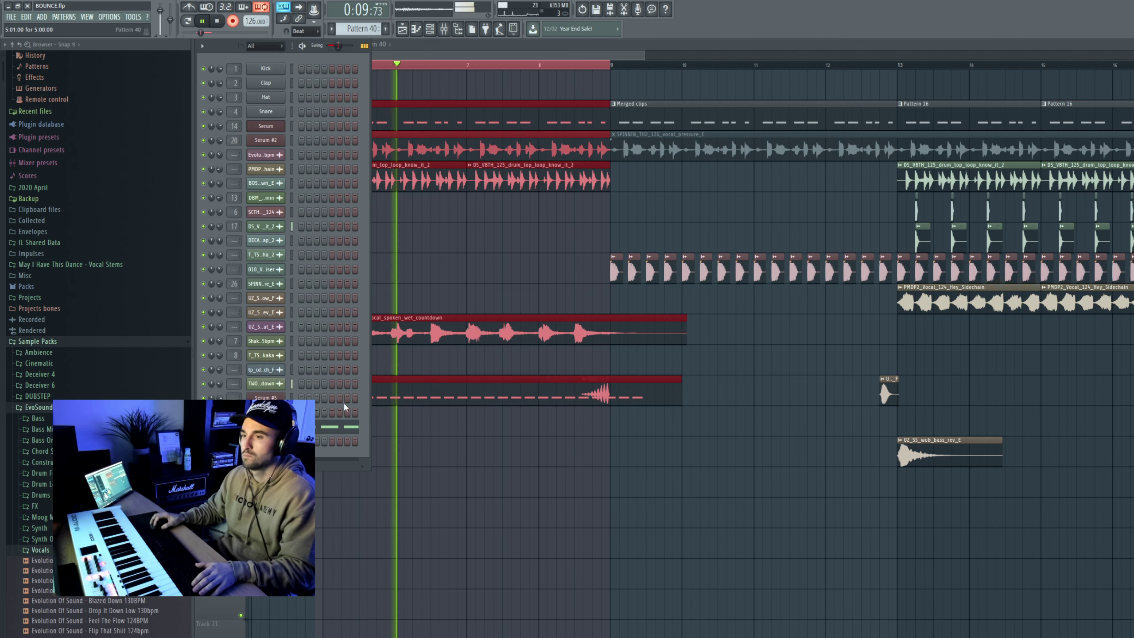
{"action": "left_click", "coordinate": [266, 426]}
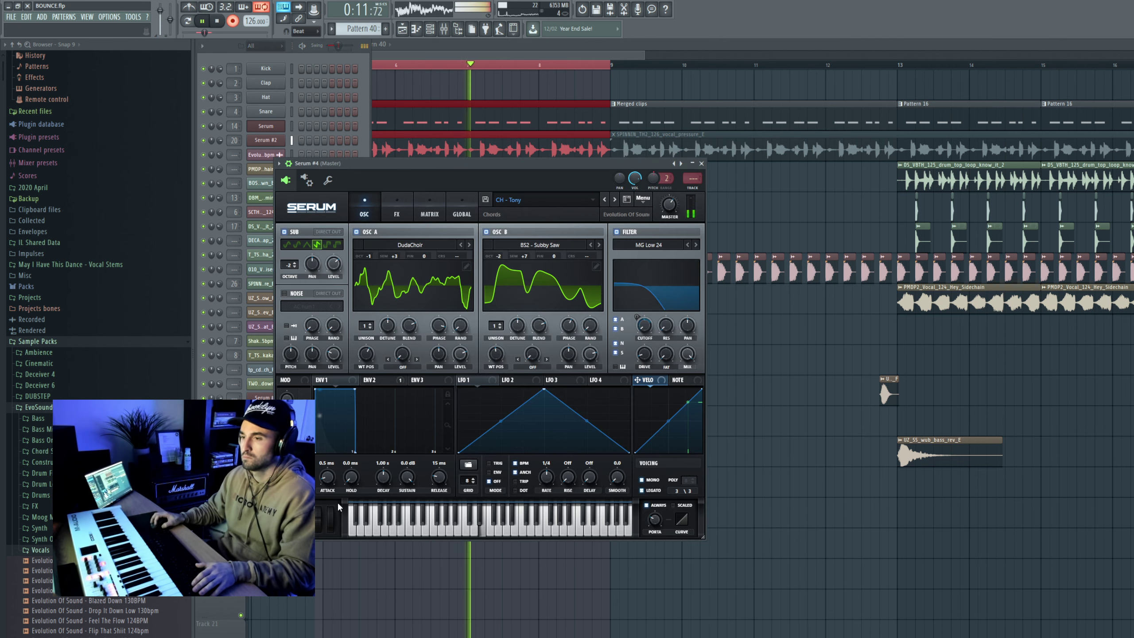
{"action": "left_click", "coordinate": [136, 18]}
{"action": "mouse_move", "coordinate": [178, 121]}
{"action": "left_click", "coordinate": [264, 169]}
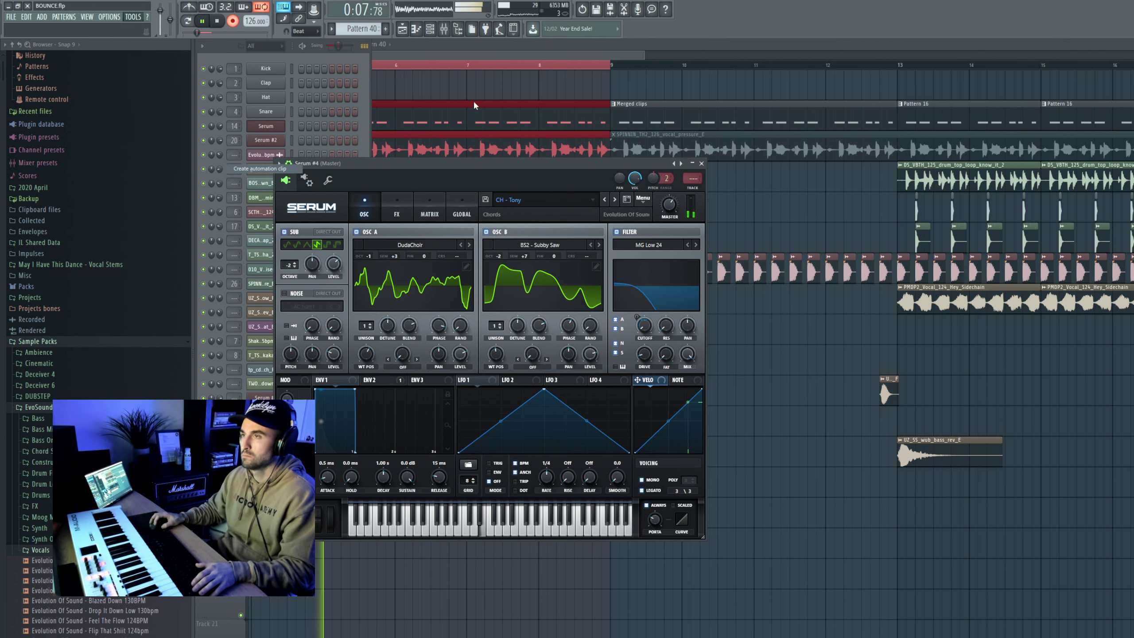
Add a peak near bar 8.5 to the Serum #4 pitch bend clip, curve the rise so it builds late, and clear the time selection
{"action": "right_click", "coordinate": [596, 97]}
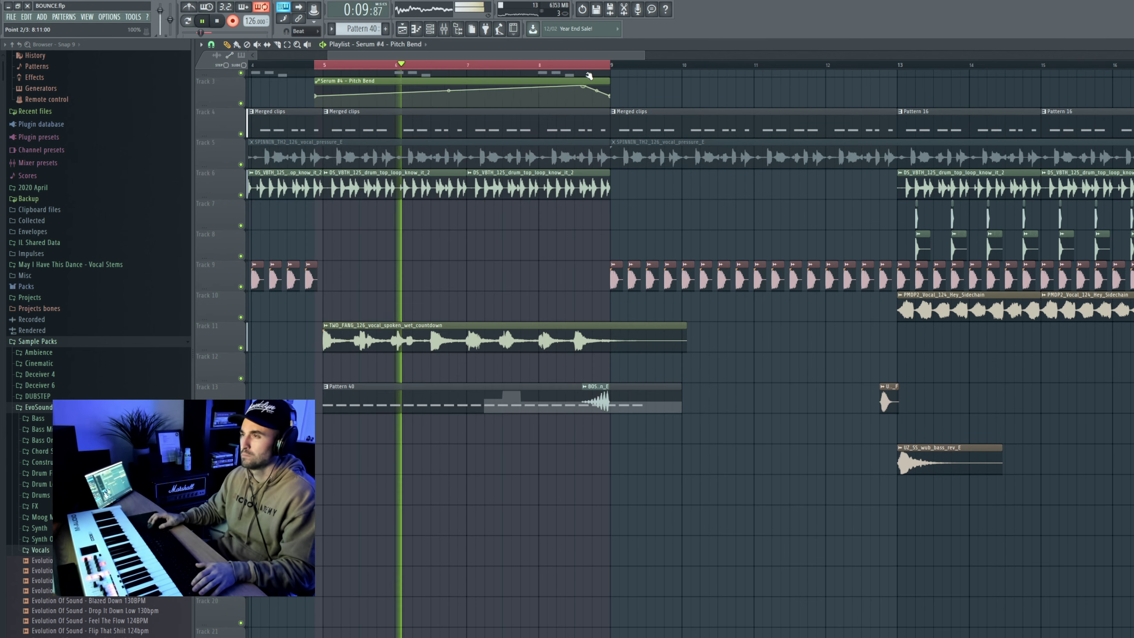
{"action": "left_click_drag", "start_coordinate": [445, 91], "coordinate": [445, 96]}
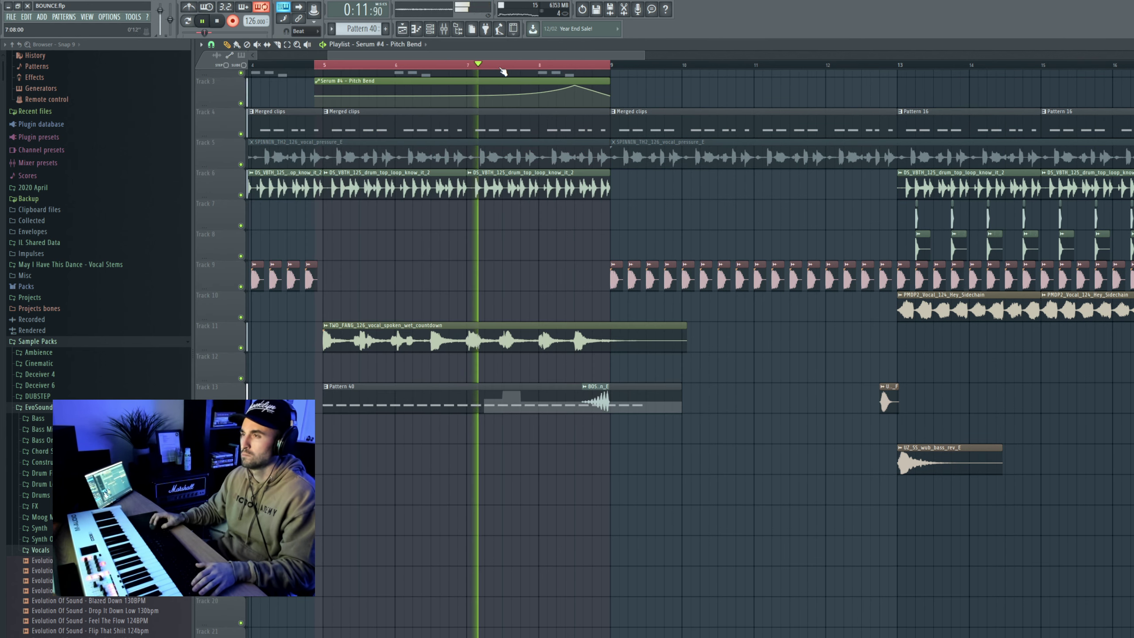
{"action": "double_click", "coordinate": [503, 66]}
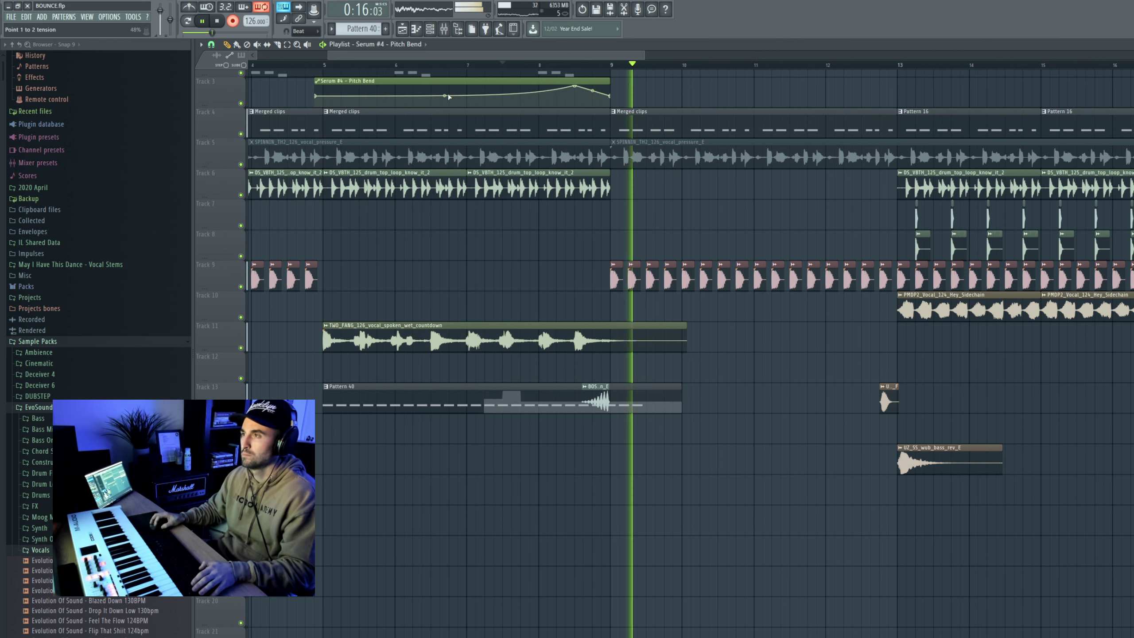
Move the pitch bend peak earlier to about bar 8 while playing back from around bar 7
{"action": "left_click", "coordinate": [493, 66]}
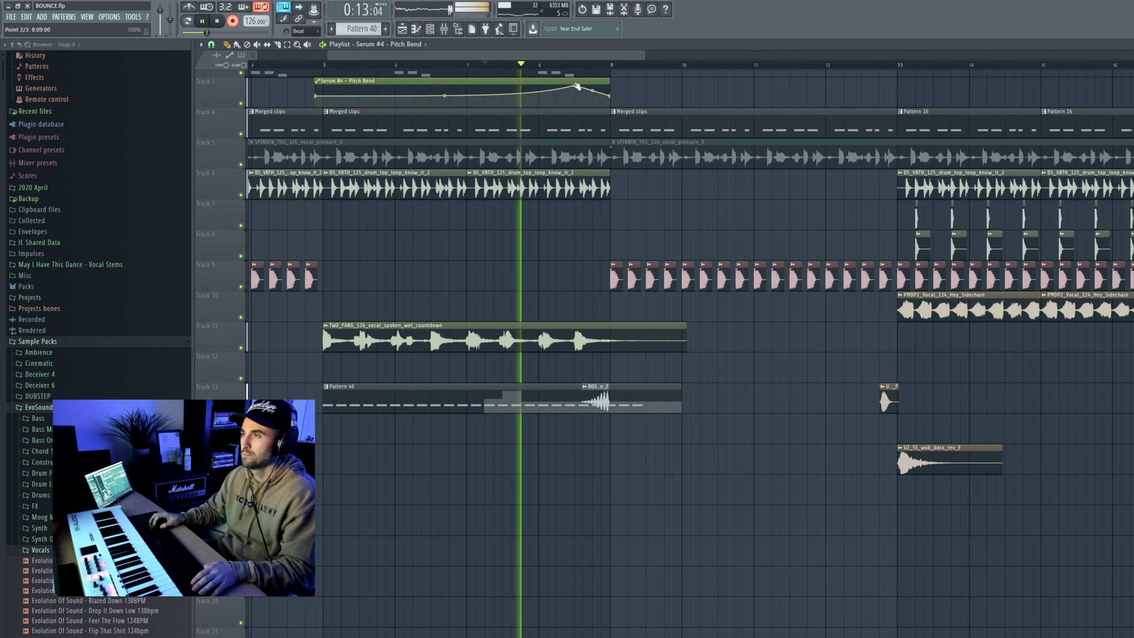
{"action": "left_click_drag", "start_coordinate": [574, 77], "coordinate": [524, 78]}
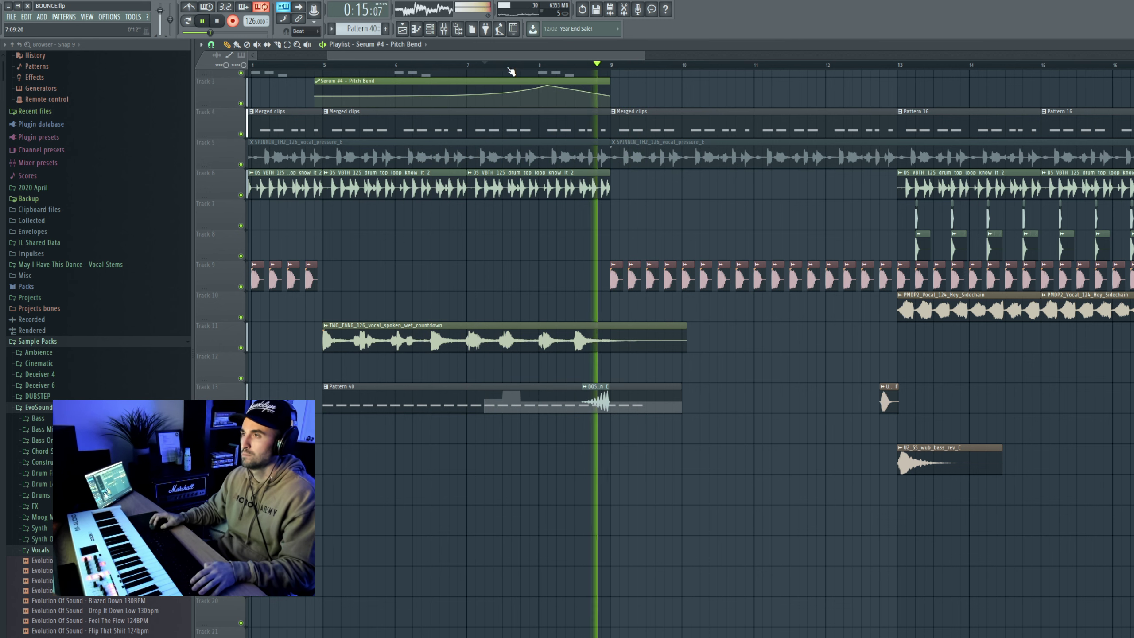
{"action": "left_click", "coordinate": [478, 66]}
{"action": "left_click_drag", "start_coordinate": [547, 86], "coordinate": [539, 85]}
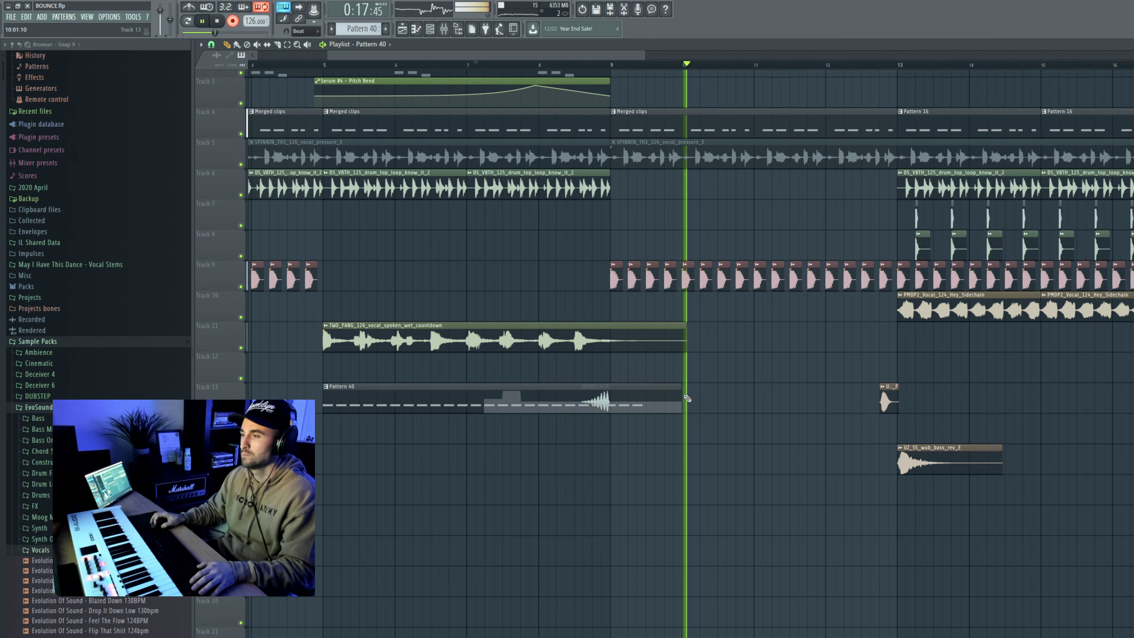
Trim the Pattern 40 clip to end at bar 9, move it to Track 14, turn off recording, and replay the build-up
{"action": "left_click_drag", "start_coordinate": [675, 397], "coordinate": [611, 424]}
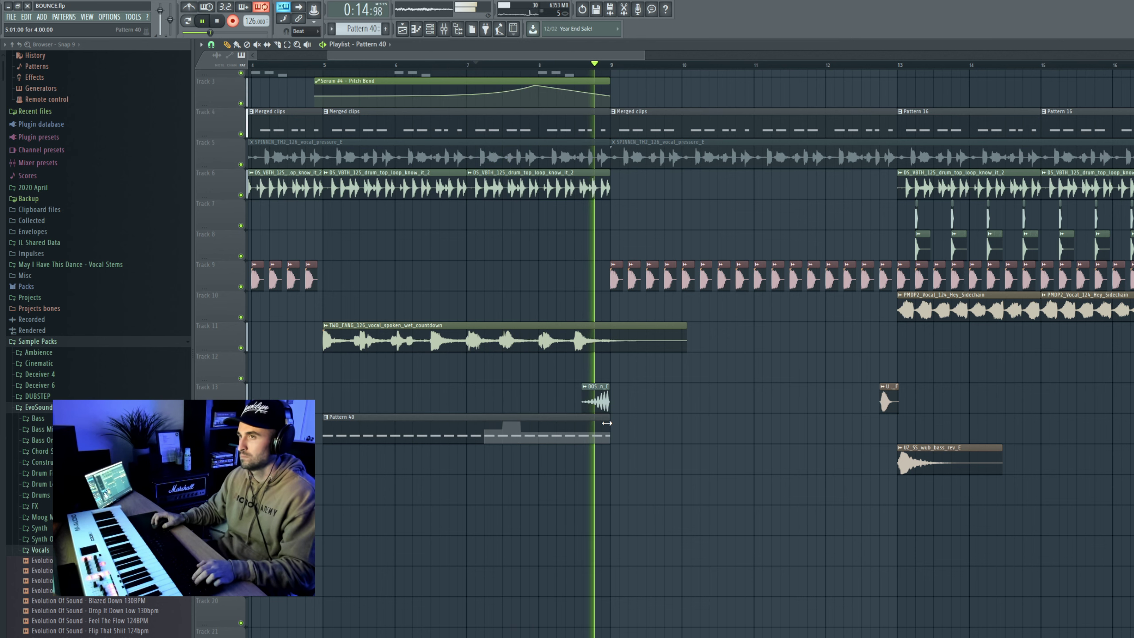
{"action": "left_click", "coordinate": [238, 27]}
{"action": "key", "text": "space"}
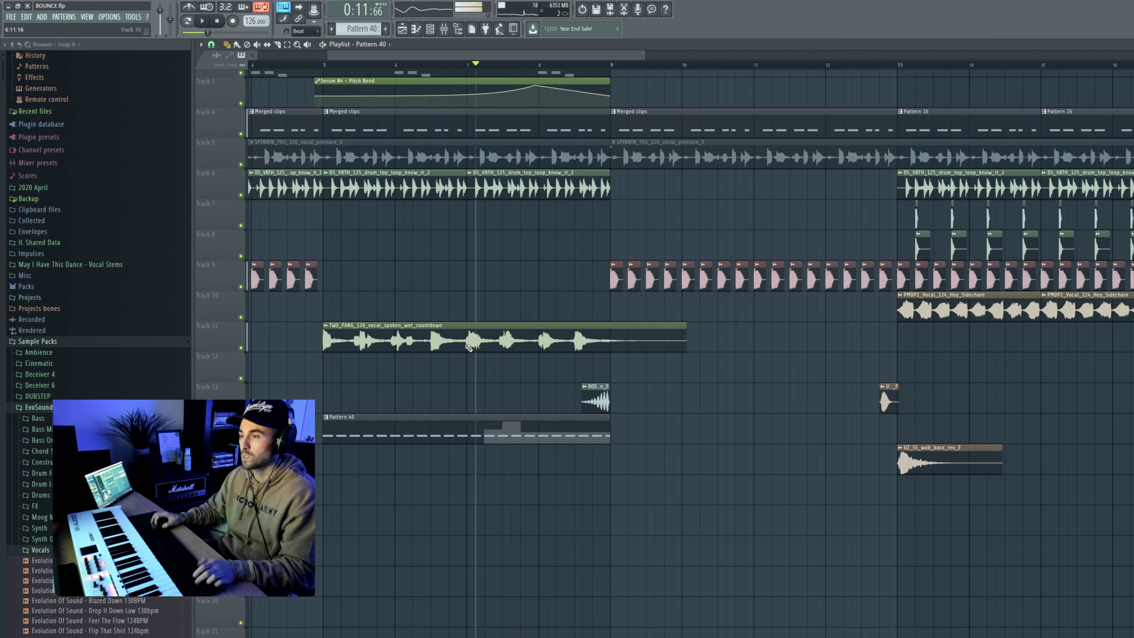
{"action": "key", "text": "space"}
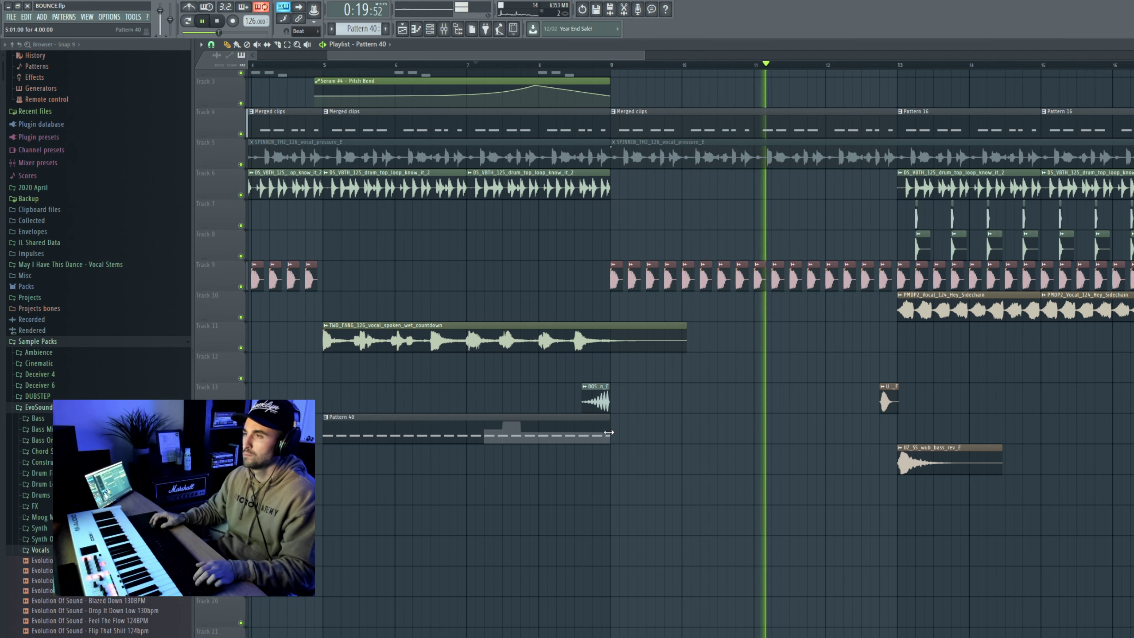
Move the Pattern 40 clip to Track 16 at bar 5, and try a copy at bar 13 before removing it
{"action": "scroll", "coordinate": [609, 428], "scroll_direction": "down", "scroll_amount": 4}
{"action": "left_click_drag", "start_coordinate": [522, 420], "coordinate": [522, 481]}
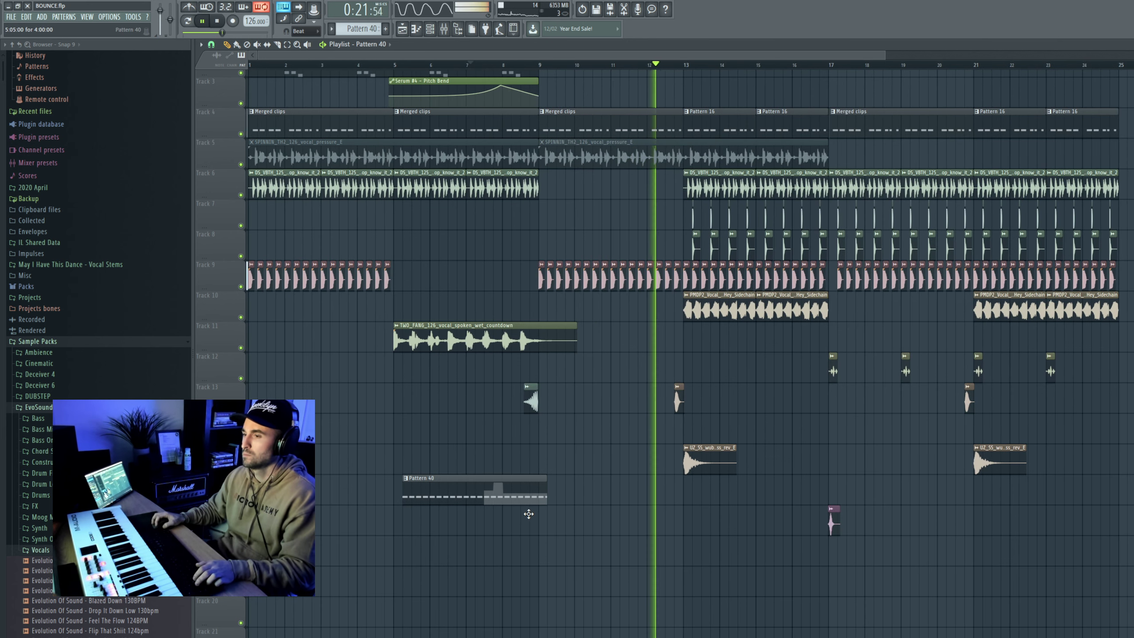
{"action": "left_click", "coordinate": [687, 495]}
{"action": "right_click", "coordinate": [751, 483]}
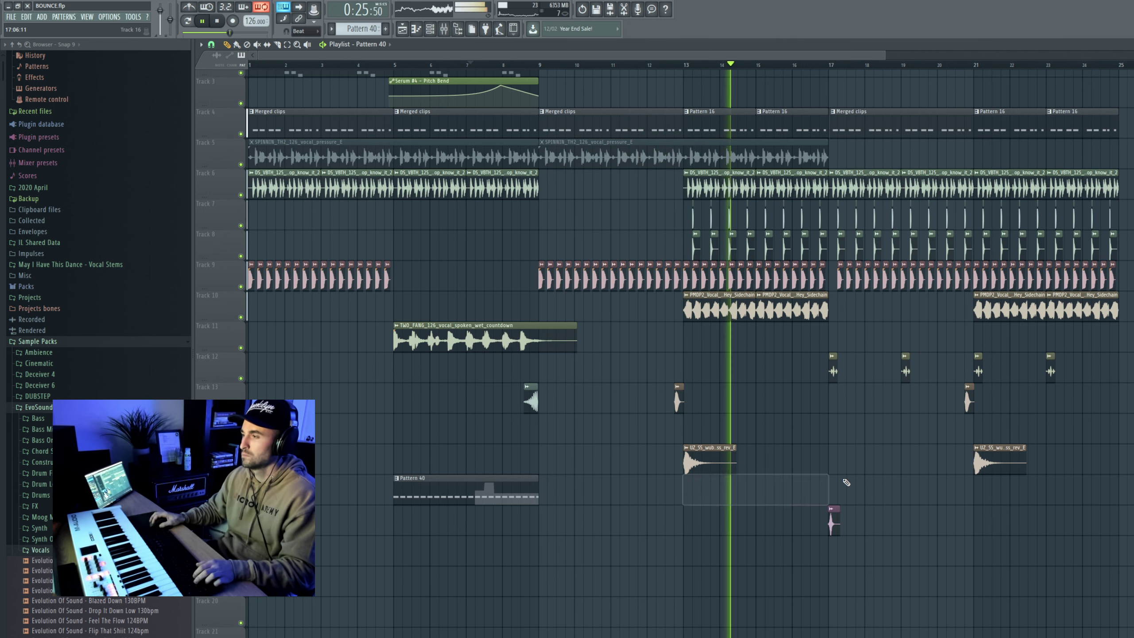
Try a copy of the Pattern 40 clip on Track 16 at bar 21, playing back from that point
{"action": "left_click", "coordinate": [826, 65]}
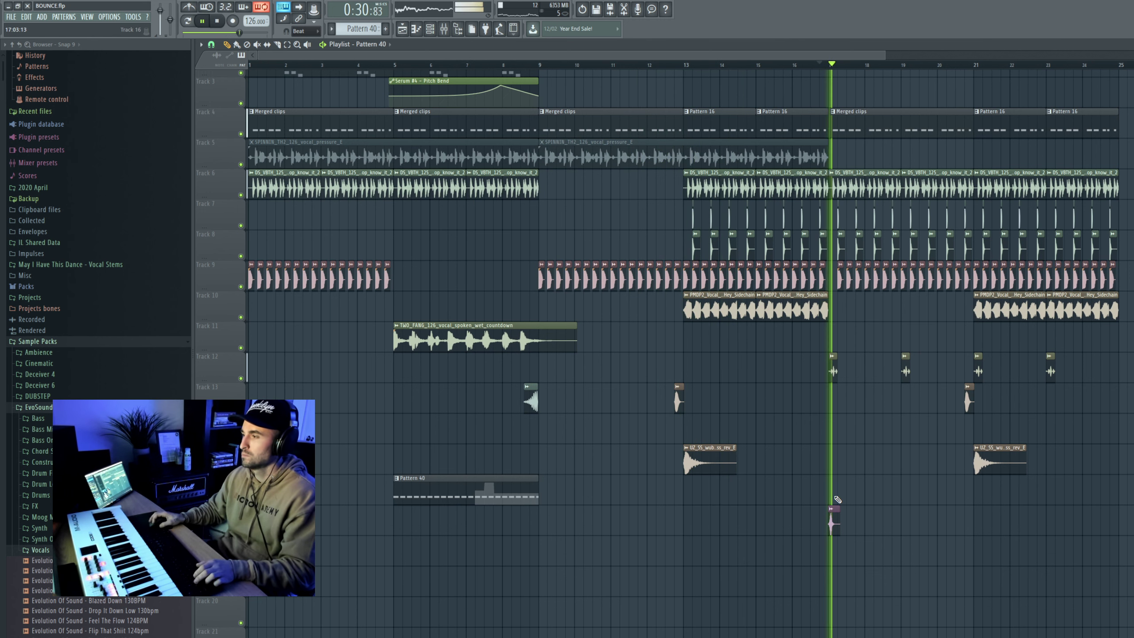
{"action": "left_click", "coordinate": [975, 493]}
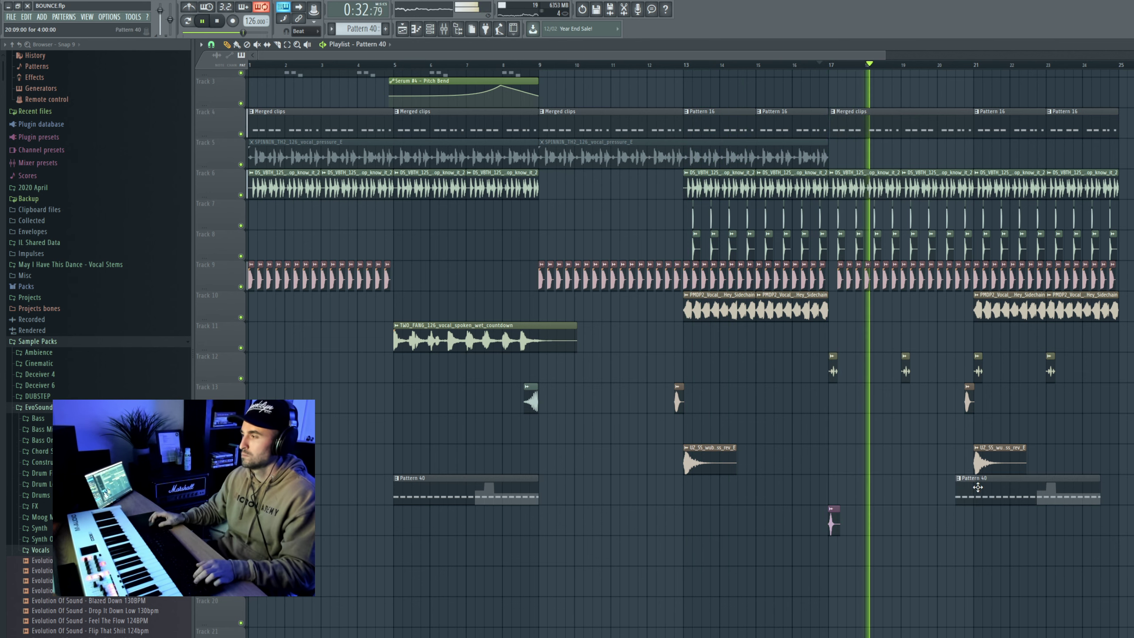
{"action": "left_click", "coordinate": [976, 67]}
{"action": "scroll", "coordinate": [976, 67], "scroll_direction": "down", "scroll_amount": 3}
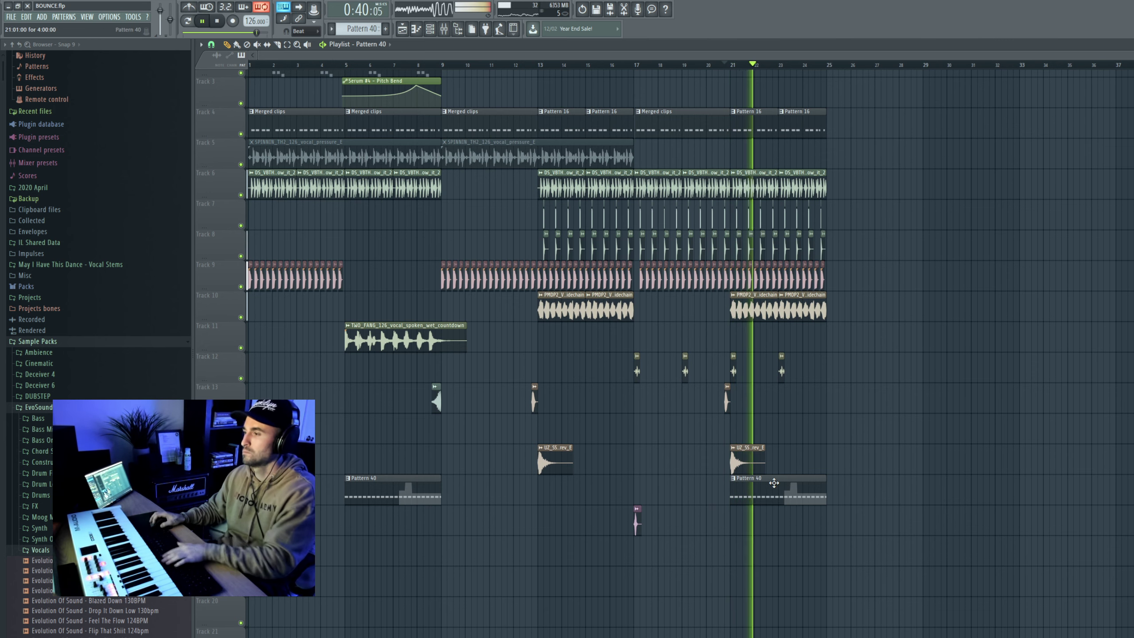
Route the Serum #4 channel to mixer track 24 and send that track only to Insert 1
{"action": "key", "text": "F9"}
{"action": "right_click", "coordinate": [469, 94]}
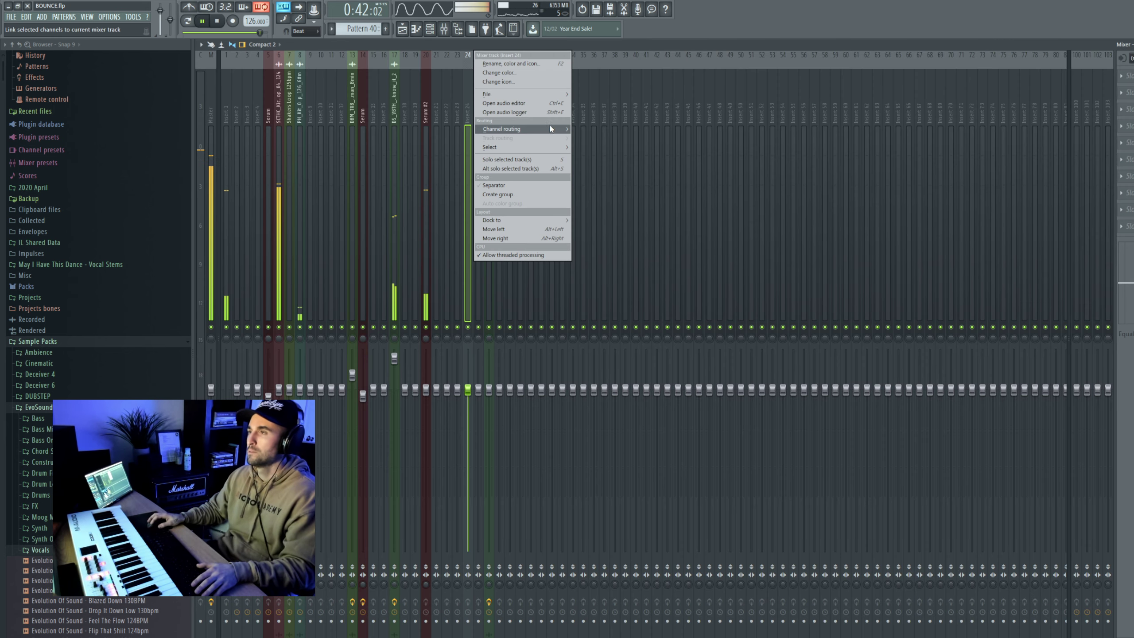
{"action": "left_click", "coordinate": [617, 128]}
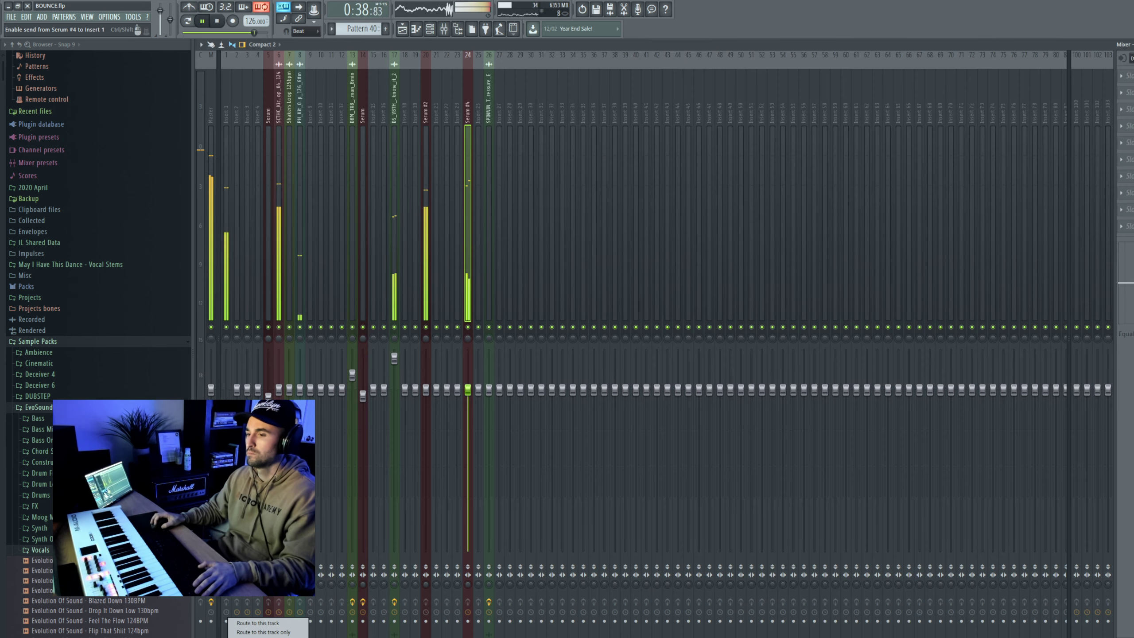
{"action": "left_click", "coordinate": [264, 632]}
{"action": "key", "text": "F9"}
Try a copy of the Serum #4 pitch bend clip on Track 3 at bar 21
{"action": "right_click", "coordinate": [828, 75]}
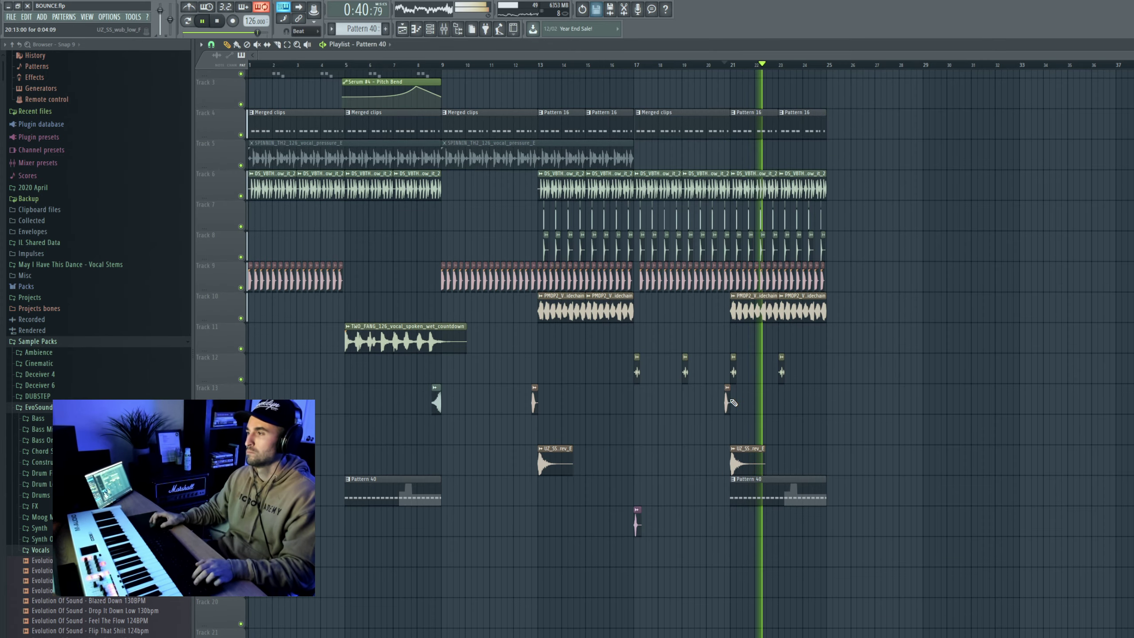
{"action": "scroll", "coordinate": [912, 174], "scroll_direction": "up", "scroll_amount": 5}
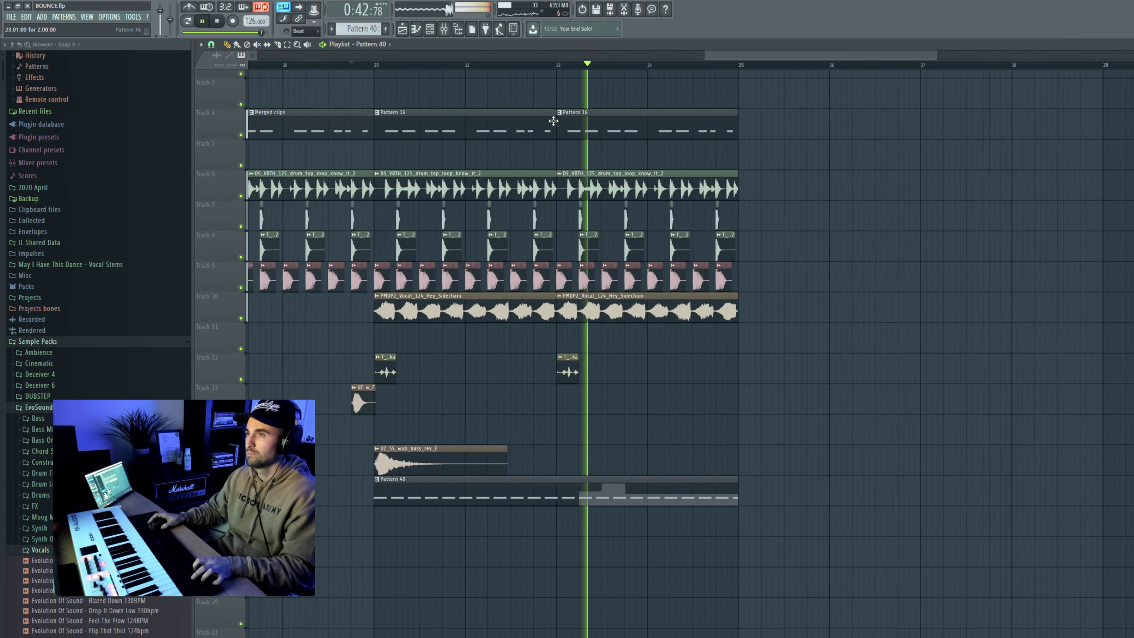
{"action": "key", "text": "ctrl+v"}
{"action": "scroll", "coordinate": [538, 121], "scroll_direction": "down", "scroll_amount": 3}
{"action": "left_click_drag", "start_coordinate": [541, 83], "coordinate": [509, 82]}
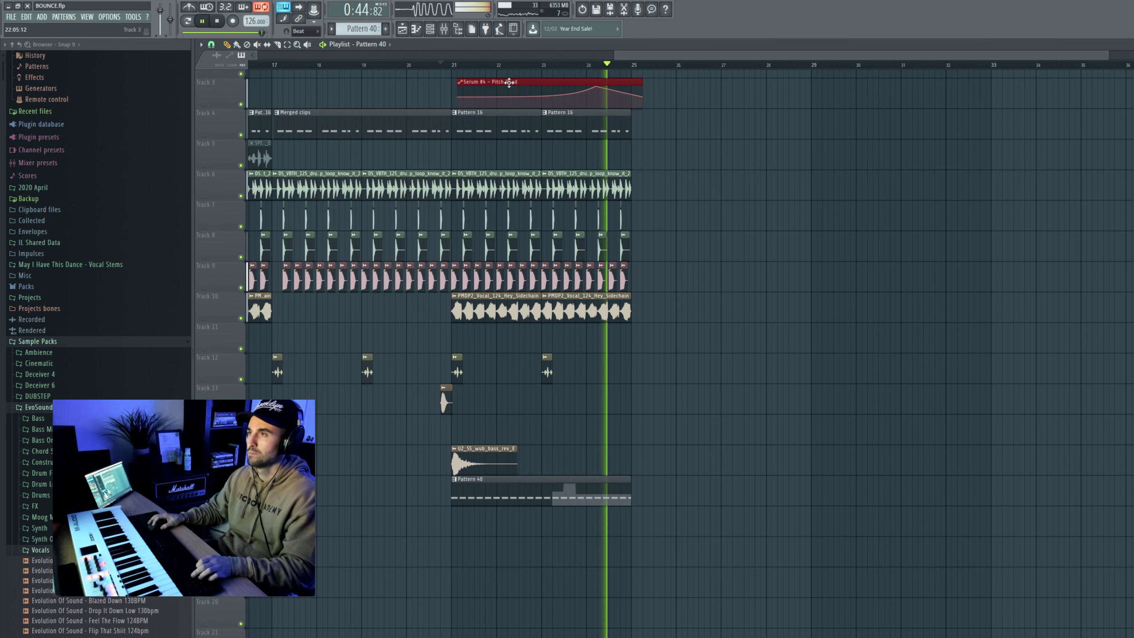
{"action": "scroll", "coordinate": [626, 191], "scroll_direction": "down", "scroll_amount": 4}
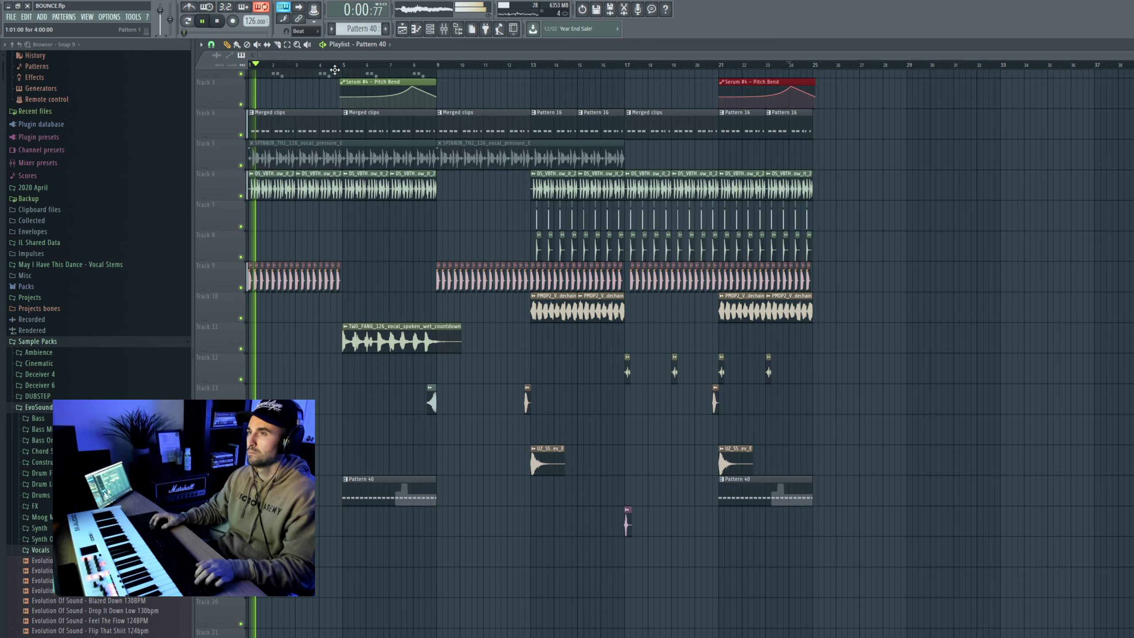
Replay from around bar 5 and remove the Pattern 40 and Serum #4 pitch bend copies at bar 21
{"action": "left_click", "coordinate": [337, 65]}
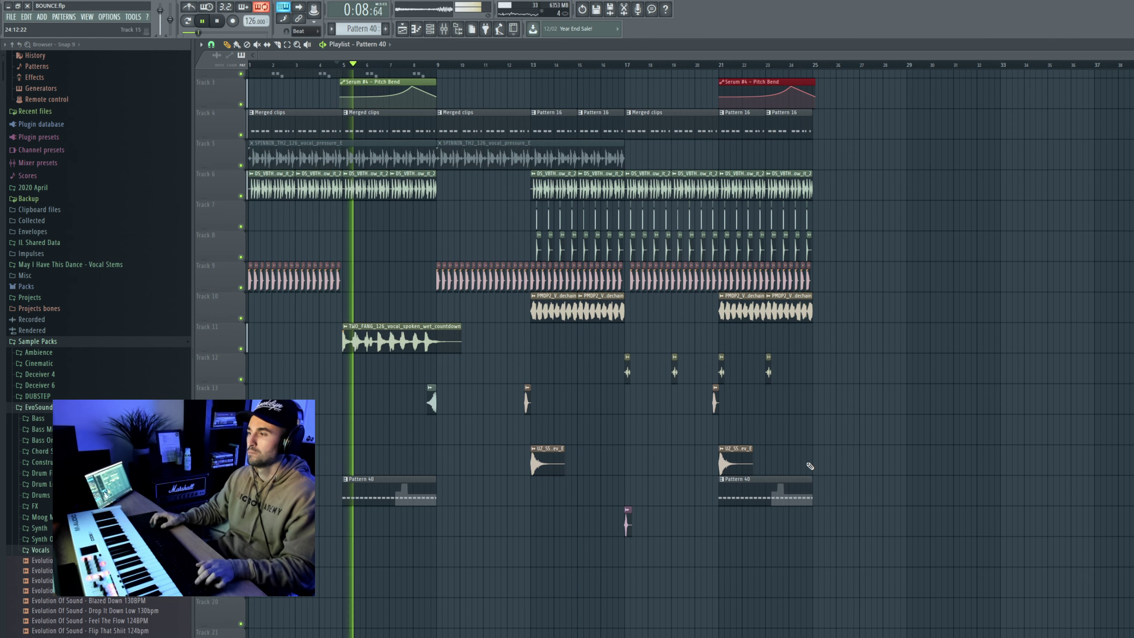
{"action": "right_click", "coordinate": [799, 487]}
{"action": "right_click", "coordinate": [771, 93]}
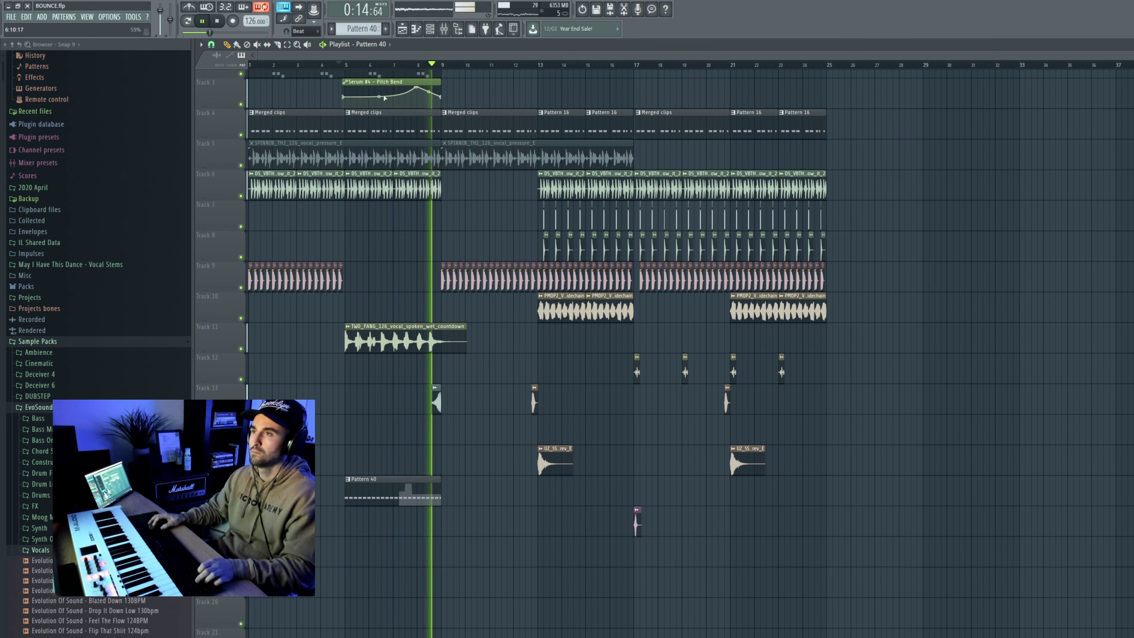
Try the Serum #4 pitch bend peak earlier at about bar 7.5 while replaying the build-up
{"action": "left_click_drag", "start_coordinate": [385, 98], "coordinate": [407, 89]}
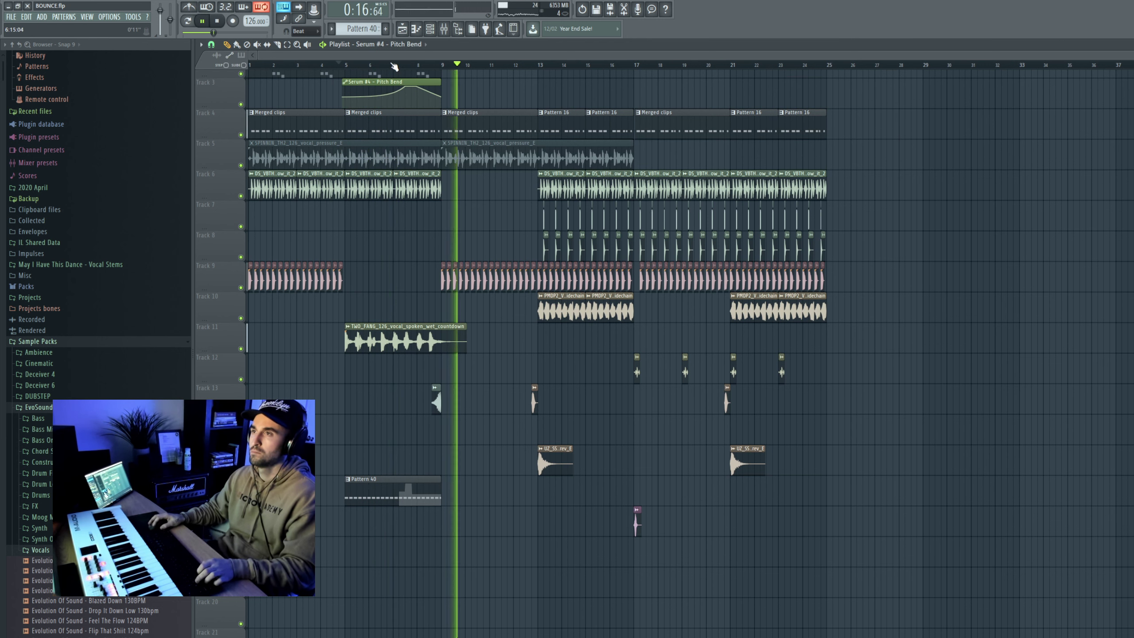
{"action": "left_click", "coordinate": [390, 66]}
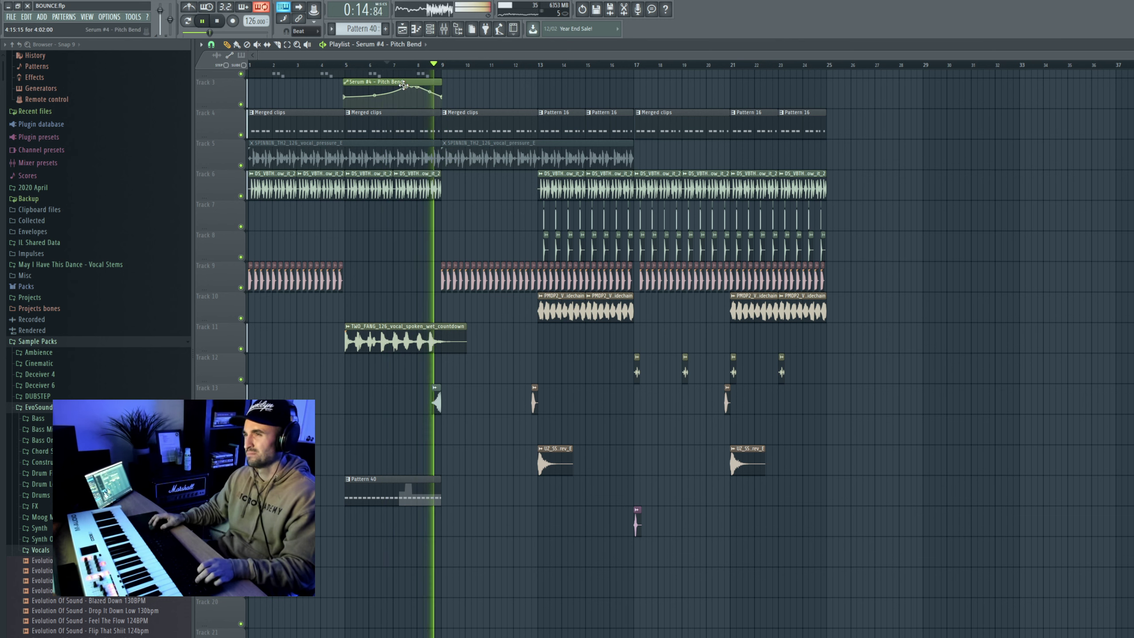
{"action": "key", "text": "ctrl+z"}
{"action": "key", "text": "space"}
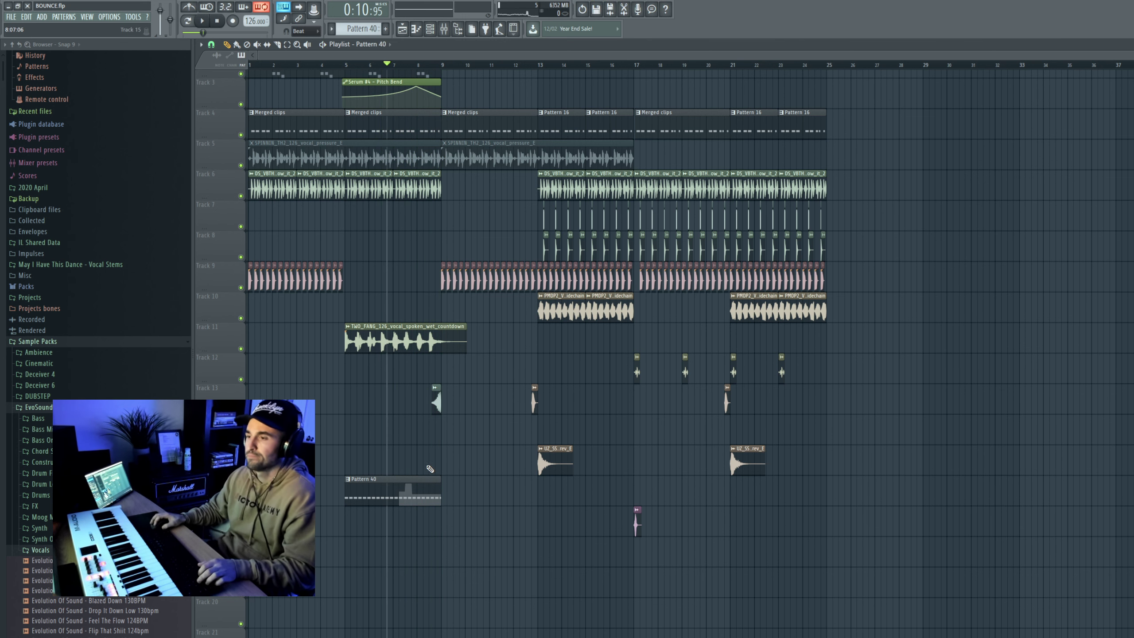
Clone the Serum #4 channel and transfer its Pattern 40 notes to the new Serum #6 channel
{"action": "double_click", "coordinate": [404, 482]}
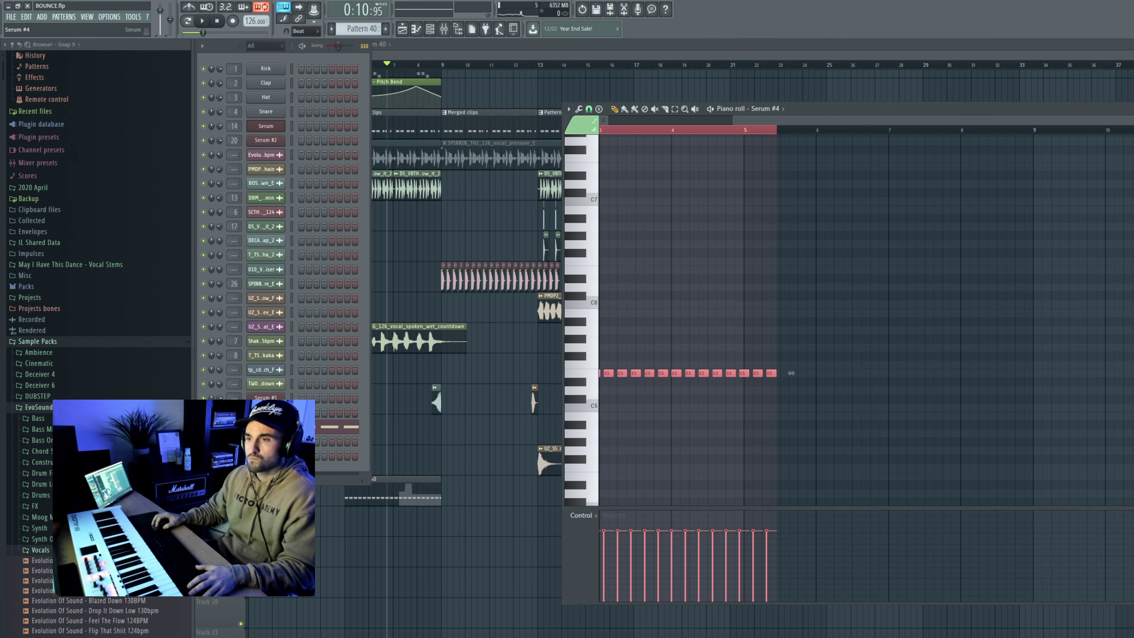
{"action": "right_click", "coordinate": [267, 426]}
{"action": "left_click", "coordinate": [293, 501]}
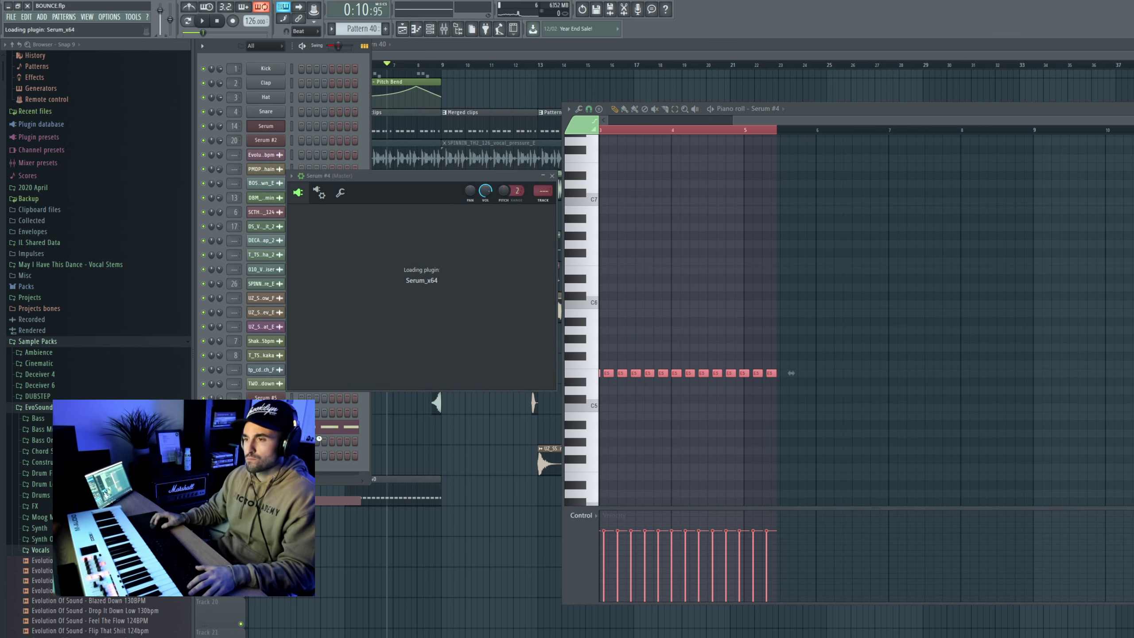
{"action": "key", "text": "Escape"}
{"action": "right_click", "coordinate": [268, 437]}
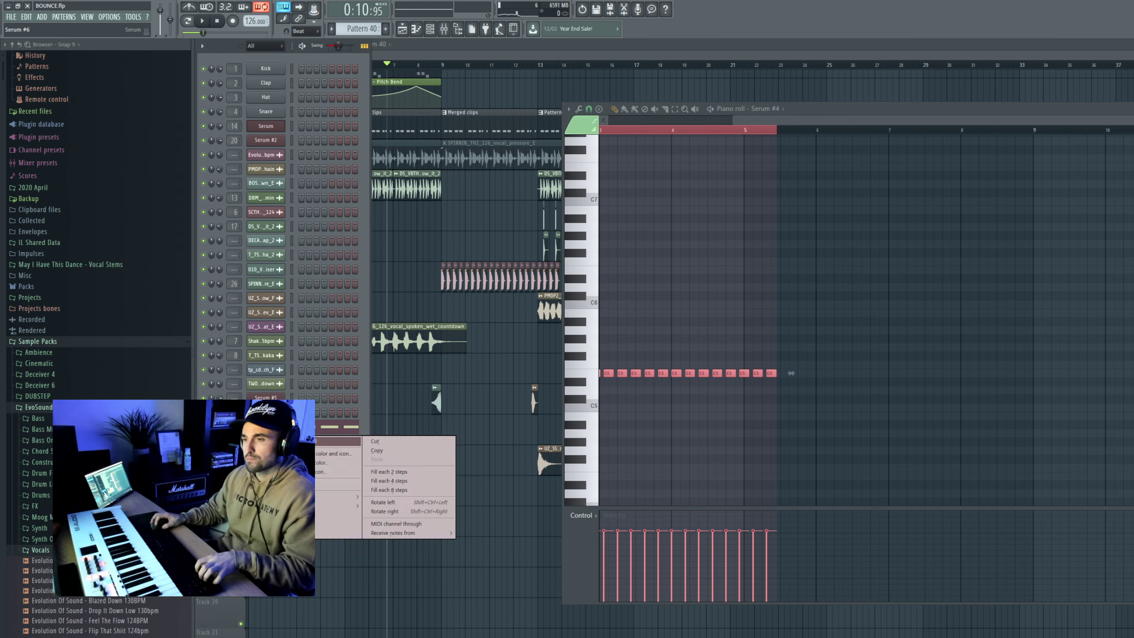
{"action": "left_click", "coordinate": [292, 442]}
{"action": "key", "text": "Escape"}
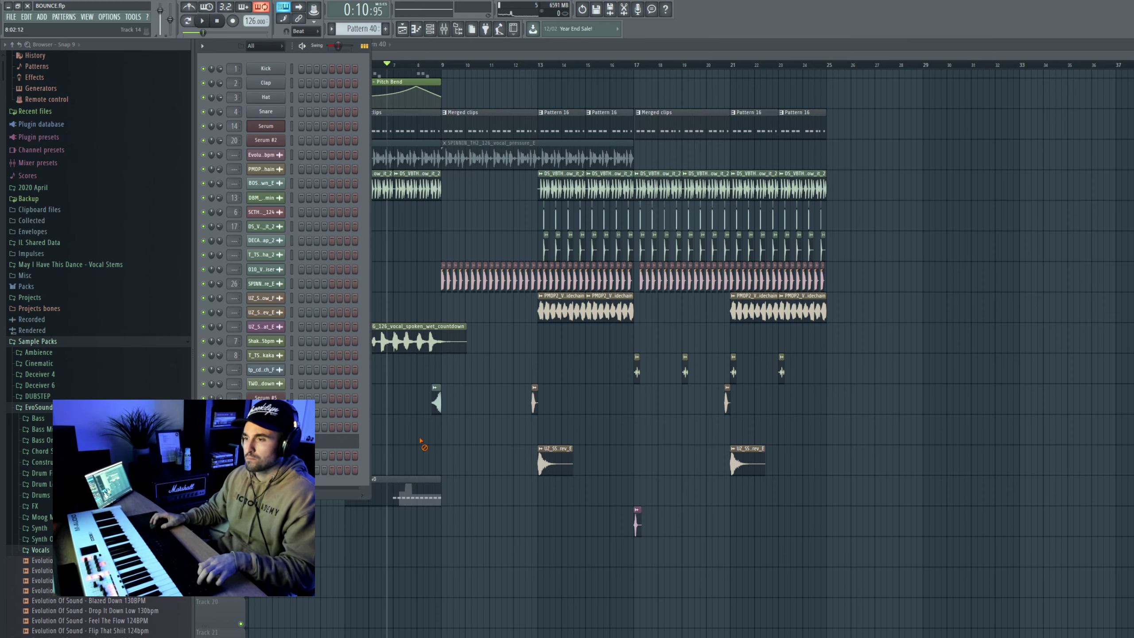
Shorten the Pattern 40 clip to two bars starting at bar 5 and replay the build-up
{"action": "right_click", "coordinate": [420, 441]}
{"action": "scroll", "coordinate": [374, 460], "scroll_direction": "up", "scroll_amount": 4}
{"action": "key", "text": "space"}
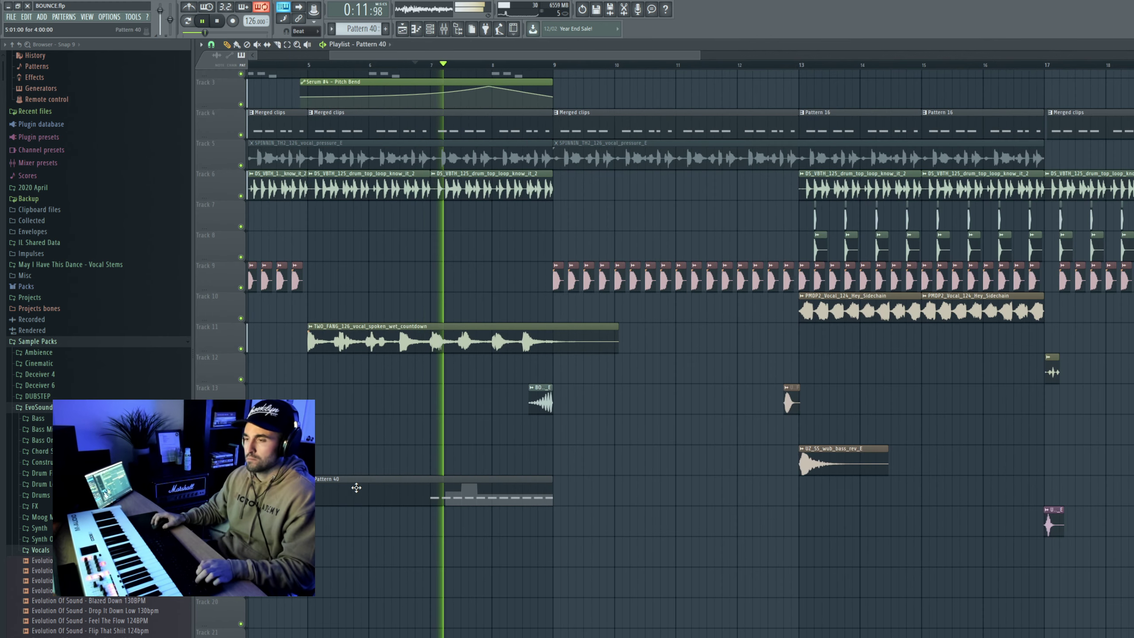
{"action": "mouse_move", "coordinate": [309, 490]}
{"action": "left_mouse_down"}
{"action": "mouse_move", "coordinate": [439, 491]}
{"action": "mouse_move", "coordinate": [331, 490]}
{"action": "left_mouse_up"}
{"action": "key", "text": "space"}
{"action": "key", "text": "space"}
{"action": "key", "text": "space"}
{"action": "key", "text": "space"}
{"action": "key", "text": "space"}
Move all Serum #6 notes to the start of Pattern 40 and extend its playlist clip to bar 9
{"action": "double_click", "coordinate": [342, 483]}
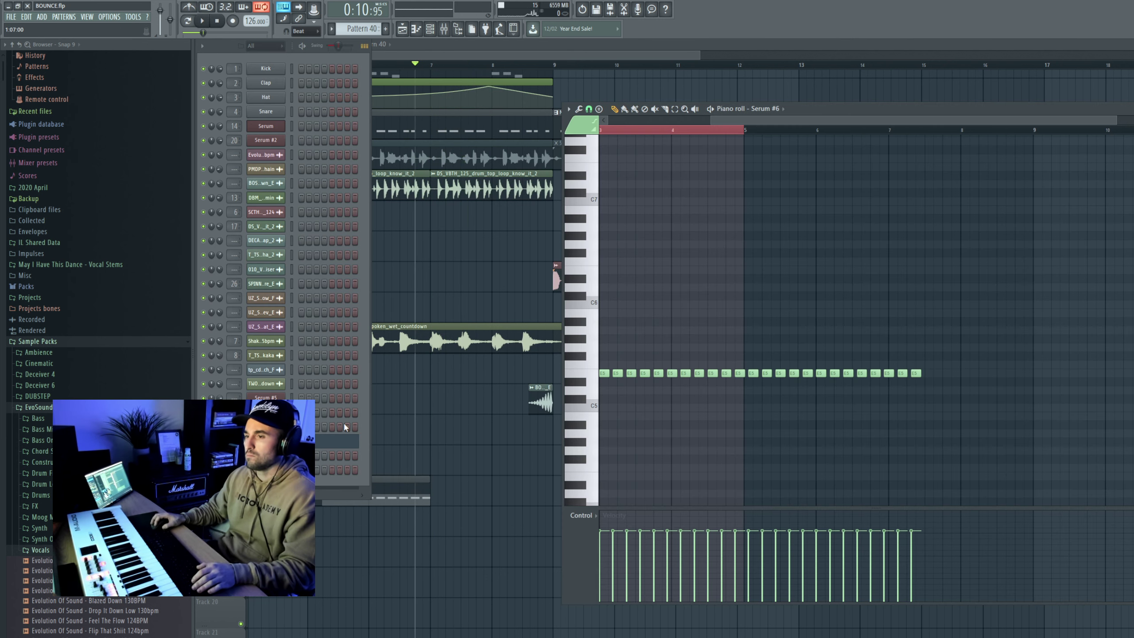
{"action": "key", "text": "ctrl+a"}
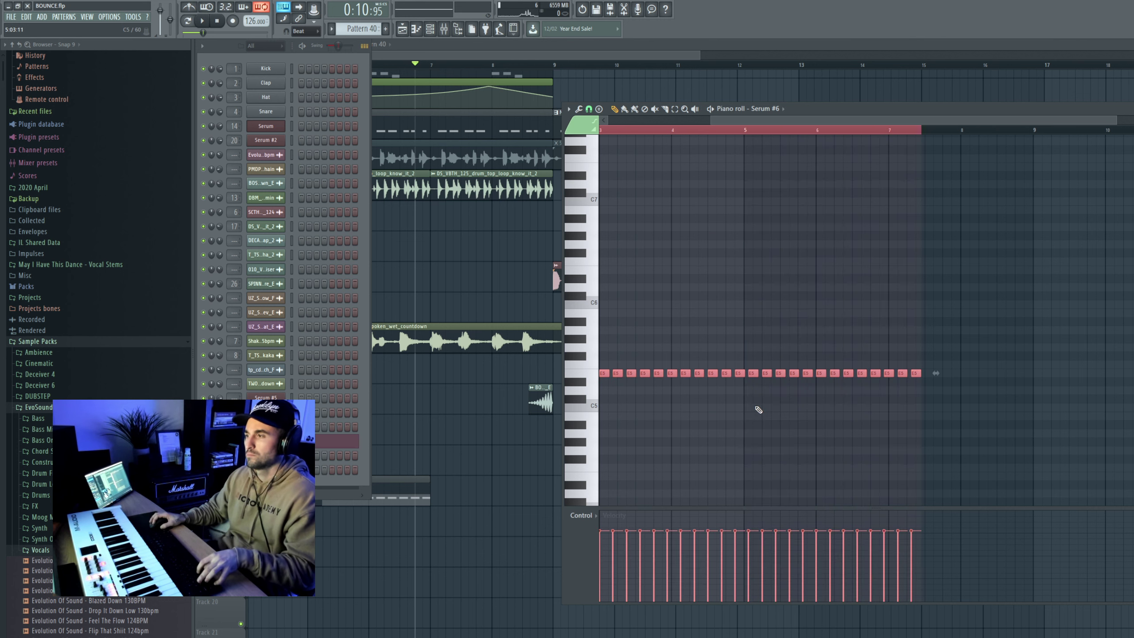
{"action": "scroll", "coordinate": [619, 384], "scroll_direction": "down", "scroll_amount": 2}
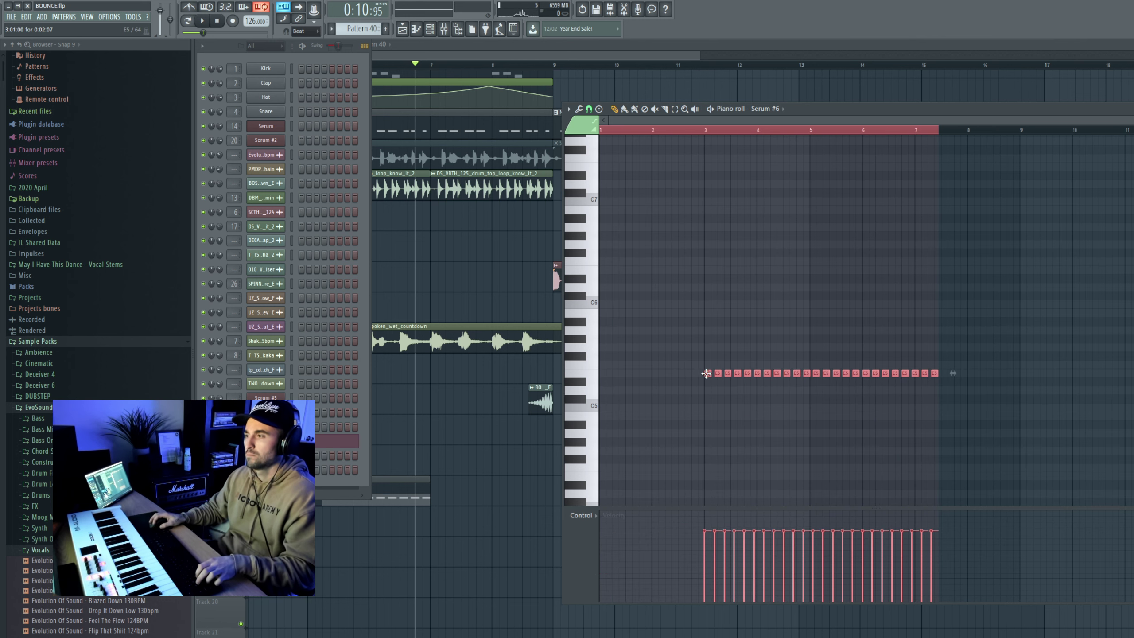
{"action": "left_click_drag", "start_coordinate": [709, 374], "coordinate": [568, 377]}
{"action": "scroll", "coordinate": [604, 373], "scroll_direction": "up", "scroll_amount": 2}
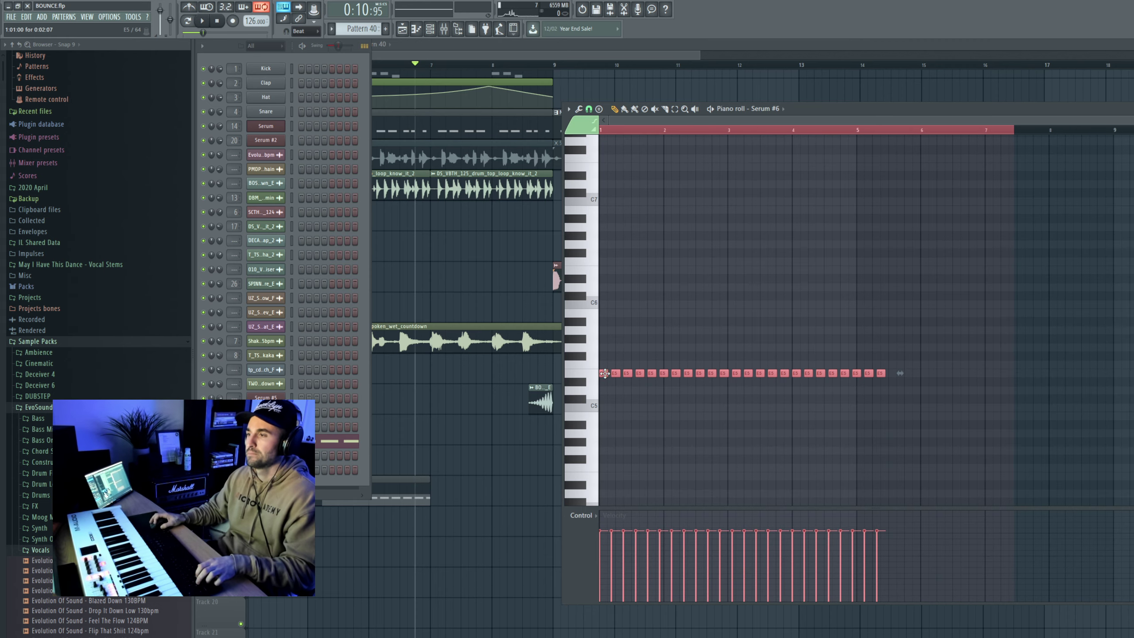
{"action": "right_click", "coordinate": [425, 445]}
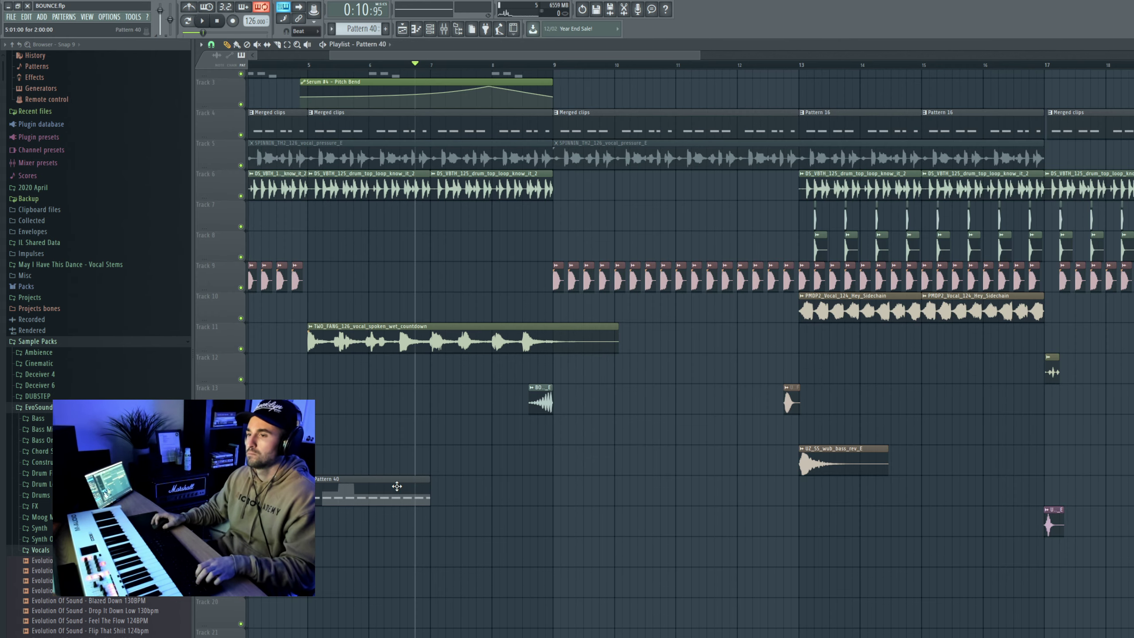
{"action": "scroll", "coordinate": [349, 498], "scroll_direction": "down", "scroll_amount": 3}
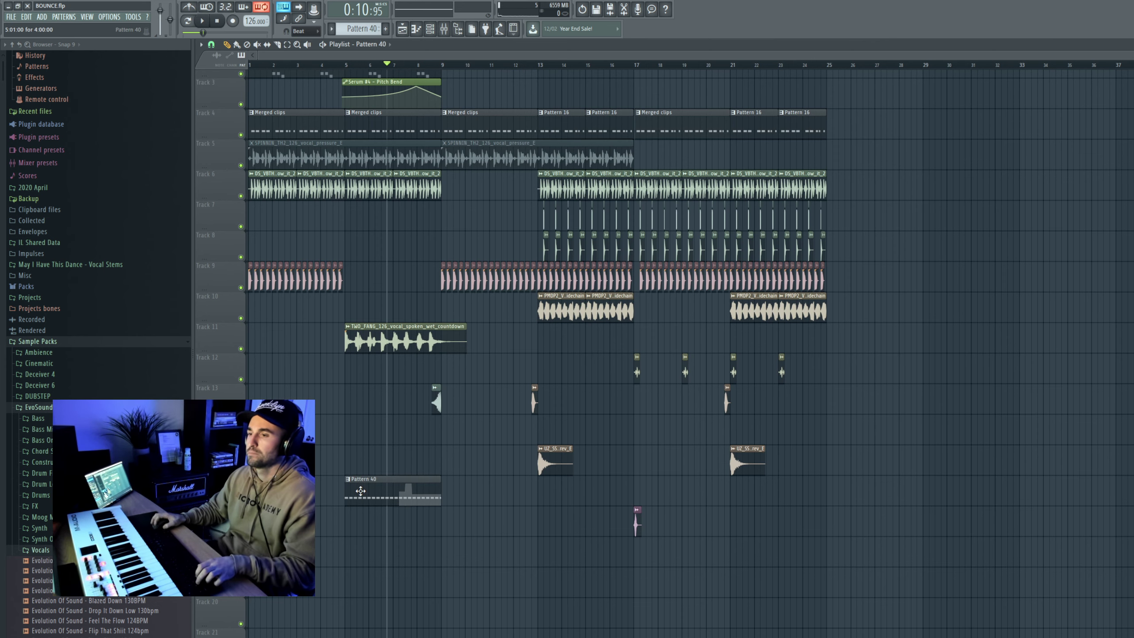
{"action": "scroll", "coordinate": [360, 491], "scroll_direction": "up", "scroll_amount": 3}
Select bars 5 to 9 as the playback loop and delete the Serum #4 pitch bend clip
{"action": "left_click_drag", "start_coordinate": [327, 65], "coordinate": [393, 66]}
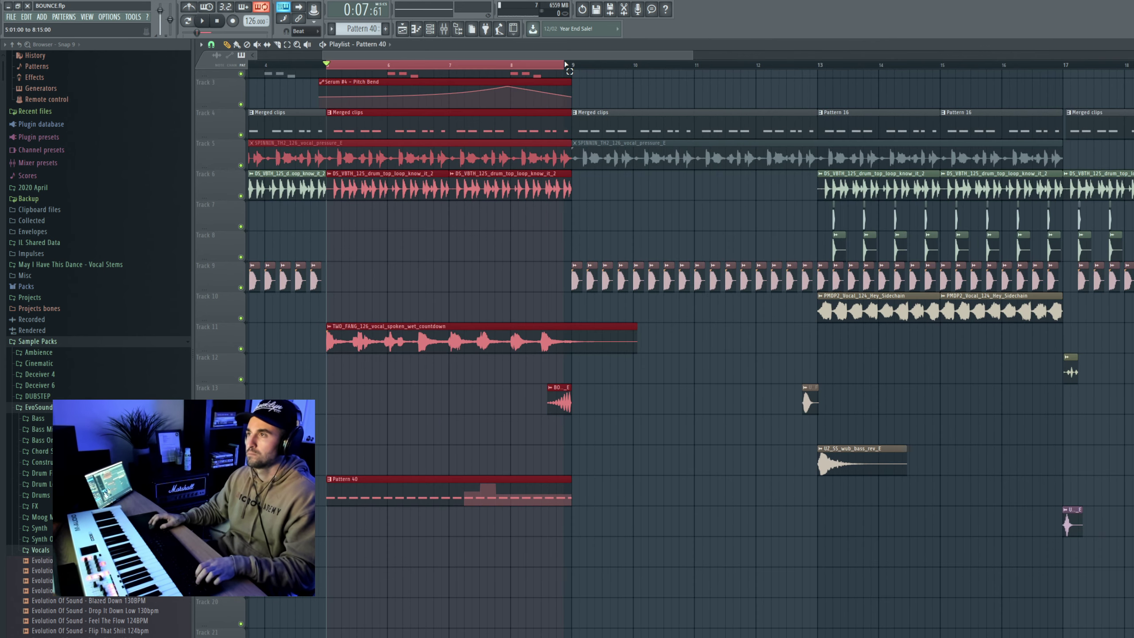
{"action": "right_click", "coordinate": [557, 82]}
{"action": "key", "text": "space"}
Nudge the pitch bend wheel of Serum #6 and create an automation clip for it across bars 5 to 9
{"action": "key", "text": "F7"}
{"action": "key", "text": "F6"}
{"action": "key", "text": "F7"}
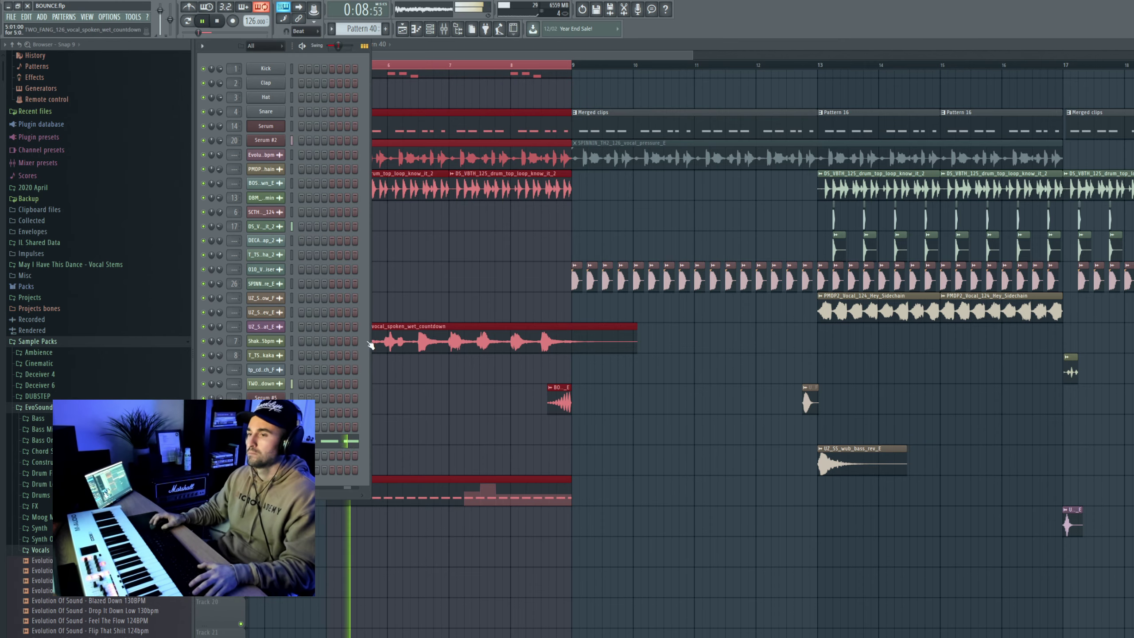
{"action": "left_click", "coordinate": [266, 441]}
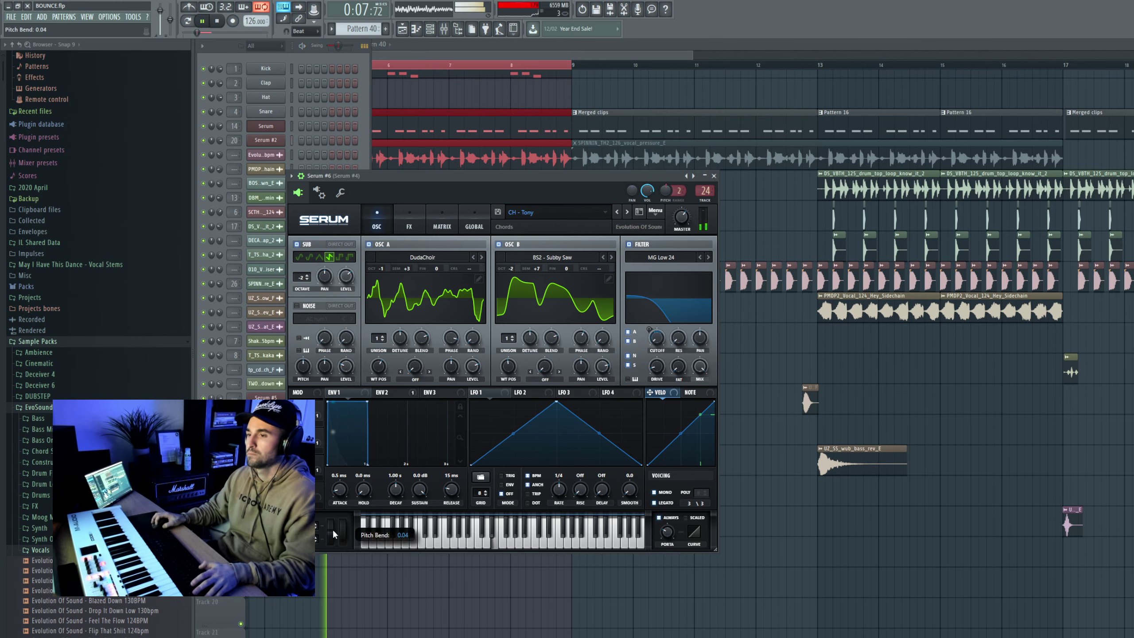
{"action": "left_click_drag", "start_coordinate": [333, 535], "coordinate": [334, 532]}
{"action": "key", "text": "Escape"}
{"action": "left_click", "coordinate": [134, 17]}
{"action": "mouse_move", "coordinate": [178, 116]}
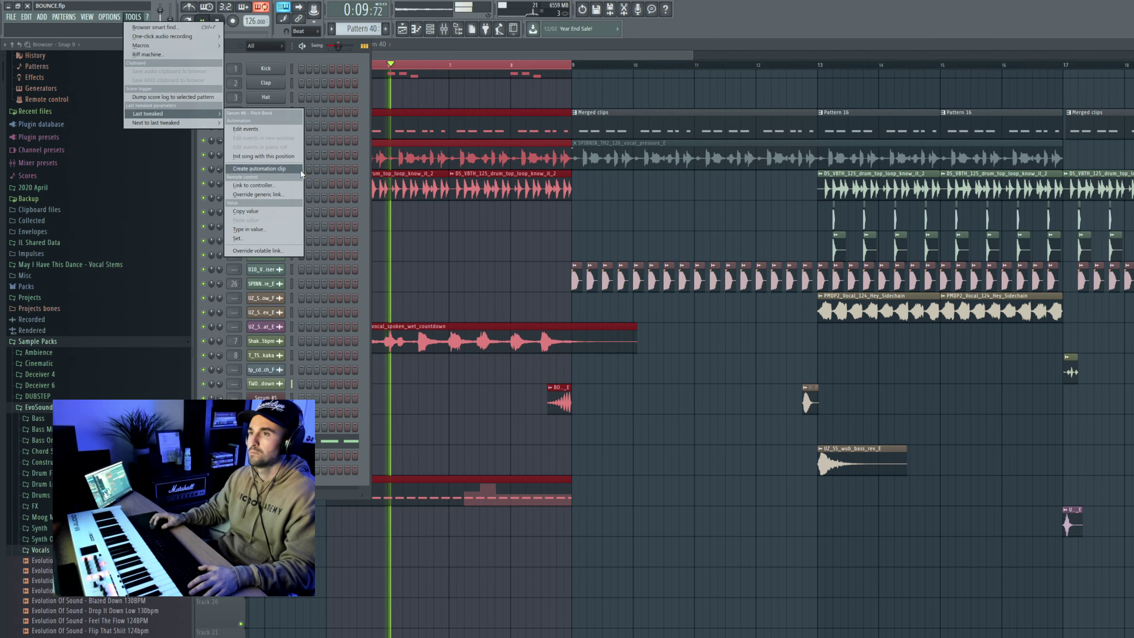
{"action": "left_click", "coordinate": [259, 134]}
Add a peak near bar 8 to the Serum #6 pitch bend clip and open the Serum #6 plugin during playback
{"action": "right_click", "coordinate": [524, 88]}
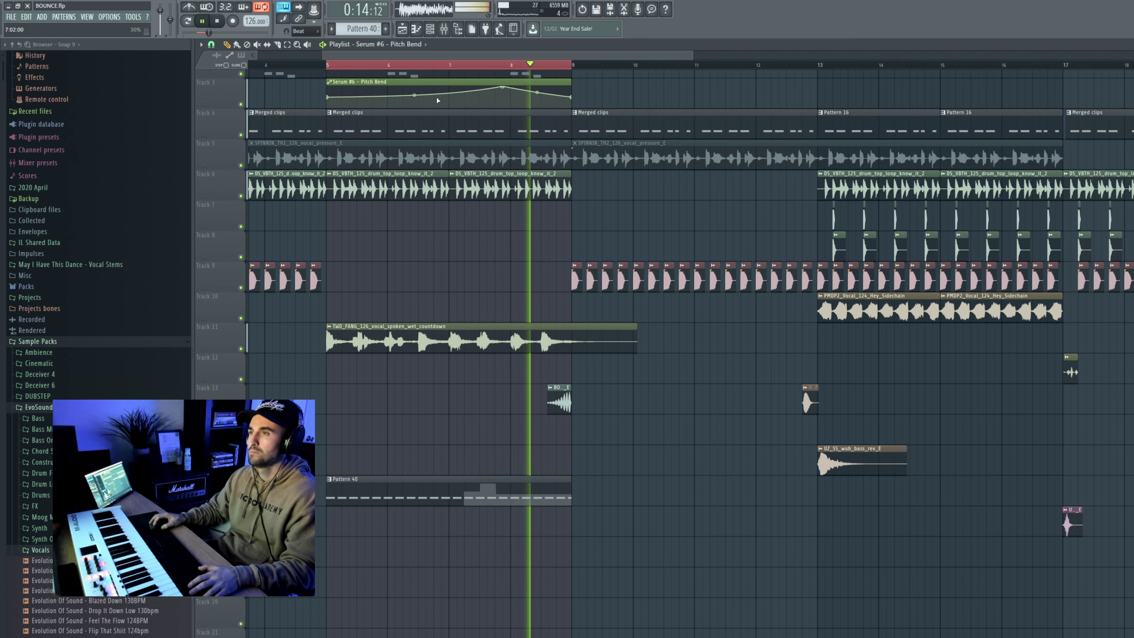
{"action": "double_click", "coordinate": [532, 479]}
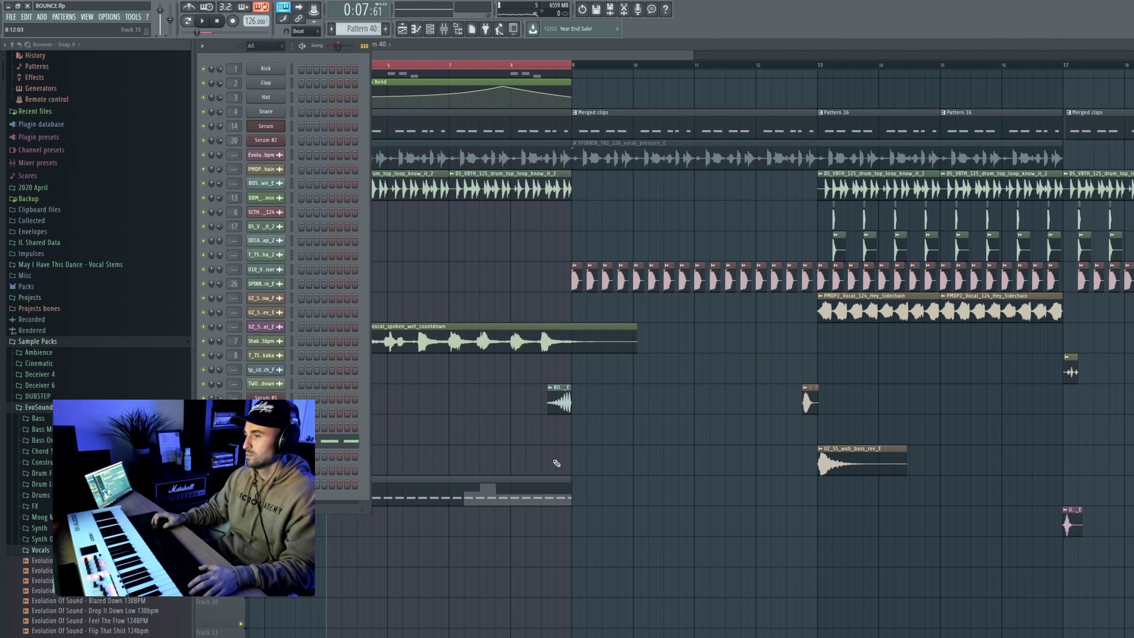
{"action": "left_click", "coordinate": [266, 441]}
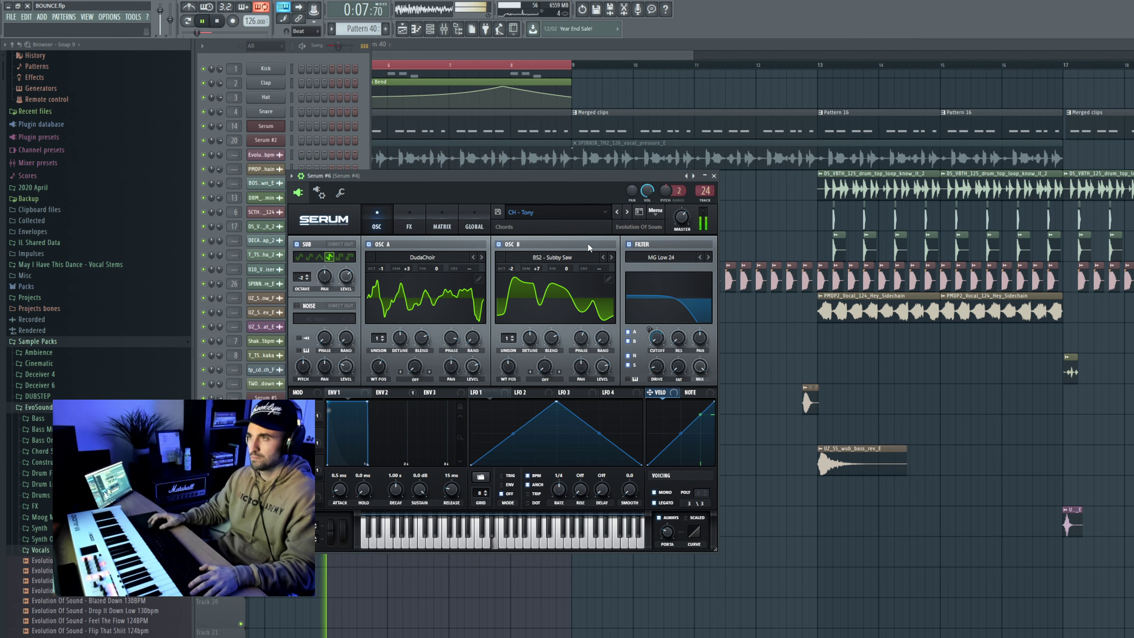
Lower the Serum #6 pitch bend peak, reposition it just after bar 8, and clear the time selection
{"action": "left_click_drag", "start_coordinate": [505, 89], "coordinate": [505, 94]}
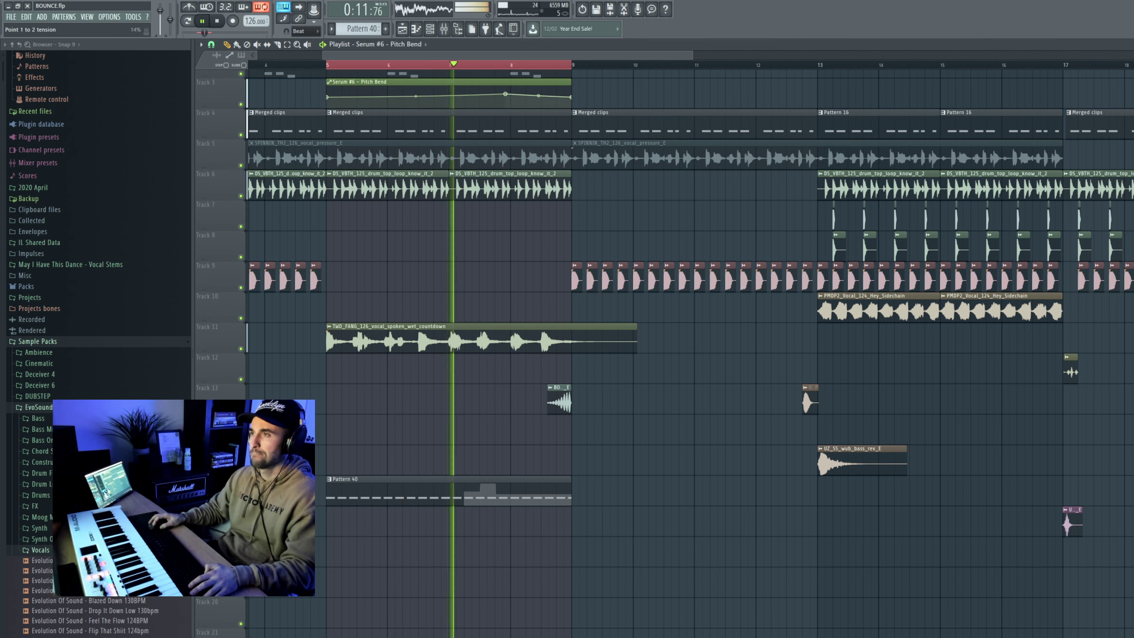
{"action": "left_click_drag", "start_coordinate": [510, 95], "coordinate": [475, 93]}
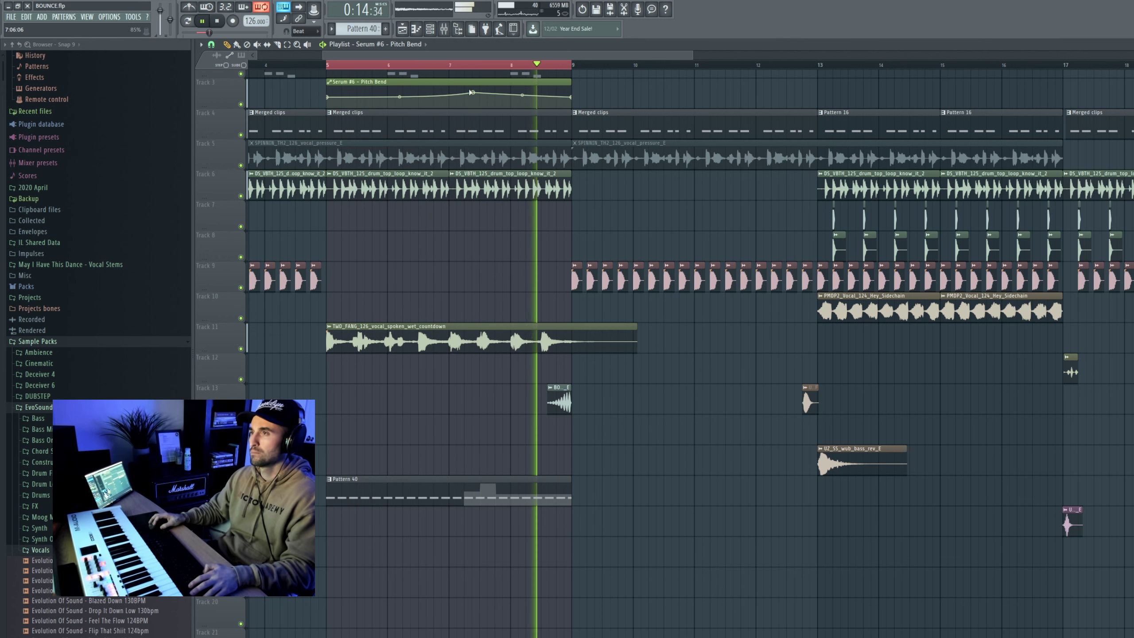
{"action": "left_click_drag", "start_coordinate": [472, 93], "coordinate": [528, 93]}
{"action": "double_click", "coordinate": [506, 66]}
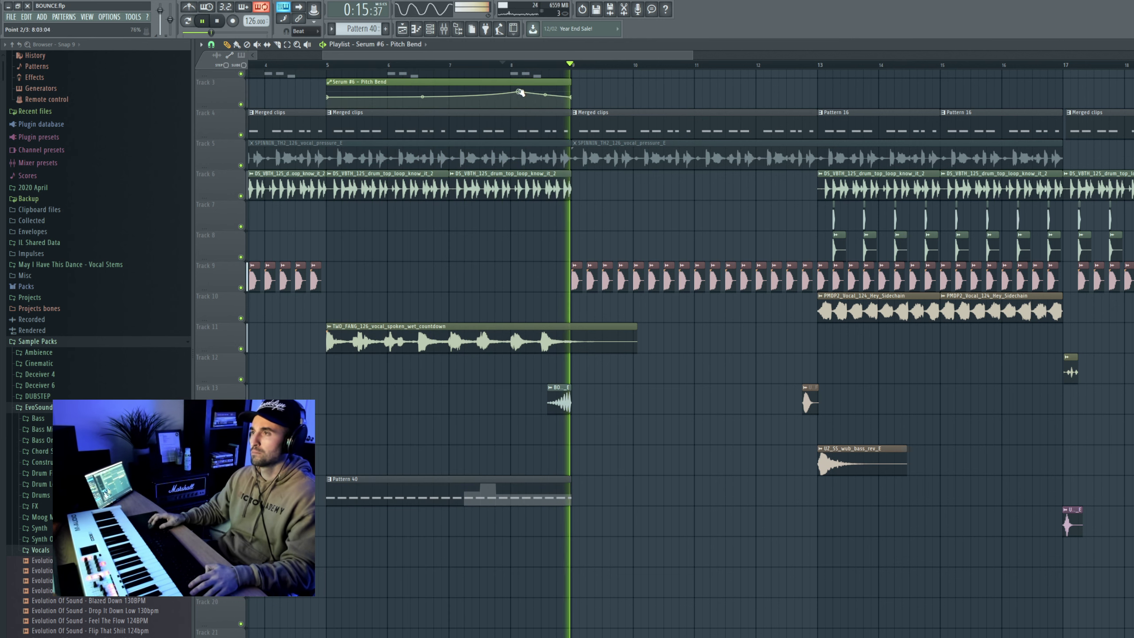
Play the build-up, shorten the track 4 merged clip starting at bar 5 so it ends at bar 8, and mute it
{"action": "left_click", "coordinate": [502, 66]}
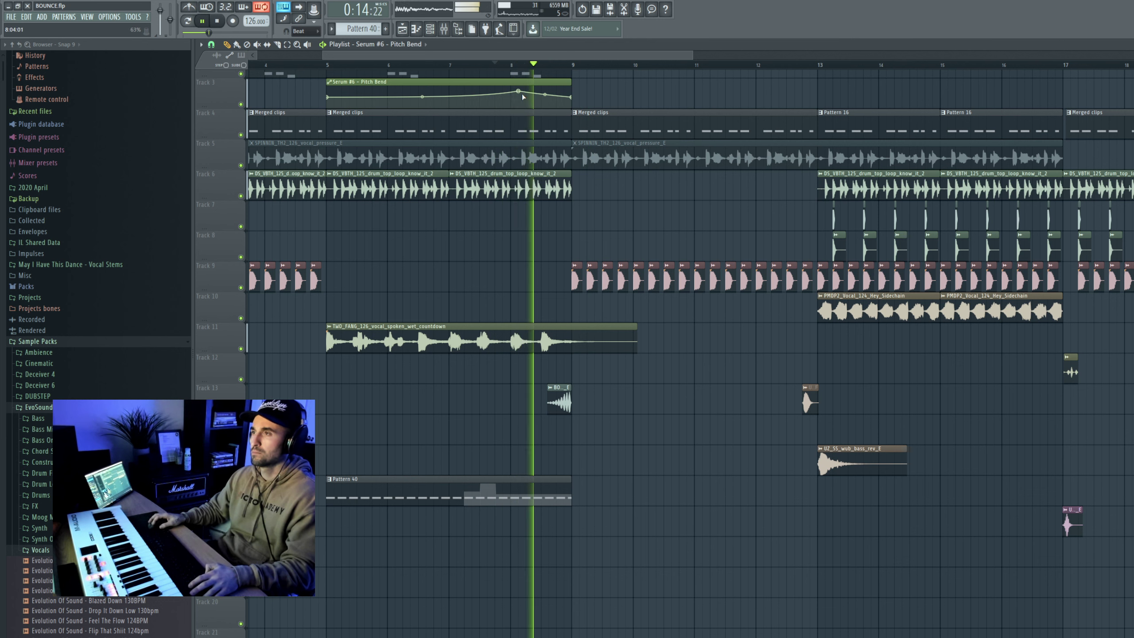
{"action": "key", "text": "space"}
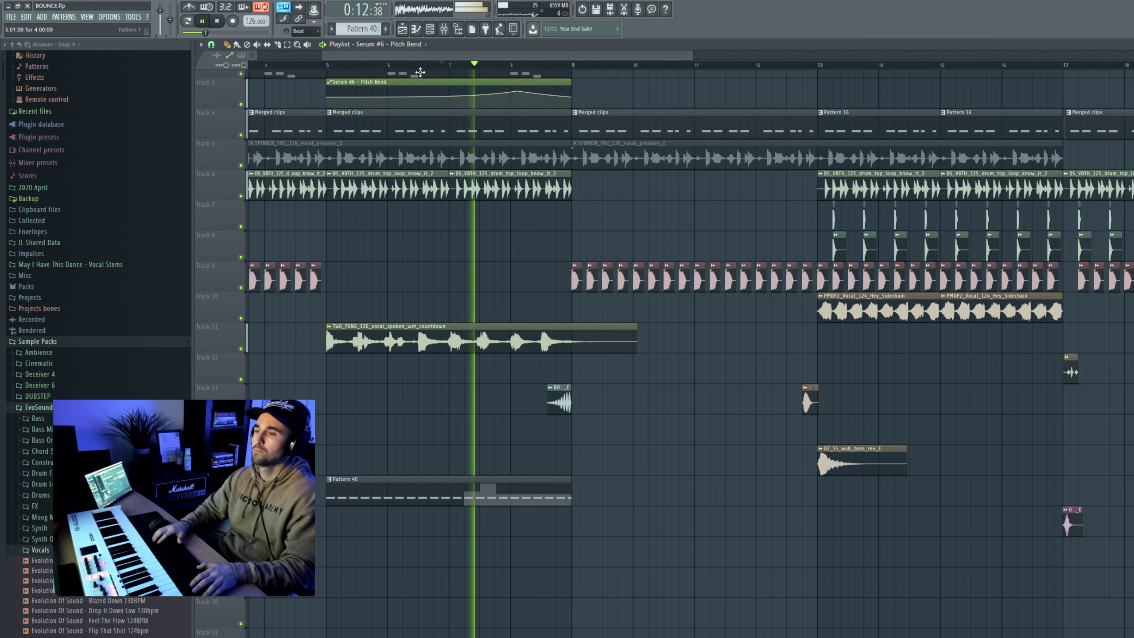
{"action": "key", "text": "space"}
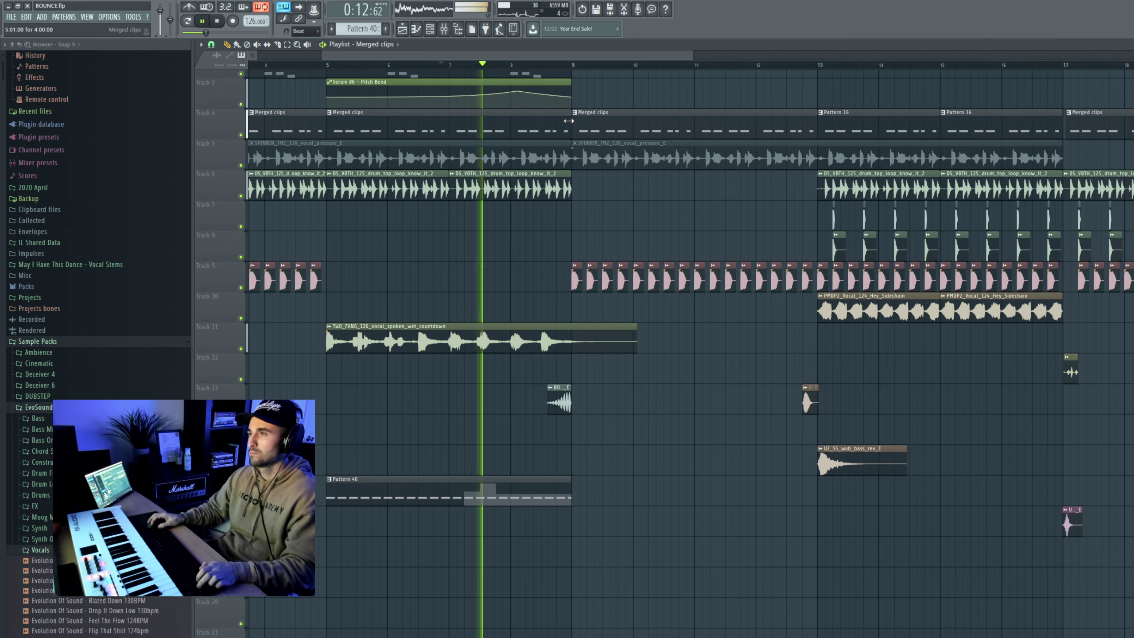
{"action": "left_click_drag", "start_coordinate": [569, 121], "coordinate": [511, 121]}
{"action": "scroll", "coordinate": [509, 120], "scroll_direction": "down", "scroll_amount": 2}
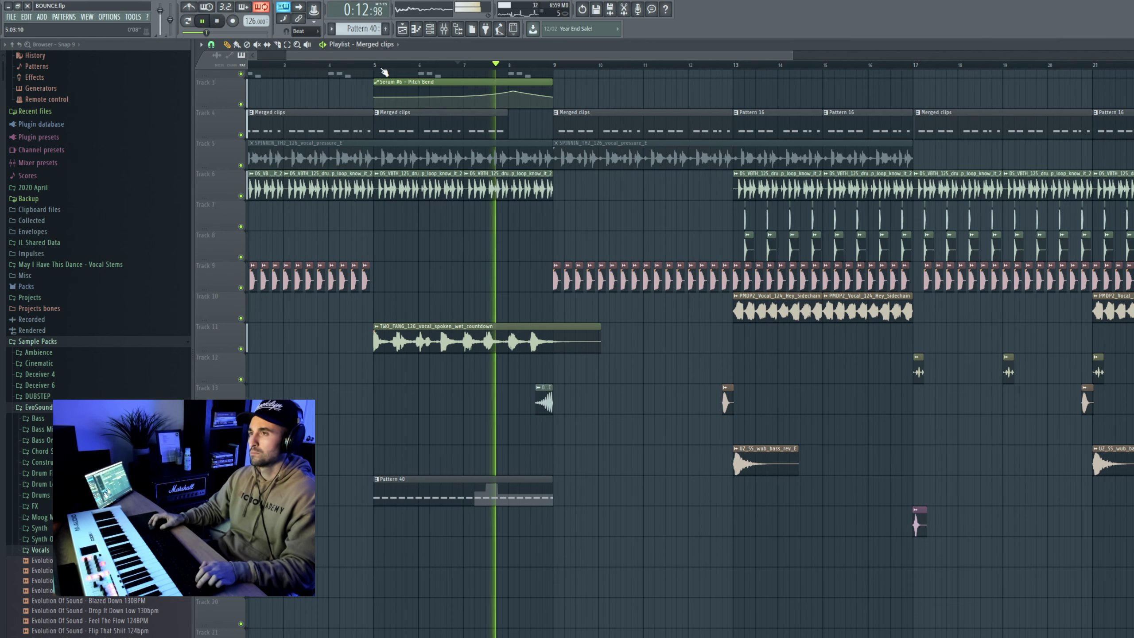
{"action": "scroll", "coordinate": [375, 68], "scroll_direction": "down", "scroll_amount": 1}
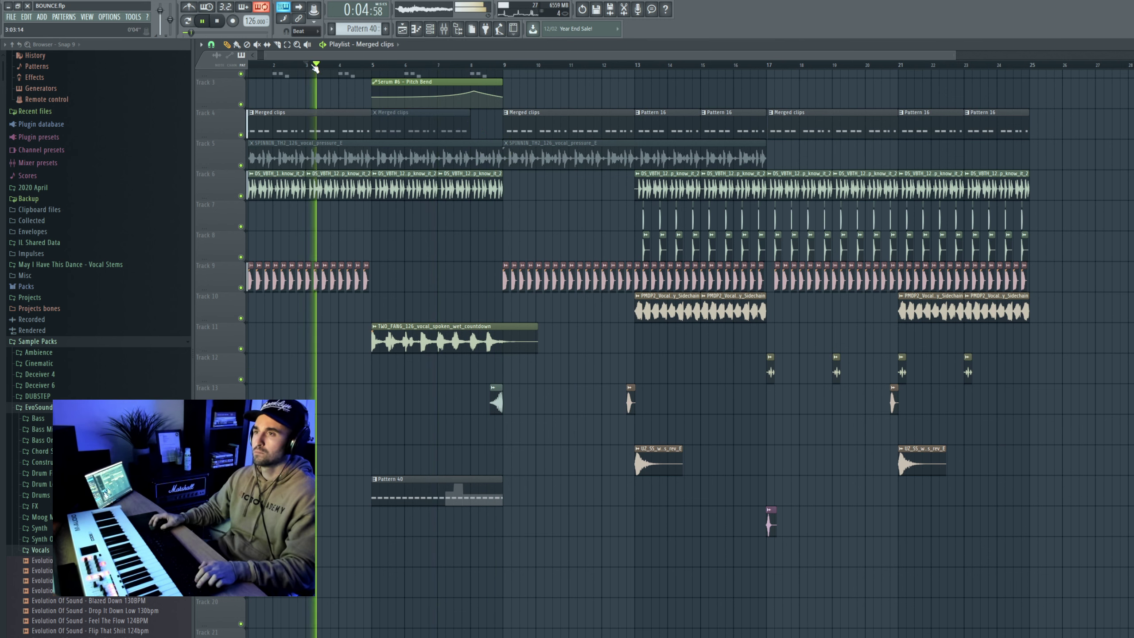
Select bars 5 to 9 as the time range and load Endless Smile into effect slot 7 of the Master track
{"action": "left_click_drag", "start_coordinate": [375, 68], "coordinate": [500, 70]}
{"action": "key", "text": "F9"}
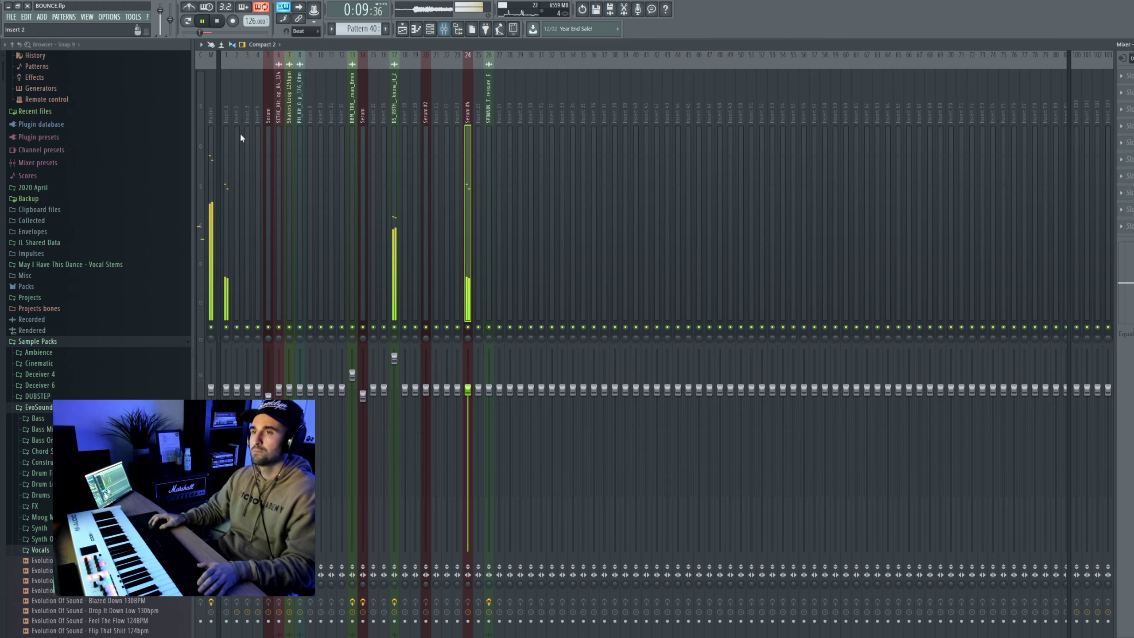
{"action": "left_click", "coordinate": [211, 96]}
{"action": "left_click", "coordinate": [1127, 175]}
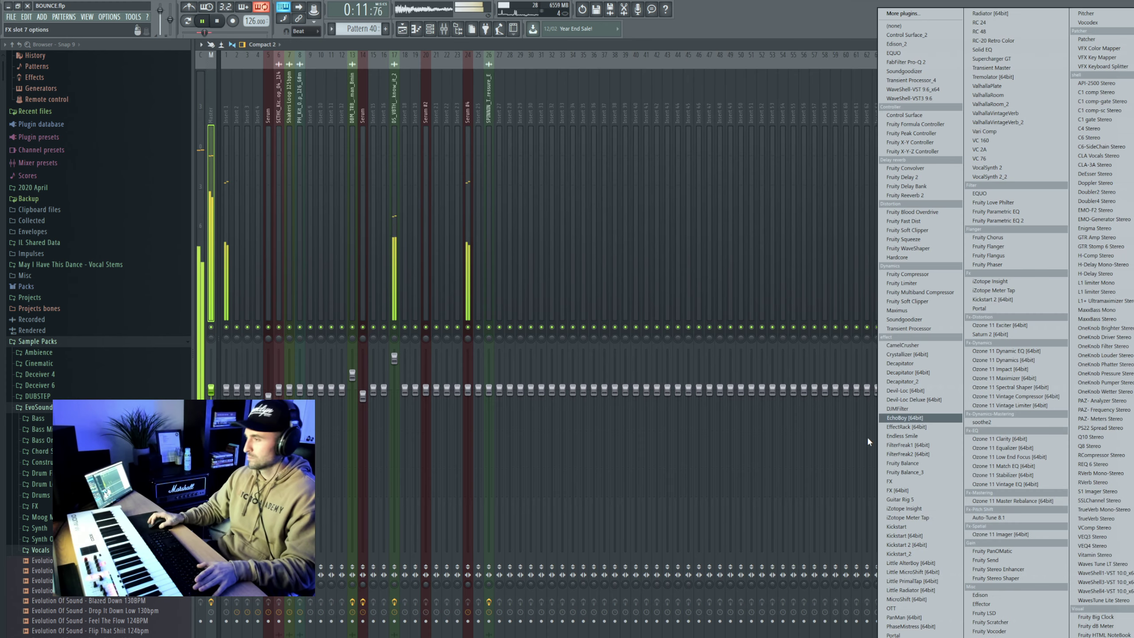
{"action": "left_click", "coordinate": [911, 435]}
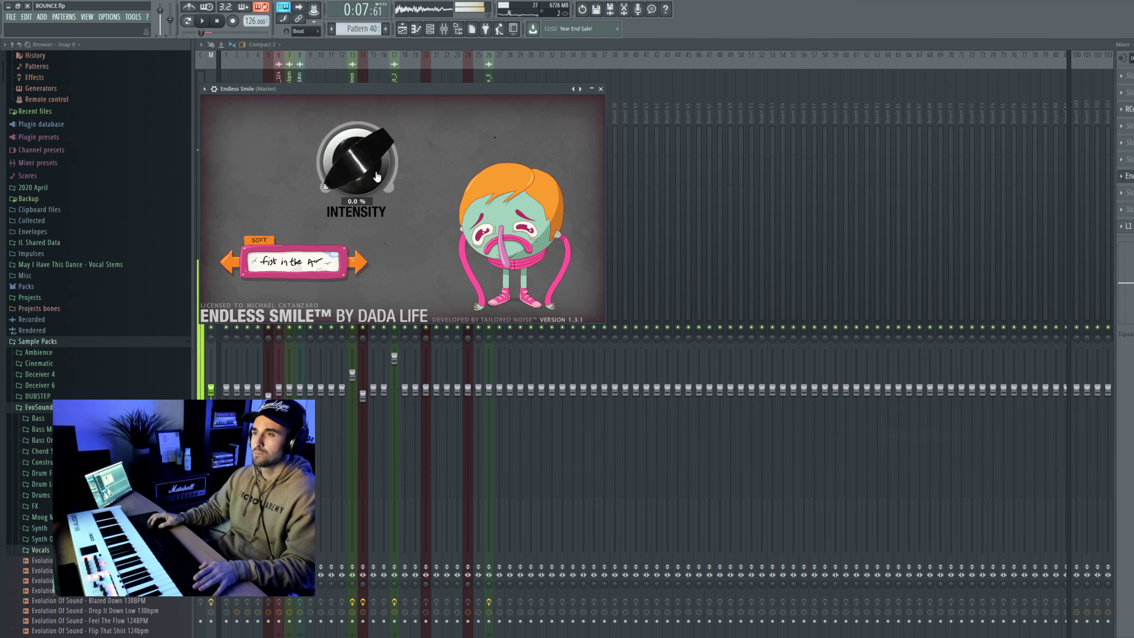
Create an automation clip for the Endless Smile Intensity across bars 5 to 9 and add a peak near bar 8
{"action": "left_click_drag", "start_coordinate": [377, 177], "coordinate": [361, 208]}
{"action": "key", "text": "Escape"}
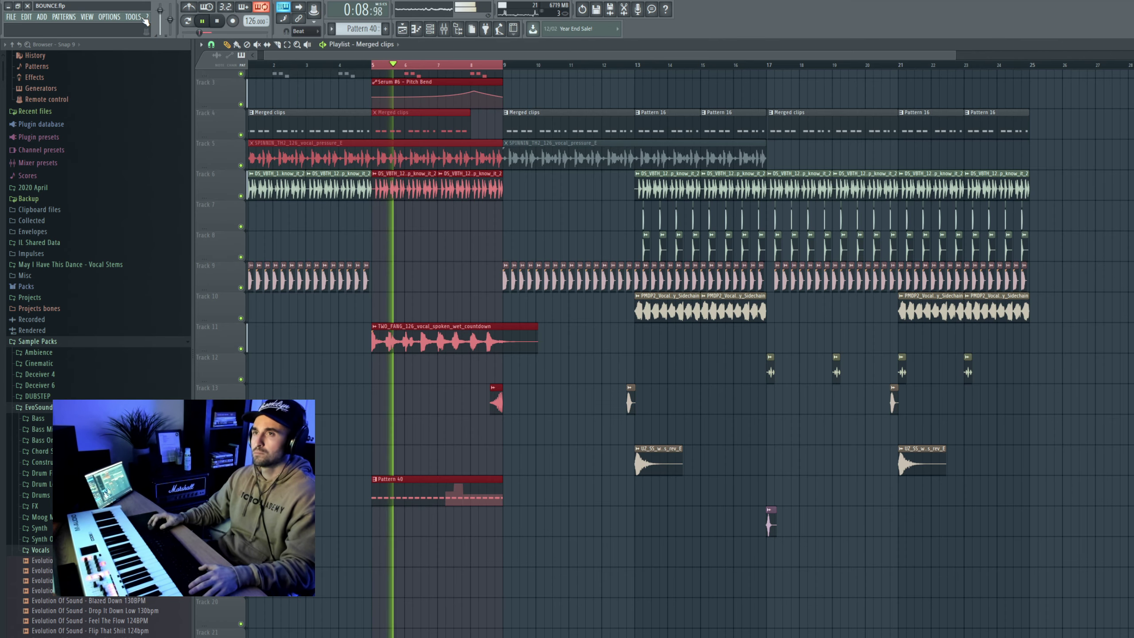
{"action": "left_click", "coordinate": [141, 18]}
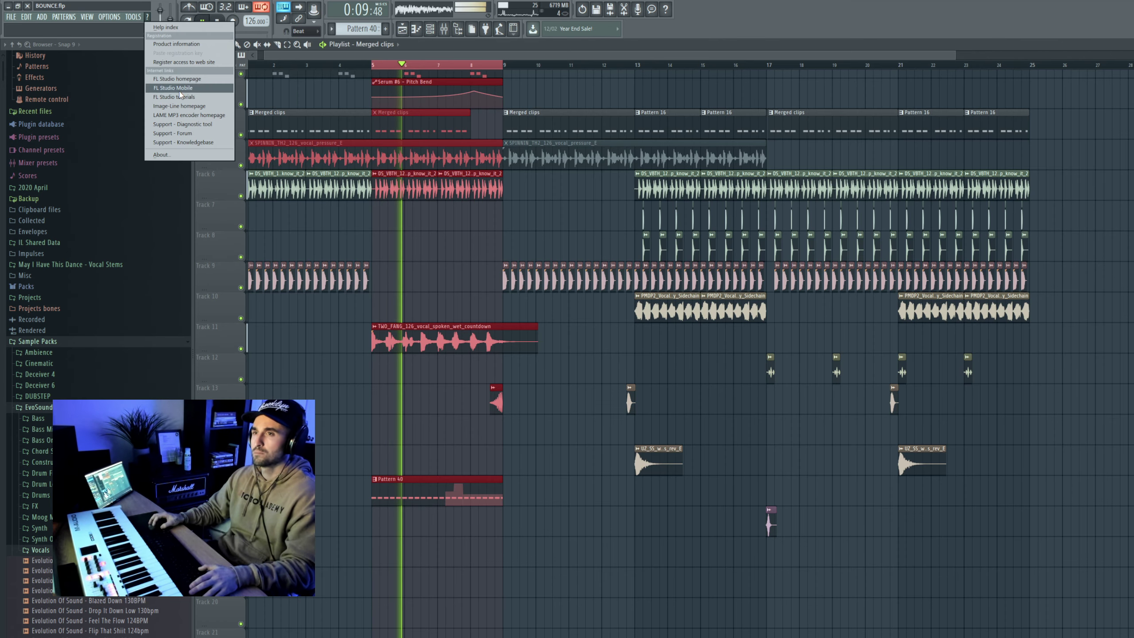
{"action": "mouse_move", "coordinate": [161, 119]}
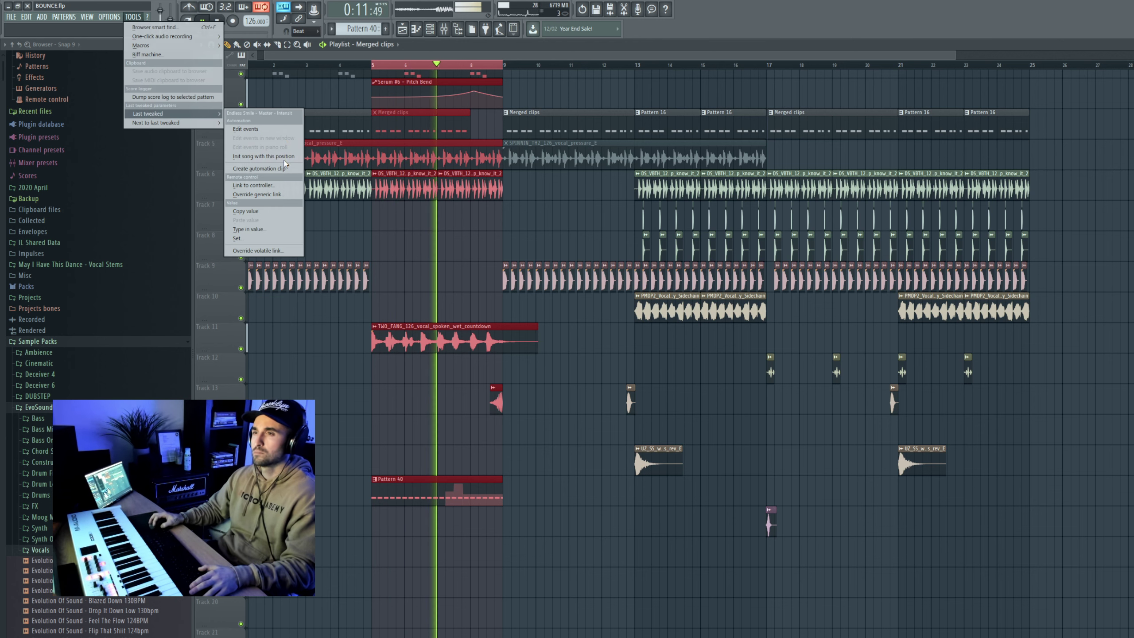
{"action": "left_click", "coordinate": [250, 123]}
{"action": "right_click", "coordinate": [477, 222]}
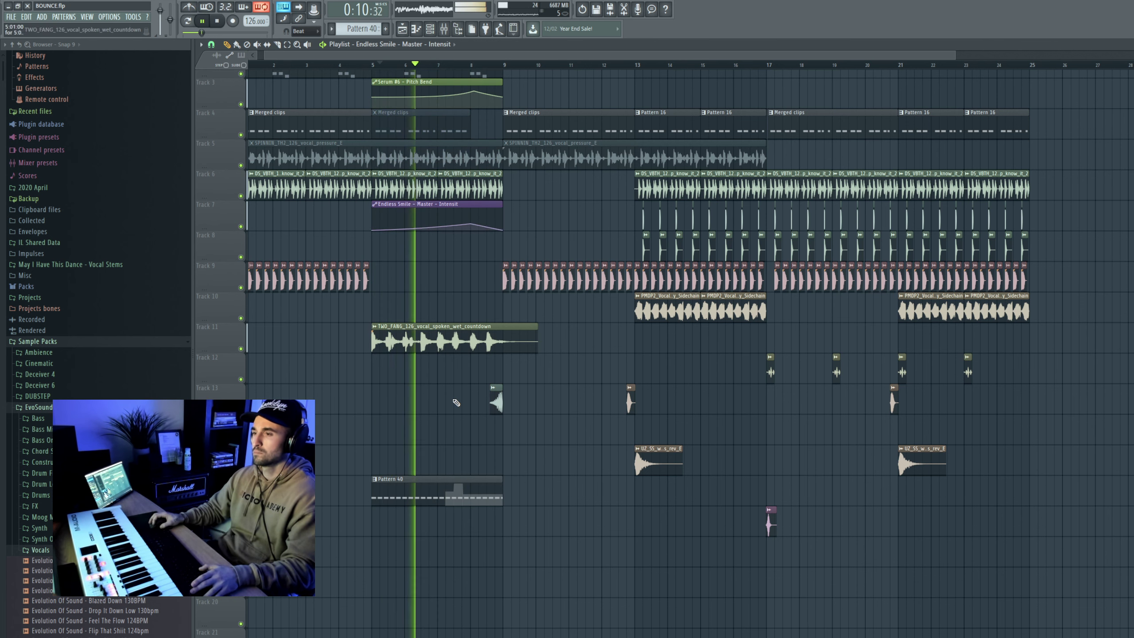
Copy Pattern 40 to bar 1 and mute the track 4 clips from bar 9 to bar 25
{"action": "left_click_drag", "start_coordinate": [385, 482], "coordinate": [254, 482]}
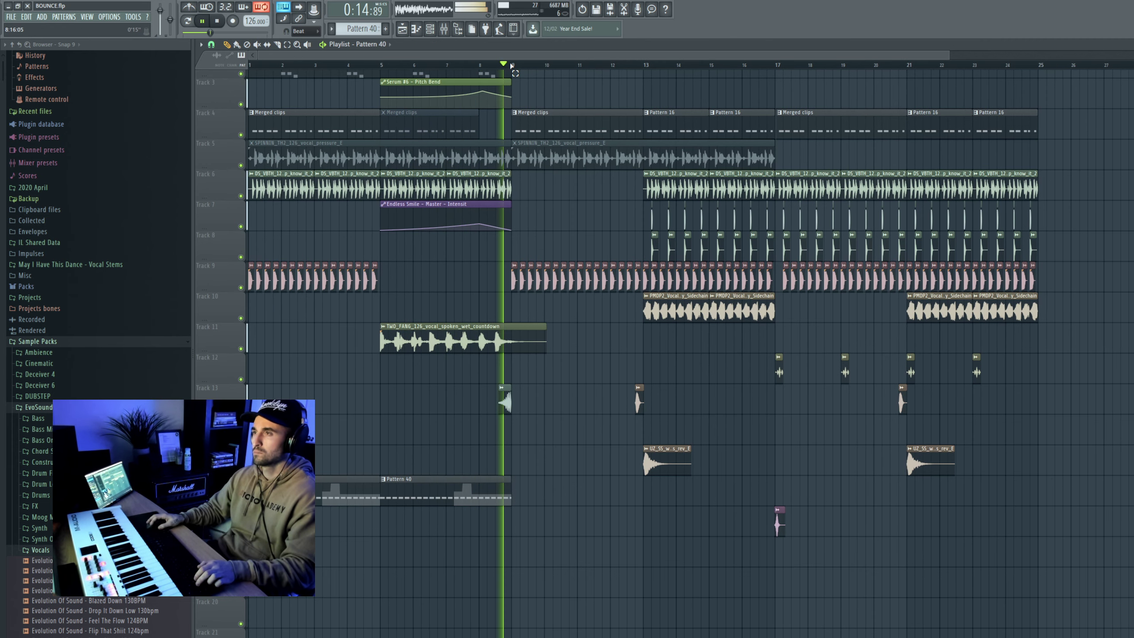
{"action": "left_click", "coordinate": [24, 21]}
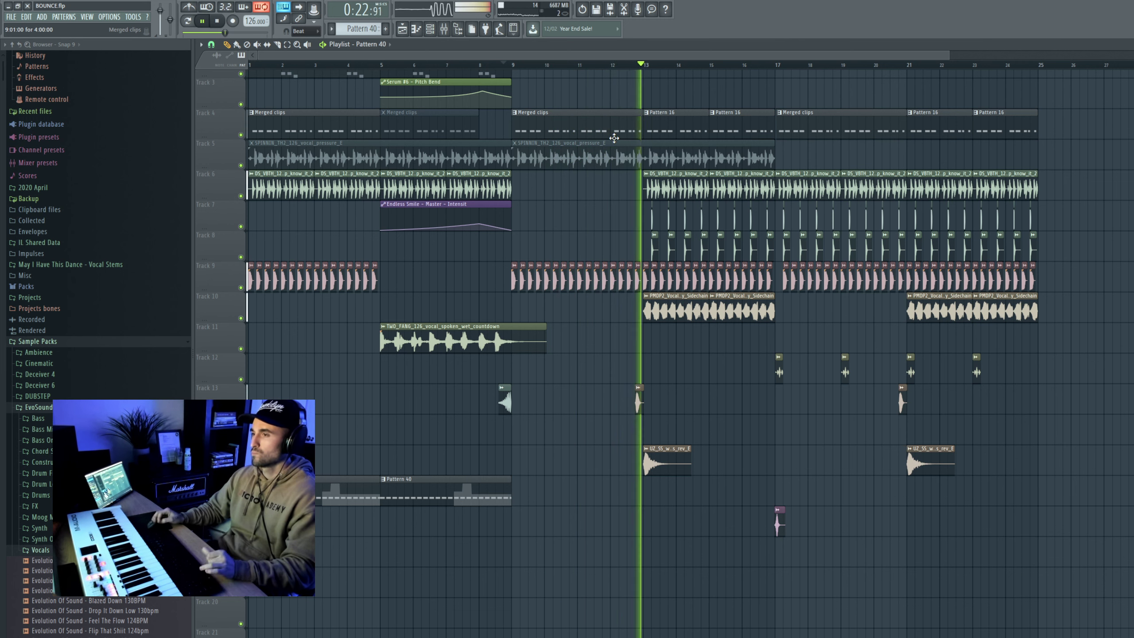
{"action": "left_click_drag", "start_coordinate": [606, 103], "coordinate": [1017, 138]}
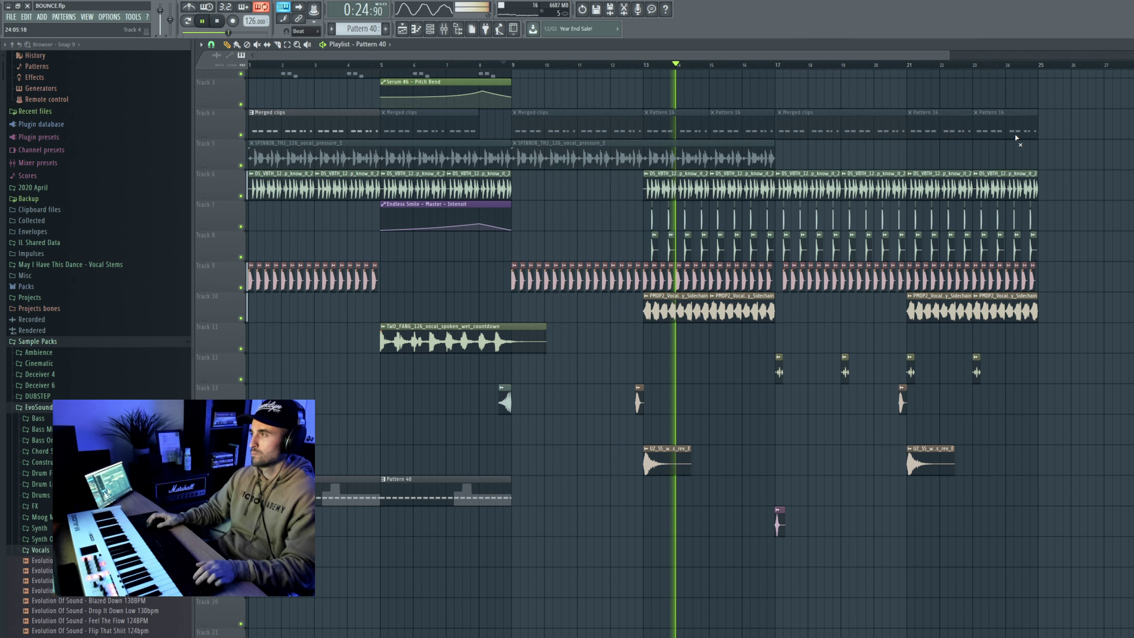
Place copies of Pattern 40 at bars 9, 13, 17 and 21 so it runs continuously to bar 25
{"action": "left_click", "coordinate": [653, 491]}
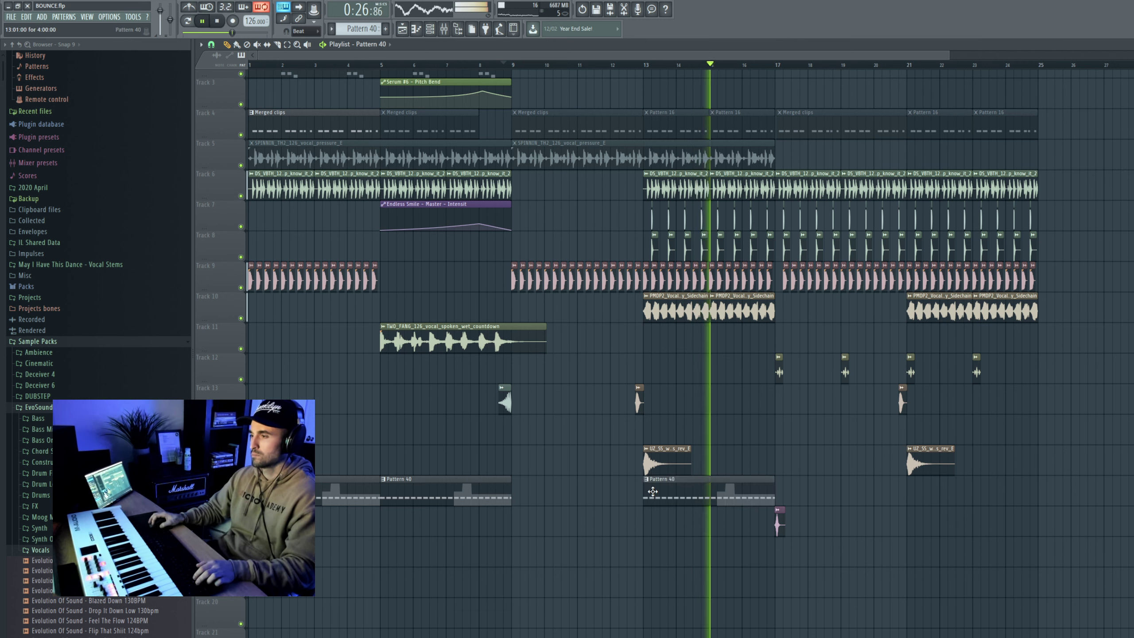
{"action": "left_click", "coordinate": [782, 484]}
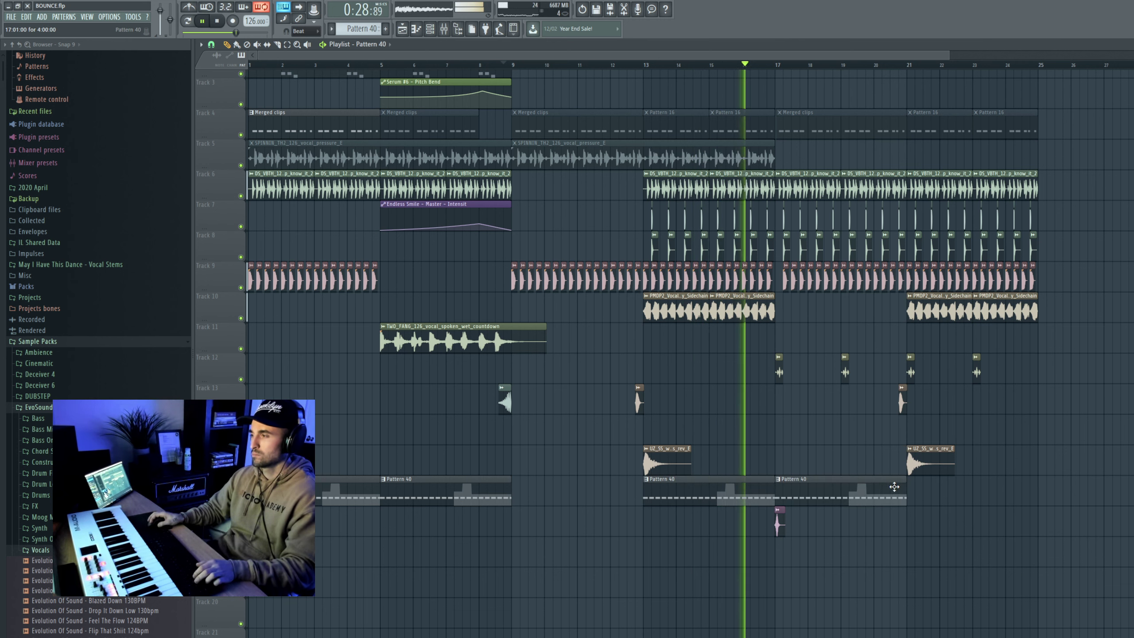
{"action": "left_click", "coordinate": [910, 484]}
{"action": "left_click", "coordinate": [523, 497]}
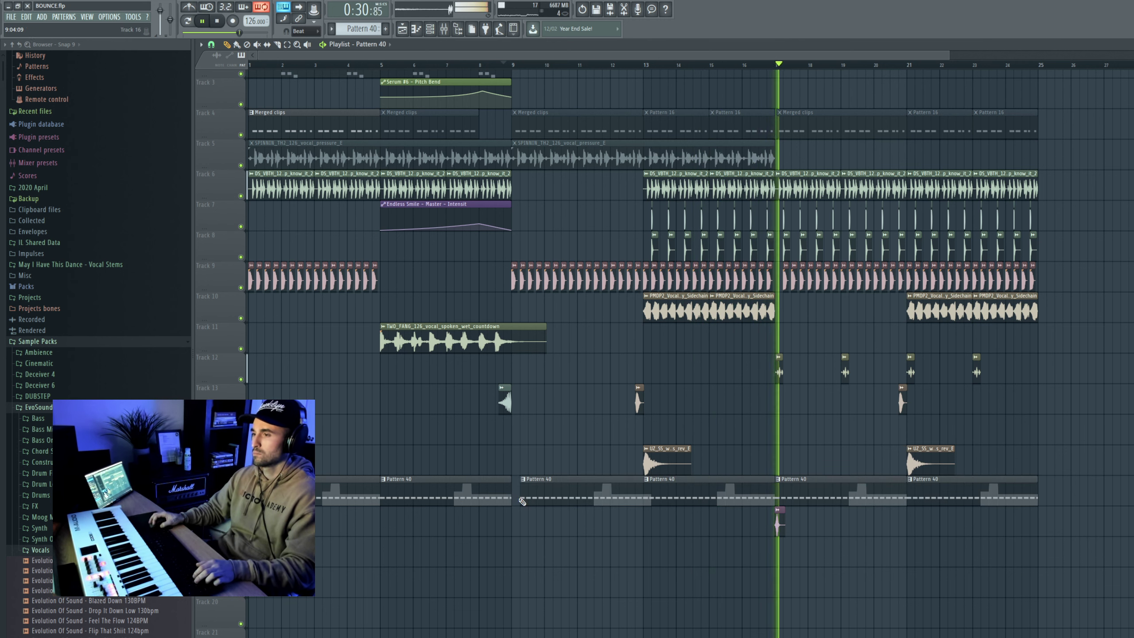
{"action": "left_click_drag", "start_coordinate": [522, 500], "coordinate": [514, 498]}
Place copies of the Serum #6 pitch bend clip at bars 9, 13, 17 and 21
{"action": "left_click", "coordinate": [505, 82]}
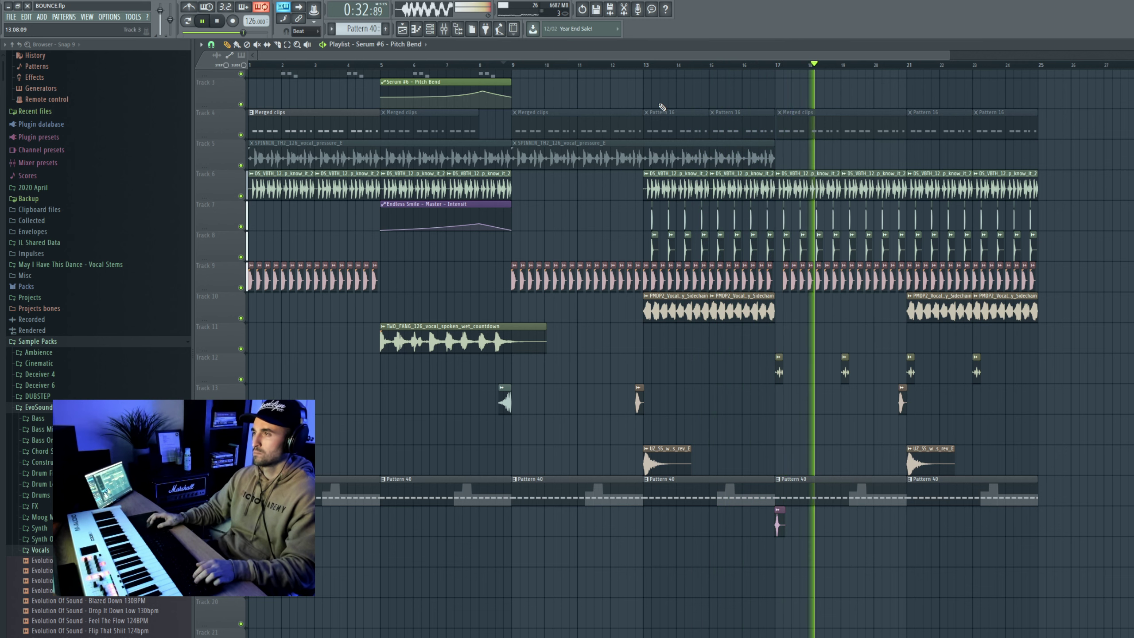
{"action": "left_click", "coordinate": [518, 97]}
{"action": "left_click", "coordinate": [646, 92]}
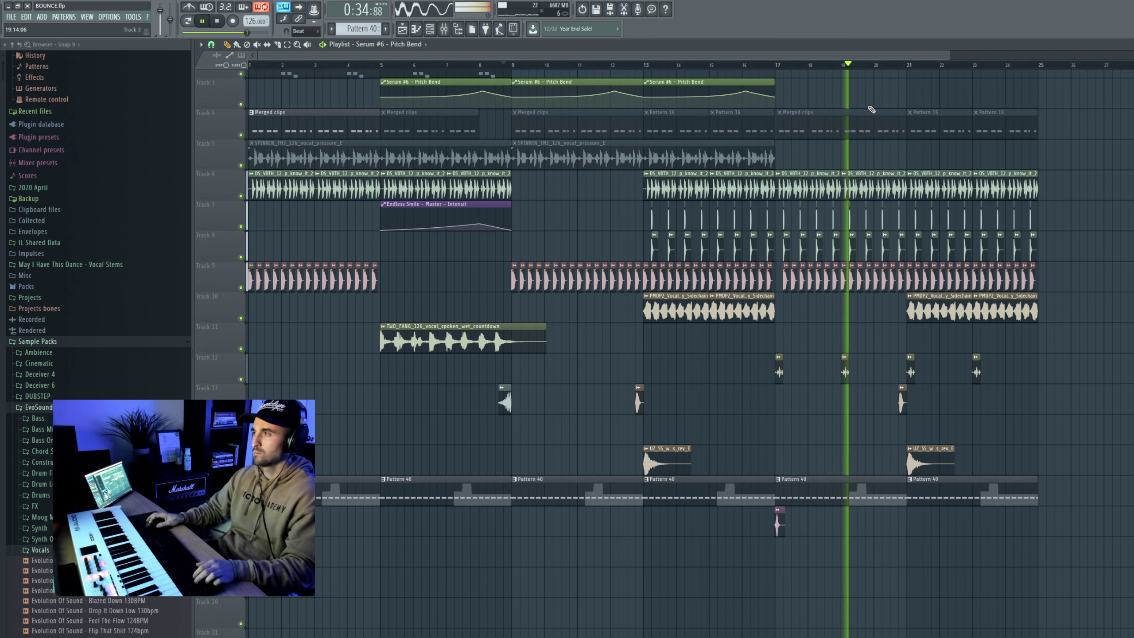
{"action": "left_click_drag", "start_coordinate": [790, 98], "coordinate": [780, 96]}
{"action": "left_click_drag", "start_coordinate": [964, 96], "coordinate": [912, 96]}
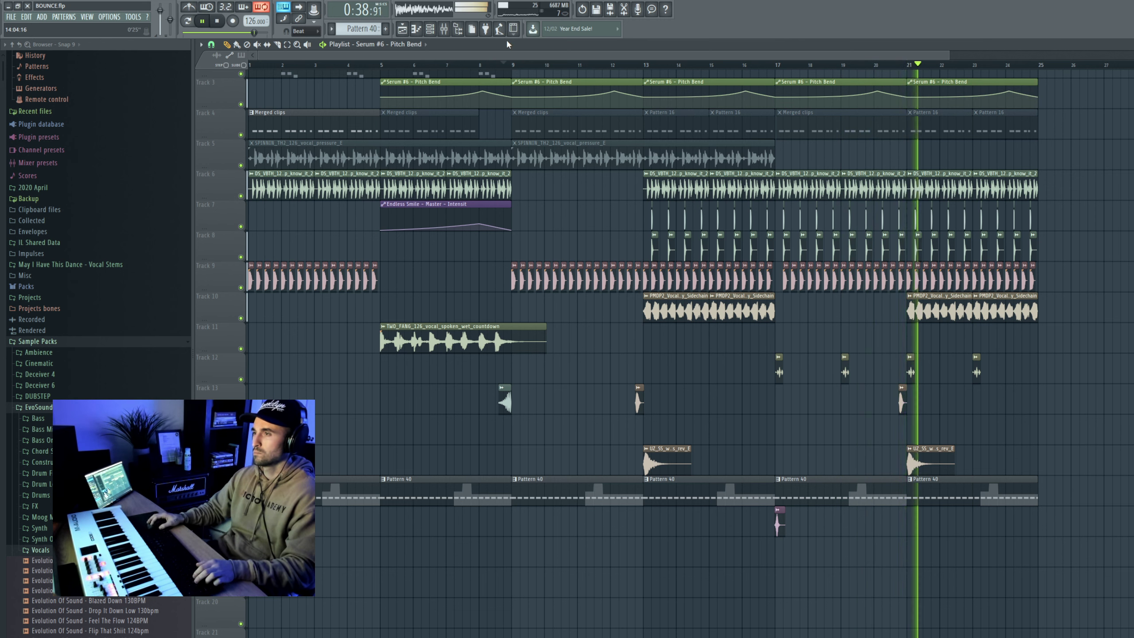
Open Pattern 40 in the piano roll and lower the fourth Serum #6 note and the note just before bar 3 during playback
{"action": "left_click", "coordinate": [361, 64]}
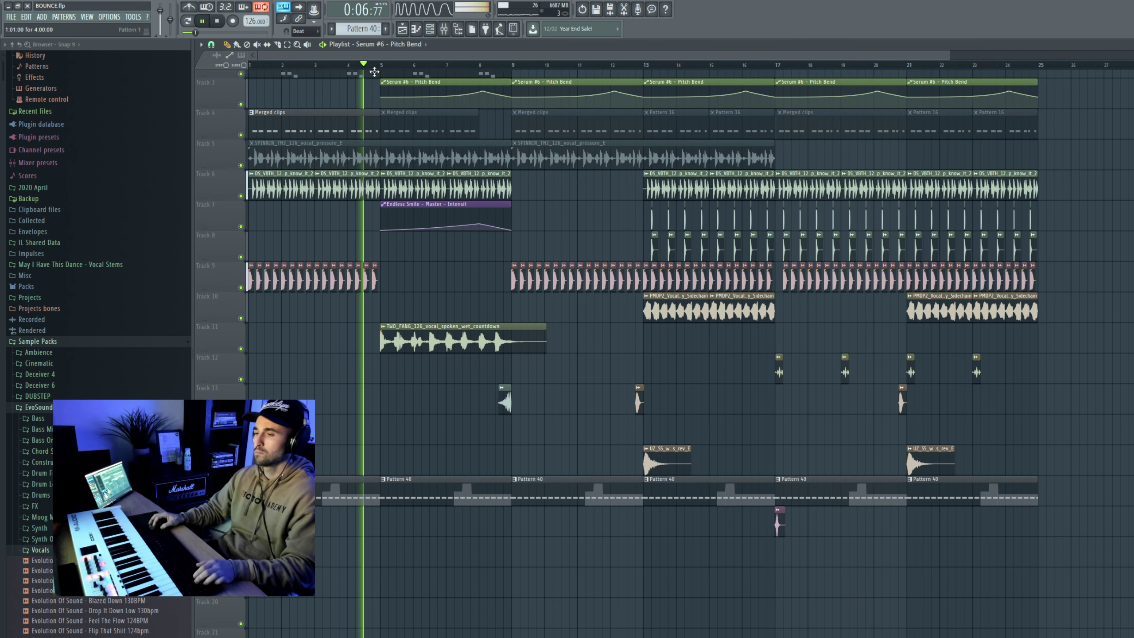
{"action": "double_click", "coordinate": [398, 491]}
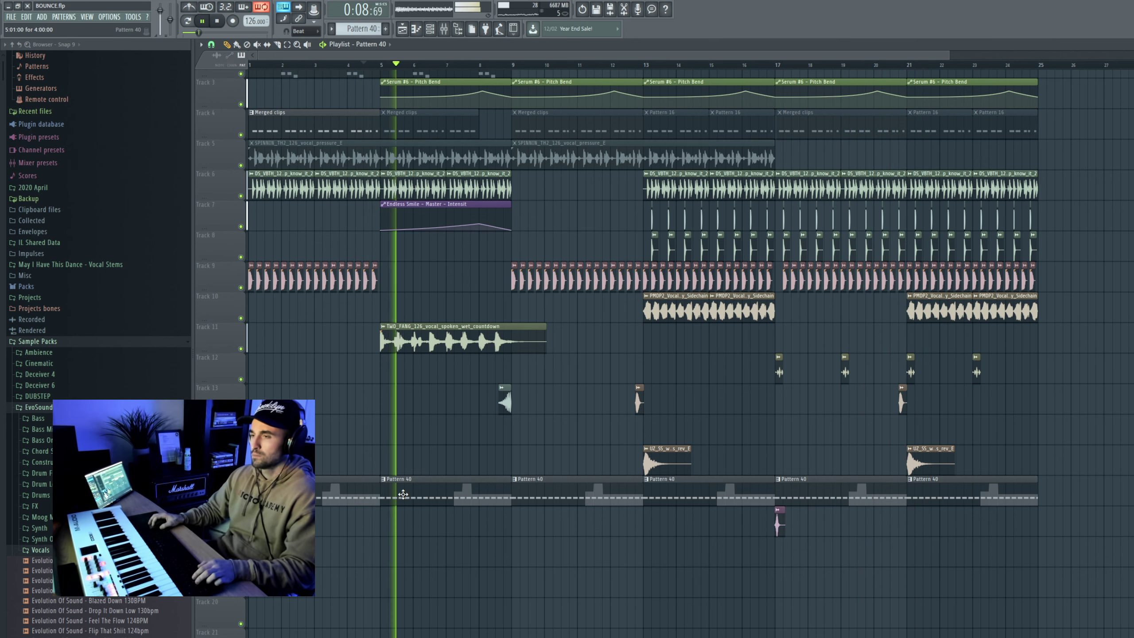
{"action": "key", "text": "space"}
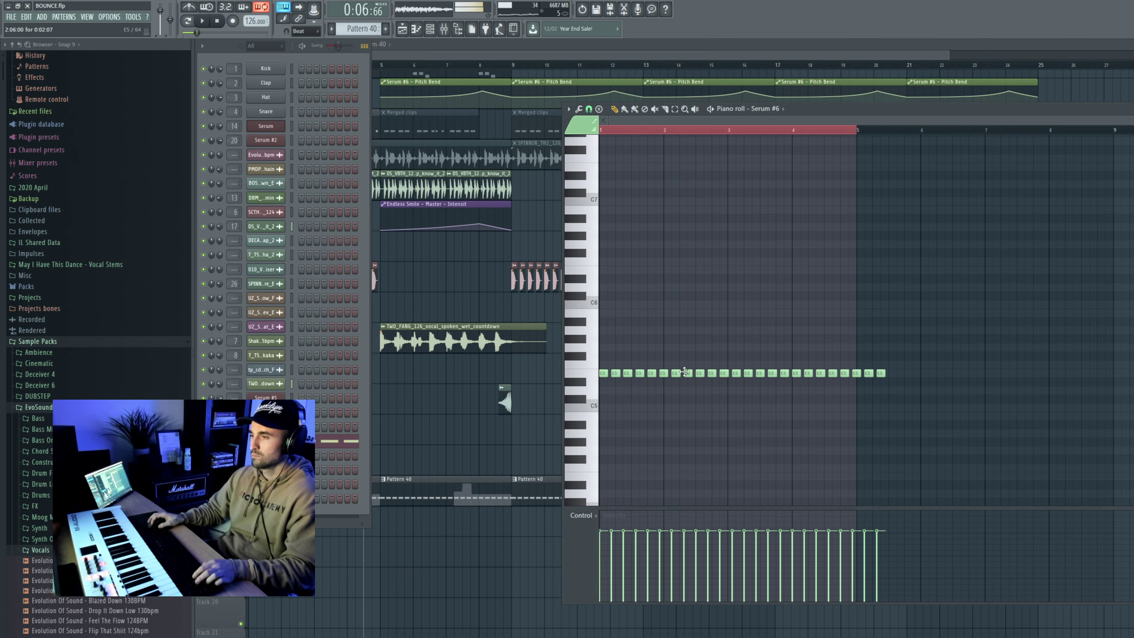
{"action": "key", "text": "space"}
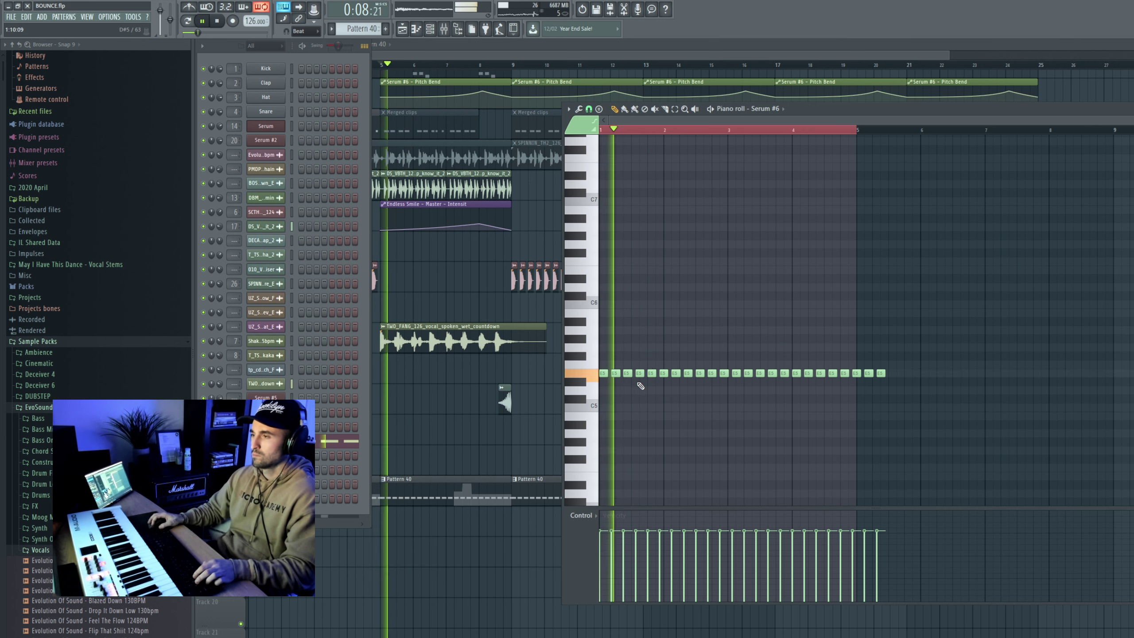
{"action": "left_click_drag", "start_coordinate": [637, 376], "coordinate": [637, 425]}
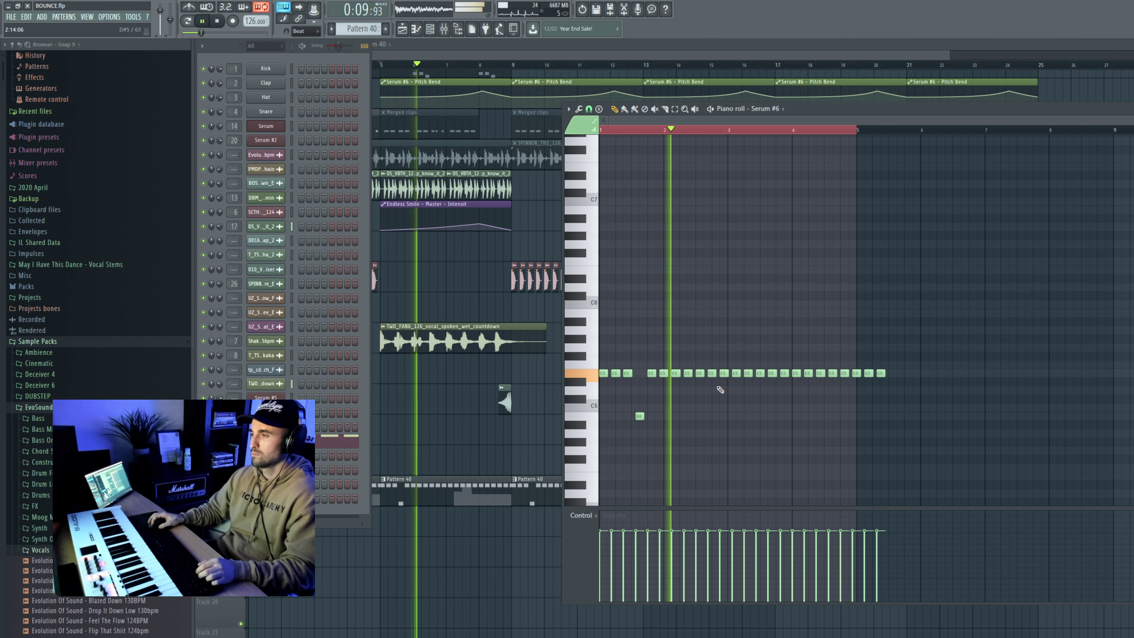
{"action": "key", "text": "space"}
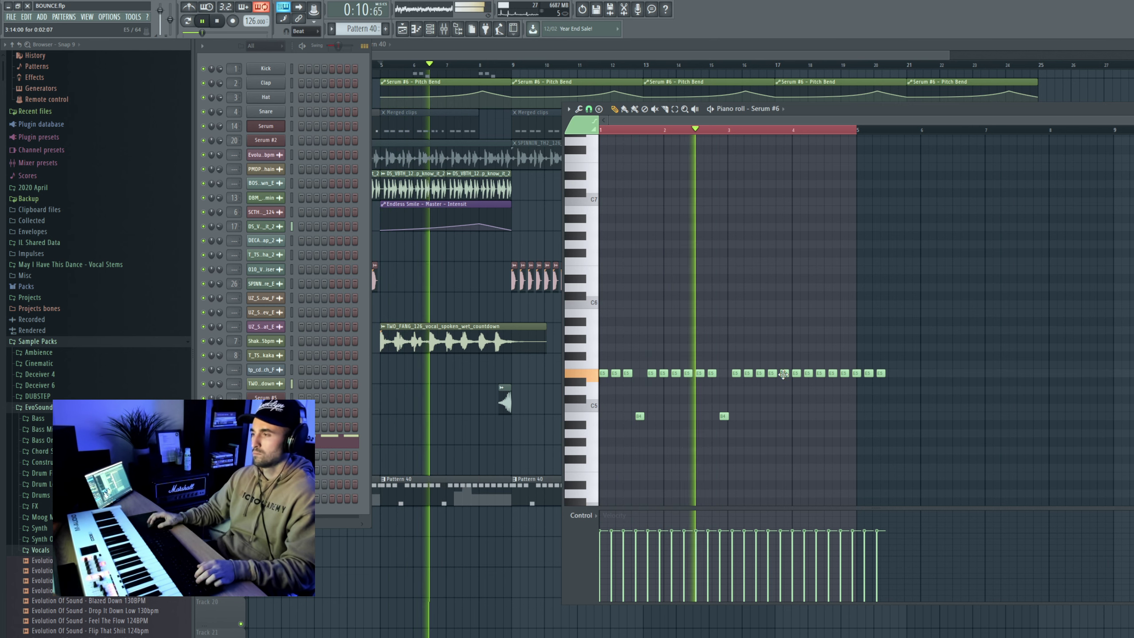
{"action": "key", "text": "space"}
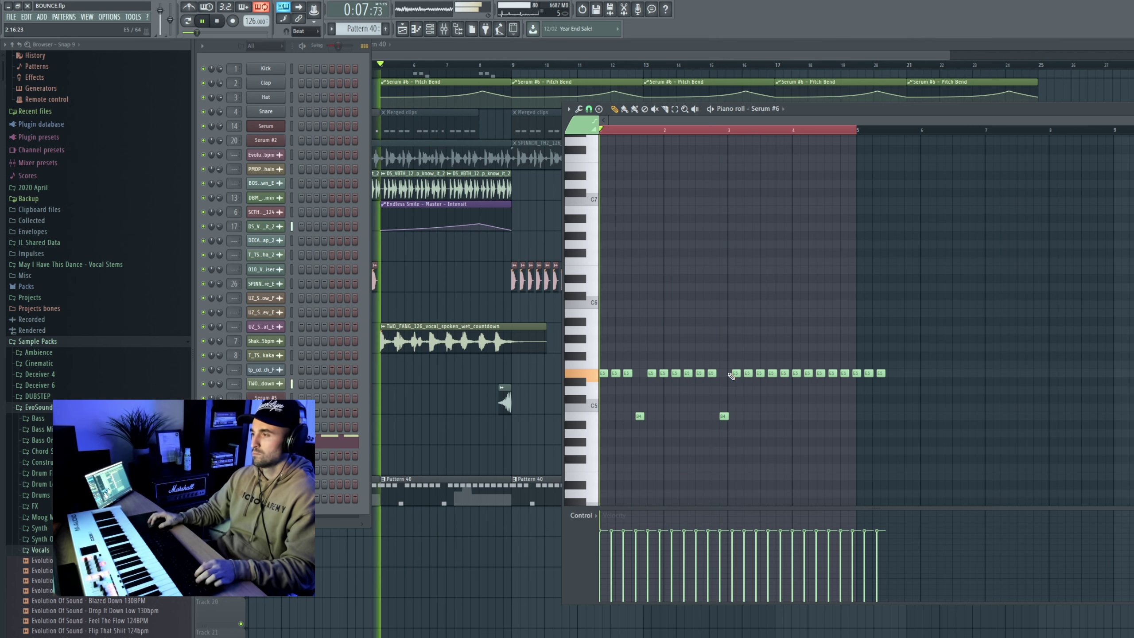
{"action": "key", "text": "space"}
Rework the Serum #6 notes by duplicating the phrase up to bar 5, with lower notes in bar 3 and just before bar 5
{"action": "key", "text": "ctrl+z"}
{"action": "key", "text": "ctrl+a"}
{"action": "scroll", "coordinate": [741, 394], "scroll_direction": "up", "scroll_amount": 5}
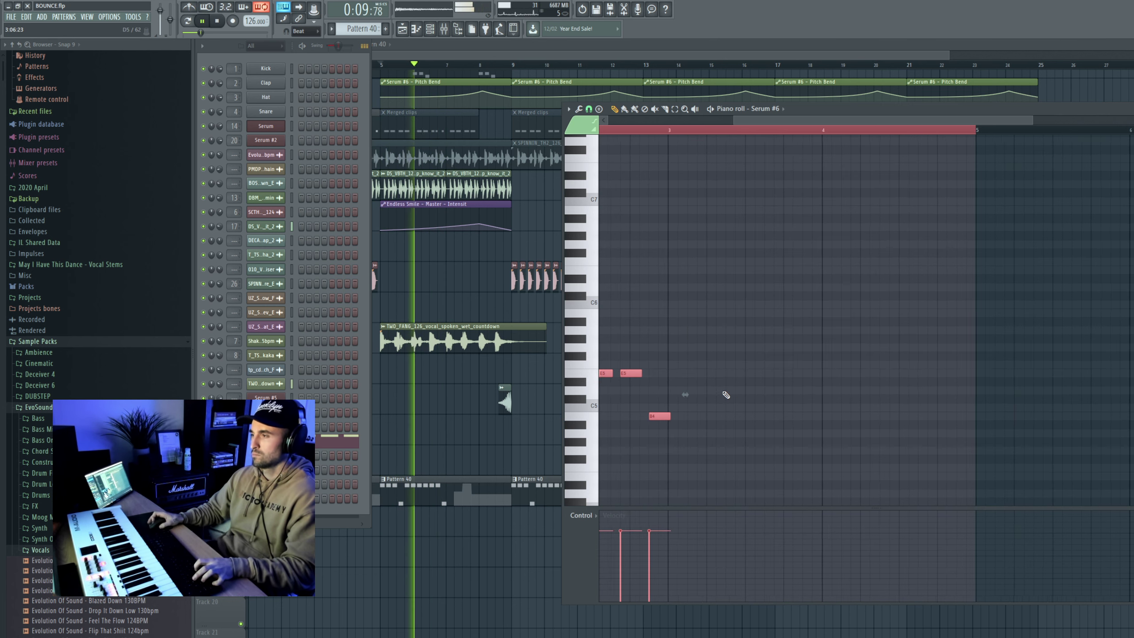
{"action": "key", "text": "ctrl+b"}
{"action": "scroll", "coordinate": [723, 394], "scroll_direction": "down", "scroll_amount": 3}
{"action": "left_click", "coordinate": [684, 327], "text": "ctrl"}
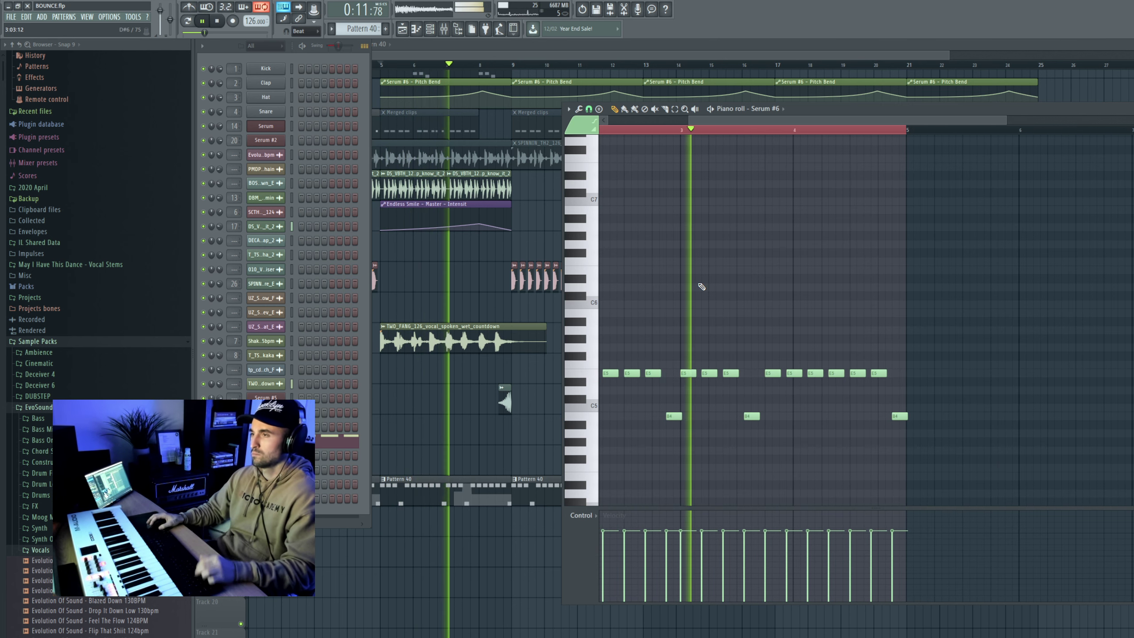
Return to the playlist, mute all five Serum #6 pitch bend clips, and replay the build-up
{"action": "key", "text": "F5"}
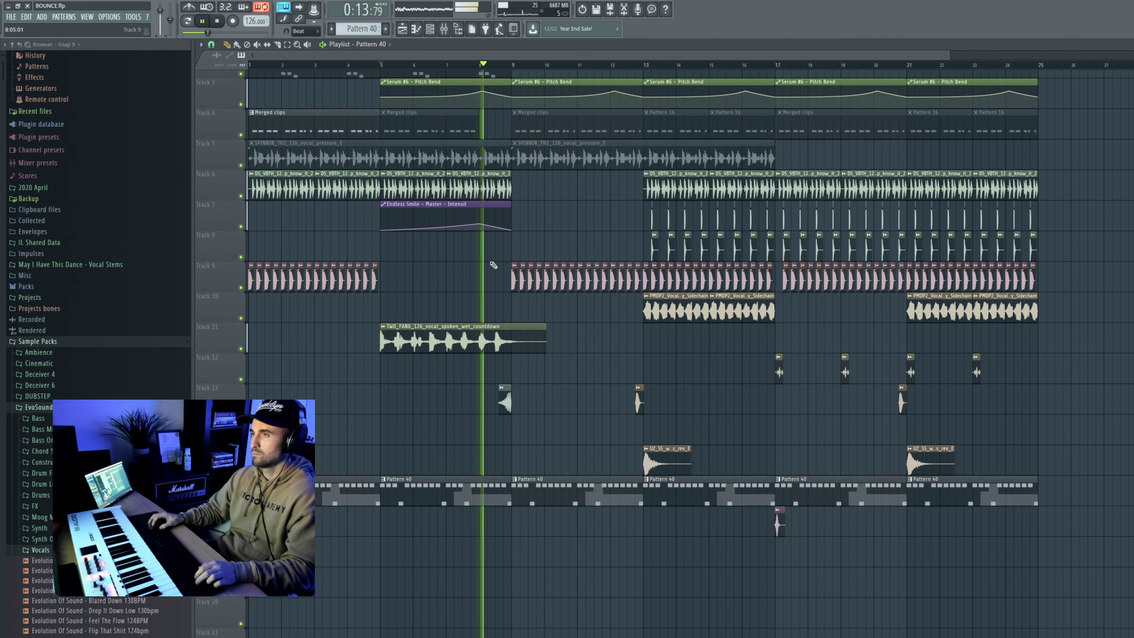
{"action": "right_click", "coordinate": [496, 97], "text": "alt"}
{"action": "right_click", "coordinate": [576, 96], "text": "alt"}
{"action": "right_click", "coordinate": [706, 96], "text": "alt"}
{"action": "right_click", "coordinate": [807, 96], "text": "alt"}
{"action": "right_click", "coordinate": [922, 100], "text": "alt"}
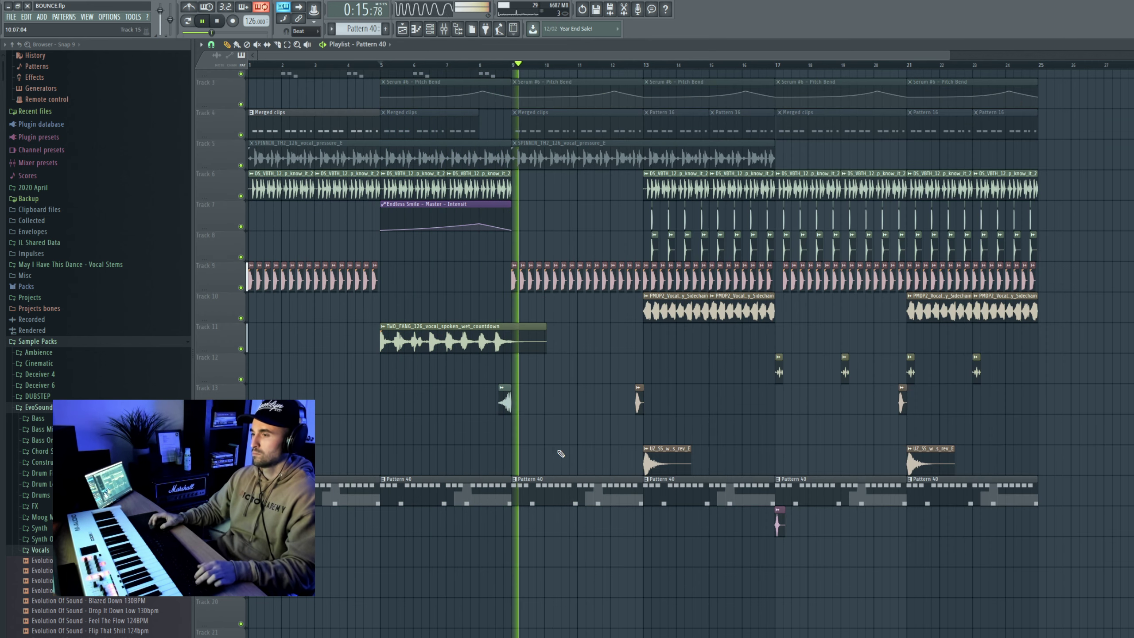
{"action": "key", "text": "space"}
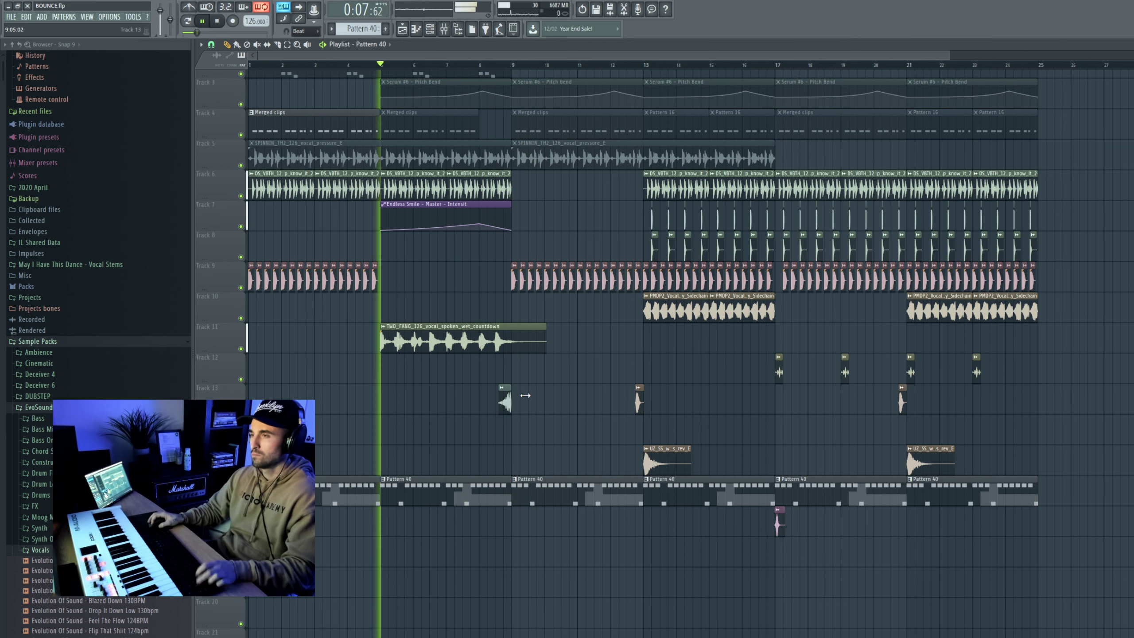
Open the Pattern 40 clip at bar 9 in the piano roll and play the Serum #6 melody from there
{"action": "double_click", "coordinate": [549, 498]}
{"action": "key", "text": "space"}
{"action": "key", "text": "space"}
{"action": "scroll", "coordinate": [480, 377], "scroll_direction": "down", "scroll_amount": 2}
{"action": "scroll", "coordinate": [635, 392], "scroll_direction": "down", "scroll_amount": 2}
{"action": "key", "text": "space"}
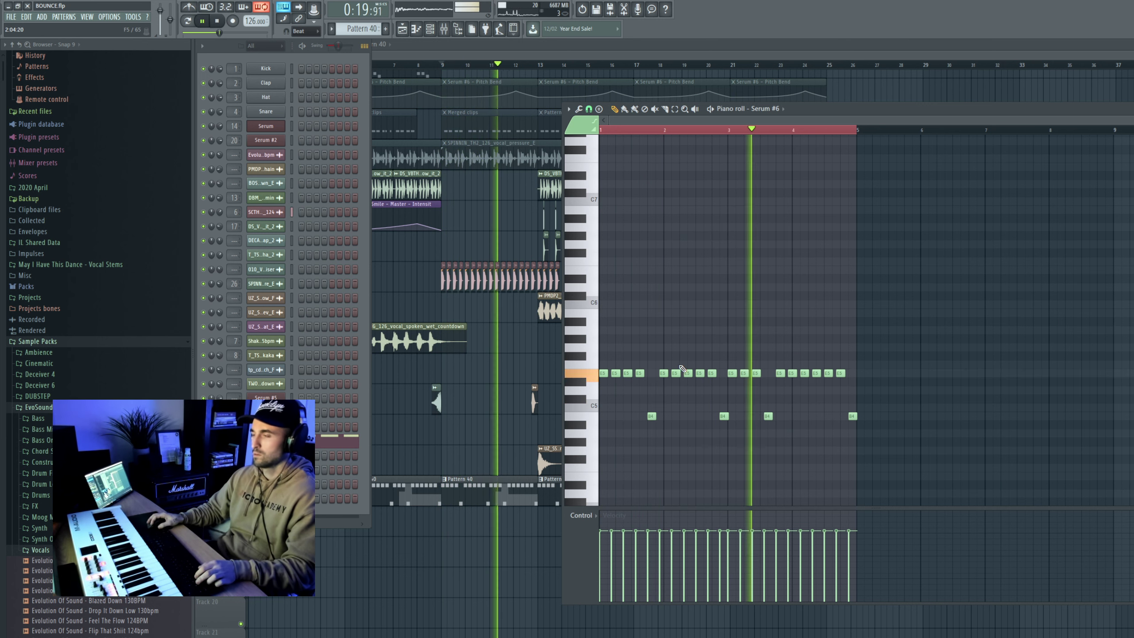
{"action": "key", "text": "space"}
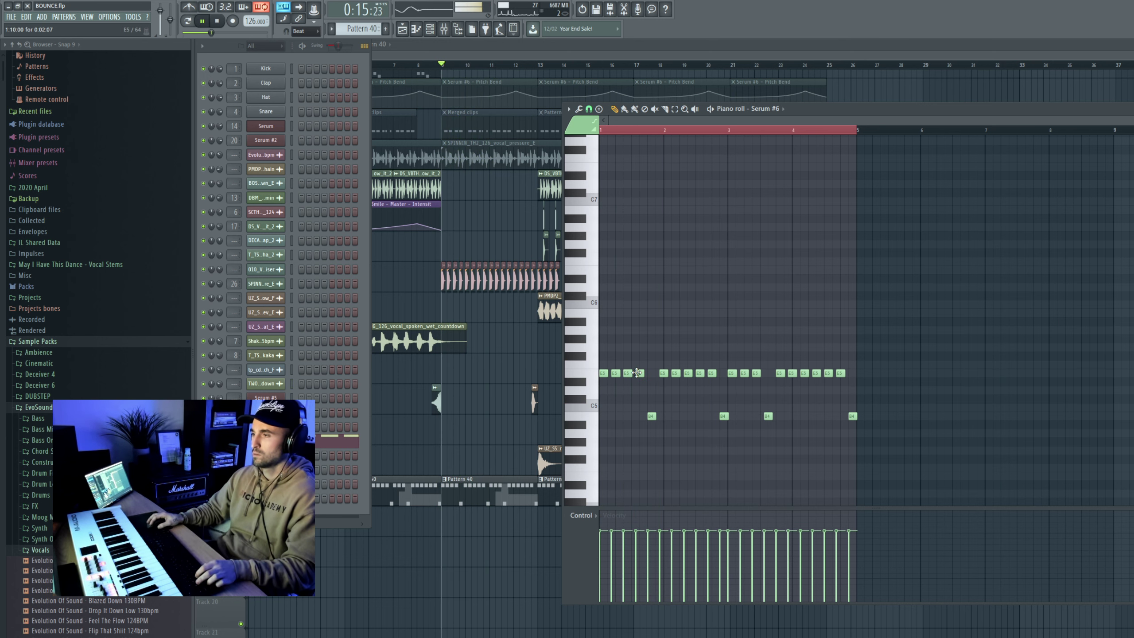
Lower the fourth Serum #6 note, raise the fifth note and the one just before bar 3 to the main pitch, and audition the phrase
{"action": "left_click_drag", "start_coordinate": [640, 374], "coordinate": [640, 416]}
{"action": "key", "text": "space"}
{"action": "right_click", "coordinate": [652, 417]}
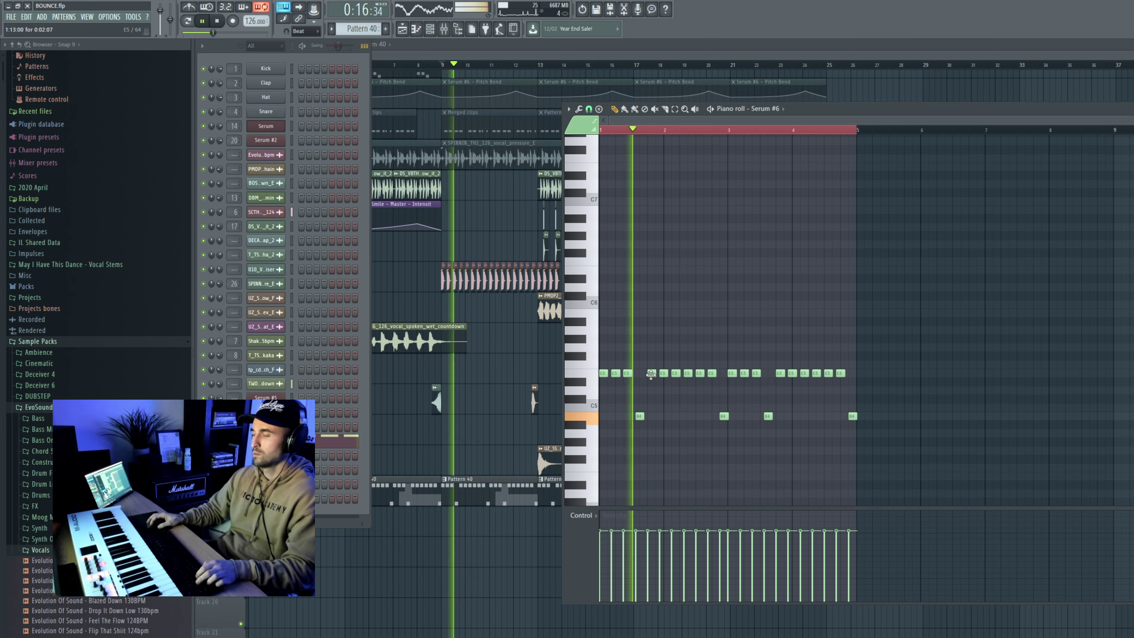
{"action": "left_click", "coordinate": [652, 373]}
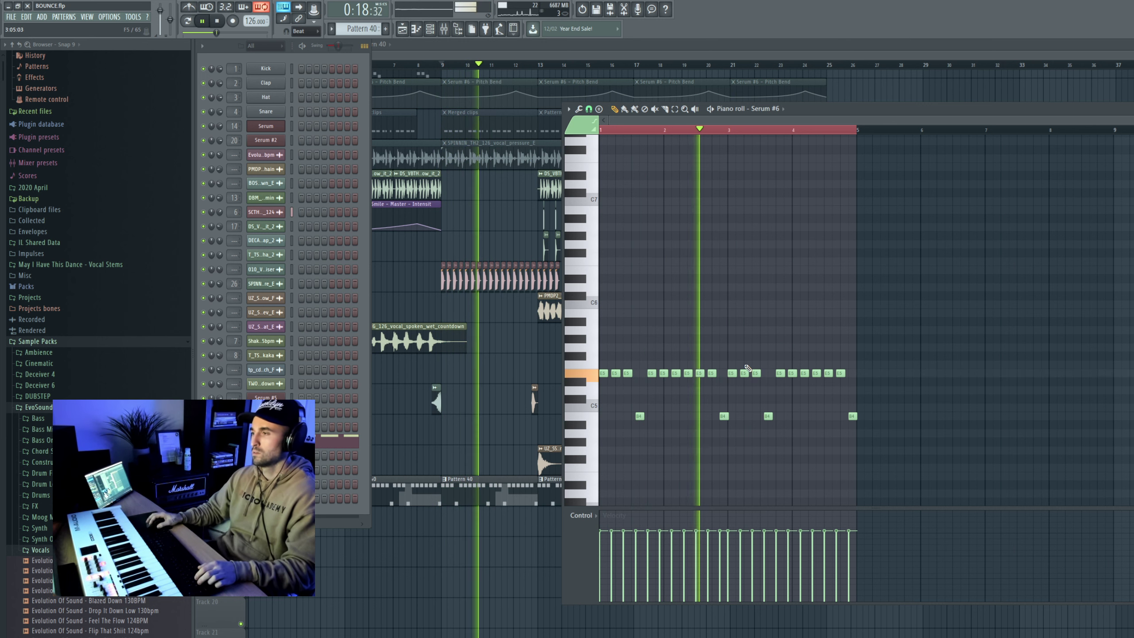
{"action": "right_click", "coordinate": [726, 416]}
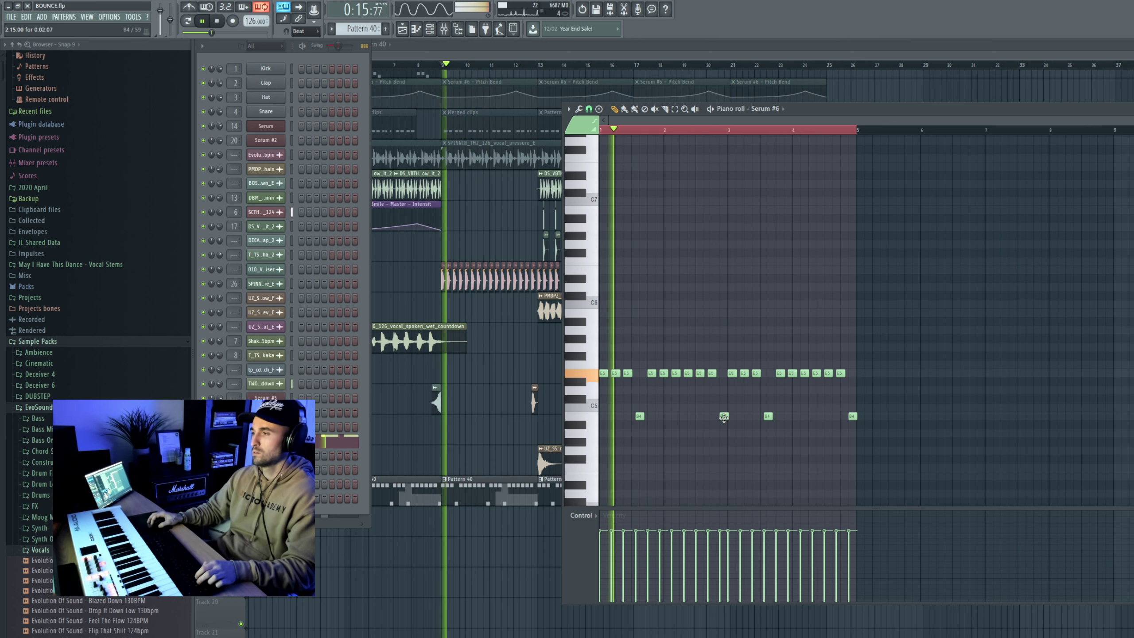
{"action": "left_click", "coordinate": [726, 373]}
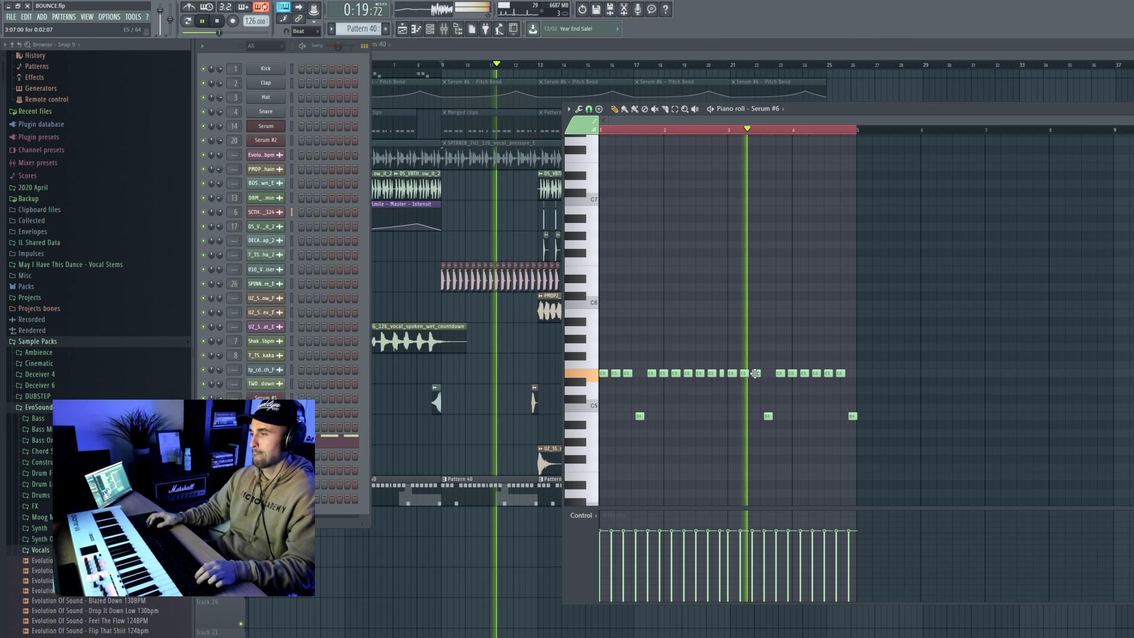
{"action": "key", "text": "space"}
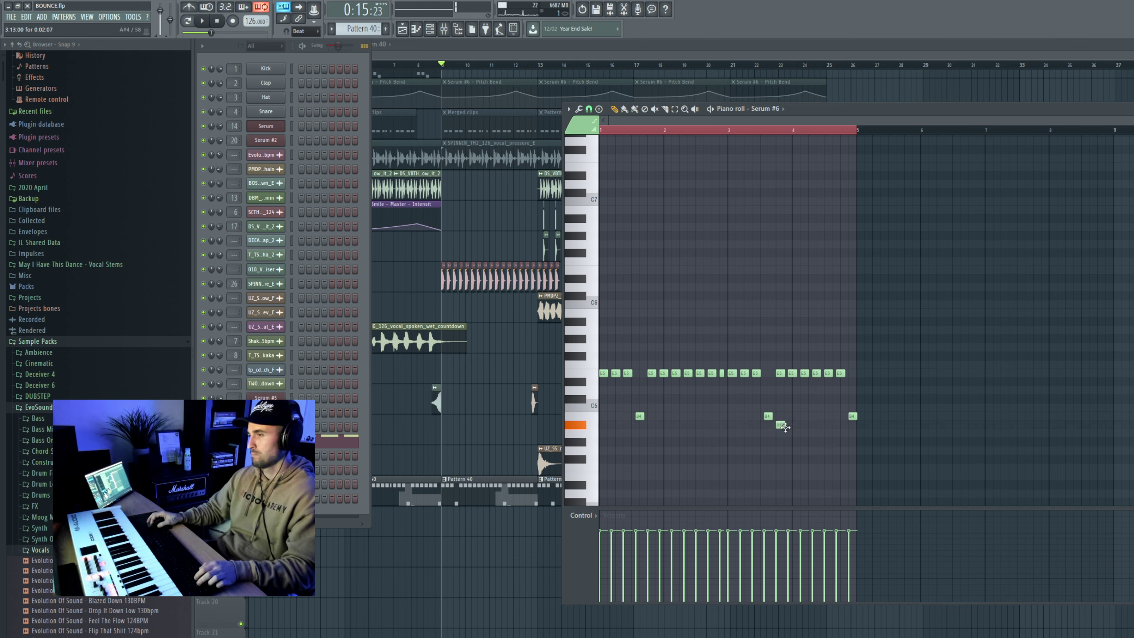
{"action": "key", "text": "space"}
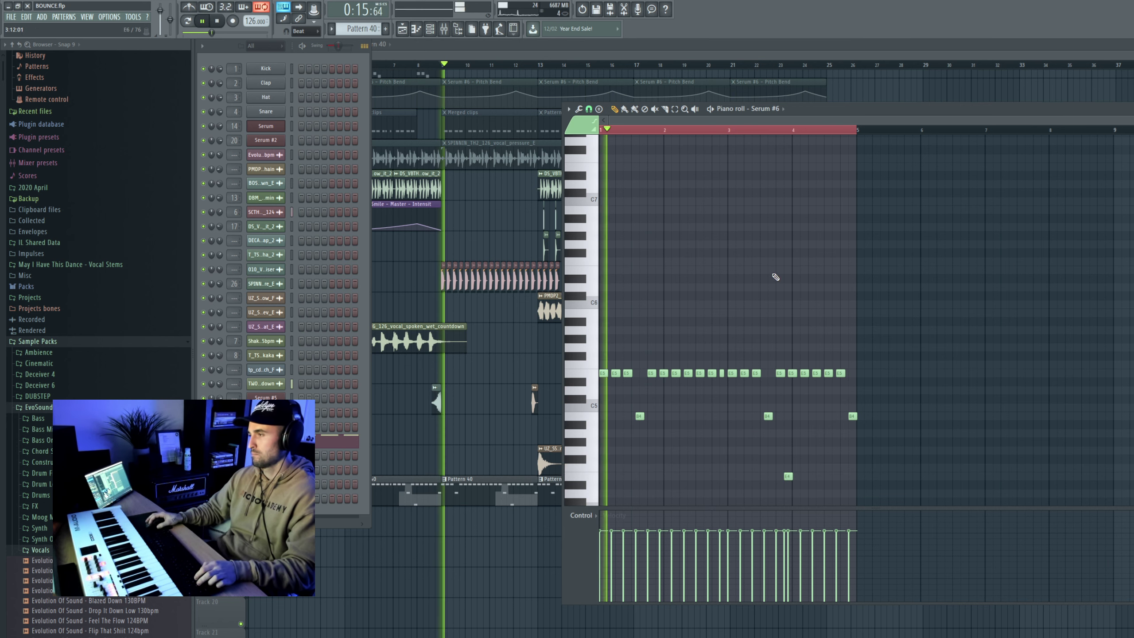
{"action": "key", "text": "space"}
{"action": "key", "text": "space"}
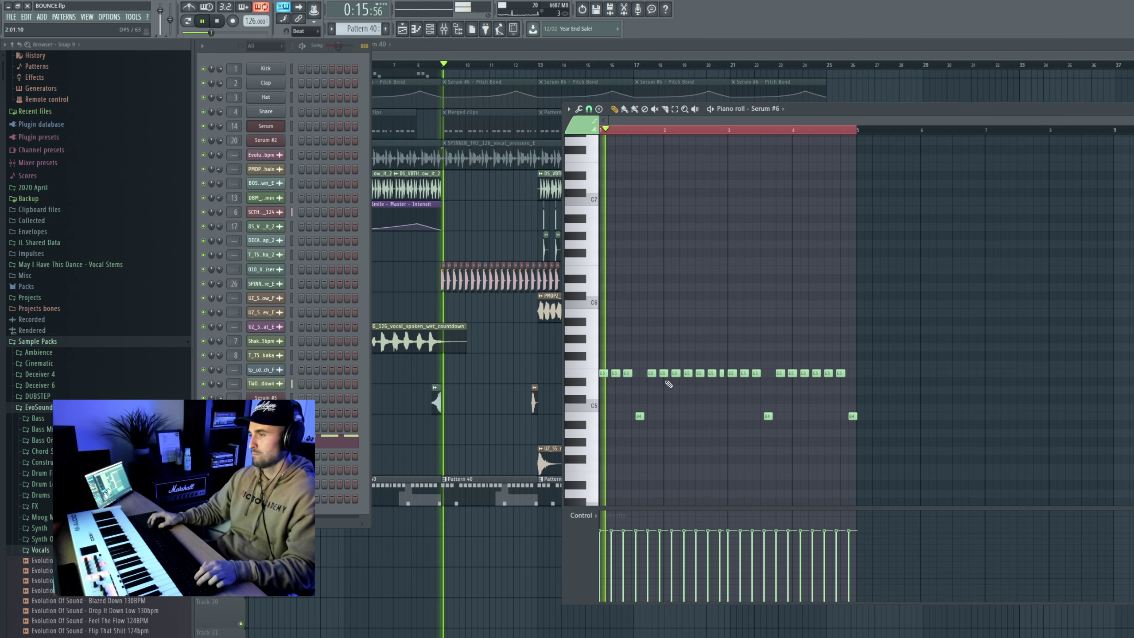
Lower the fifth Serum #6 note to just below the fourth one and replay the phrase
{"action": "left_click", "coordinate": [654, 373], "text": "ctrl"}
{"action": "key", "text": "ctrl+Right"}
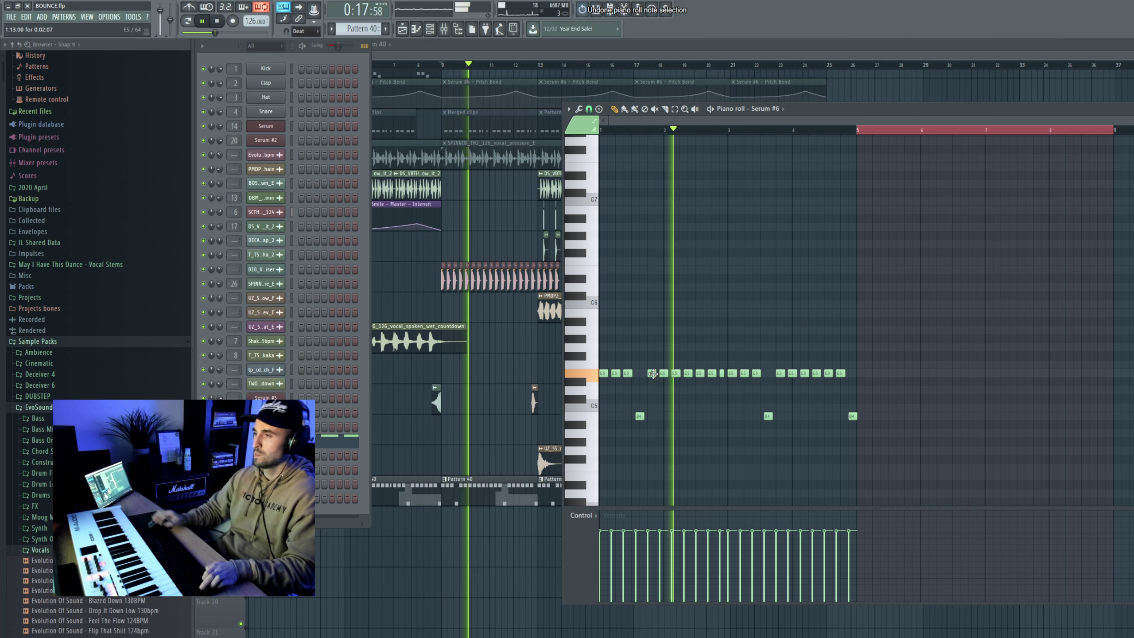
{"action": "key", "text": "ctrl+z"}
{"action": "key", "text": "ctrl+Down"}
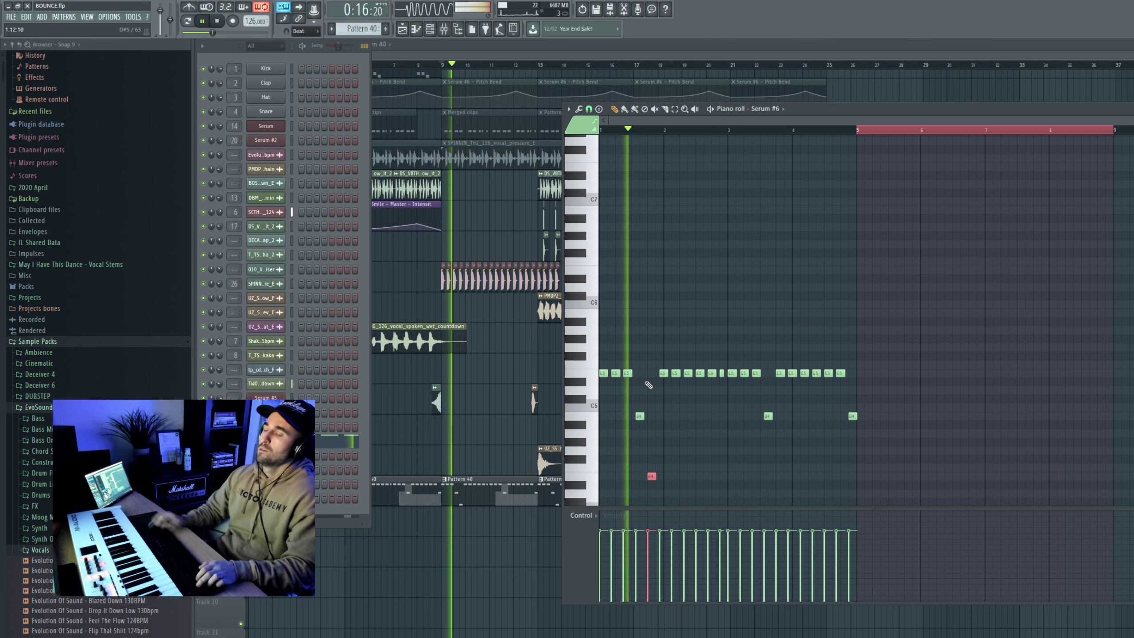
{"action": "left_click", "coordinate": [654, 291], "text": "ctrl"}
{"action": "scroll", "coordinate": [632, 301], "scroll_direction": "up", "scroll_amount": 3}
{"action": "key", "text": "space"}
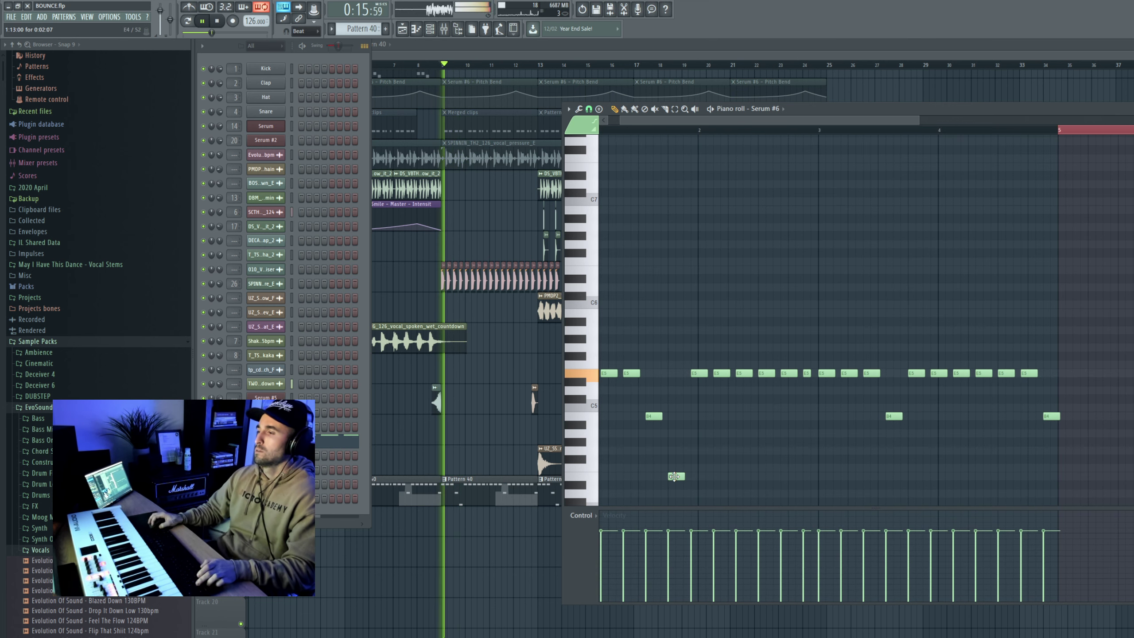
{"action": "left_click_drag", "start_coordinate": [674, 476], "coordinate": [677, 434]}
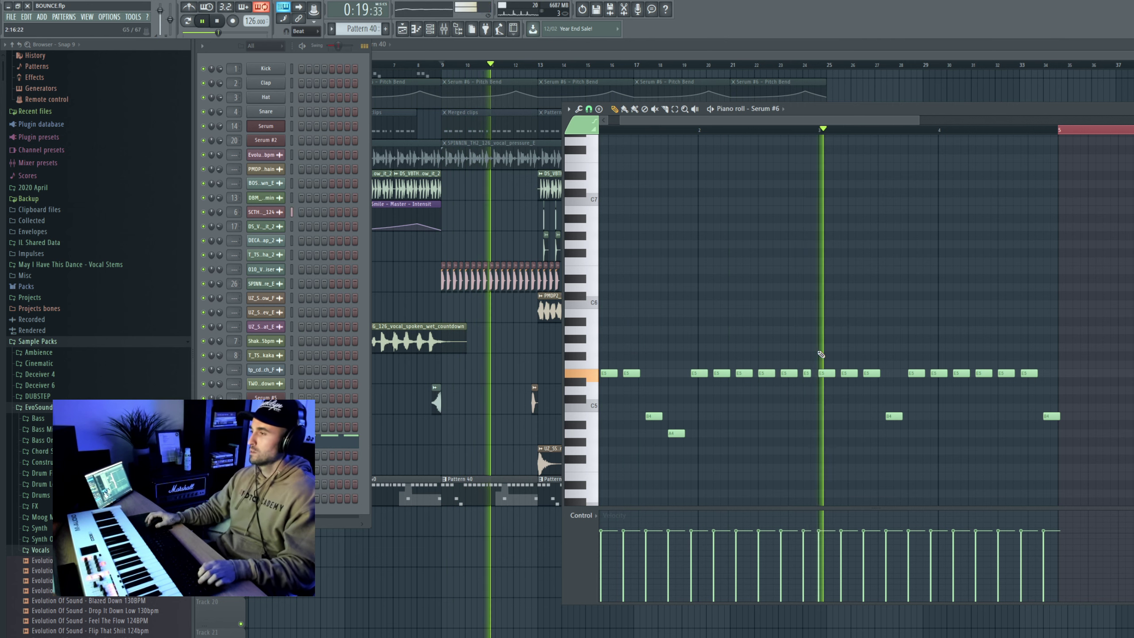
Delete the Serum #6 notes from bar 3 onward and duplicate the first two-bar phrase in their place
{"action": "key", "text": "space"}
{"action": "key", "text": "space"}
{"action": "left_click_drag", "start_coordinate": [821, 365], "coordinate": [1078, 435]}
{"action": "key", "text": "Delete"}
{"action": "left_click_drag", "start_coordinate": [889, 442], "coordinate": [604, 363]}
{"action": "scroll", "coordinate": [679, 357], "scroll_direction": "up", "scroll_amount": 1}
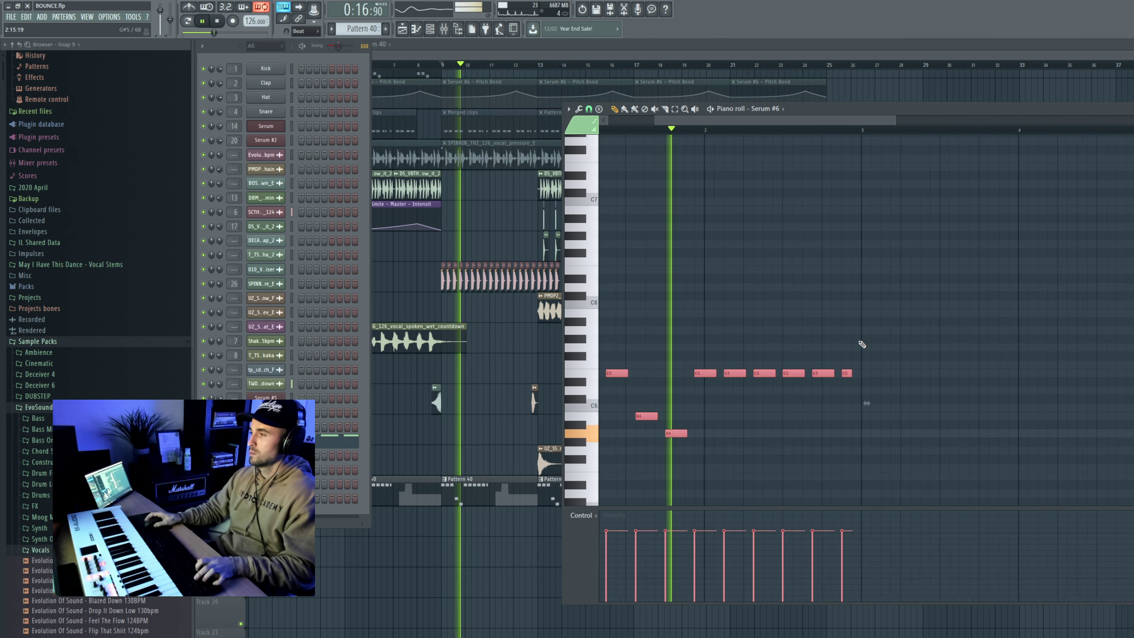
{"action": "scroll", "coordinate": [862, 344], "scroll_direction": "up", "scroll_amount": 2}
{"action": "key", "text": "ctrl+b"}
{"action": "scroll", "coordinate": [1028, 400], "scroll_direction": "down", "scroll_amount": 3}
Return to the playlist and review the arrangement with the revised Pattern 40 melody during playback from bar 9
{"action": "right_click", "coordinate": [511, 195]}
{"action": "scroll", "coordinate": [466, 219], "scroll_direction": "up", "scroll_amount": 1}
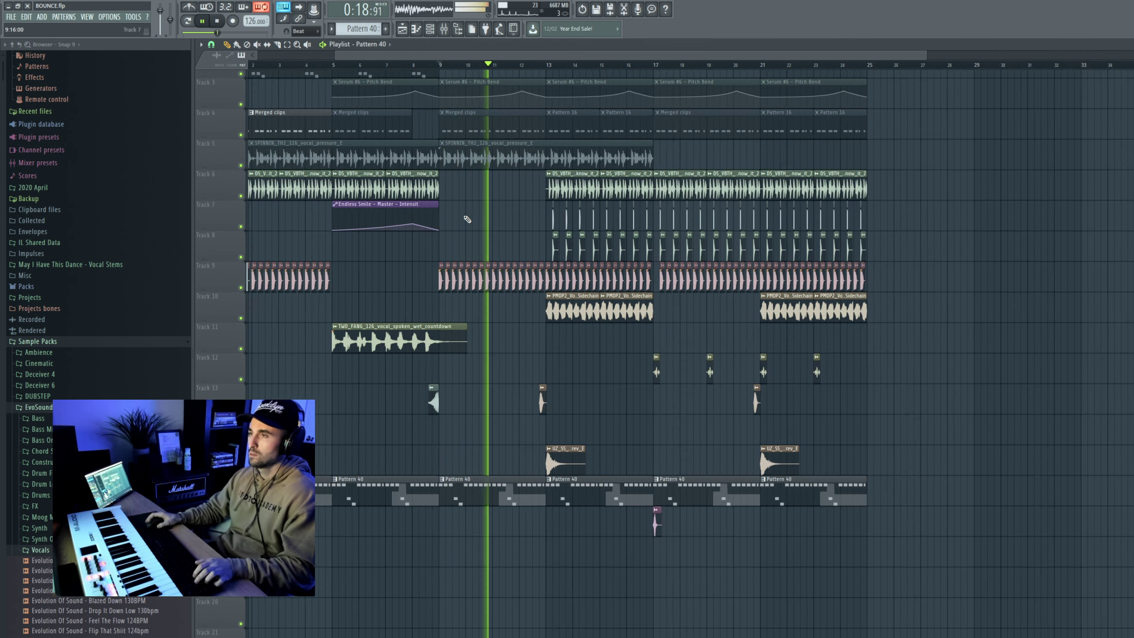
{"action": "scroll", "coordinate": [467, 220], "scroll_direction": "up", "scroll_amount": 2}
{"action": "scroll", "coordinate": [363, 116], "scroll_direction": "up", "scroll_amount": 2}
{"action": "scroll", "coordinate": [458, 180], "scroll_direction": "down", "scroll_amount": 3}
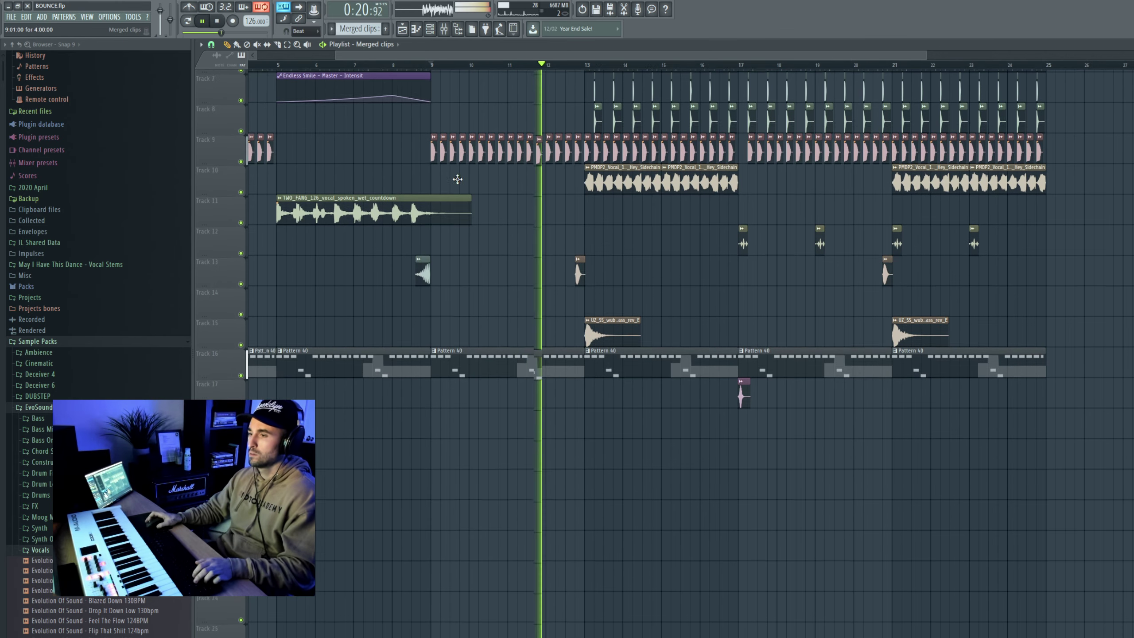
{"action": "double_click", "coordinate": [487, 362]}
{"action": "left_click", "coordinate": [454, 146]}
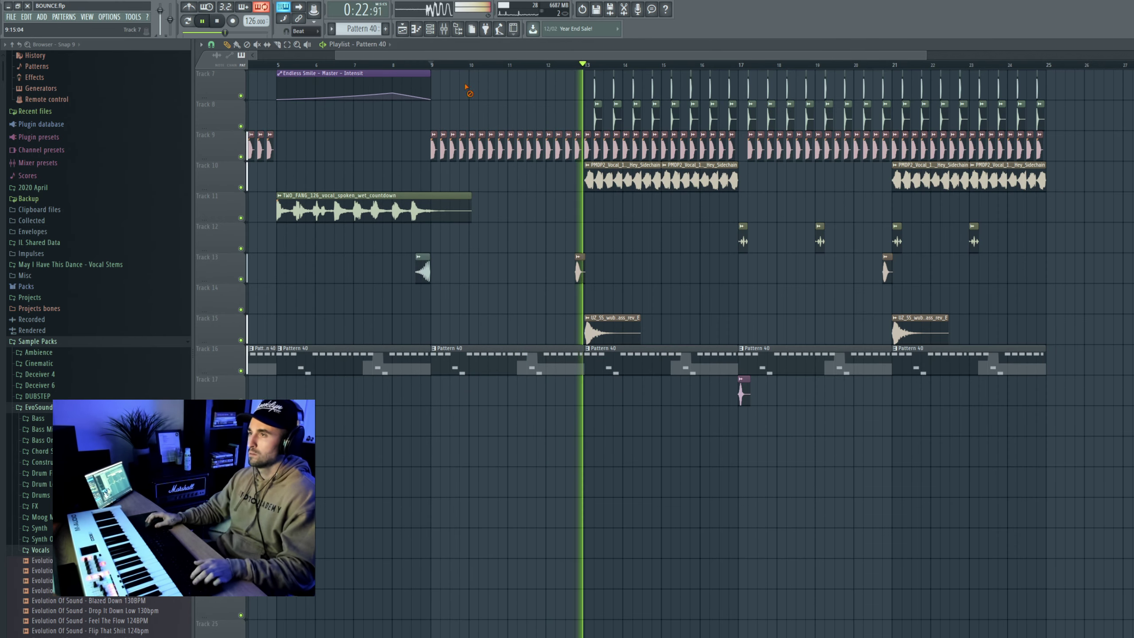
{"action": "scroll", "coordinate": [464, 161], "scroll_direction": "up", "scroll_amount": 3}
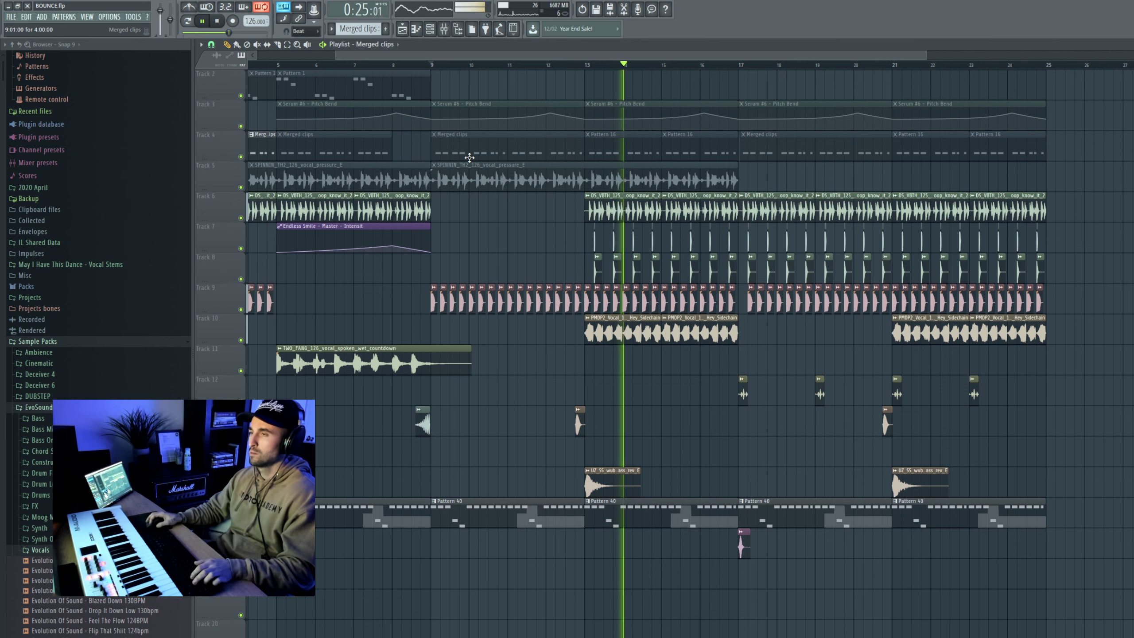
{"action": "left_click", "coordinate": [490, 509]}
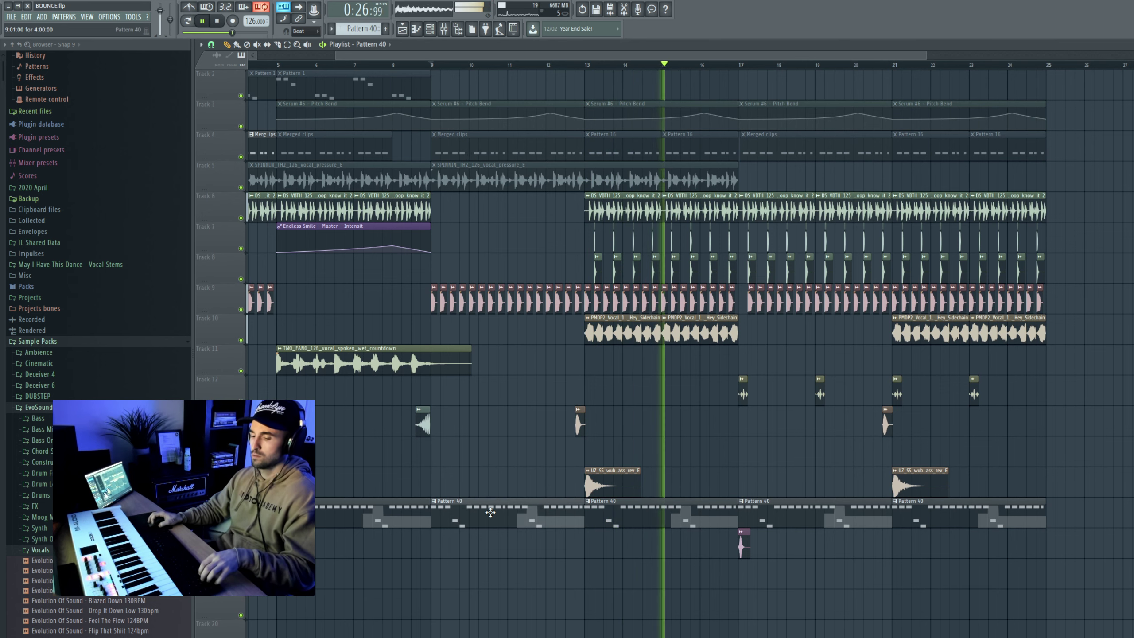
{"action": "key", "text": "ctrl+a"}
Save the project as a new version and bring the playlist back into view
{"action": "key", "text": "F5"}
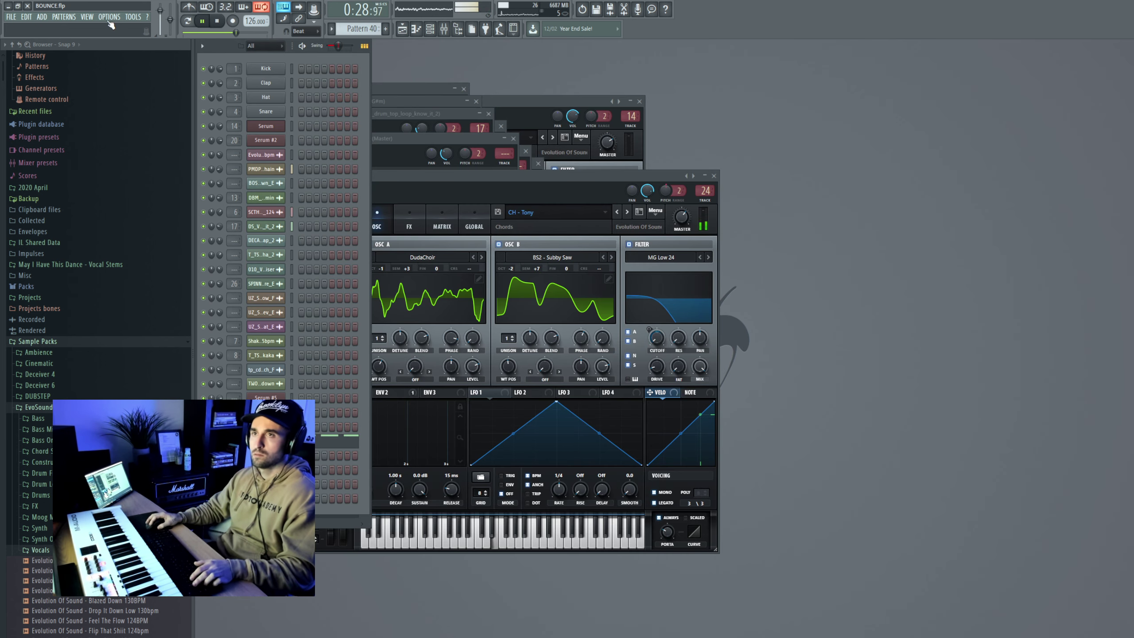
{"action": "left_click", "coordinate": [11, 17]}
{"action": "left_click", "coordinate": [53, 76]}
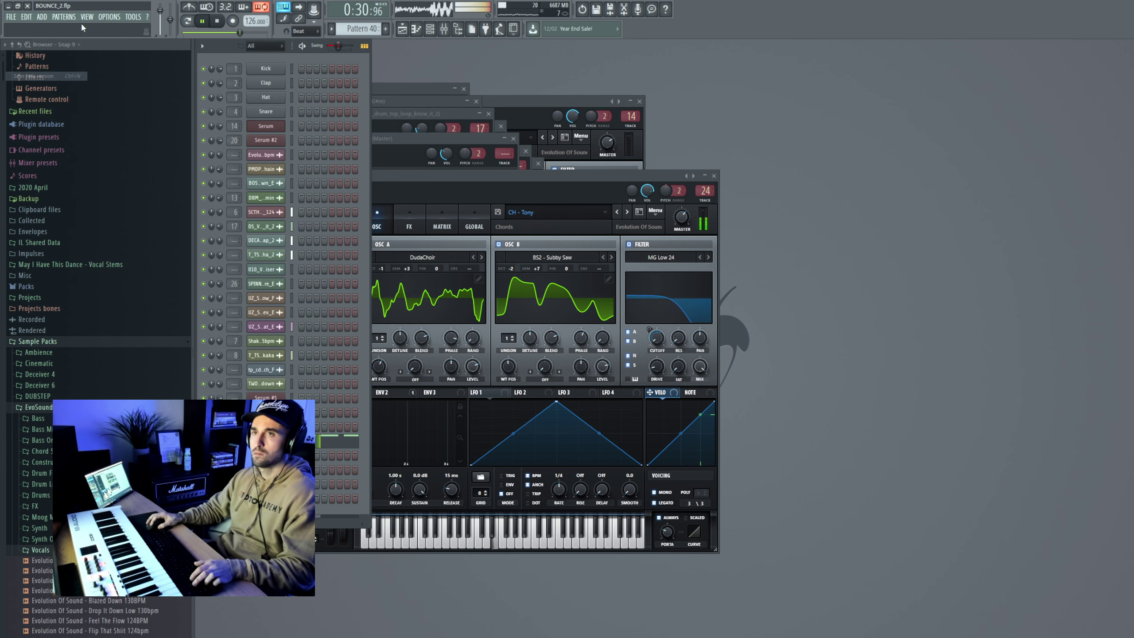
{"action": "left_click", "coordinate": [87, 17]}
{"action": "left_click", "coordinate": [96, 36]}
Copy the Serum #6 notes from Pattern 40, stop playback, and create a new empty pattern
{"action": "double_click", "coordinate": [491, 149]}
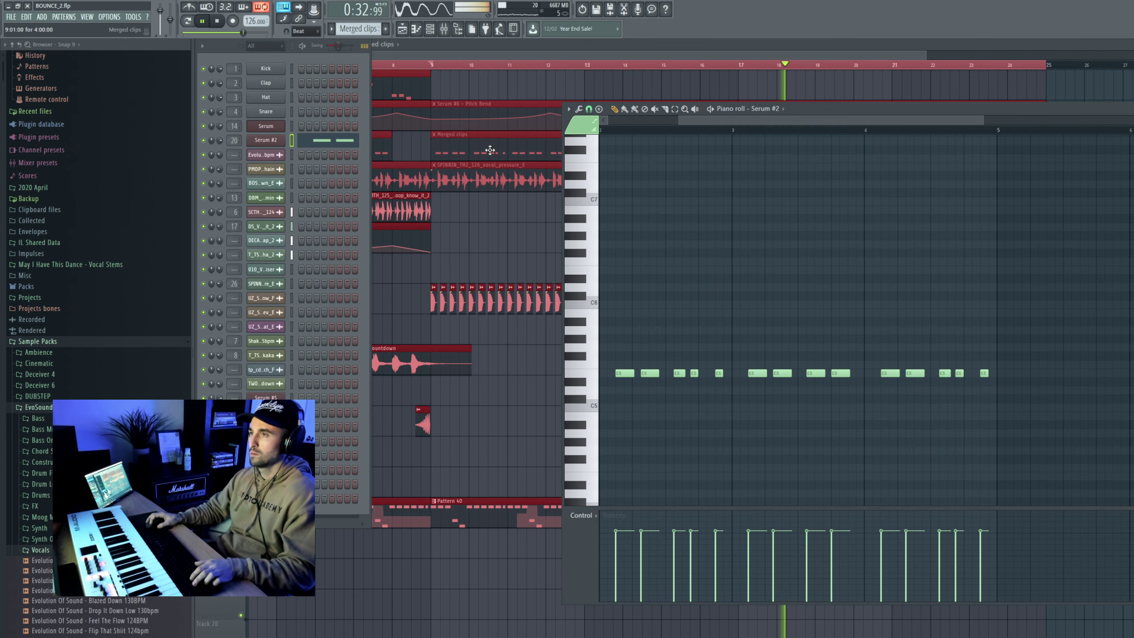
{"action": "double_click", "coordinate": [511, 518]}
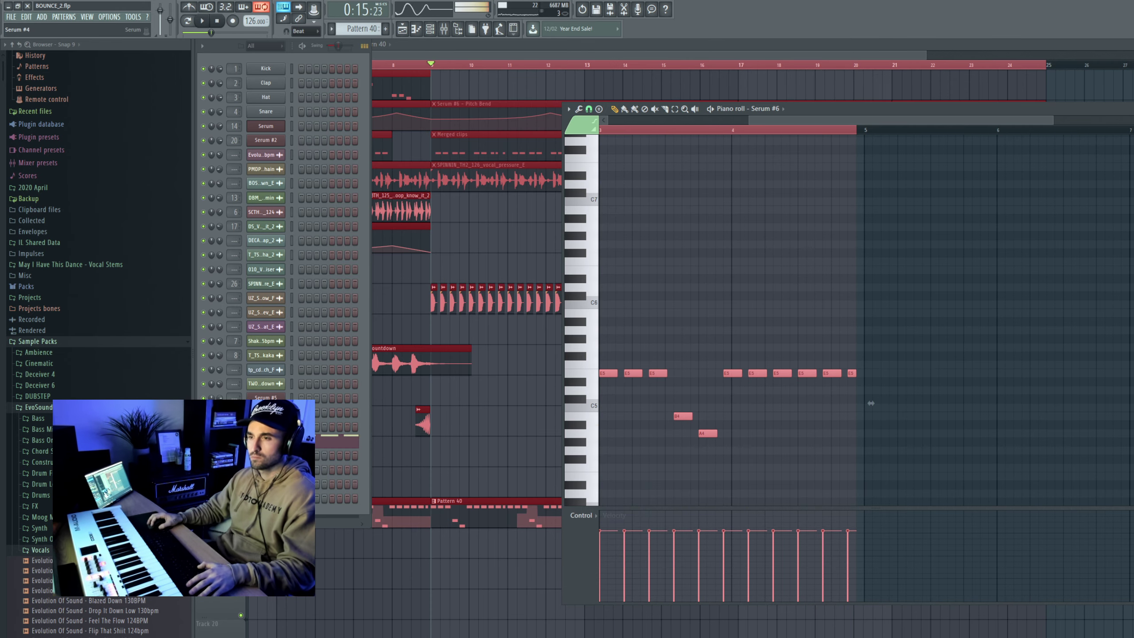
{"action": "right_click", "coordinate": [276, 141]}
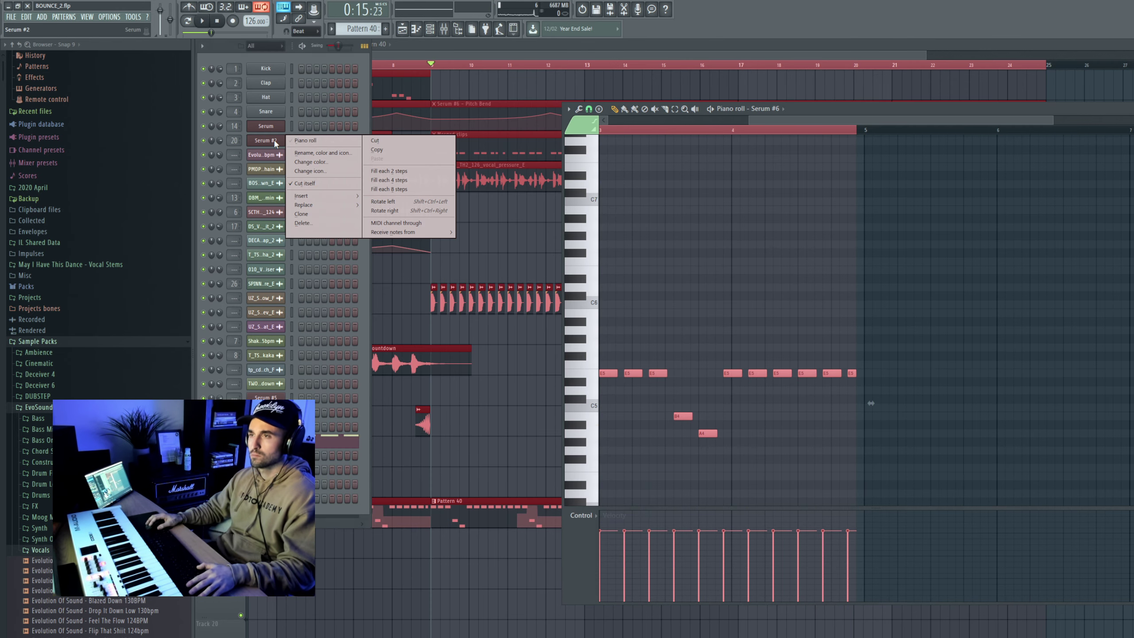
{"action": "left_click", "coordinate": [330, 56]}
{"action": "left_click", "coordinate": [385, 30]}
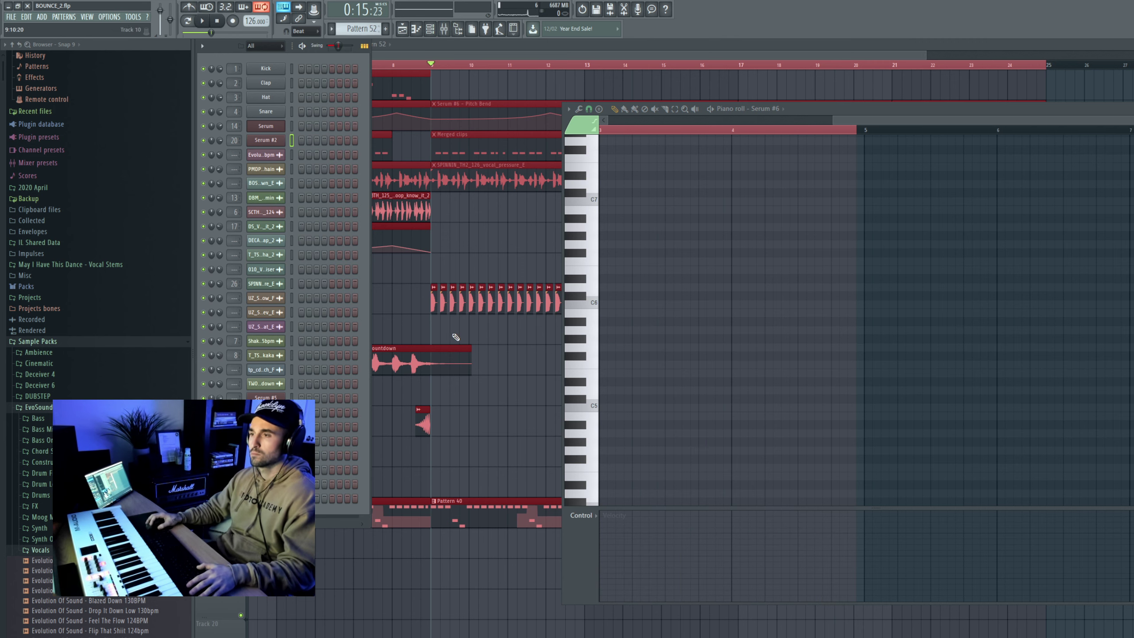
Place Pattern 52 at bar 9 on track 12, paste the copied melody into its Serum #2 piano roll, and align it to bar 1
{"action": "left_click", "coordinate": [442, 63]}
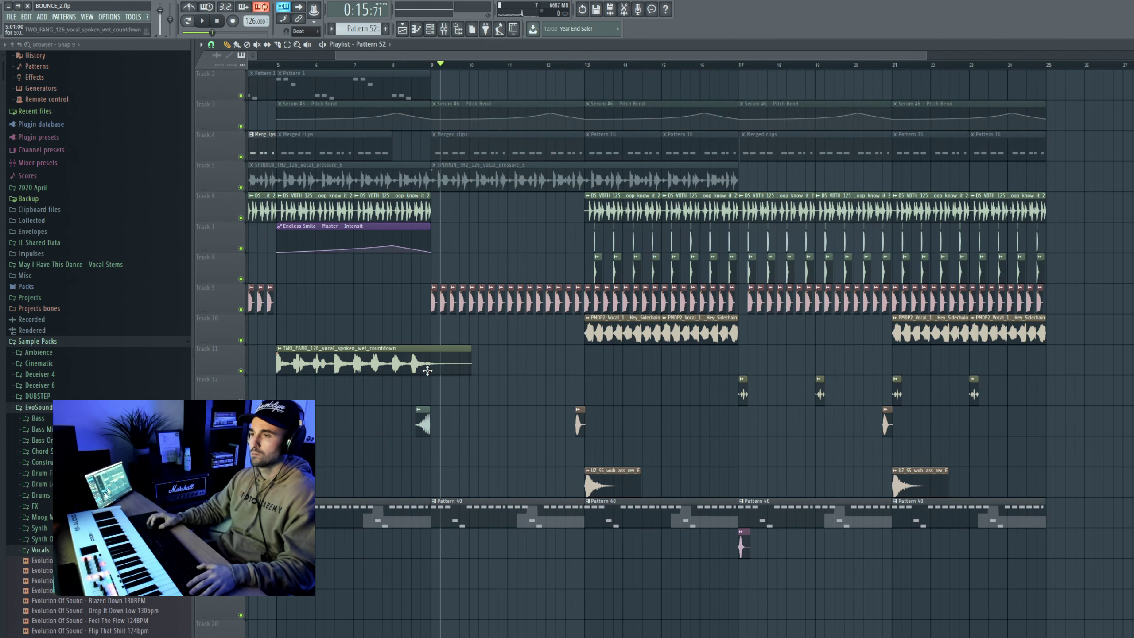
{"action": "double_click", "coordinate": [455, 392]}
{"action": "right_click", "coordinate": [281, 143]}
{"action": "left_click", "coordinate": [303, 142]}
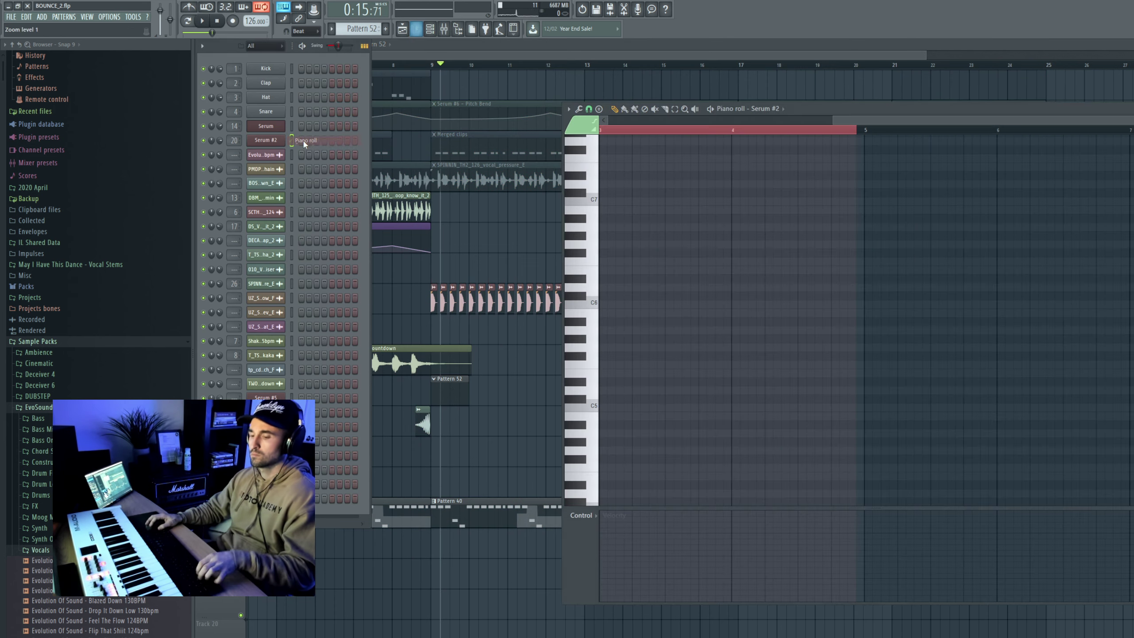
{"action": "key", "text": "ctrl+v"}
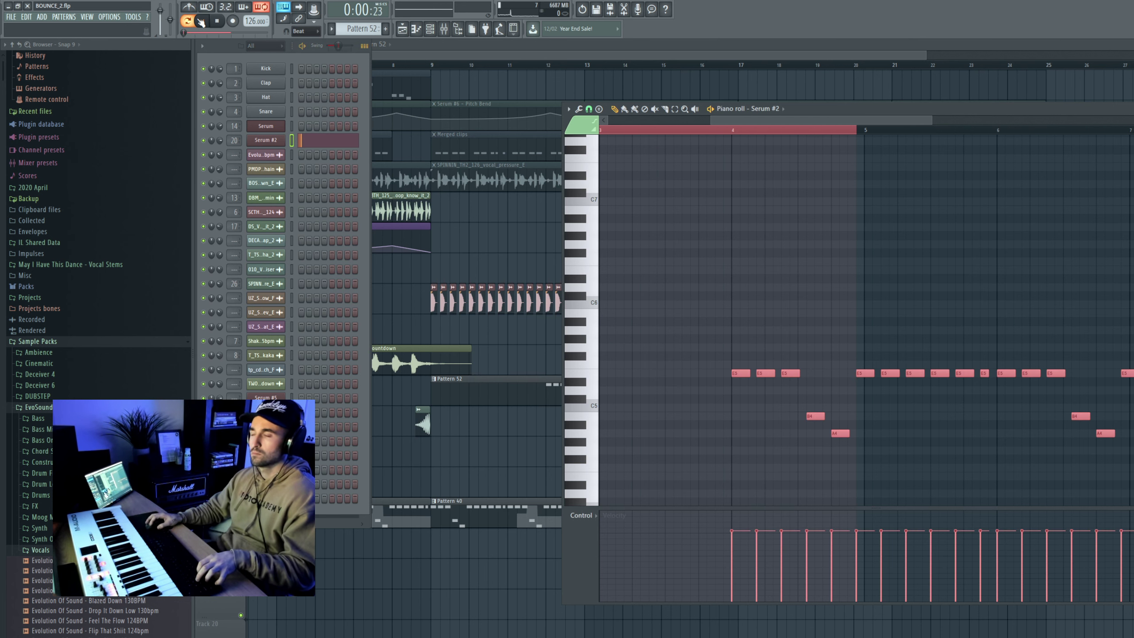
{"action": "scroll", "coordinate": [812, 387], "scroll_direction": "down", "scroll_amount": 4}
{"action": "left_click_drag", "start_coordinate": [759, 374], "coordinate": [604, 374]}
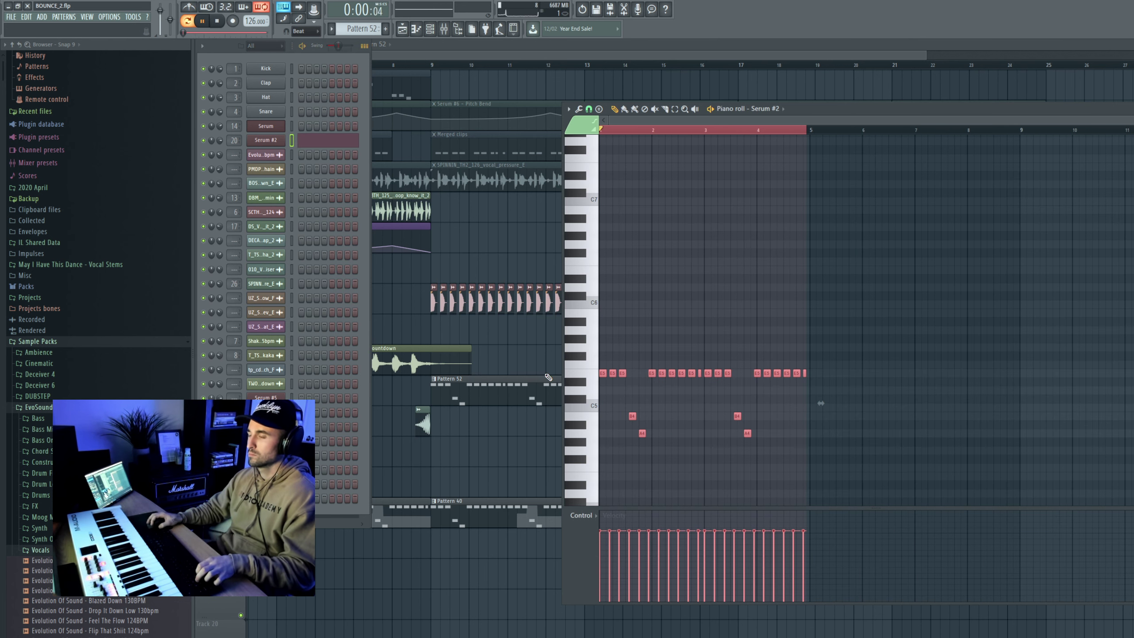
Play from bar 9 and try Pattern 52 clips on track 18, repeated at bars 9, 13, 17 and 21
{"action": "key", "text": "space"}
{"action": "scroll", "coordinate": [755, 397], "scroll_direction": "up", "scroll_amount": 2}
{"action": "left_click", "coordinate": [440, 67]}
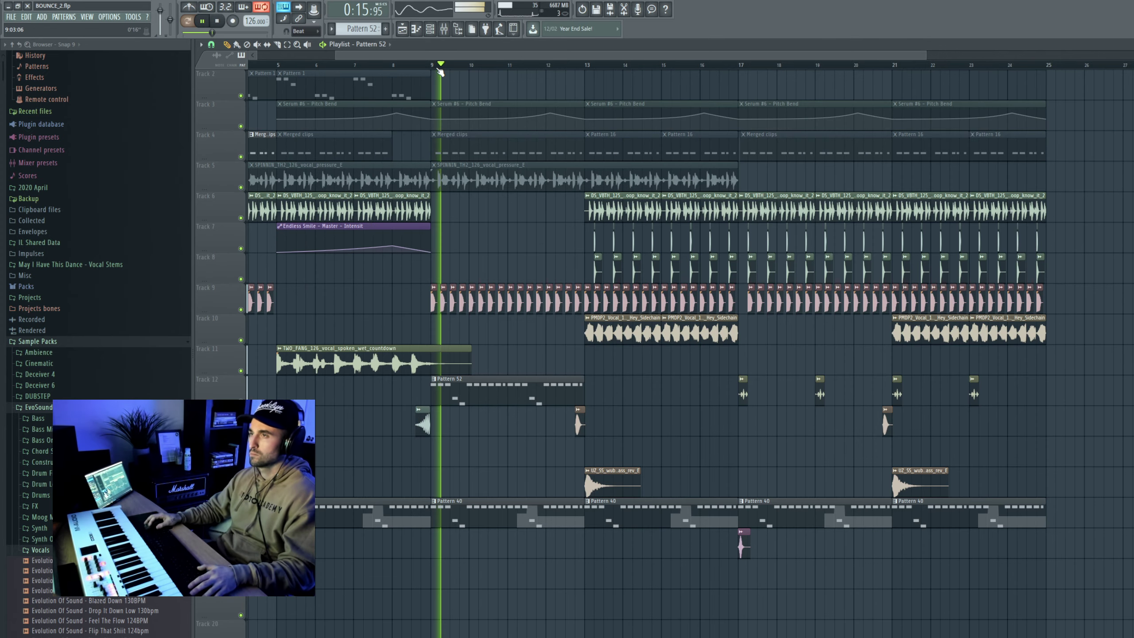
{"action": "left_click", "coordinate": [587, 393]}
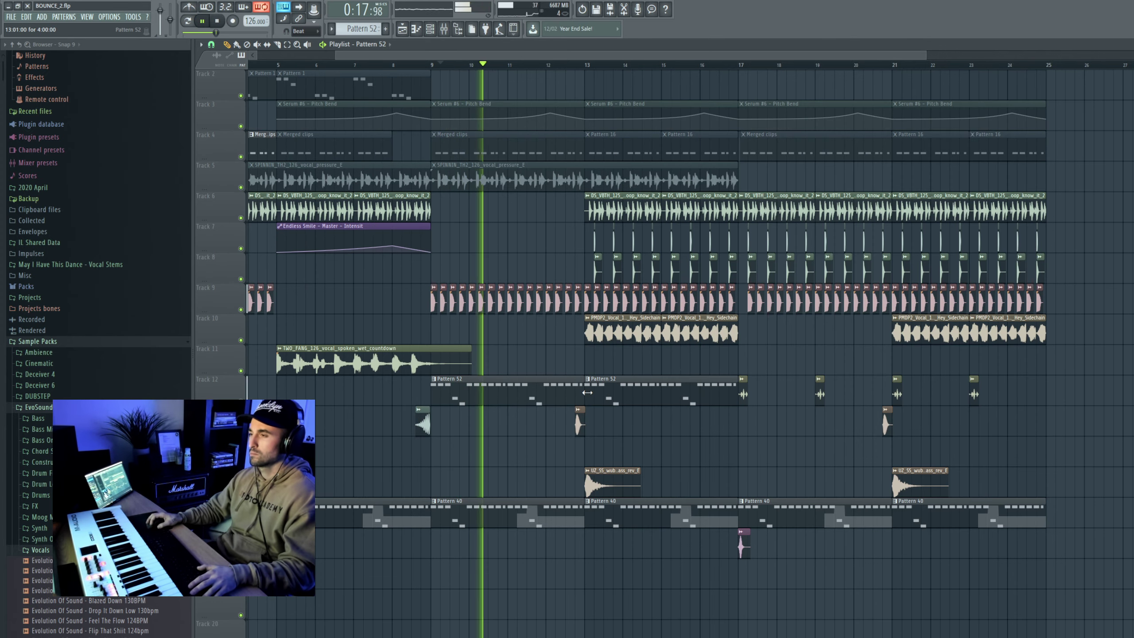
{"action": "left_click_drag", "start_coordinate": [707, 389], "coordinate": [529, 583]}
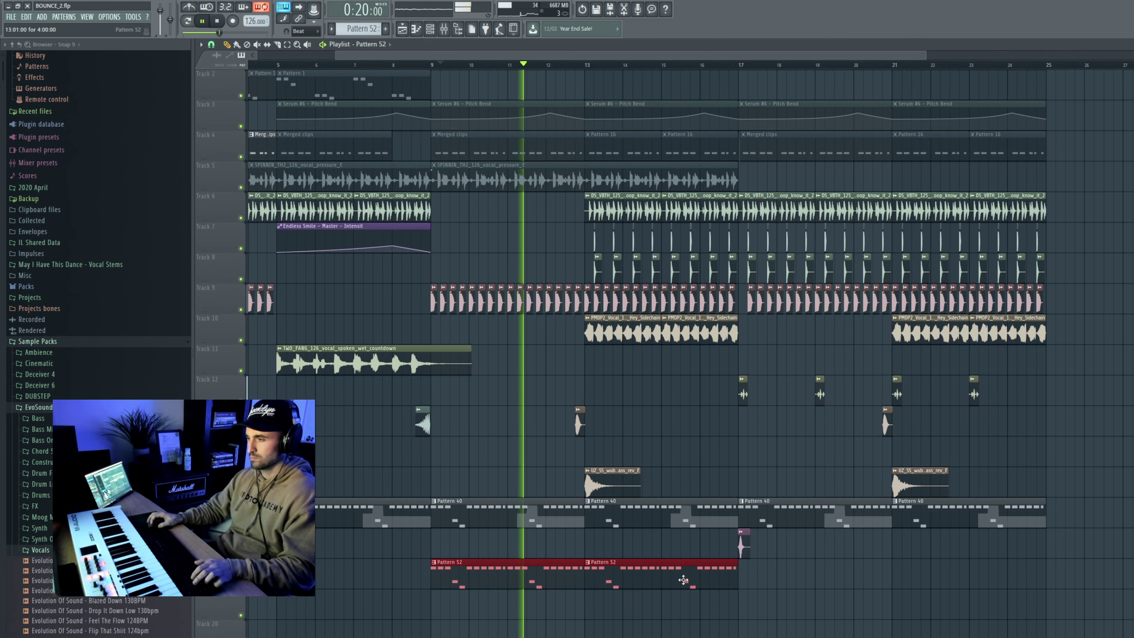
{"action": "scroll", "coordinate": [787, 603], "scroll_direction": "up", "scroll_amount": 5}
{"action": "scroll", "coordinate": [787, 602], "scroll_direction": "down", "scroll_amount": 2}
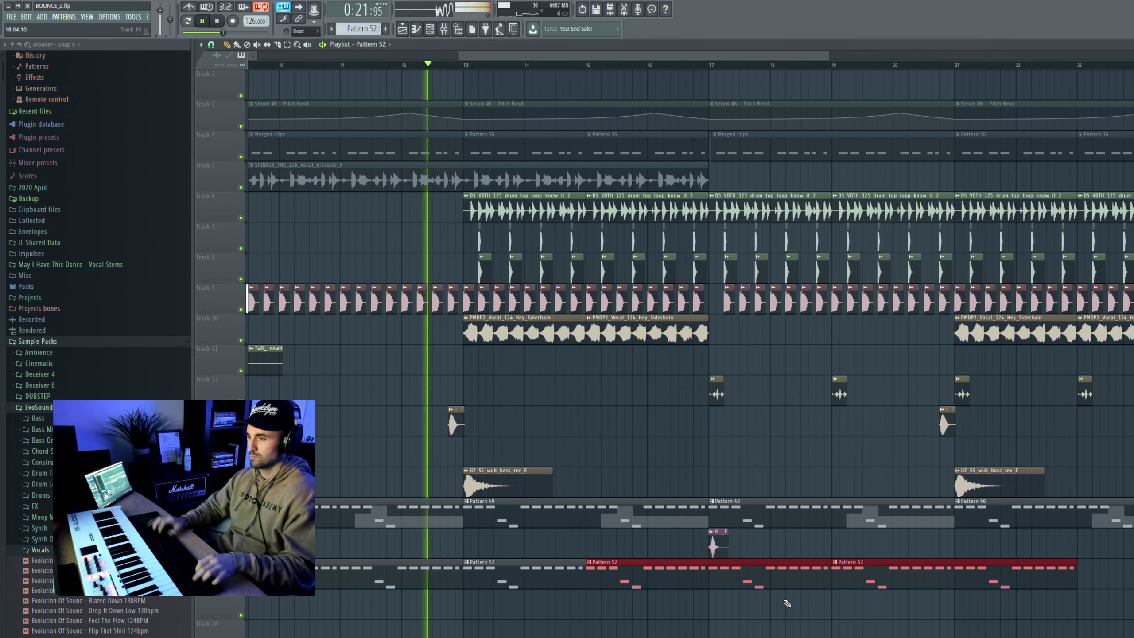
{"action": "left_click_drag", "start_coordinate": [735, 564], "coordinate": [856, 561]}
{"action": "scroll", "coordinate": [607, 513], "scroll_direction": "down", "scroll_amount": 4}
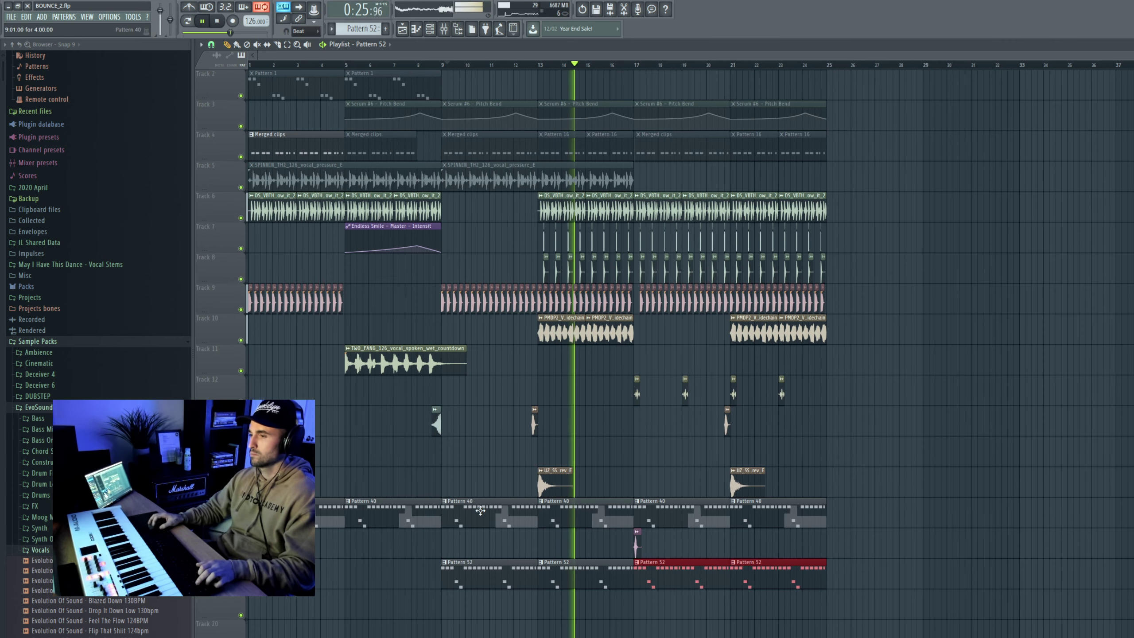
Delete the Pattern 40 clips from bar 9 to bar 25 and all Pattern 52 clips on track 18
{"action": "left_click_drag", "start_coordinate": [481, 541], "coordinate": [864, 519]}
{"action": "key", "text": "Delete"}
{"action": "left_click_drag", "start_coordinate": [797, 543], "coordinate": [534, 577]}
{"action": "left_click_drag", "start_coordinate": [852, 603], "coordinate": [488, 562]}
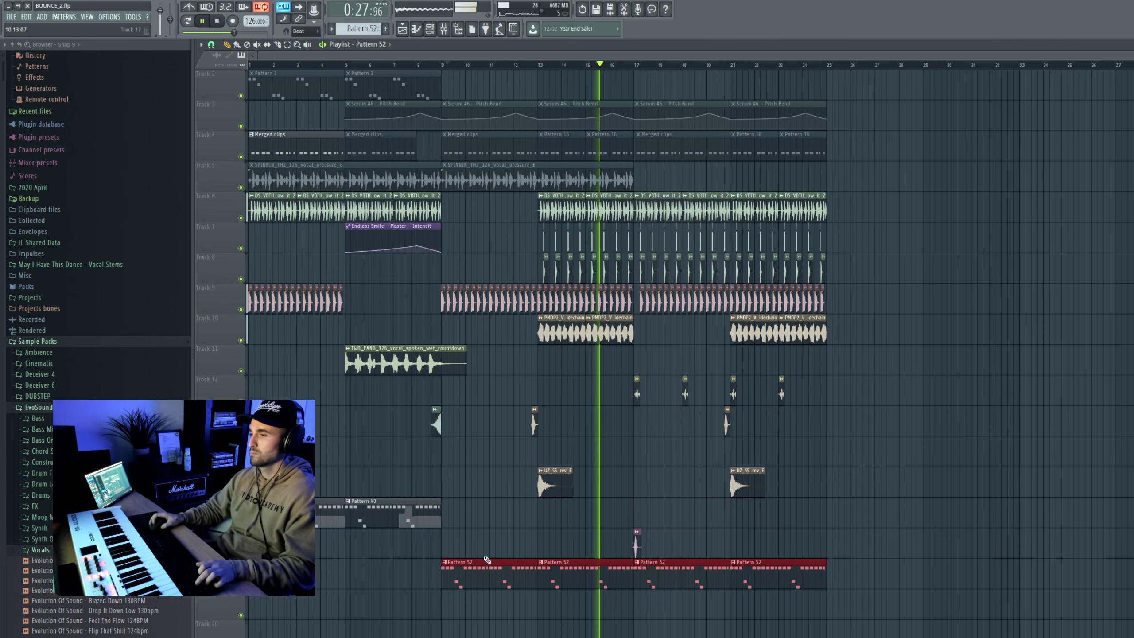
{"action": "key", "text": "Delete"}
Unmute the Merged clips and Pattern 16 clips on track 4 from bar 9 to bar 25 during playback
{"action": "scroll", "coordinate": [505, 514], "scroll_direction": "up", "scroll_amount": 2}
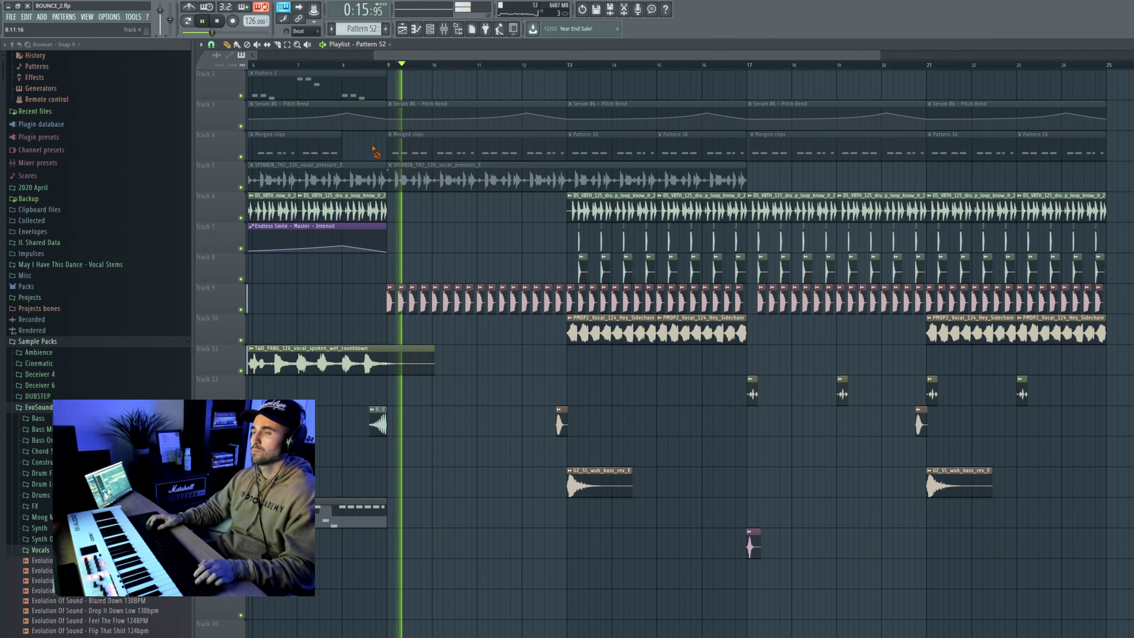
{"action": "mouse_move", "coordinate": [373, 149]}
{"action": "left_mouse_down"}
{"action": "mouse_move", "coordinate": [1035, 154]}
{"action": "mouse_move", "coordinate": [514, 154]}
{"action": "left_mouse_up"}
{"action": "key", "text": "ctrl+z"}
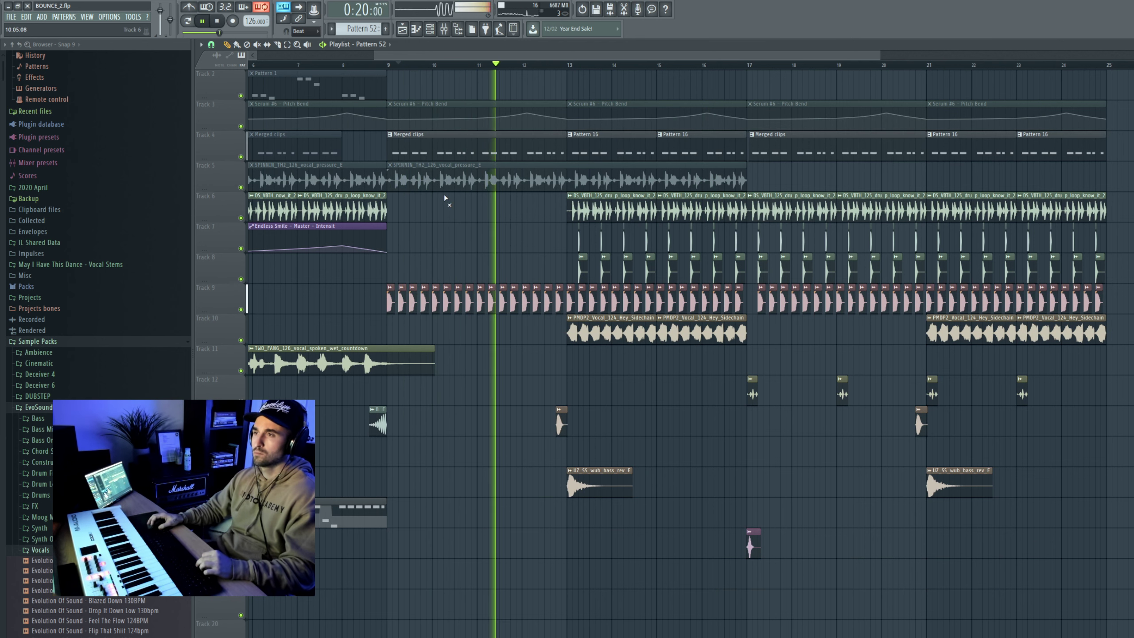
Undo a trial mute of the track 5 vocal and delete the muted SPINNIN_TH2_126 vocal clips on that track
{"action": "right_click", "coordinate": [443, 180], "text": "alt"}
{"action": "key", "text": "ctrl+z"}
{"action": "left_click_drag", "start_coordinate": [340, 171], "coordinate": [389, 170]}
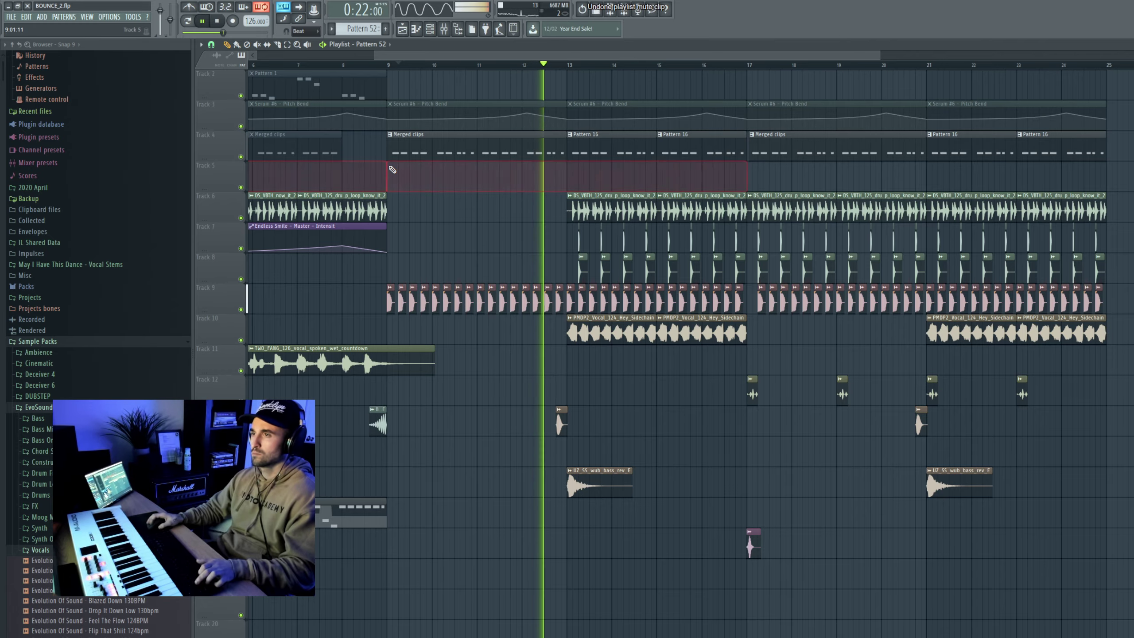
{"action": "scroll", "coordinate": [392, 170], "scroll_direction": "down", "scroll_amount": 3}
{"action": "scroll", "coordinate": [442, 197], "scroll_direction": "up", "scroll_amount": 3}
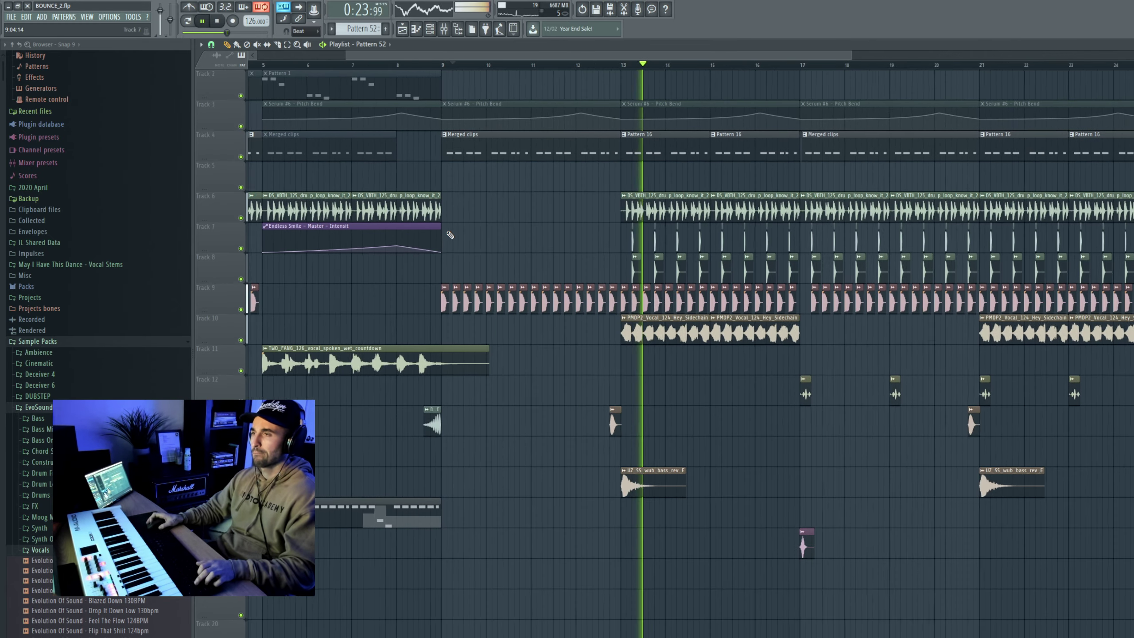
{"action": "scroll", "coordinate": [442, 197], "scroll_direction": "up", "scroll_amount": 1}
Switch to the Splice sample browser and preview the remaining similar sounds and the 010_e vocal loop in the spoken vocal results
{"action": "left_click", "coordinate": [353, 637]}
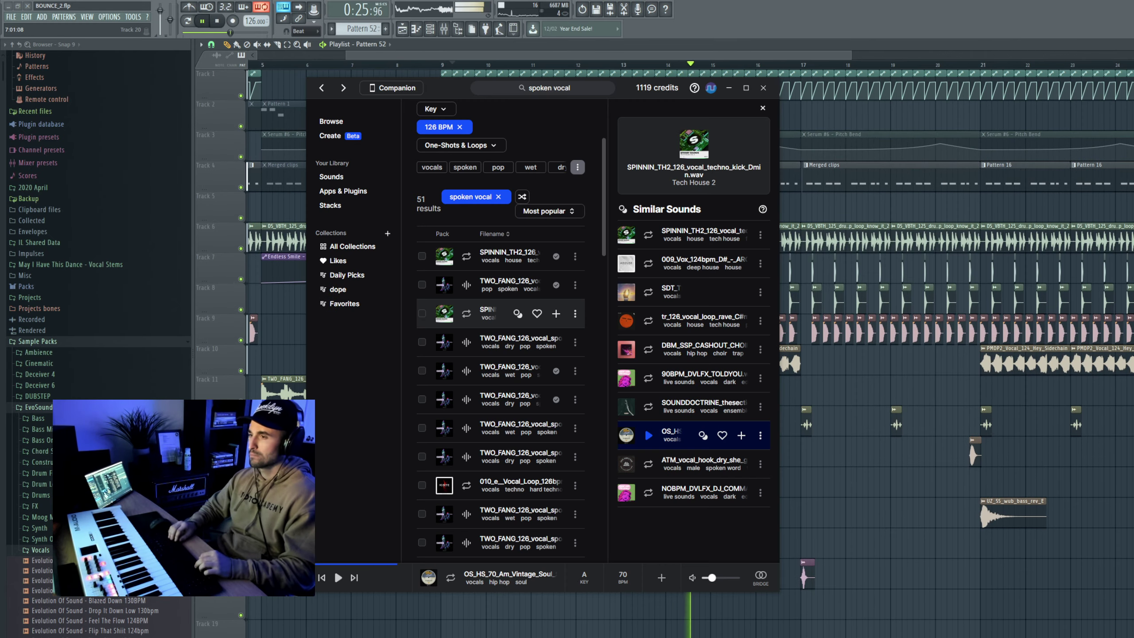
{"action": "key", "text": "Down"}
{"action": "key", "text": "Down"}
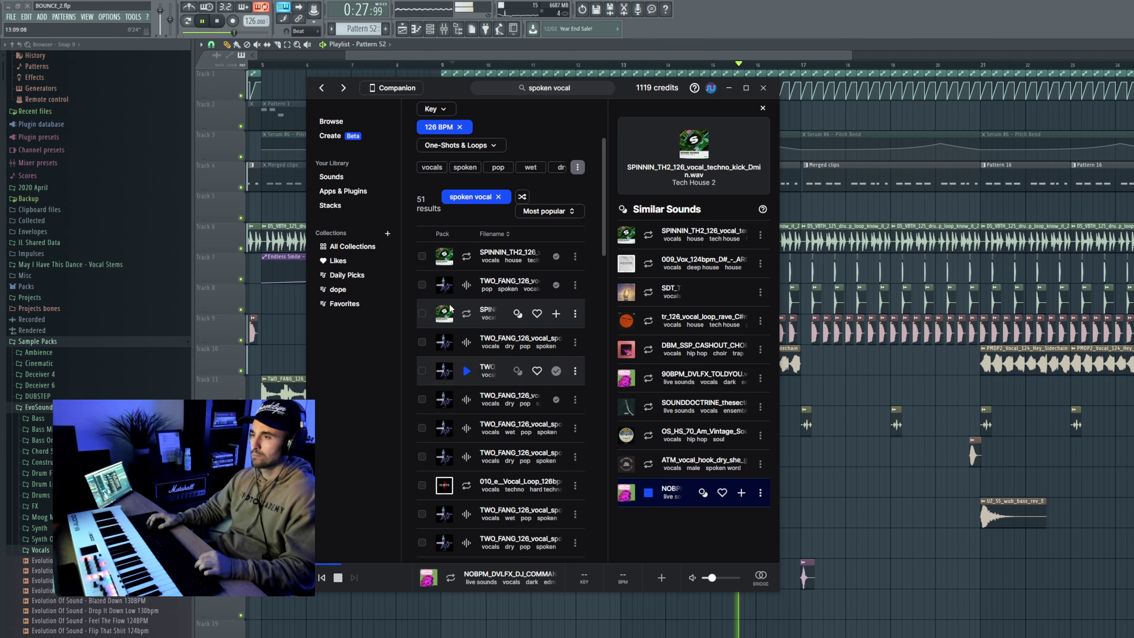
{"action": "left_click", "coordinate": [467, 486]}
{"action": "left_click", "coordinate": [468, 489]}
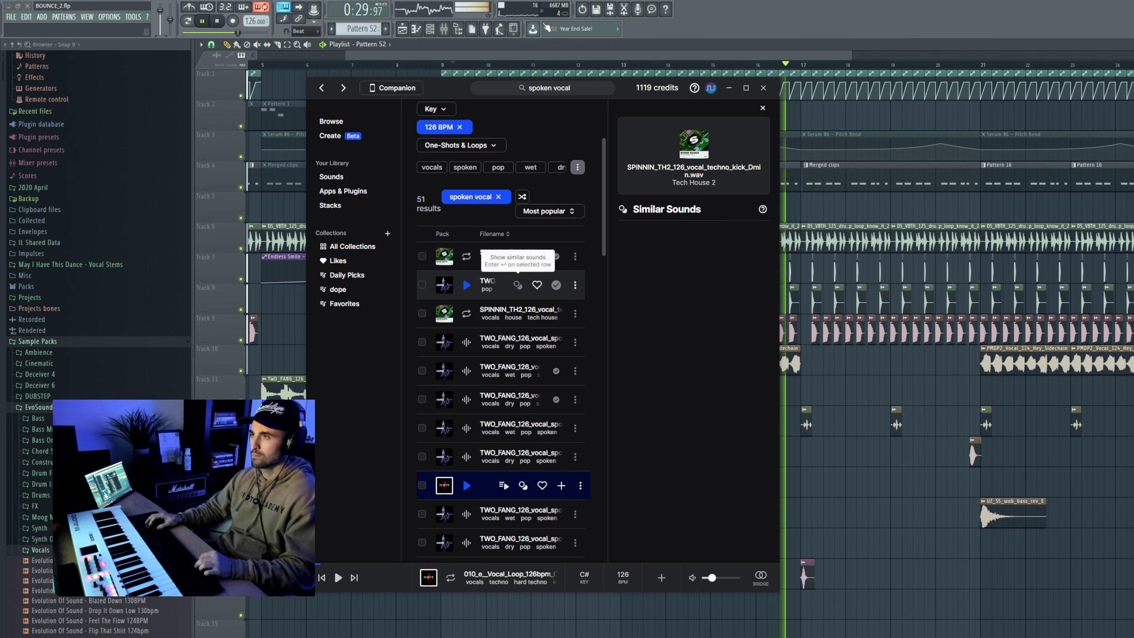
Search the samples for "house", filter the results to key E, and preview the DS_SMACK riser one-shot
{"action": "left_click_drag", "start_coordinate": [574, 88], "coordinate": [461, 81]}
{"action": "type", "text": "house"}
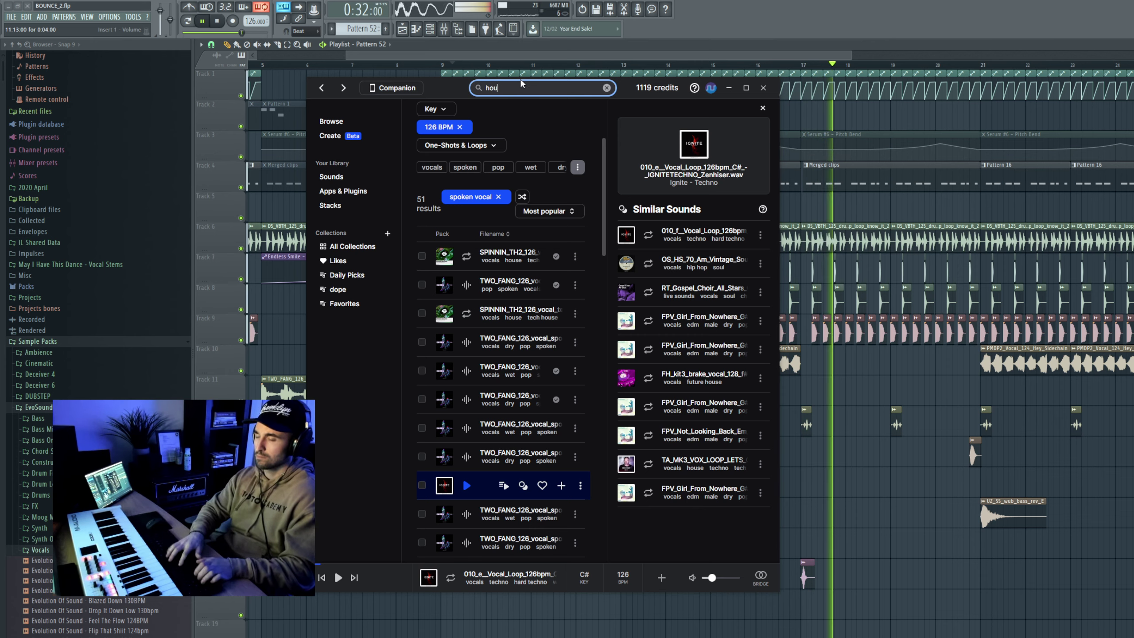
{"action": "key", "text": "Return"}
{"action": "left_click", "coordinate": [627, 172]}
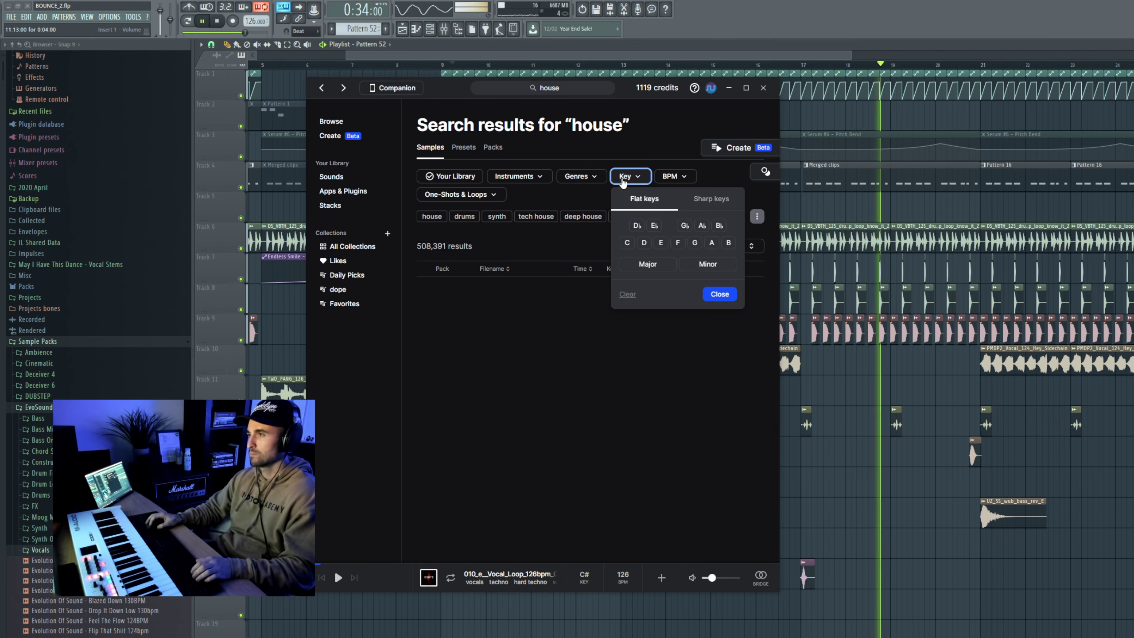
{"action": "left_click", "coordinate": [661, 245]}
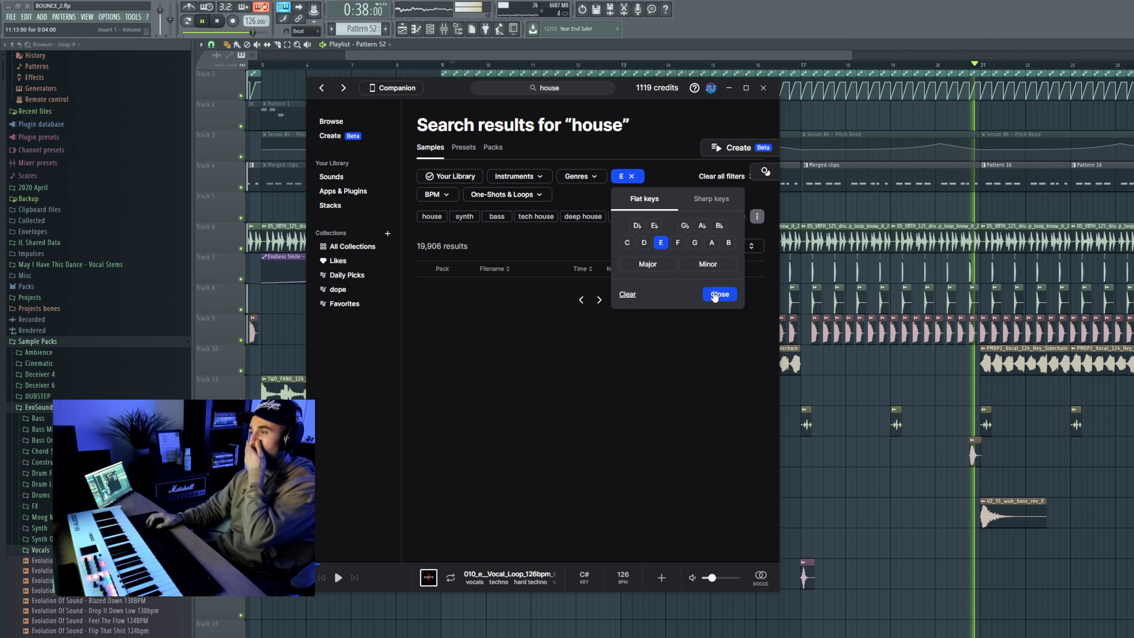
{"action": "left_click", "coordinate": [710, 296]}
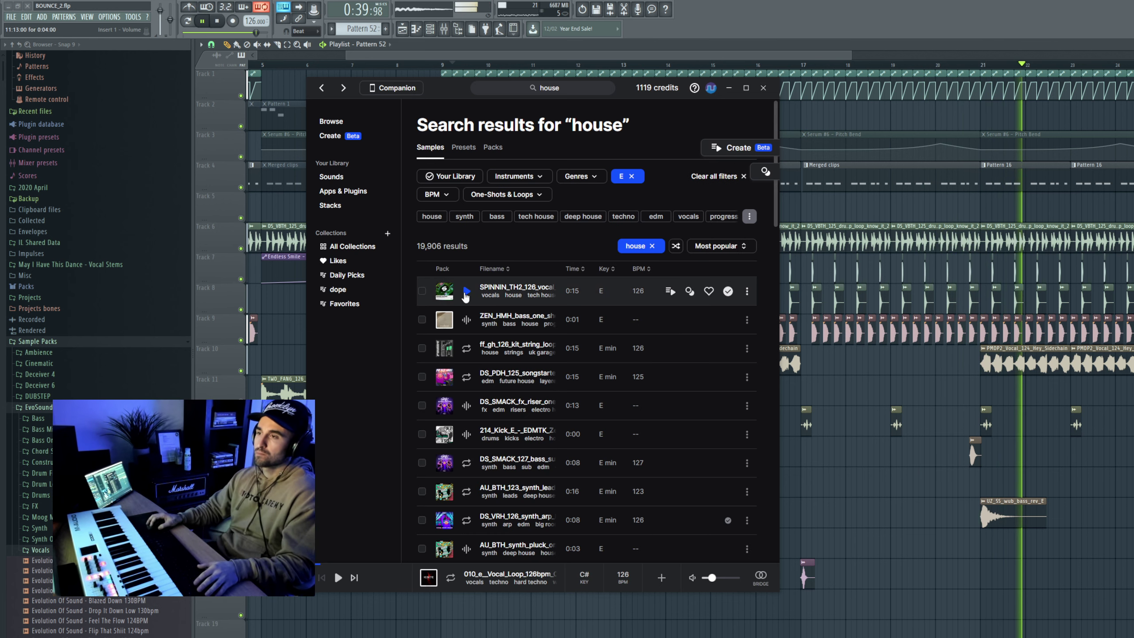
{"action": "left_click", "coordinate": [472, 396]}
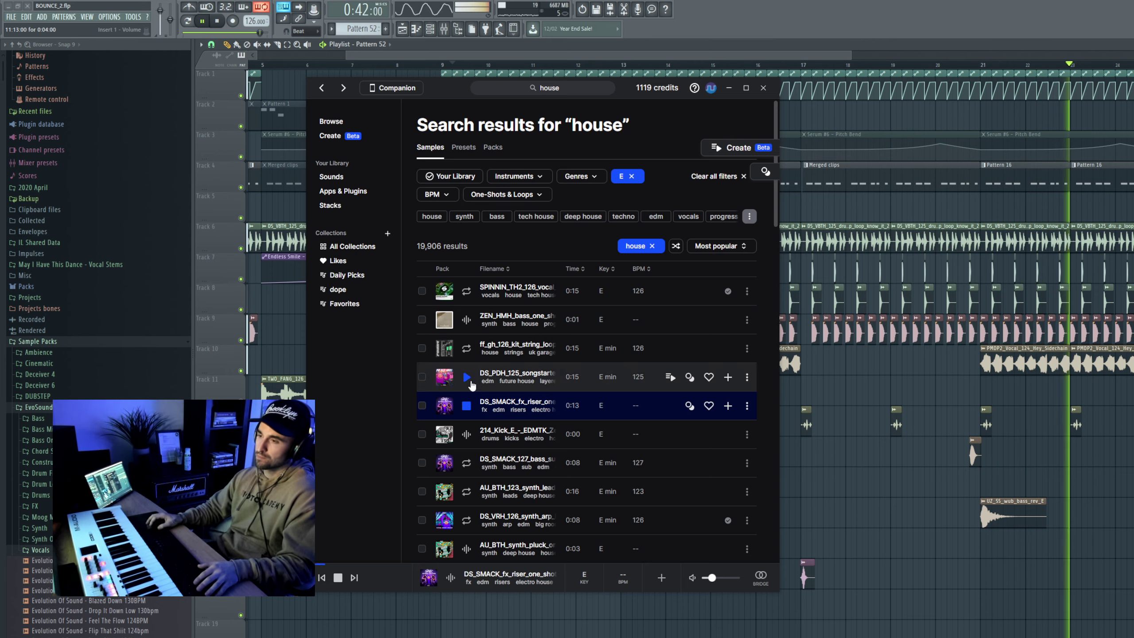
Return to the FL Studio playlist, play from bar 5, and open Pattern 40 in the channel rack
{"action": "left_click", "coordinate": [368, 60]}
{"action": "scroll", "coordinate": [447, 239], "scroll_direction": "down", "scroll_amount": 3}
{"action": "left_click", "coordinate": [353, 67]}
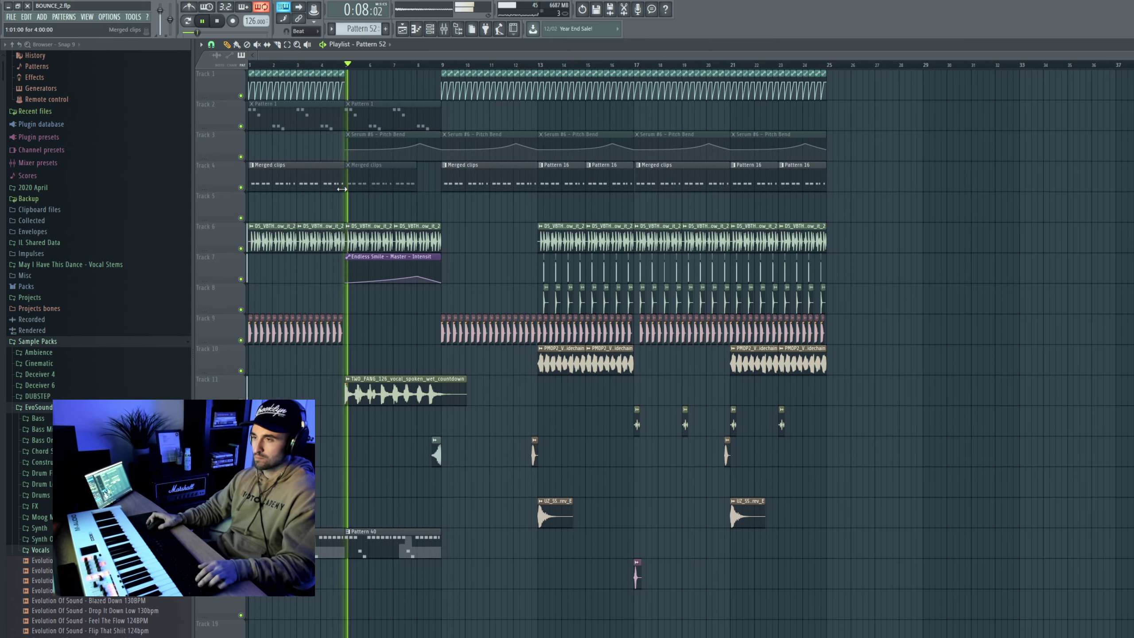
{"action": "scroll", "coordinate": [456, 435], "scroll_direction": "up", "scroll_amount": 3}
{"action": "scroll", "coordinate": [440, 554], "scroll_direction": "down", "scroll_amount": 2}
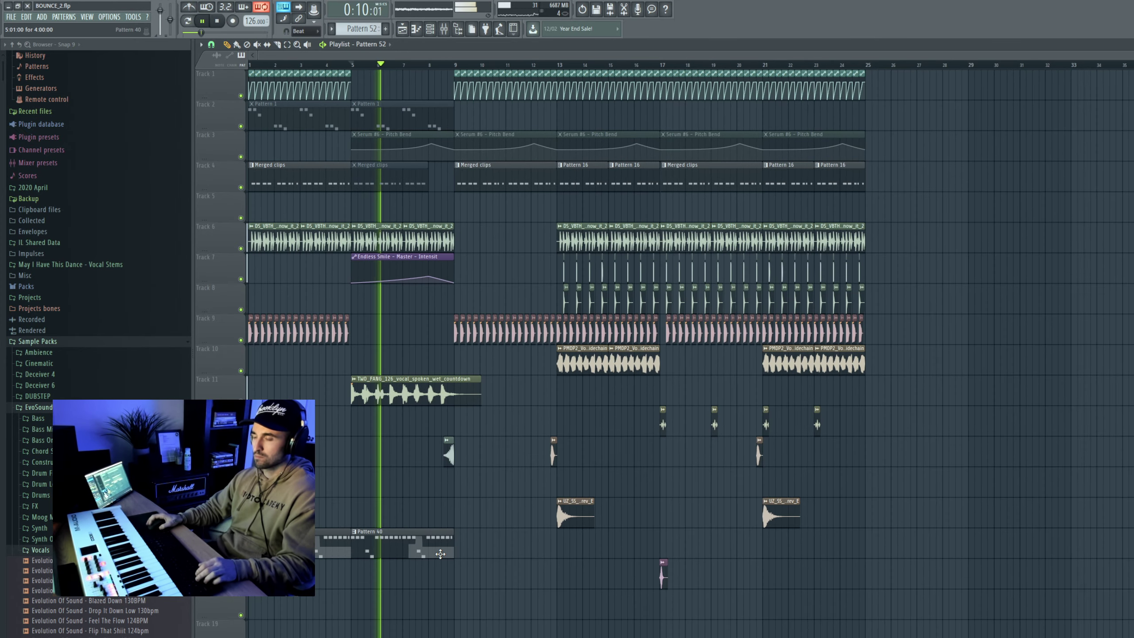
{"action": "double_click", "coordinate": [440, 554]}
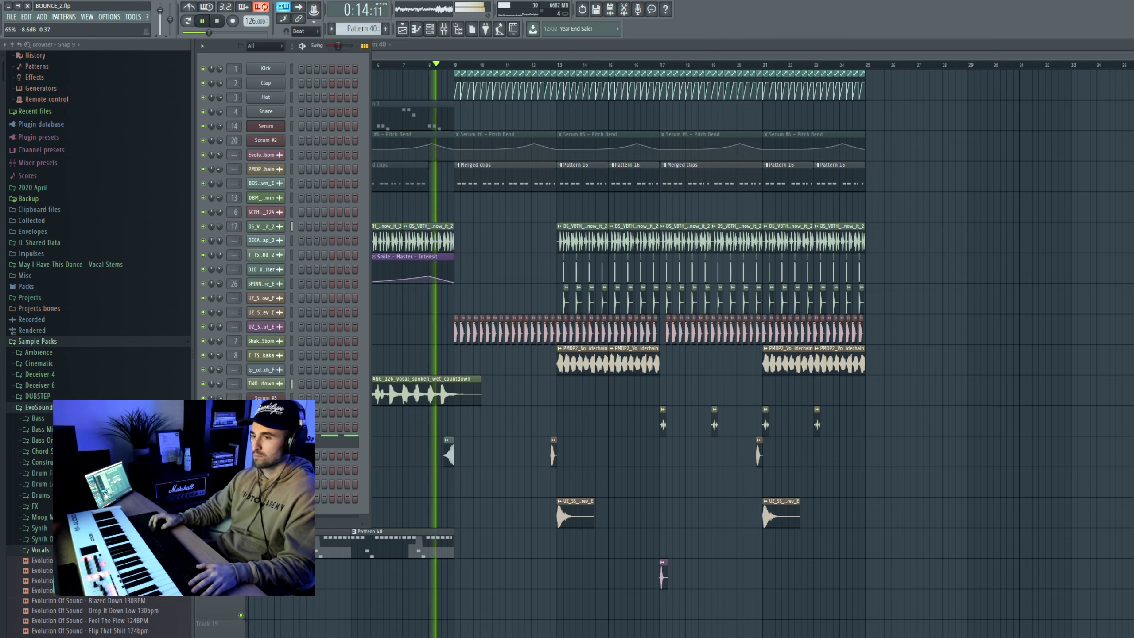
Raise the system volume to 100 with the mixer open during playback, and return to the playlist
{"action": "key", "text": "F9"}
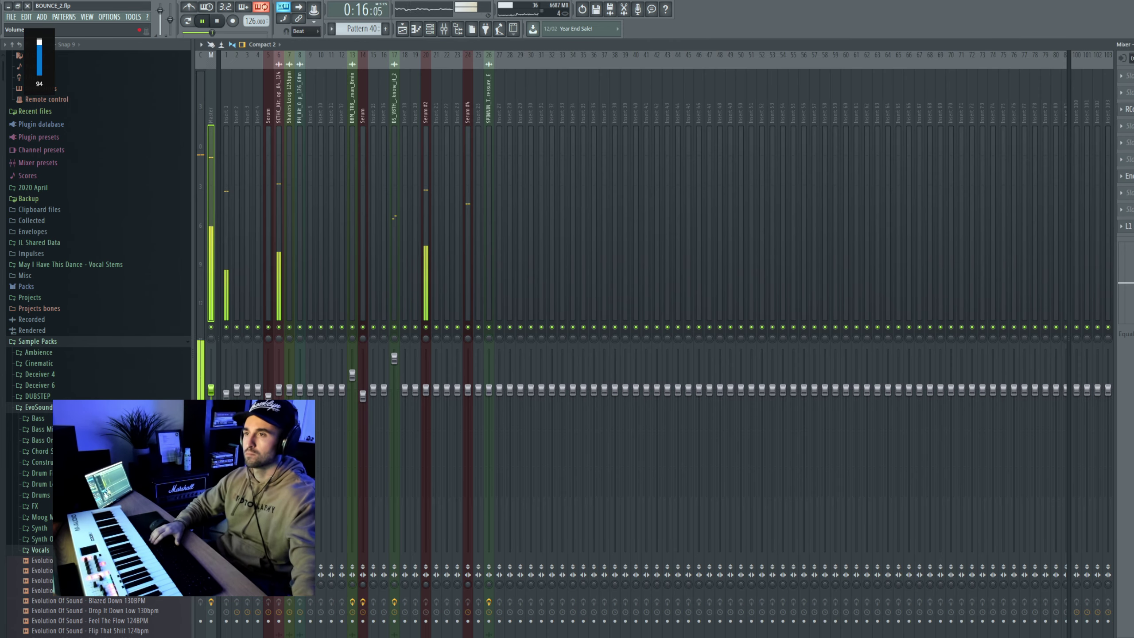
{"action": "key", "text": "XF86AudioRaiseVolume"}
{"action": "key", "text": "XF86AudioRaiseVolume"}
{"action": "key", "text": "XF86AudioRaiseVolume"}
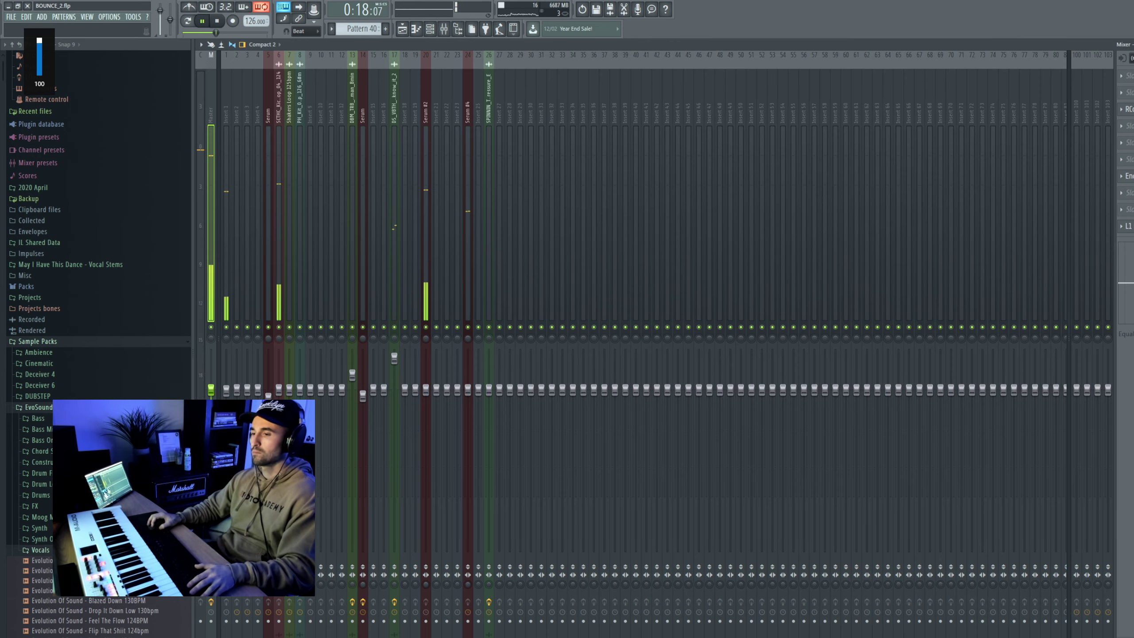
{"action": "key", "text": "F9"}
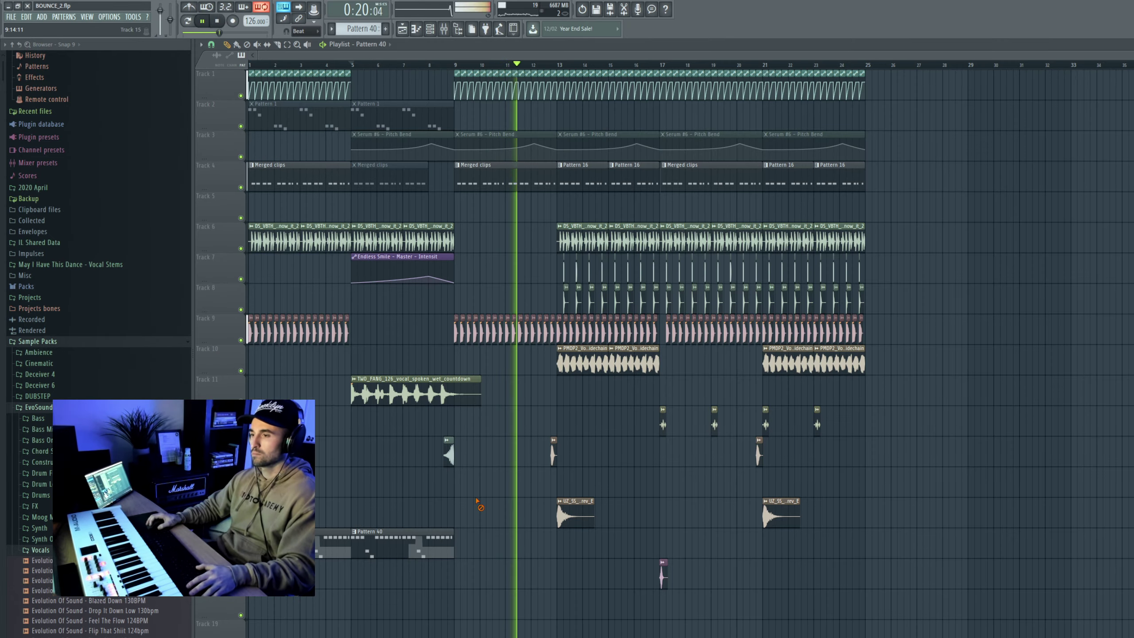
Play from bar 1, unmute the Merged clips at bar 5 on track 4, and mute the Pattern 40 clip there
{"action": "left_click_drag", "start_coordinate": [263, 66], "coordinate": [249, 65]}
{"action": "scroll", "coordinate": [345, 326], "scroll_direction": "up", "scroll_amount": 4}
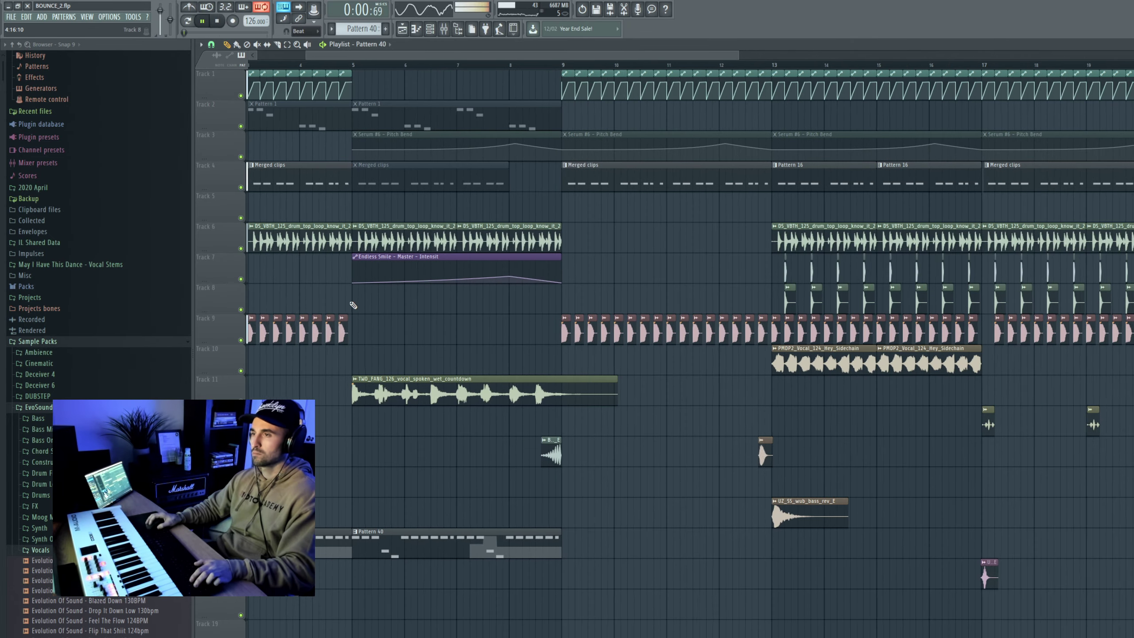
{"action": "scroll", "coordinate": [362, 406], "scroll_direction": "down", "scroll_amount": 1}
{"action": "scroll", "coordinate": [363, 406], "scroll_direction": "down", "scroll_amount": 1}
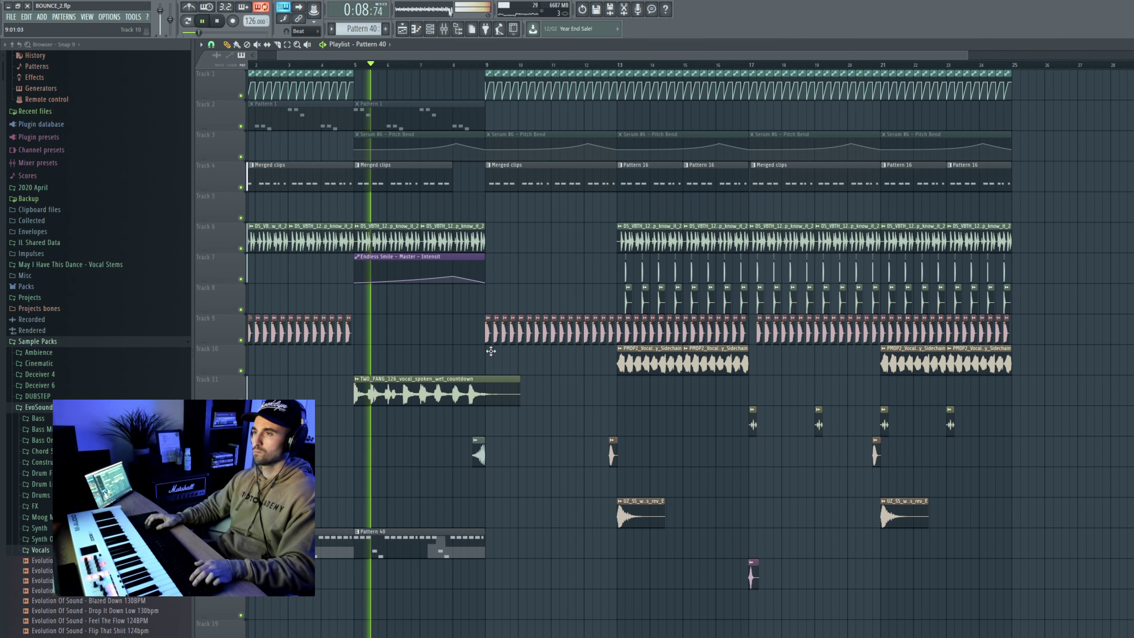
{"action": "right_click", "coordinate": [444, 546], "text": "alt"}
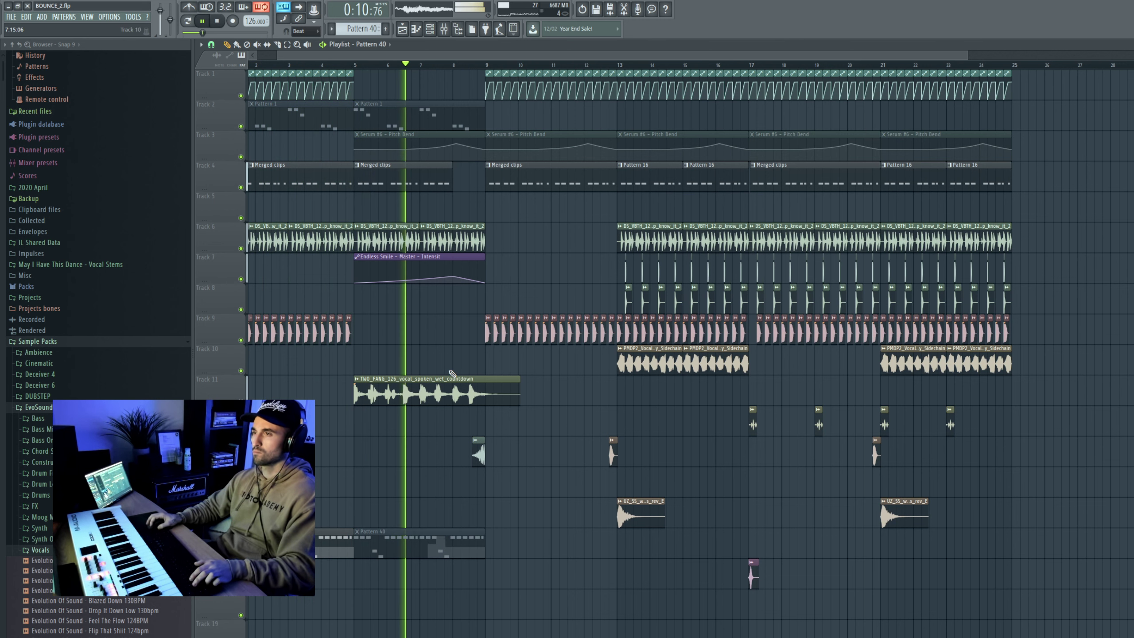
{"action": "key", "text": "ctrl+z"}
{"action": "key", "text": "ctrl+z"}
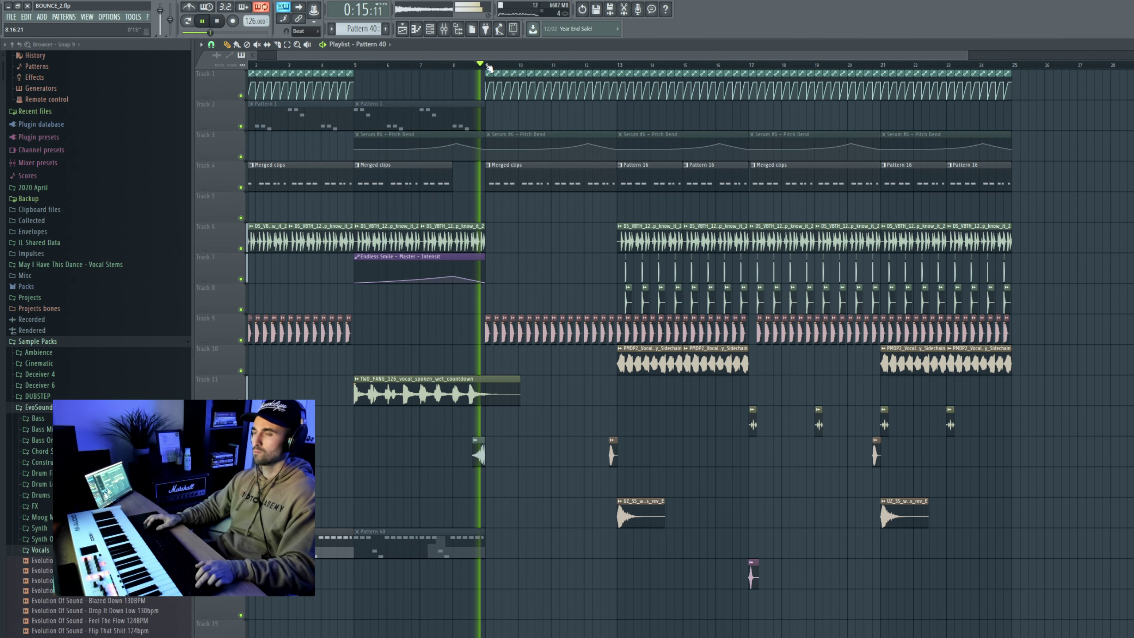
{"action": "key", "text": "space"}
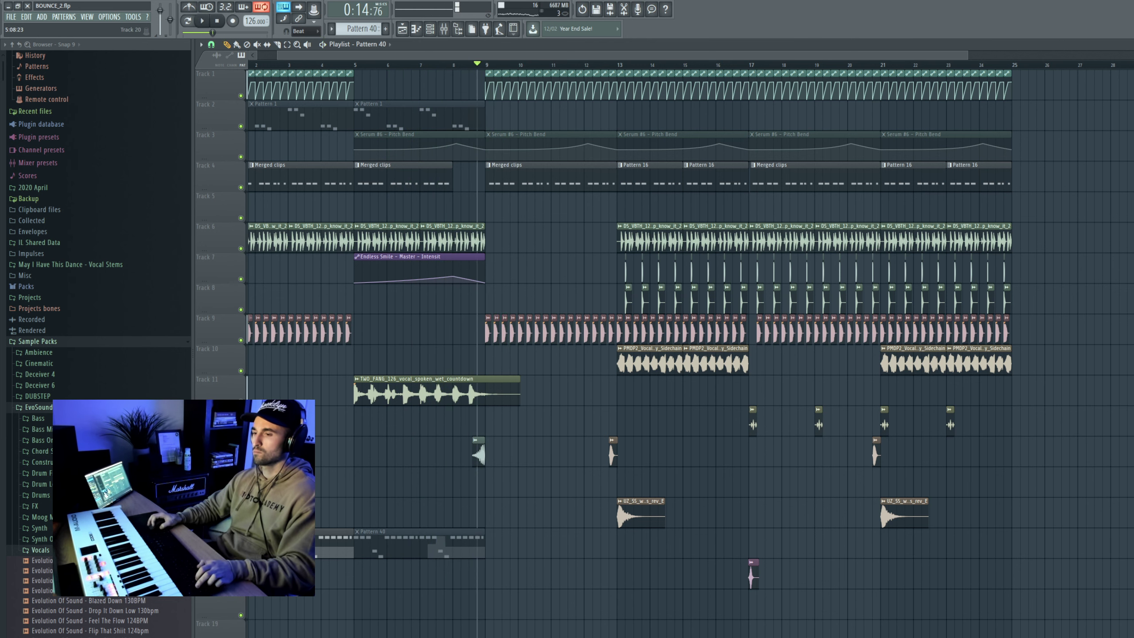
Switch back to Splice and preview the house samples in key E one after another, down to the DS_SMACK_127 synth lead loop
{"action": "key", "text": "alt+Tab"}
{"action": "key", "text": "Down"}
{"action": "key", "text": "Down"}
{"action": "key", "text": "Down"}
{"action": "key", "text": "Down"}
{"action": "key", "text": "Down"}
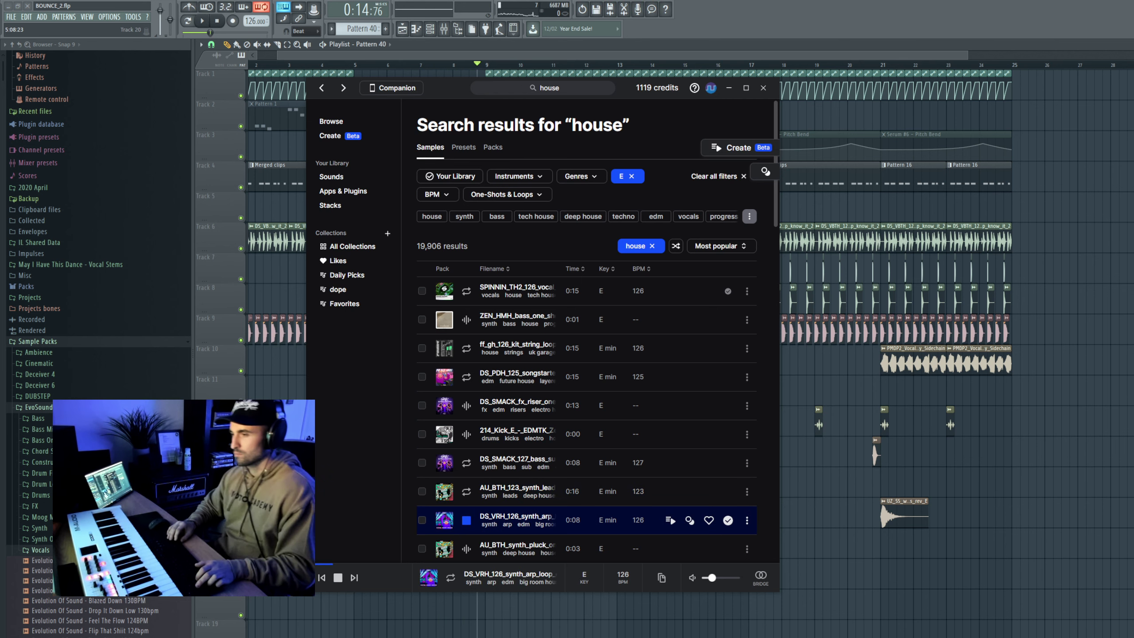
{"action": "key", "text": "Down"}
{"action": "key", "text": "Down"}
{"action": "key", "text": "Down"}
{"action": "key", "text": "Down"}
{"action": "key", "text": "Down"}
{"action": "key", "text": "Down"}
{"action": "key", "text": "Down"}
{"action": "key", "text": "Down"}
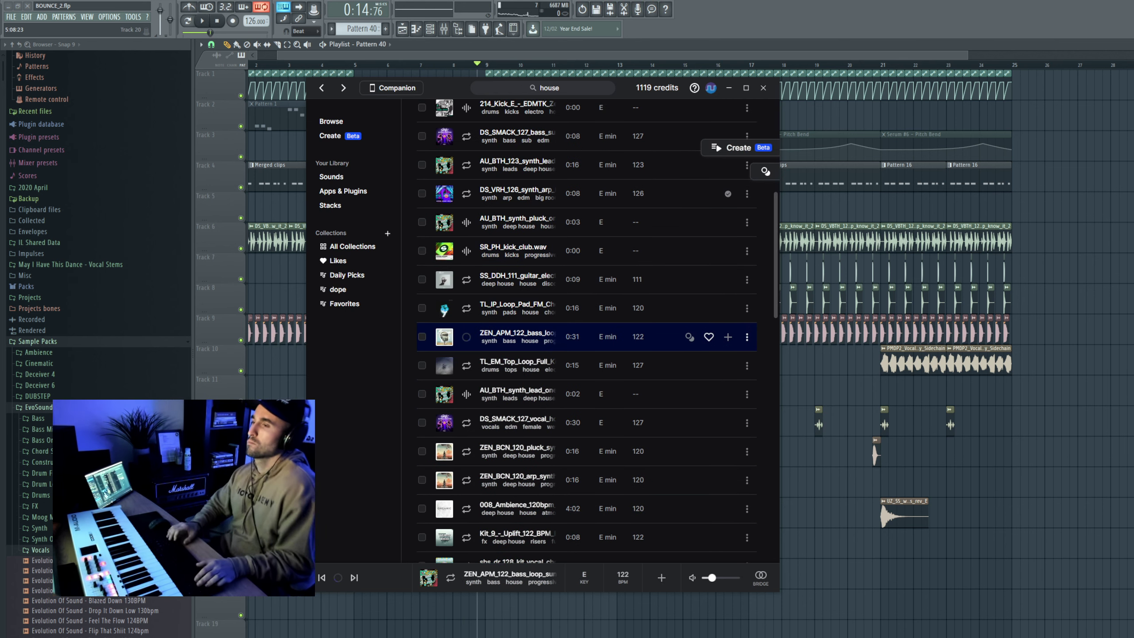
{"action": "key", "text": "Down"}
{"action": "key", "text": "Down"}
{"action": "key", "text": "Down"}
{"action": "key", "text": "Down"}
{"action": "key", "text": "Down"}
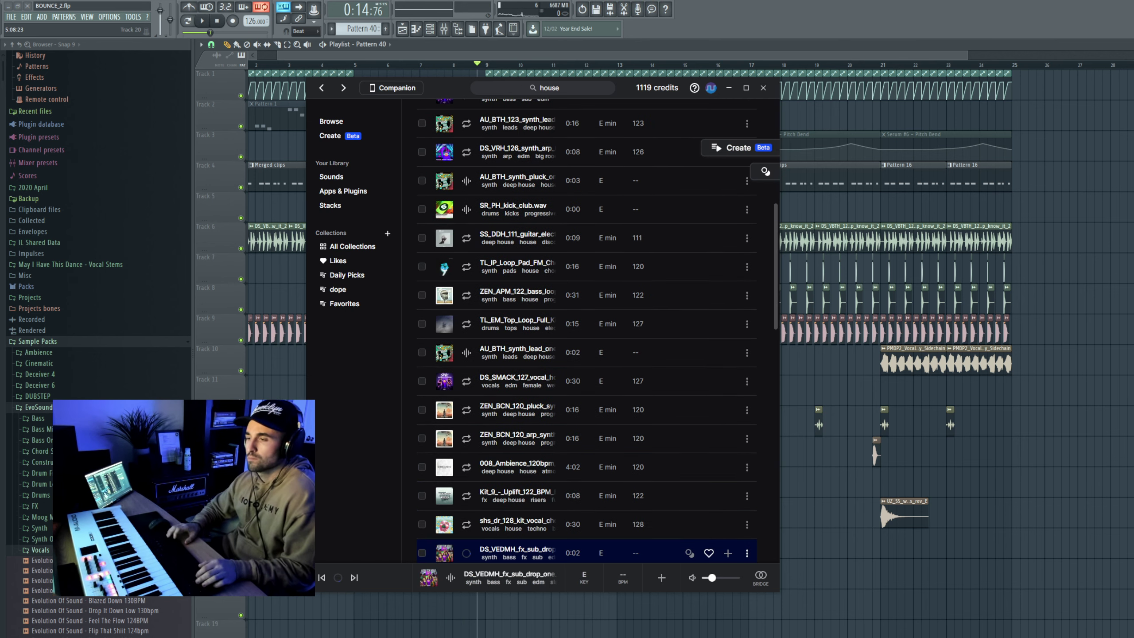
{"action": "key", "text": "Down"}
{"action": "key", "text": "Down"}
{"action": "key", "text": "Down"}
{"action": "key", "text": "Down"}
{"action": "key", "text": "Down"}
{"action": "key", "text": "Down"}
{"action": "key", "text": "Down"}
{"action": "key", "text": "Down"}
{"action": "key", "text": "Down"}
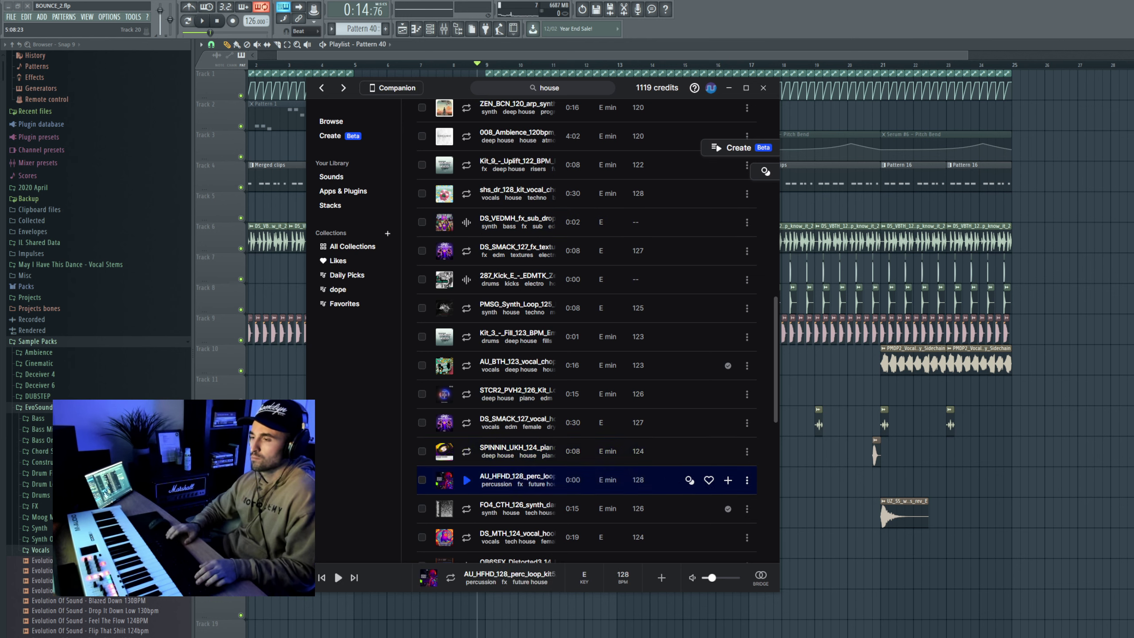
{"action": "key", "text": "Up"}
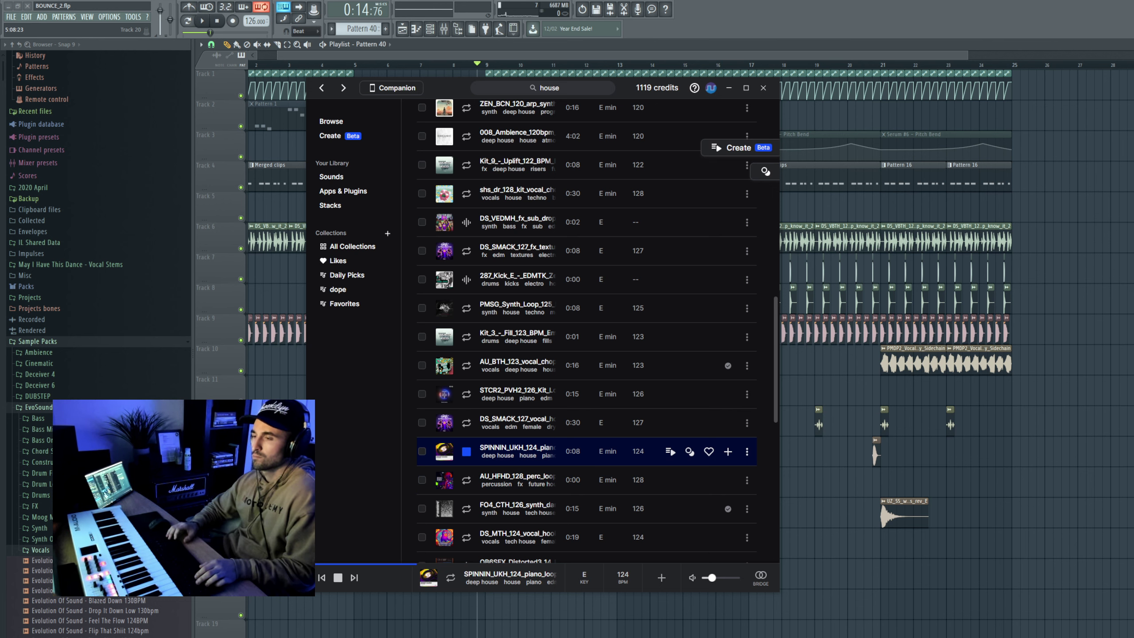
{"action": "key", "text": "Down"}
{"action": "key", "text": "Down"}
{"action": "key", "text": "Down"}
{"action": "key", "text": "Down"}
{"action": "key", "text": "Down"}
{"action": "key", "text": "Down"}
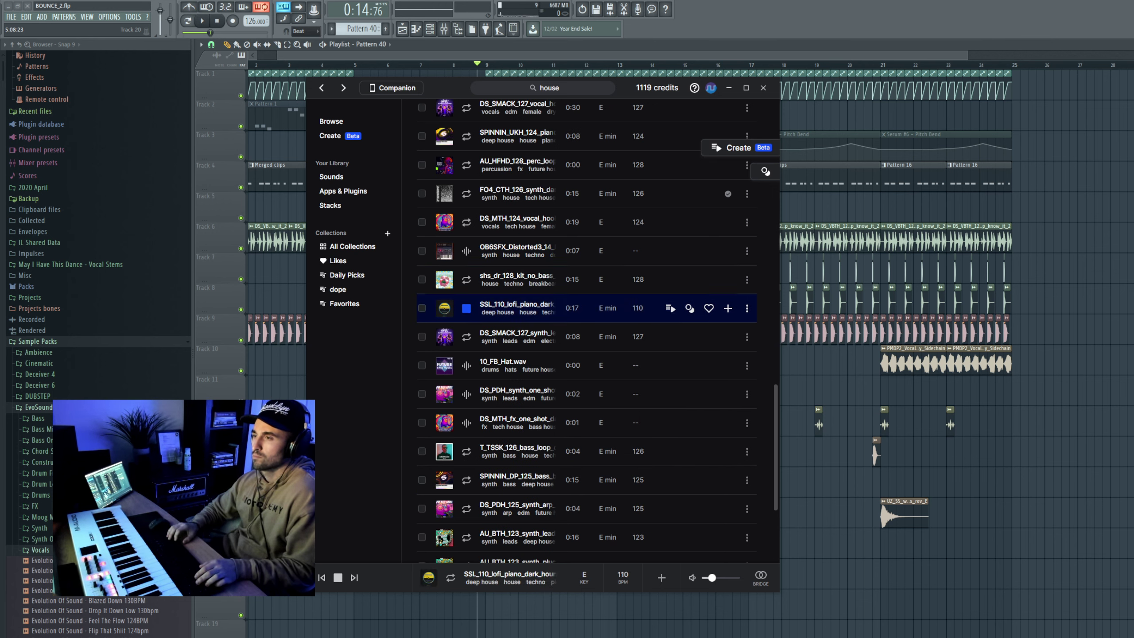
{"action": "key", "text": "Down"}
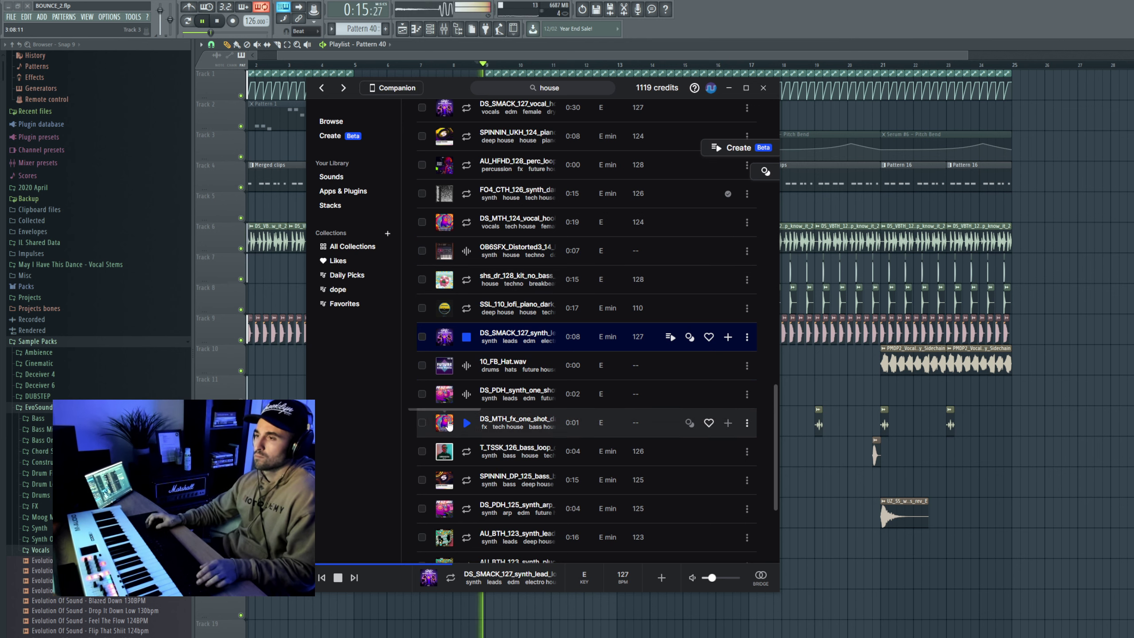
Preview the results from 10_FB_Hat.wav down to the AU_BTH_123 synth lead loop against the playing track
{"action": "key", "text": "Down"}
{"action": "key", "text": "Down"}
{"action": "key", "text": "Down"}
{"action": "key", "text": "Down"}
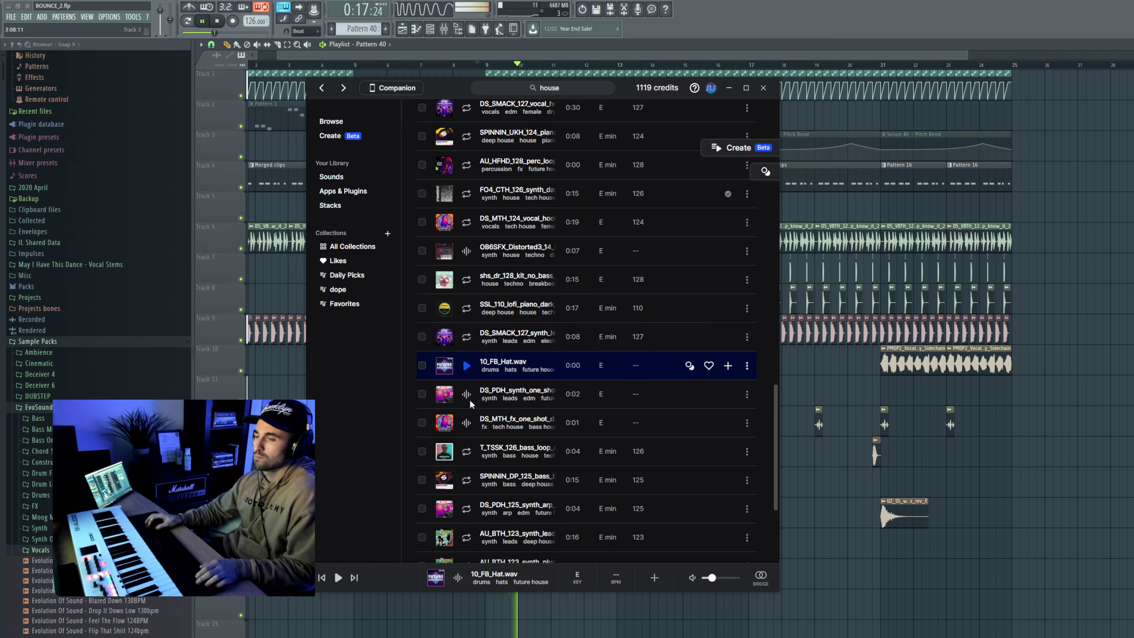
{"action": "left_click", "coordinate": [471, 372]}
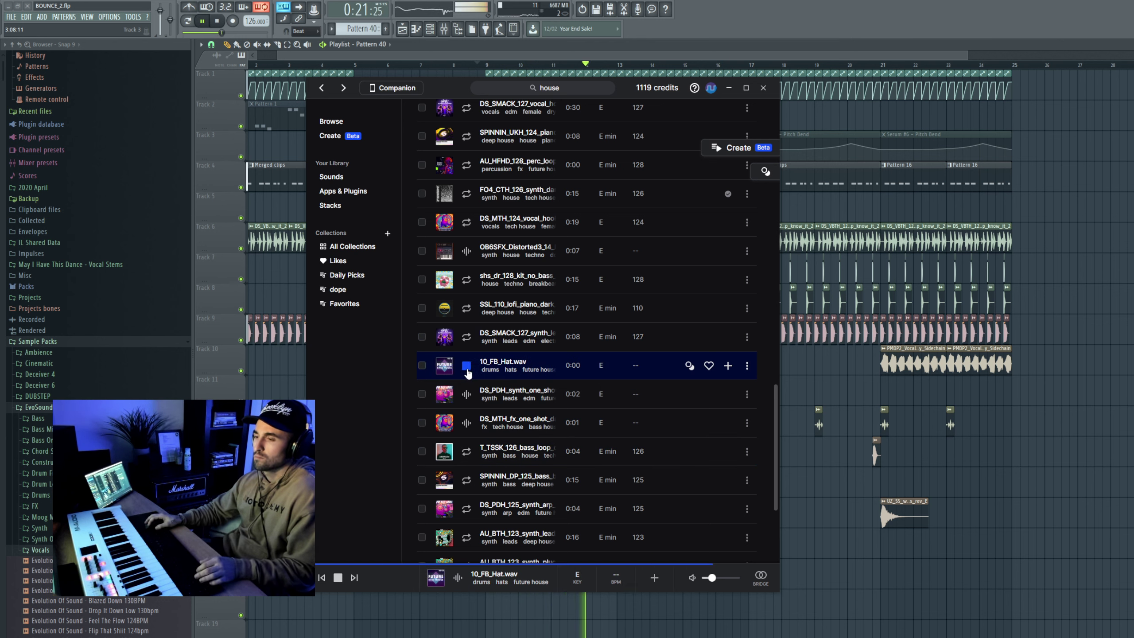
{"action": "key", "text": "Down"}
{"action": "key", "text": "Down"}
{"action": "key", "text": "Down"}
{"action": "key", "text": "Down"}
{"action": "key", "text": "Down"}
{"action": "key", "text": "Down"}
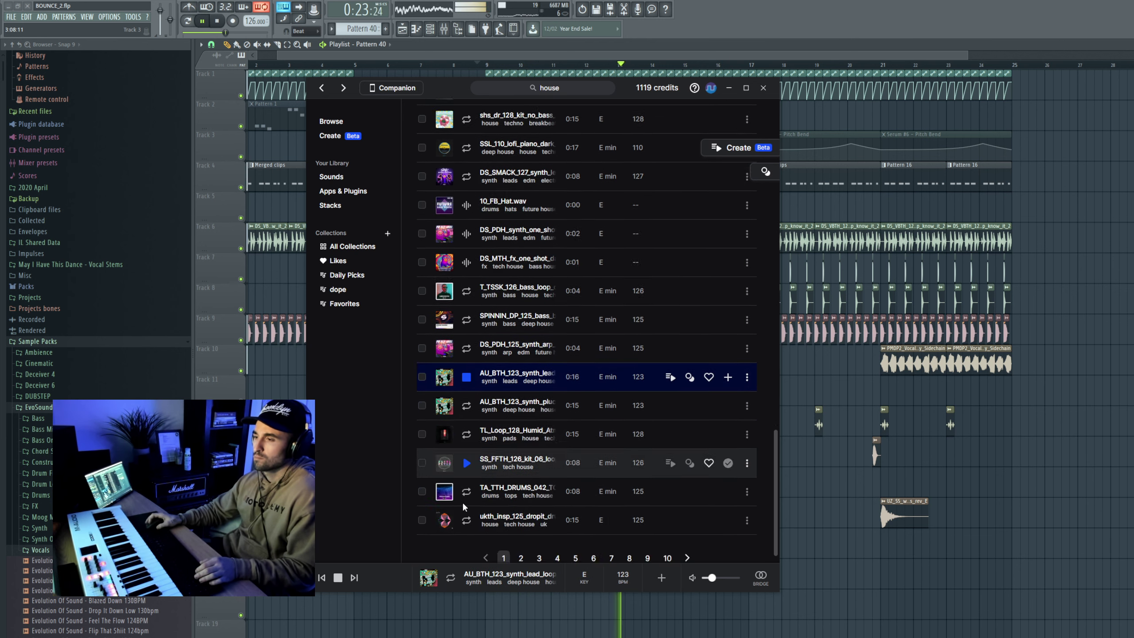
Compare the AU_BTH_123 synth lead and synth pluck loops, and preview the TL_Loop_128_Humid pad loop
{"action": "scroll", "coordinate": [467, 491], "scroll_direction": "up", "scroll_amount": 2}
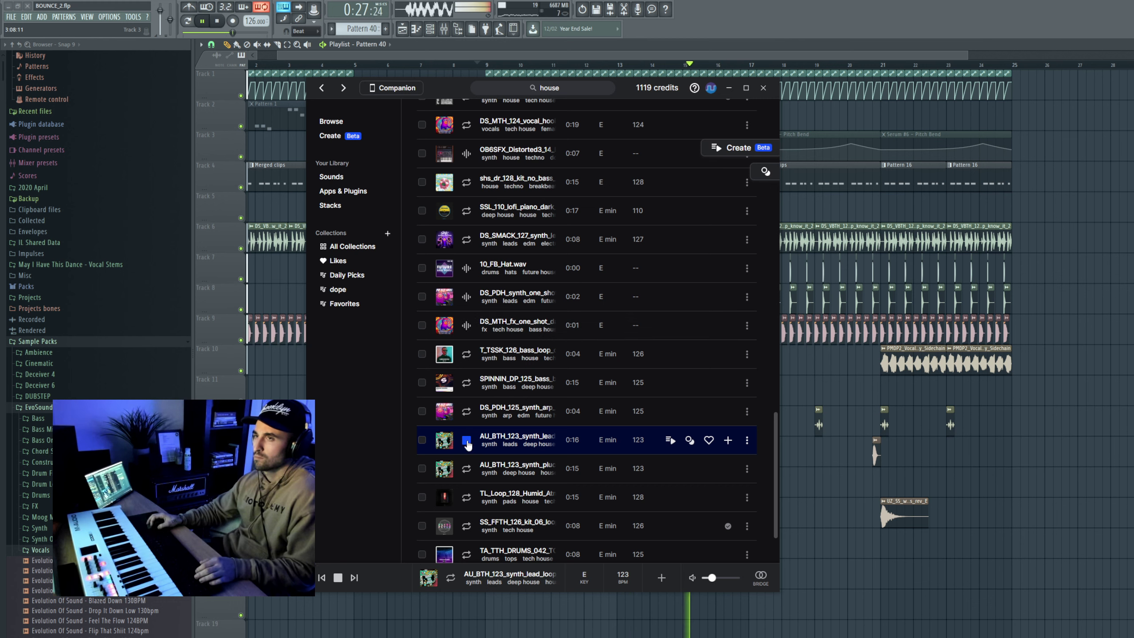
{"action": "left_click", "coordinate": [467, 468]}
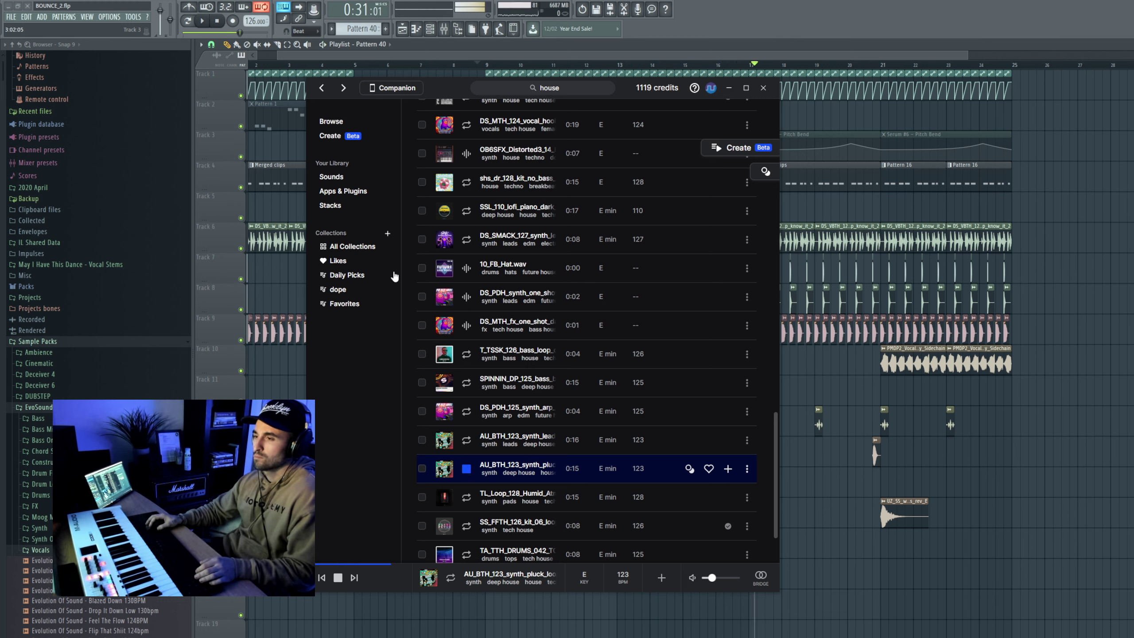
{"action": "left_click", "coordinate": [646, 444]}
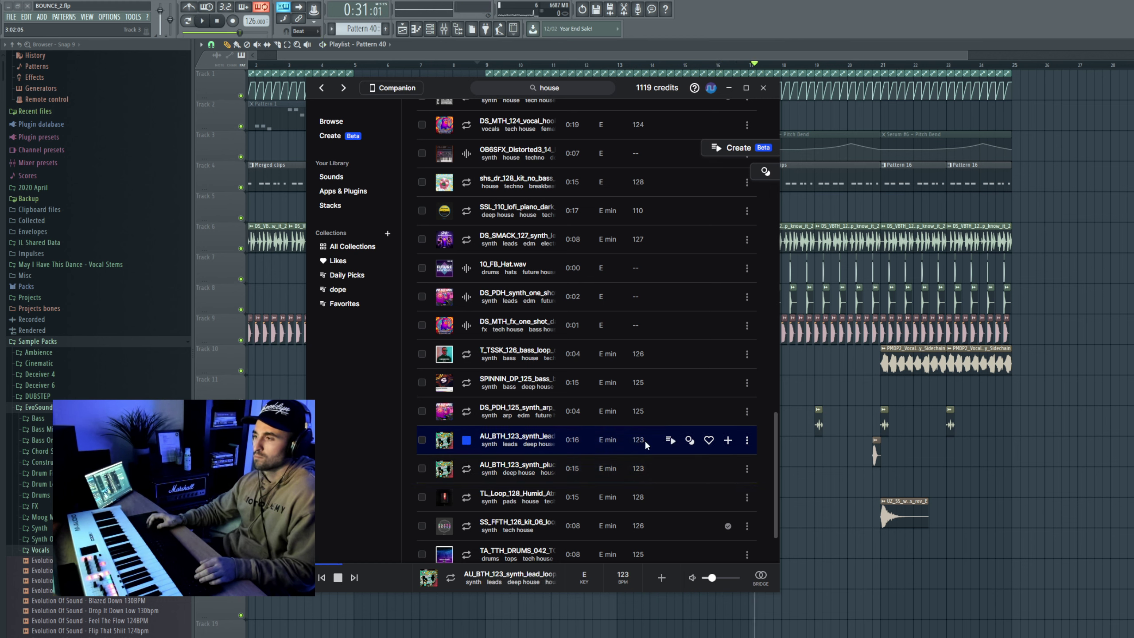
{"action": "left_click", "coordinate": [466, 497]}
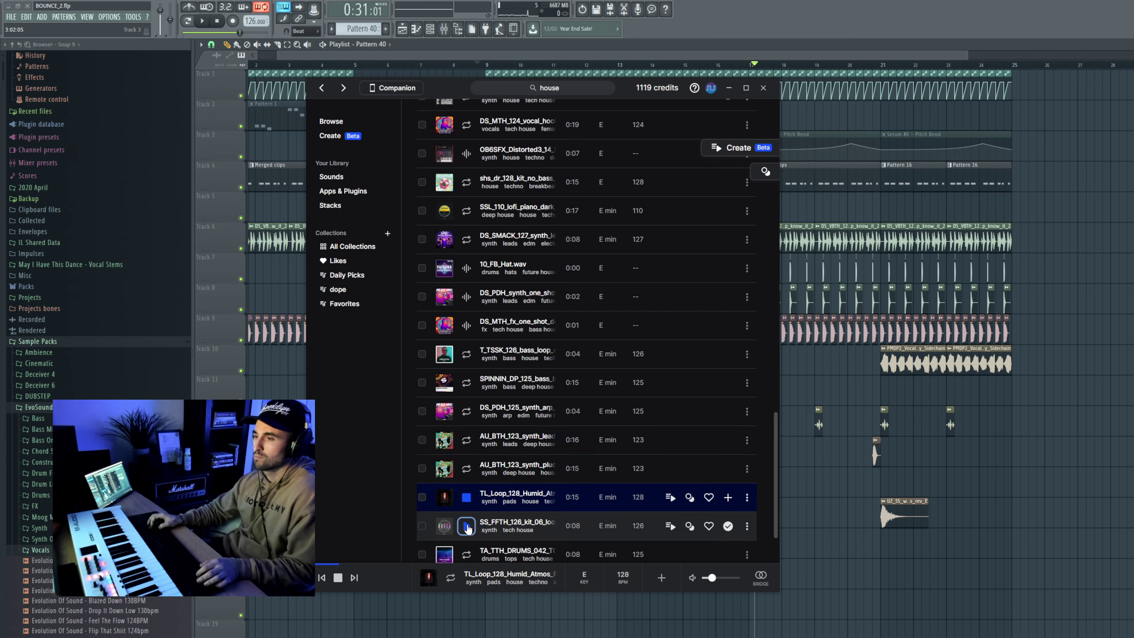
Play the track and compare the TL_Loop_128_Humid pad loop with the SS_FFTH_126_kit_06 synth loop over it in Splice
{"action": "left_click", "coordinate": [467, 527]}
{"action": "left_click", "coordinate": [467, 497]}
{"action": "key", "text": "space"}
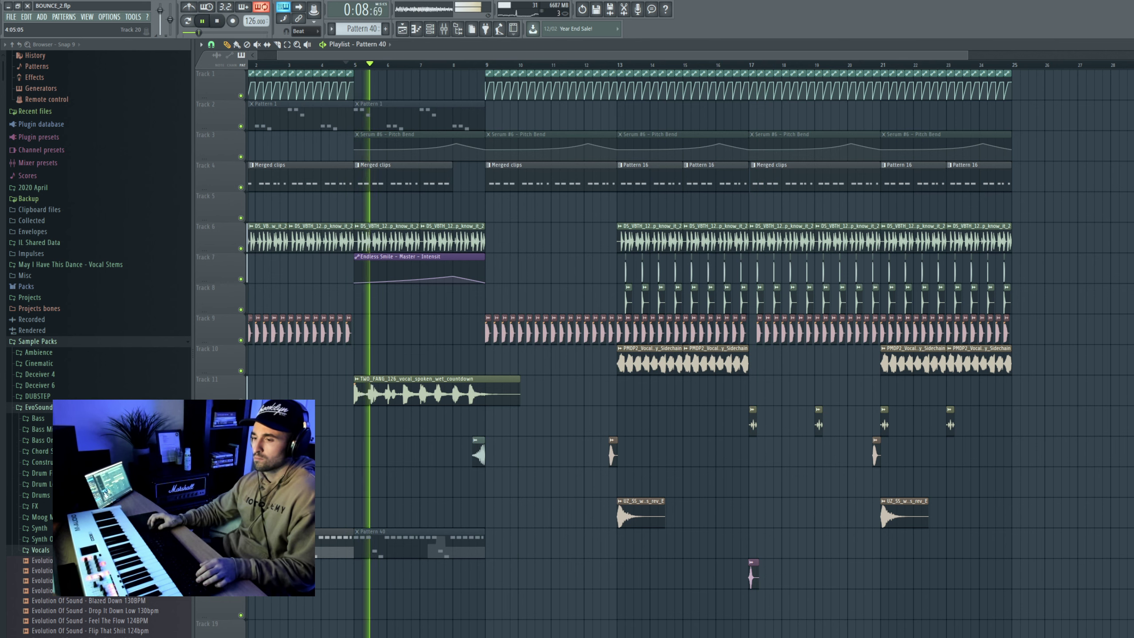
{"action": "key", "text": "alt+Tab"}
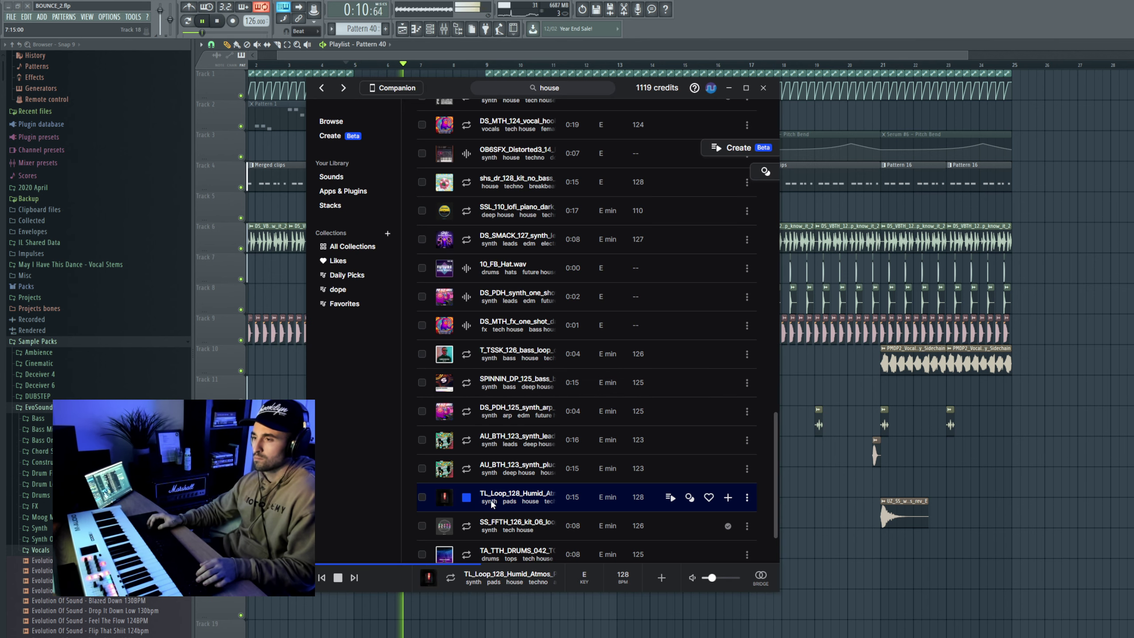
{"action": "left_click", "coordinate": [466, 526]}
{"action": "scroll", "coordinate": [467, 527], "scroll_direction": "down", "scroll_amount": 2}
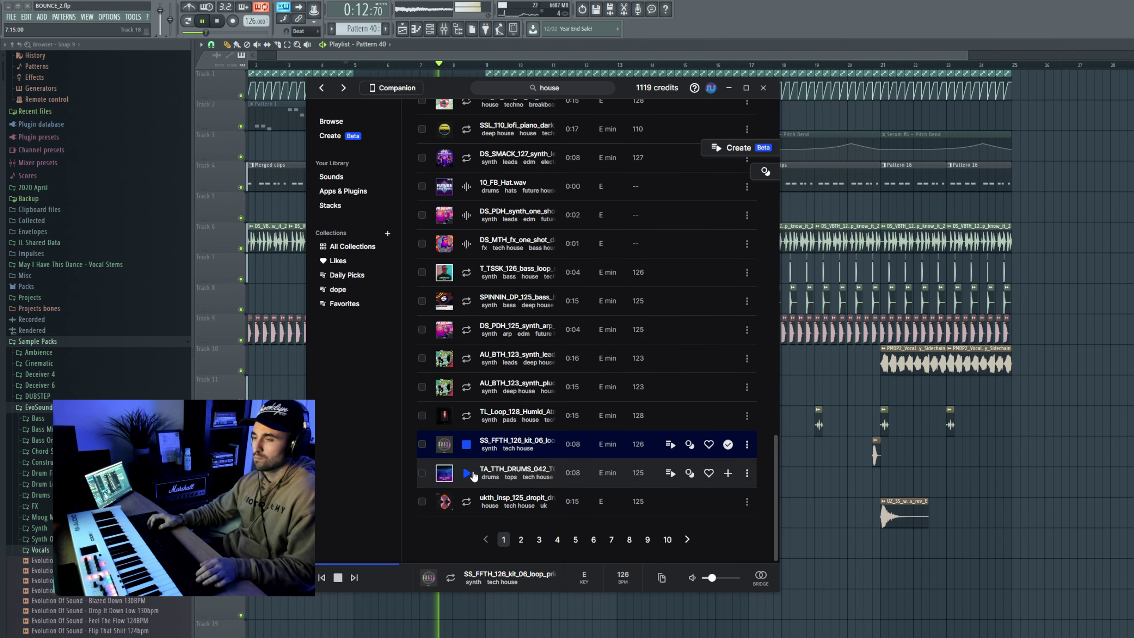
Preview the TA_TTH_DRUMS_042 and ukth_insp_125_dropit drum loops, and download the ukth_insp_125_dropit one
{"action": "left_click", "coordinate": [470, 478]}
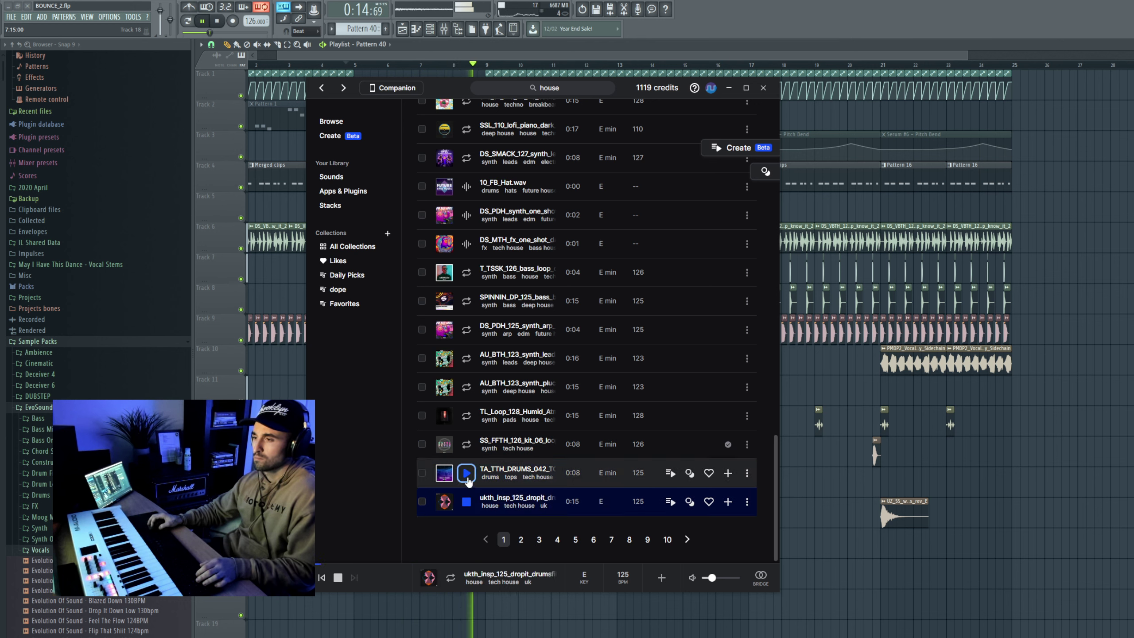
{"action": "left_click", "coordinate": [468, 502]}
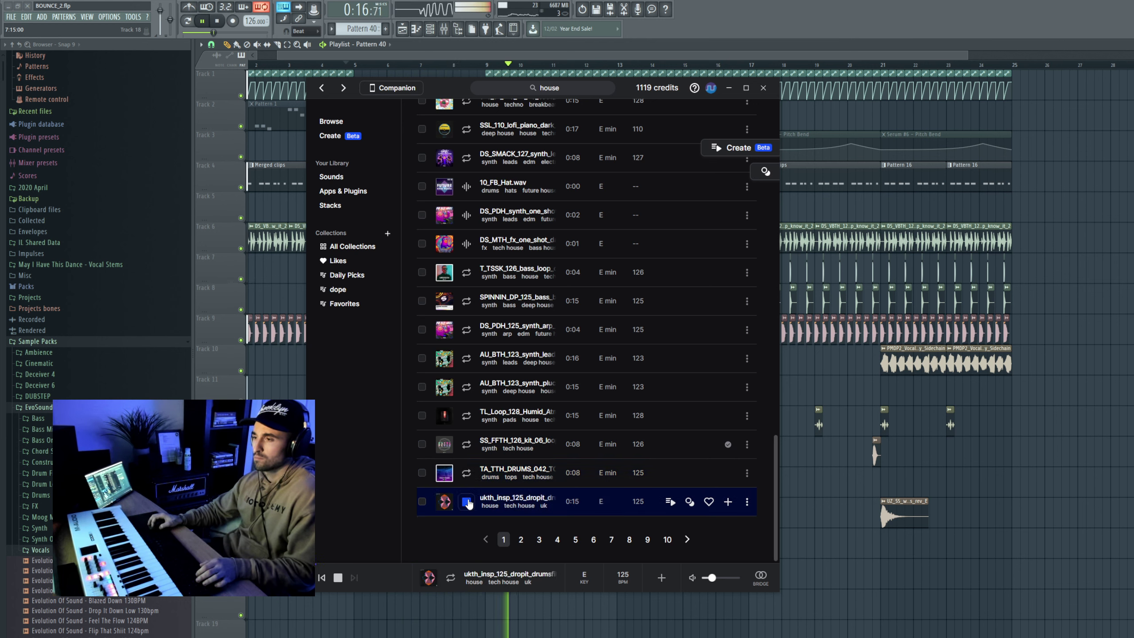
{"action": "left_click", "coordinate": [728, 501]}
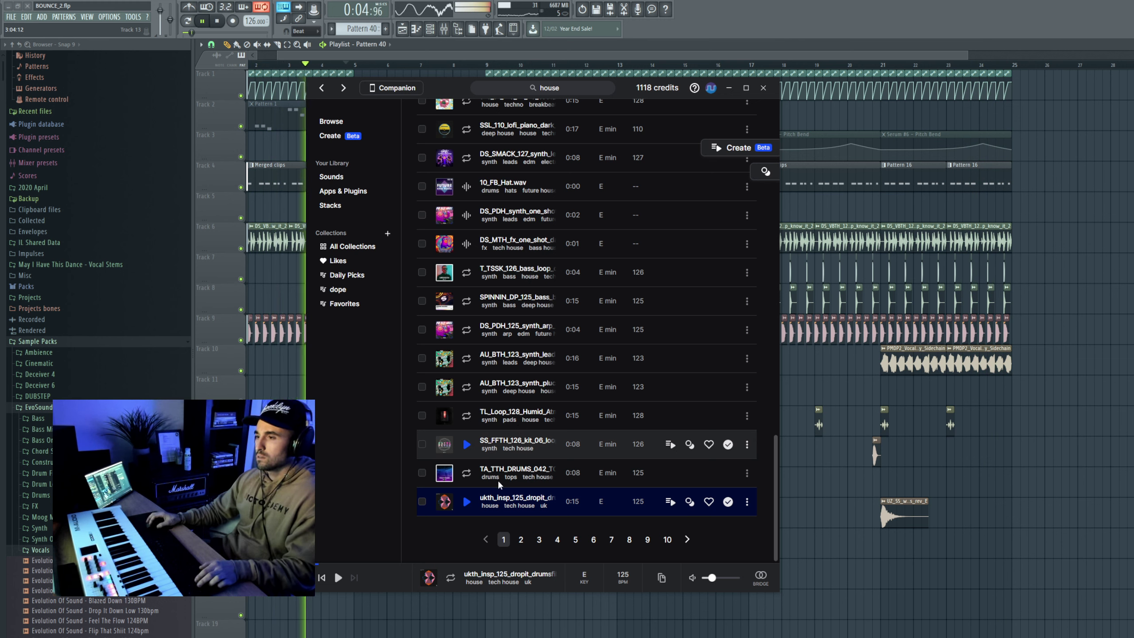
Go to page 2 of the house results and preview the TA_MK_DRUMS15_124bpm drum loop
{"action": "left_click", "coordinate": [522, 539]}
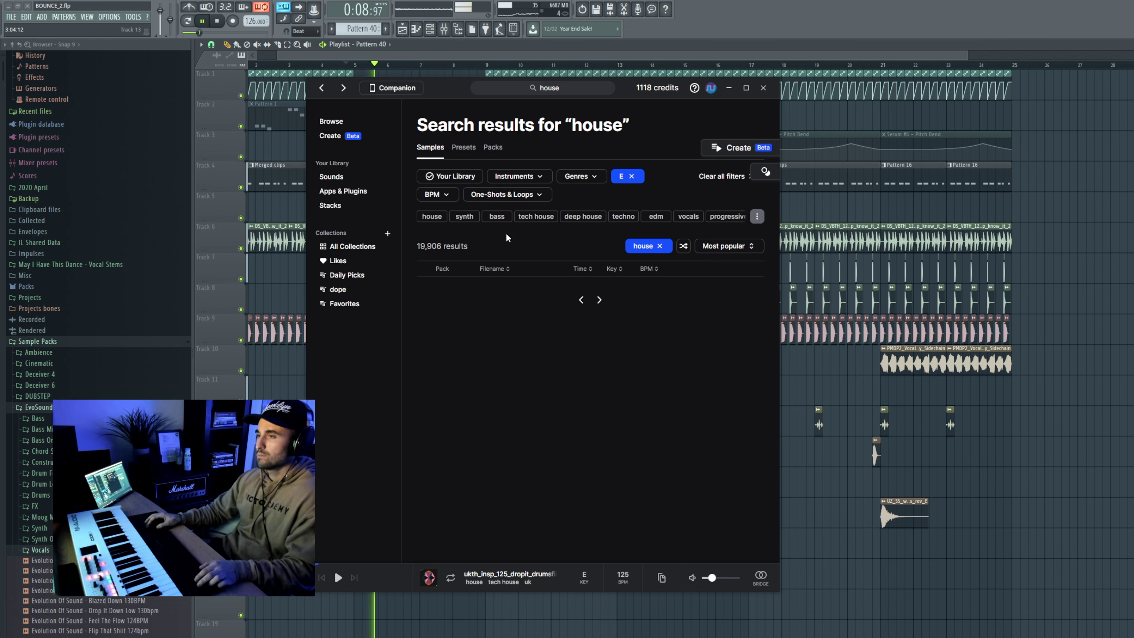
{"action": "left_click", "coordinate": [466, 291]}
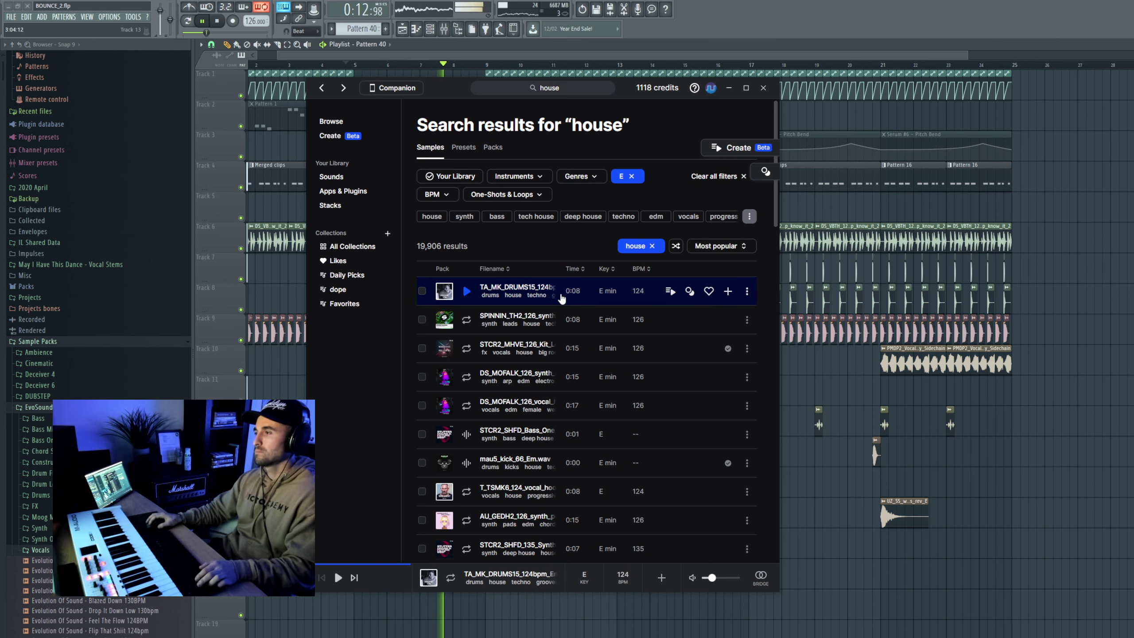
Switch back to FL Studio, select the whole arrangement from bar 1 to bar 25, and save the project
{"action": "right_click", "coordinate": [838, 566]}
{"action": "scroll", "coordinate": [582, 231], "scroll_direction": "down", "scroll_amount": 3}
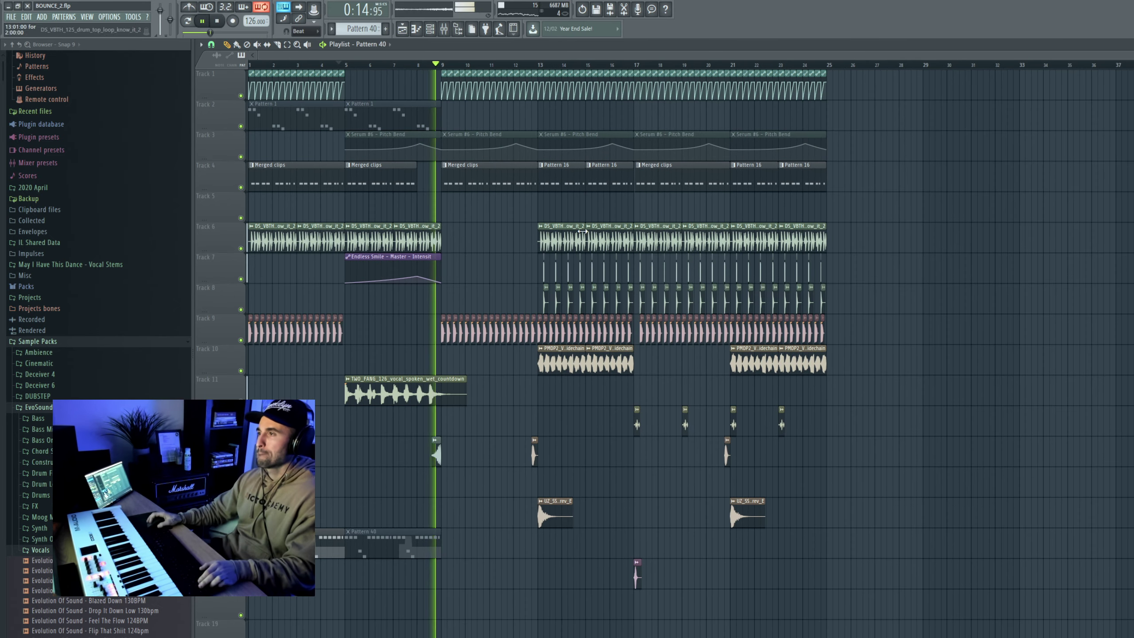
{"action": "key", "text": "ctrl+a"}
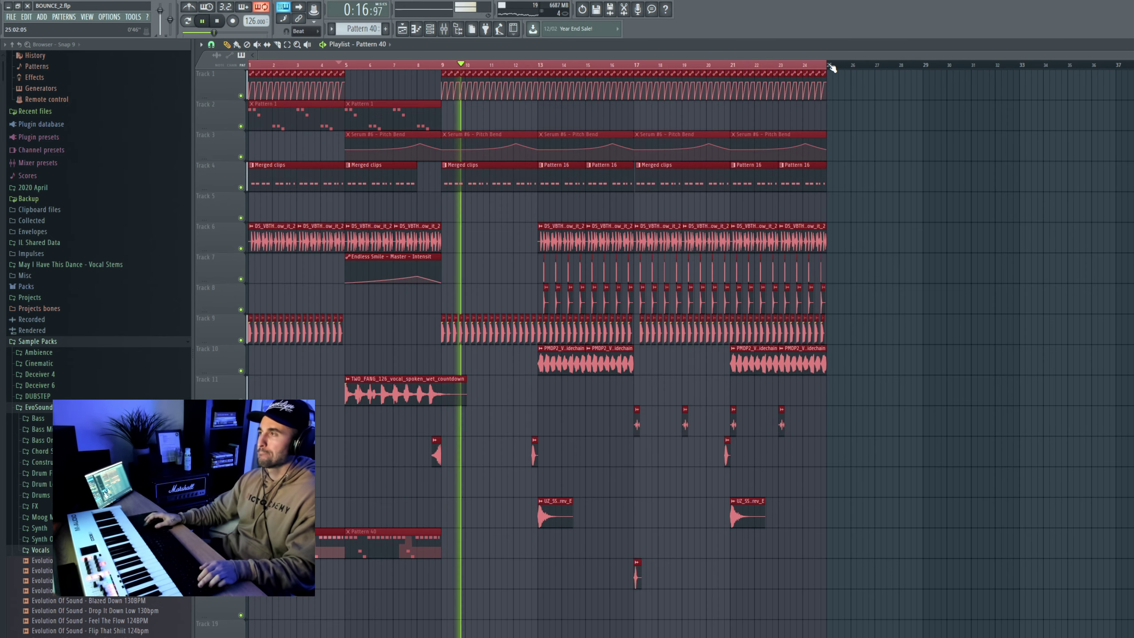
{"action": "left_click", "coordinate": [261, 66]}
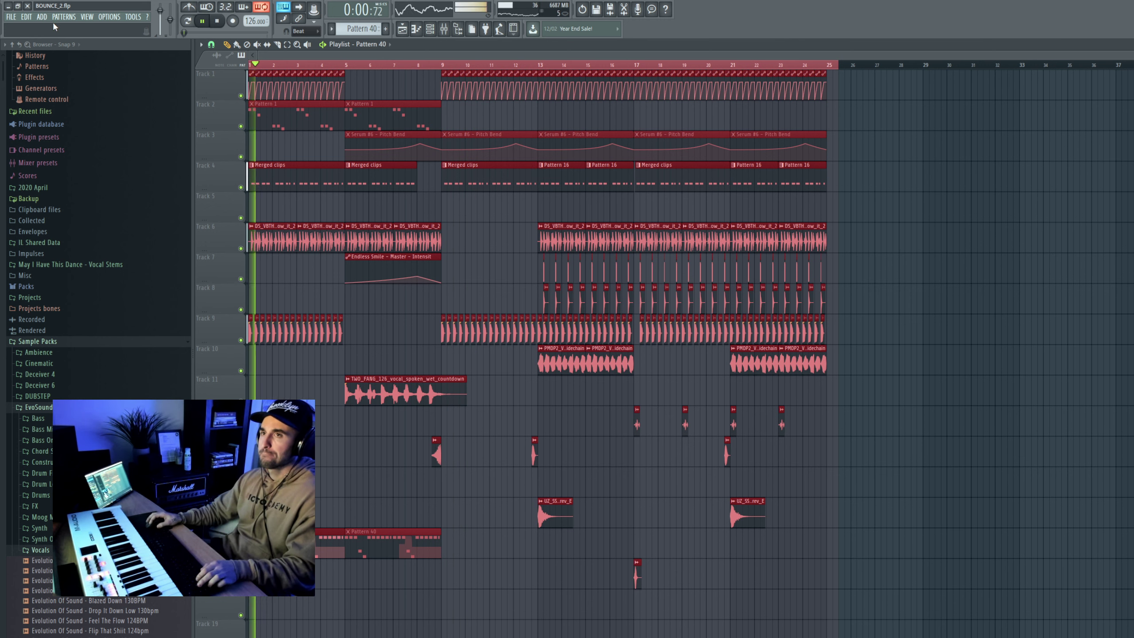
{"action": "left_click", "coordinate": [11, 17]}
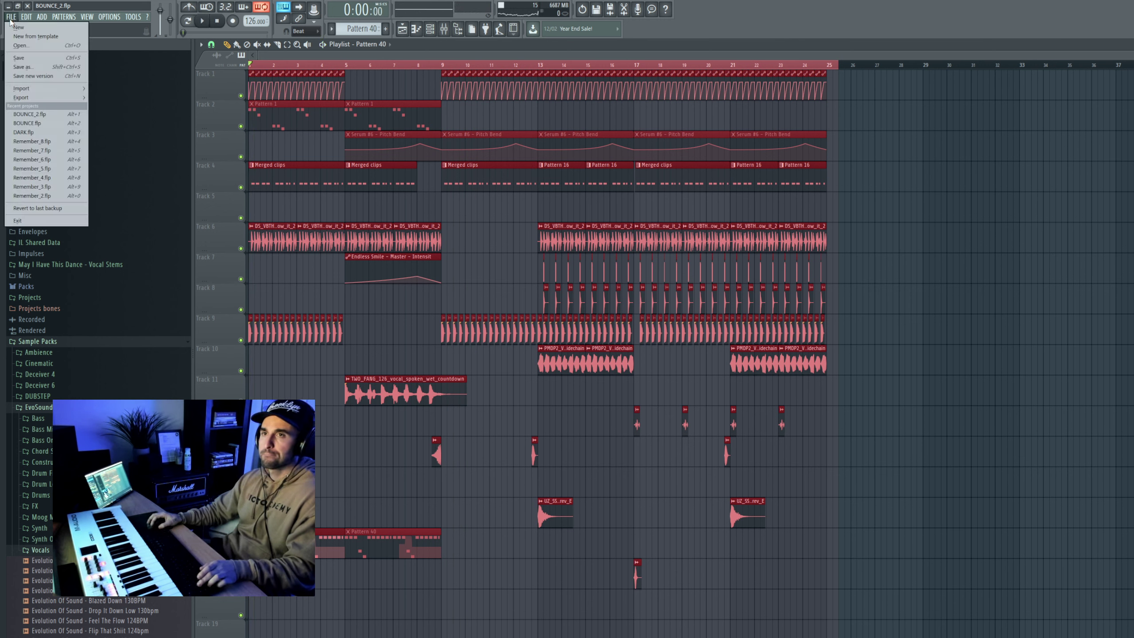
{"action": "left_click", "coordinate": [18, 58]}
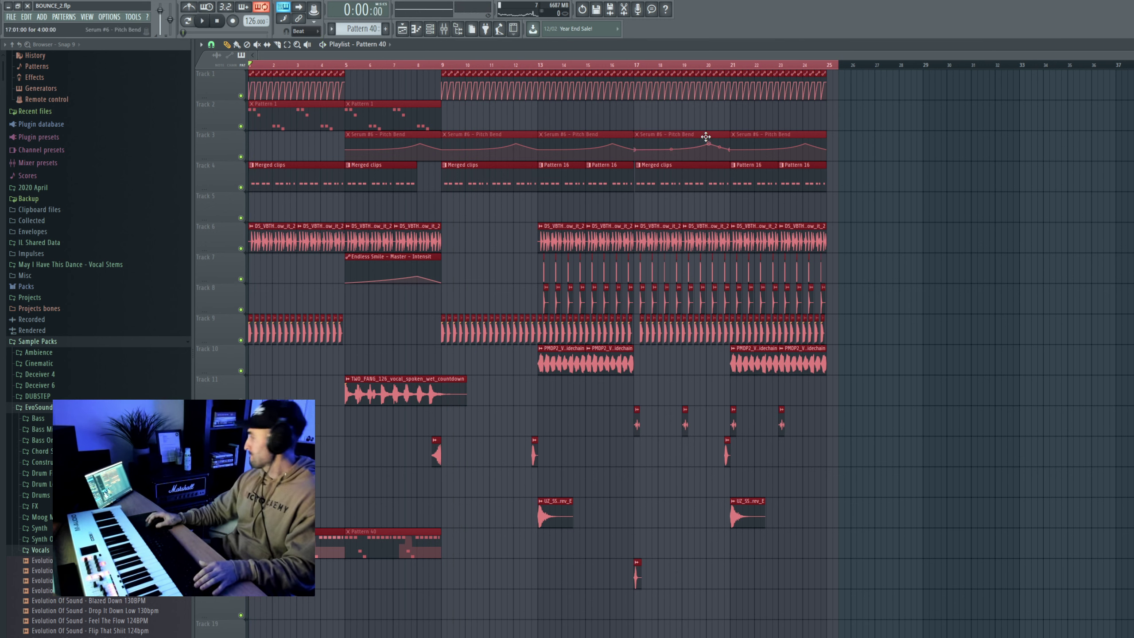